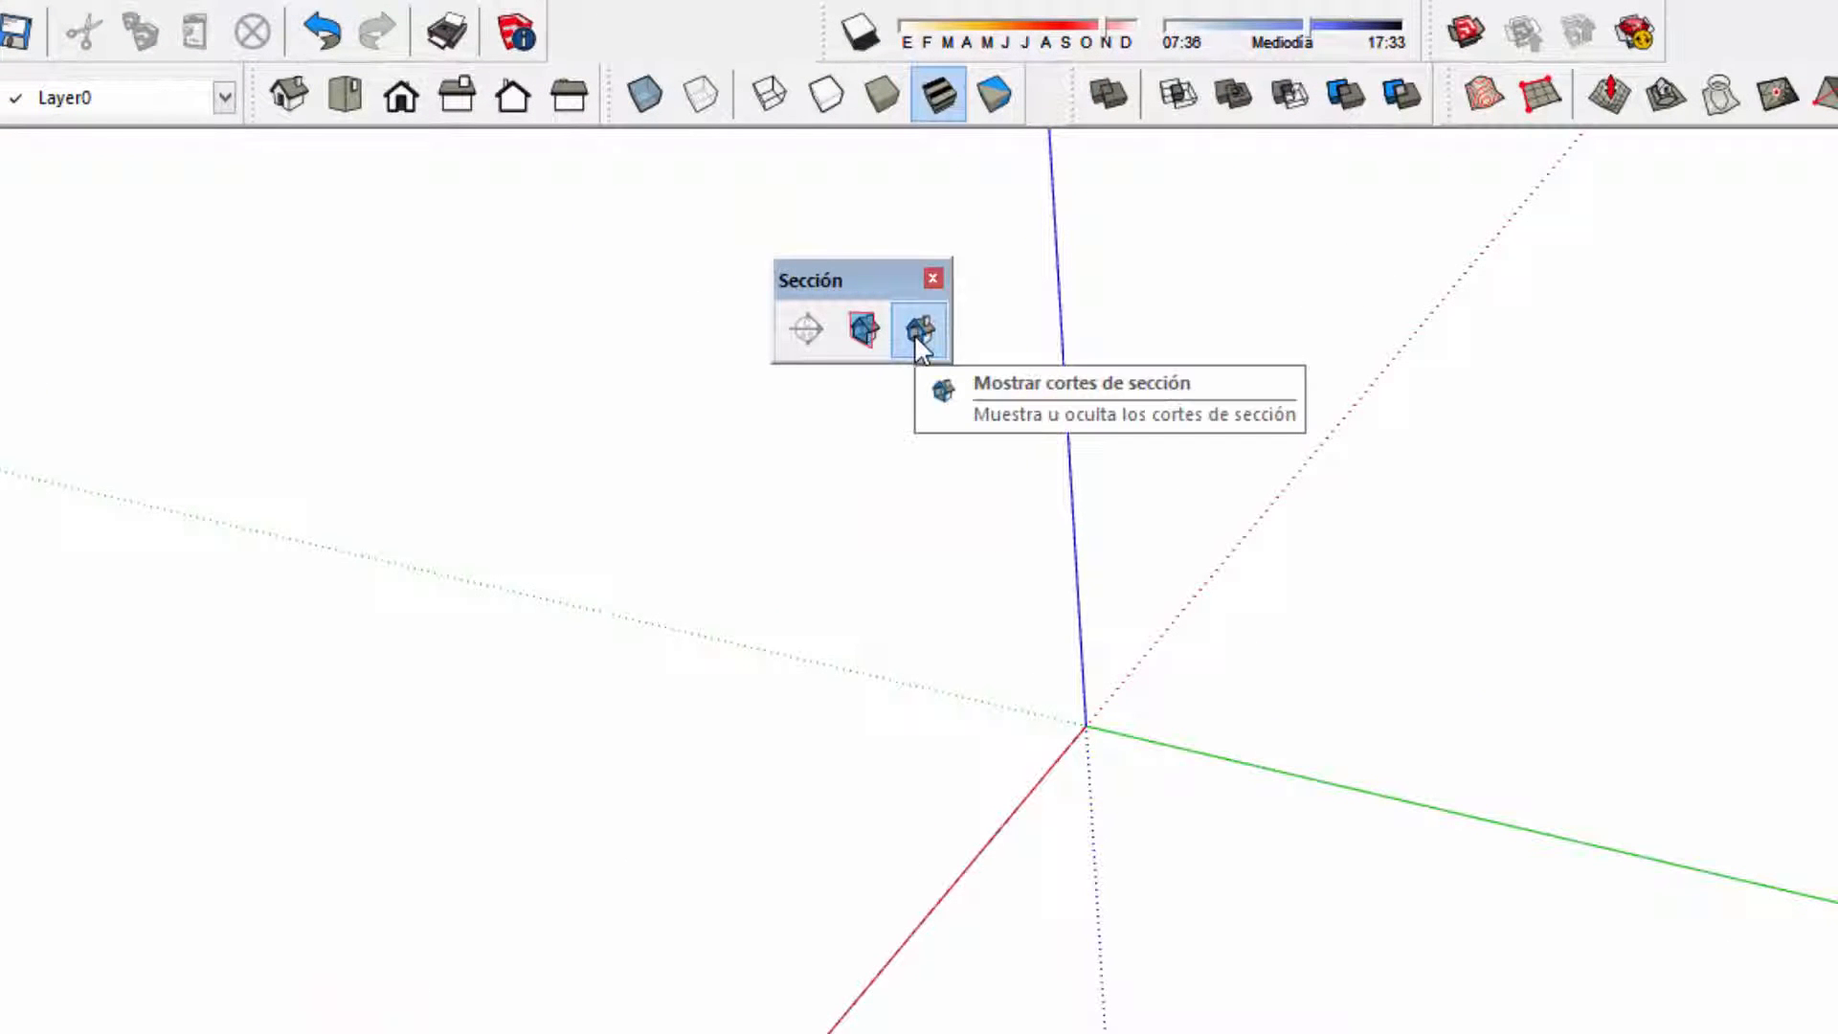
pyautogui.keyDown('shift'); pyautogui.moveTo(1004, 845); pyautogui.dragTo(993, 948, button='middle'); pyautogui.keyUp('shift')
pyautogui.moveTo(1761, 866)
pyautogui.mouseDown(button='middle')
pyautogui.moveTo(703, 994)
pyautogui.moveTo(1570, 778)
pyautogui.mouseUp(button='middle')
pyautogui.moveTo(1570, 777)
pyautogui.mouseDown(button='middle')
pyautogui.moveTo(1629, 747)
pyautogui.moveTo(1526, 607)
pyautogui.mouseUp(button='middle')
pyautogui.keyDown('shift'); pyautogui.moveTo(415, 595); pyautogui.dragTo(595, 527, button='middle'); pyautogui.keyUp('shift')
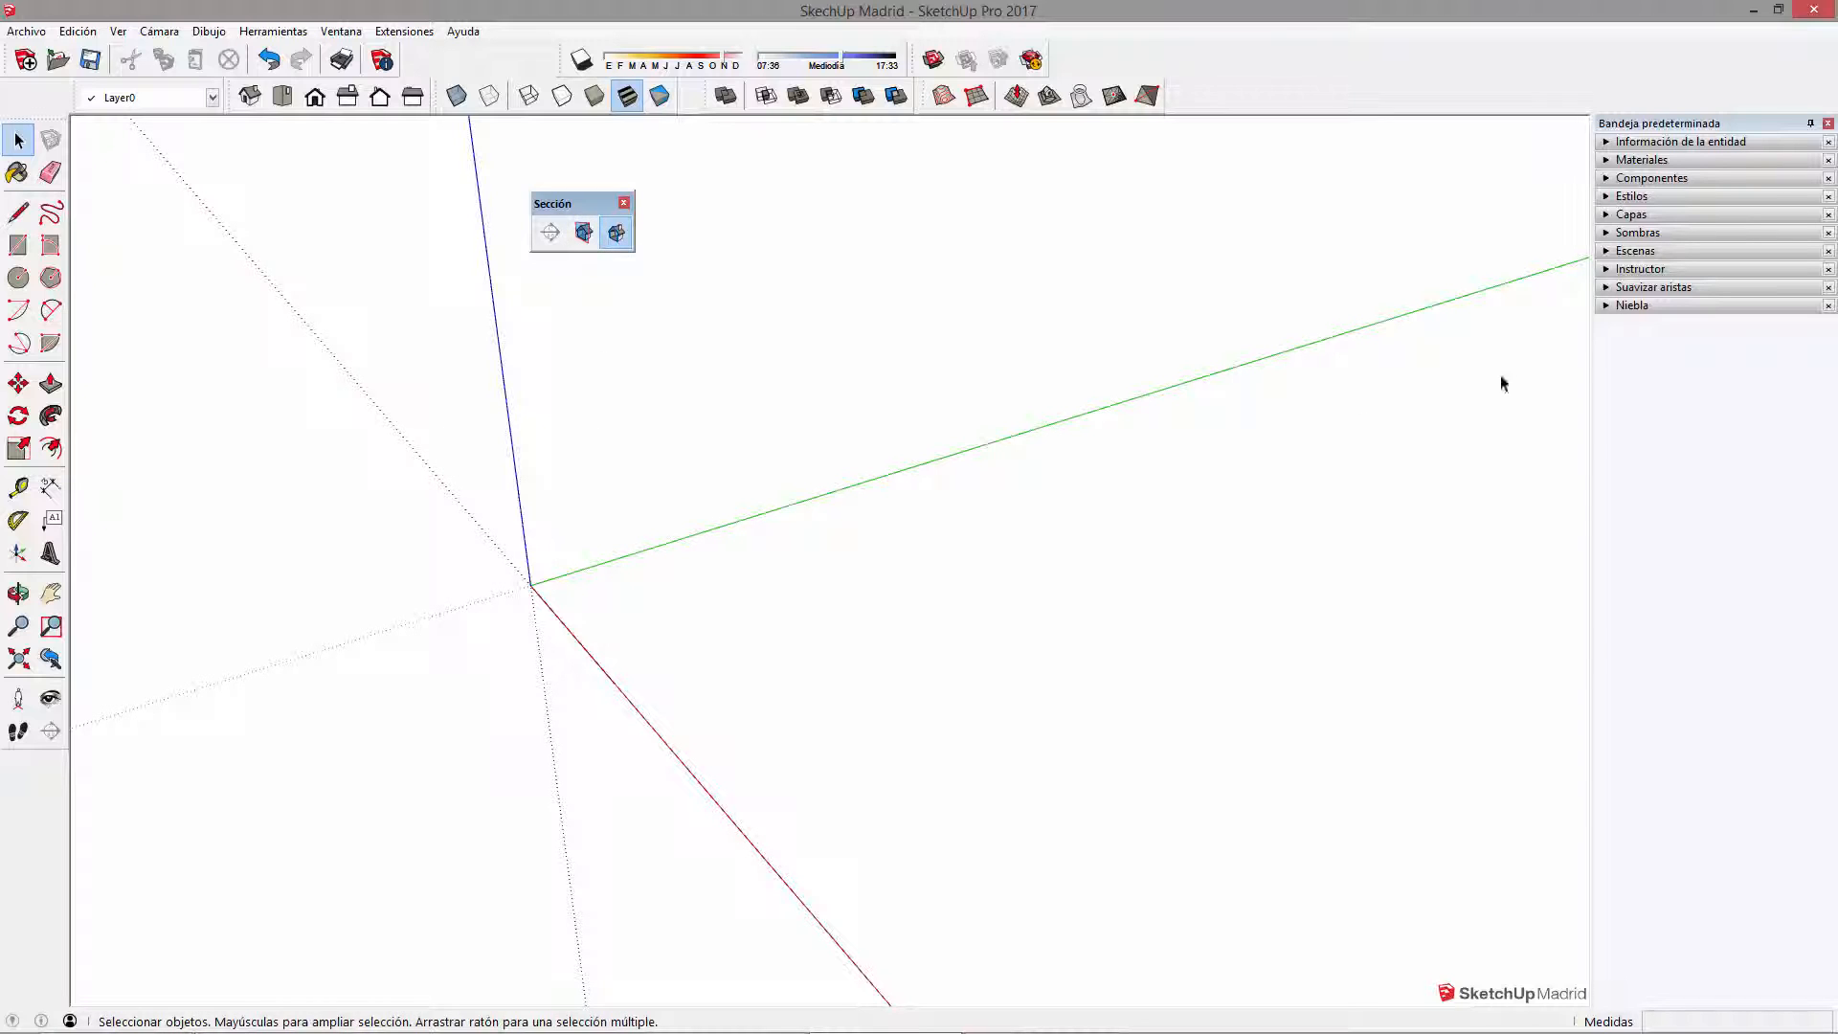
# Step: Expand the Components section of the default tray
pyautogui.click(1608, 179)
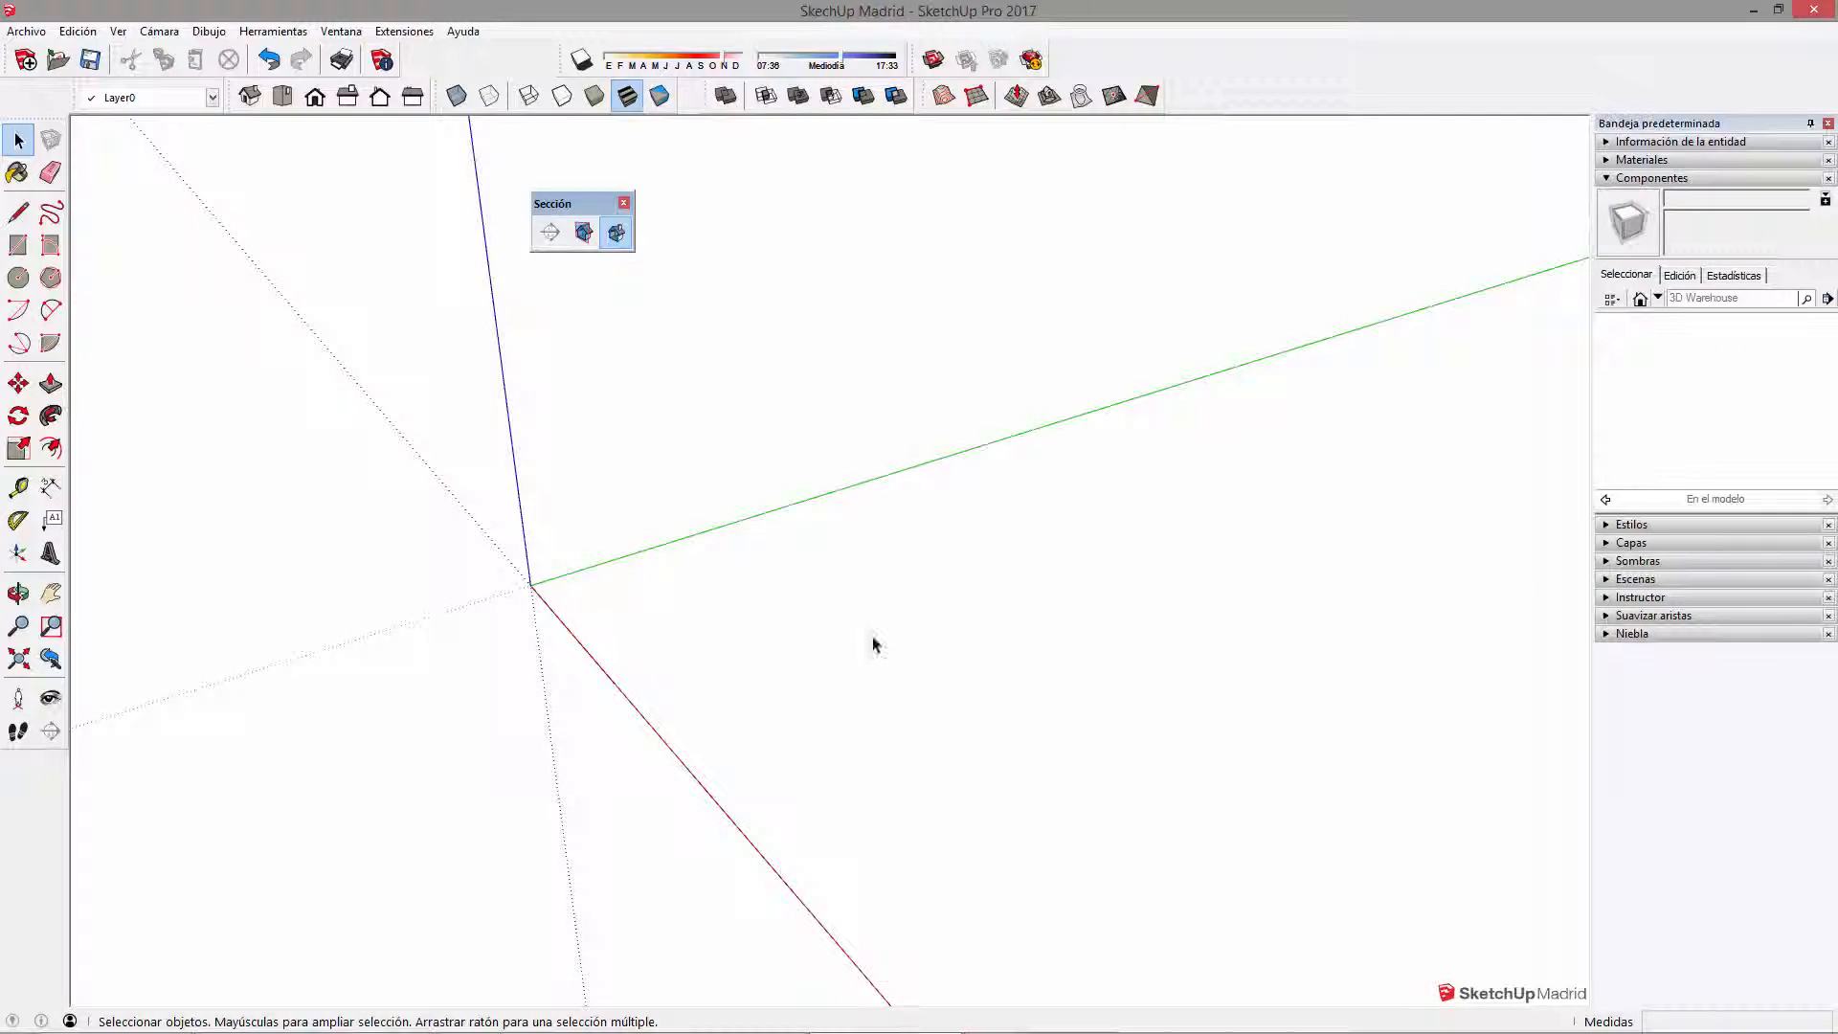
pyautogui.click(1698, 300)
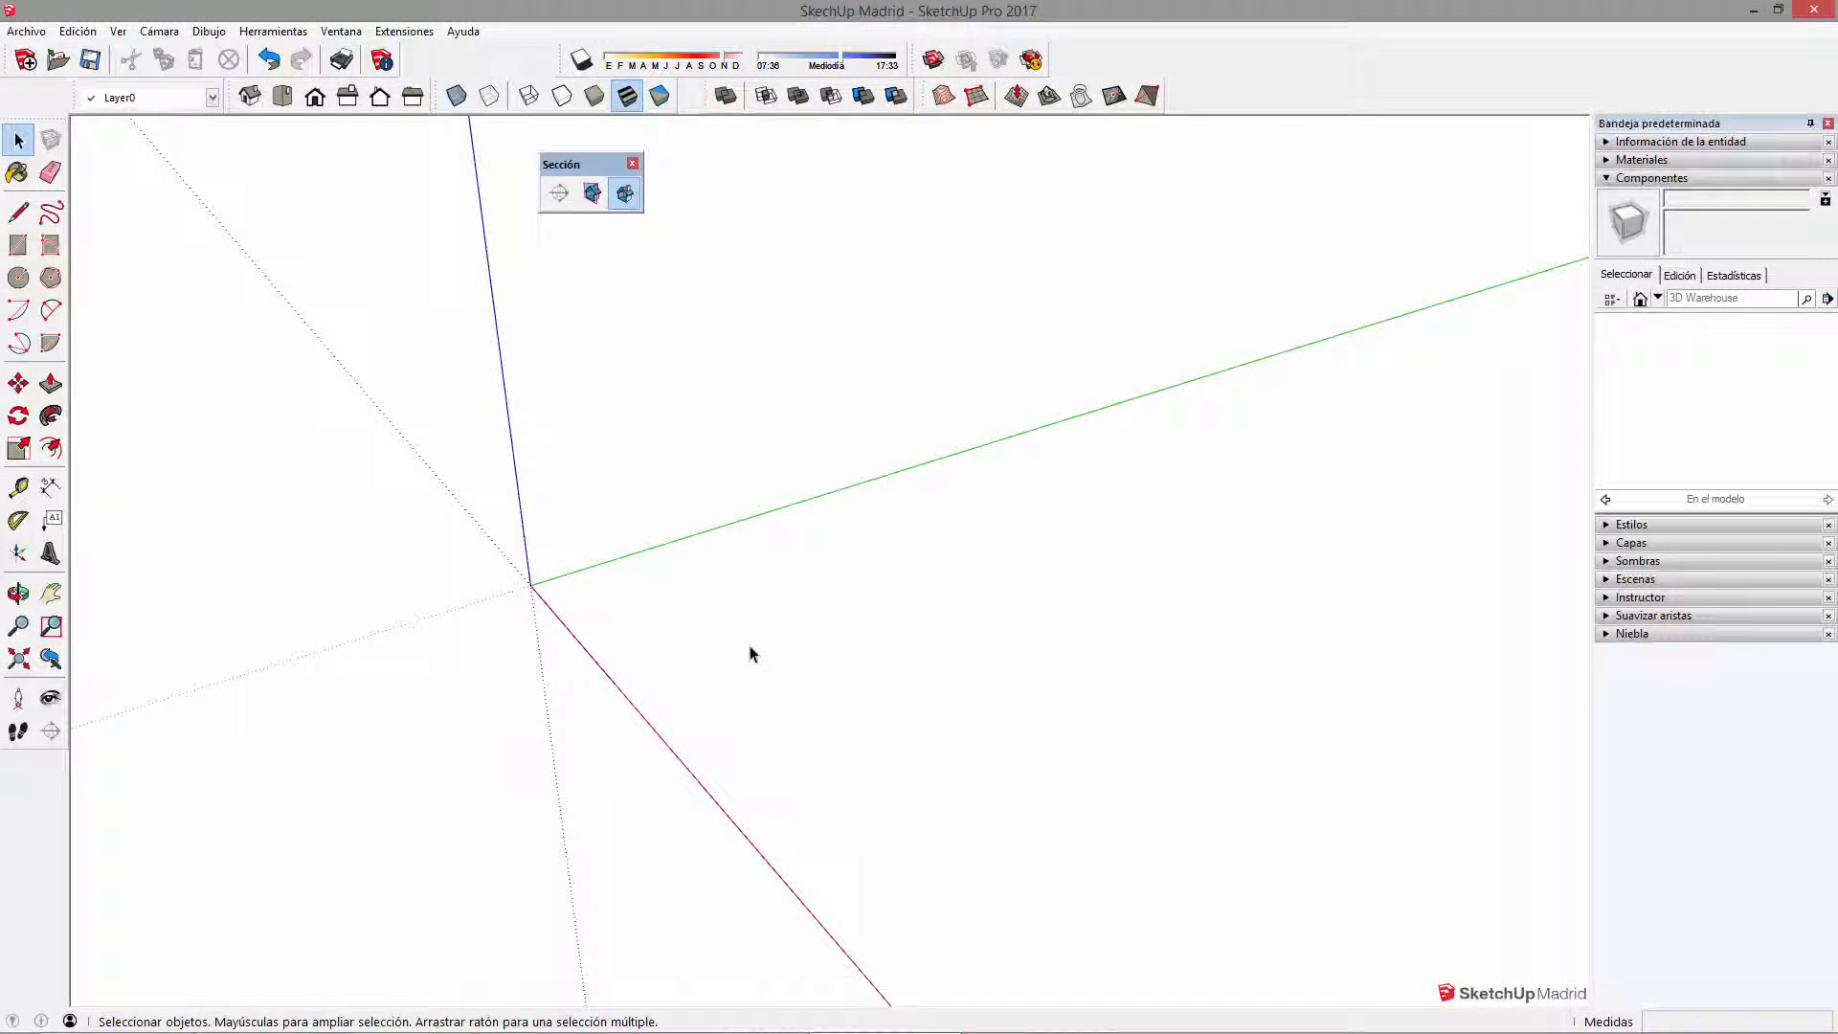
# Step: Draw a 15 × 10 m rectangle on the ground plane near the origin
pyautogui.moveTo(651, 689); pyautogui.dragTo(728, 685, button='middle')
pyautogui.click(18, 246)
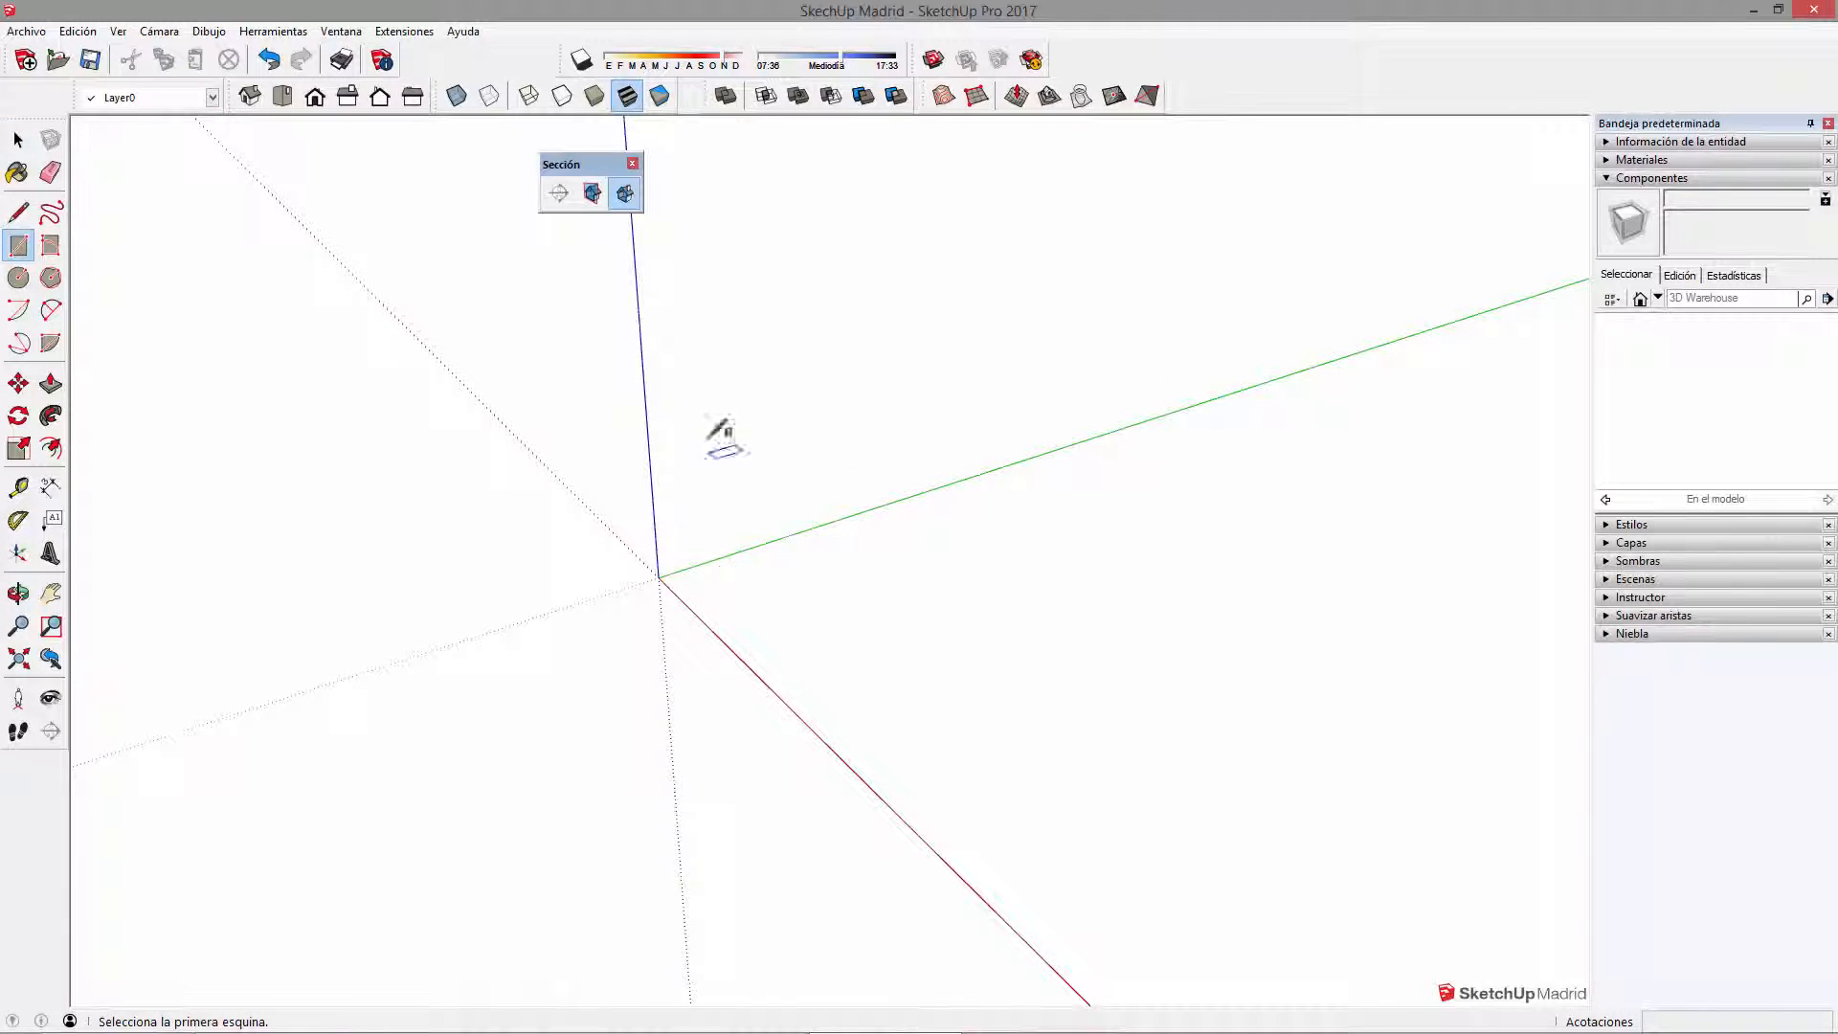
pyautogui.click(625, 195)
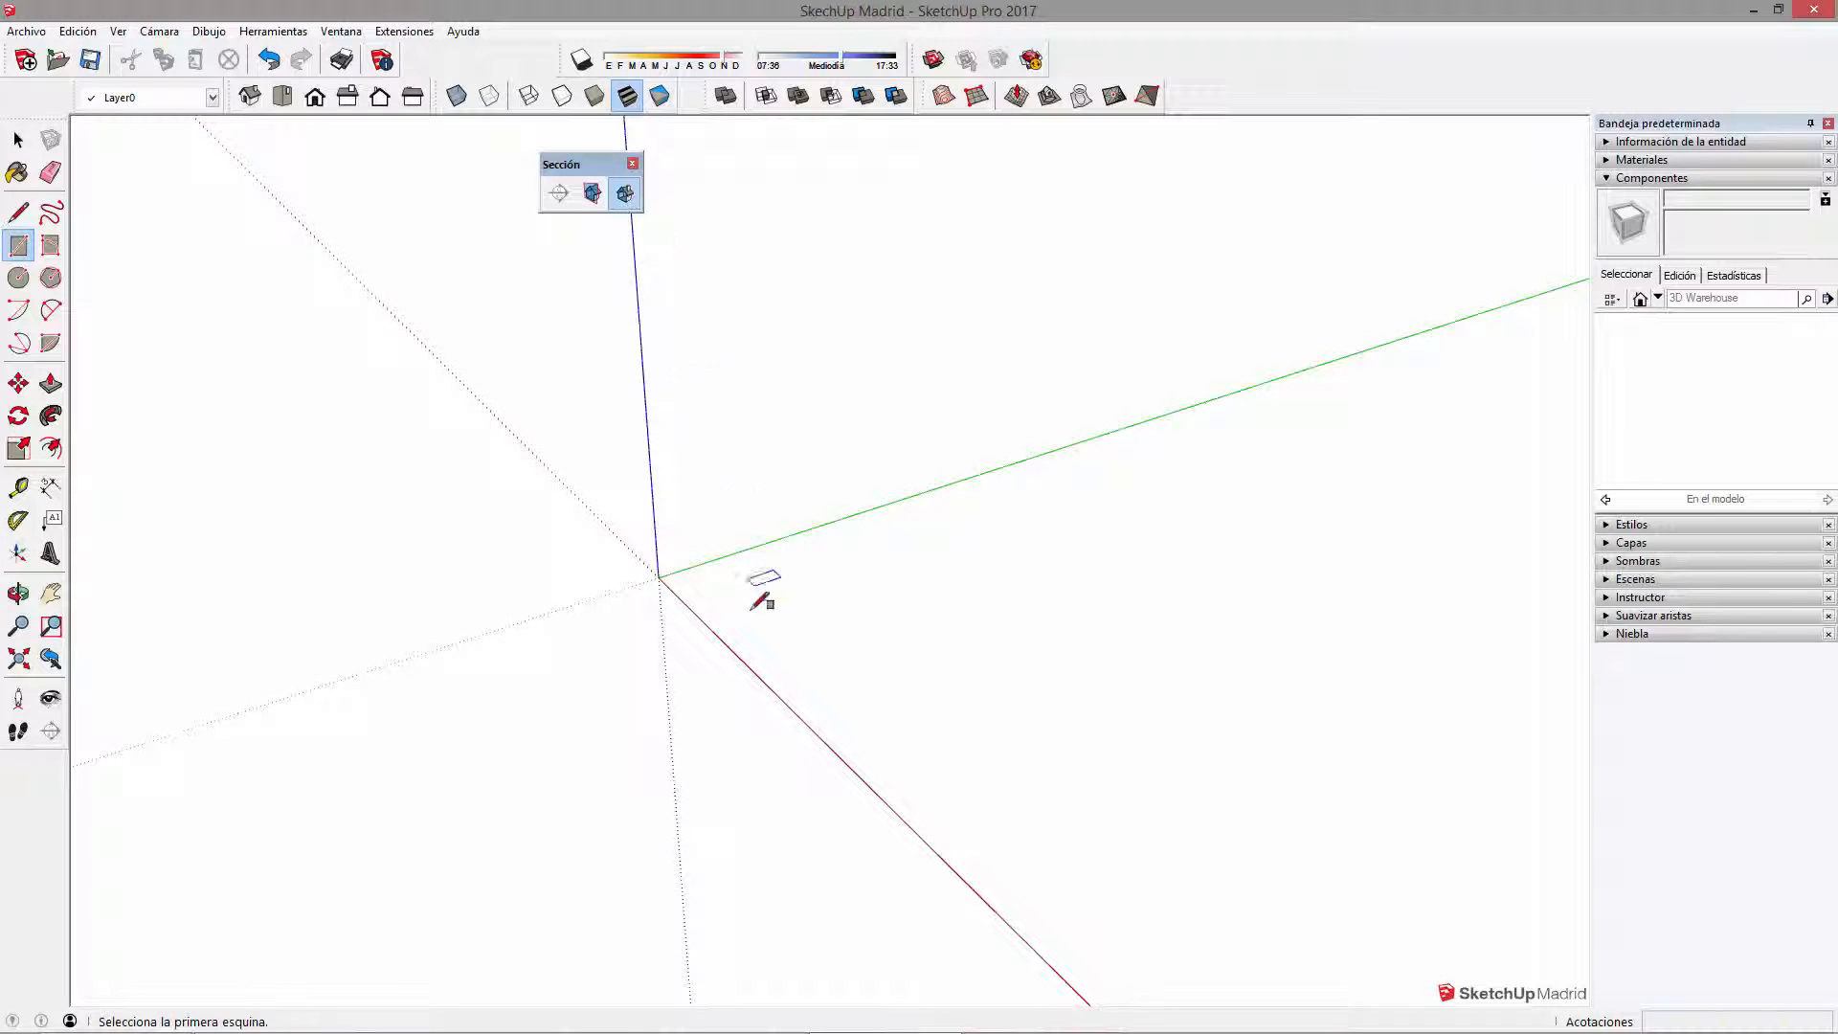
pyautogui.click(694, 581)
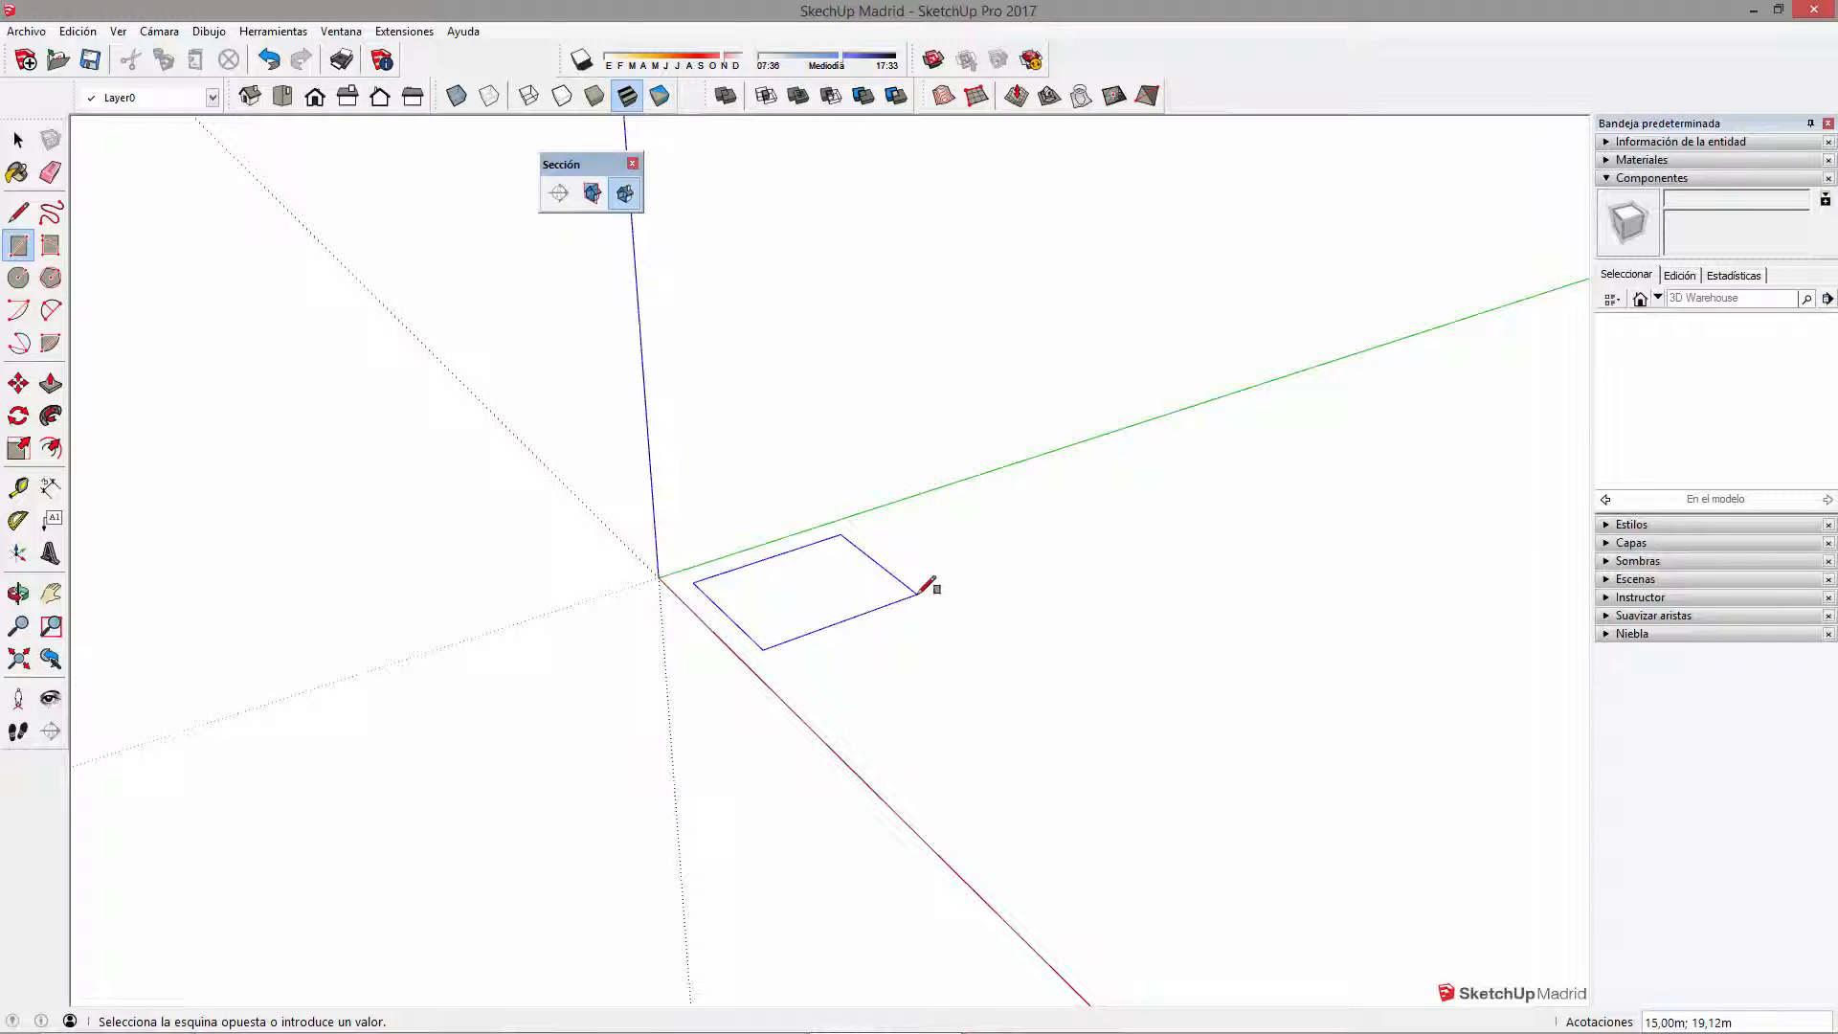
pyautogui.write('15;10')
pyautogui.press('Return')
# Step: Push/Pull the rectangle upward 0.30 m to form a floor slab
pyautogui.moveTo(899, 583); pyautogui.dragTo(1009, 624, button='middle')
pyautogui.press('space')
pyautogui.scroll(3, 963, 620)
pyautogui.press('p')
pyautogui.click(809, 667)
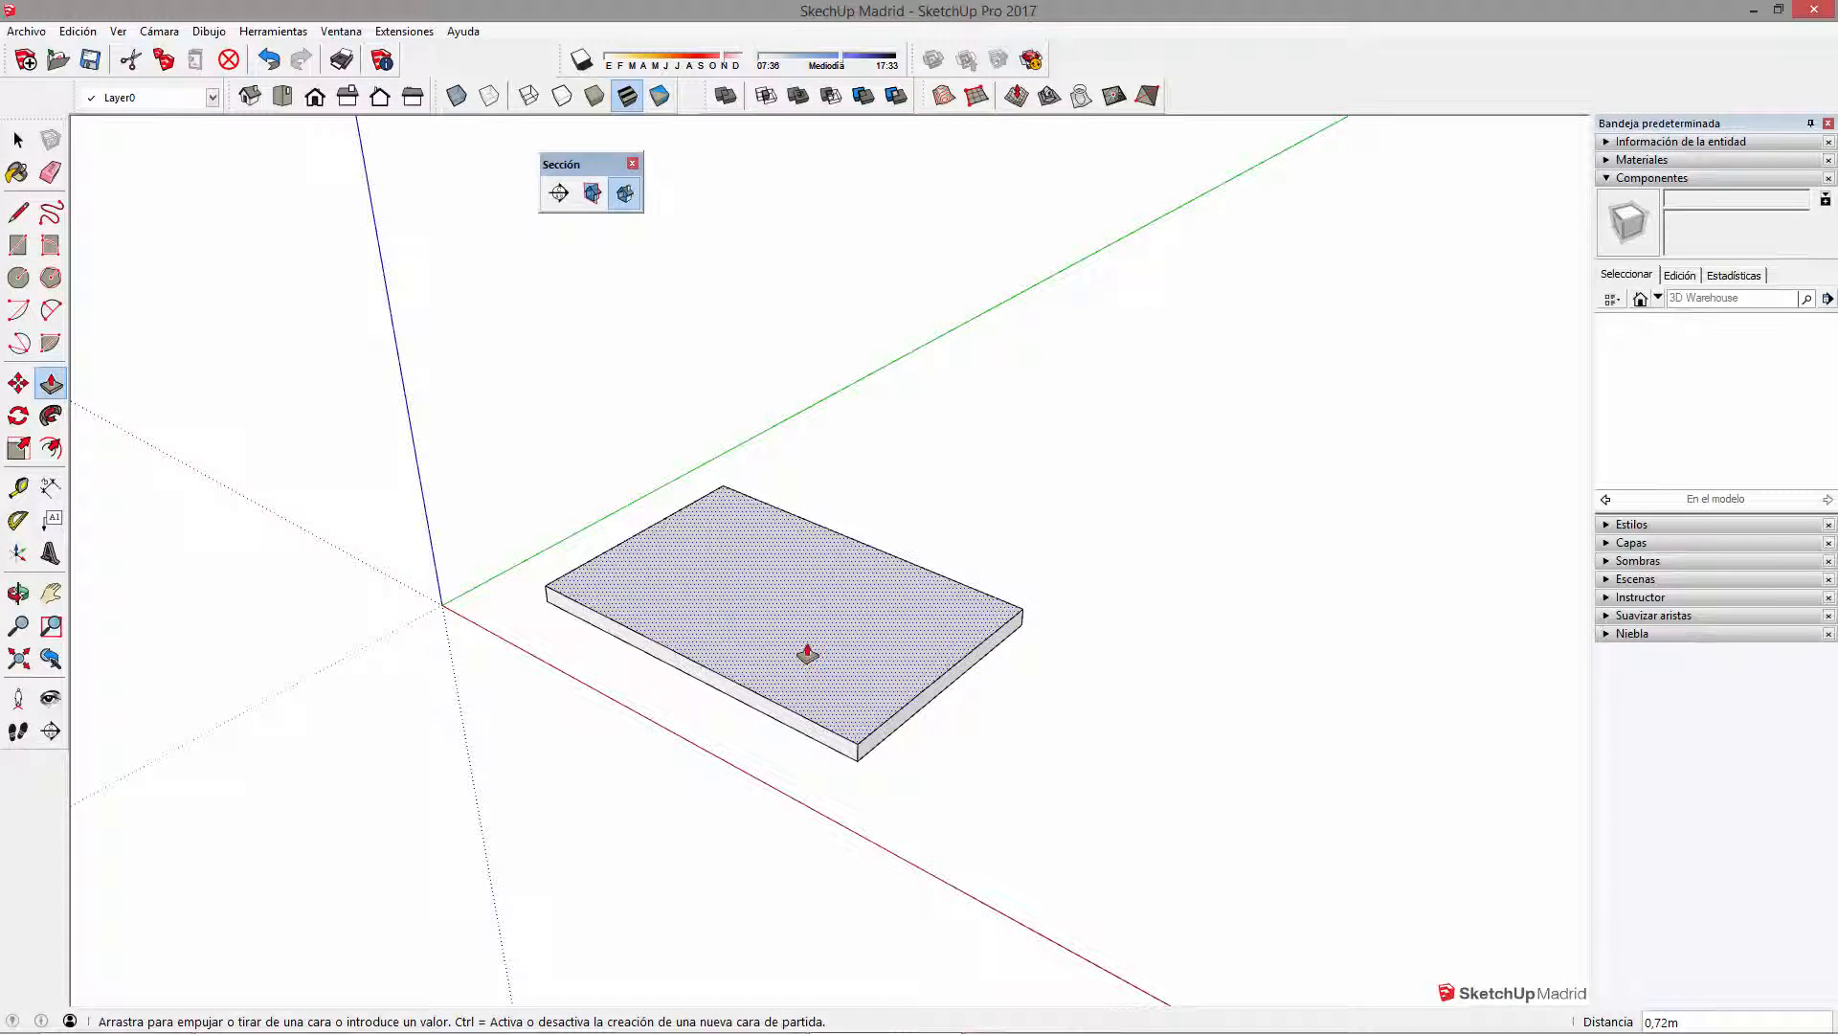
pyautogui.press('Return')
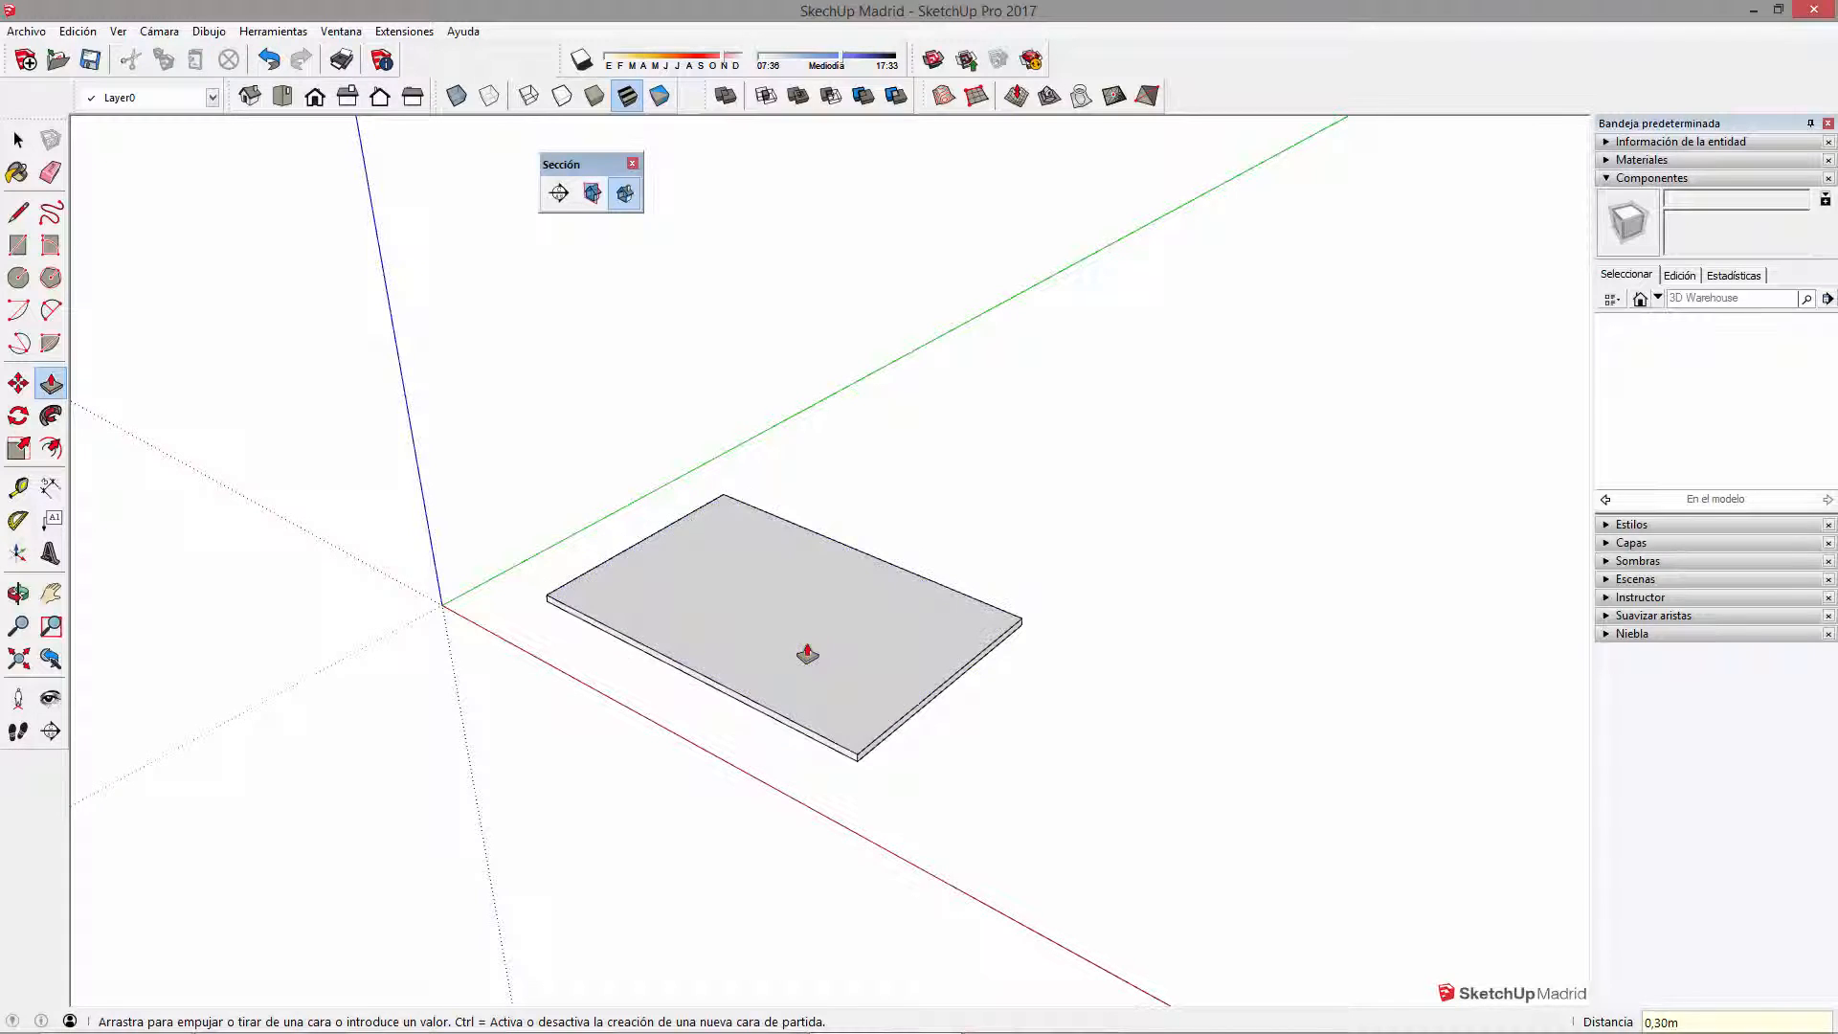
pyautogui.press('space')
# Step: Select all the connected geometry of the slab and make it a group
pyautogui.tripleClick(819, 668)
pyautogui.scroll(2, 821, 669)
pyautogui.moveTo(984, 660); pyautogui.dragTo(818, 620, button='middle')
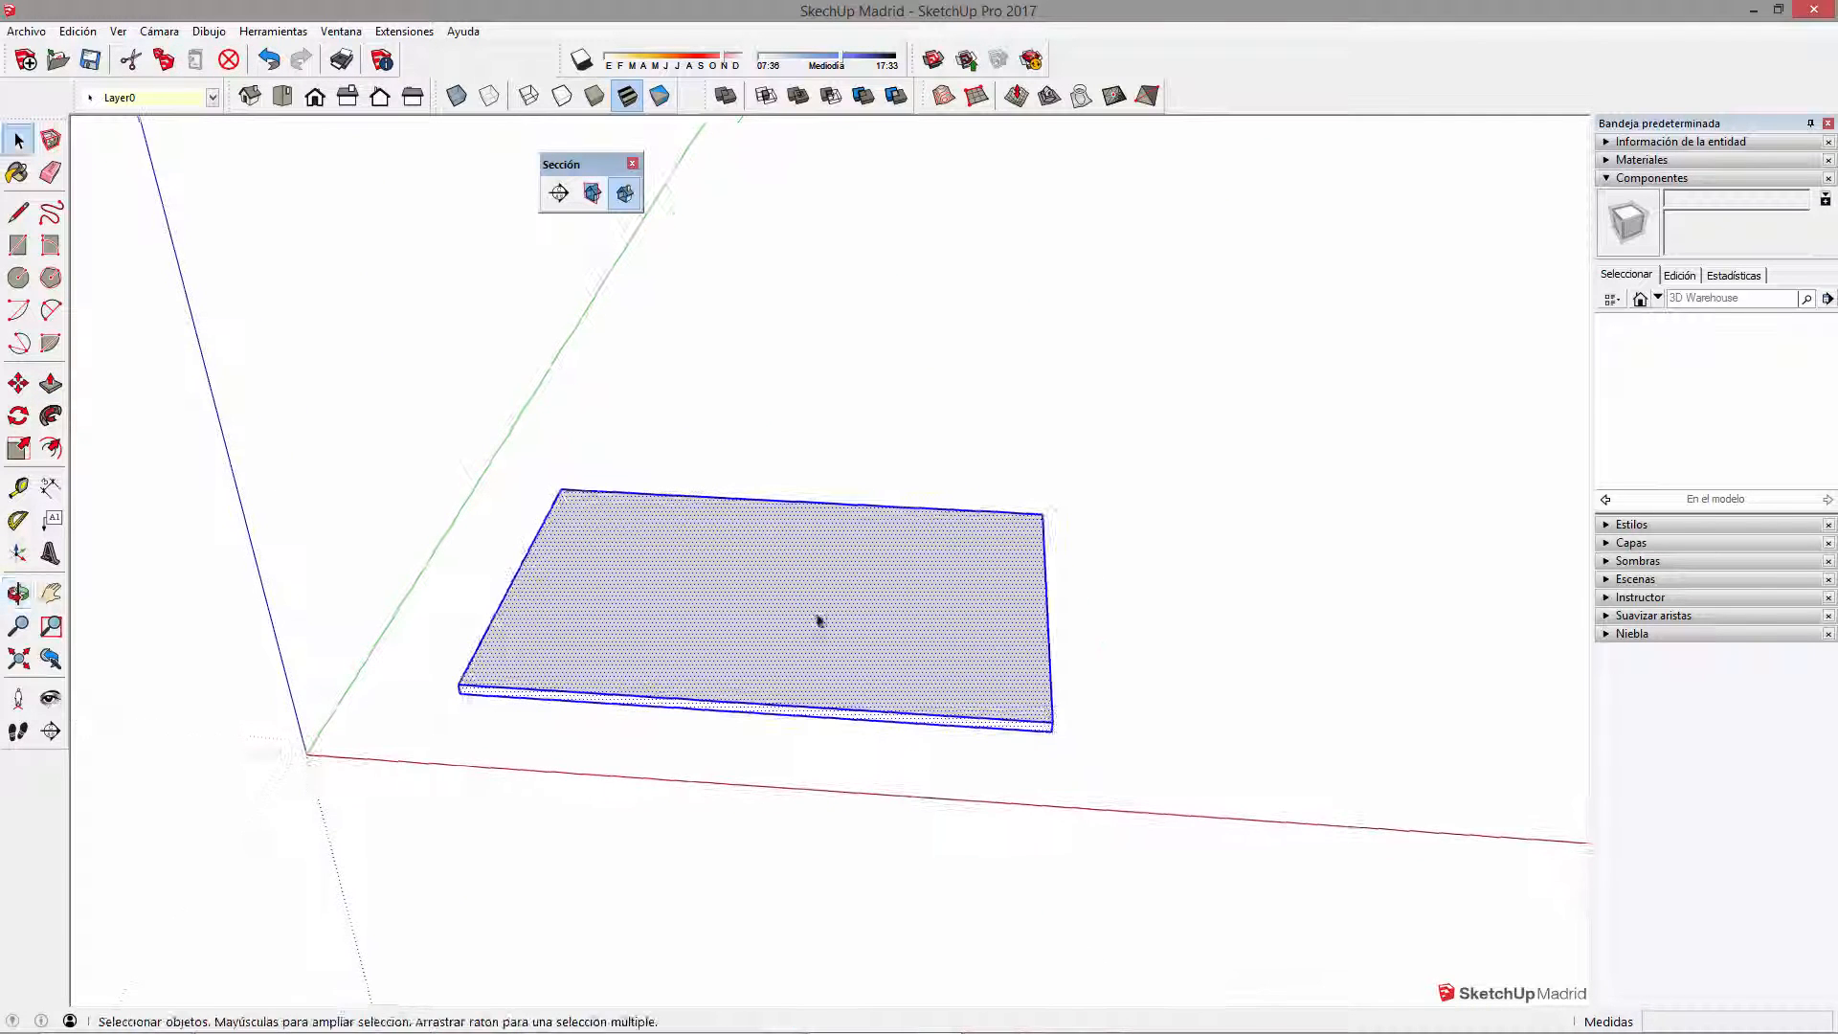
pyautogui.moveTo(1206, 707); pyautogui.dragTo(891, 655, button='middle')
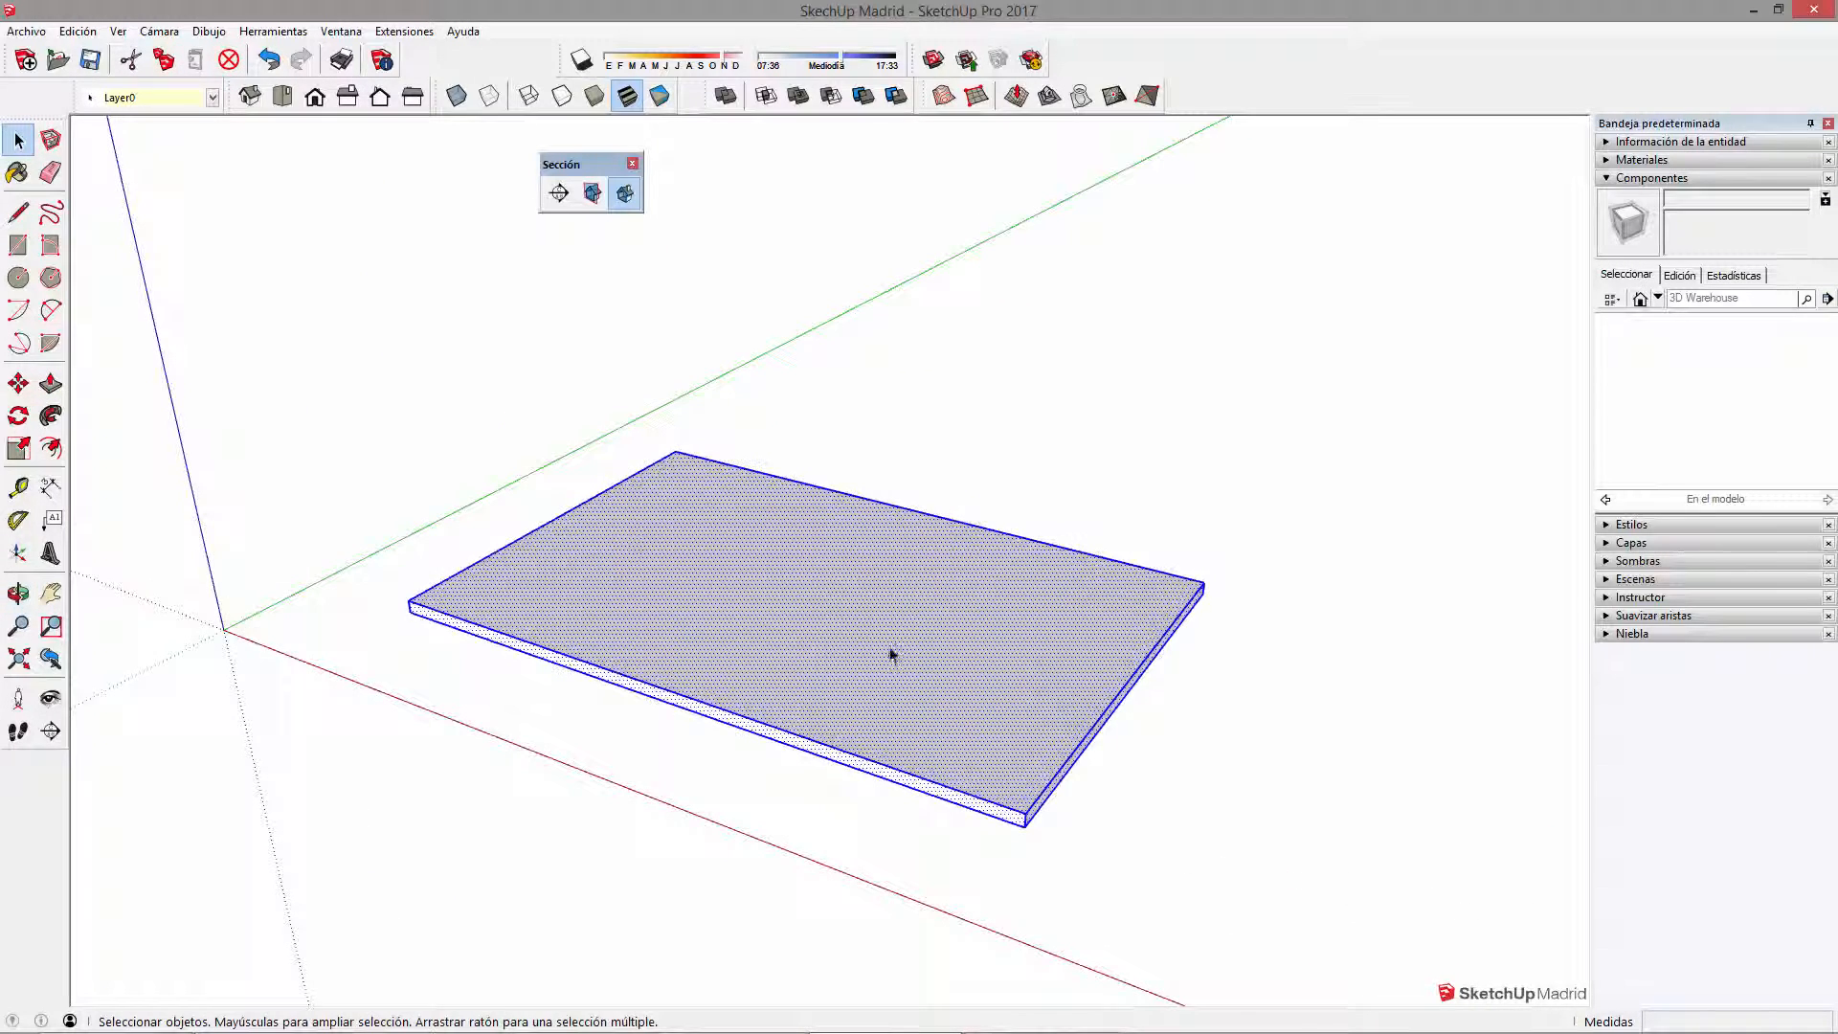
pyautogui.tripleClick(780, 627)
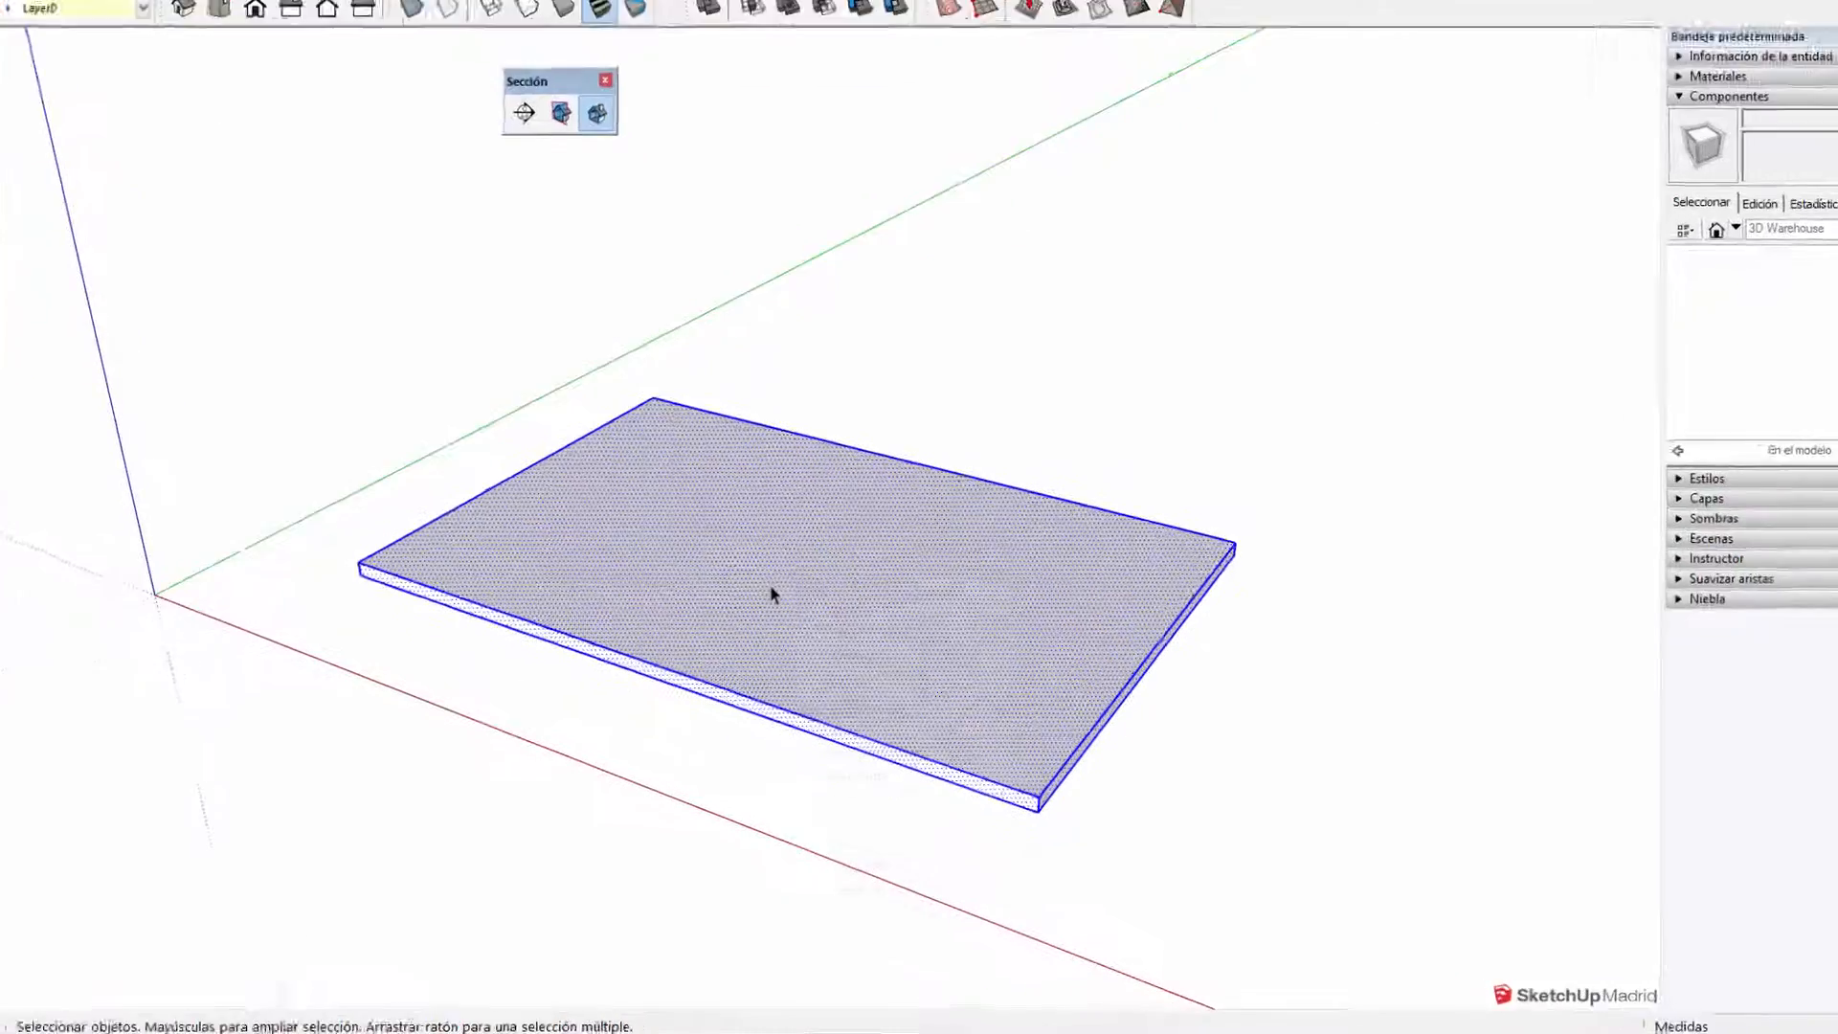
pyautogui.rightClick(783, 626)
pyautogui.click(881, 726)
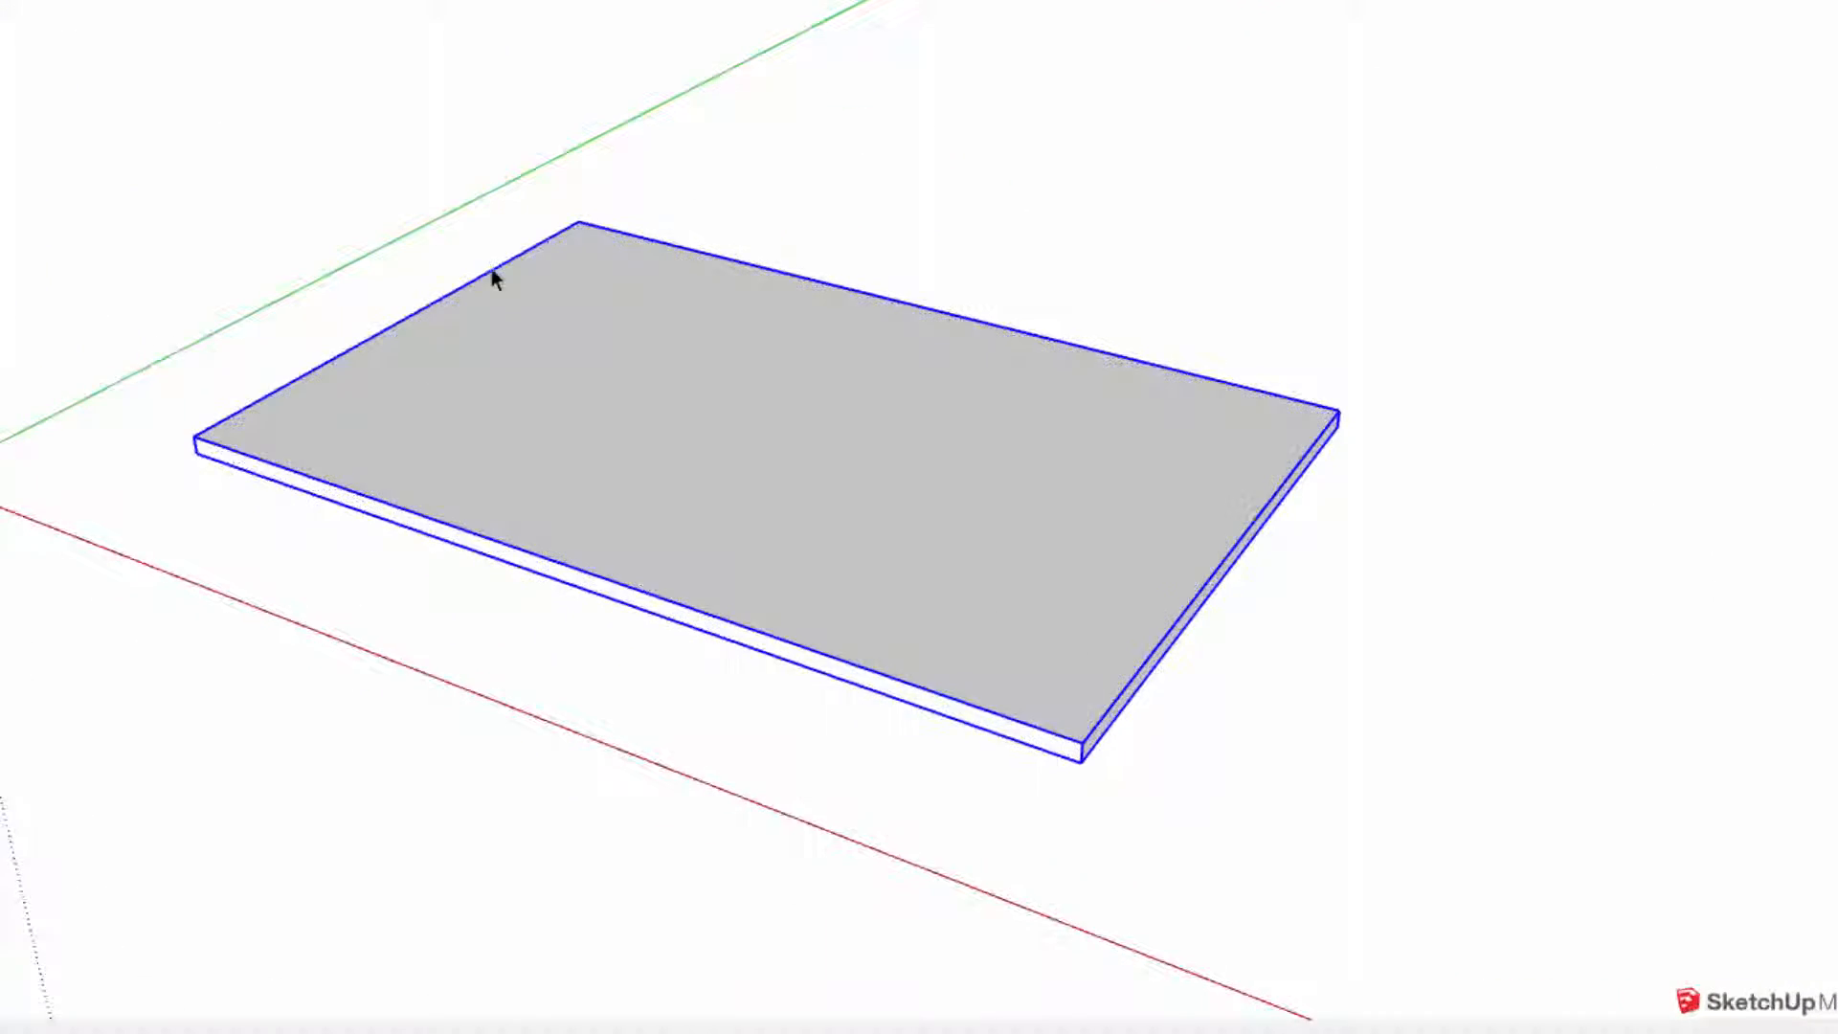
pyautogui.click(802, 356)
# Step: Draw a rectangle covering the slab's whole top face, from one corner to the opposite corner
pyautogui.press('r')
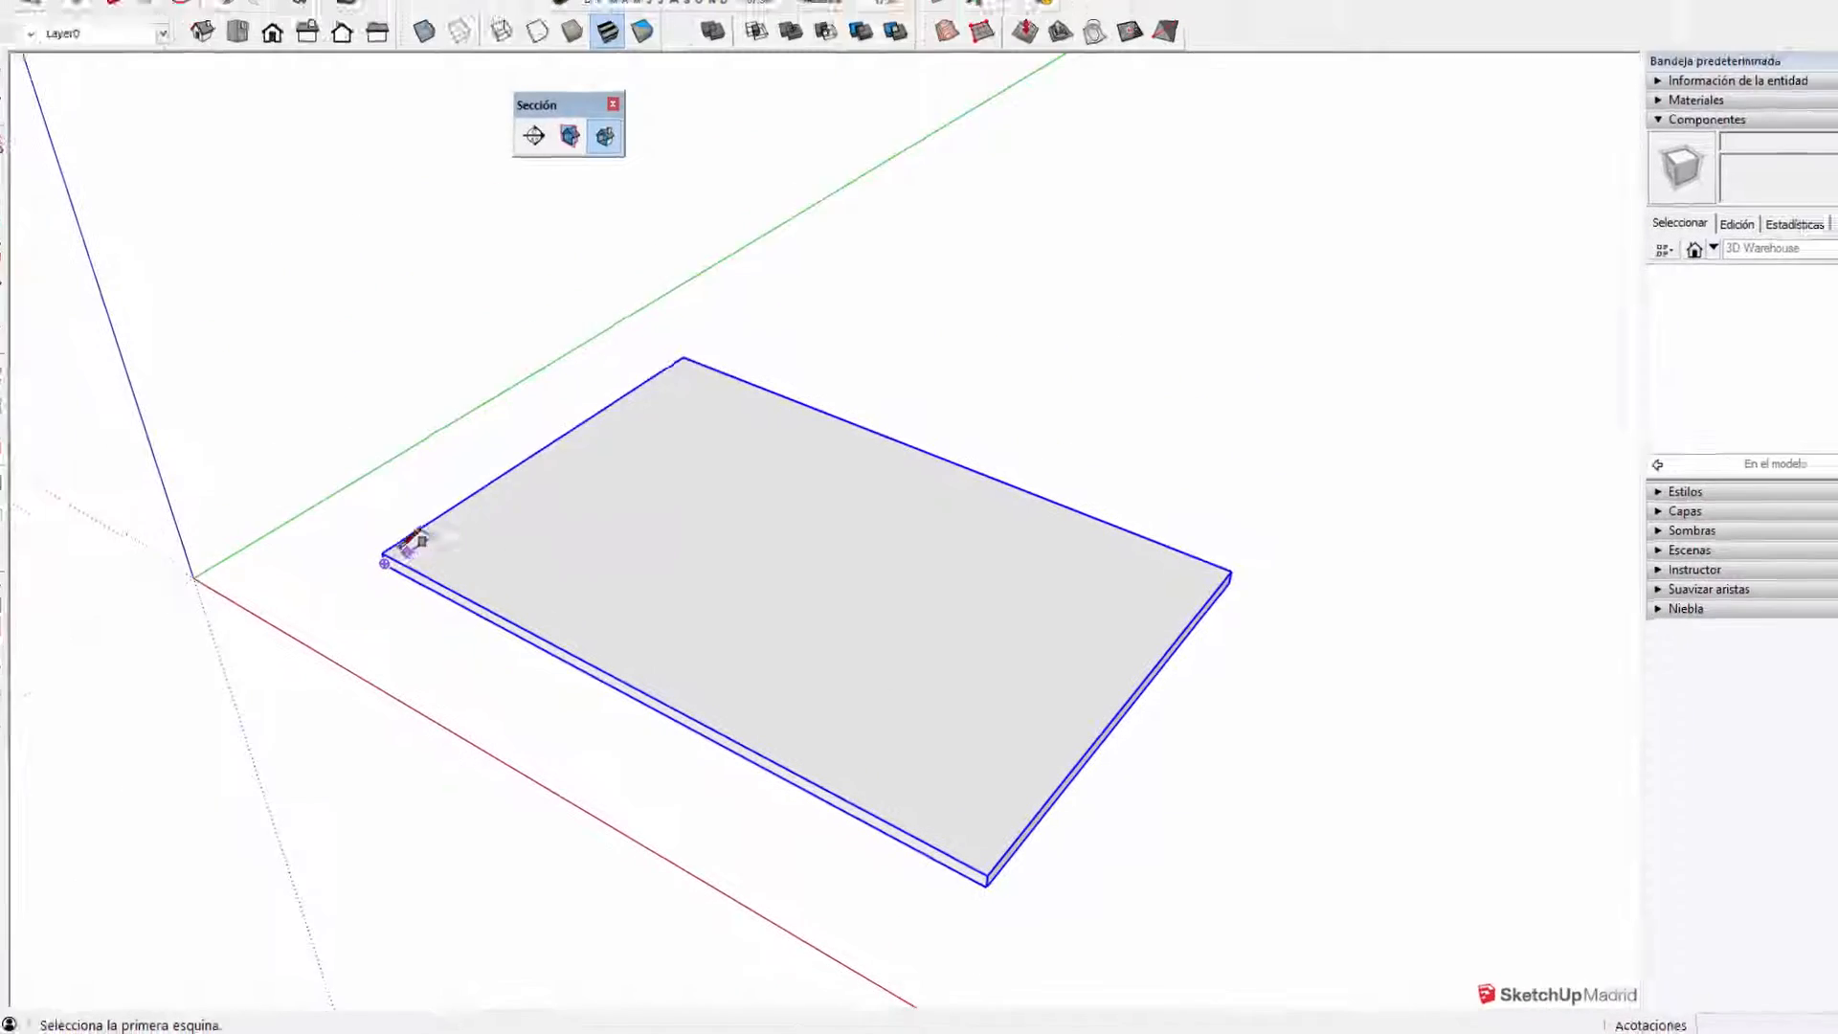
pyautogui.click(420, 581)
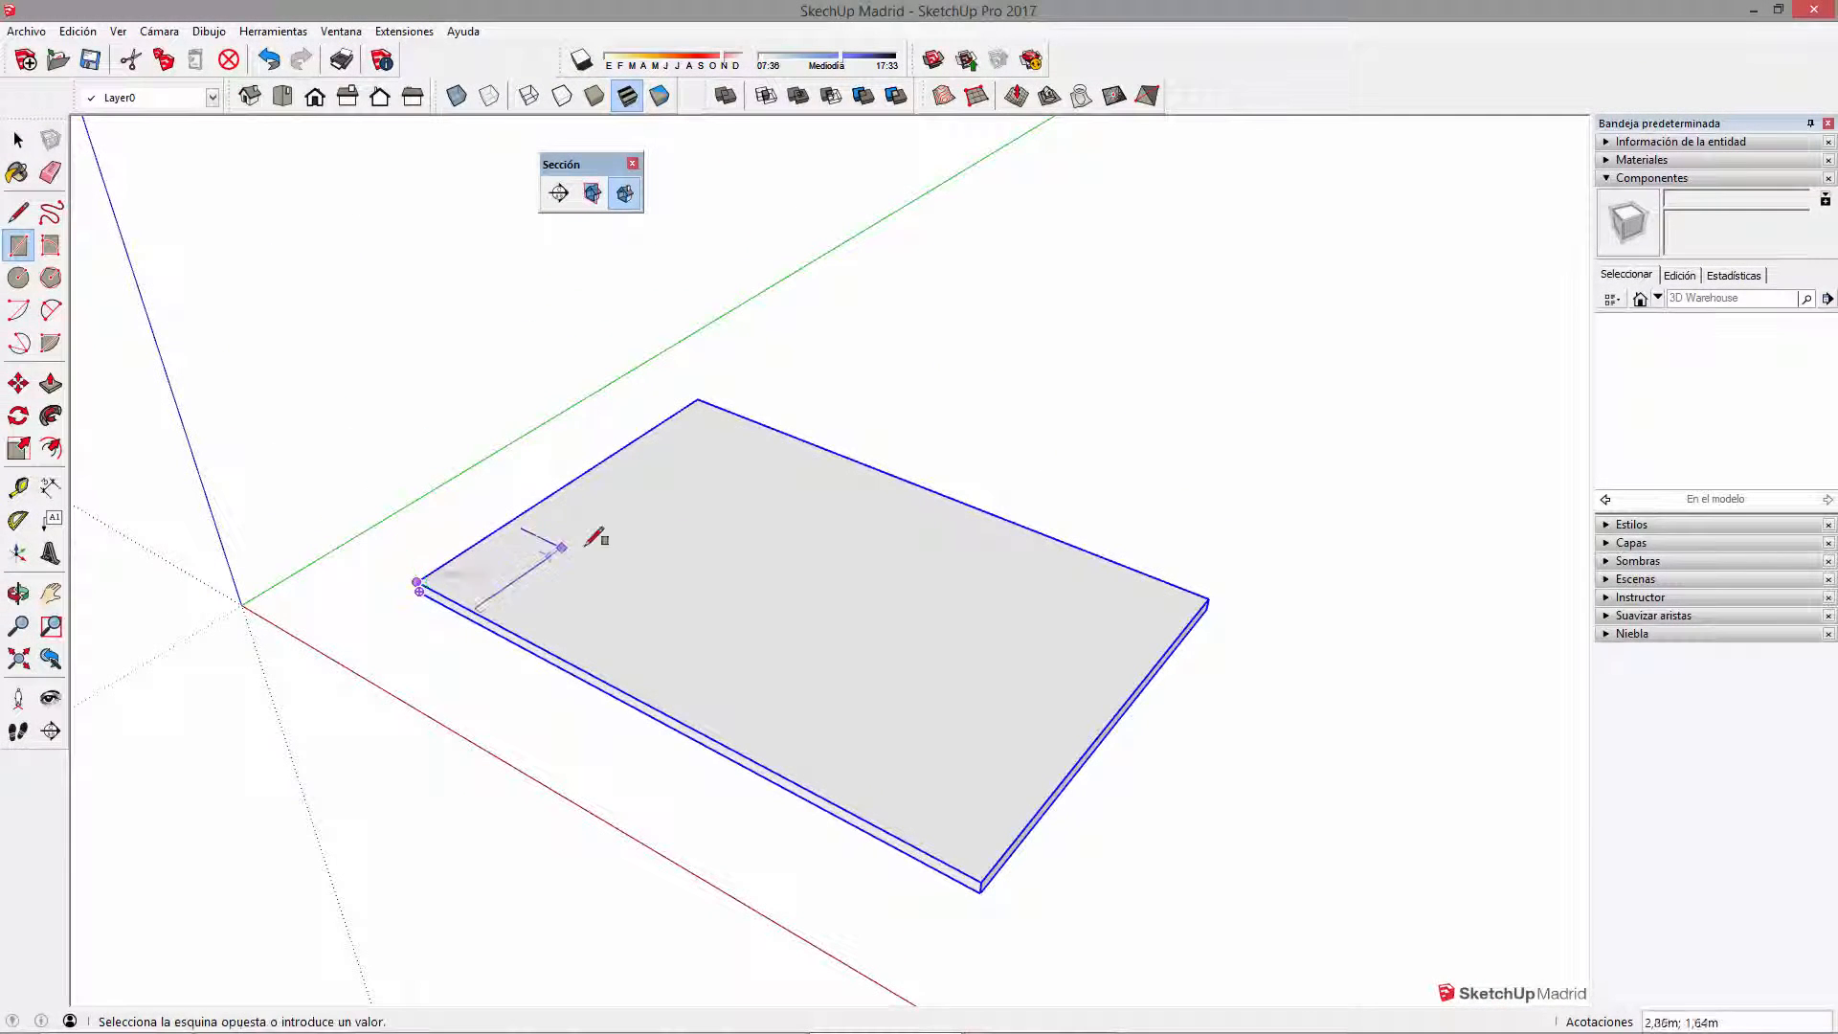
pyautogui.click(1207, 600)
pyautogui.moveTo(1111, 697); pyautogui.dragTo(994, 513, button='middle')
pyautogui.press('space')
# Step: Offset the edges of the top rectangle inward by about 0.25 m to outline the walls
pyautogui.press('f')
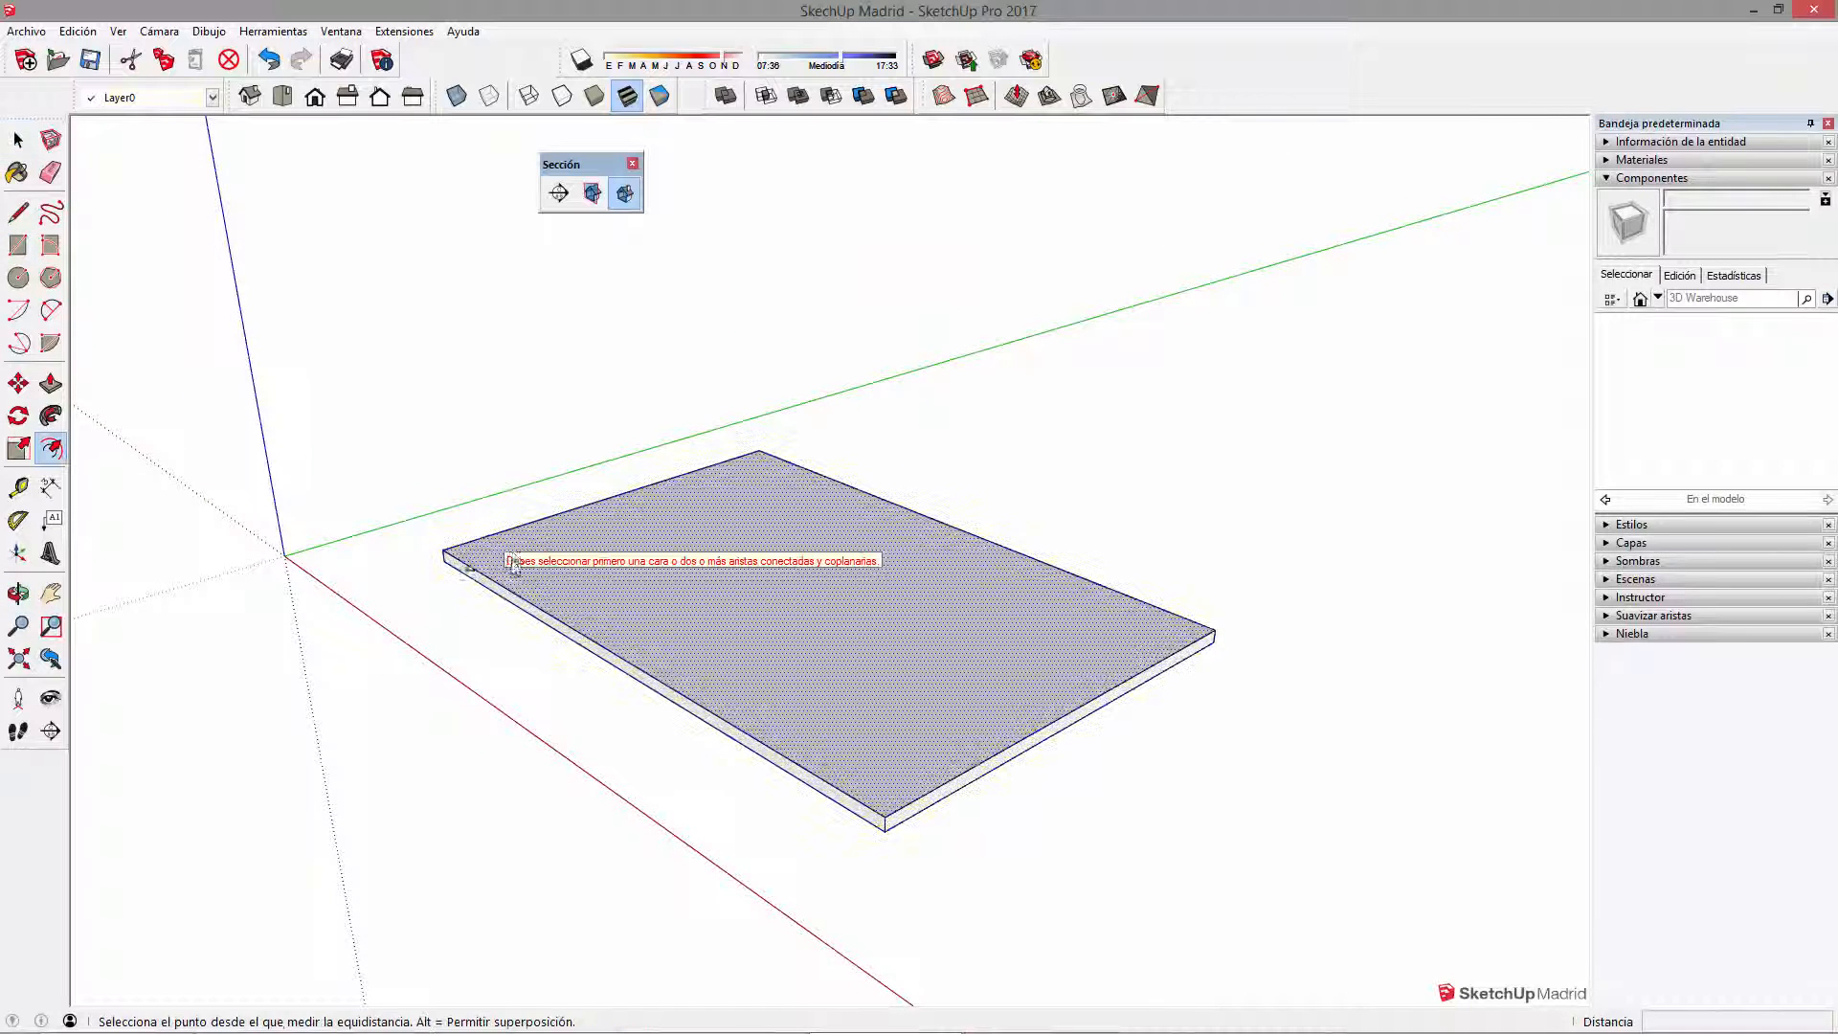
pyautogui.click(543, 517)
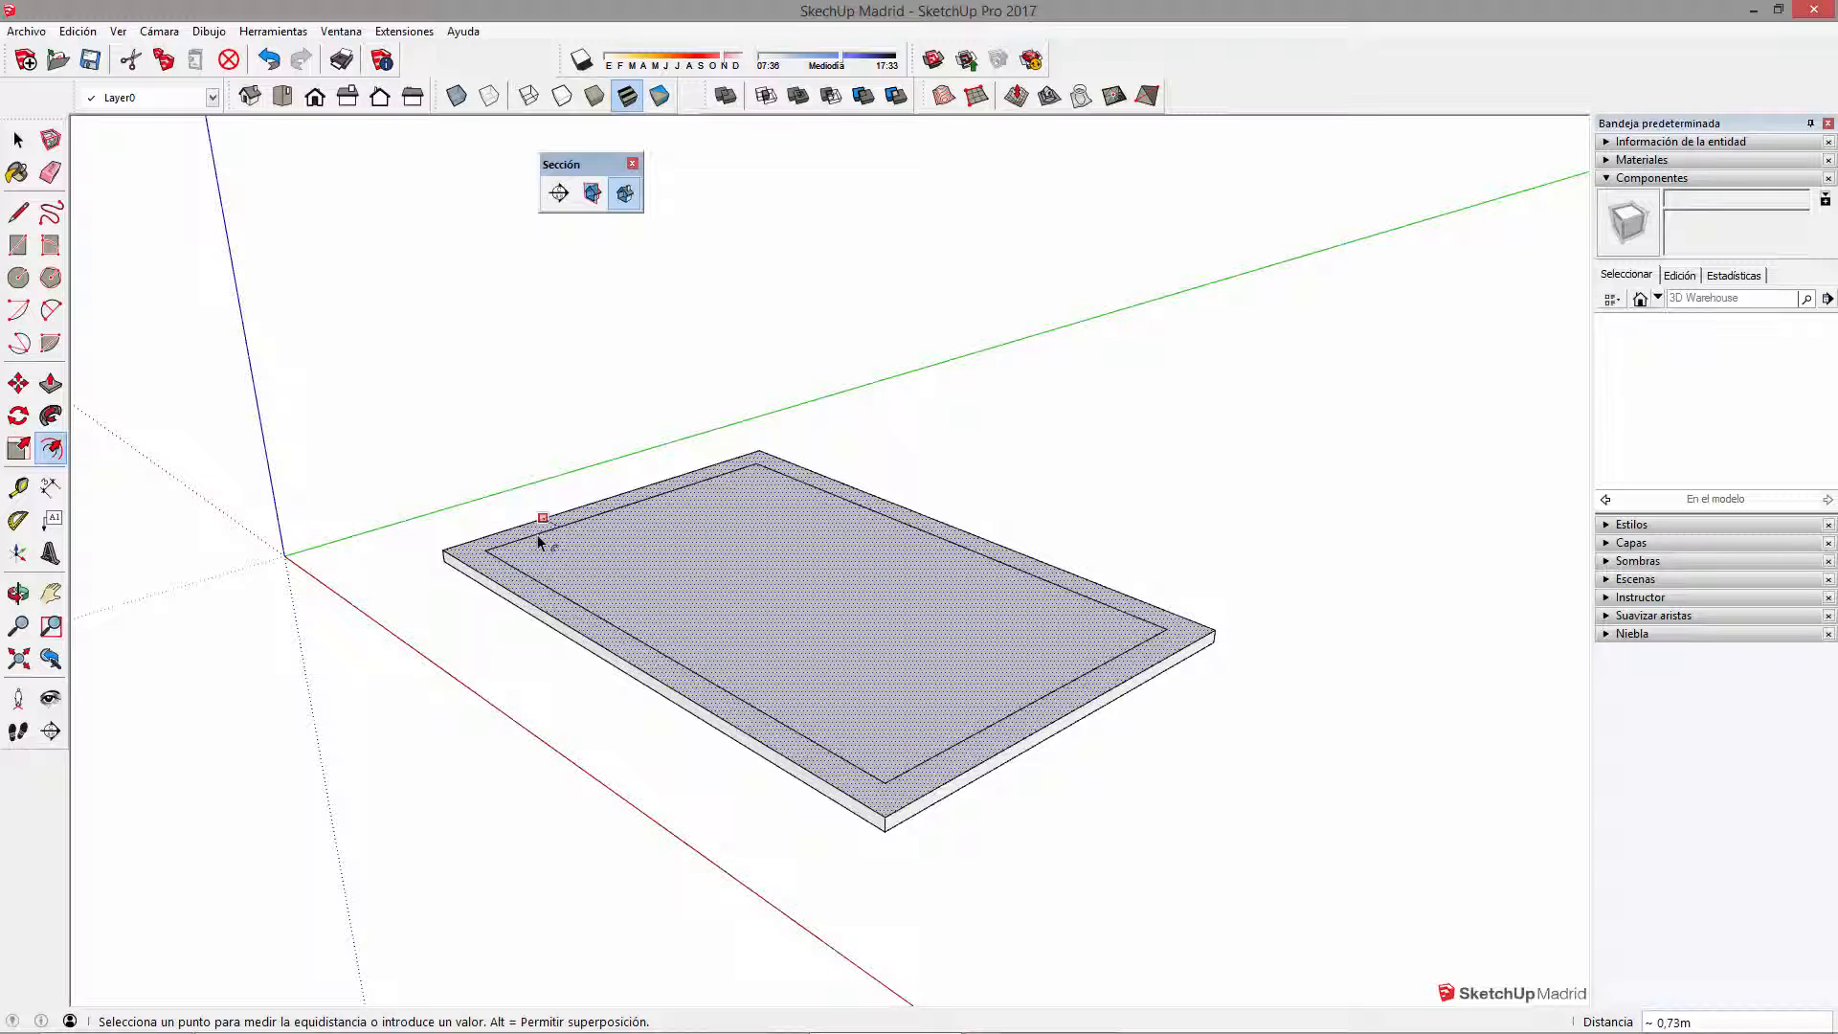
pyautogui.press('Return')
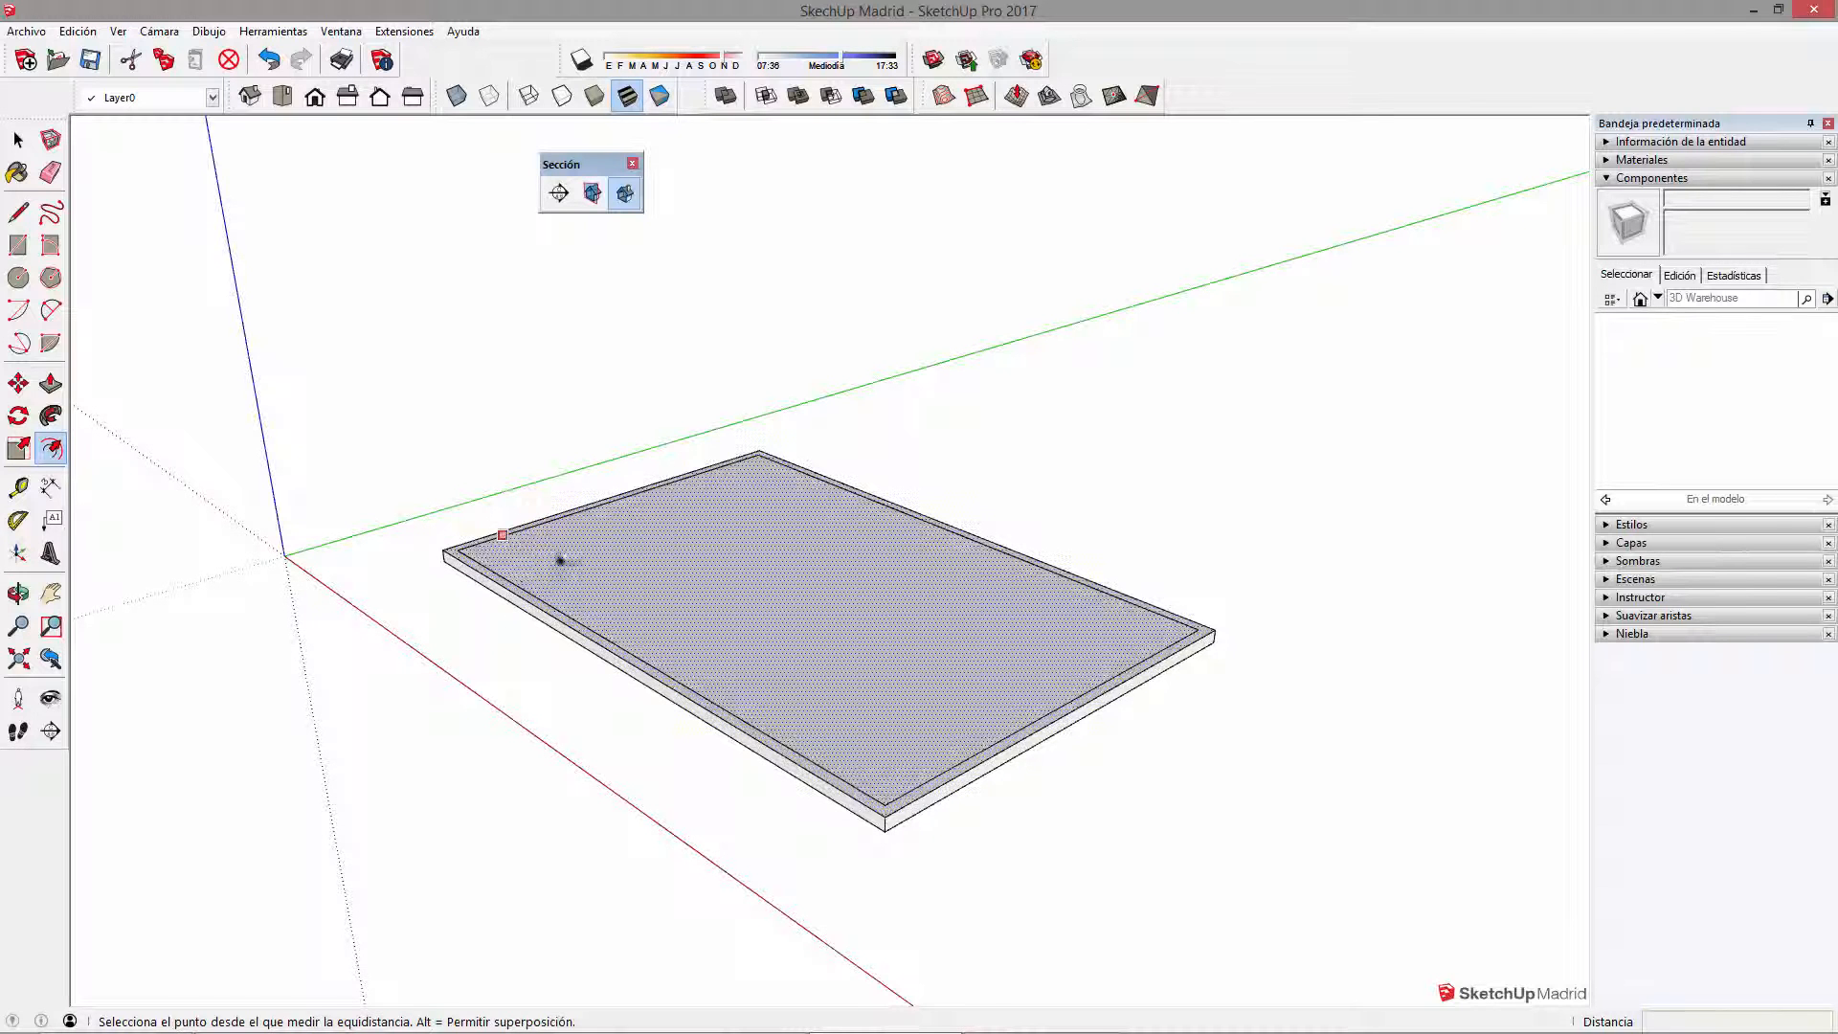
# Step: Push/Pull the perimeter strip upward 3 m to raise the four walls
pyautogui.press('p')
pyautogui.click(461, 567)
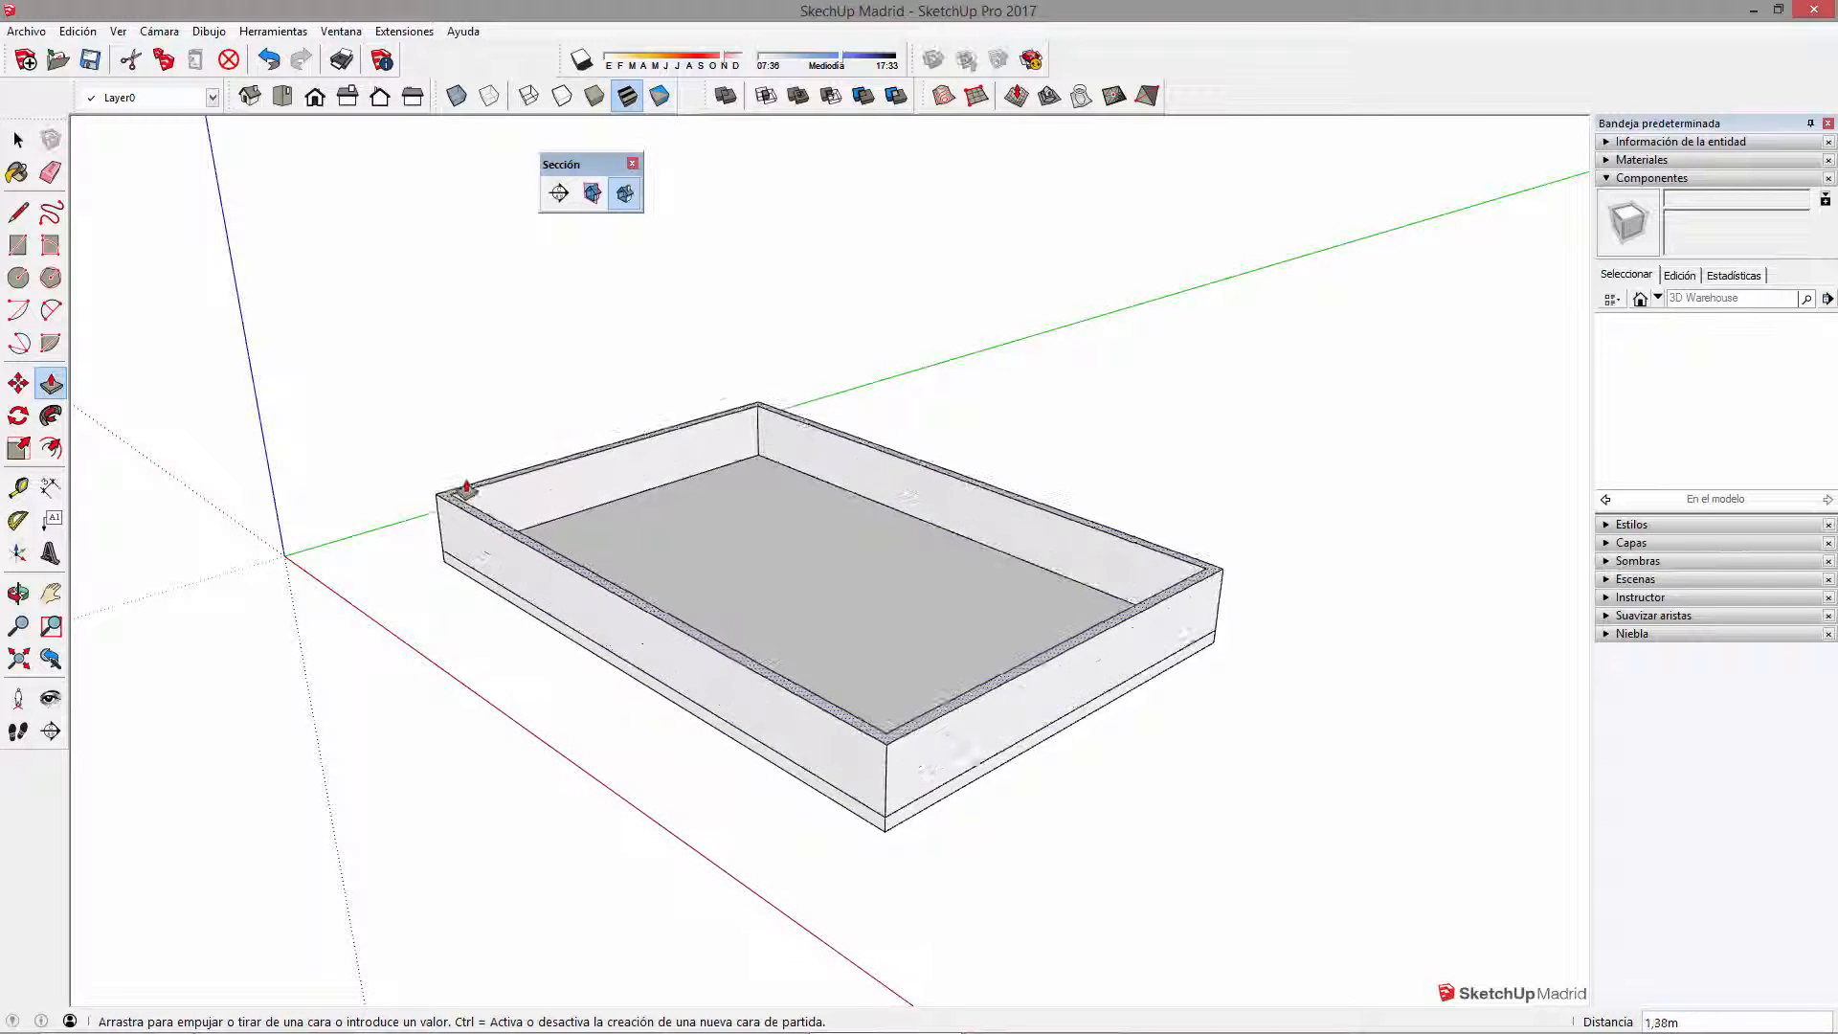
pyautogui.write('3')
pyautogui.press('Return')
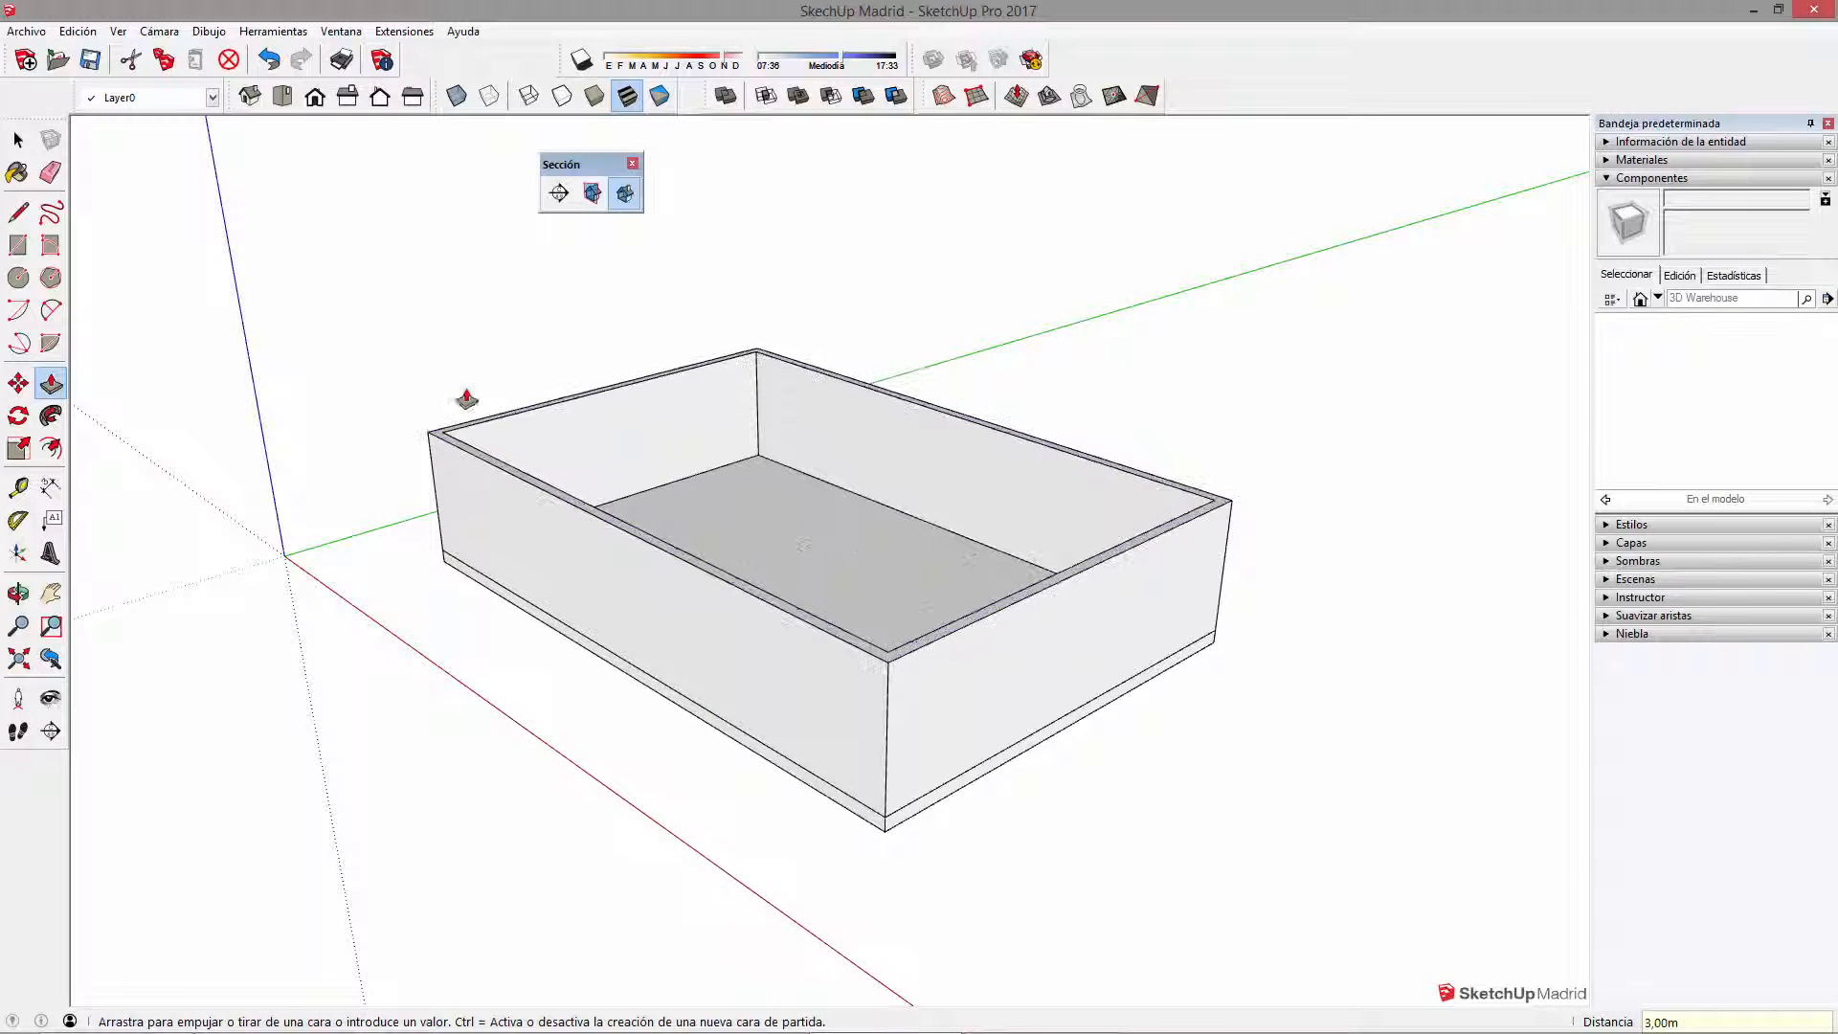
pyautogui.press('space')
# Step: Delete the loose face lying on the slab inside the walls
pyautogui.moveTo(698, 481); pyautogui.dragTo(759, 542, button='middle')
pyautogui.click(771, 534)
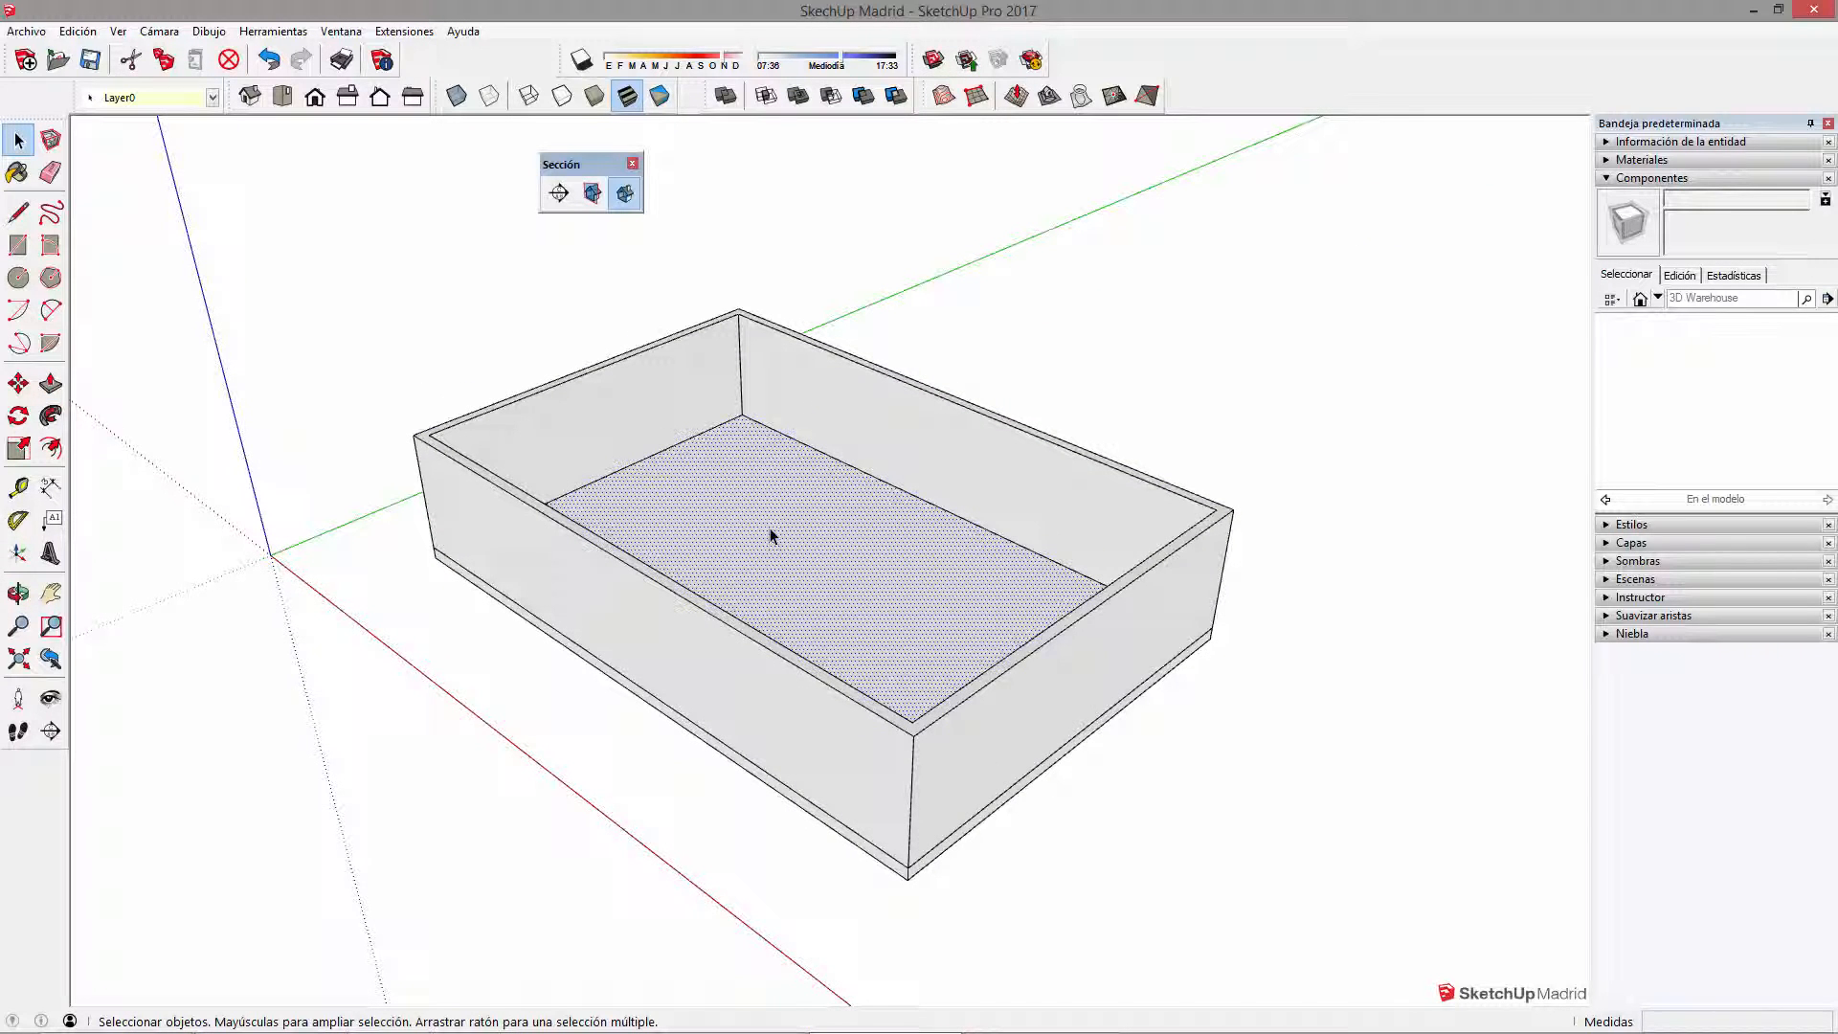
pyautogui.press('Delete')
# Step: Select all the connected wall geometry and make it a group separate from the slab
pyautogui.tripleClick(874, 442)
pyautogui.scroll(-2, 874, 472)
pyautogui.tripleClick(995, 634)
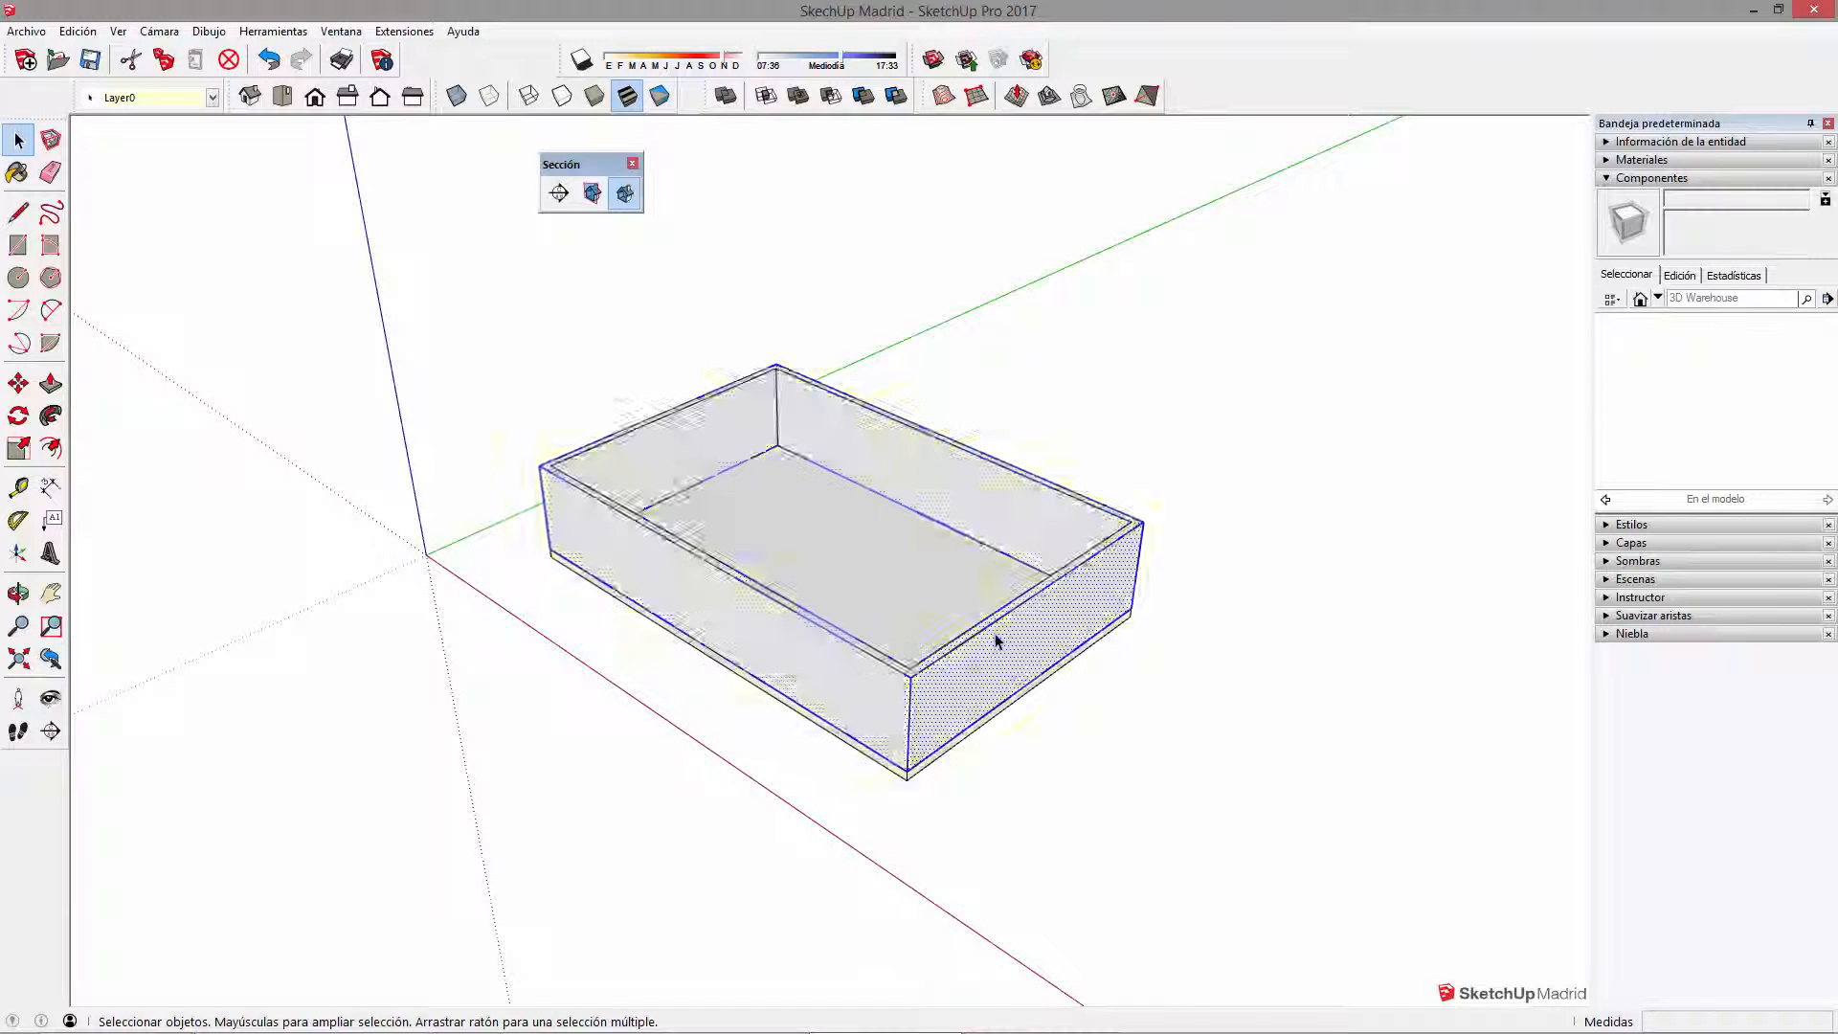
pyautogui.rightClick(996, 634)
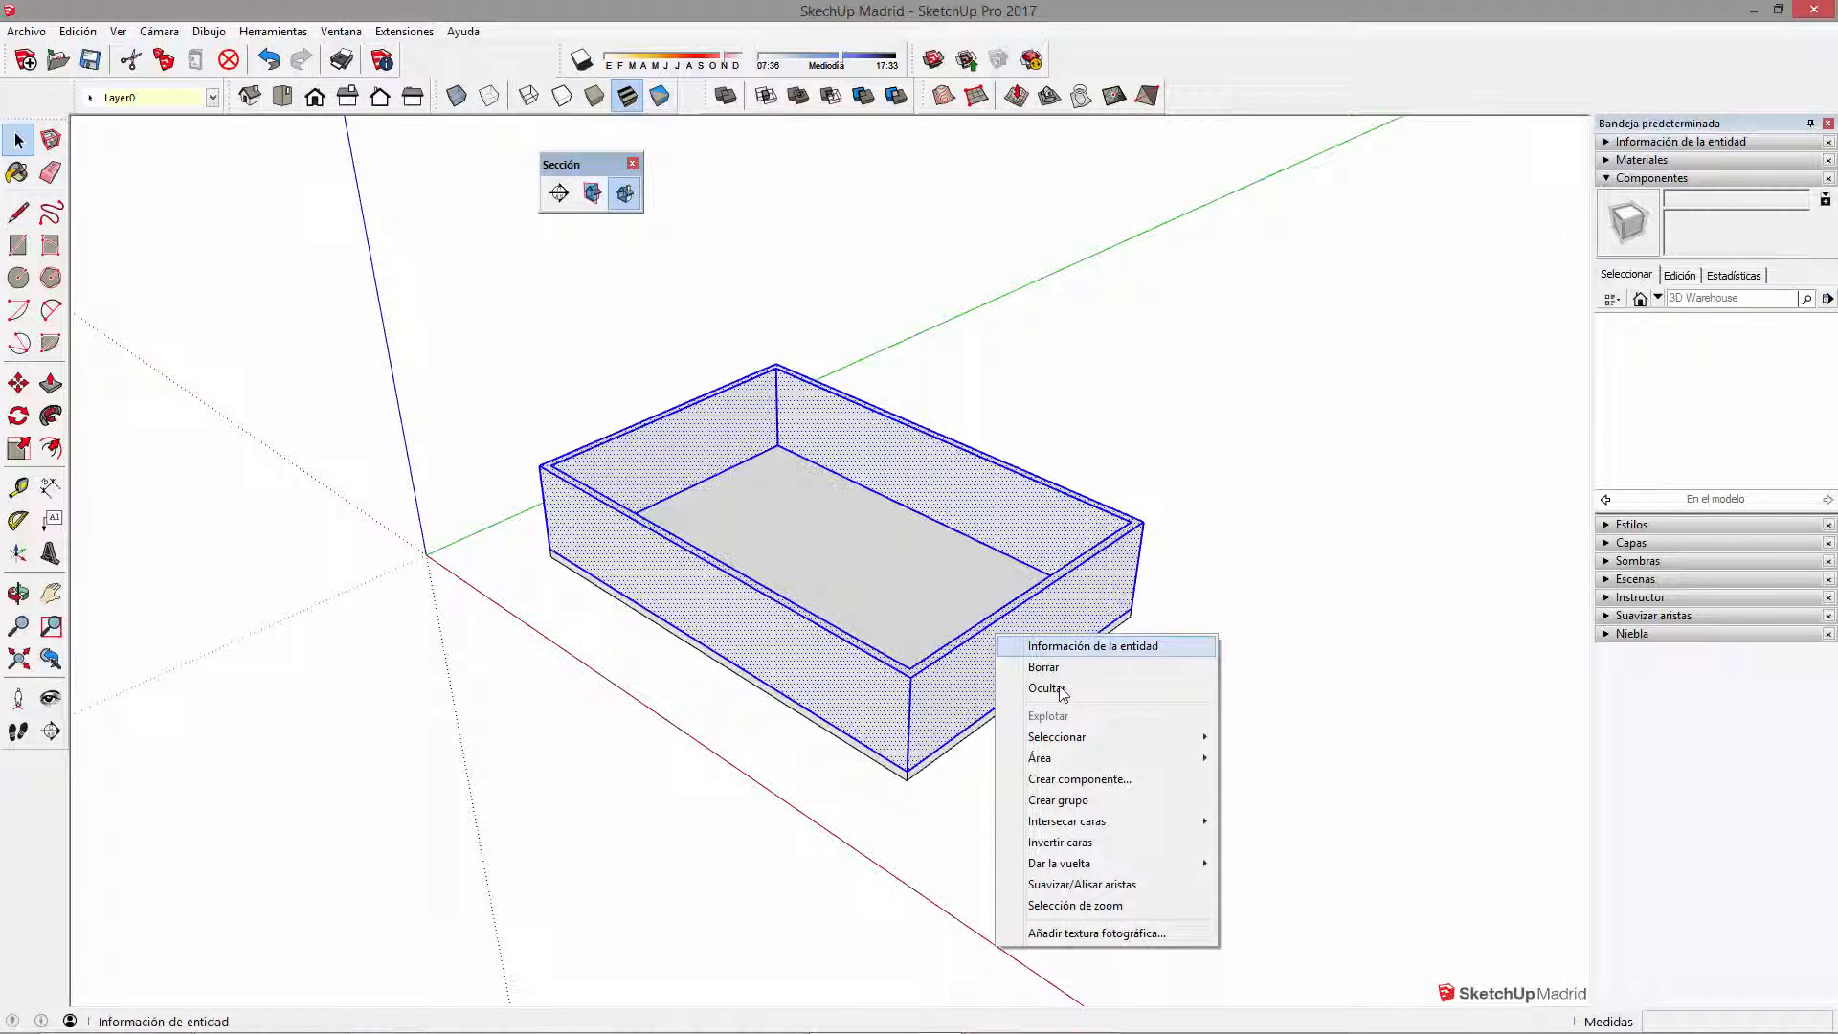
pyautogui.click(1086, 801)
pyautogui.press('m')
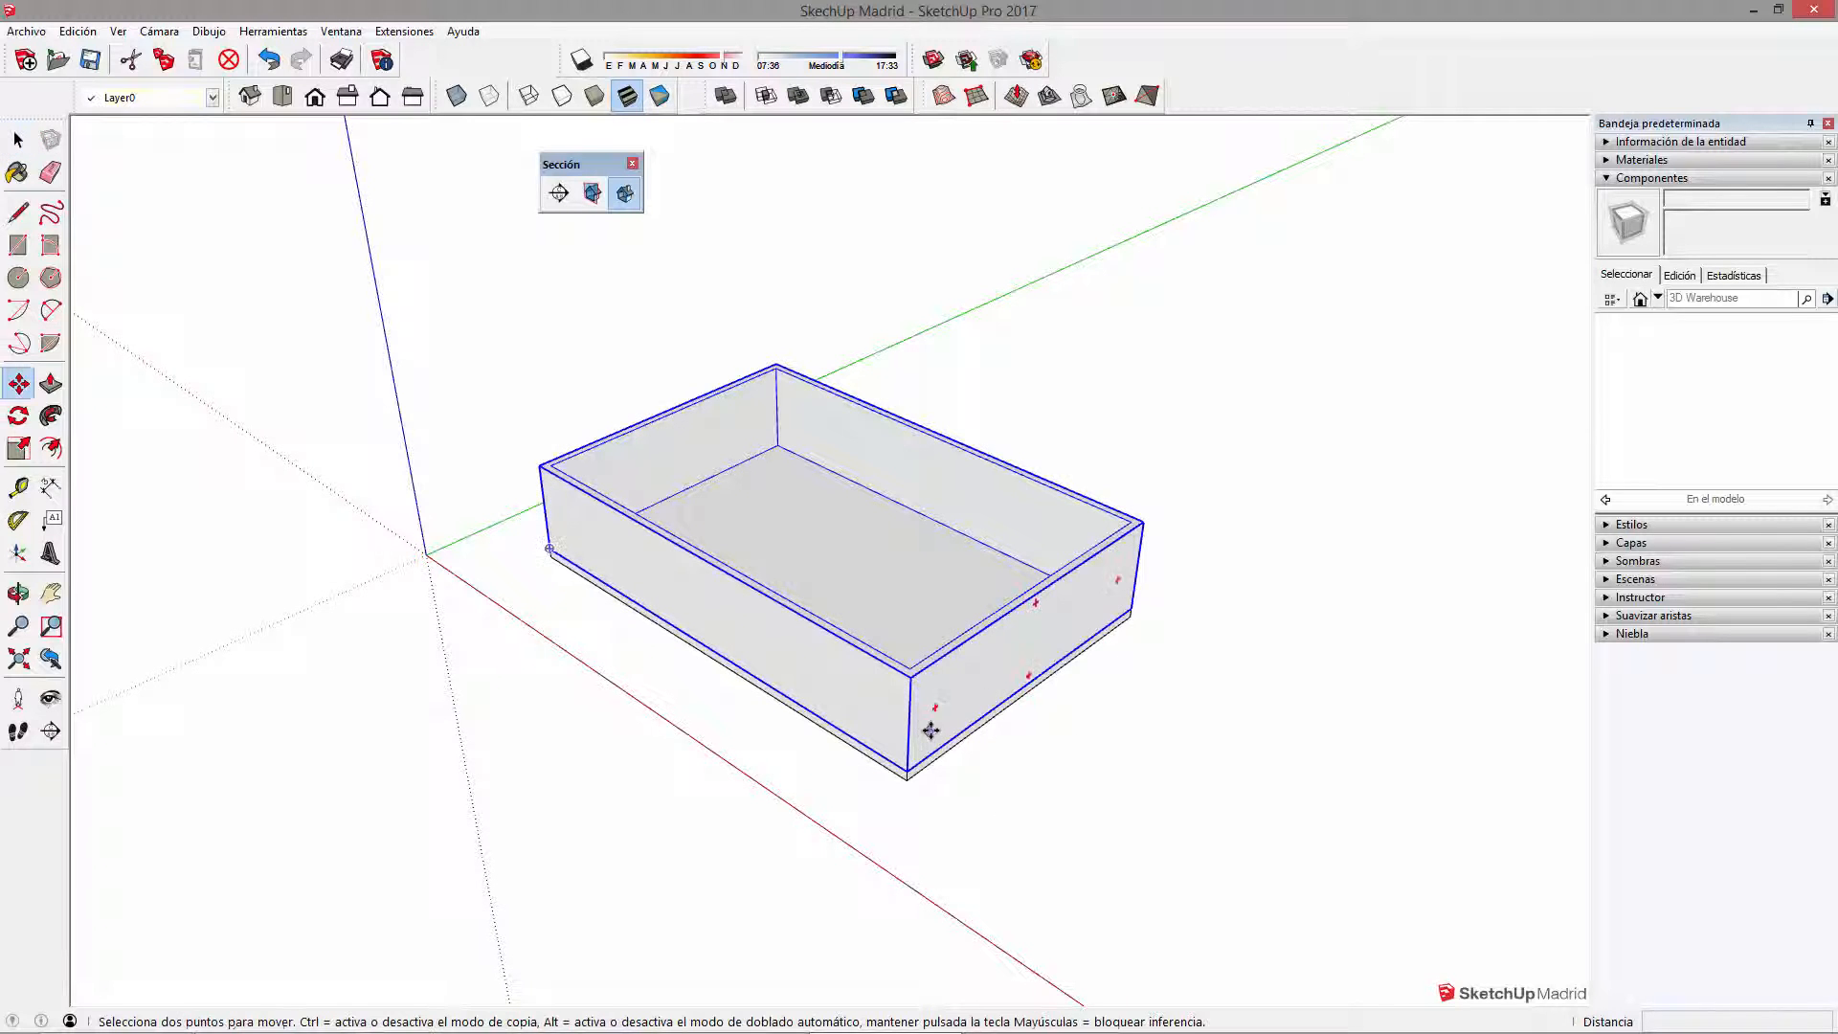
pyautogui.click(900, 771)
pyautogui.press('space')
# Step: Open the wall group for editing and draw a window rectangle about 1.5 m high on the long outer wall along the red axis
pyautogui.moveTo(976, 730); pyautogui.dragTo(796, 587, button='middle')
pyautogui.scroll(5, 759, 587)
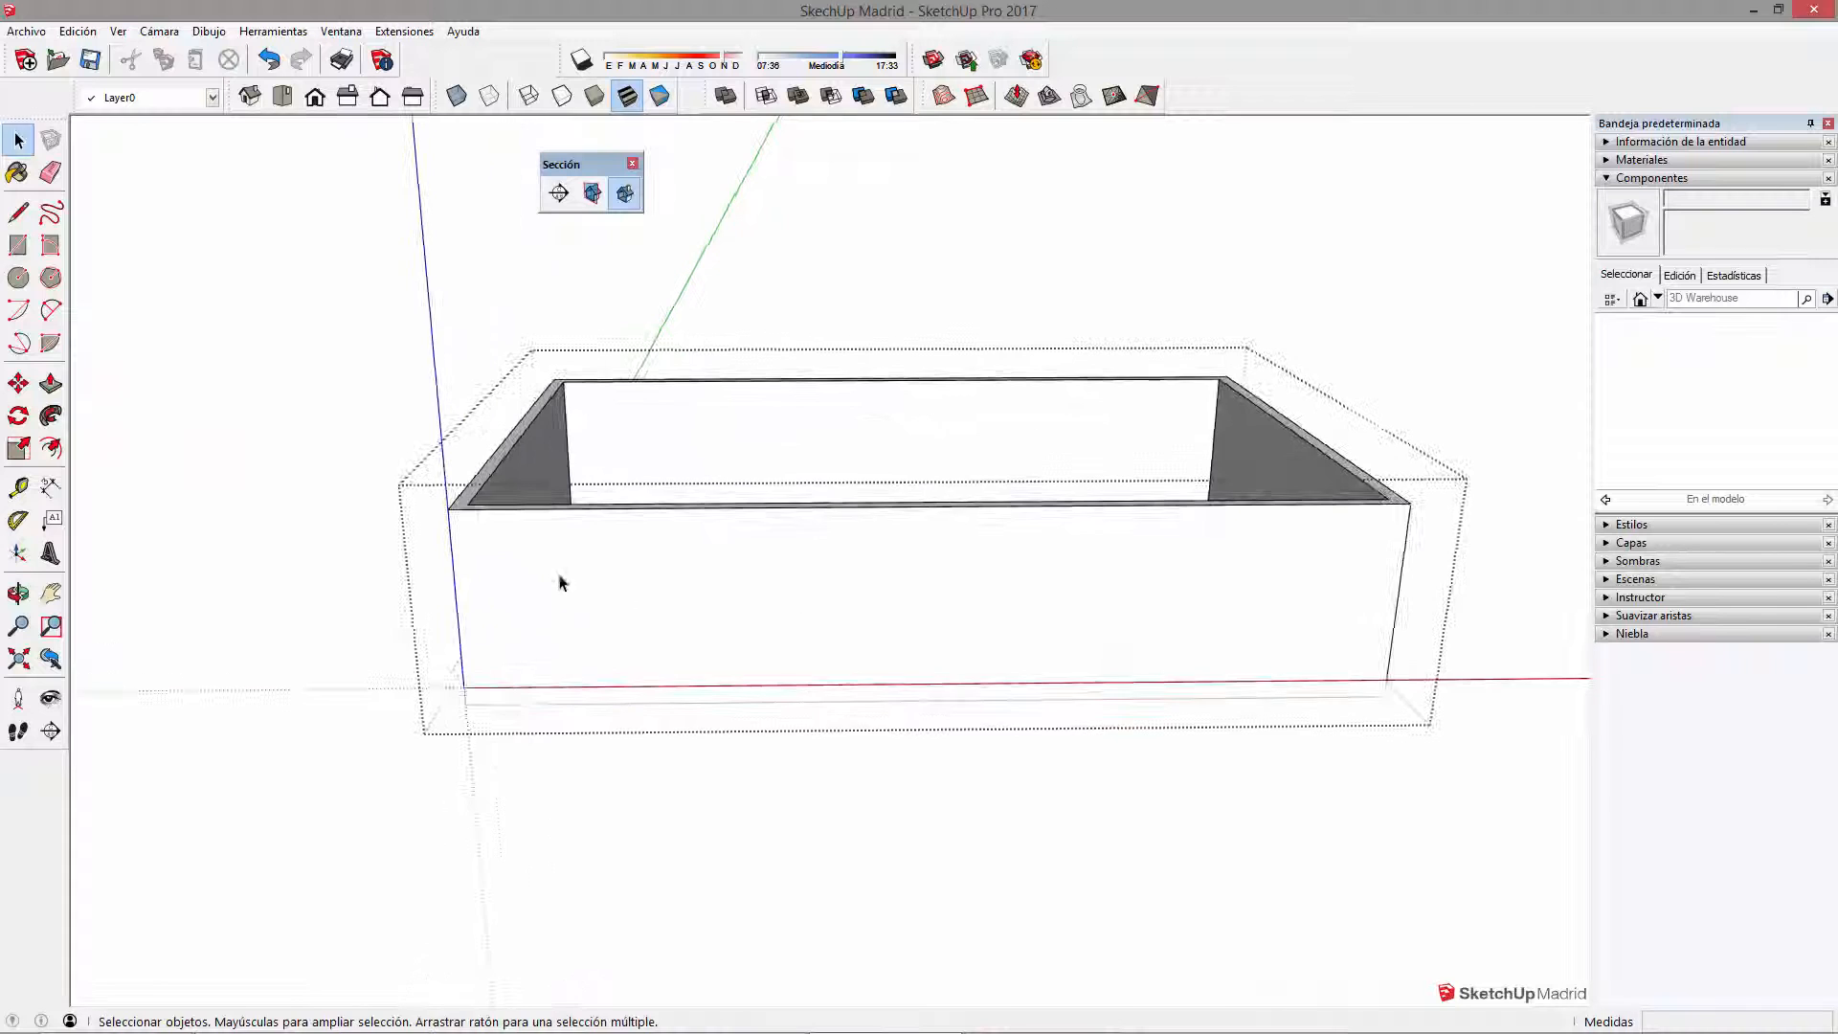
pyautogui.press('r')
pyautogui.moveTo(562, 528); pyautogui.dragTo(552, 490, button='middle')
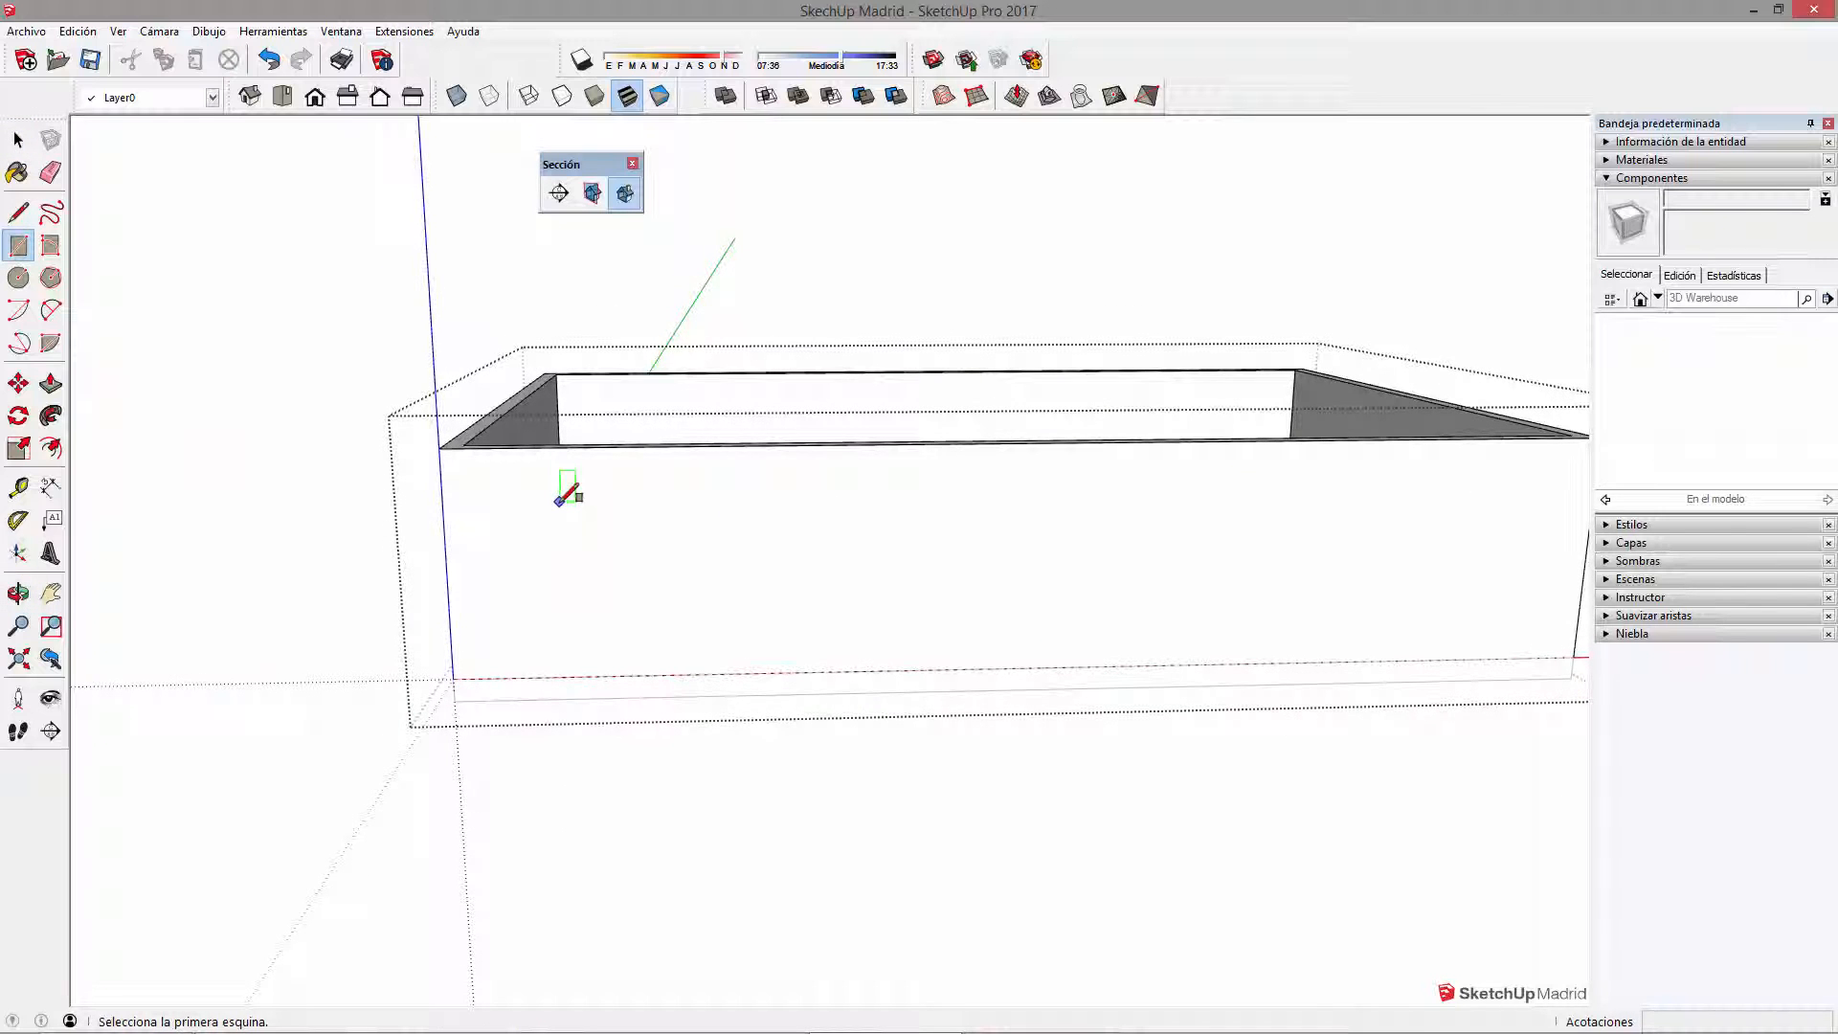
pyautogui.click(549, 485)
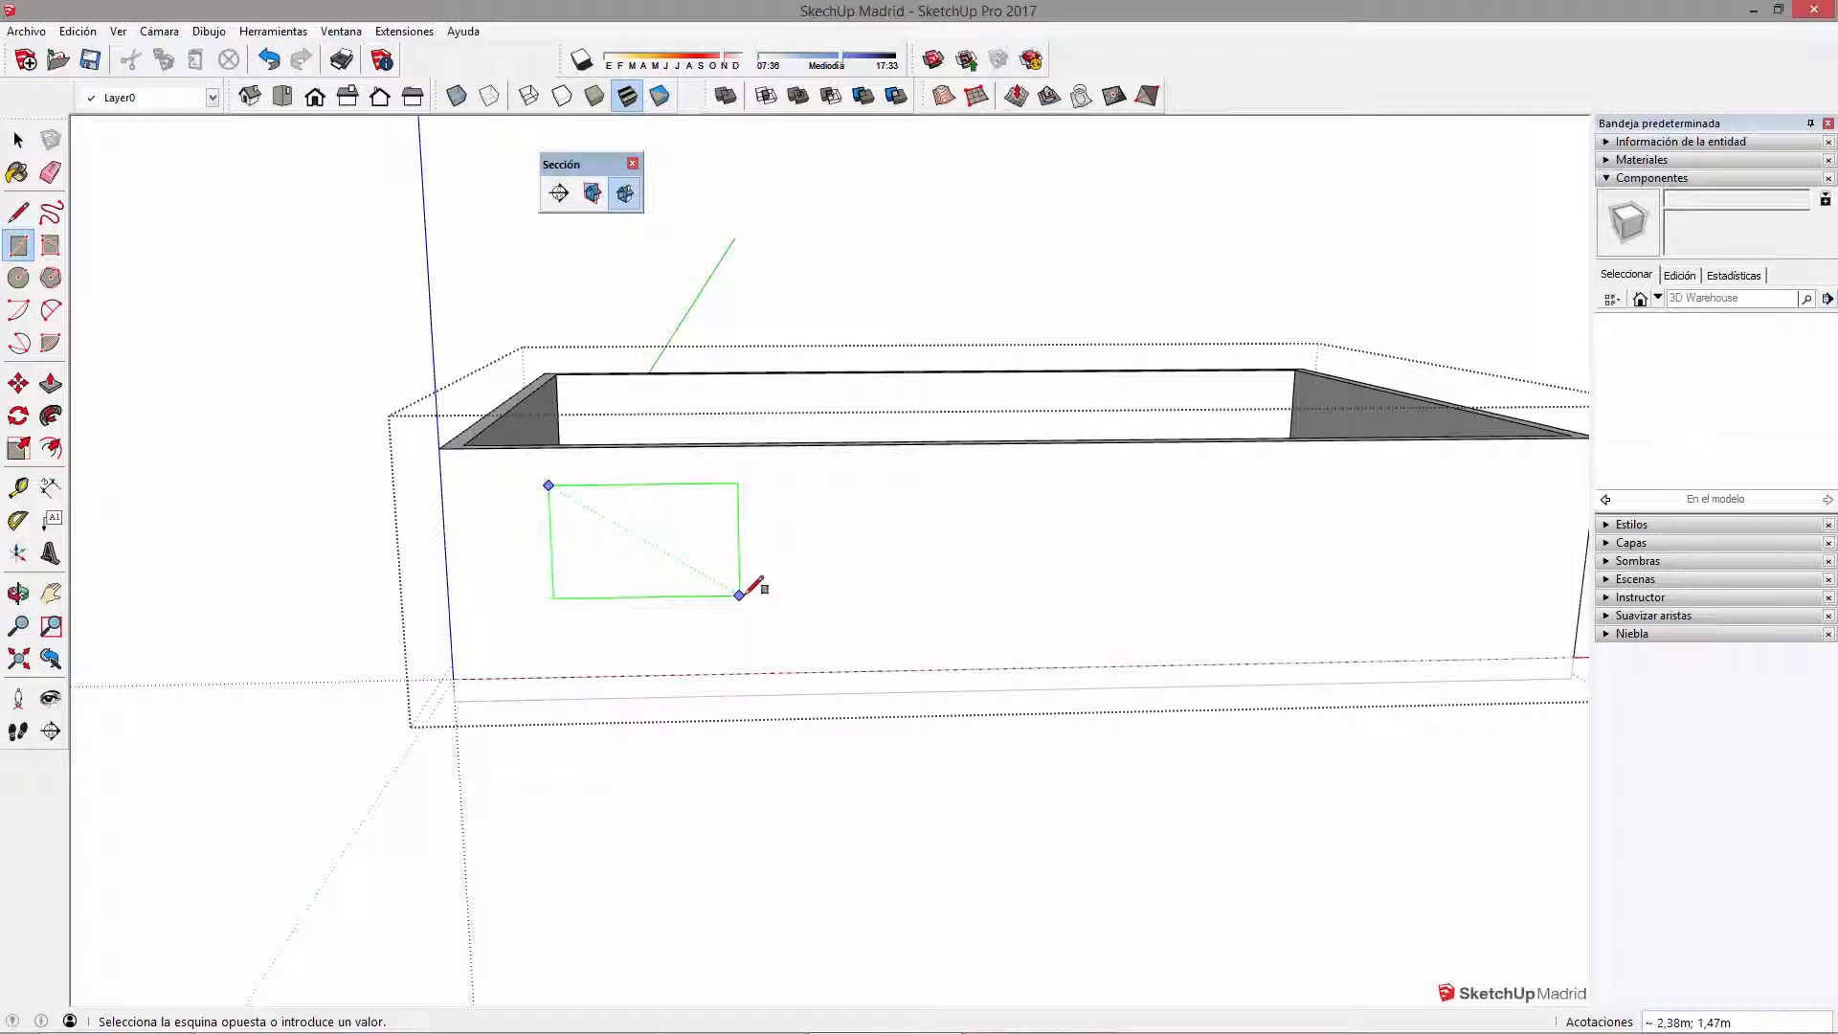
pyautogui.click(773, 597)
# Step: Copy the window rectangle 3.93 m along the wall and array it as two evenly spaced copies (*2)
pyautogui.press('space')
pyautogui.click(664, 555)
pyautogui.press('m')
pyautogui.press('ctrl')
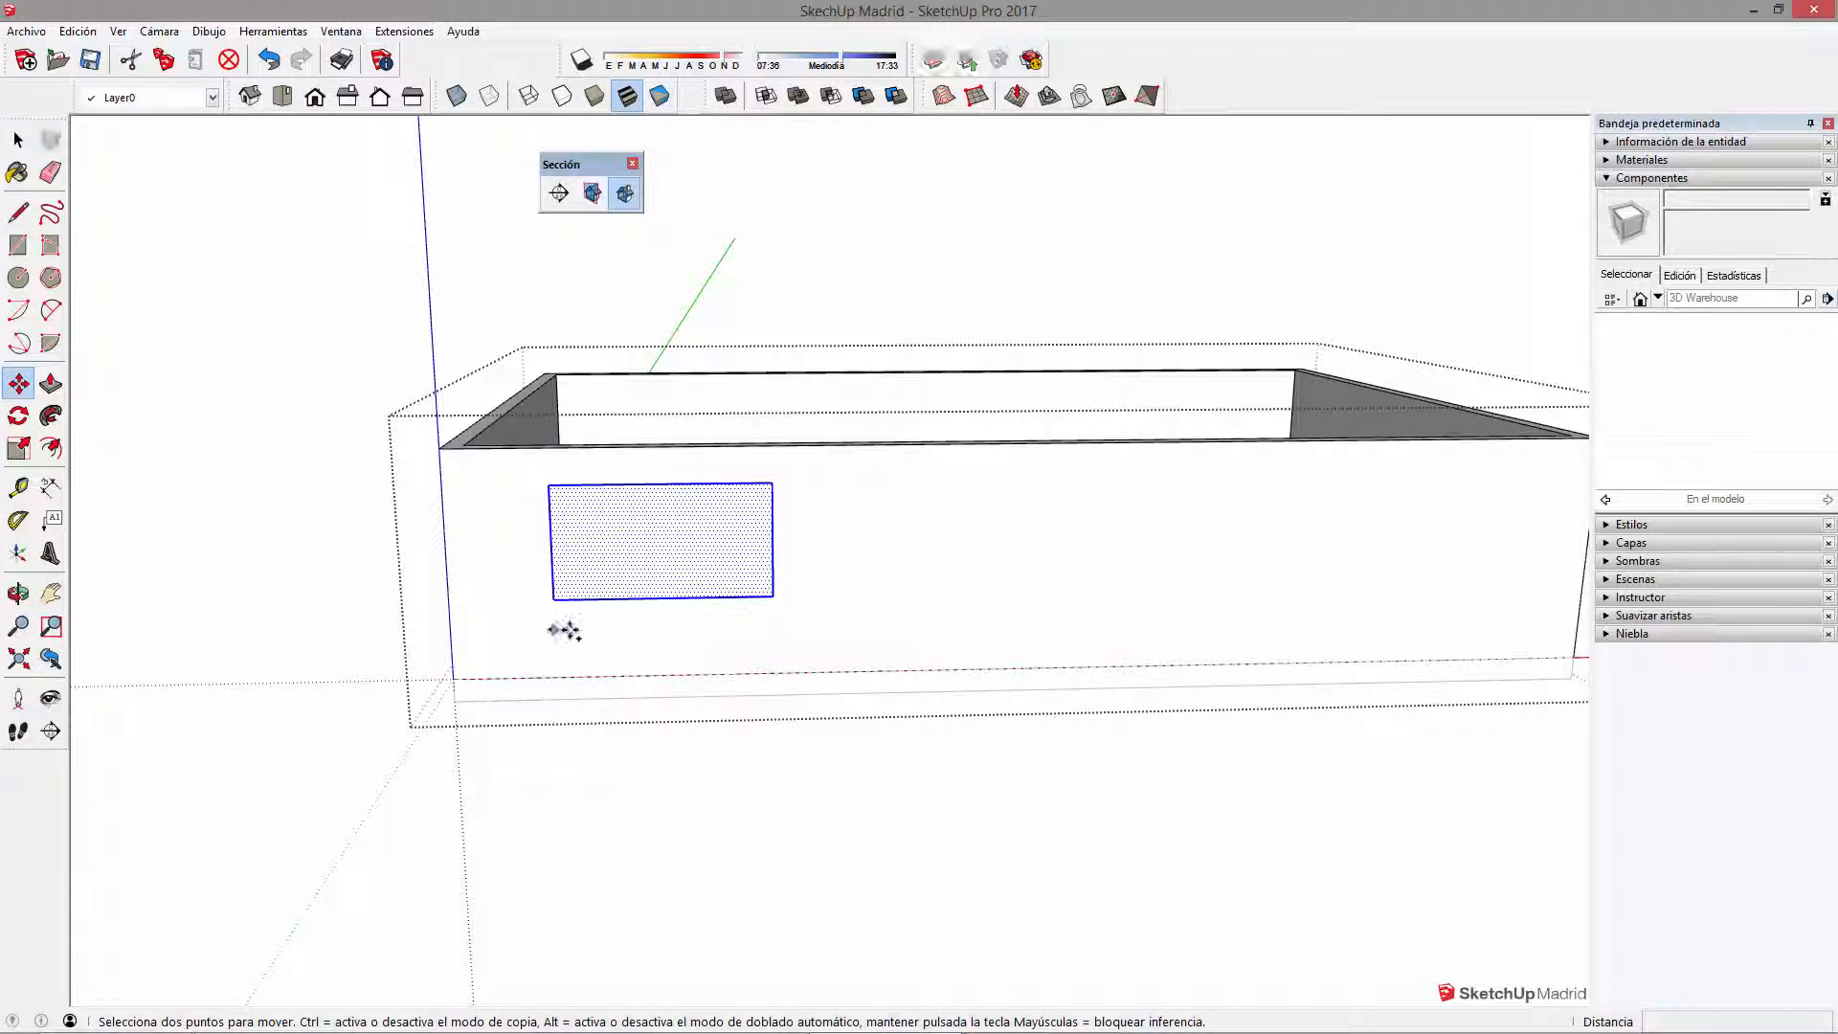
pyautogui.click(553, 629)
pyautogui.click(858, 631)
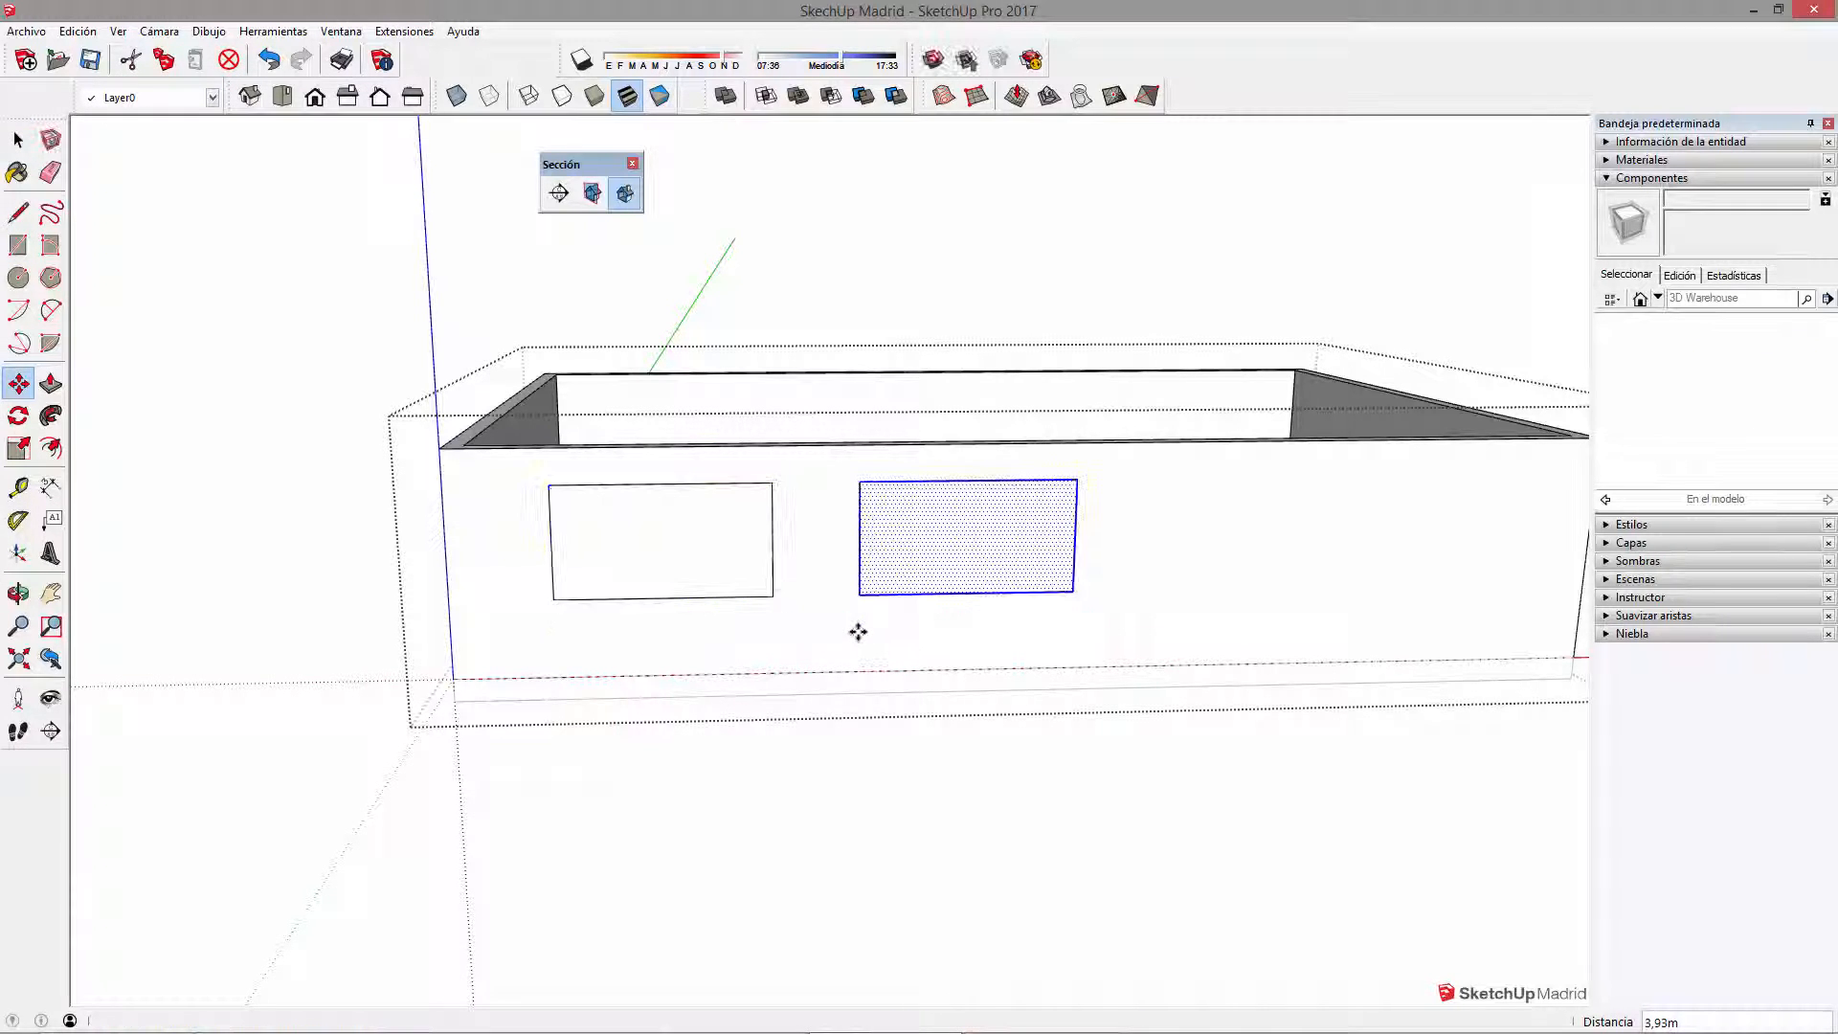
pyautogui.write('*3')
pyautogui.press('Return')
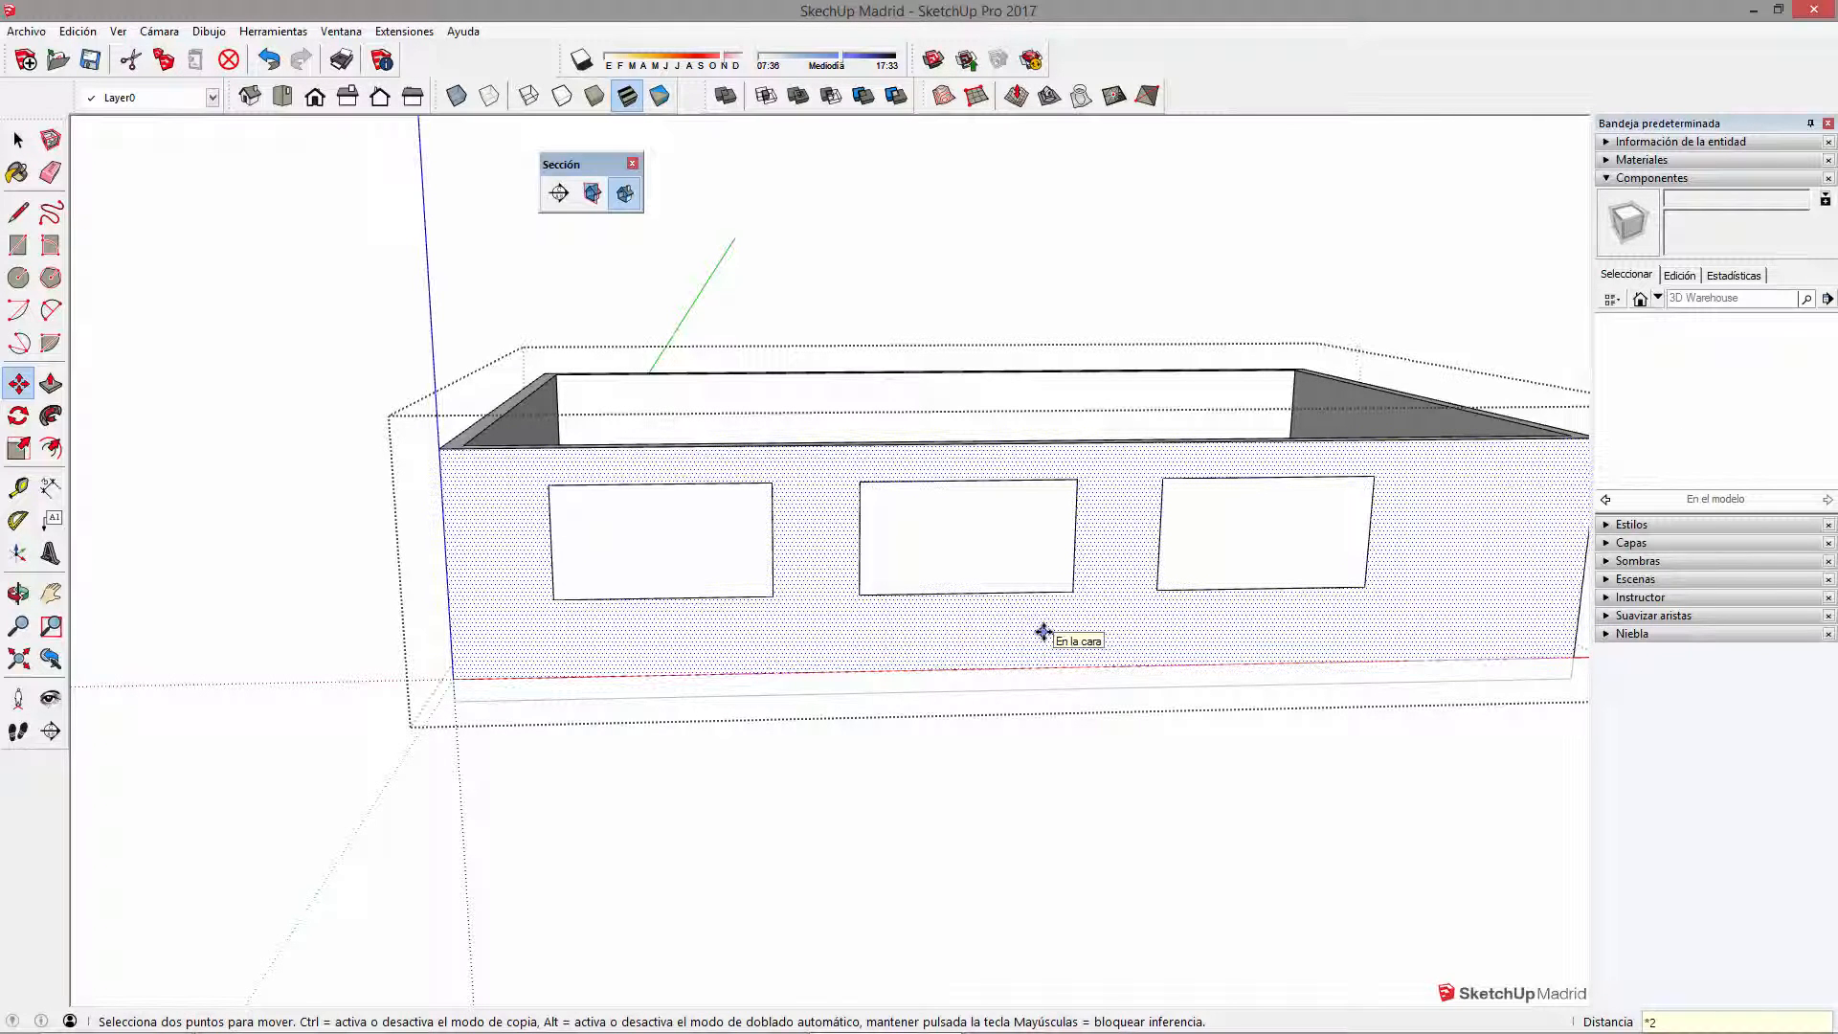
# Step: Push the window rectangle nearest the wall's far end 0.25 m inward with Push/Pull to open it through the wall
pyautogui.press('o')
pyautogui.moveTo(1305, 578); pyautogui.dragTo(816, 648)
pyautogui.press('m')
pyautogui.press('p')
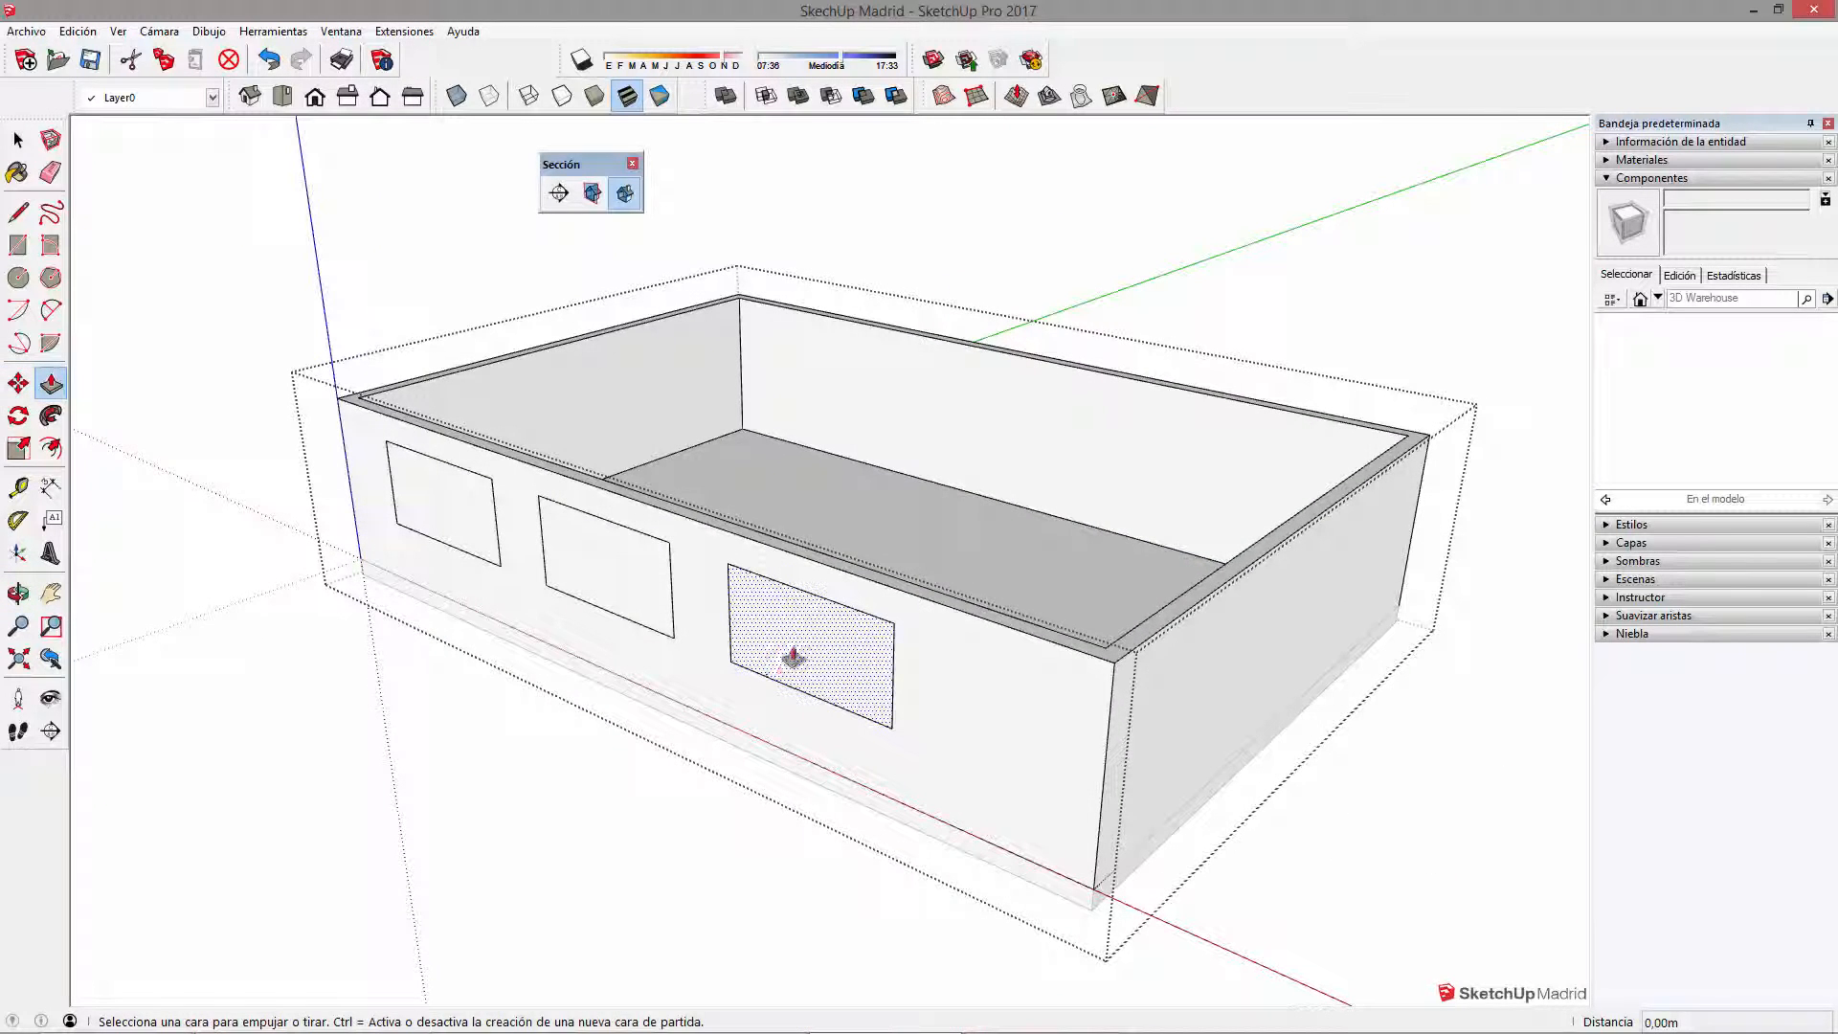
pyautogui.click(790, 648)
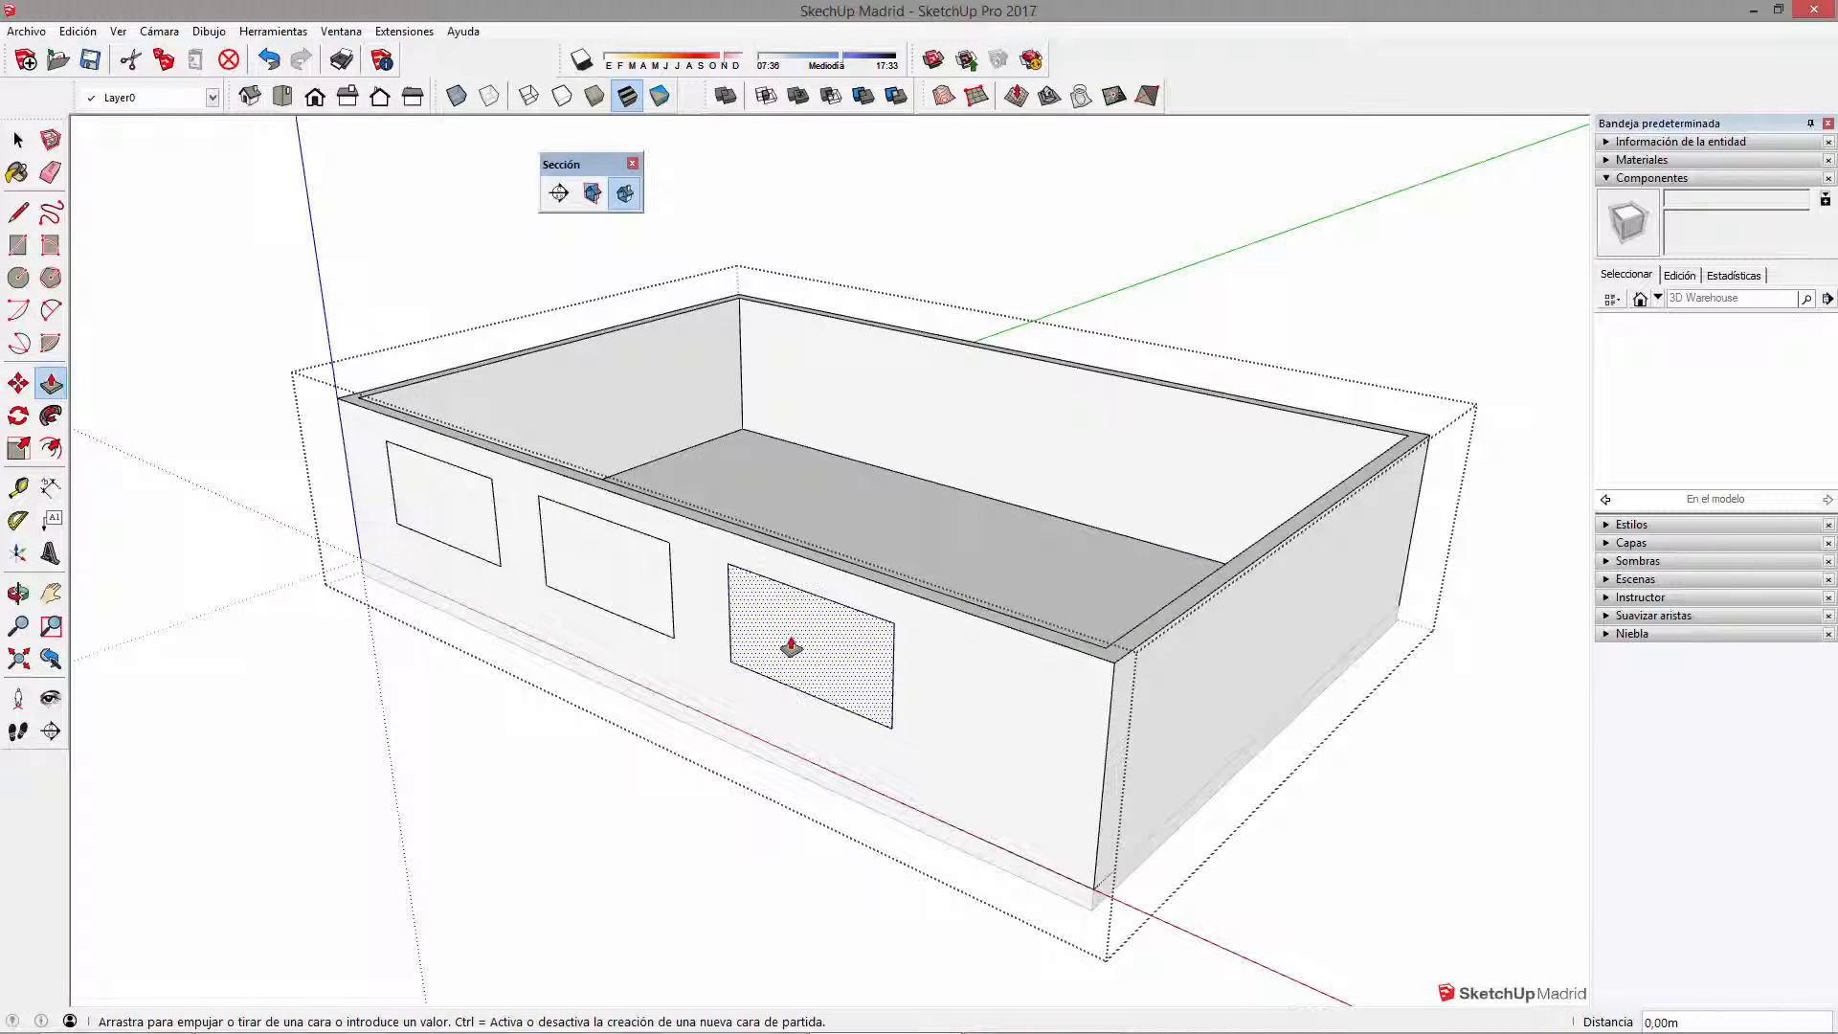
pyautogui.press('Escape')
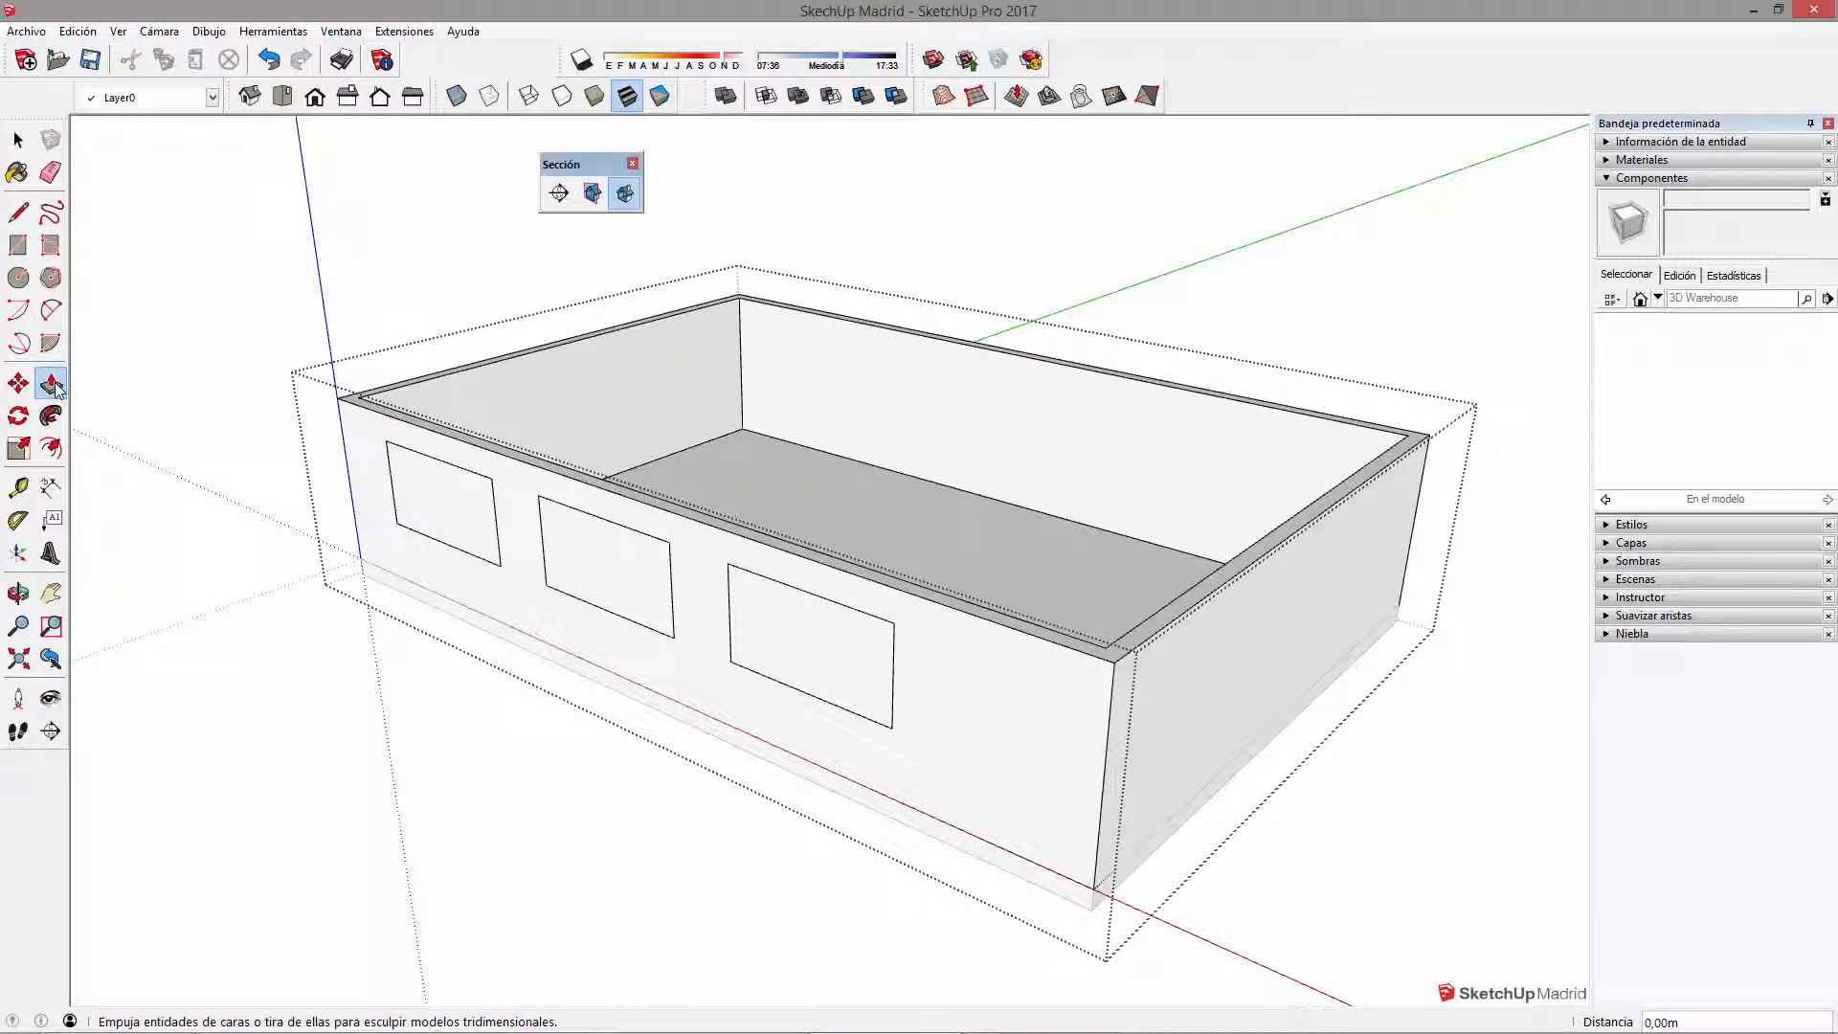
pyautogui.click(751, 605)
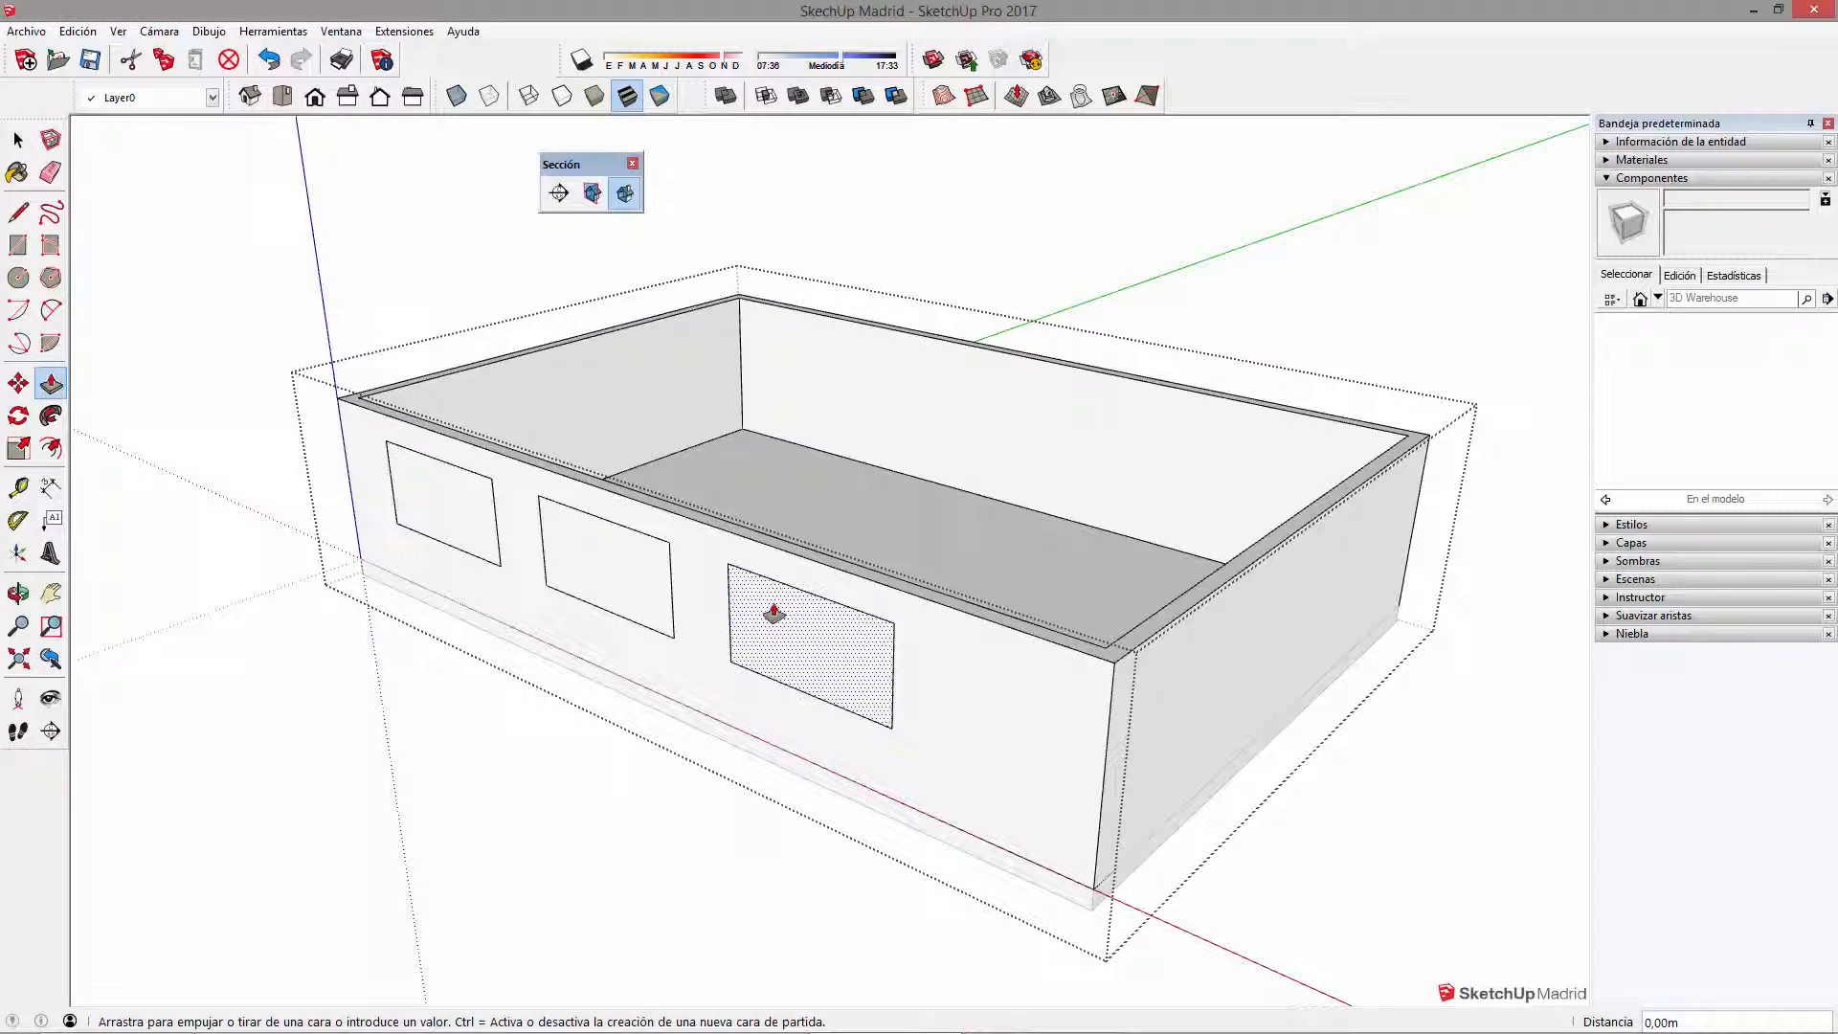
pyautogui.moveTo(863, 568); pyautogui.dragTo(443, 689, button='middle')
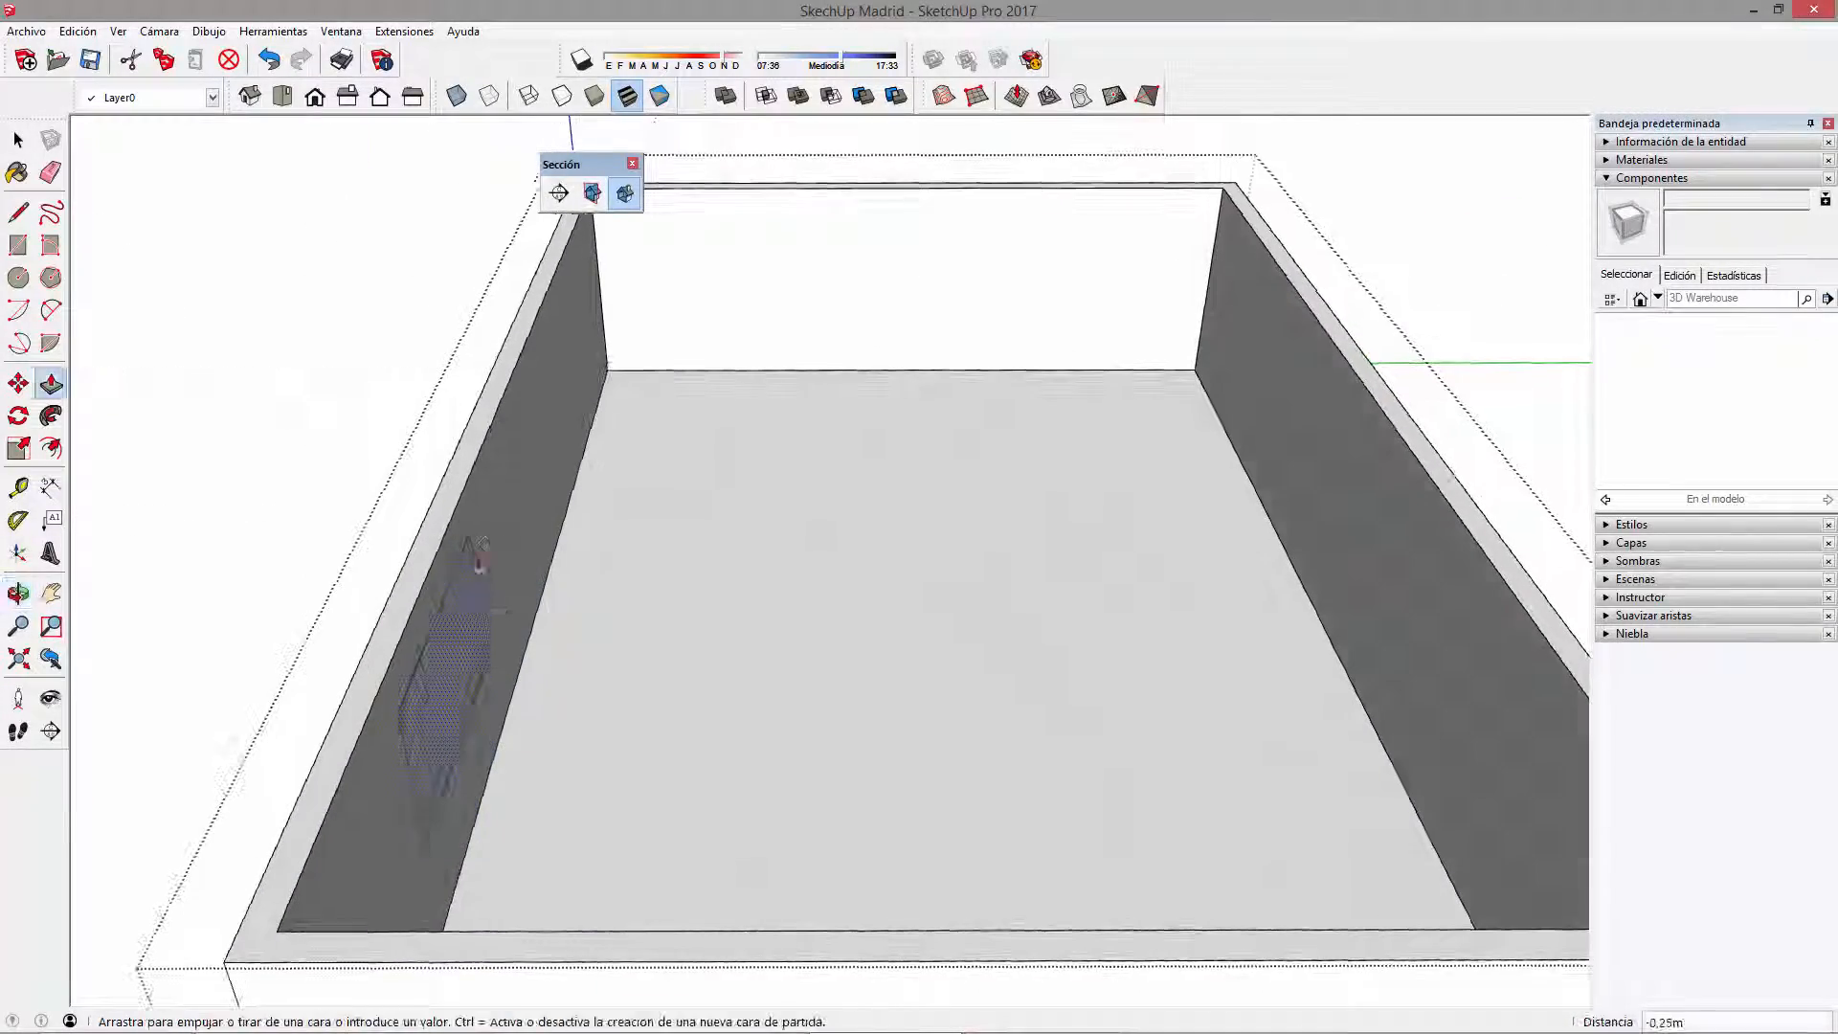
pyautogui.moveTo(502, 517); pyautogui.dragTo(714, 525, button='middle')
pyautogui.moveTo(820, 492); pyautogui.dragTo(738, 502, button='middle')
pyautogui.click(714, 507)
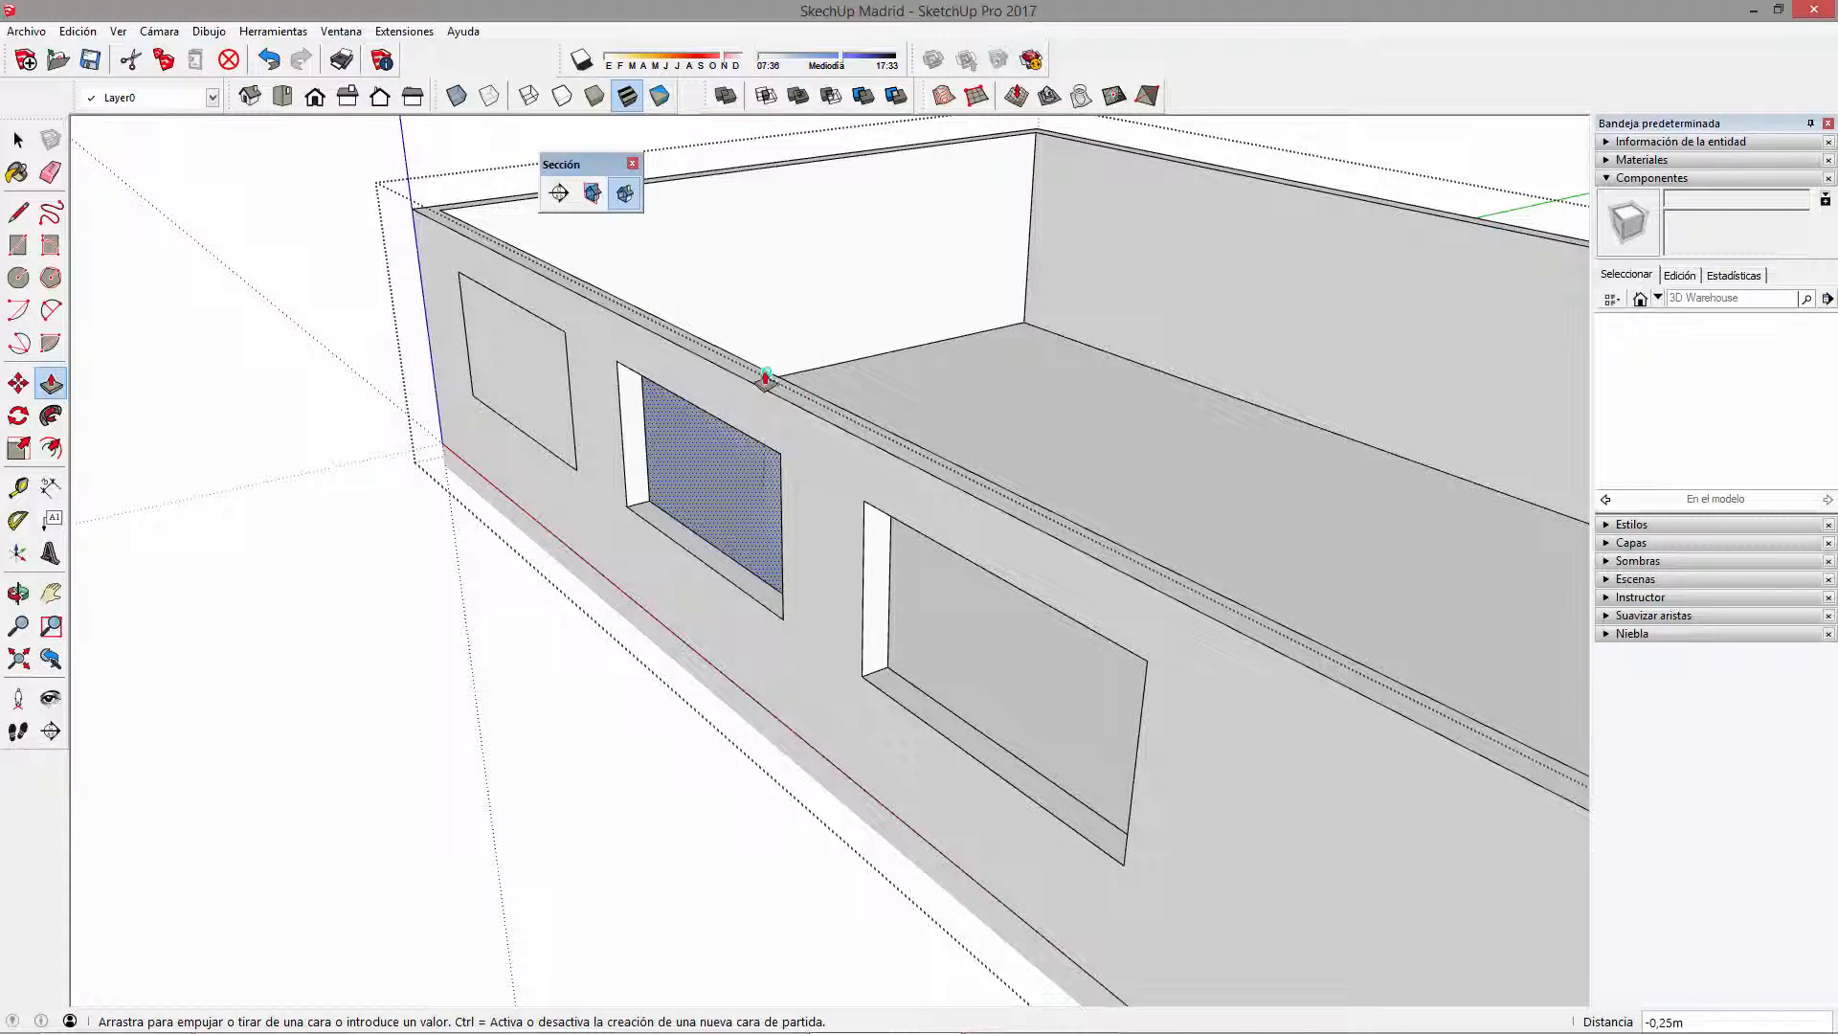
# Step: Push the remaining two window rectangles 0.25 m inward to cut openings through the wall
pyautogui.click(766, 381)
pyautogui.moveTo(906, 476); pyautogui.dragTo(509, 433, button='middle')
pyautogui.click(555, 399)
pyautogui.click(644, 359)
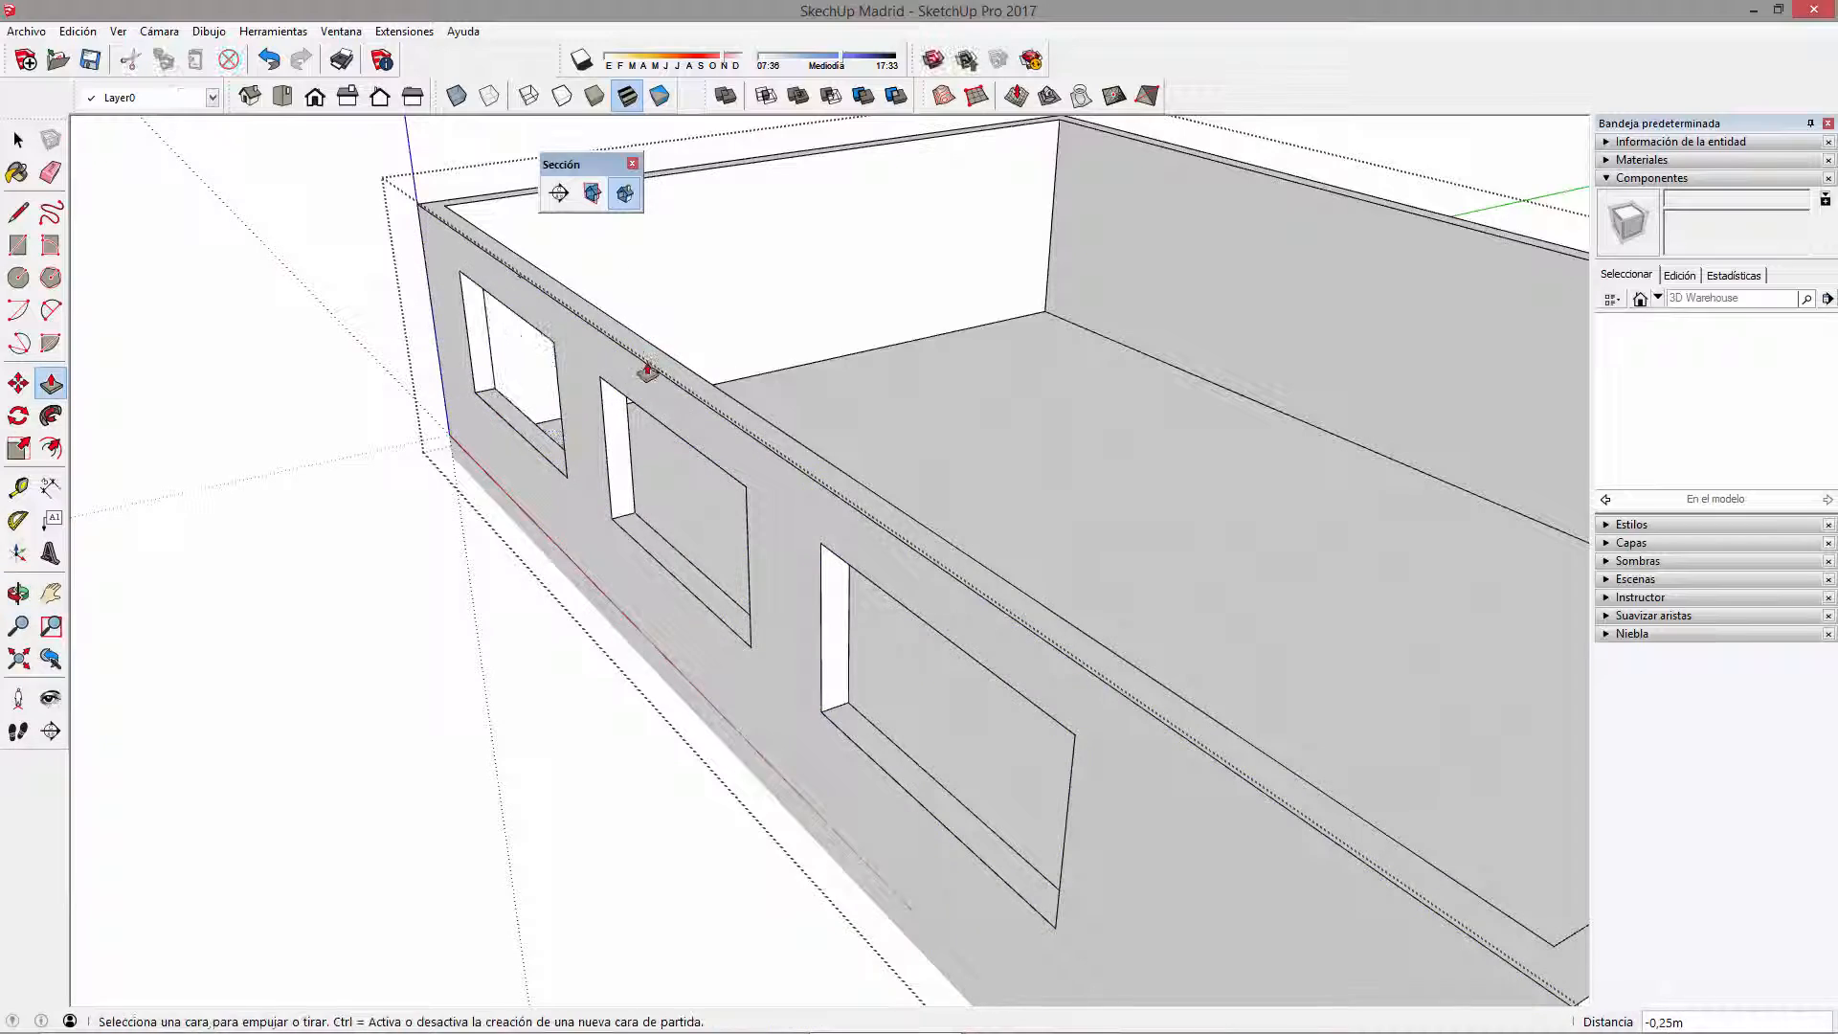
# Step: Close the wall group and draw a rectangle between opposite top outer corners of the walls to cover the building
pyautogui.scroll(-3, 635, 419)
pyautogui.press('space')
pyautogui.moveTo(492, 623); pyautogui.dragTo(578, 615, button='middle')
pyautogui.press('r')
pyautogui.click(538, 697)
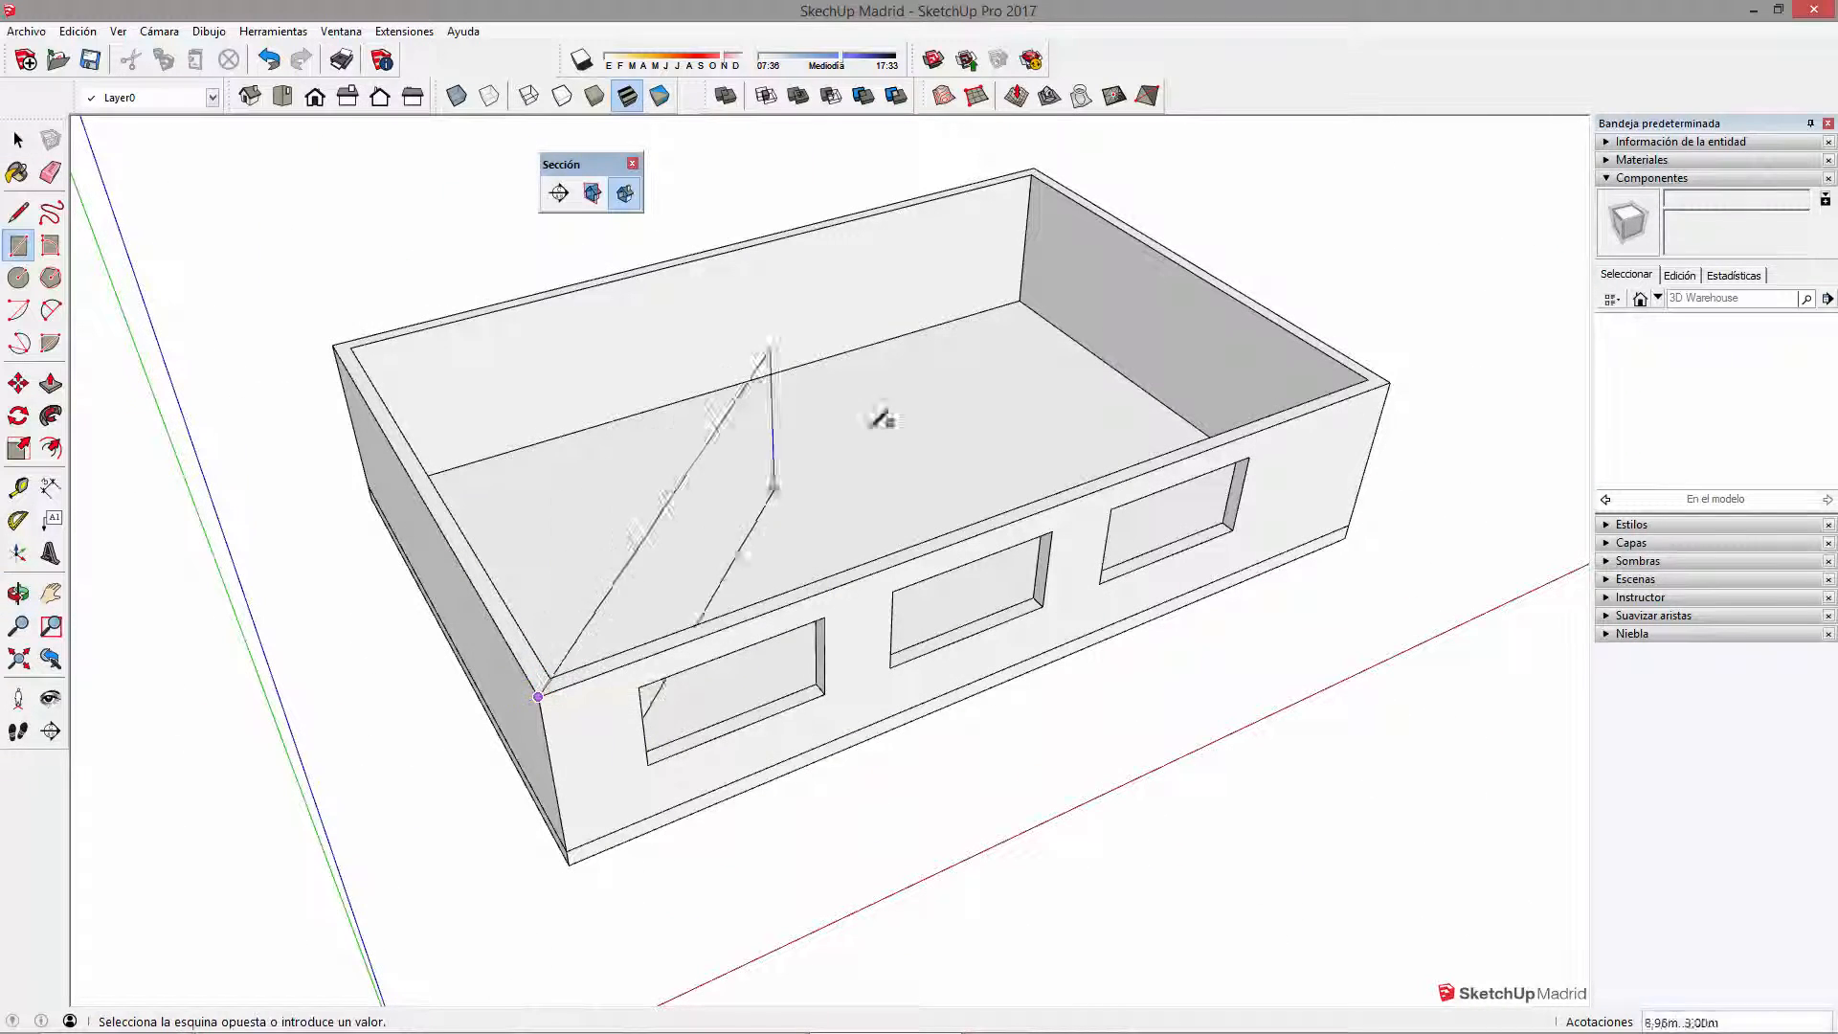
pyautogui.click(1033, 171)
pyautogui.press('space')
# Step: Select the floor slab, the roof face and the wall group in turn to check that they are separate objects
pyautogui.tripleClick(967, 689)
pyautogui.moveTo(836, 705); pyautogui.dragTo(898, 618, button='middle')
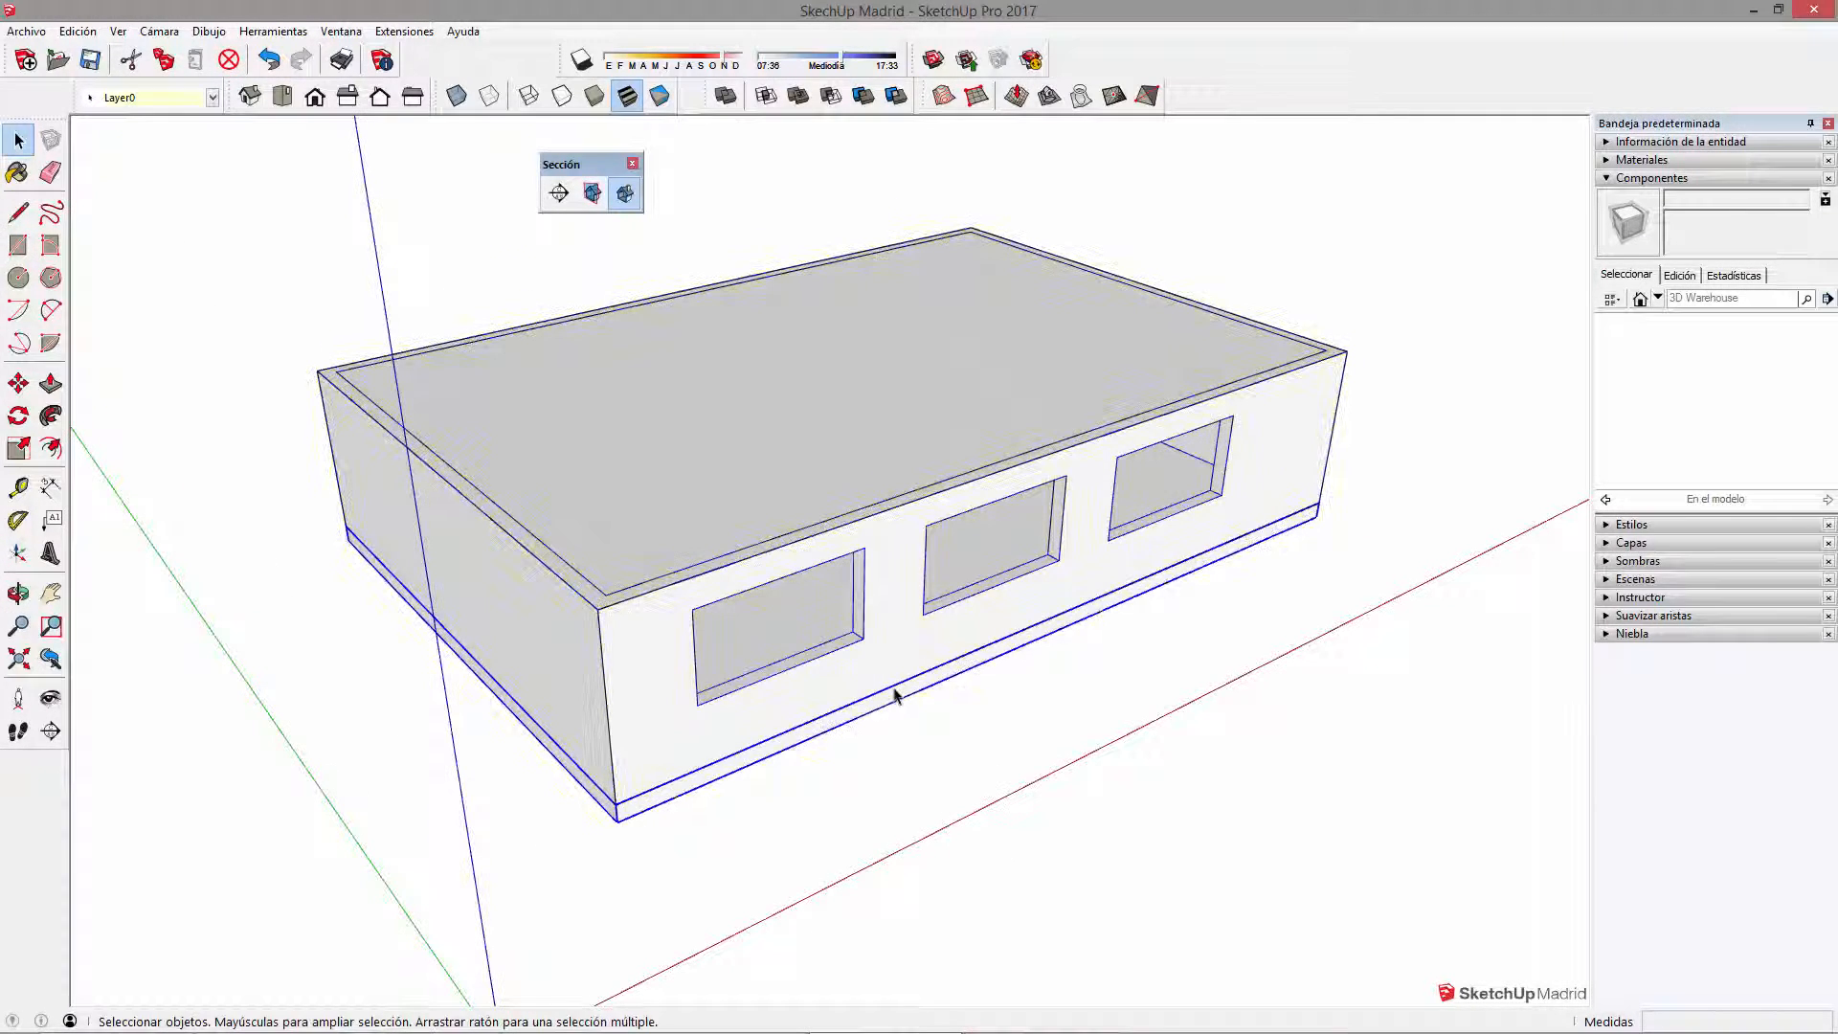
pyautogui.doubleClick(874, 455)
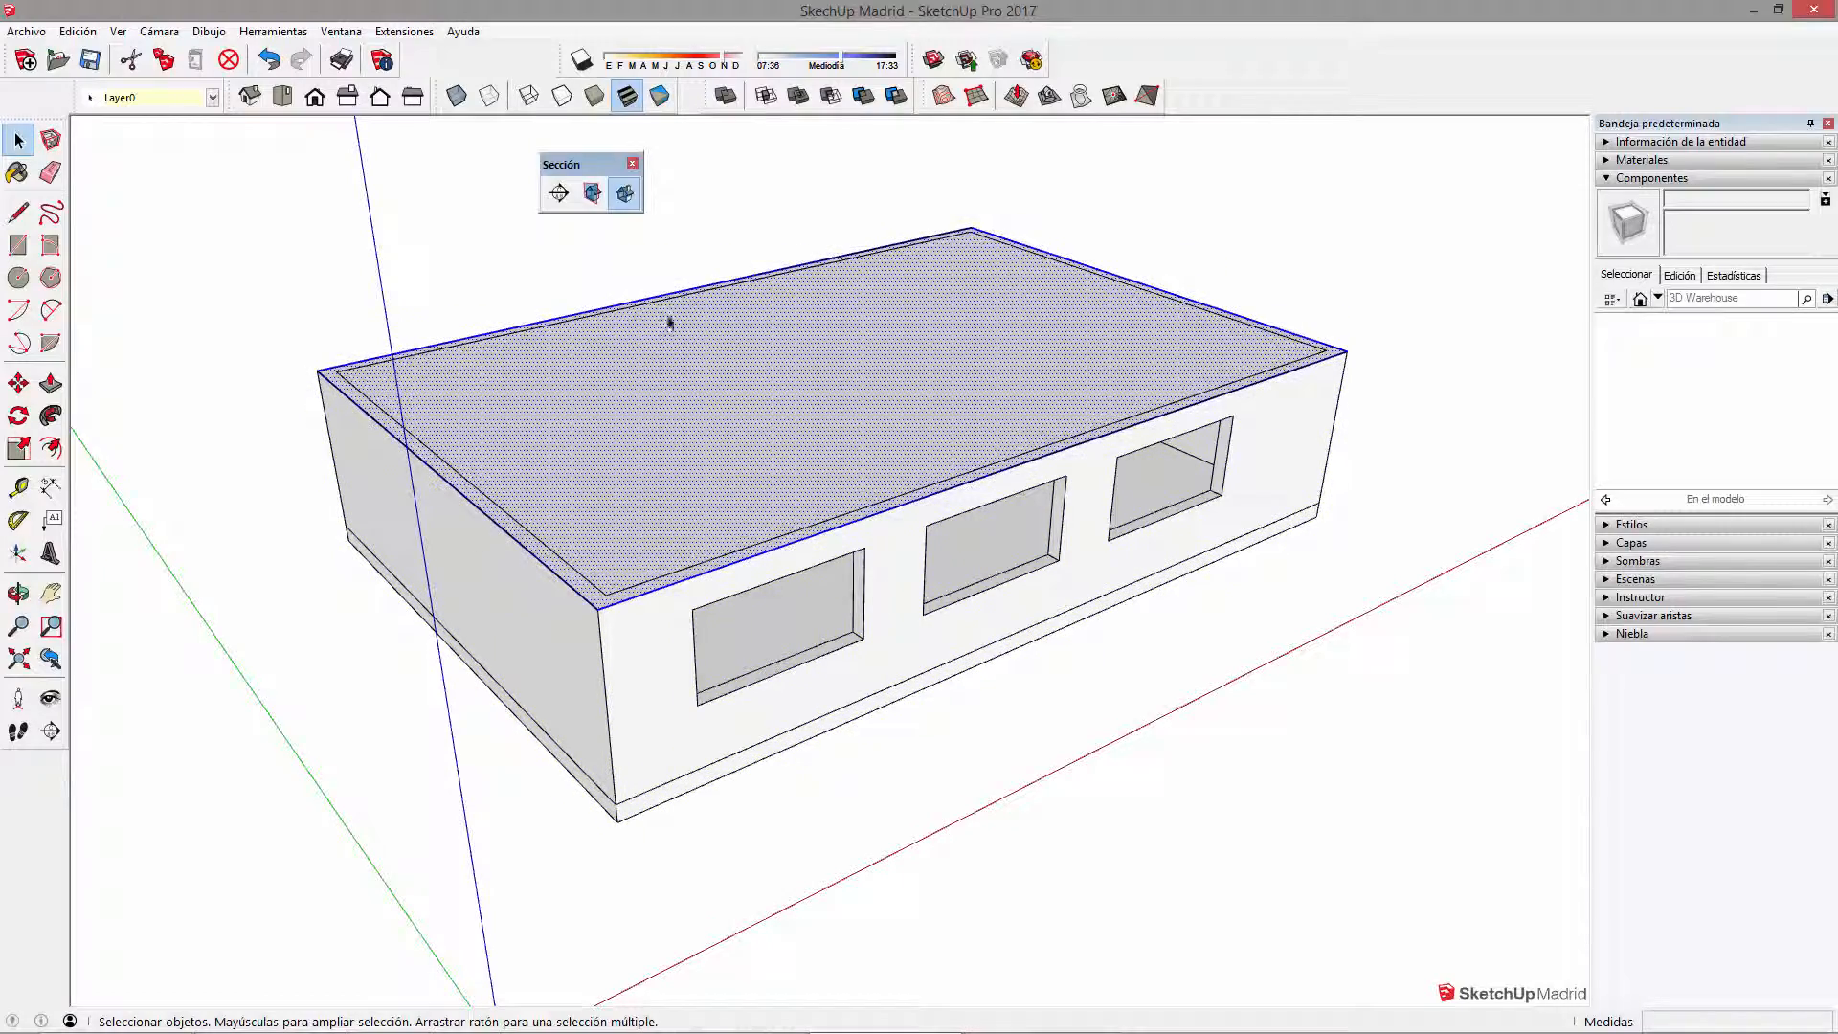
pyautogui.moveTo(1213, 404); pyautogui.dragTo(862, 521, button='middle')
pyautogui.click(860, 620)
pyautogui.click(879, 520)
pyautogui.click(859, 669)
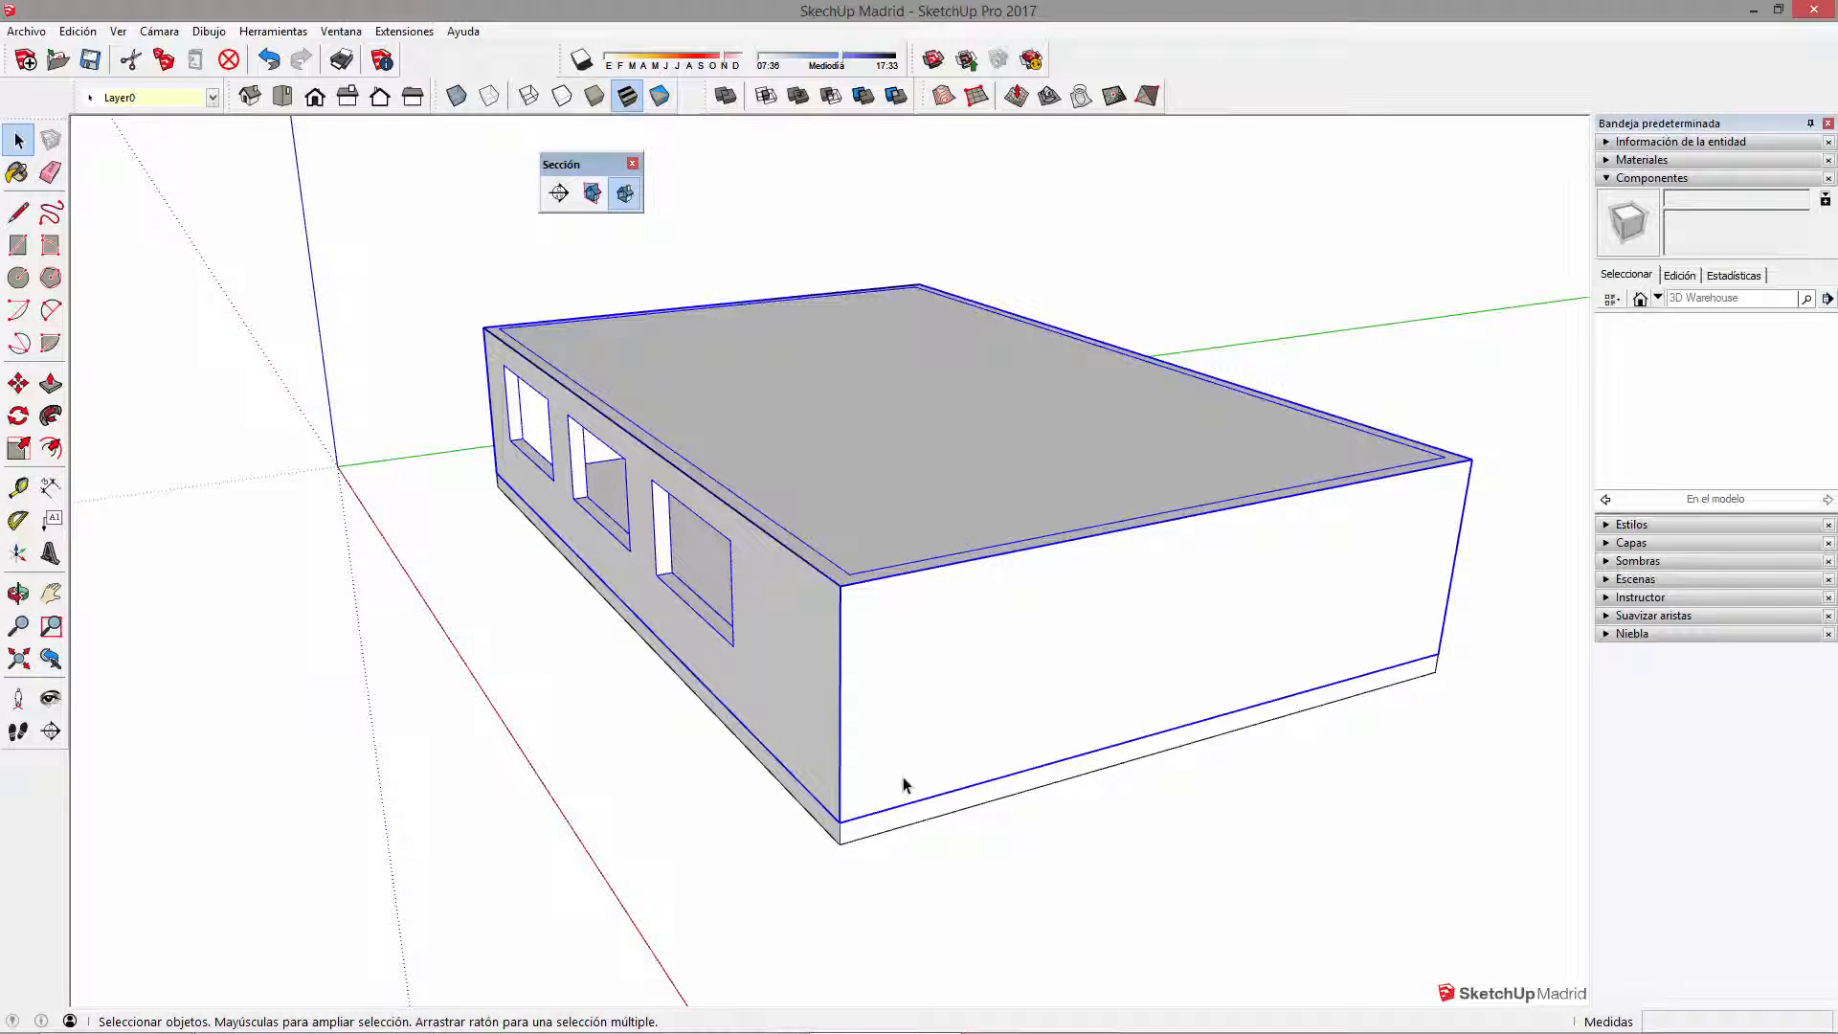
# Step: Try moving the wall group away from the floor slab and the roof face
pyautogui.press('m')
pyautogui.click(899, 886)
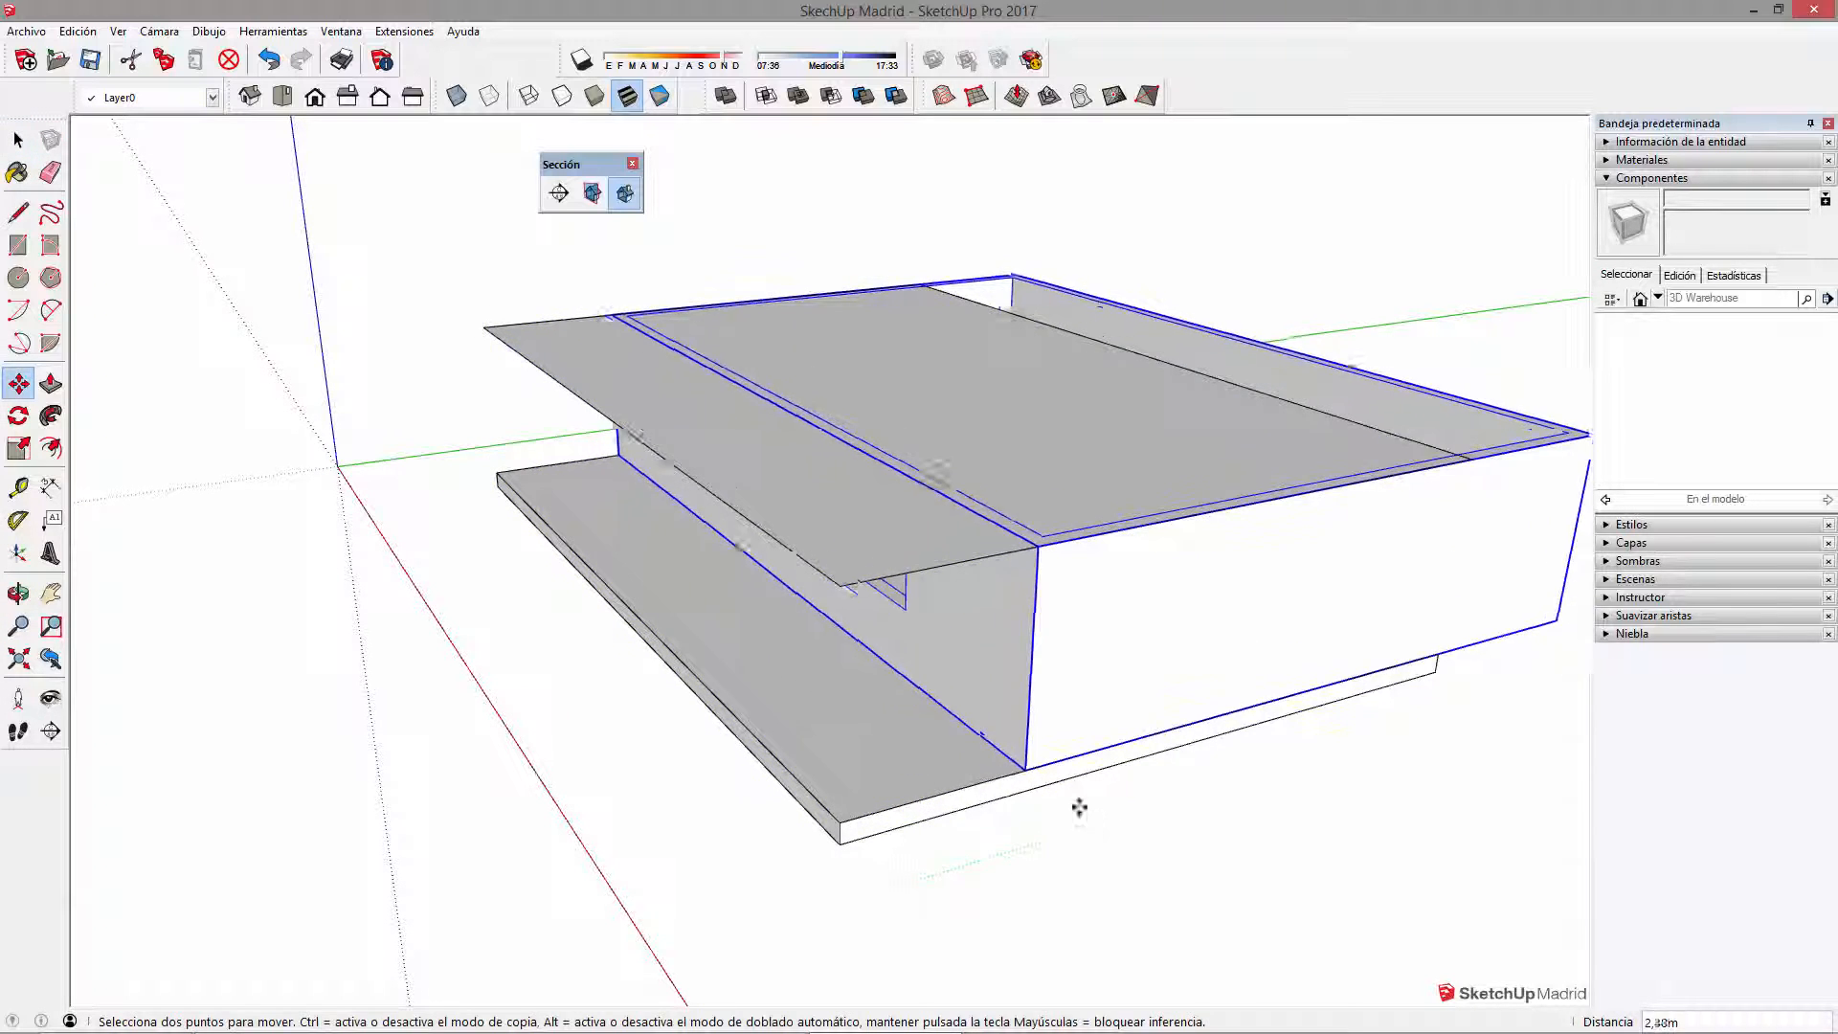
pyautogui.press('space')
pyautogui.press('m')
pyautogui.click(965, 642)
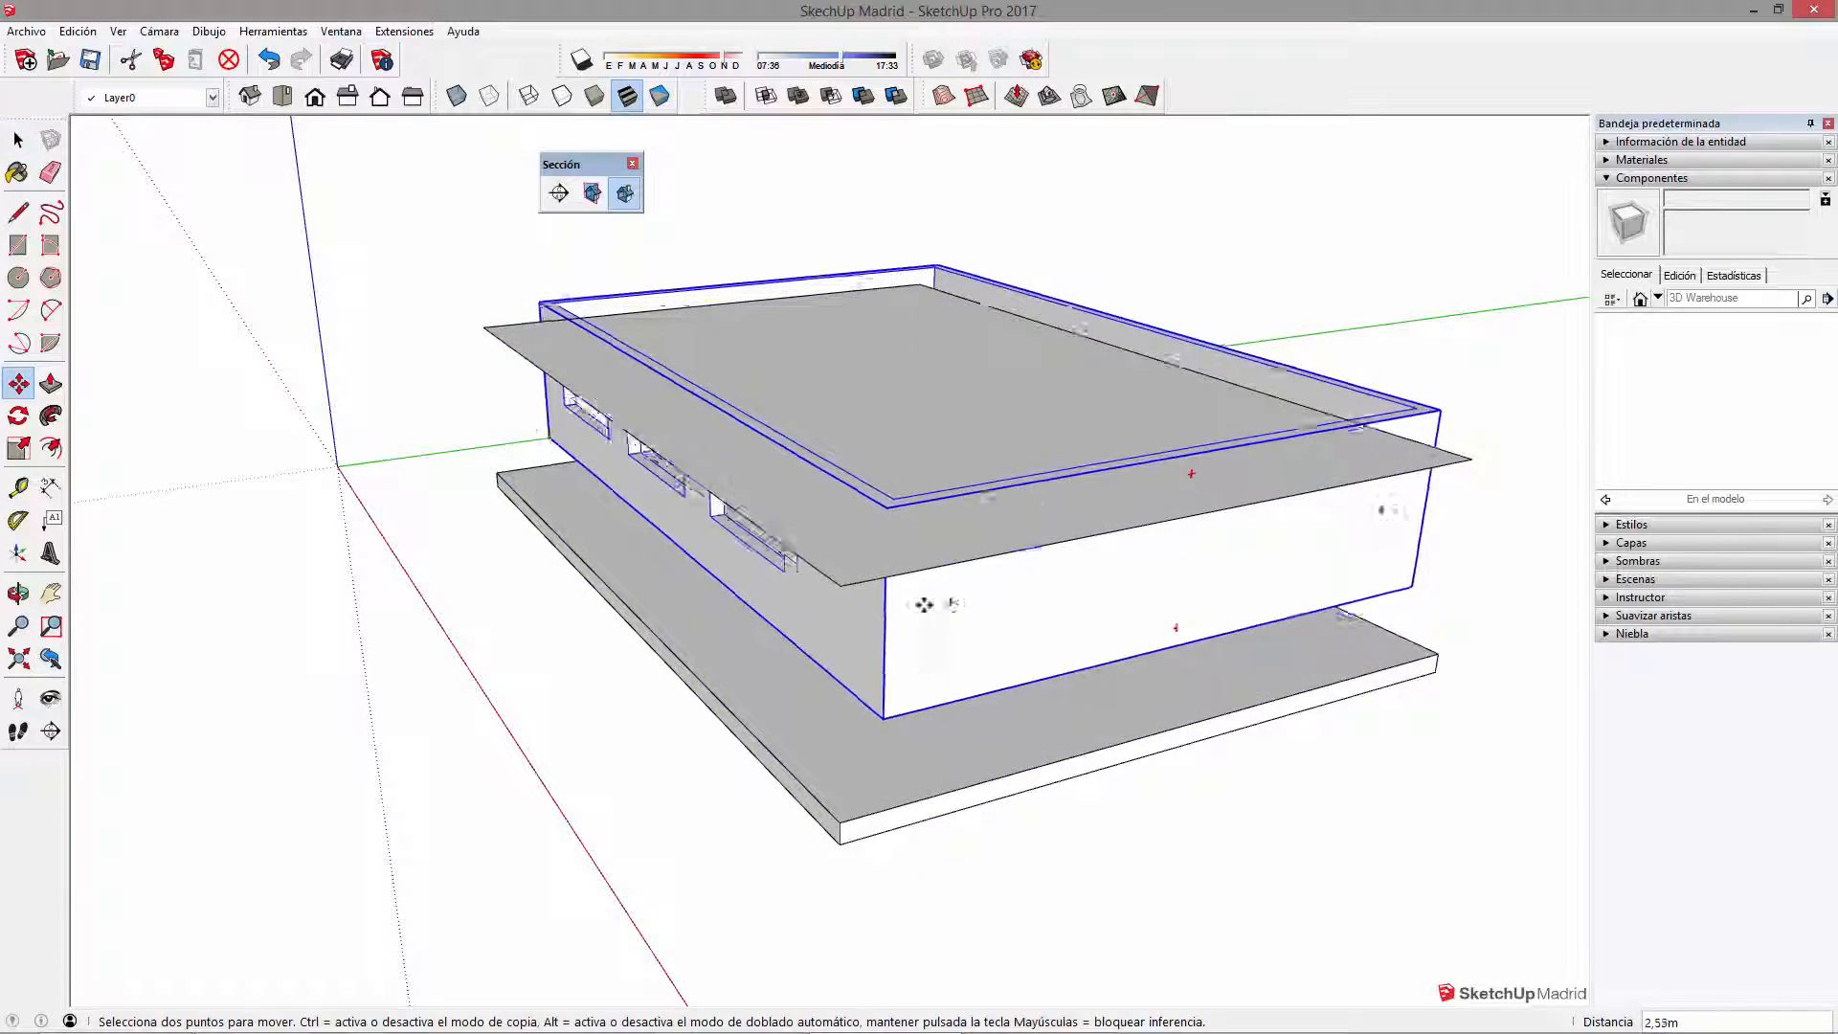
pyautogui.press('space')
# Step: Select the roof face with its edges and extrude it upward 0.30 m with Push/Pull
pyautogui.moveTo(939, 677); pyautogui.dragTo(969, 559, button='middle')
pyautogui.click(969, 559)
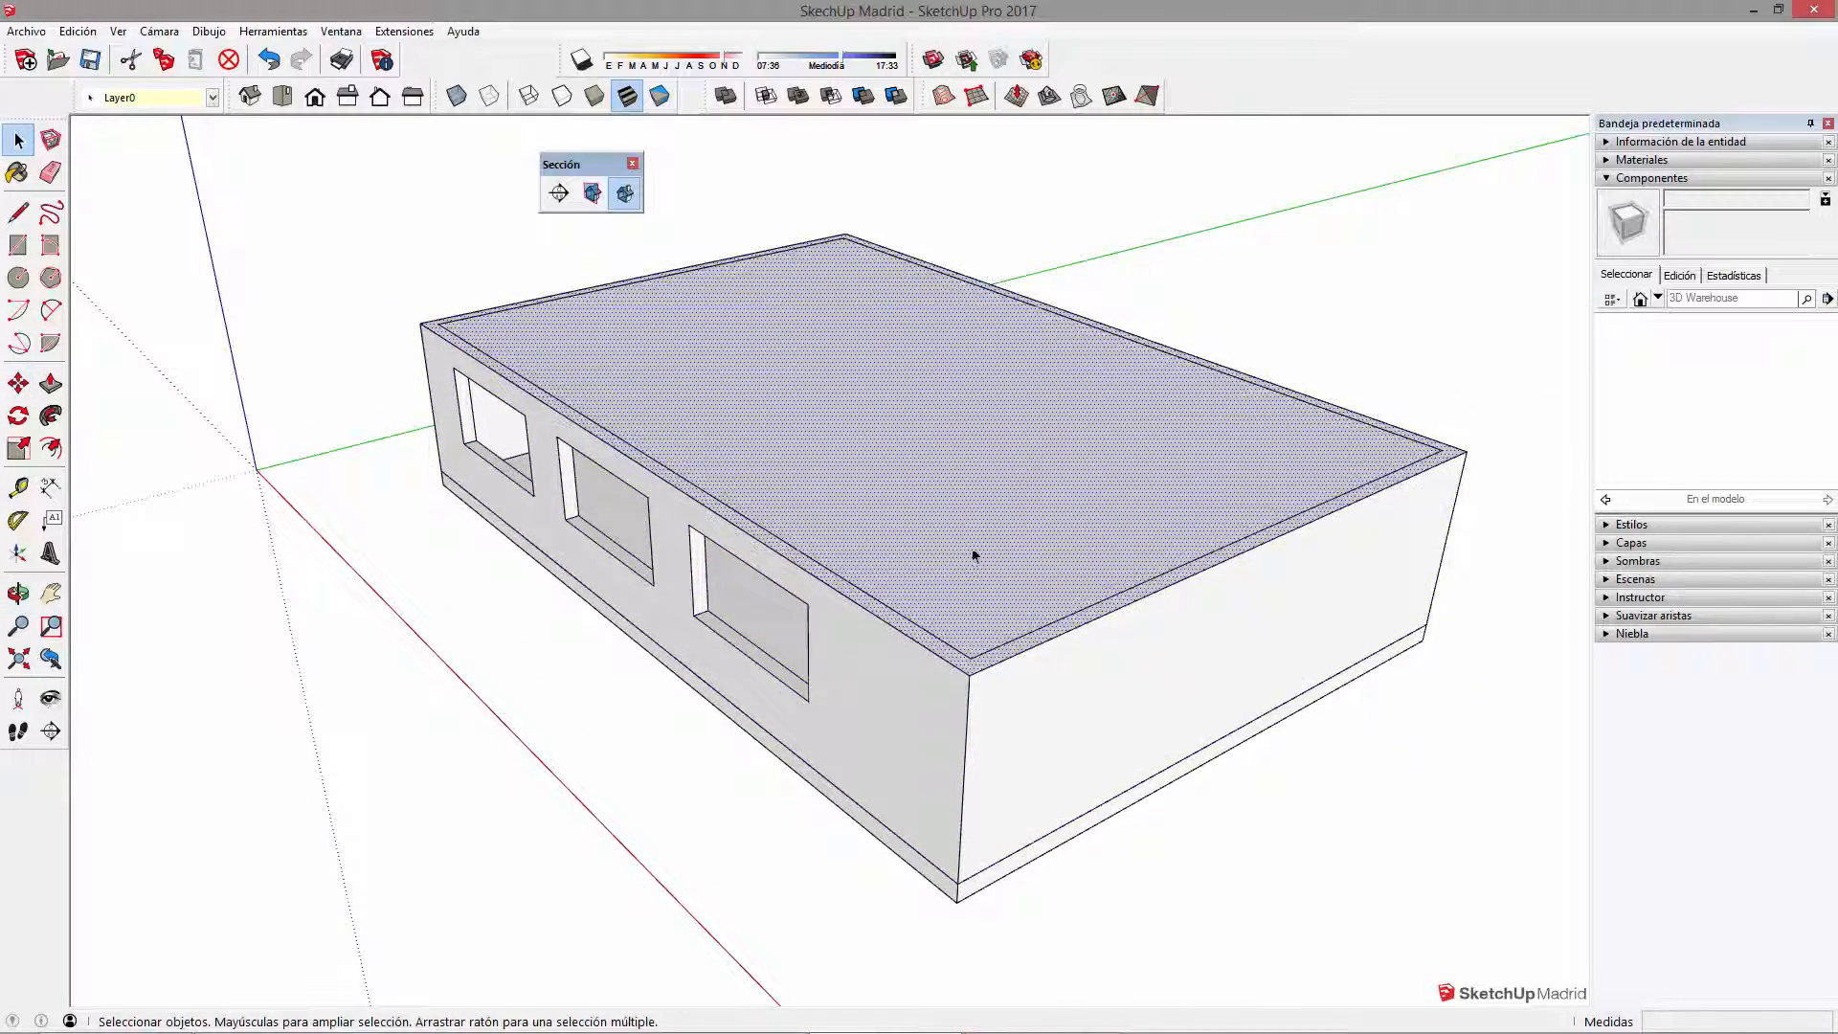
pyautogui.scroll(2, 971, 553)
pyautogui.doubleClick(924, 565)
pyautogui.press('p')
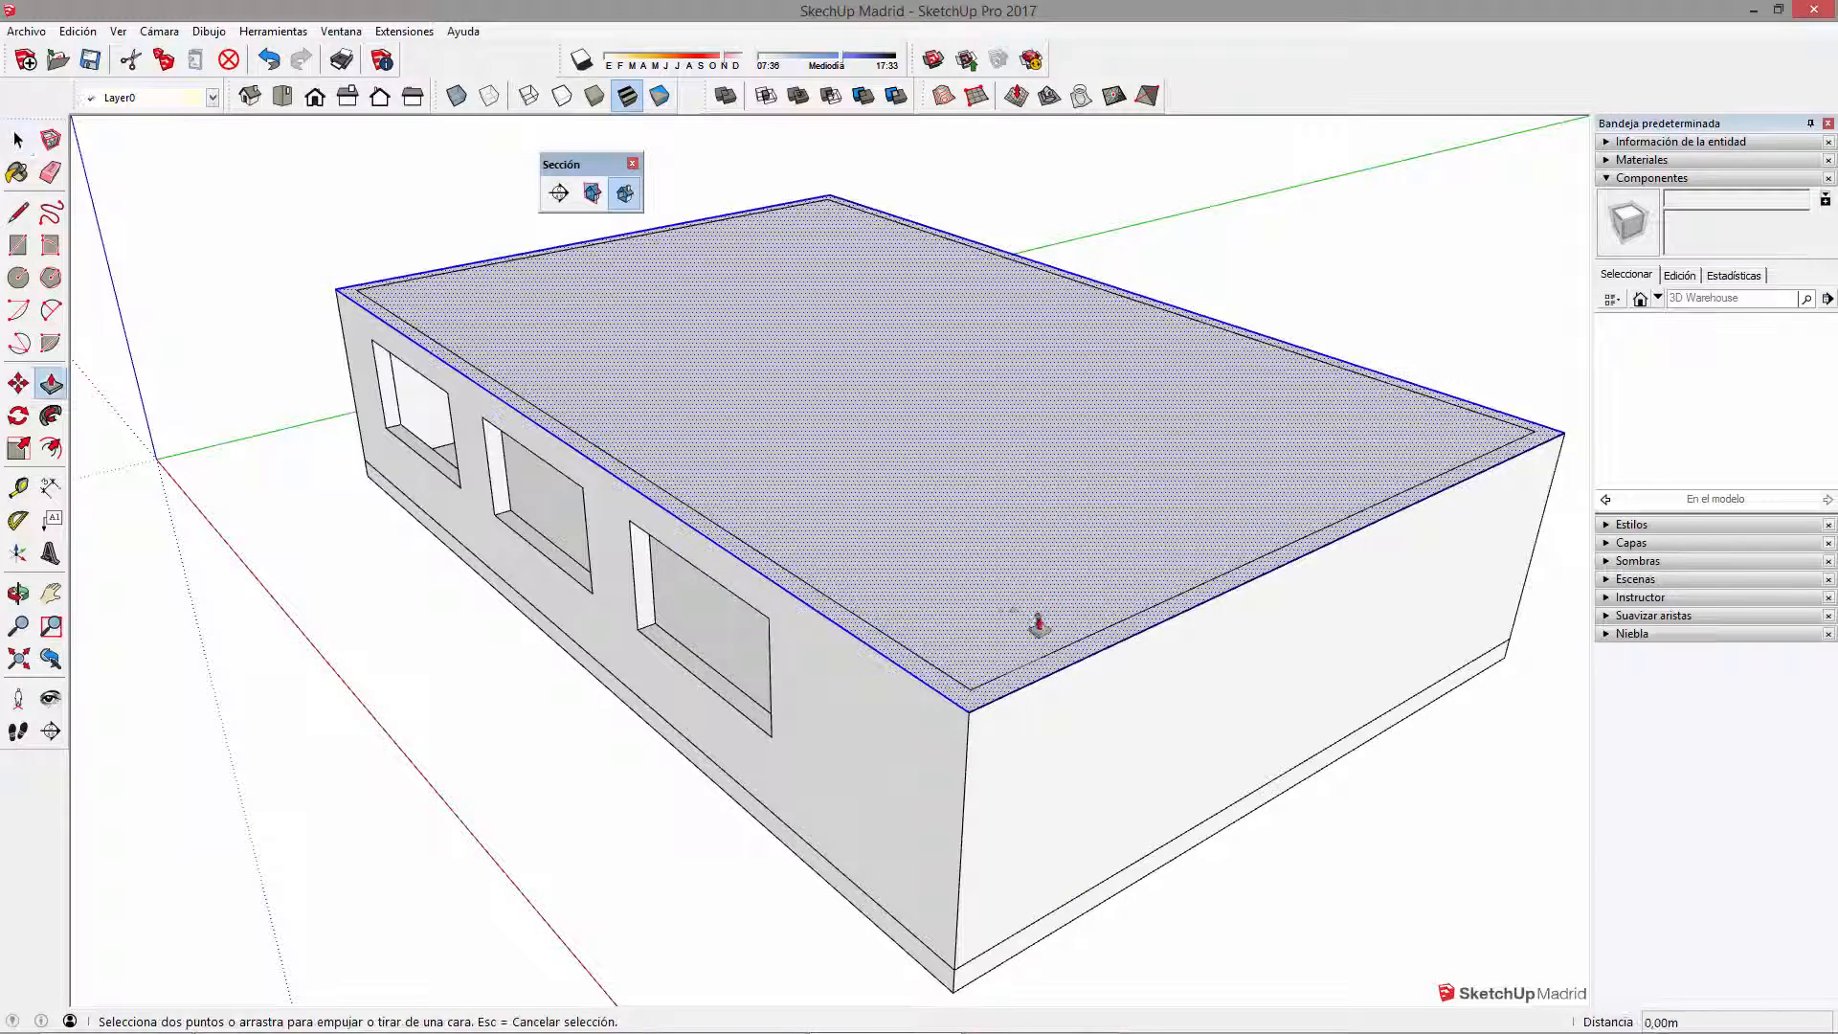
pyautogui.click(1037, 623)
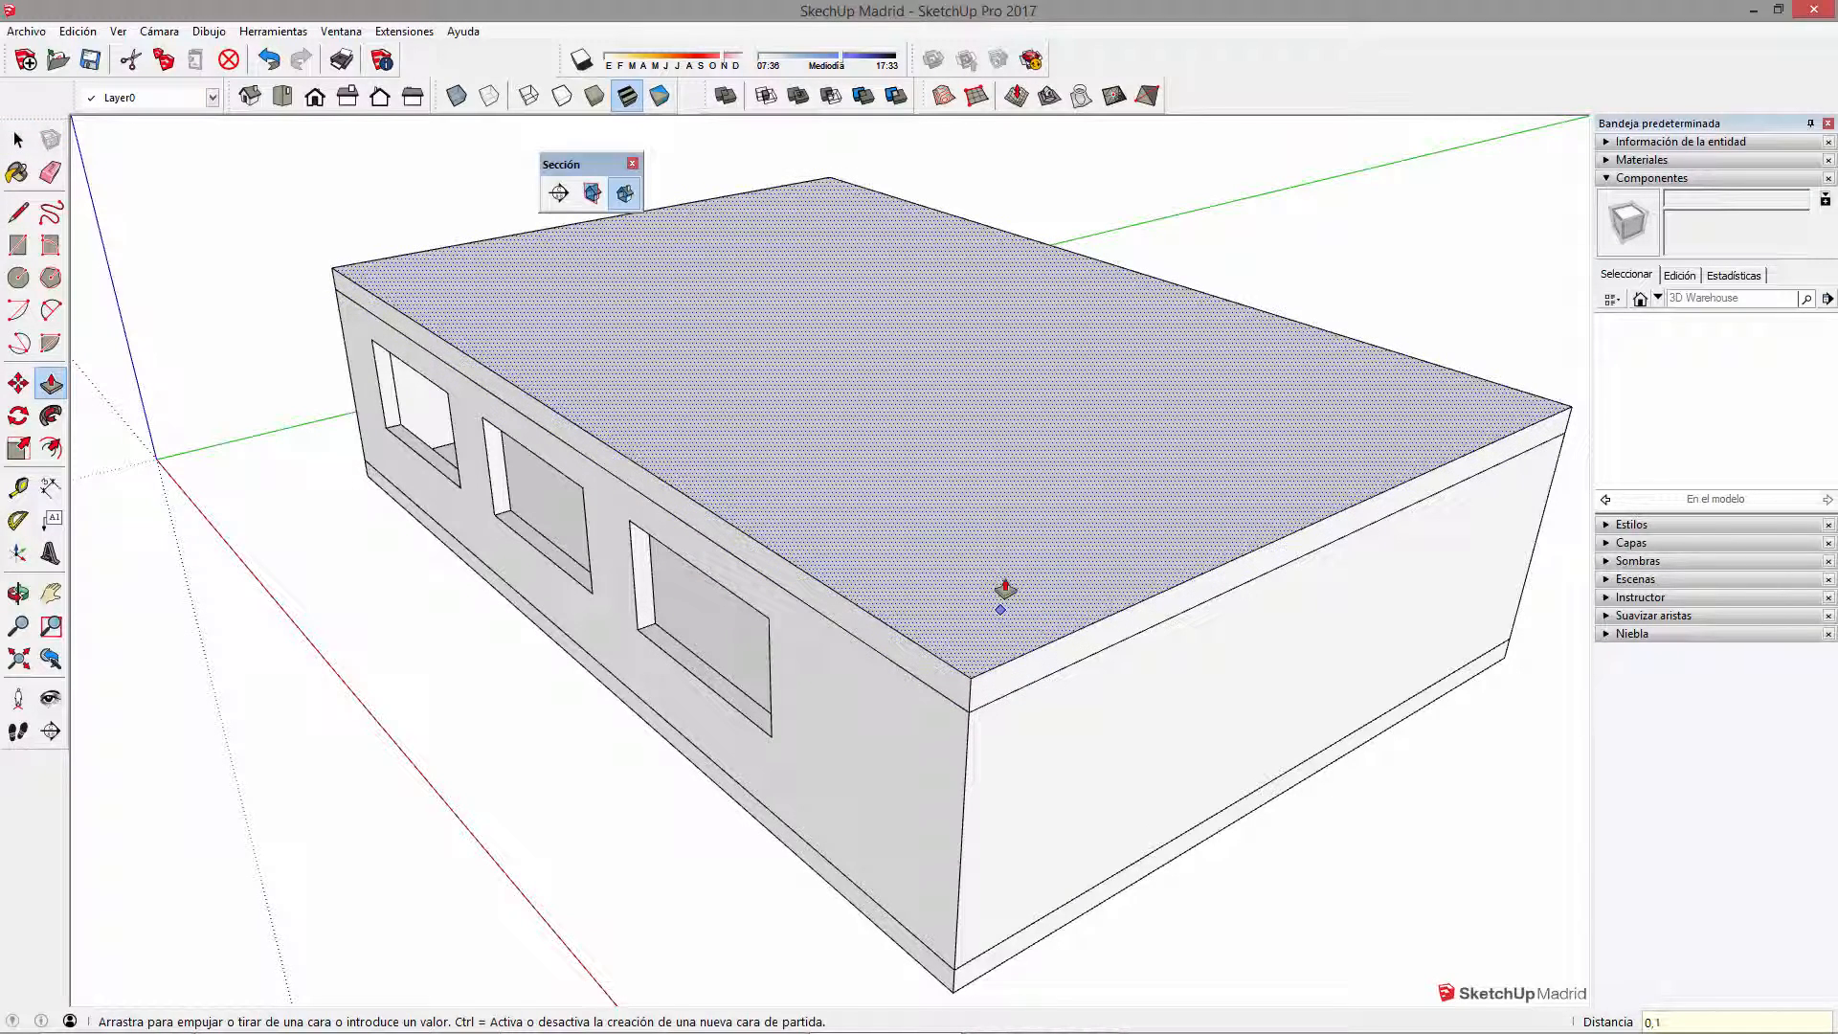
pyautogui.press('Return')
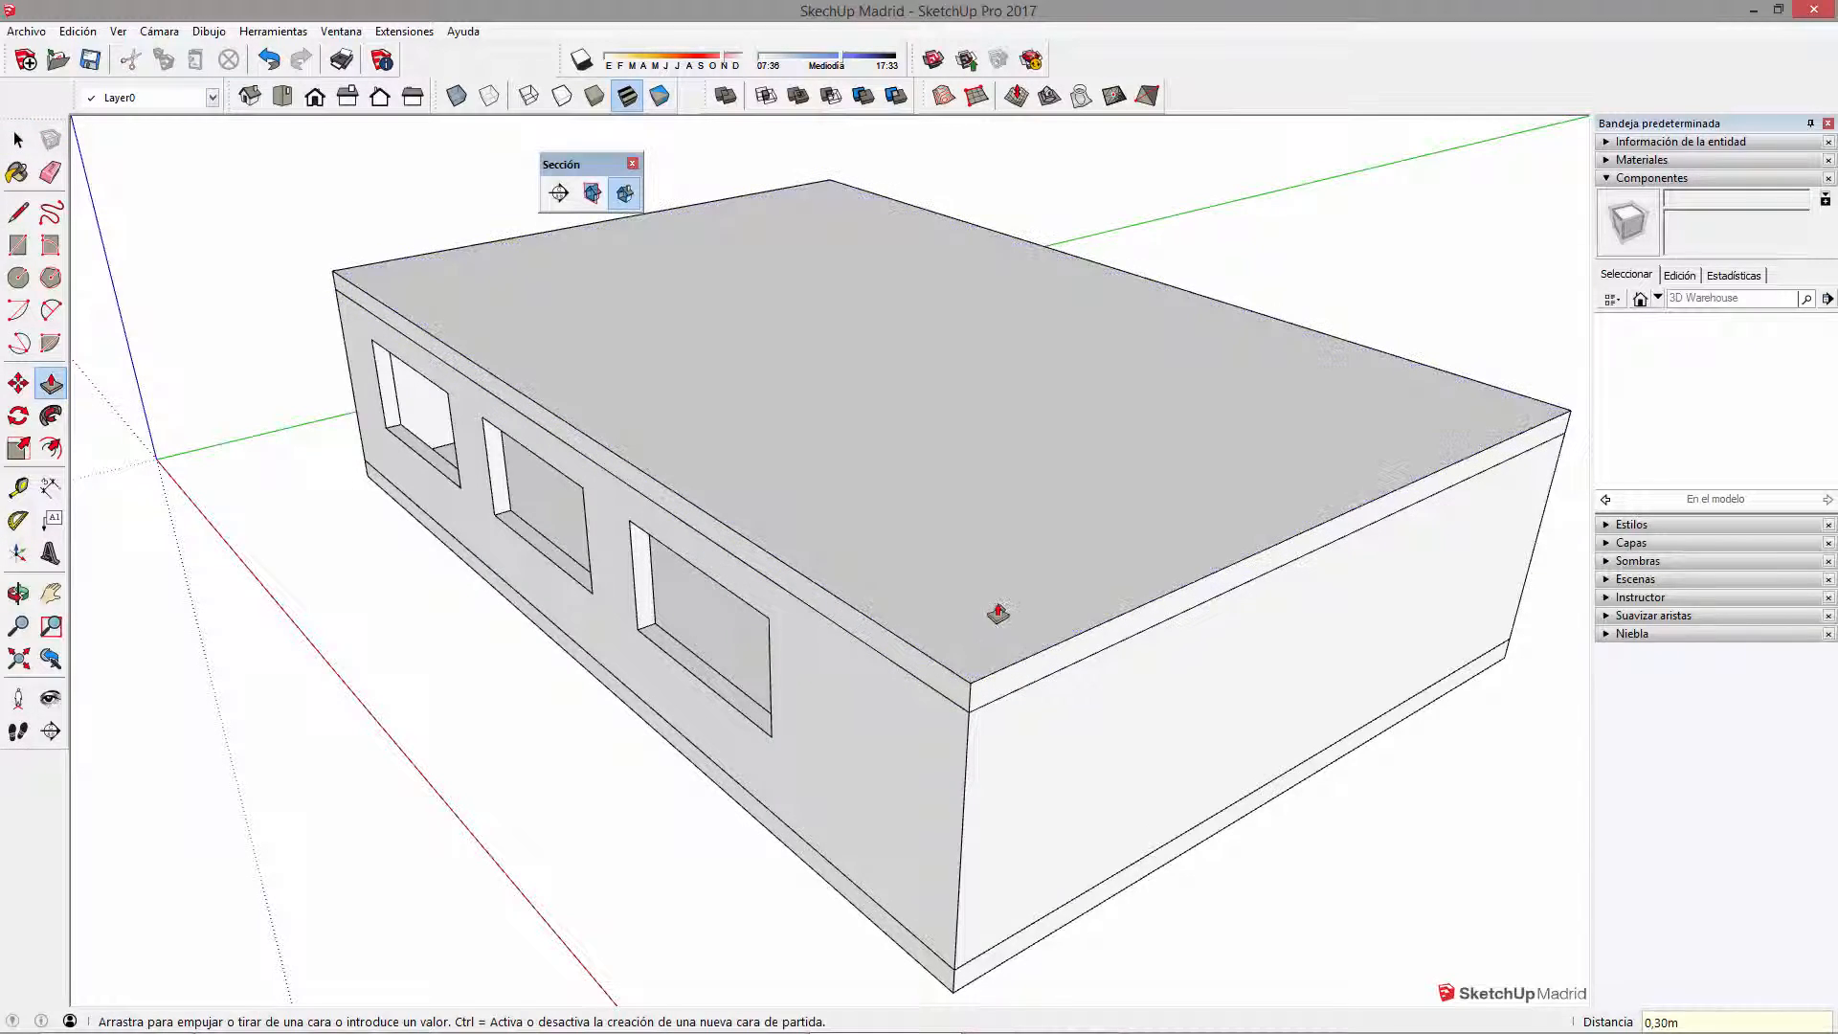
pyautogui.press('space')
# Step: Split the roof slab at its long edge's midpoint by pushing the end face in and pulling a new 7.50 m segment back out
pyautogui.scroll(-1, 881, 656)
pyautogui.moveTo(913, 649); pyautogui.dragTo(594, 455, button='middle')
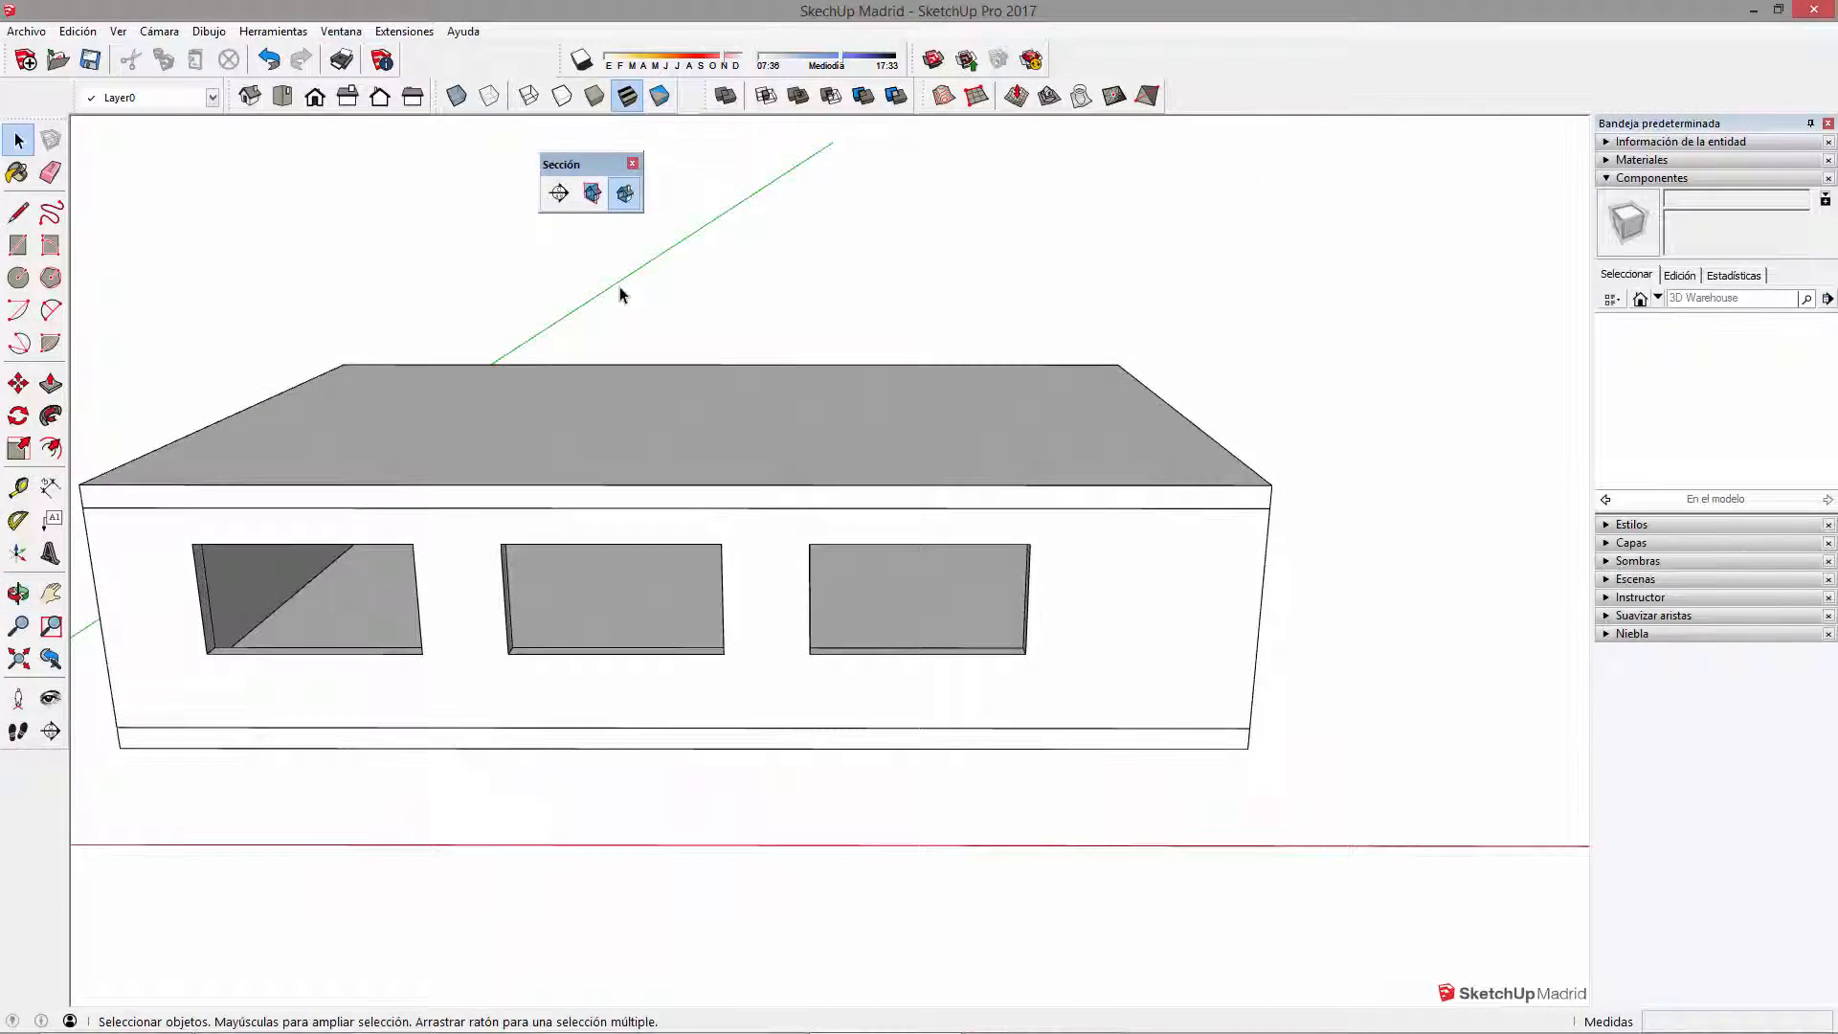
pyautogui.moveTo(763, 501); pyautogui.dragTo(899, 587, button='middle')
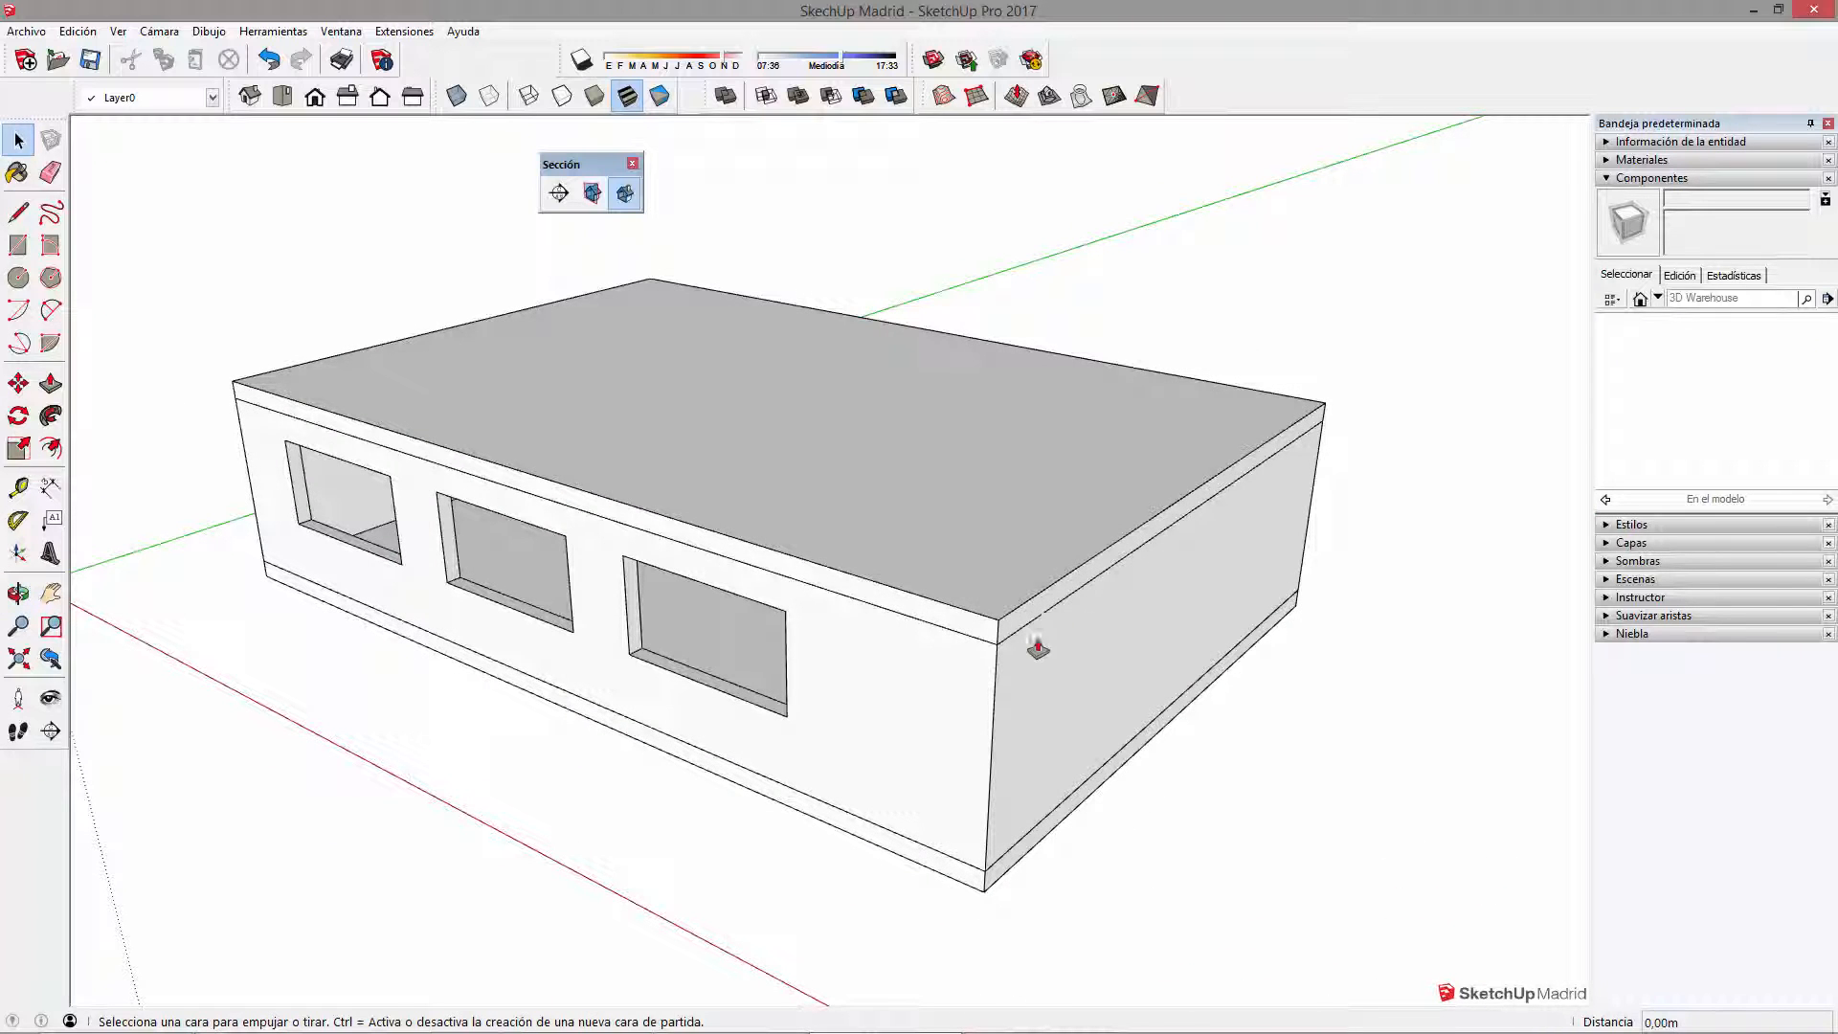
pyautogui.press('p')
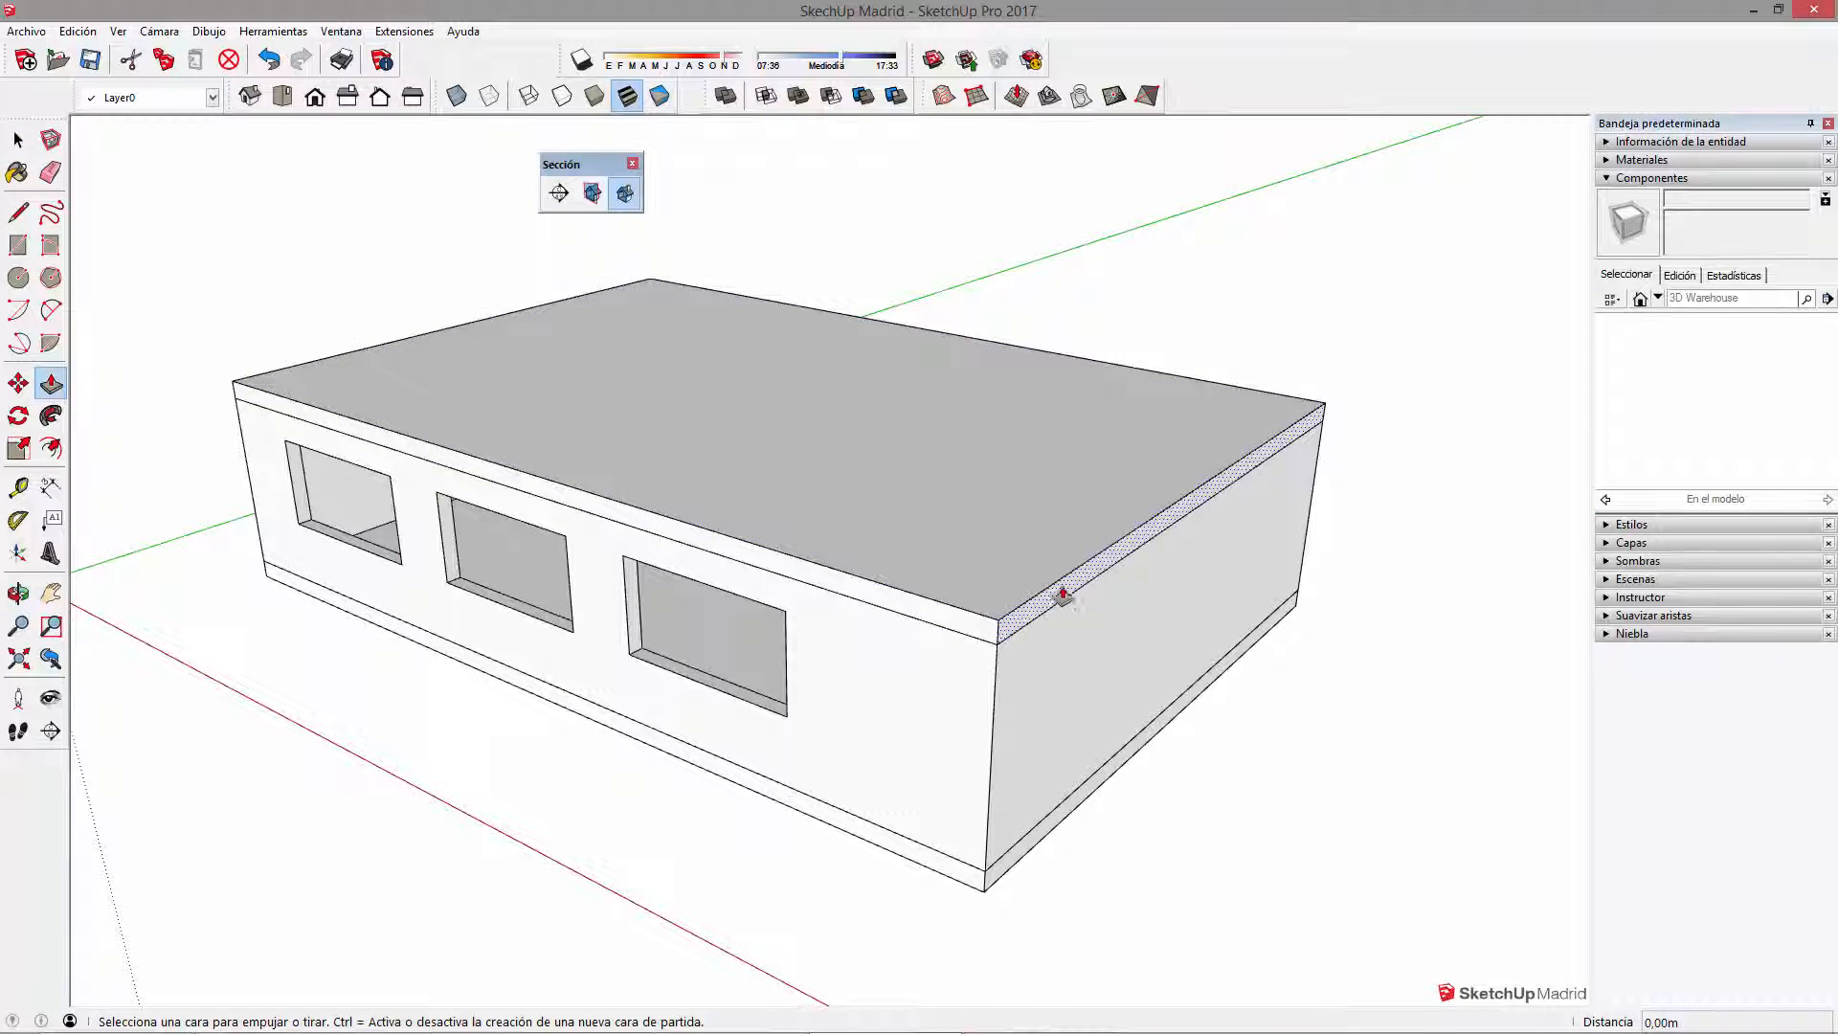
pyautogui.click(1057, 606)
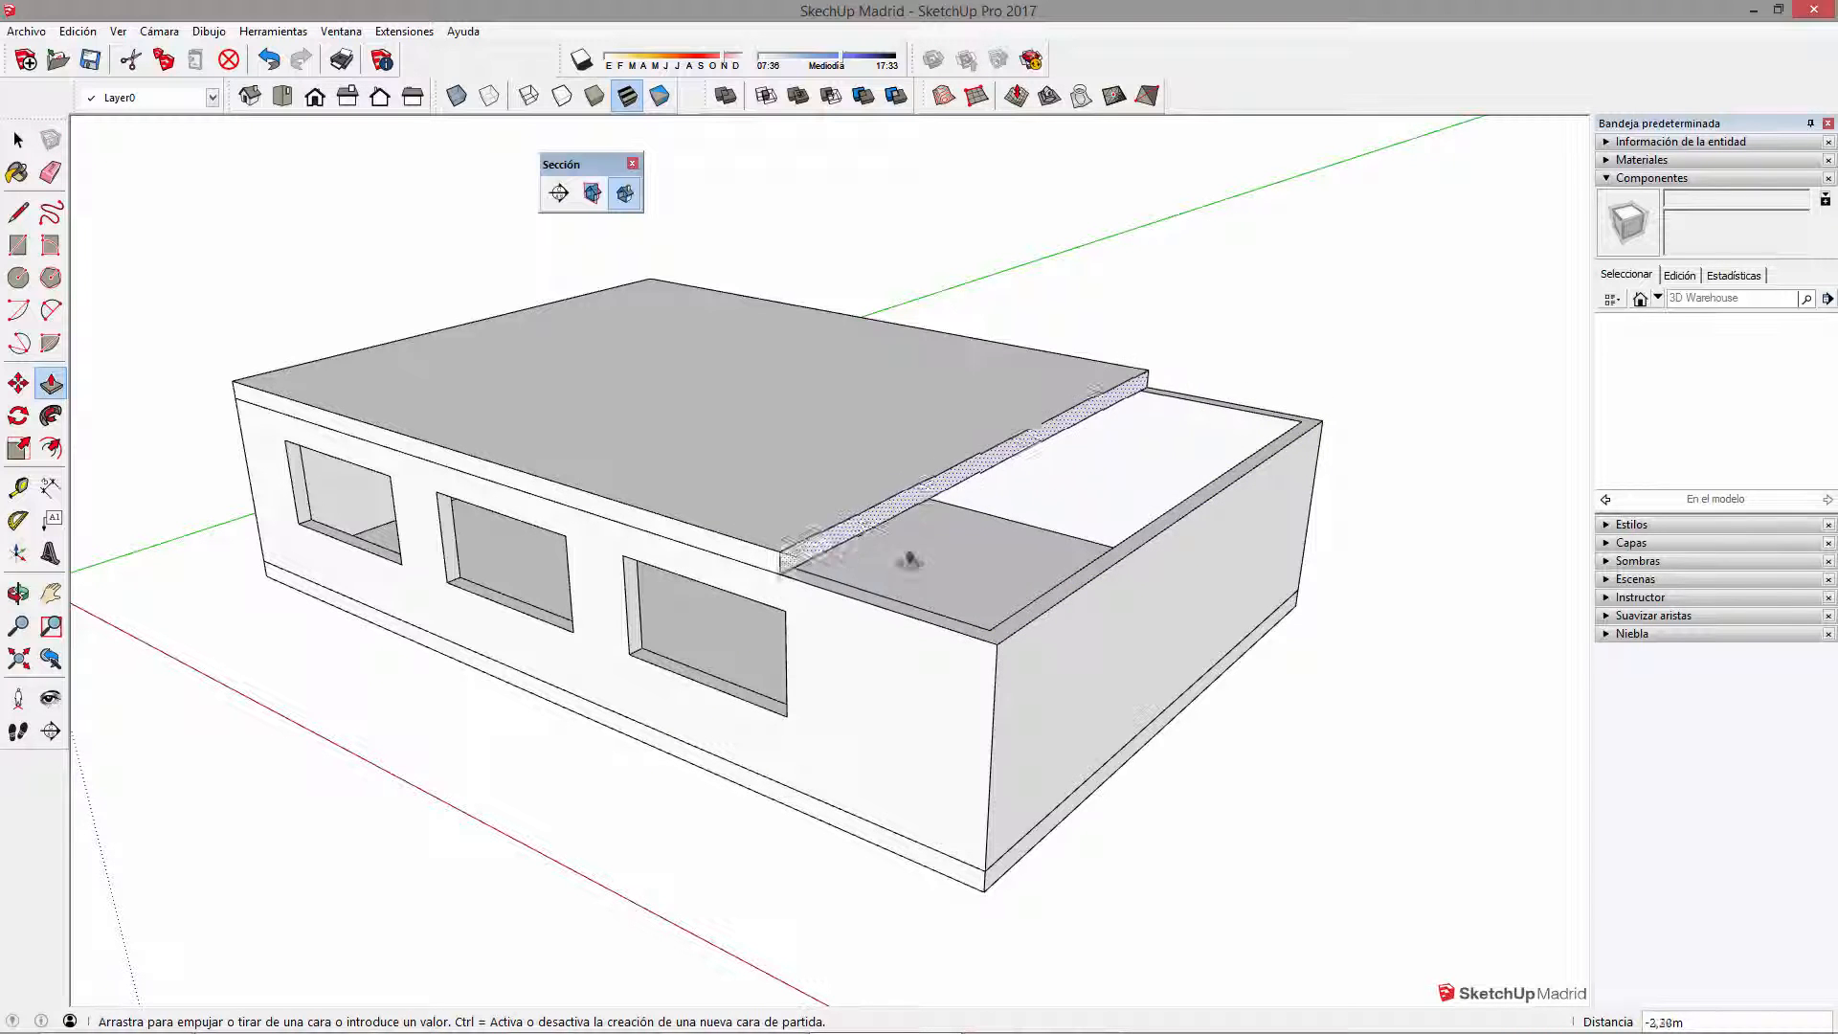
pyautogui.press('Up')
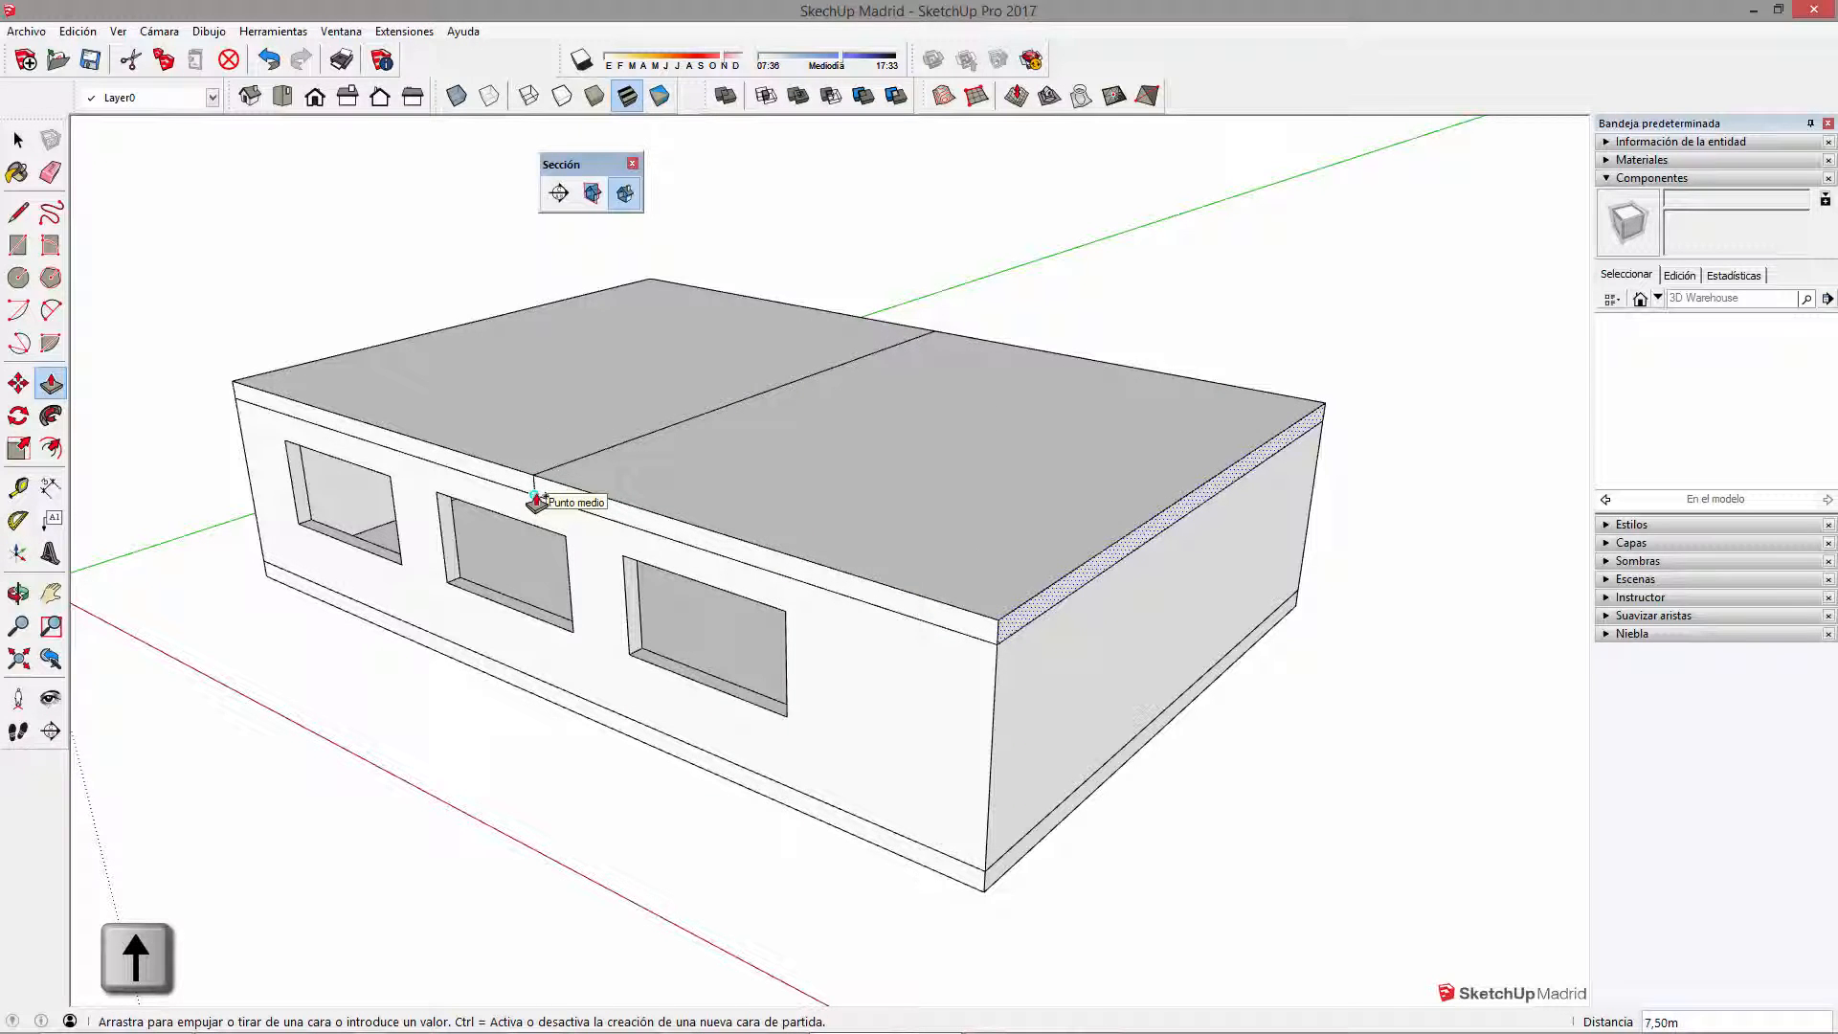
pyautogui.click(537, 502)
# Step: Turn on X-ray display and move the roof's central dividing face about 2 m up the blue axis to form a gable ridge
pyautogui.moveTo(981, 452); pyautogui.dragTo(735, 463, button='middle')
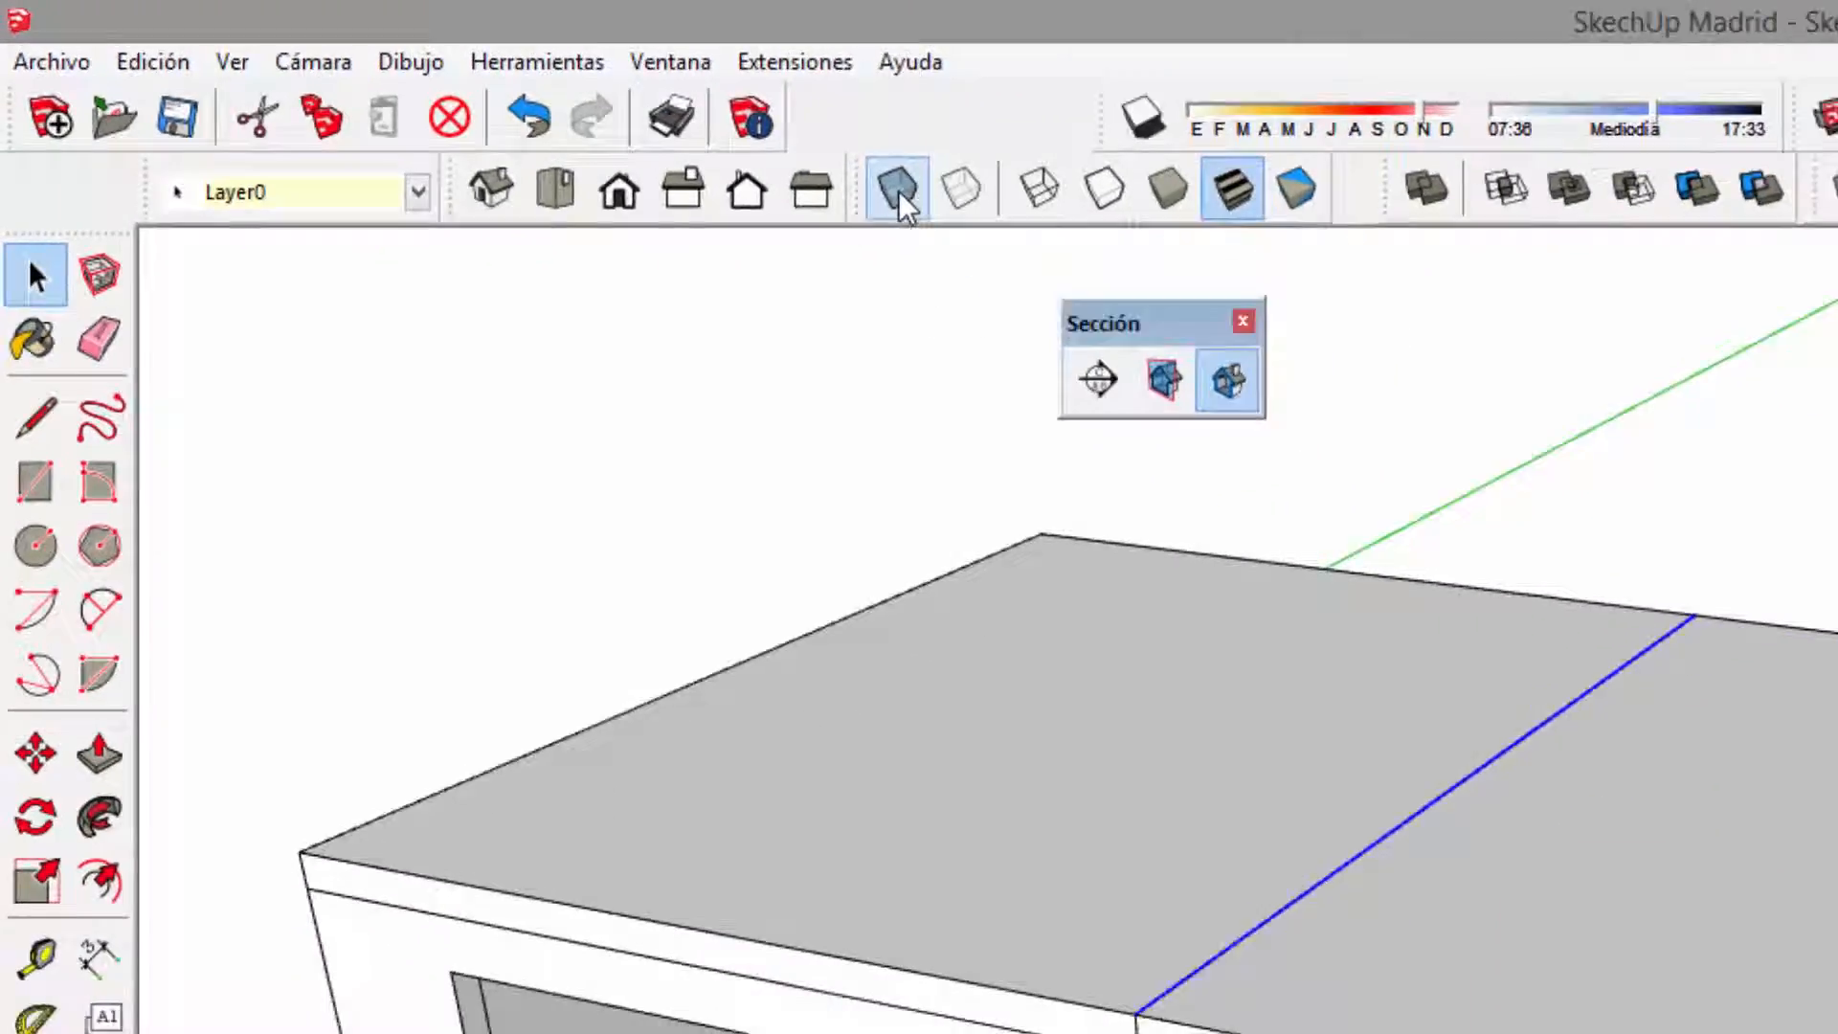
pyautogui.click(1059, 226)
pyautogui.moveTo(632, 410); pyautogui.dragTo(824, 291, button='middle')
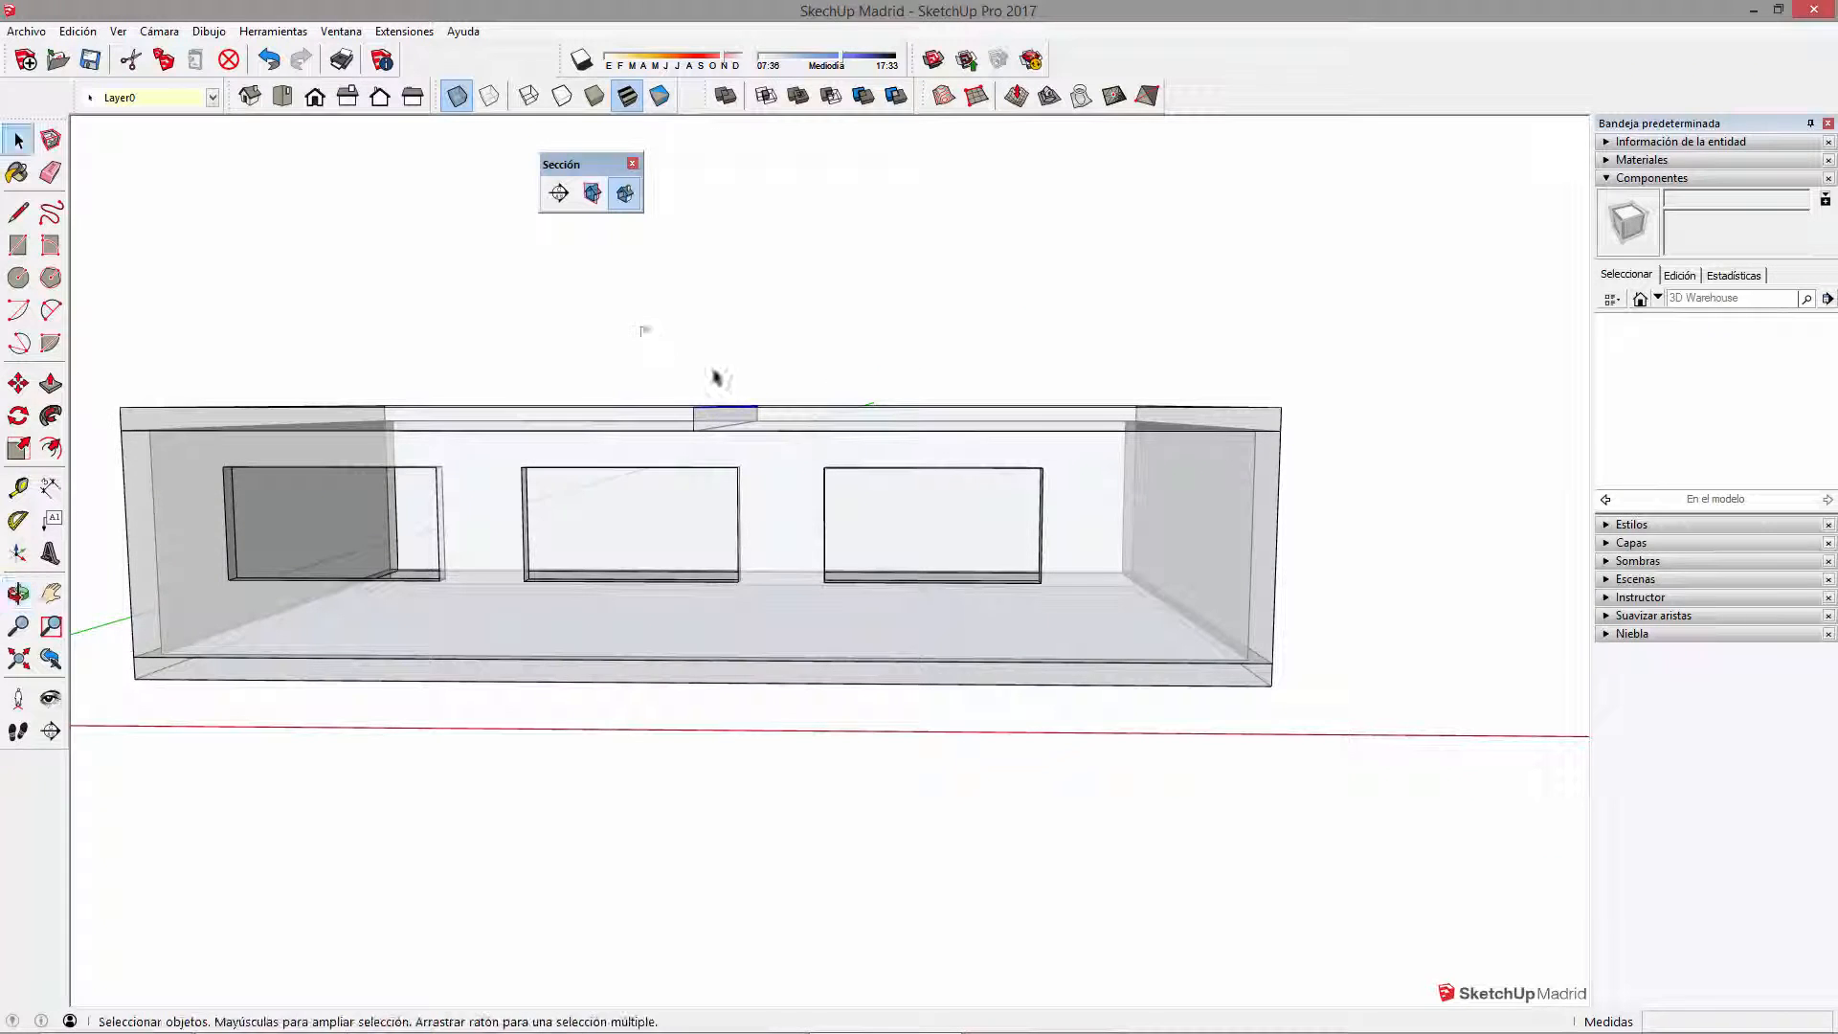
pyautogui.moveTo(733, 414); pyautogui.dragTo(666, 505, button='middle')
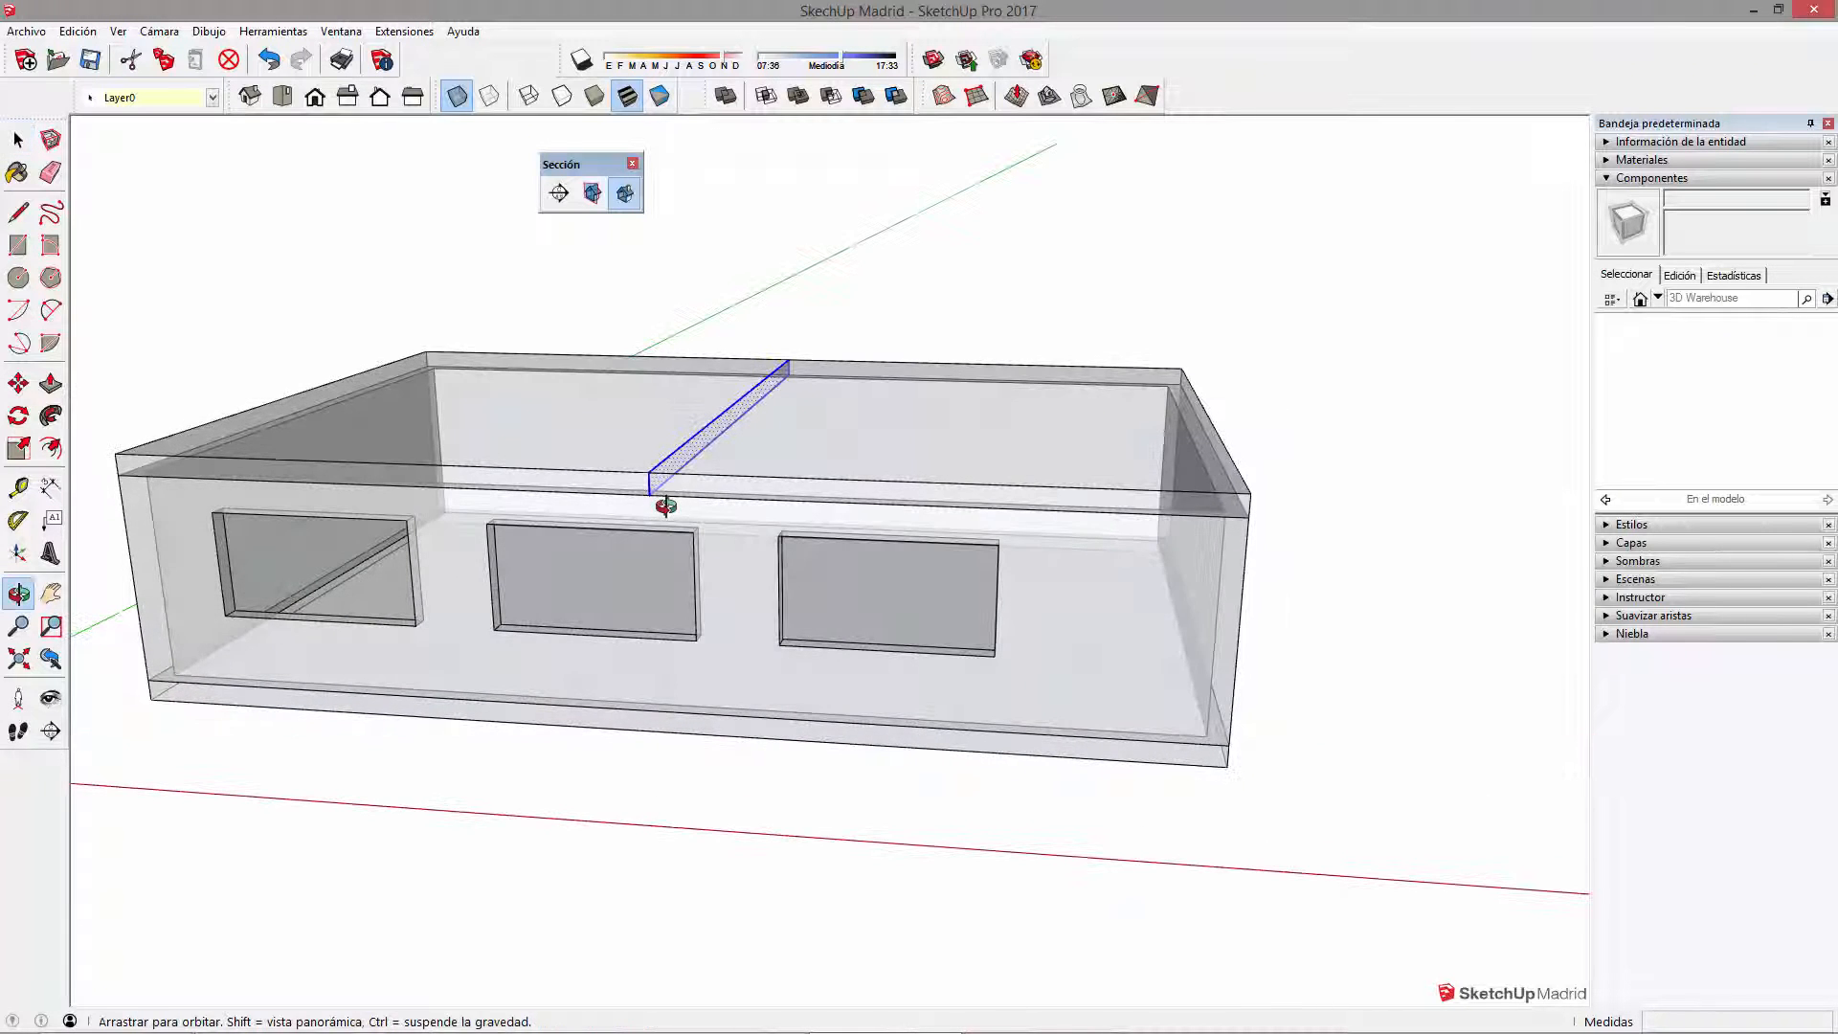
pyautogui.press('m')
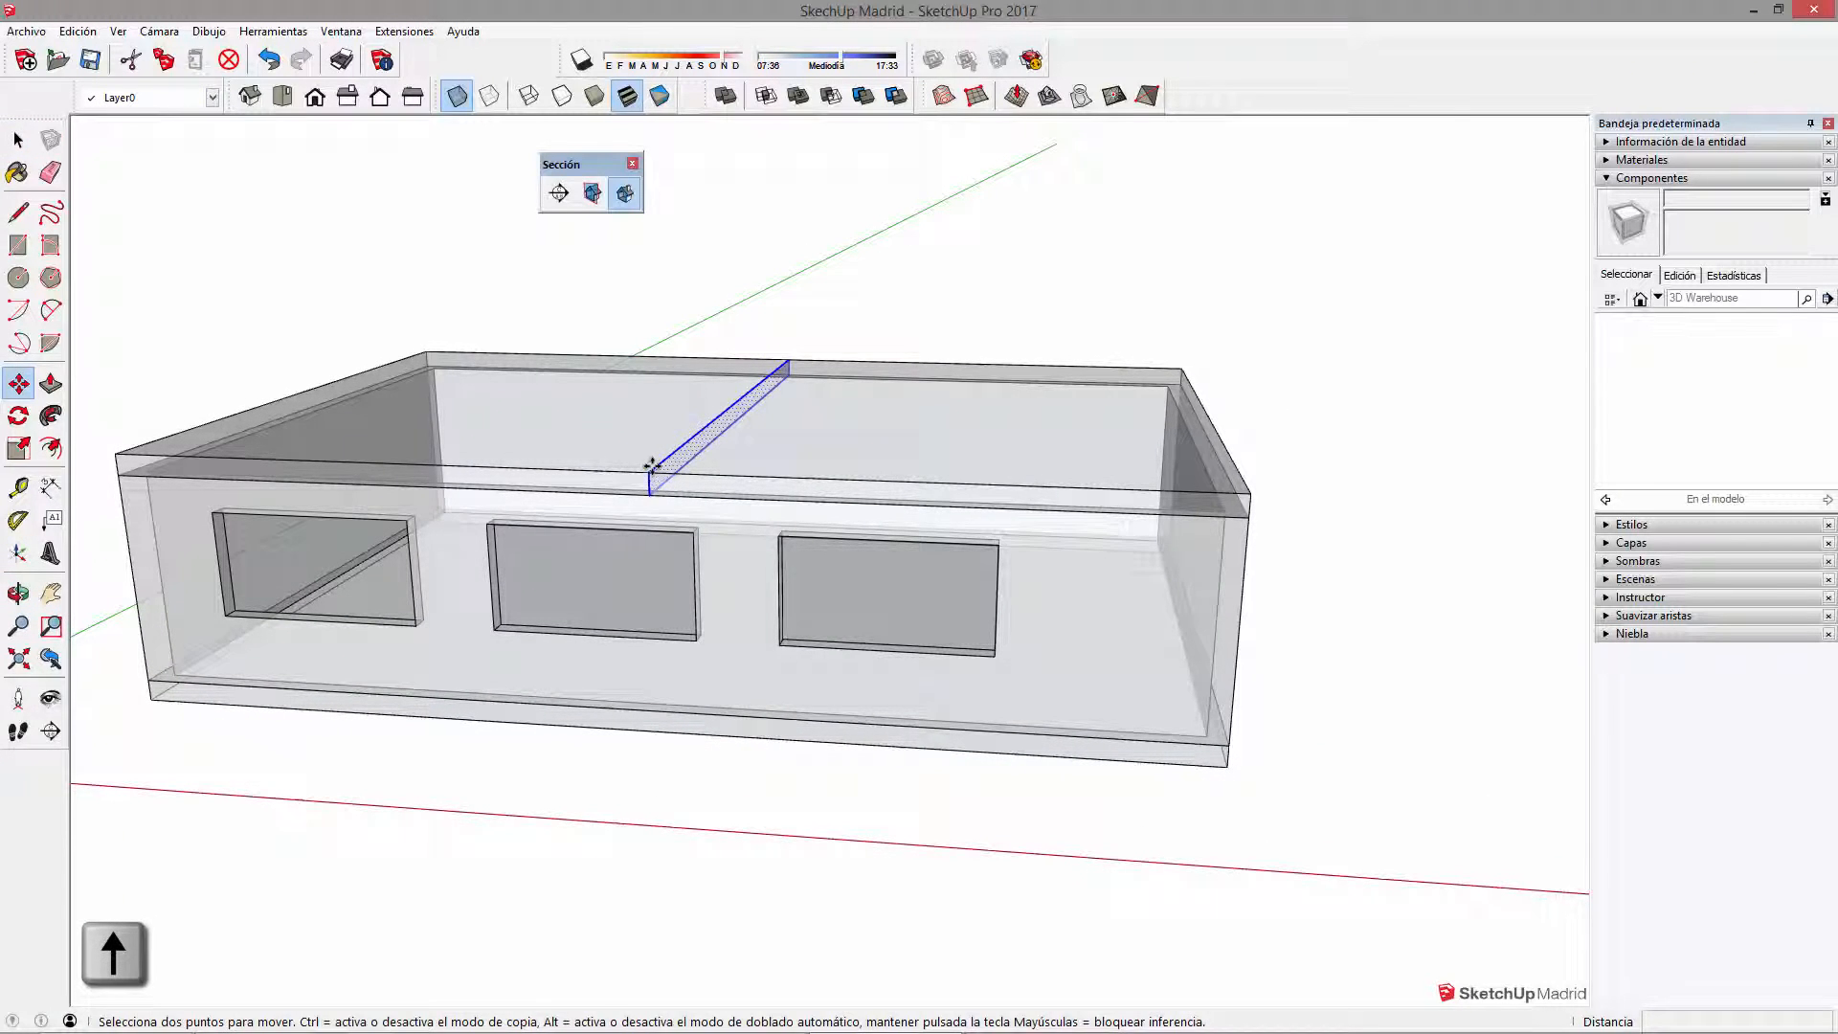
pyautogui.click(652, 466)
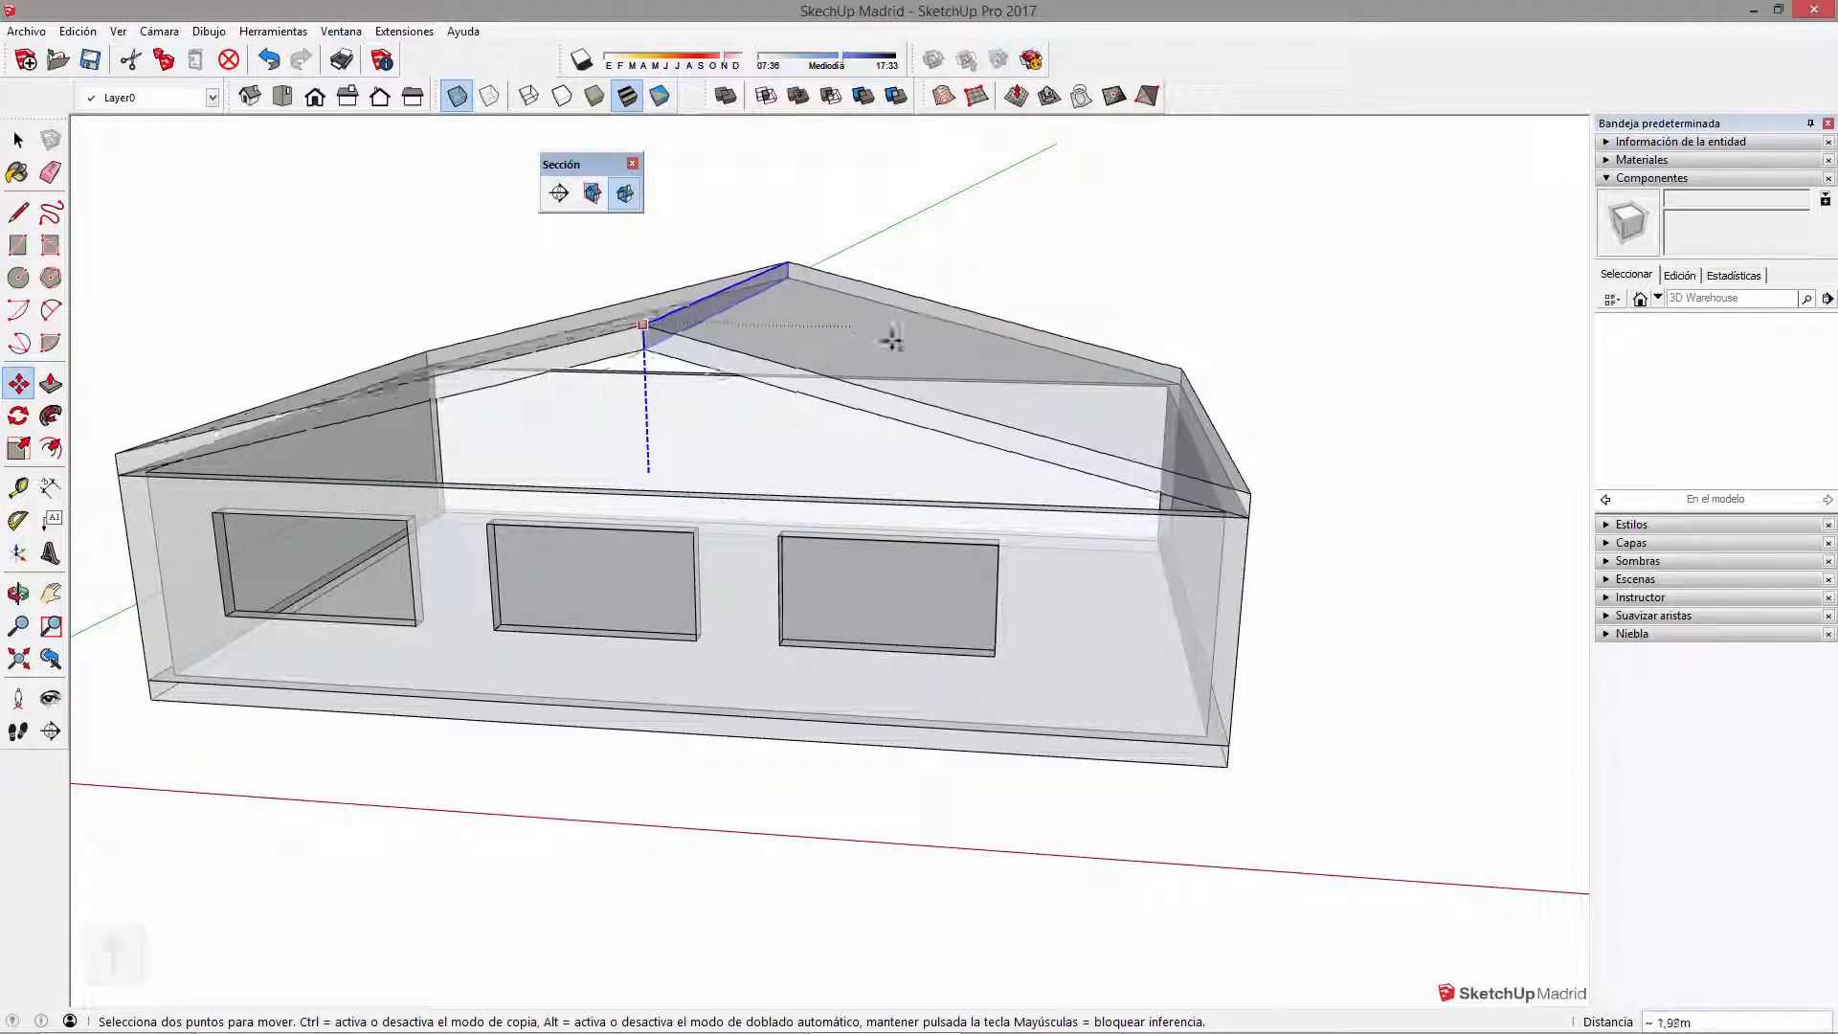
pyautogui.click(903, 312)
# Step: Select all the connected roof geometry, make it a group and turn off X-ray display
pyautogui.moveTo(706, 472); pyautogui.dragTo(749, 434, button='middle')
pyautogui.press('space')
pyautogui.tripleClick(833, 361)
pyautogui.rightClick(832, 360)
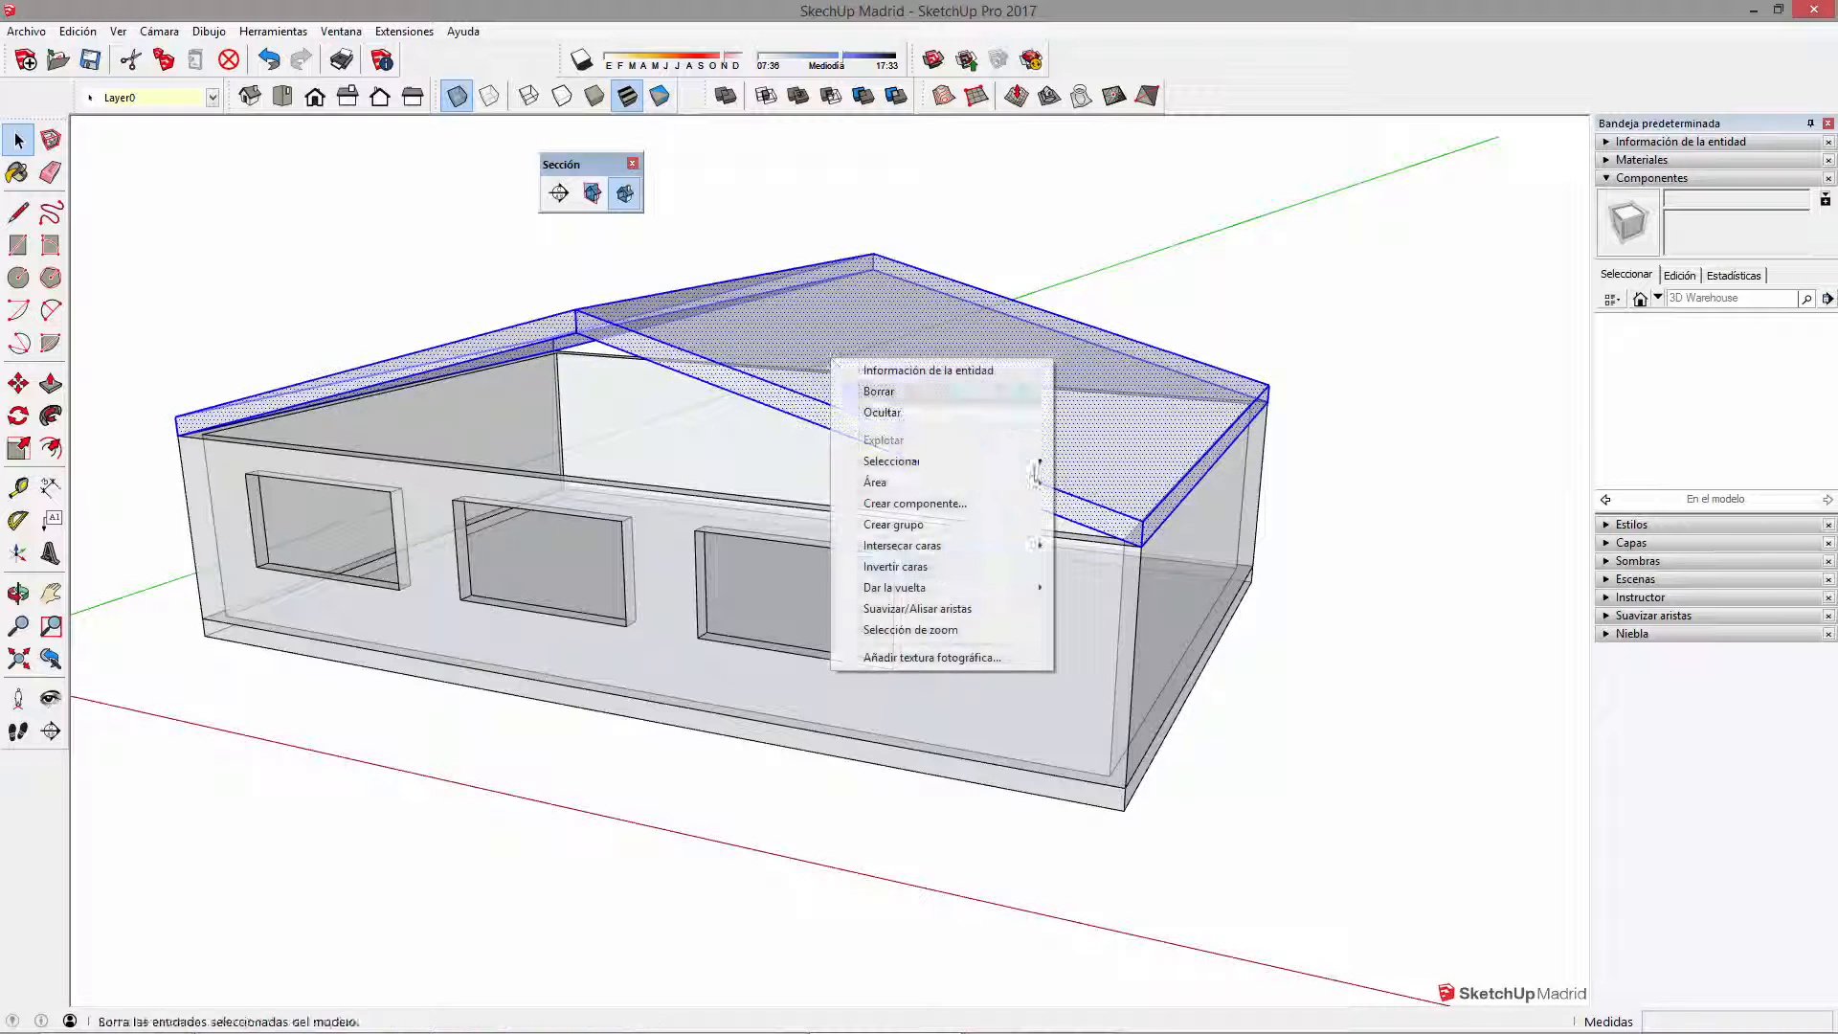
pyautogui.click(956, 525)
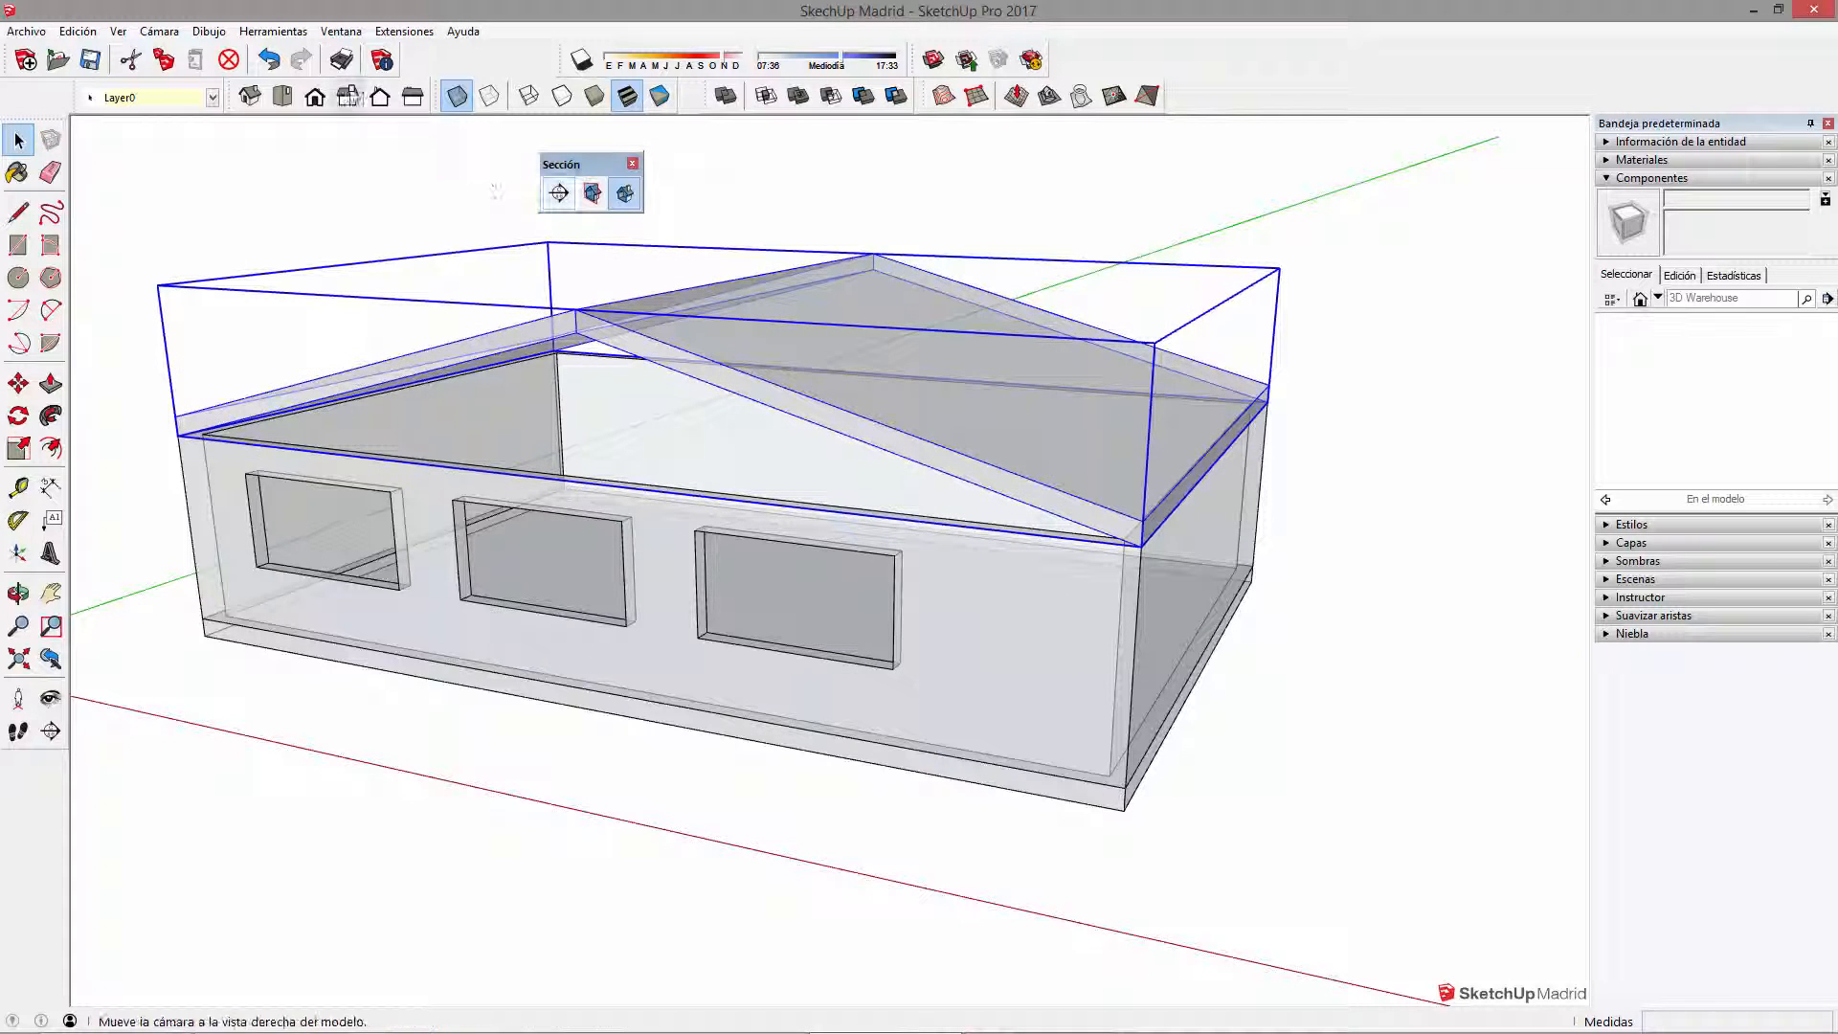
pyautogui.click(458, 99)
pyautogui.moveTo(537, 230); pyautogui.dragTo(815, 468, button='middle')
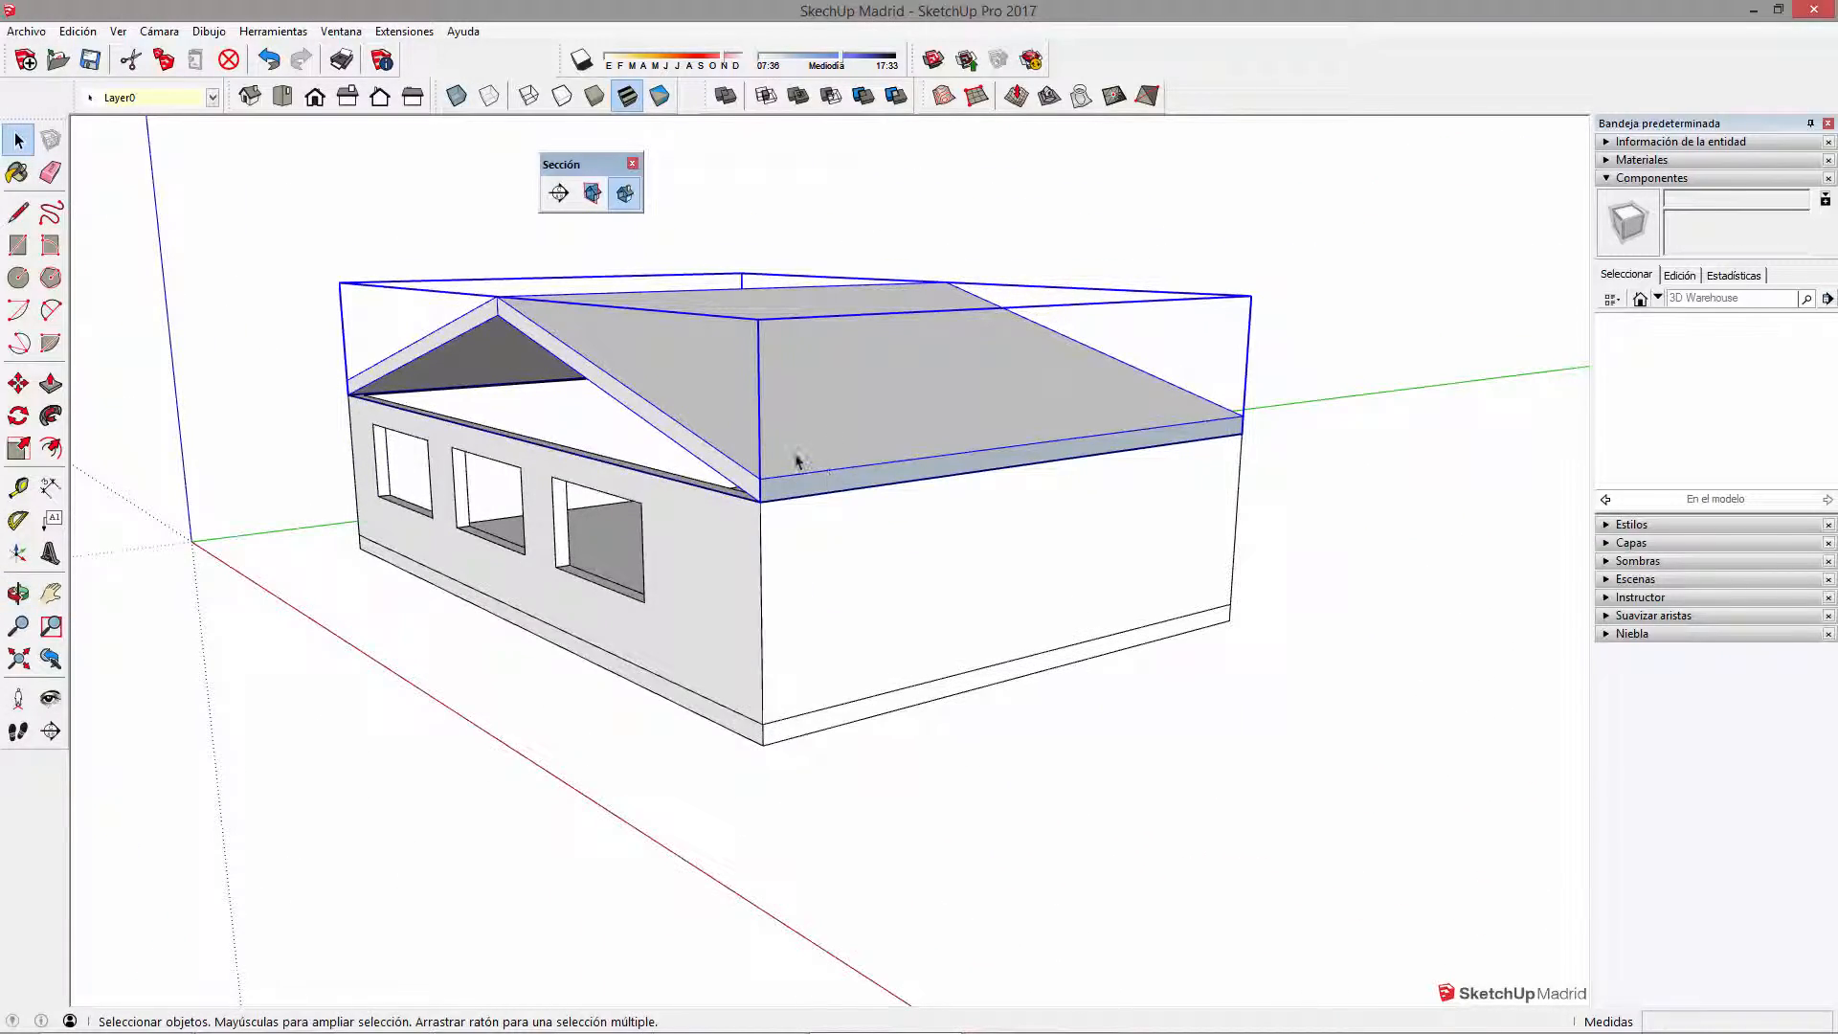
# Step: Open the roof group for editing, compare the eave face with the default material's colours and reverse that face
pyautogui.doubleClick(796, 459)
pyautogui.scroll(6, 756, 450)
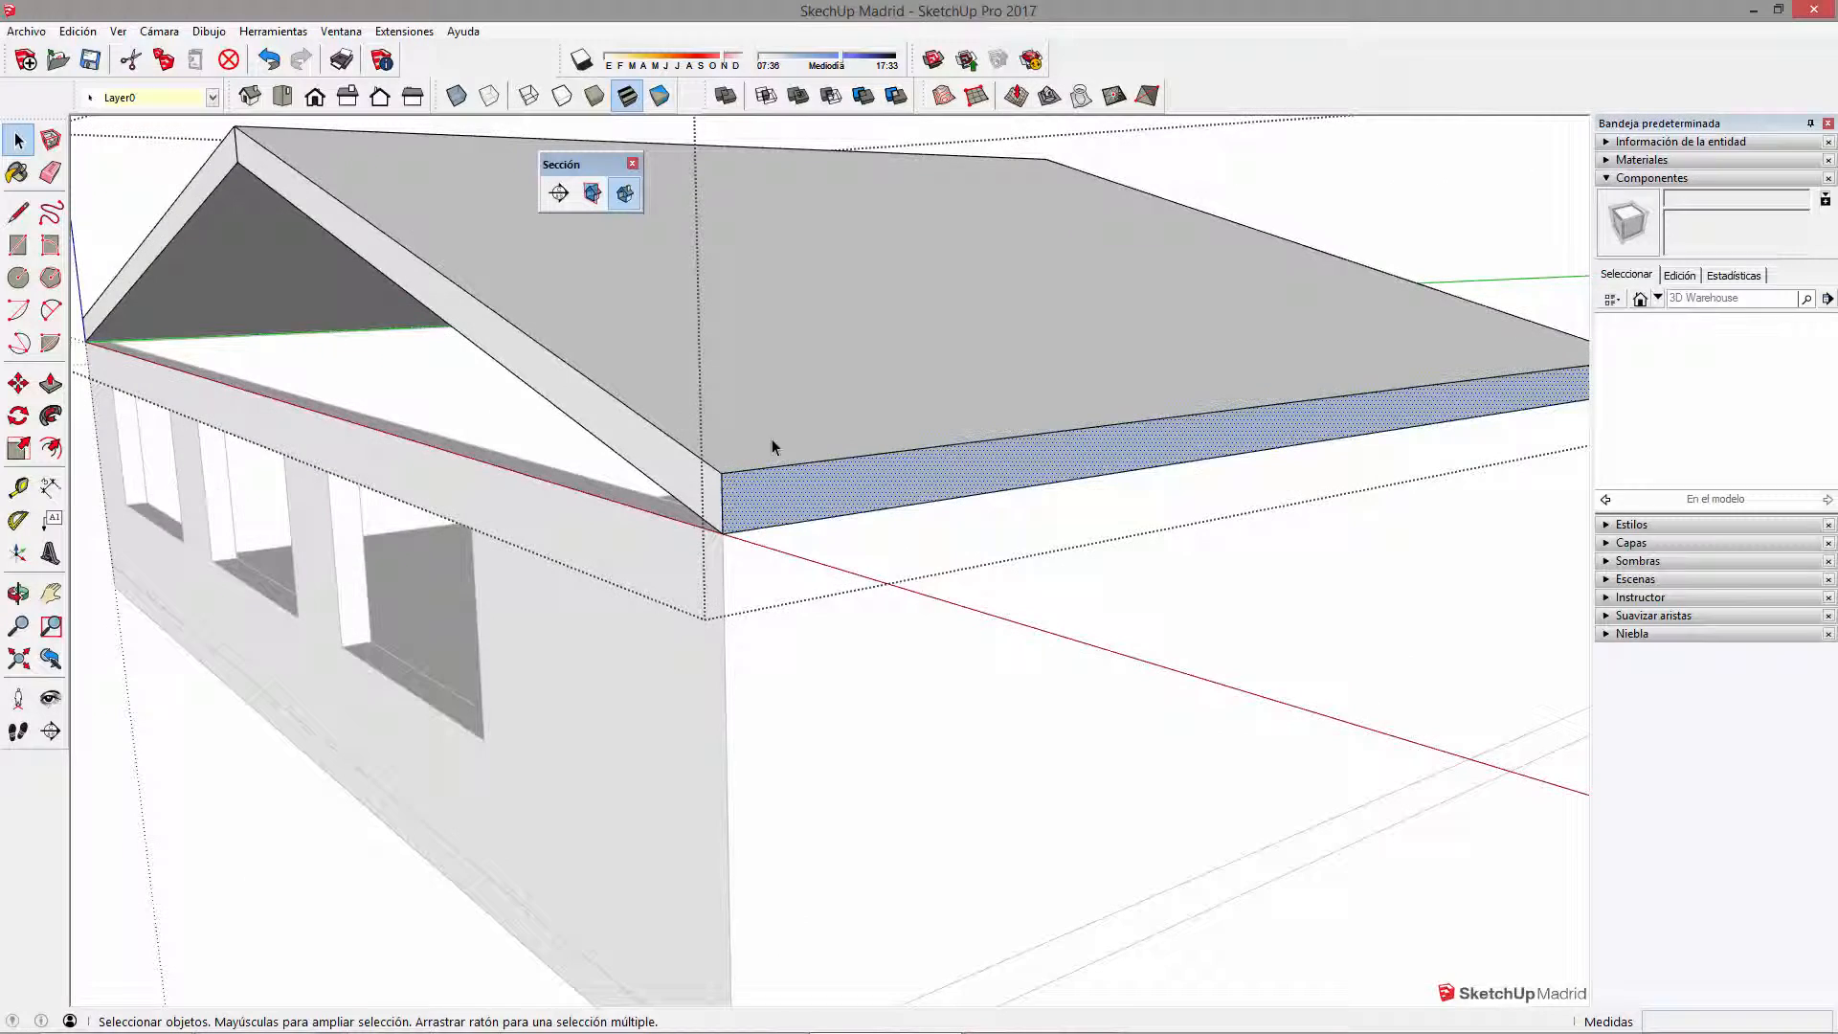
pyautogui.moveTo(775, 431); pyautogui.dragTo(813, 484, button='middle')
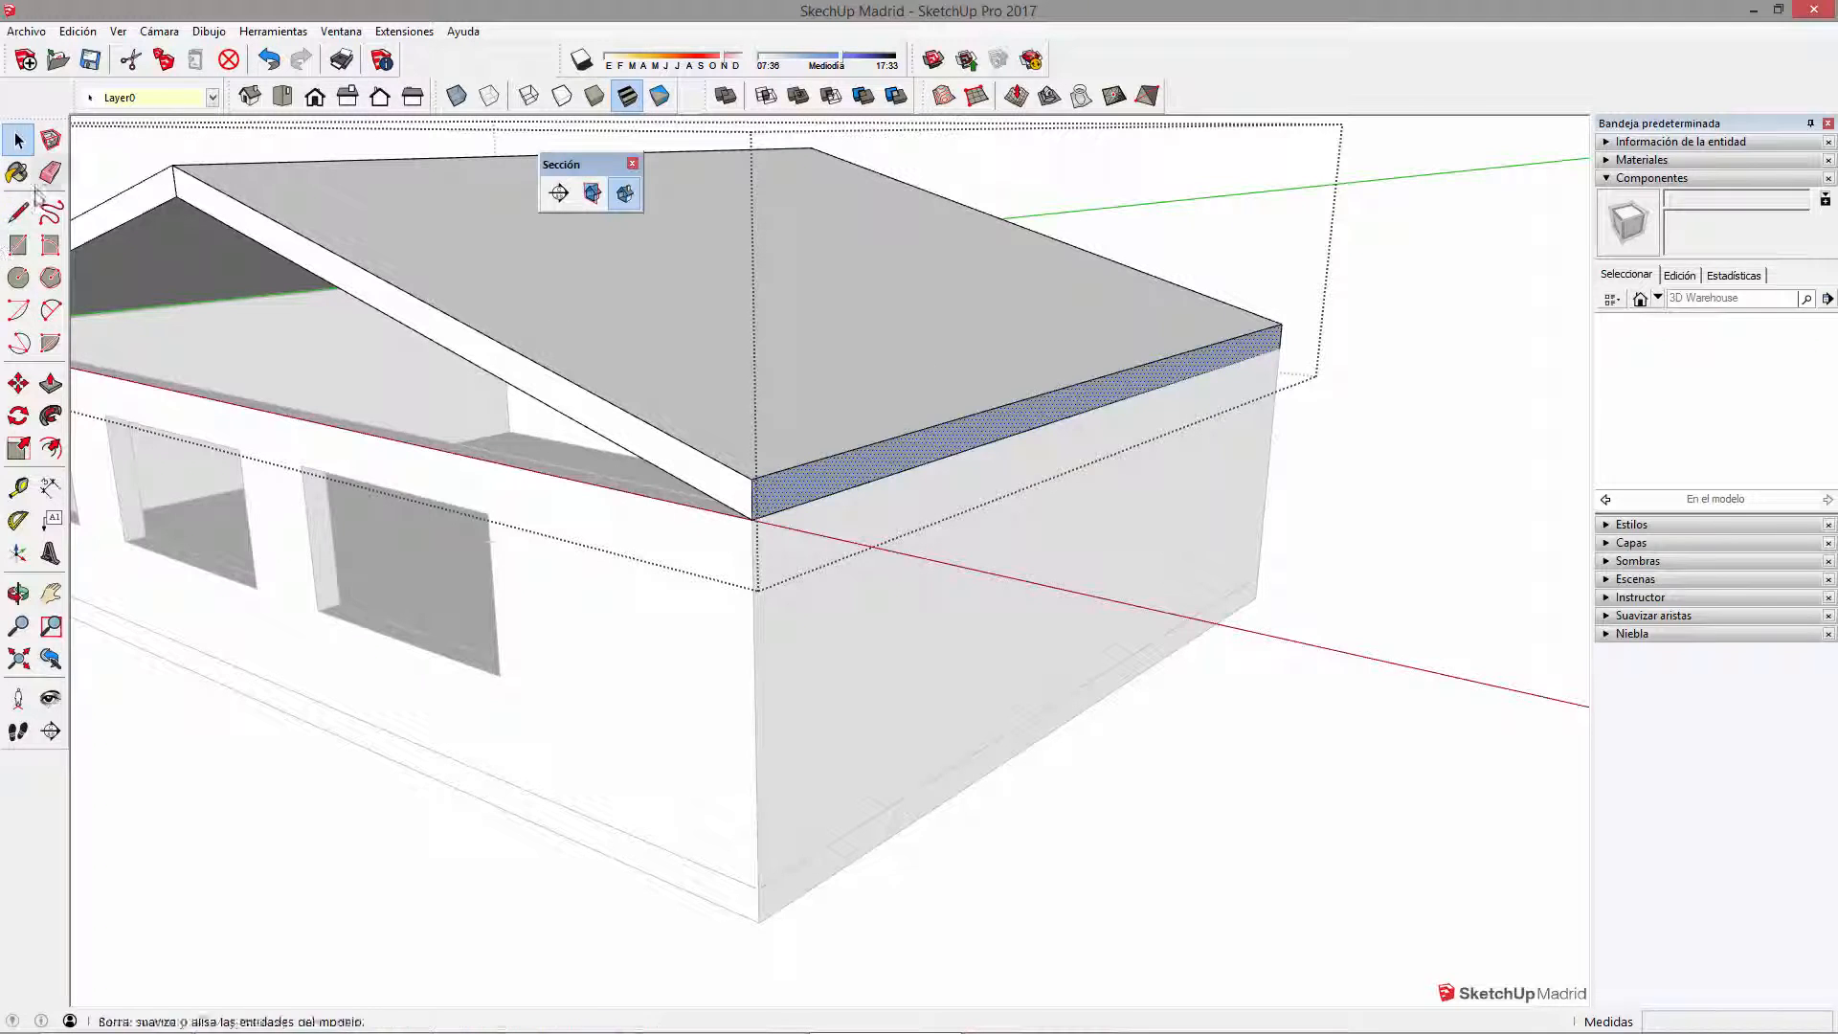
pyautogui.click(23, 172)
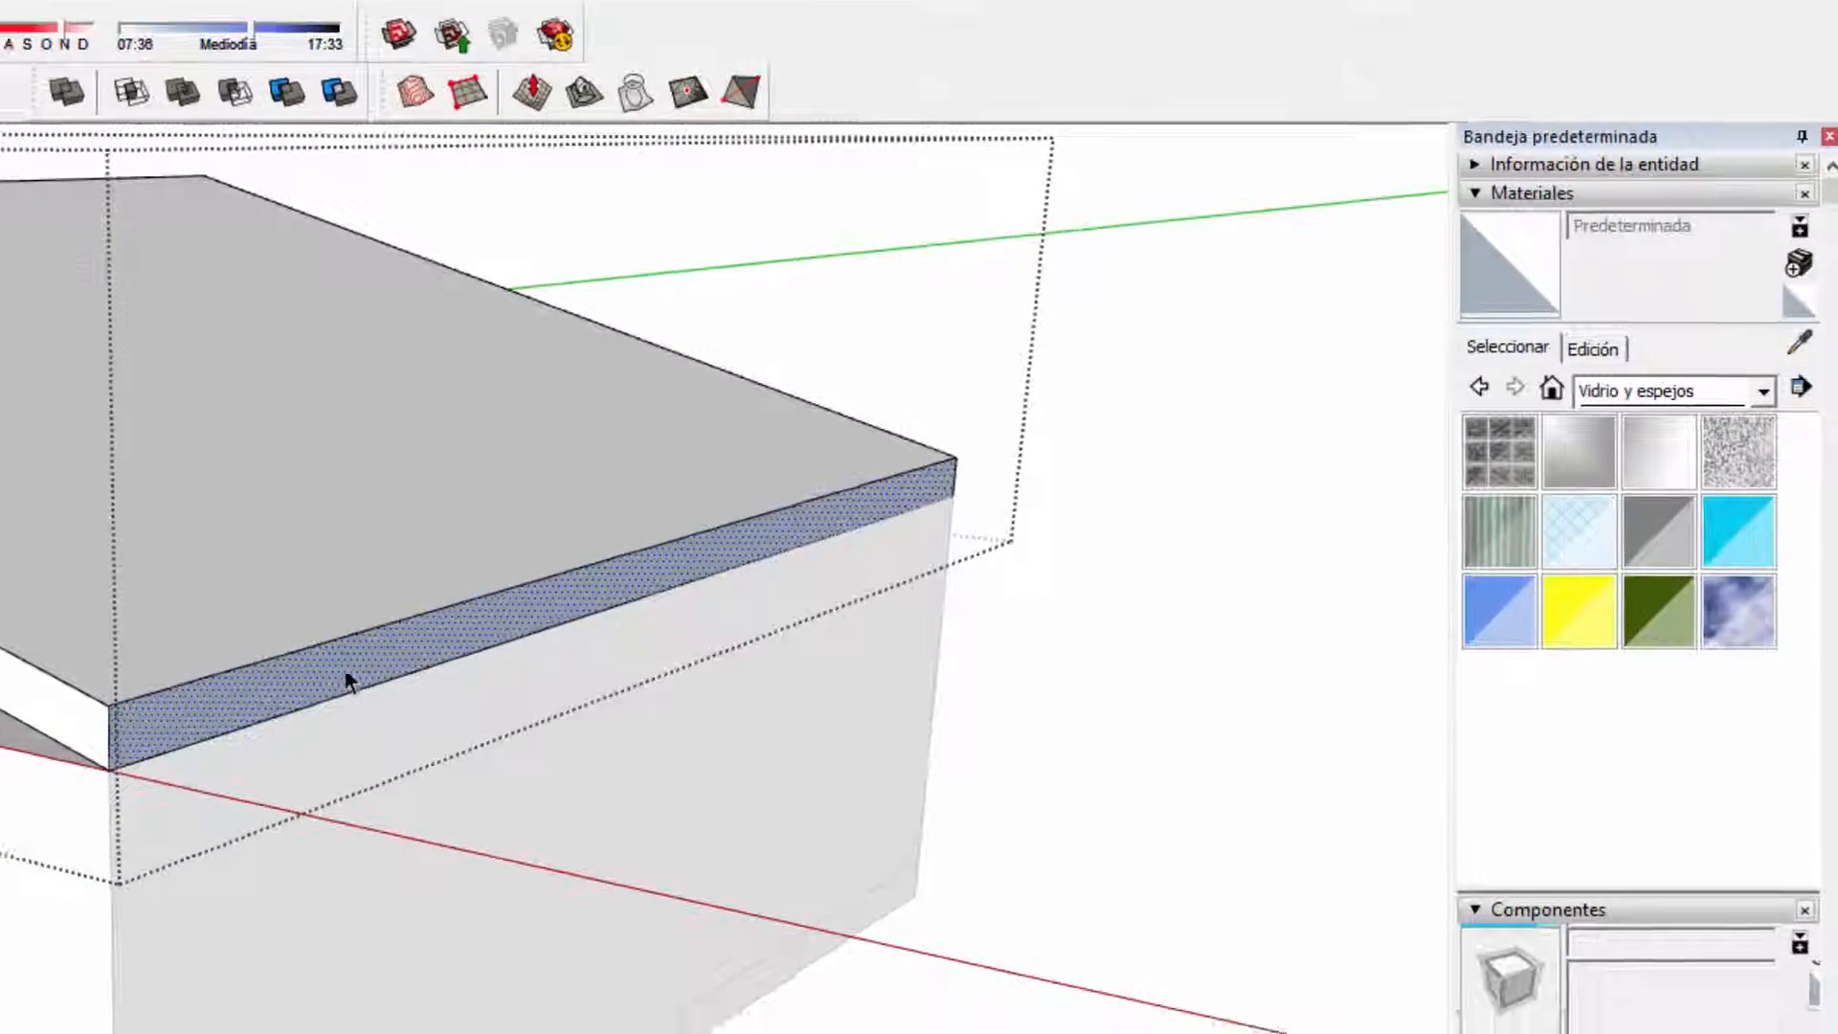
pyautogui.rightClick(275, 754)
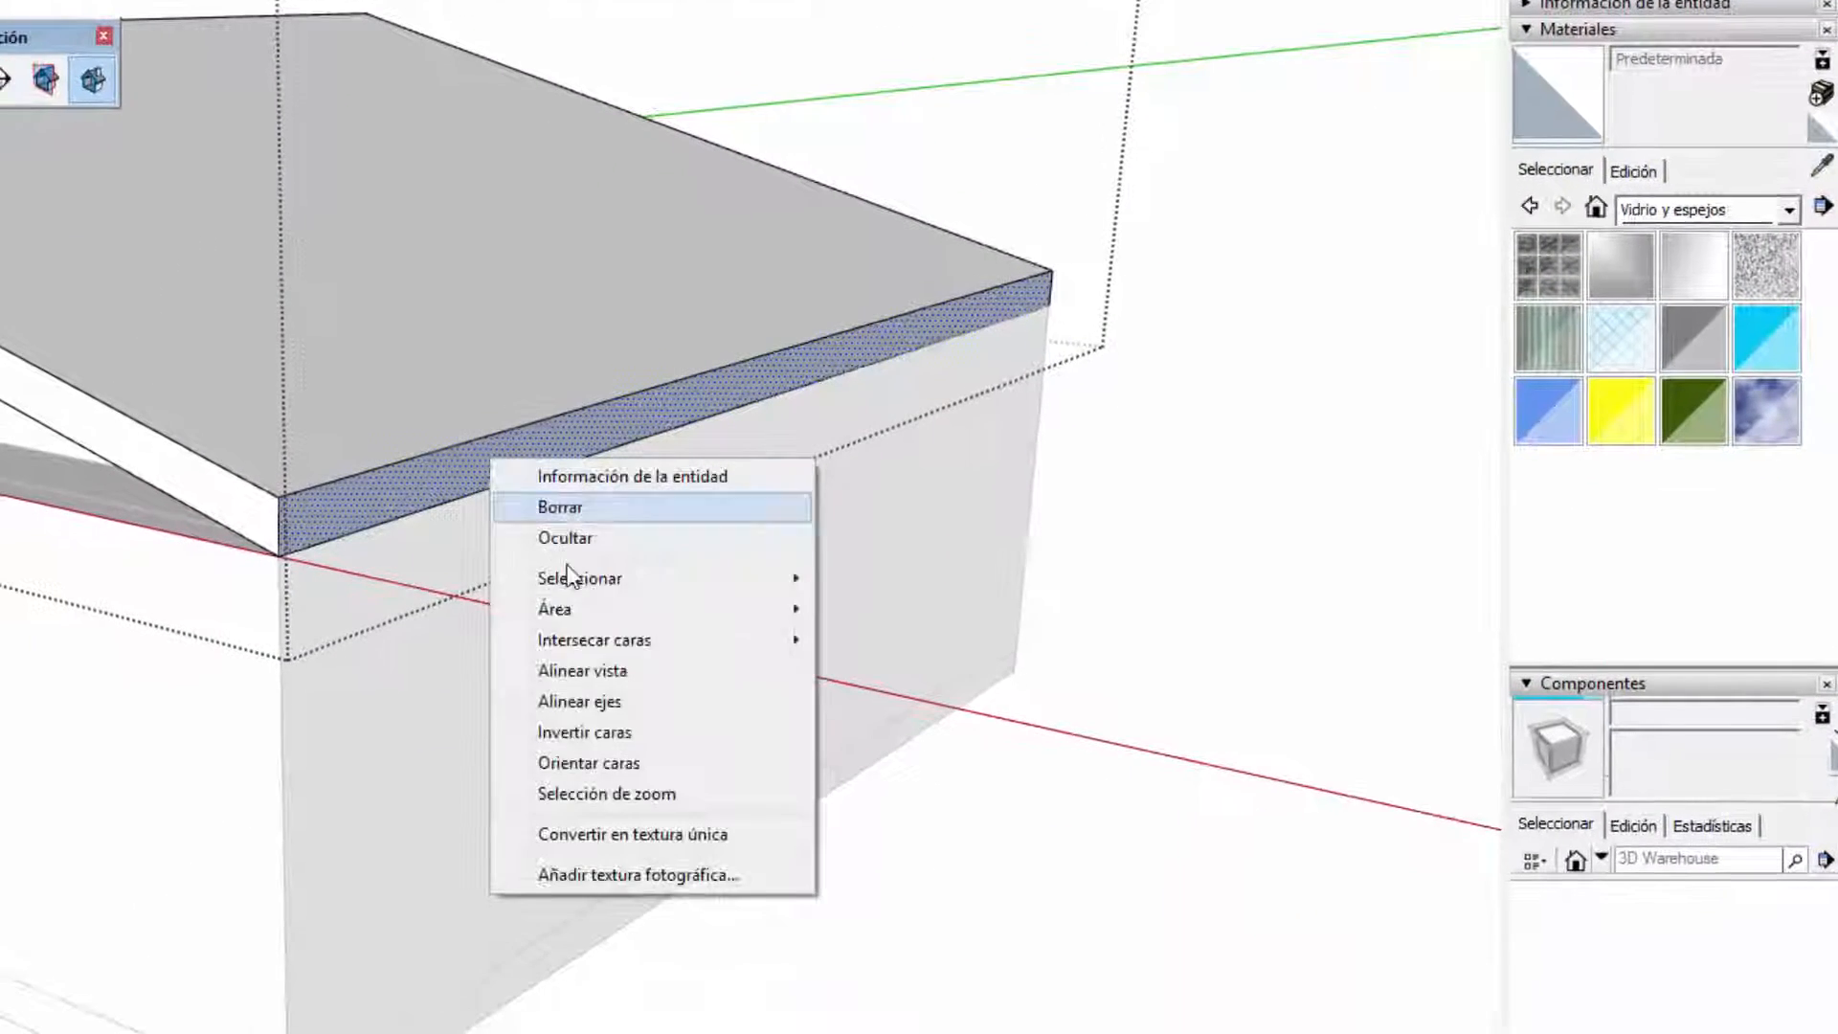
pyautogui.click(592, 732)
pyautogui.click(353, 319)
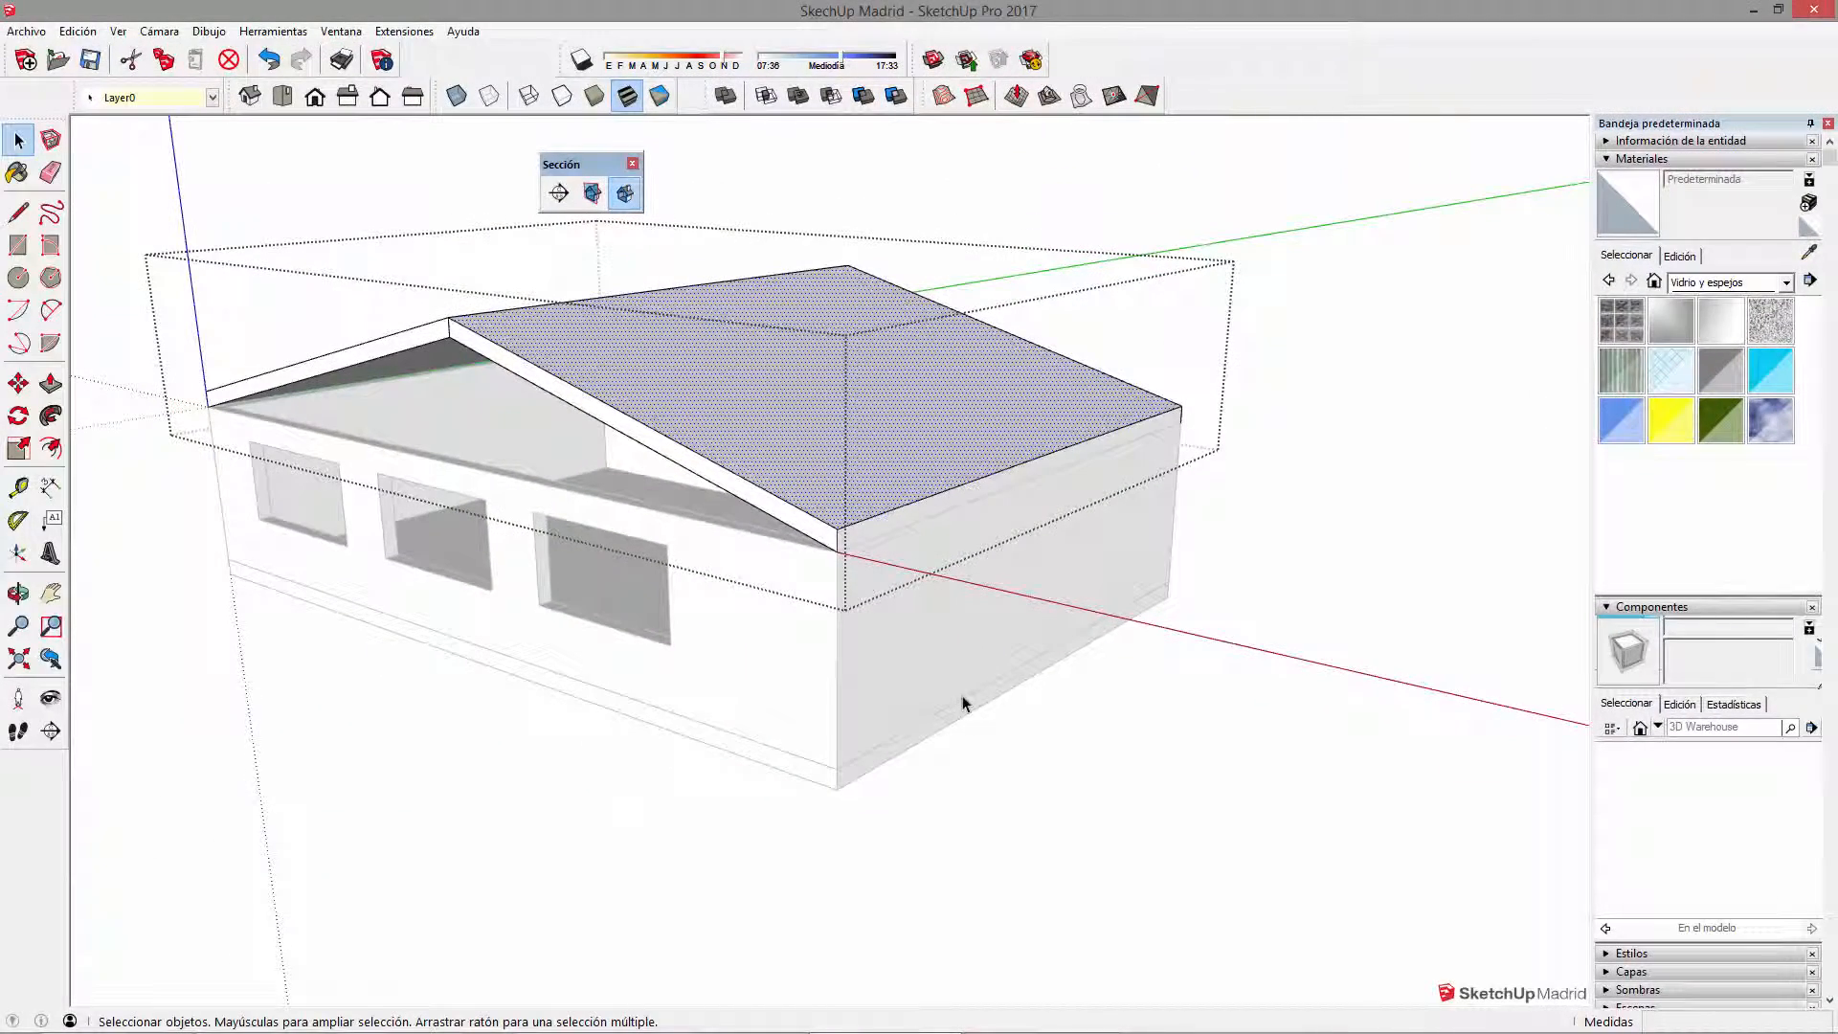
# Step: Close the roof group and draw a thin rectangle along the top of the windowed front wall, from the inner corner to the far end
pyautogui.click(963, 697)
pyautogui.moveTo(645, 581); pyautogui.dragTo(1512, 614, button='middle')
pyautogui.scroll(2, 686, 718)
pyautogui.moveTo(686, 720); pyautogui.dragTo(253, 598, button='middle')
pyautogui.moveTo(874, 738); pyautogui.dragTo(627, 677, button='middle')
pyautogui.scroll(2, 625, 677)
pyautogui.press('r')
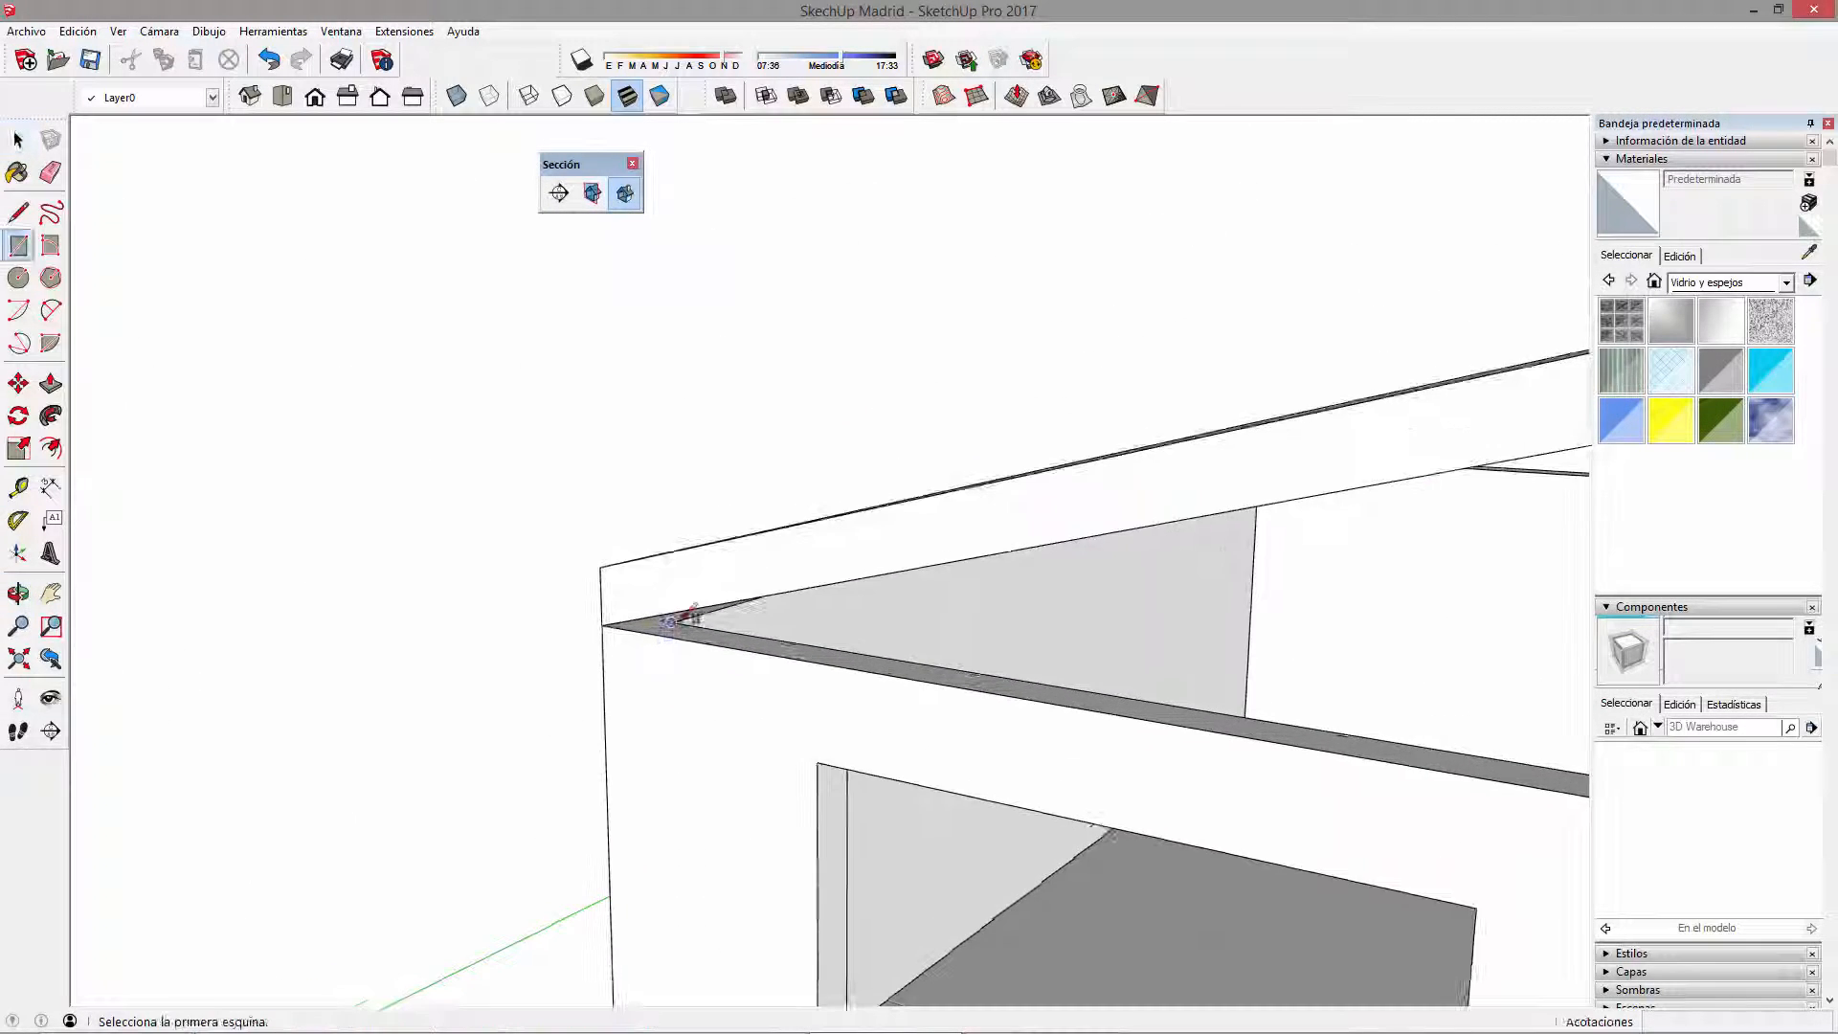
pyautogui.scroll(2, 651, 624)
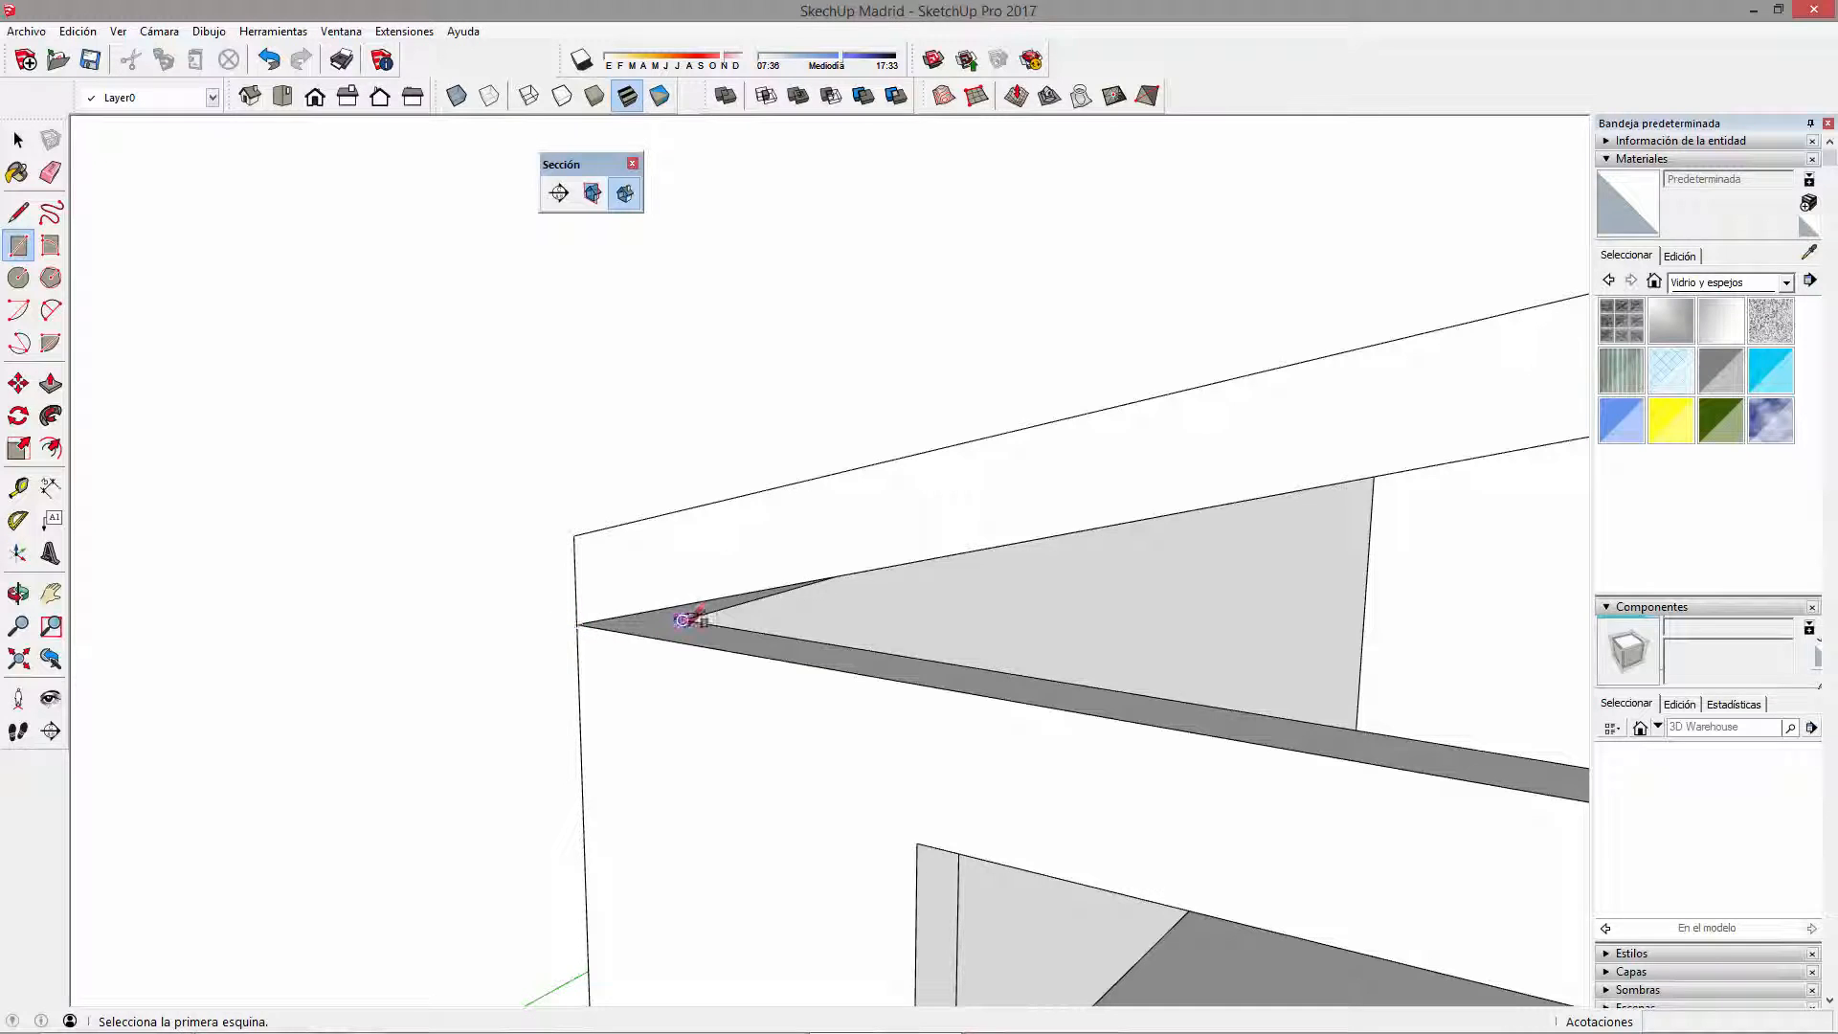
pyautogui.scroll(-6, 820, 670)
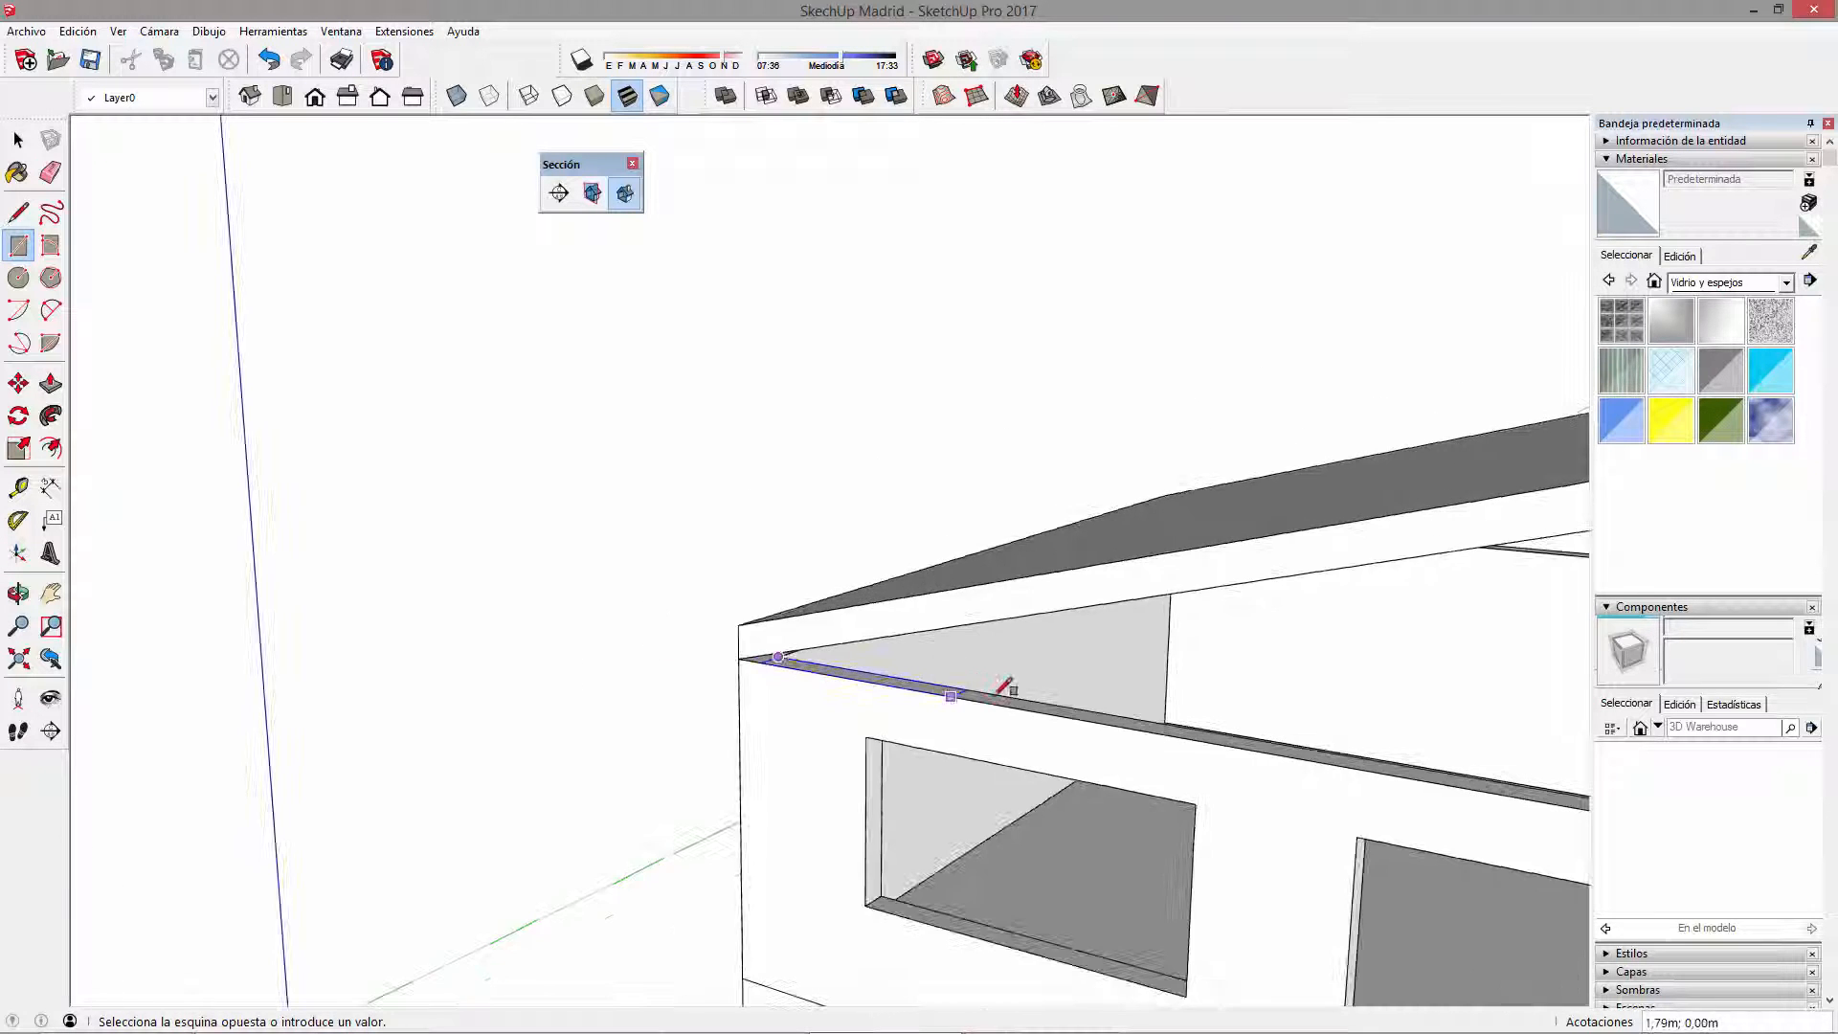
pyautogui.moveTo(1334, 775); pyautogui.dragTo(971, 776, button='middle')
pyautogui.scroll(5, 1254, 630)
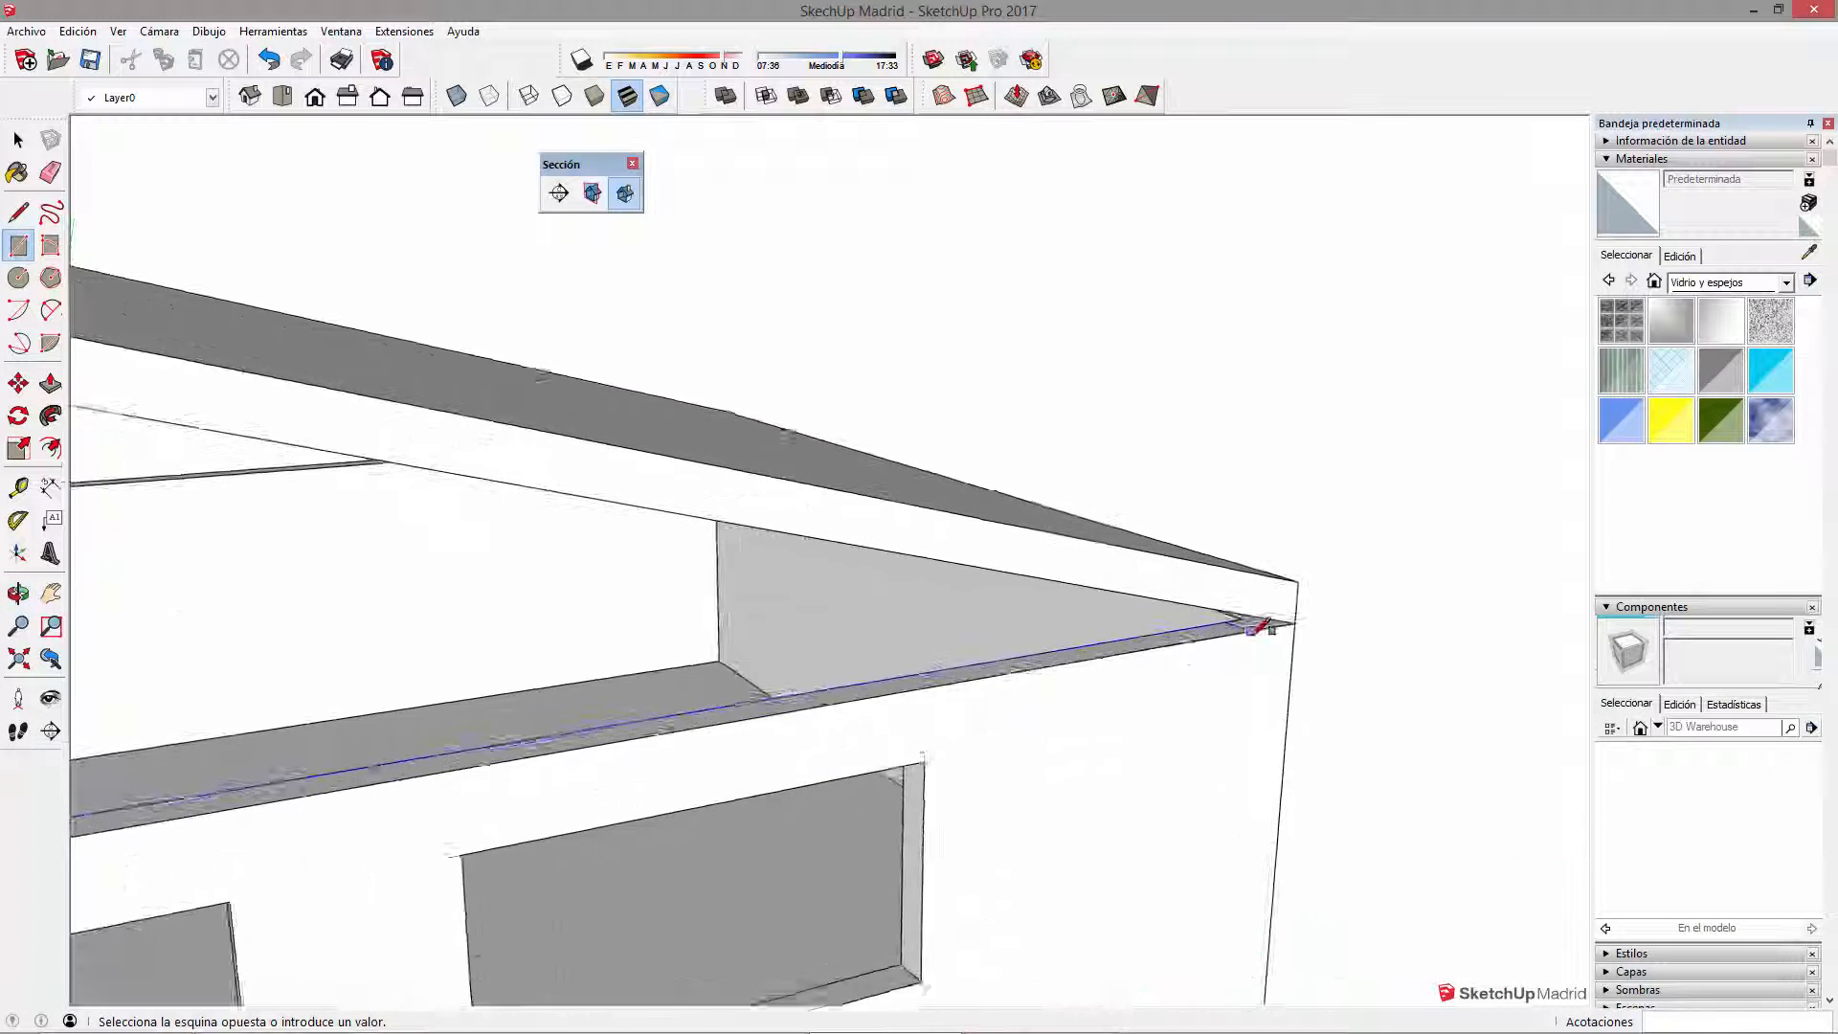
pyautogui.press('space')
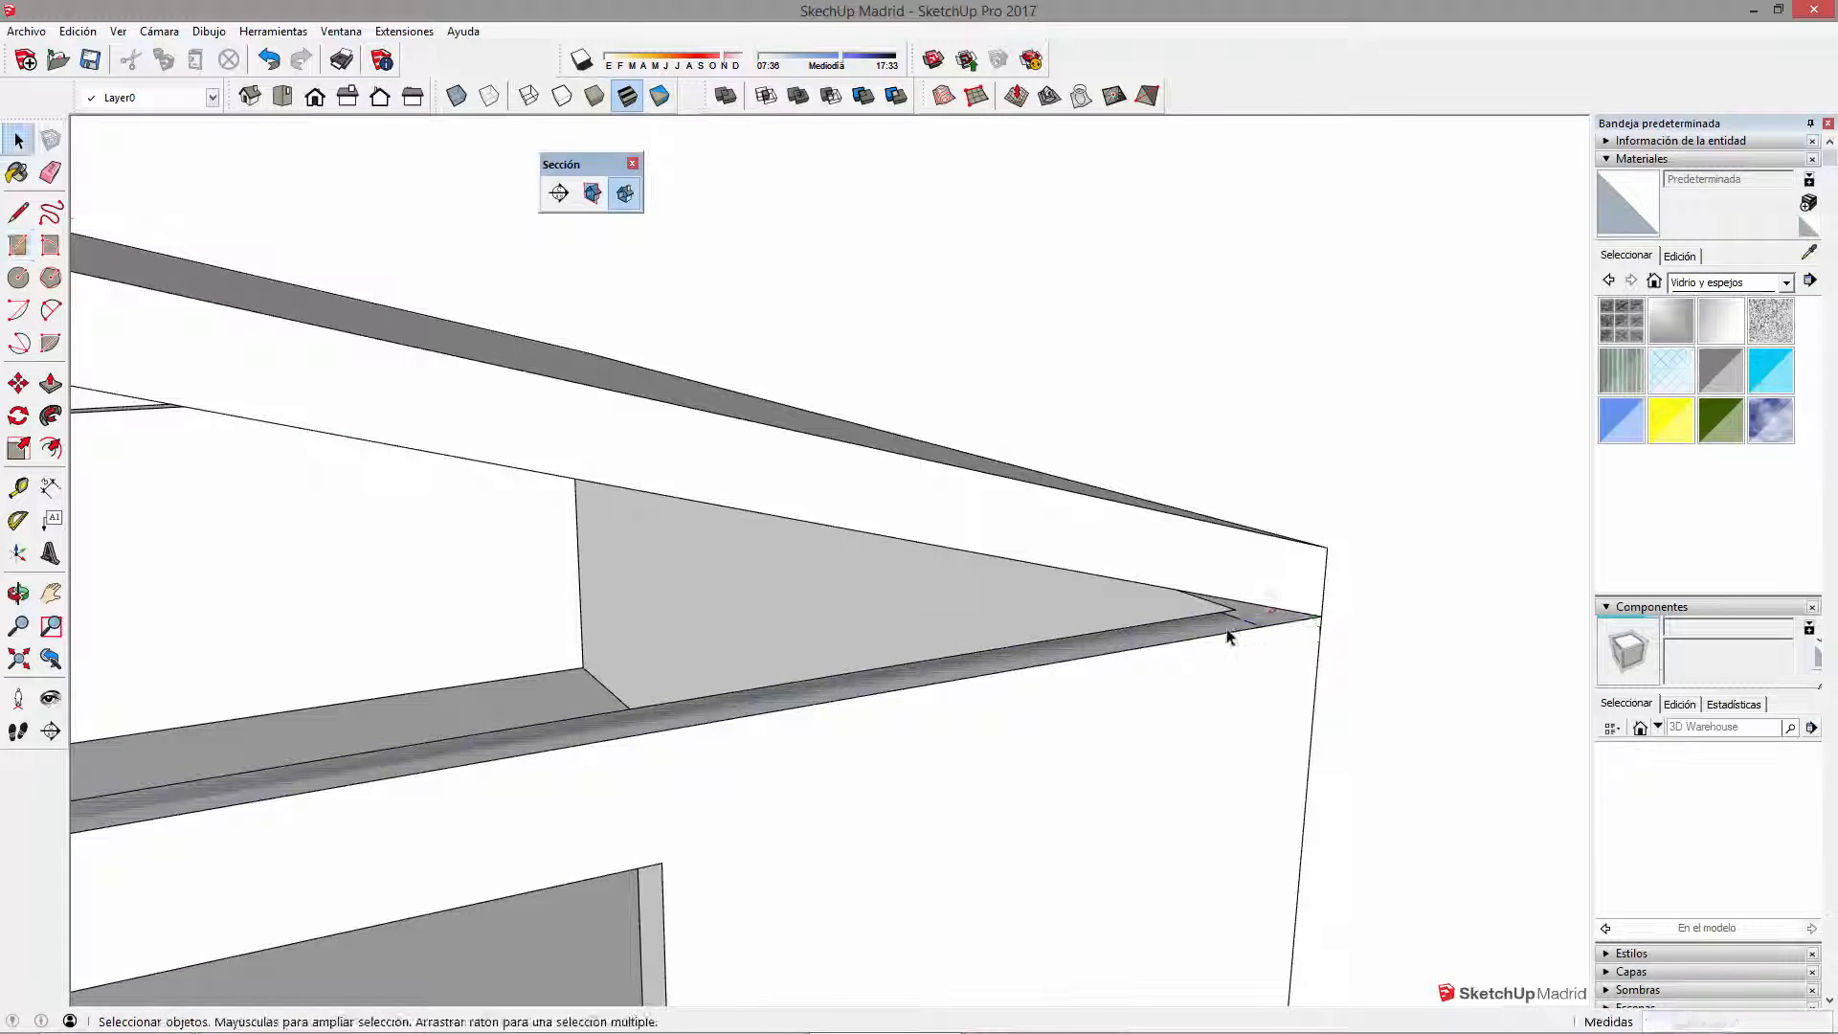
# Step: Pull the rectangle on top of the front wall up about 1.79 m to start the gable wall
pyautogui.press('p')
pyautogui.scroll(-2, 1192, 637)
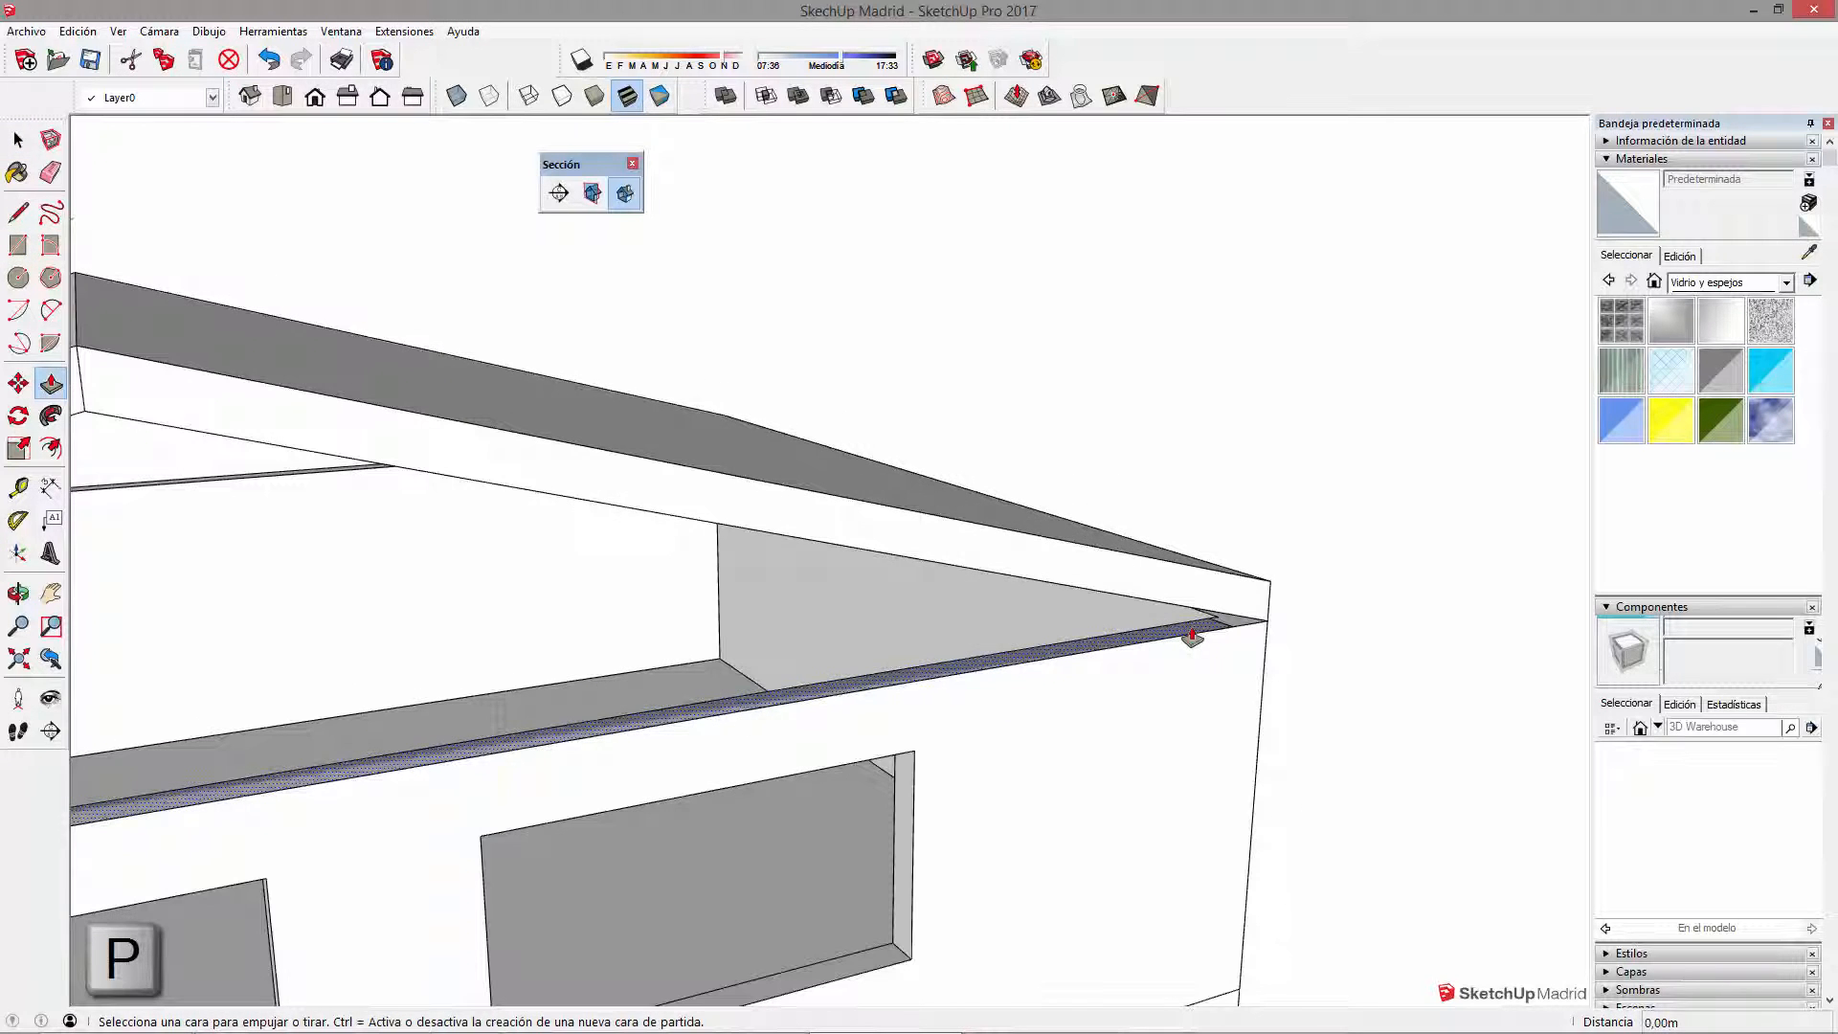
pyautogui.click(1202, 389)
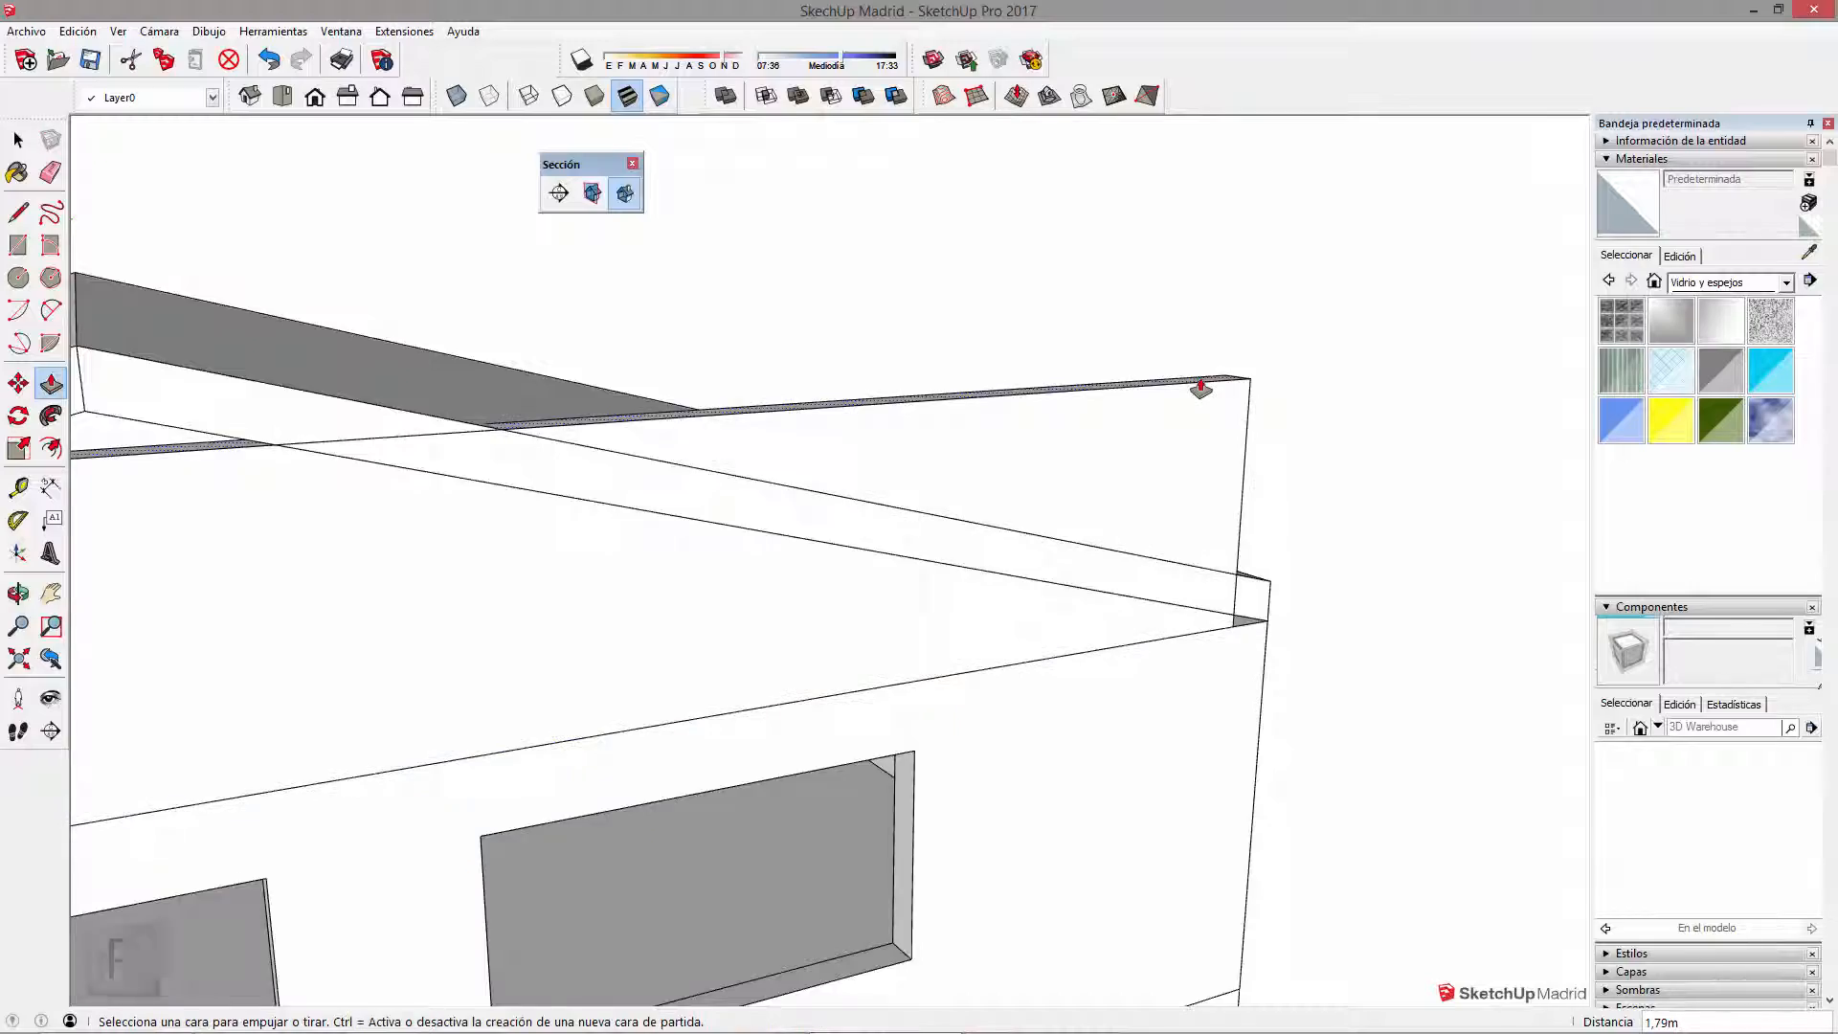
pyautogui.scroll(-5, 1202, 391)
pyautogui.moveTo(878, 587); pyautogui.dragTo(986, 670, button='middle')
# Step: Extend both end faces of the raised gable wall outwards until they meet the building's outer corners
pyautogui.press('space')
pyautogui.click(762, 496)
pyautogui.scroll(3, 706, 672)
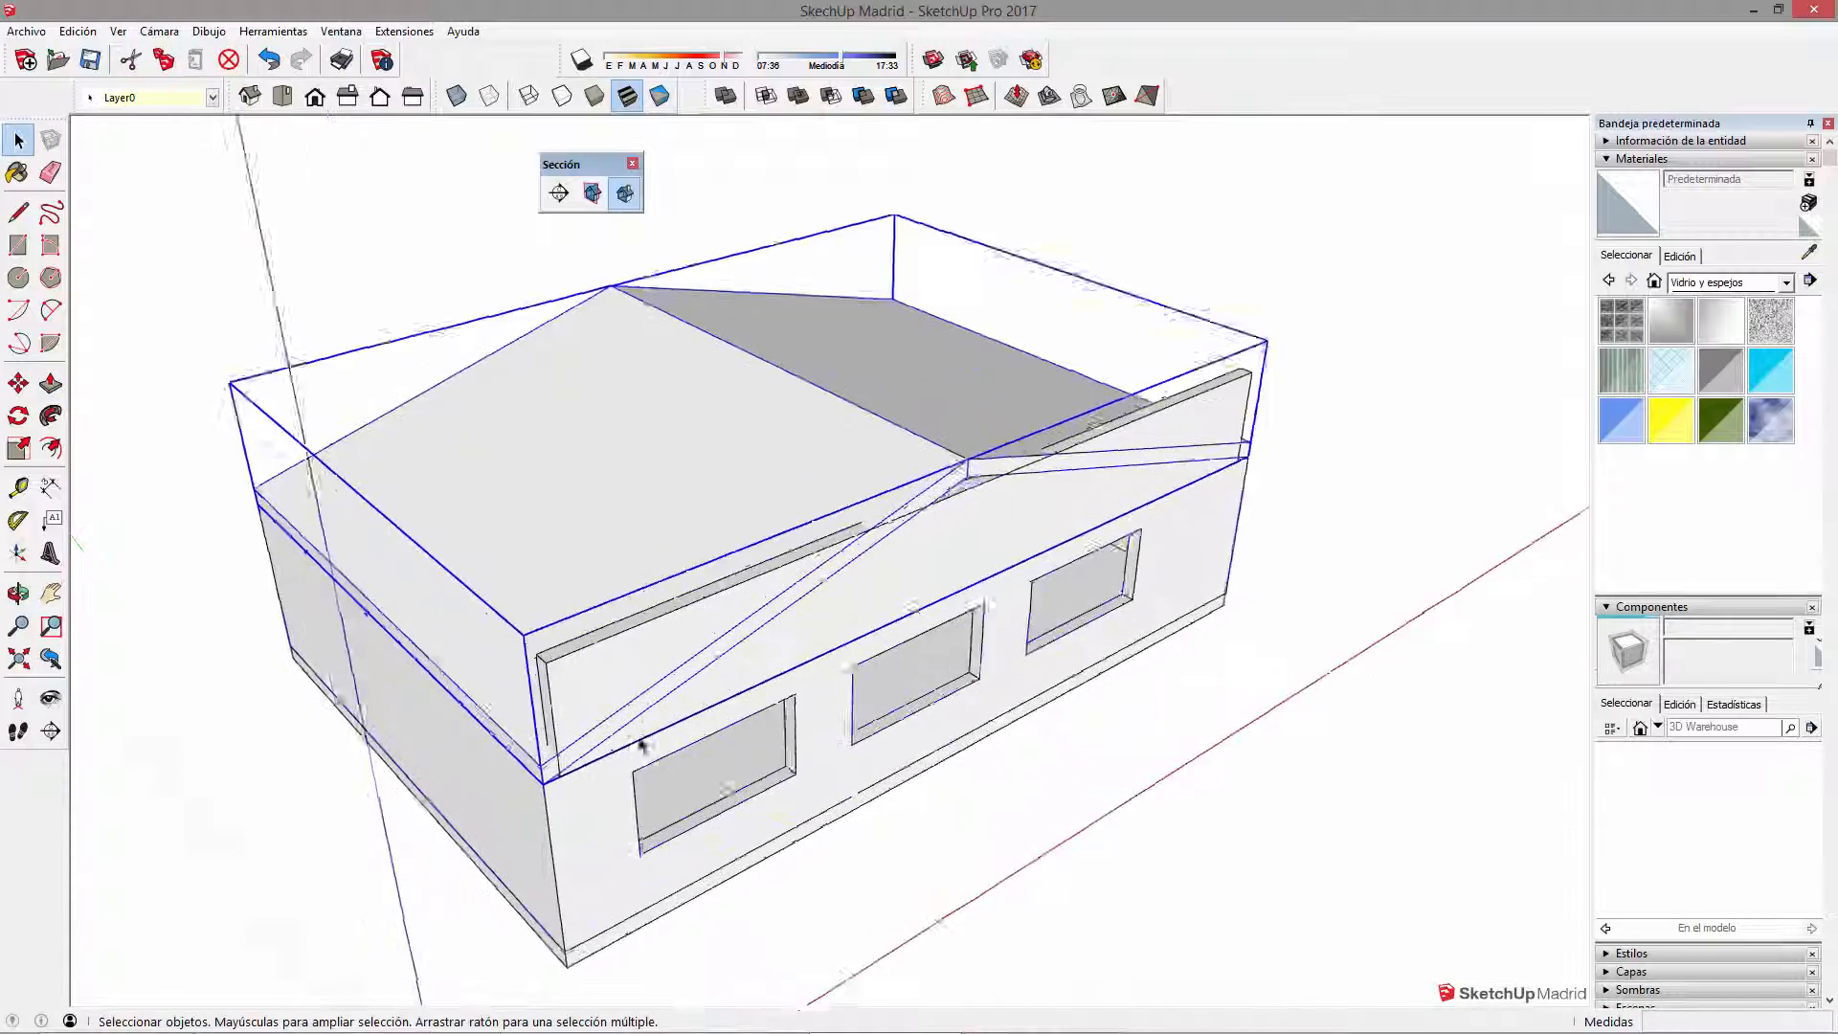
pyautogui.click(633, 748)
pyautogui.click(602, 688)
pyautogui.moveTo(602, 688); pyautogui.dragTo(939, 480, button='middle')
pyautogui.scroll(3, 835, 624)
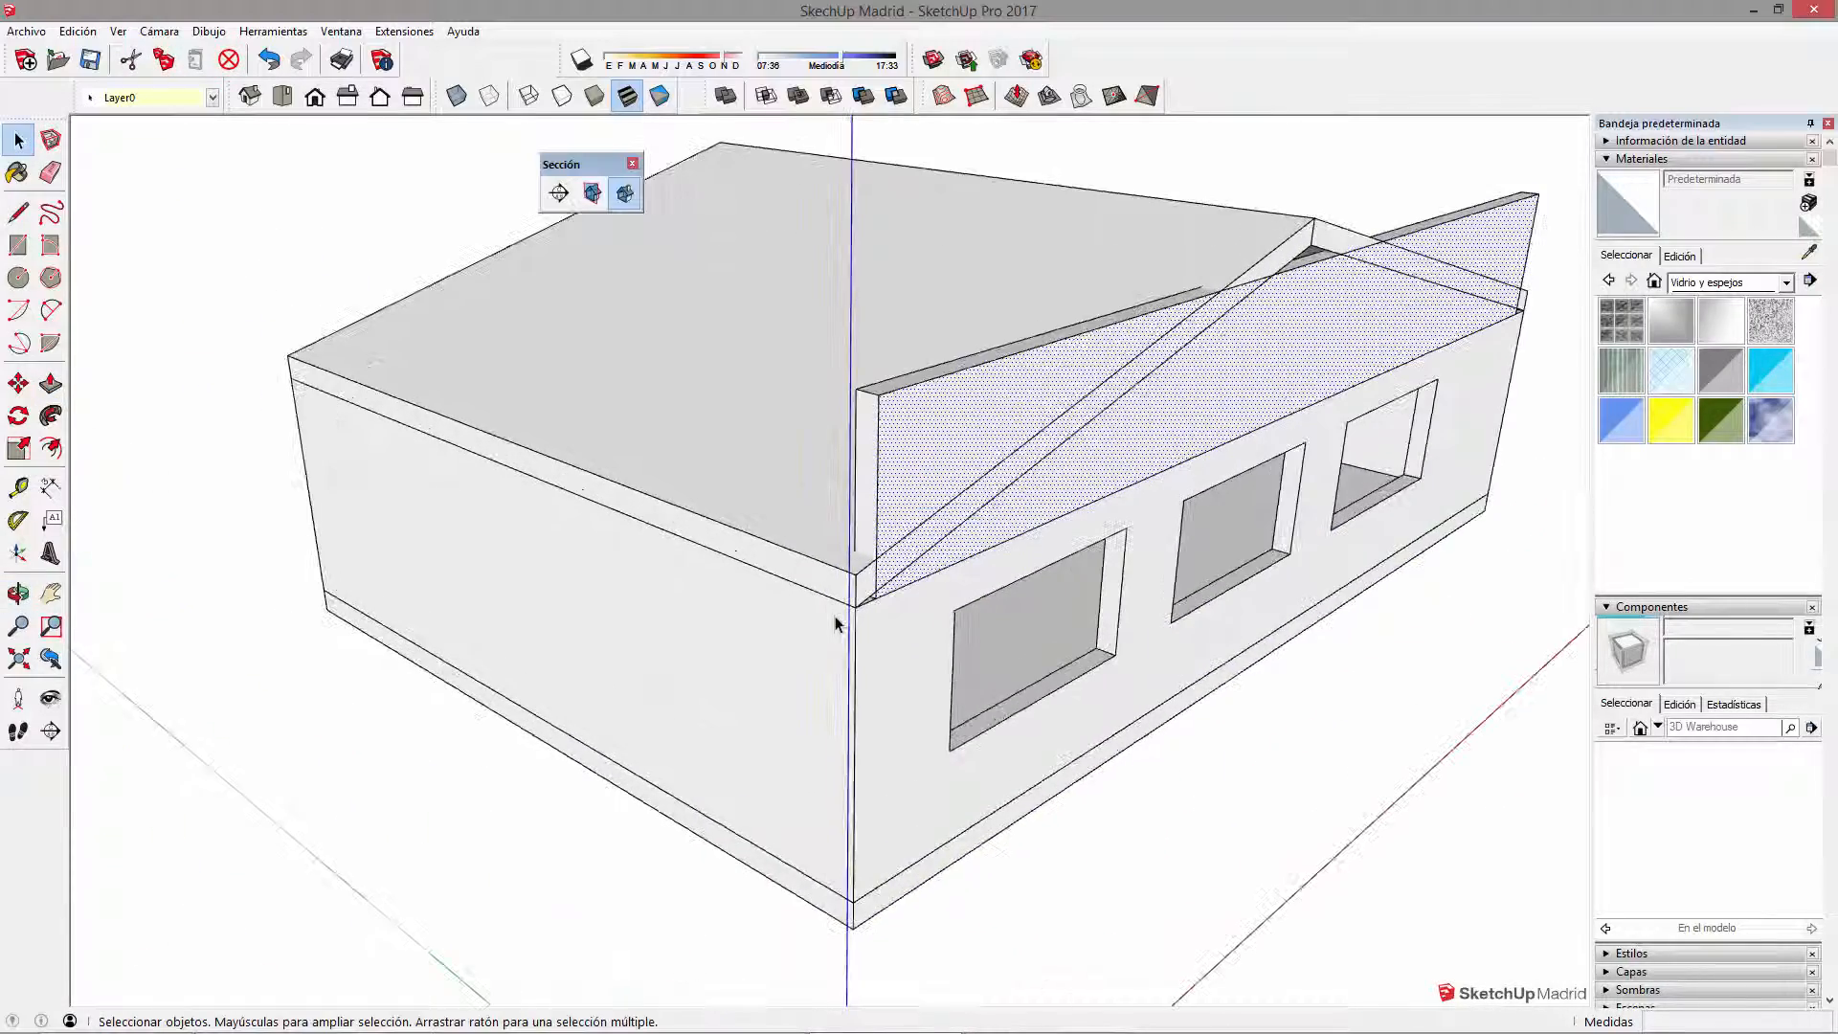
pyautogui.click(870, 515)
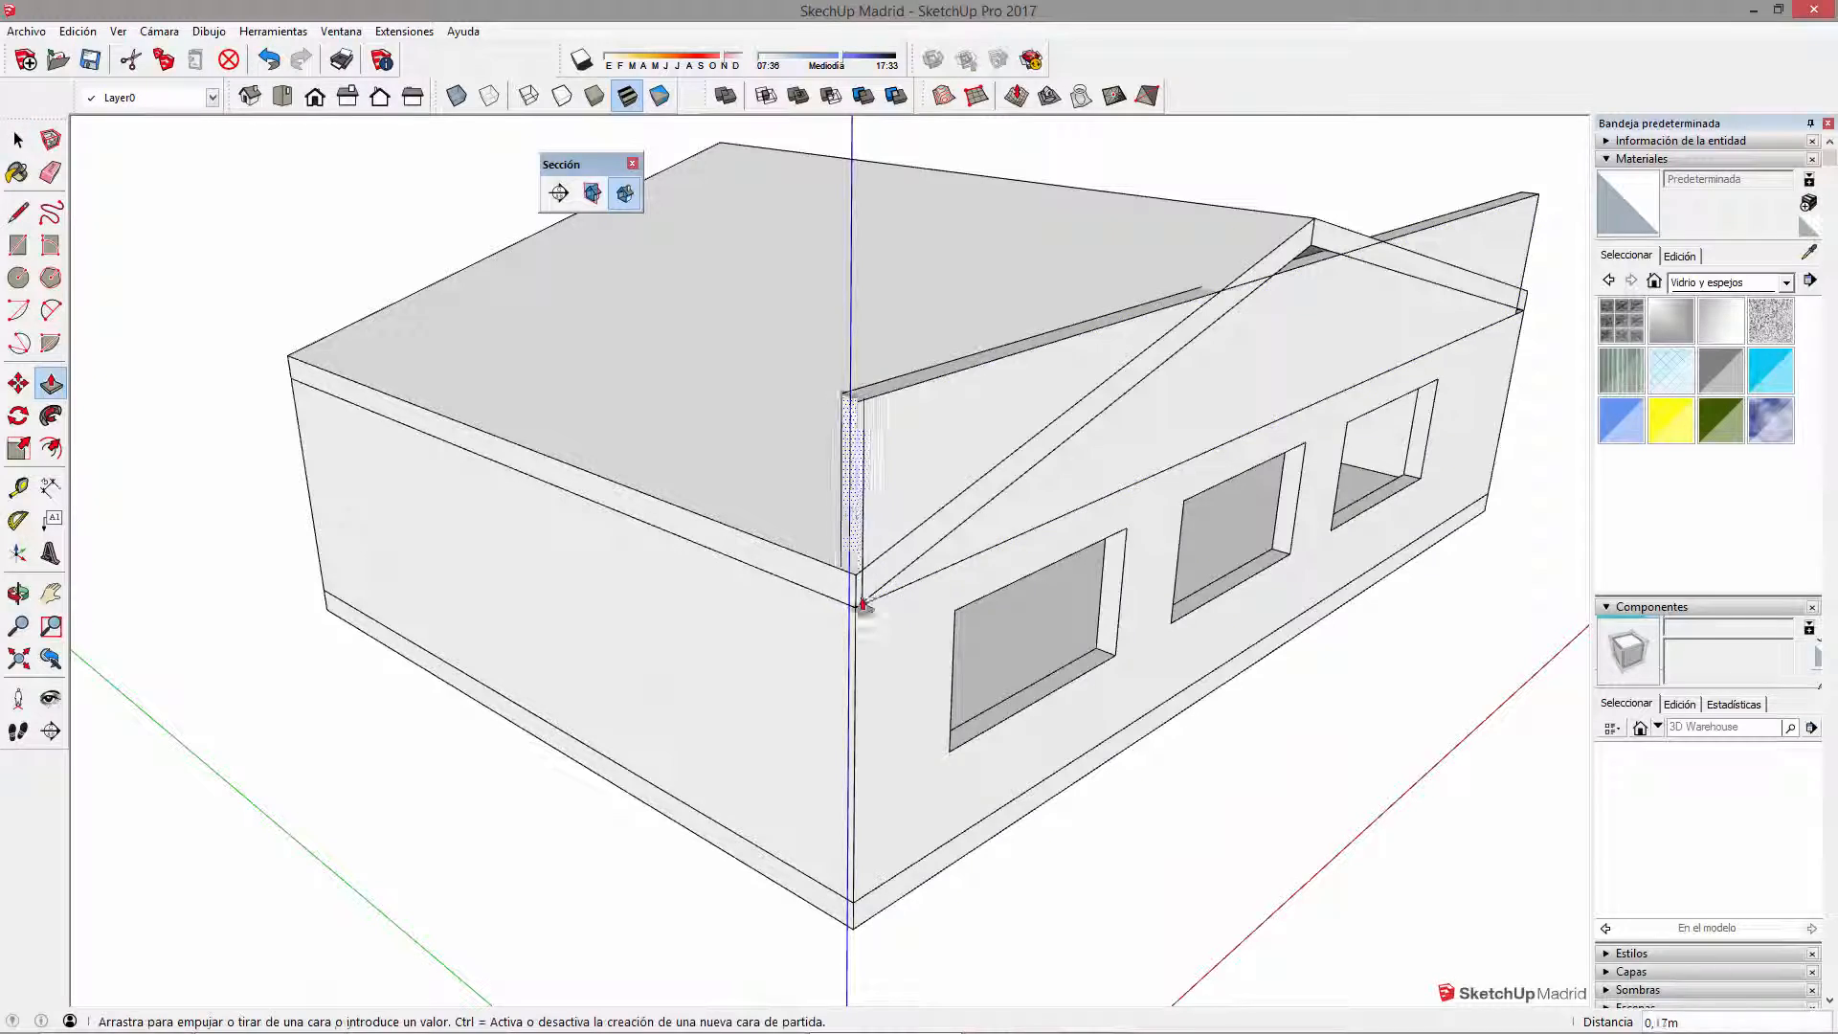
pyautogui.click(858, 651)
pyautogui.moveTo(858, 651); pyautogui.dragTo(1304, 835, button='middle')
pyautogui.scroll(2, 1304, 835)
pyautogui.click(1059, 644)
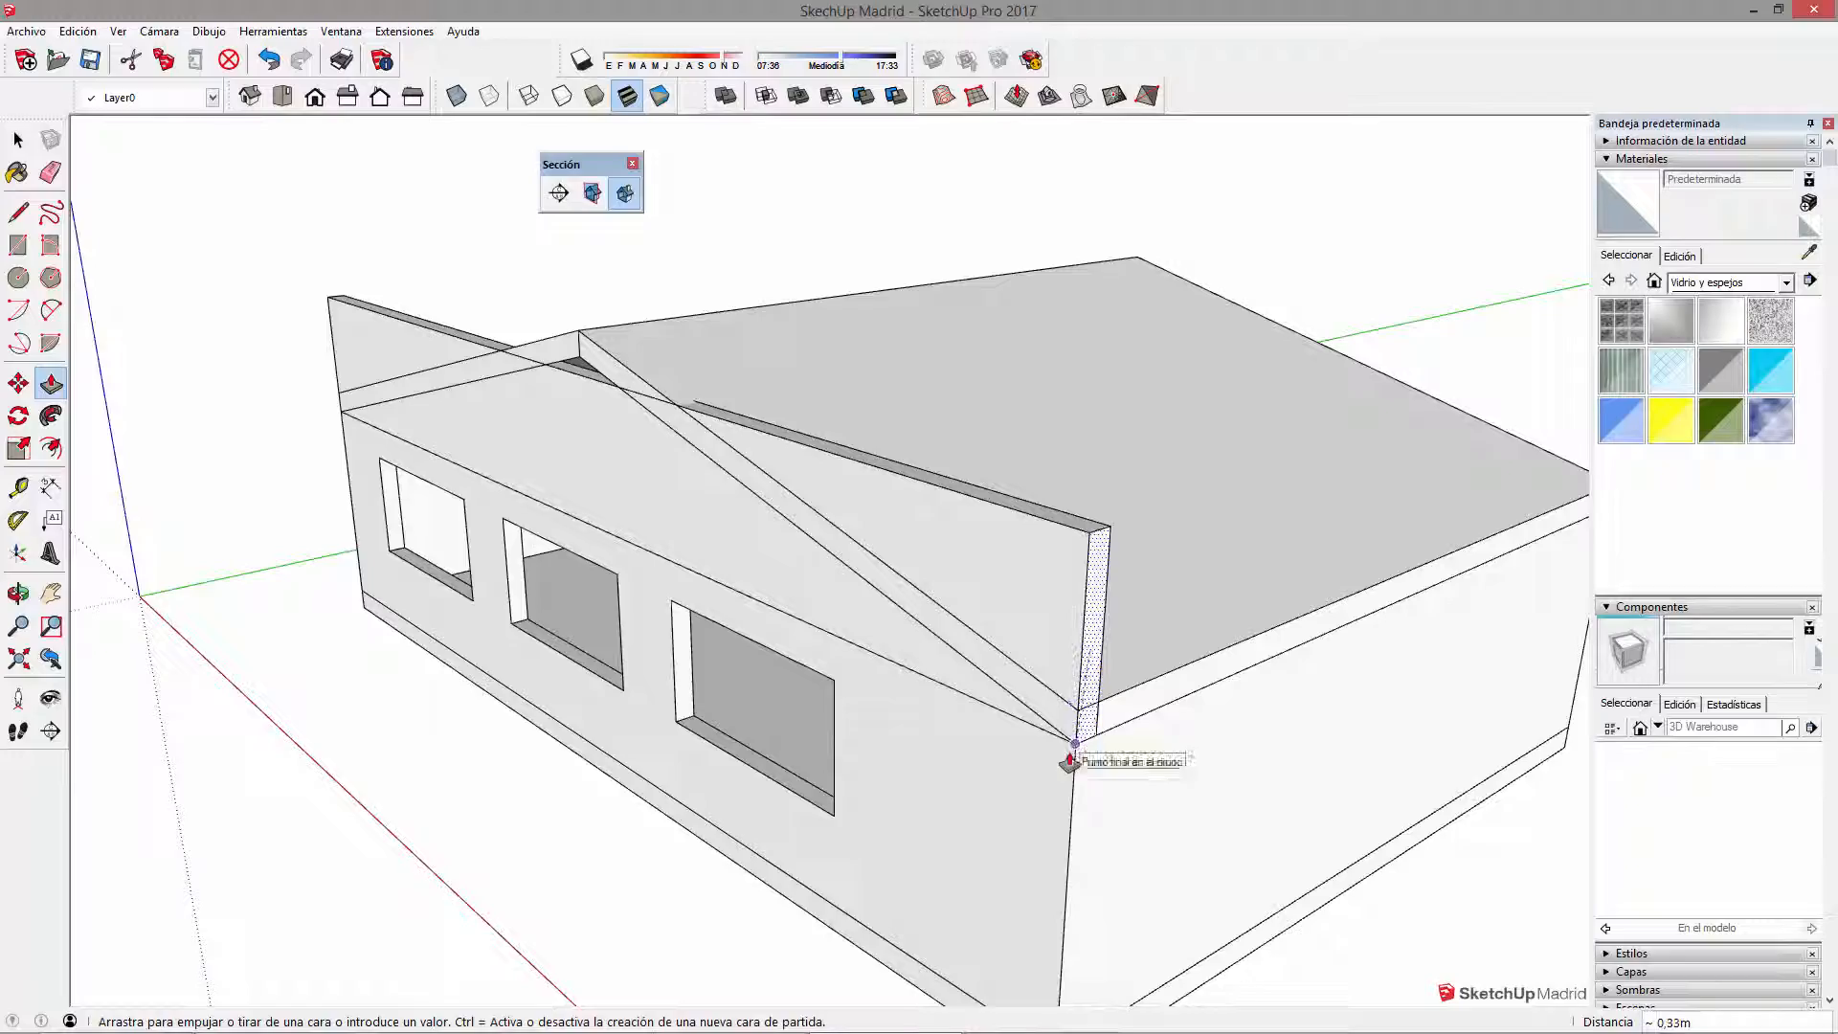
# Step: Pull the gable wall's top face up to the height of the roof ridge
pyautogui.moveTo(562, 492); pyautogui.dragTo(1054, 582, button='middle')
pyautogui.click(788, 538)
pyautogui.scroll(-2, 1067, 616)
pyautogui.scroll(2, 1054, 586)
pyautogui.press('space')
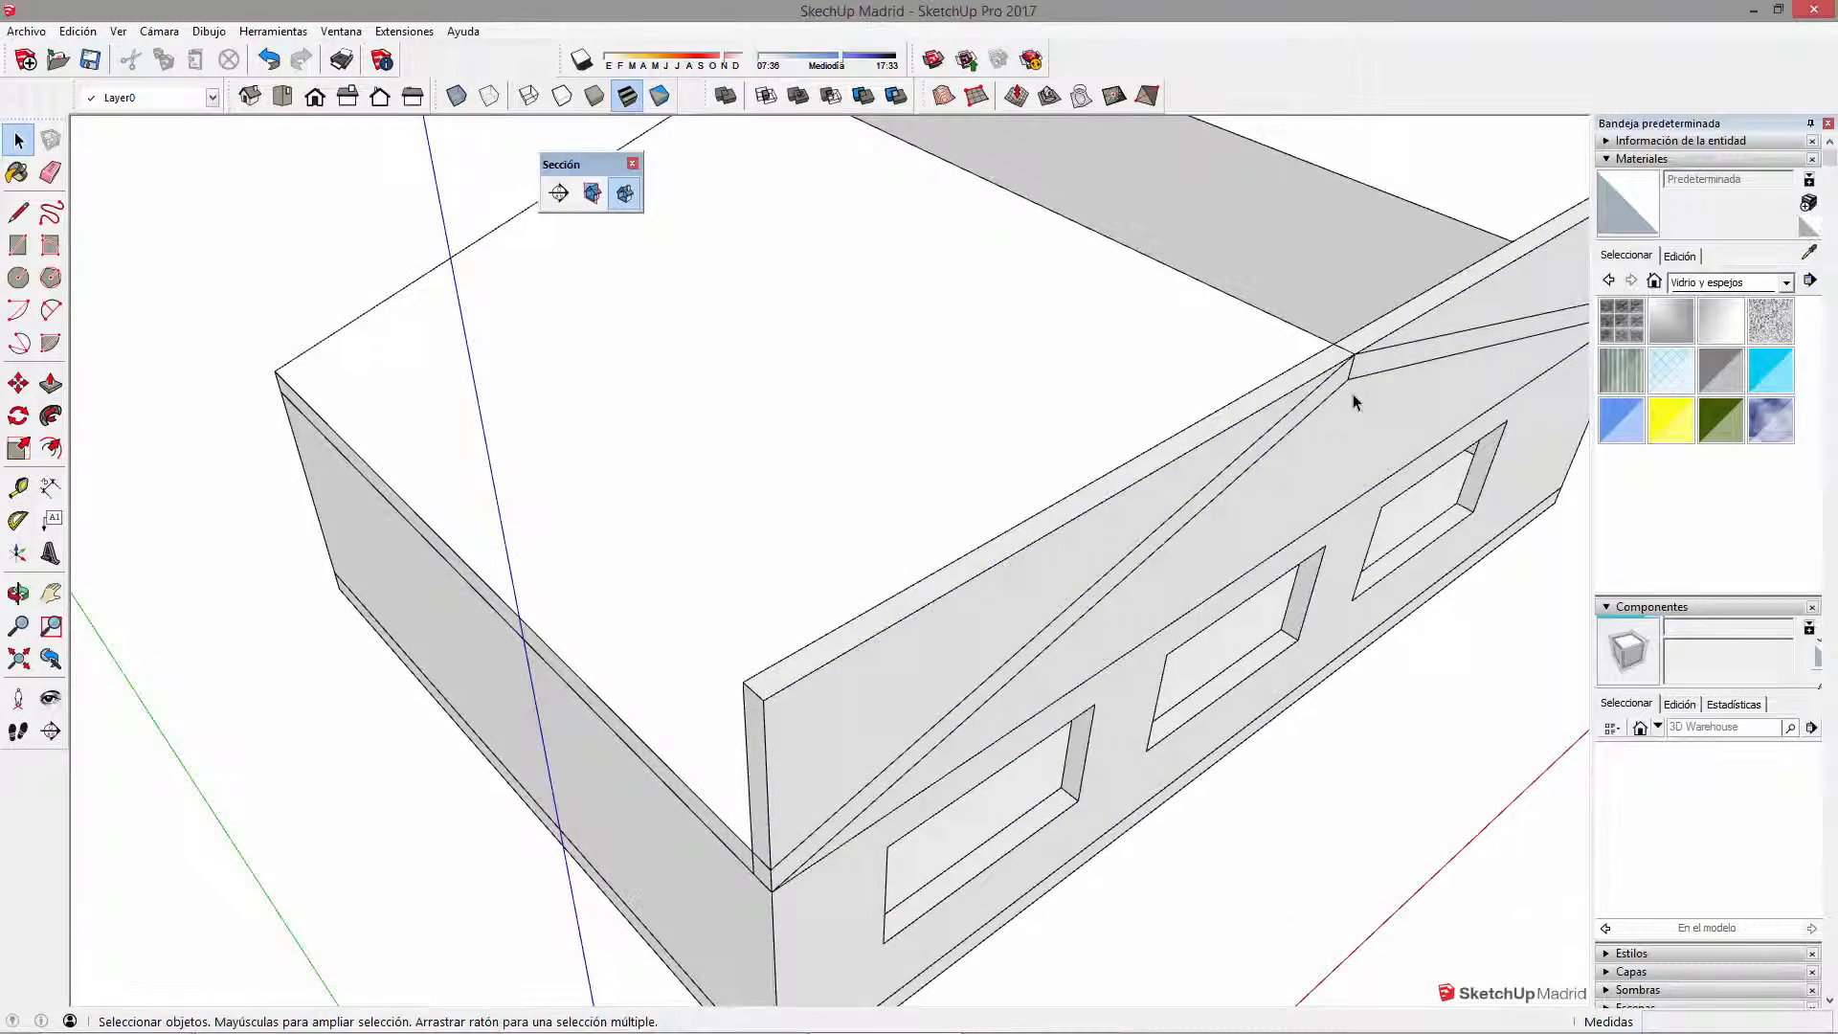
# Step: Draw a line across the gable wall's top face at the roof ridge to split it in two
pyautogui.moveTo(1355, 402); pyautogui.dragTo(1087, 492, button='middle')
pyautogui.scroll(2, 1025, 508)
pyautogui.press('l')
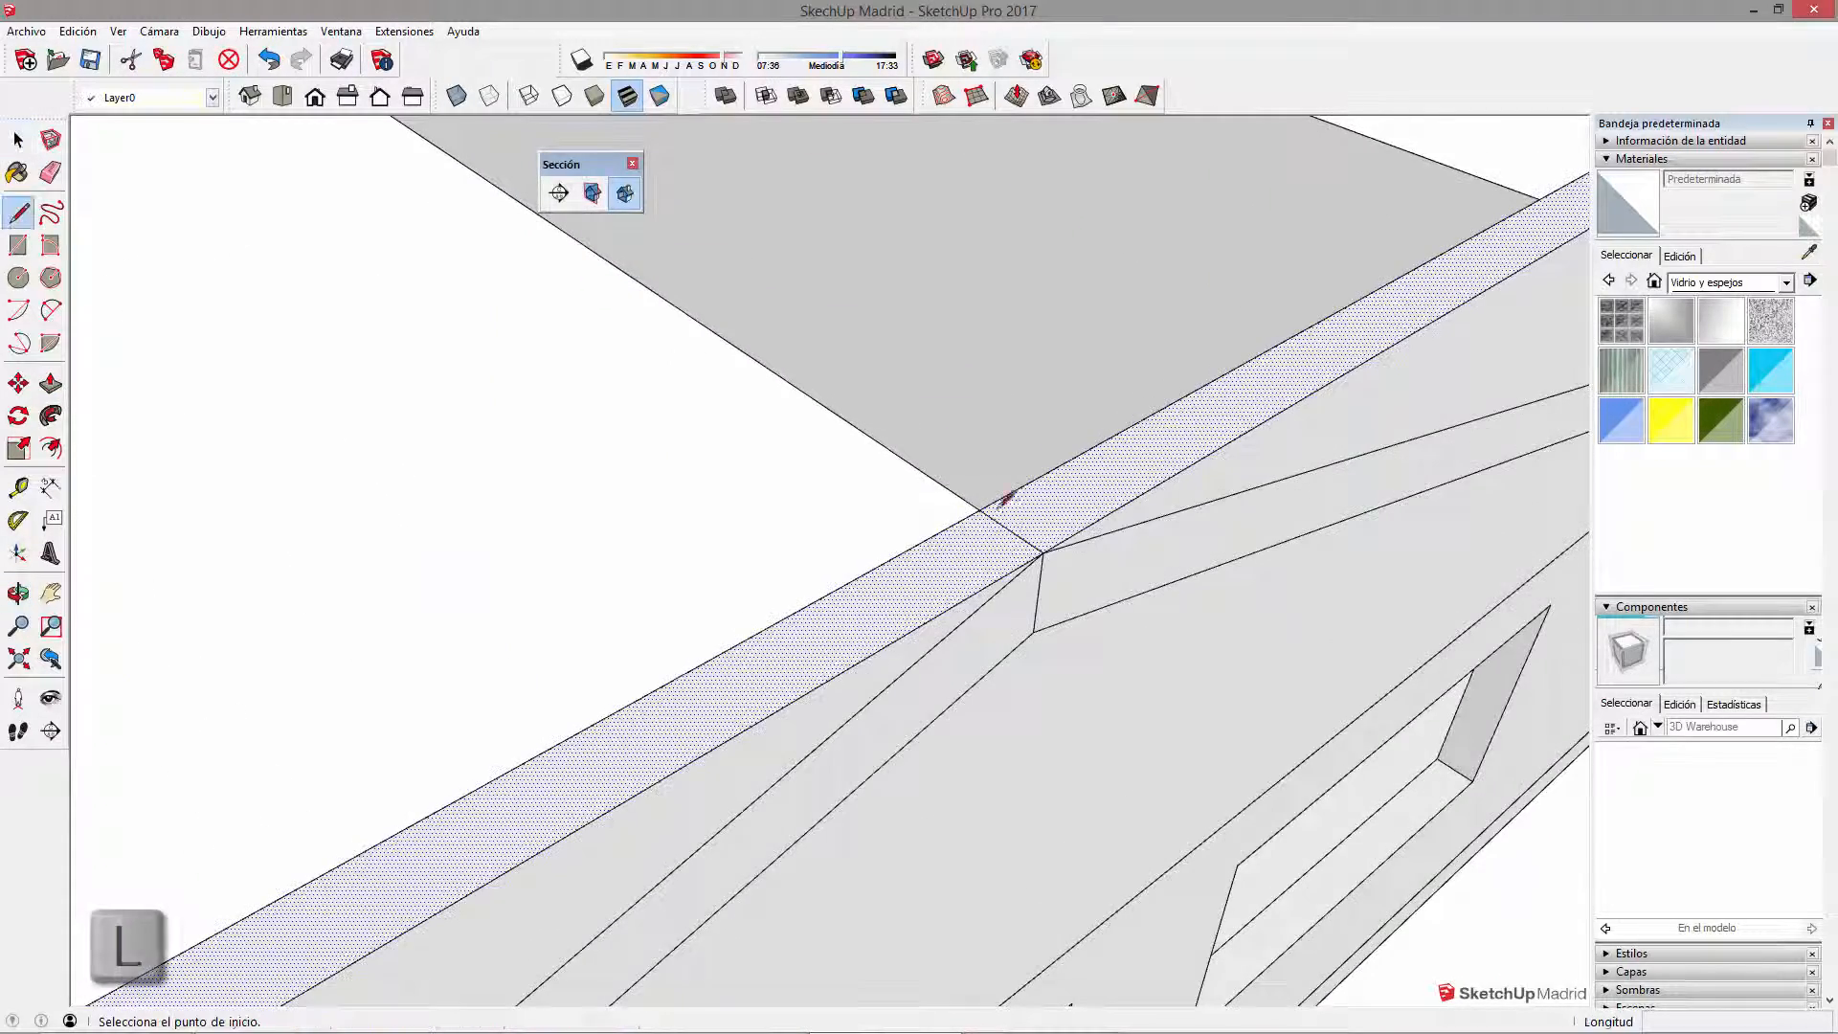
pyautogui.scroll(2, 990, 504)
pyautogui.click(1062, 571)
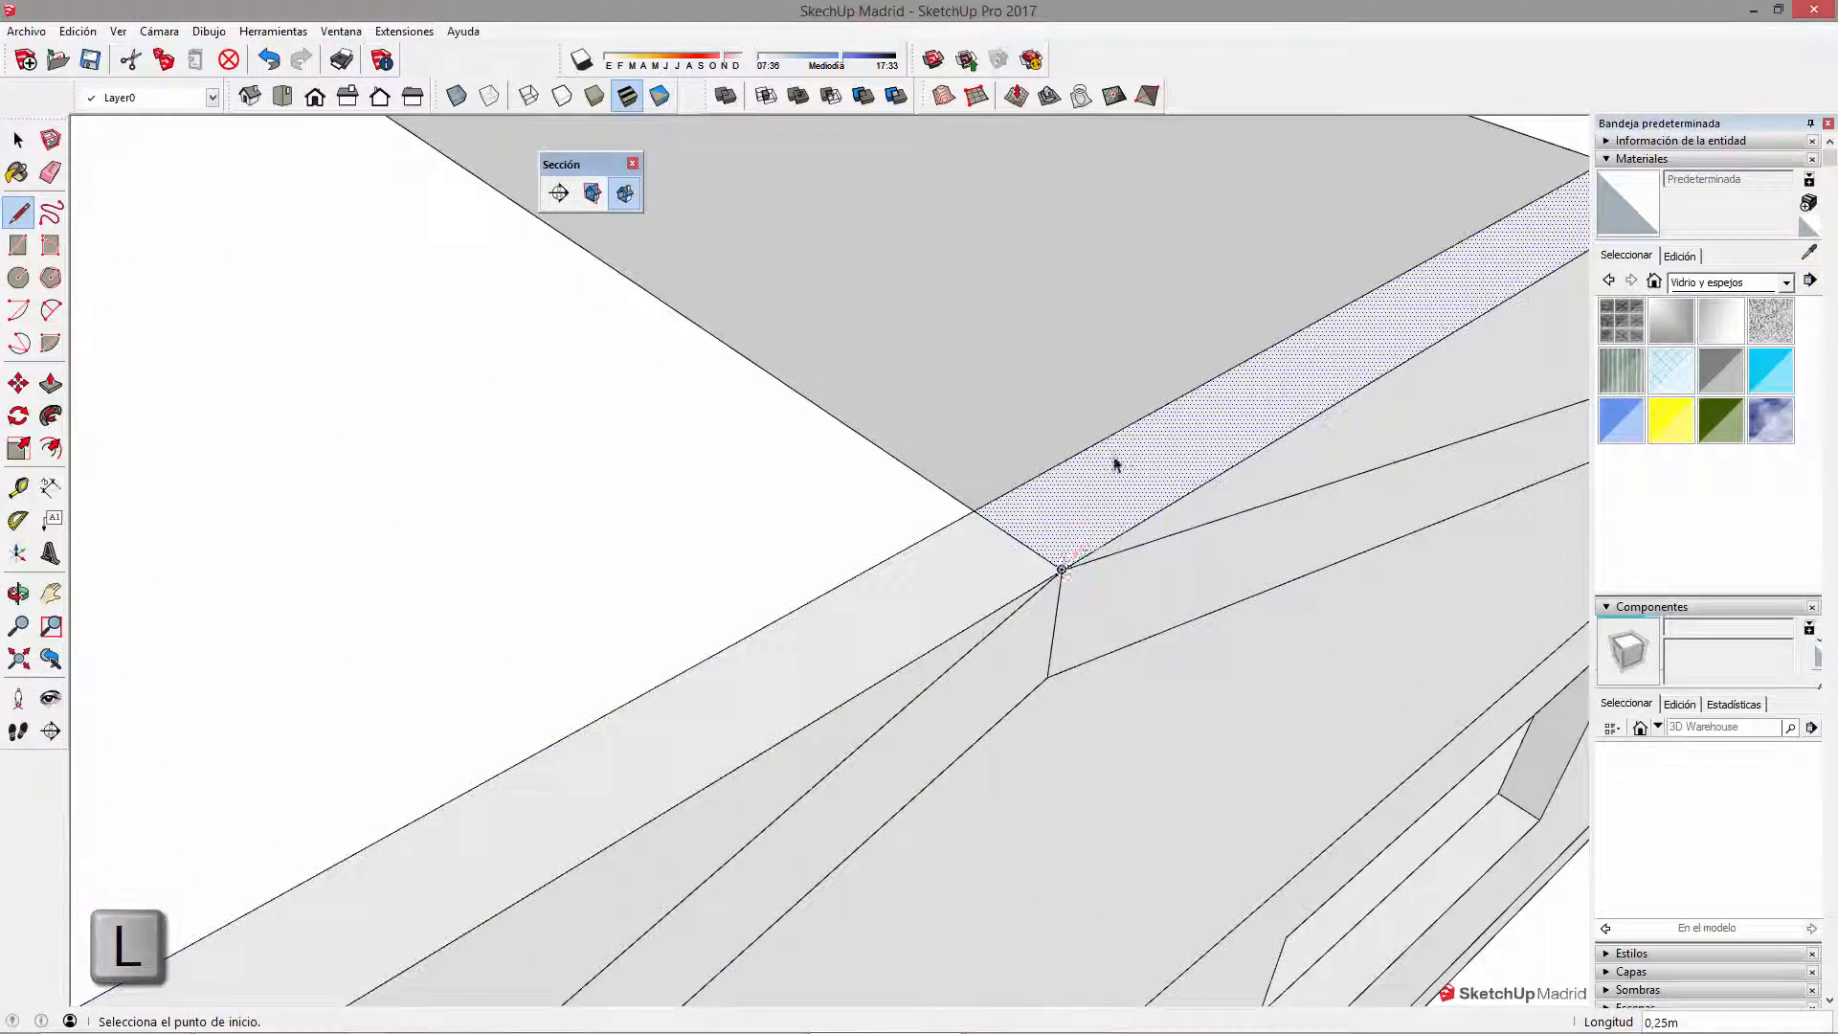
pyautogui.scroll(-3, 1127, 459)
pyautogui.press('space')
# Step: Move the end edge of one top half 2.31 m down the blue axis to the roof's lower corner
pyautogui.scroll(-3, 1129, 459)
pyautogui.click(1086, 493)
pyautogui.scroll(-5, 1133, 491)
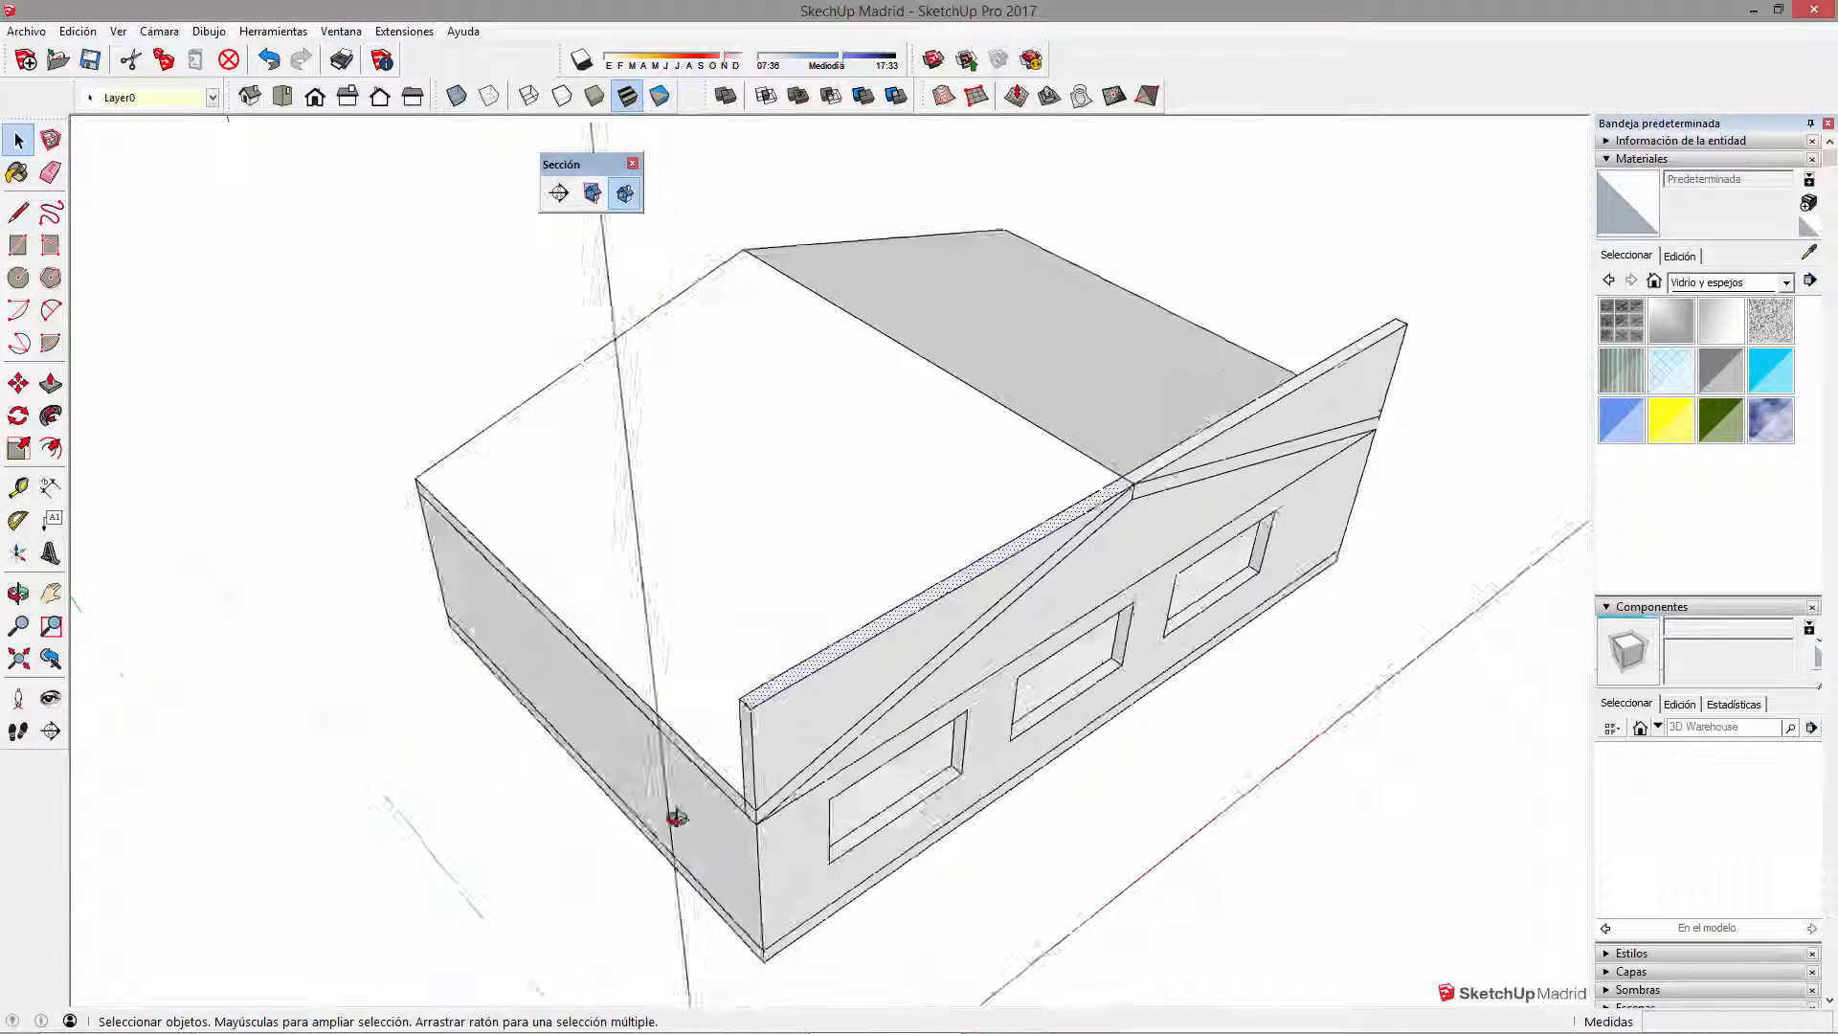
pyautogui.scroll(3, 783, 693)
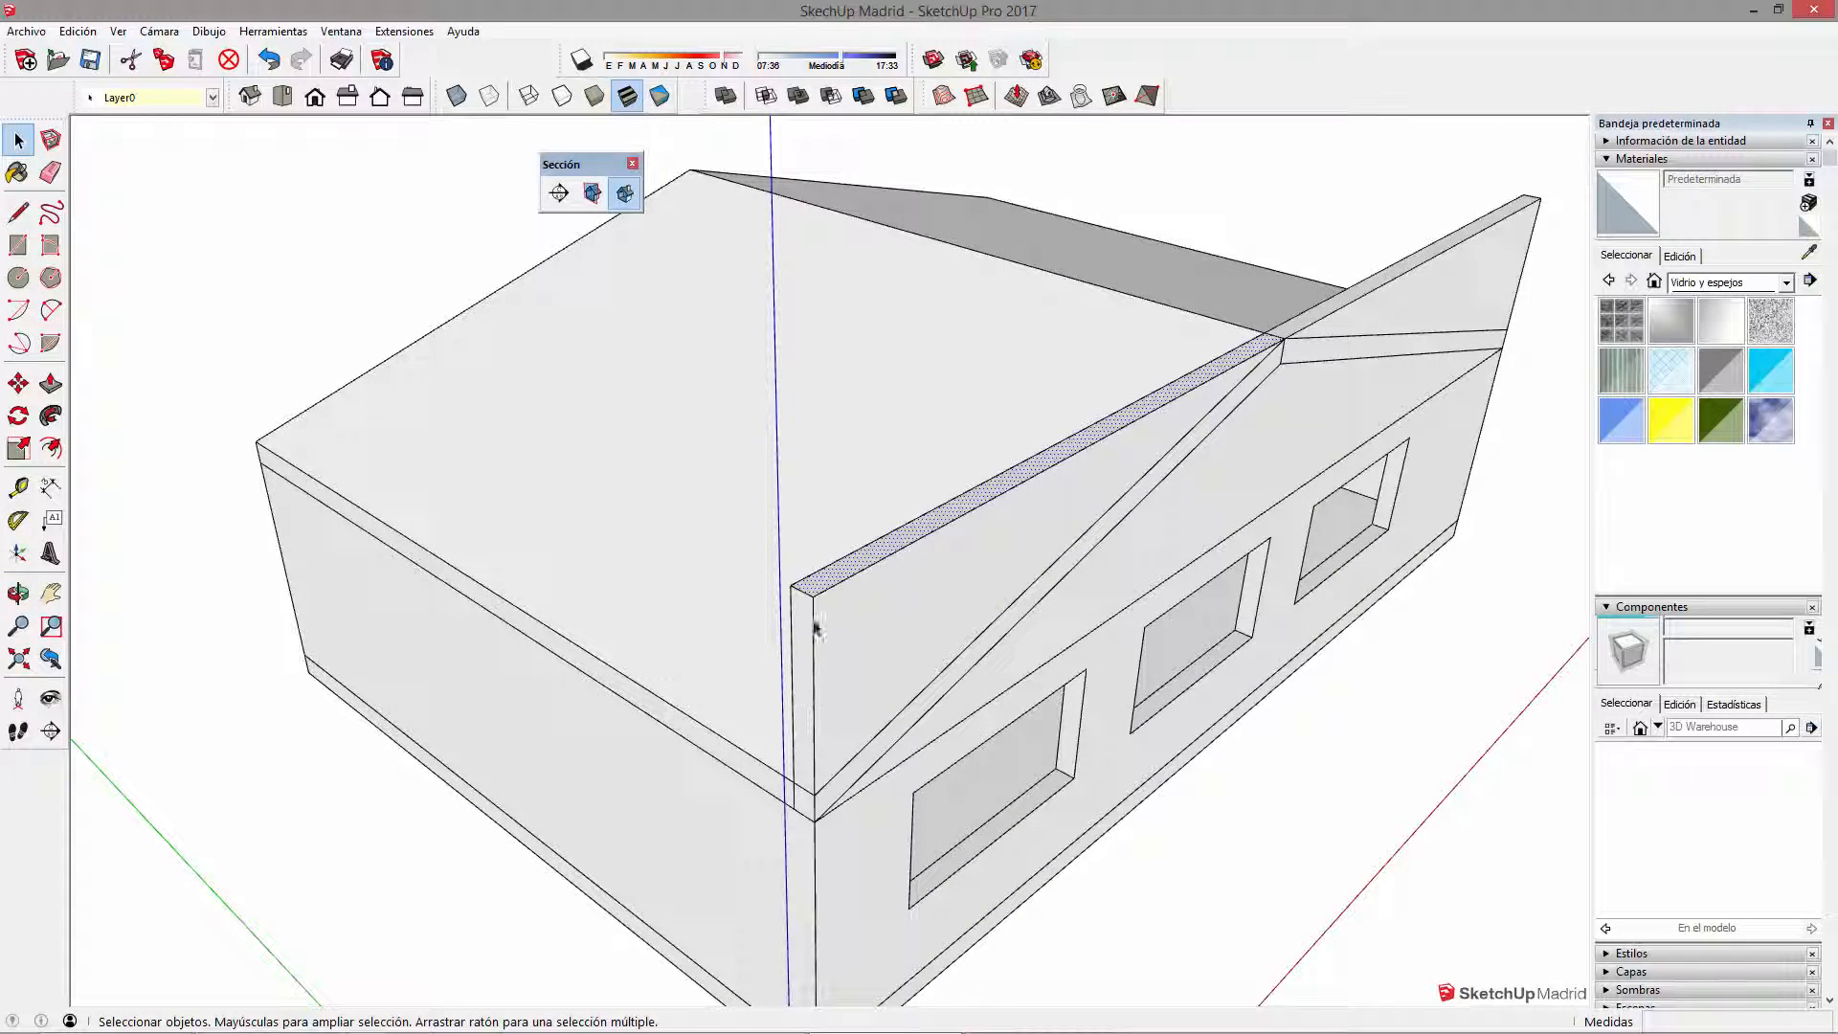
pyautogui.press('m')
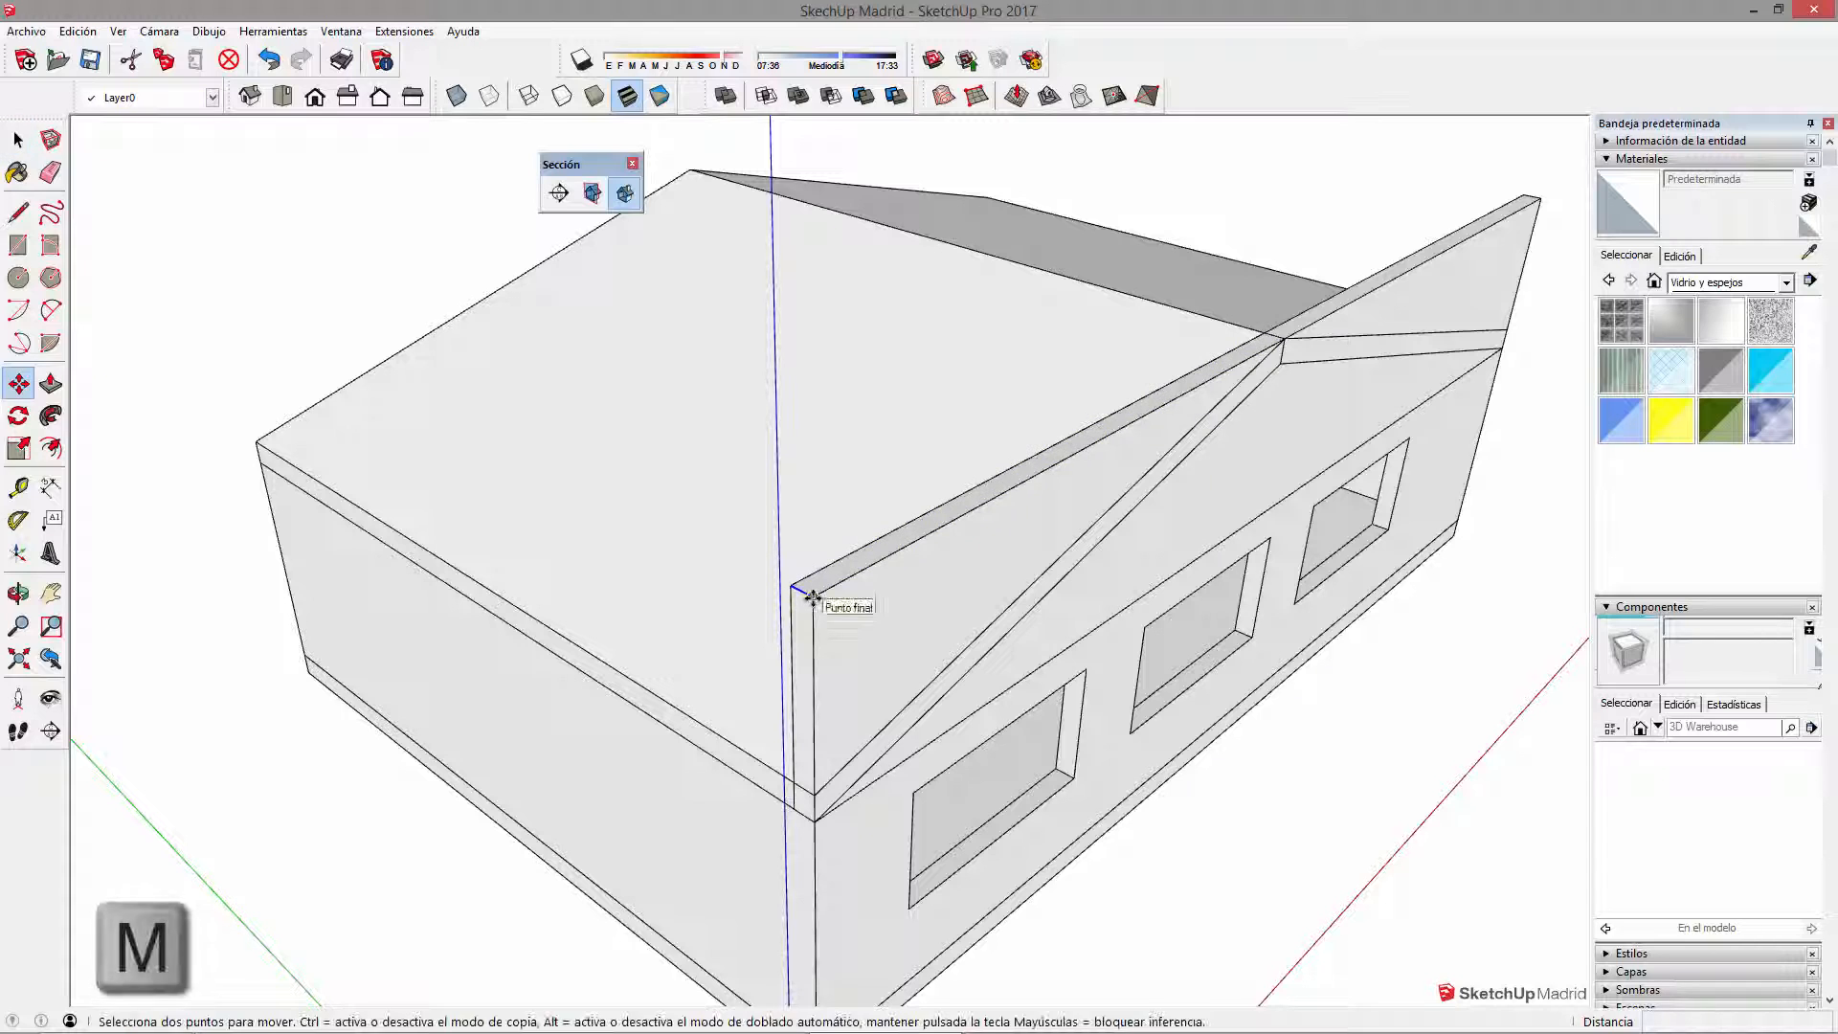
pyautogui.click(812, 615)
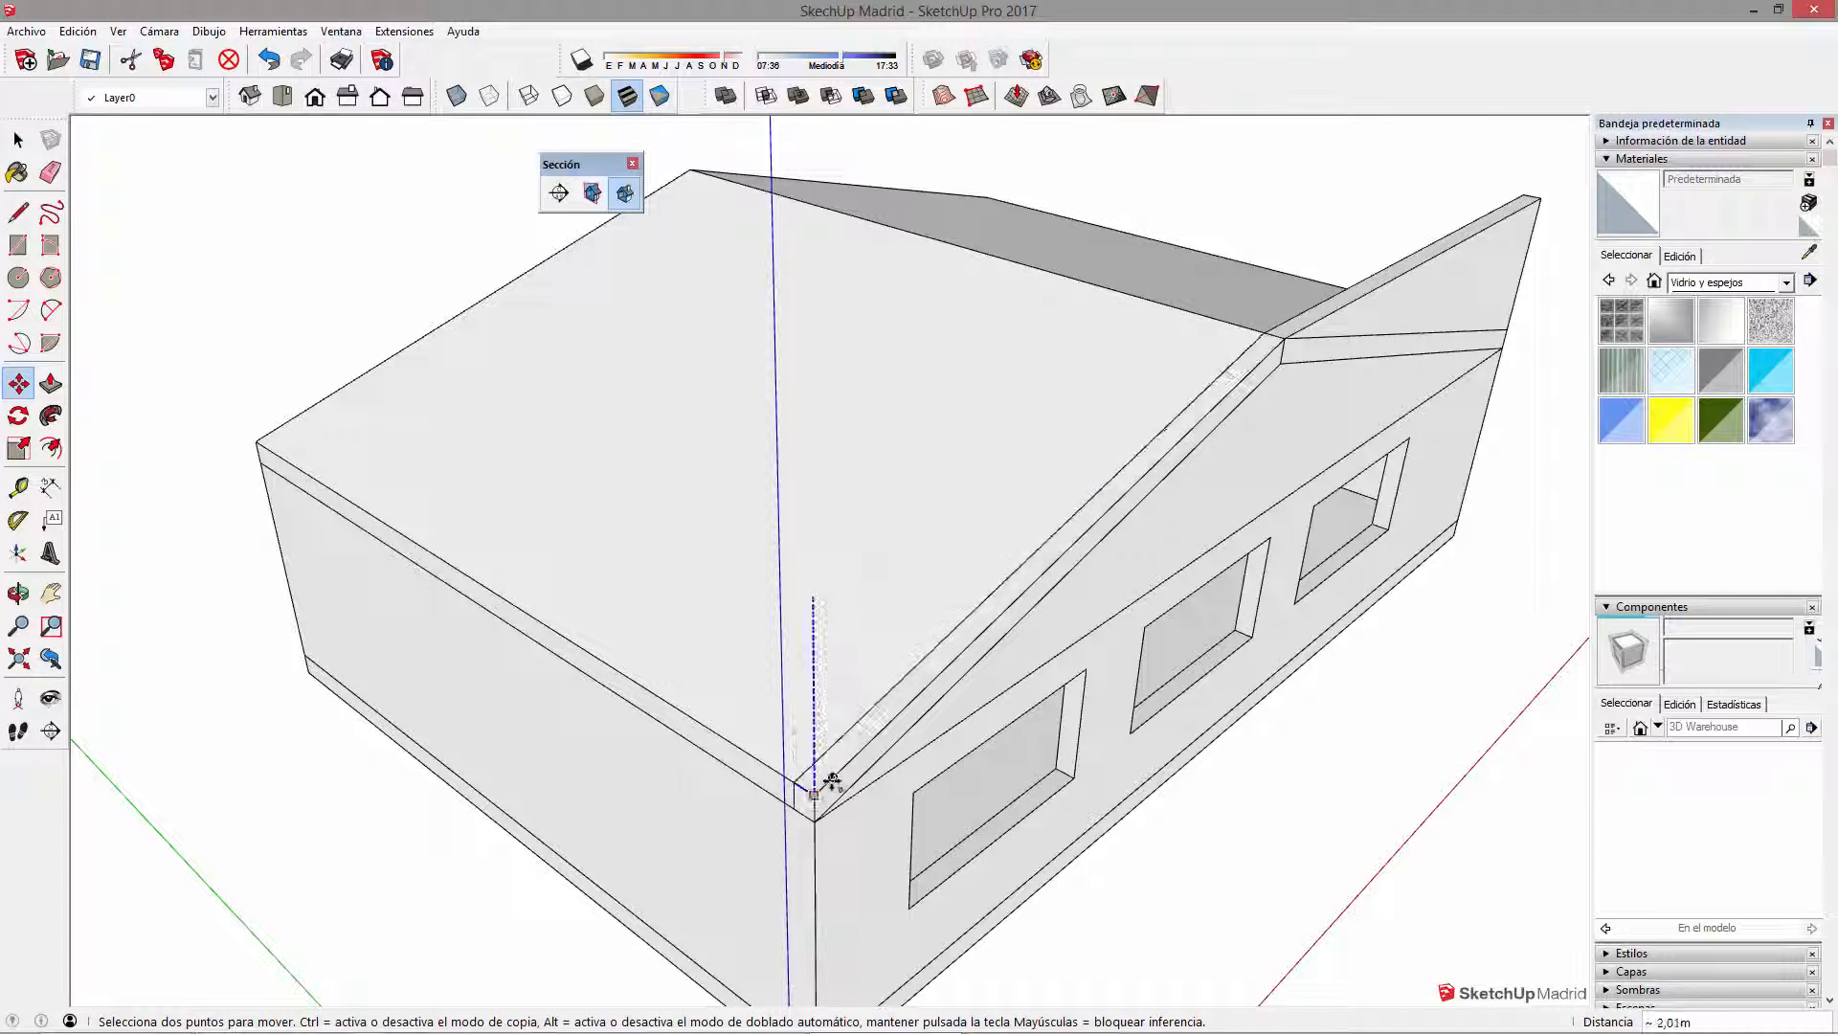
pyautogui.scroll(3, 817, 814)
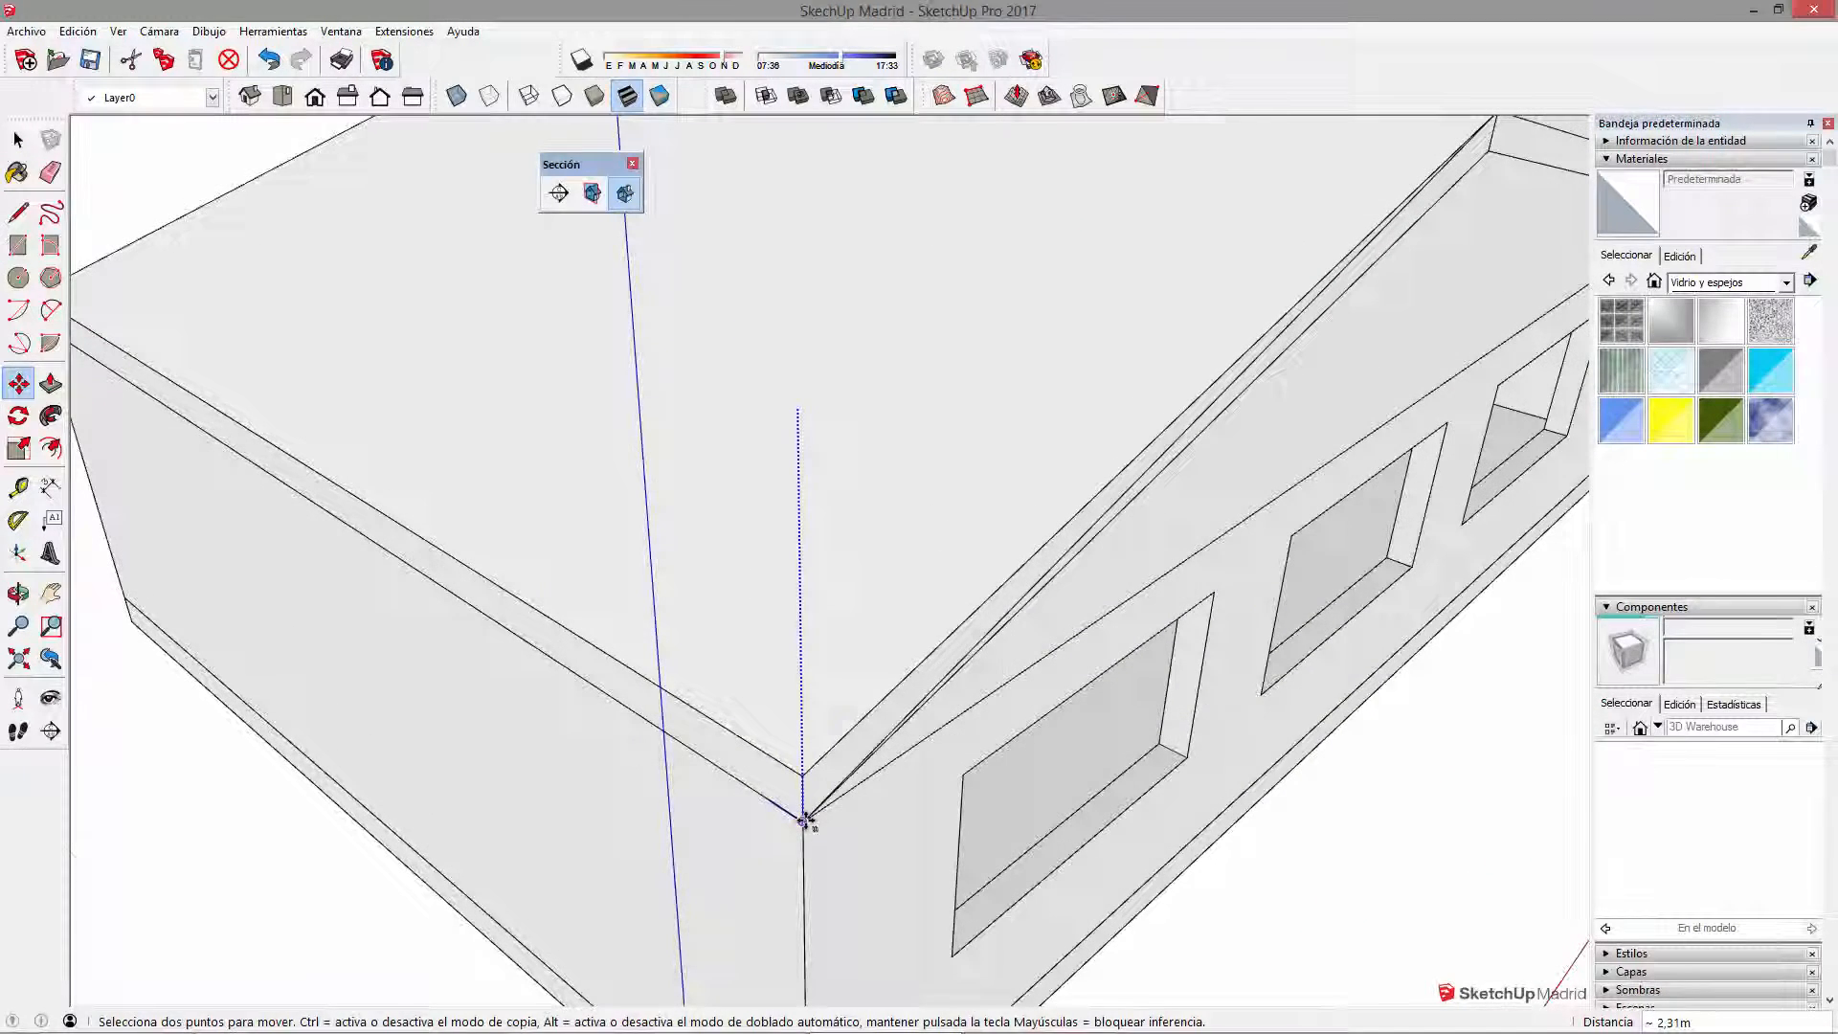
pyautogui.click(804, 821)
# Step: Move the gable wall's opposite top end edge straight down the blue axis to the roof's other lower corner
pyautogui.scroll(-3, 476, 743)
pyautogui.moveTo(957, 508); pyautogui.dragTo(636, 501, button='middle')
pyautogui.scroll(-3, 636, 501)
pyautogui.scroll(3, 1086, 656)
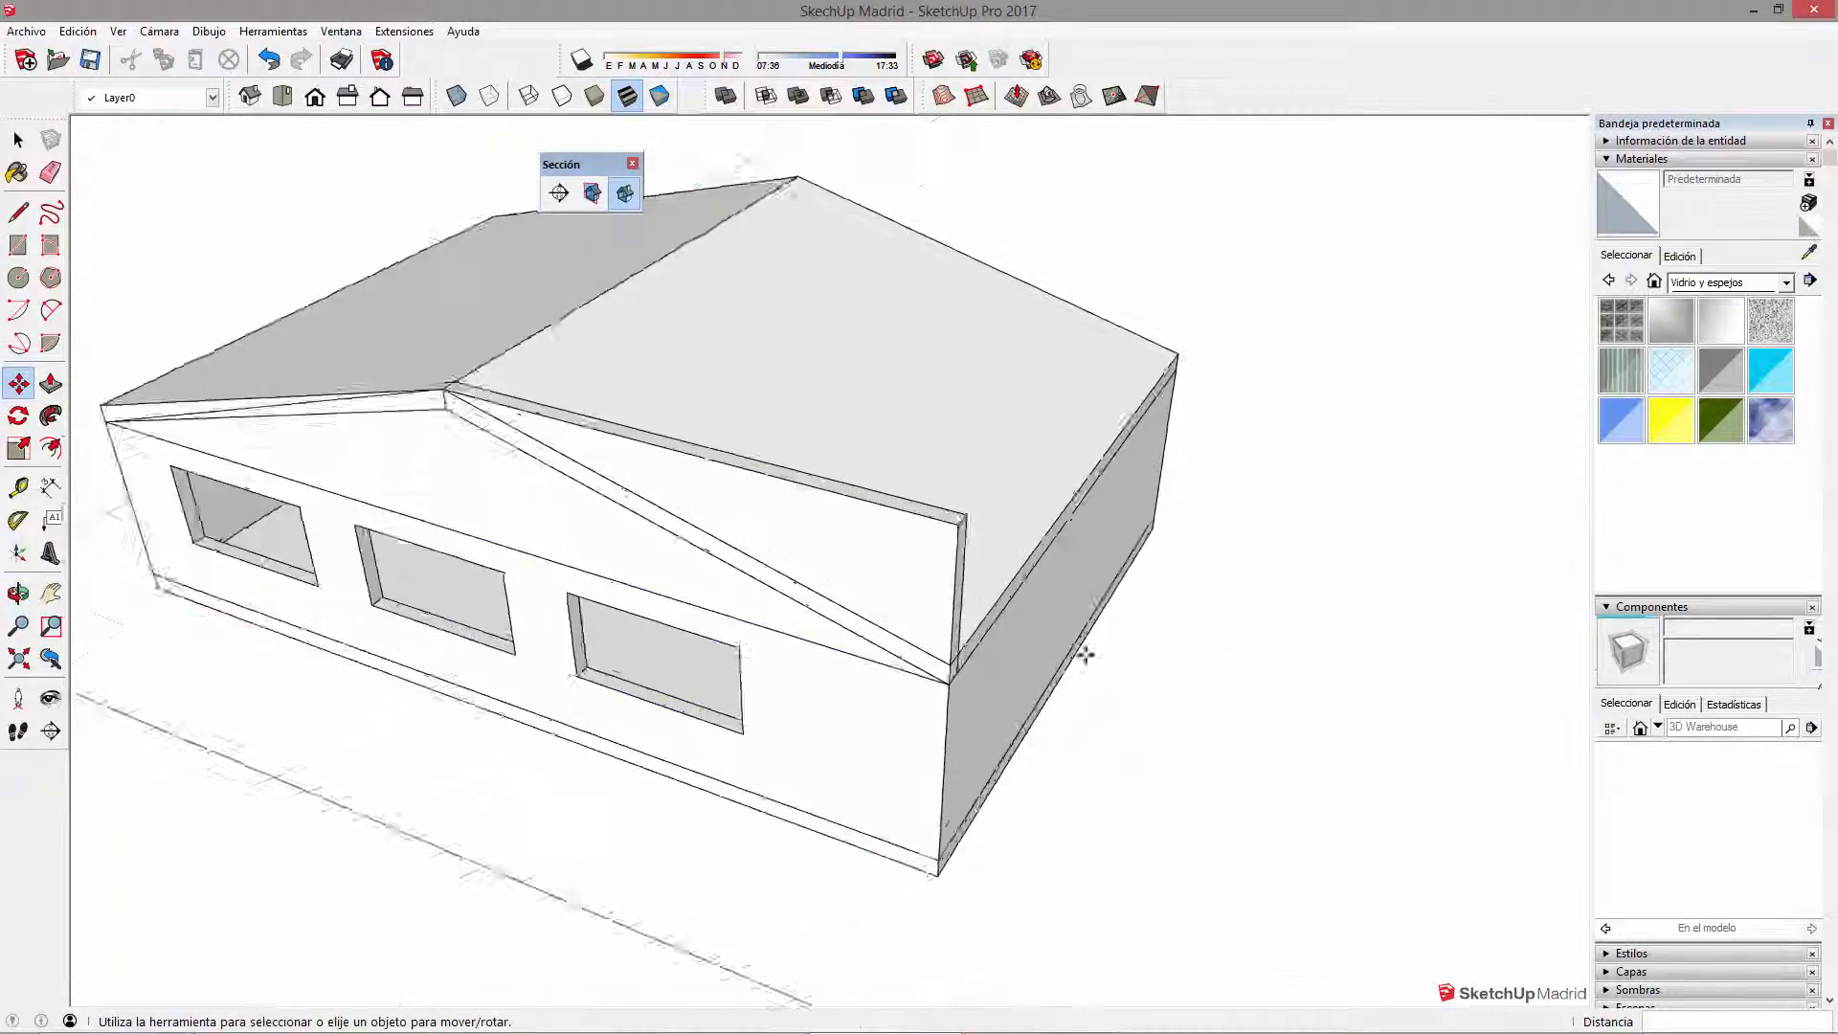
pyautogui.scroll(5, 1085, 656)
pyautogui.press('Up')
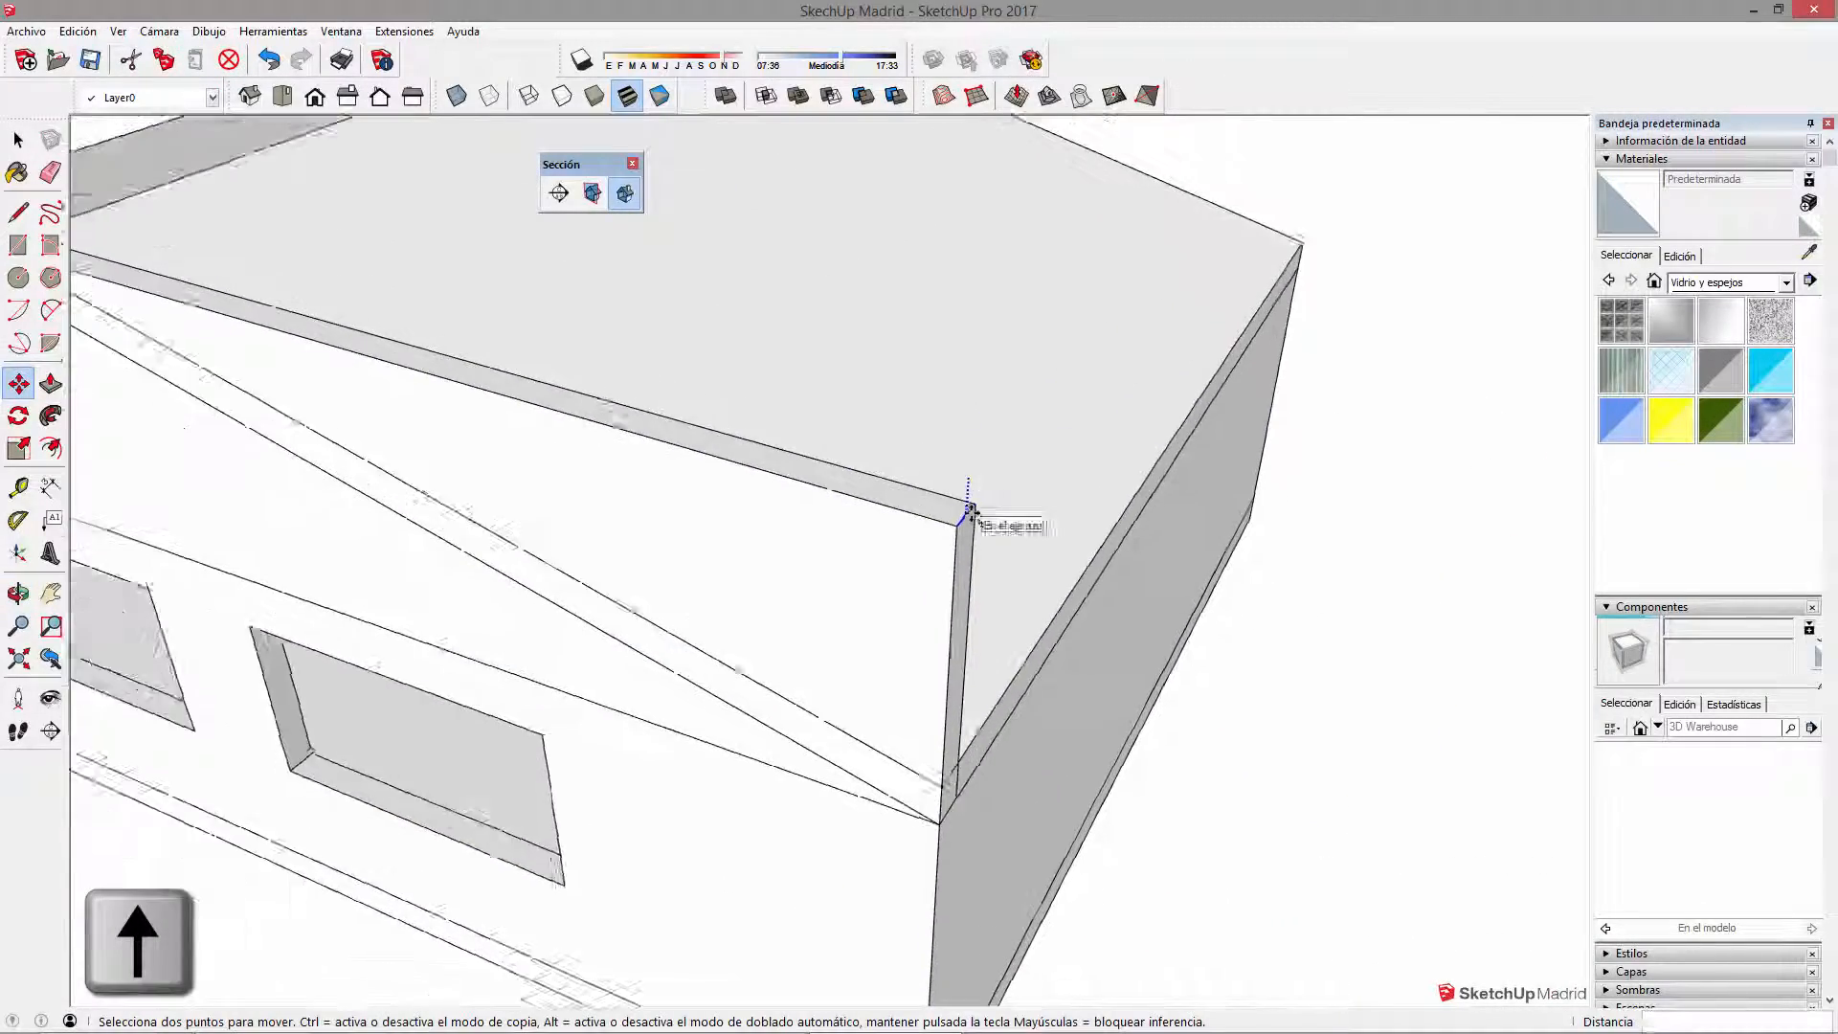
pyautogui.click(969, 510)
pyautogui.scroll(-3, 969, 517)
pyautogui.scroll(3, 971, 632)
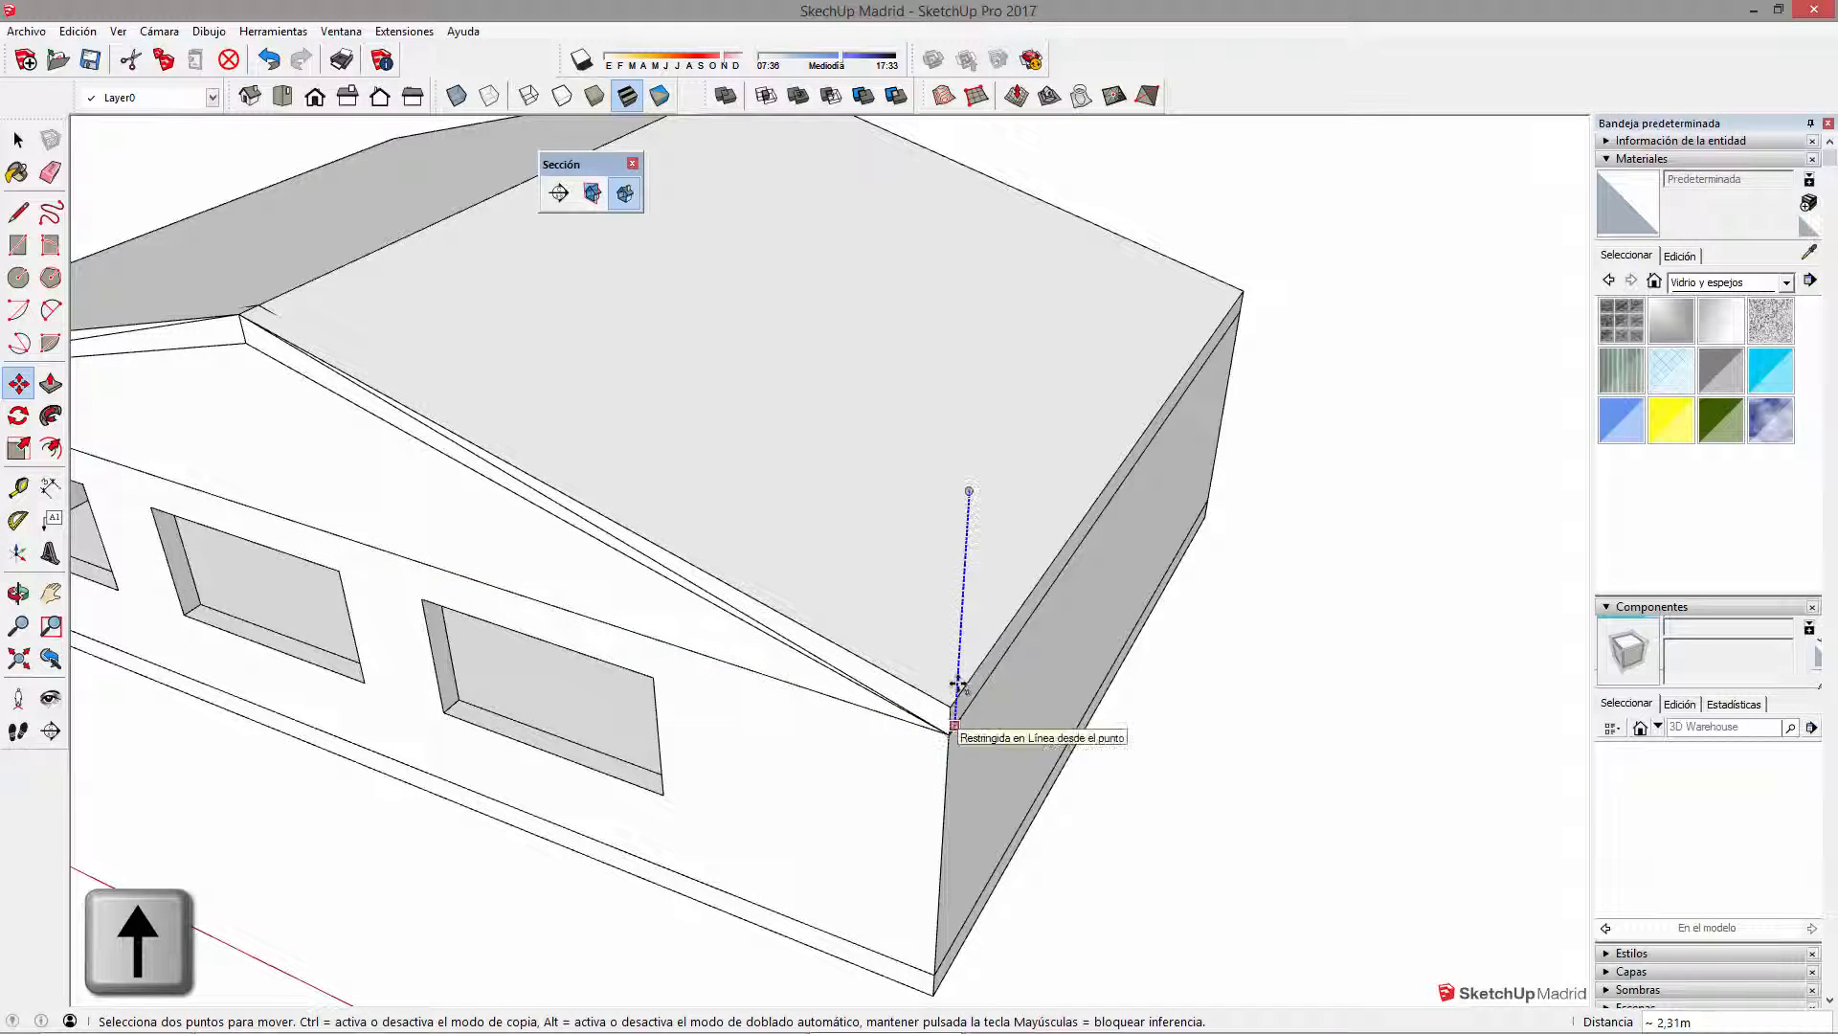
pyautogui.moveTo(958, 750); pyautogui.dragTo(1058, 641, button='middle')
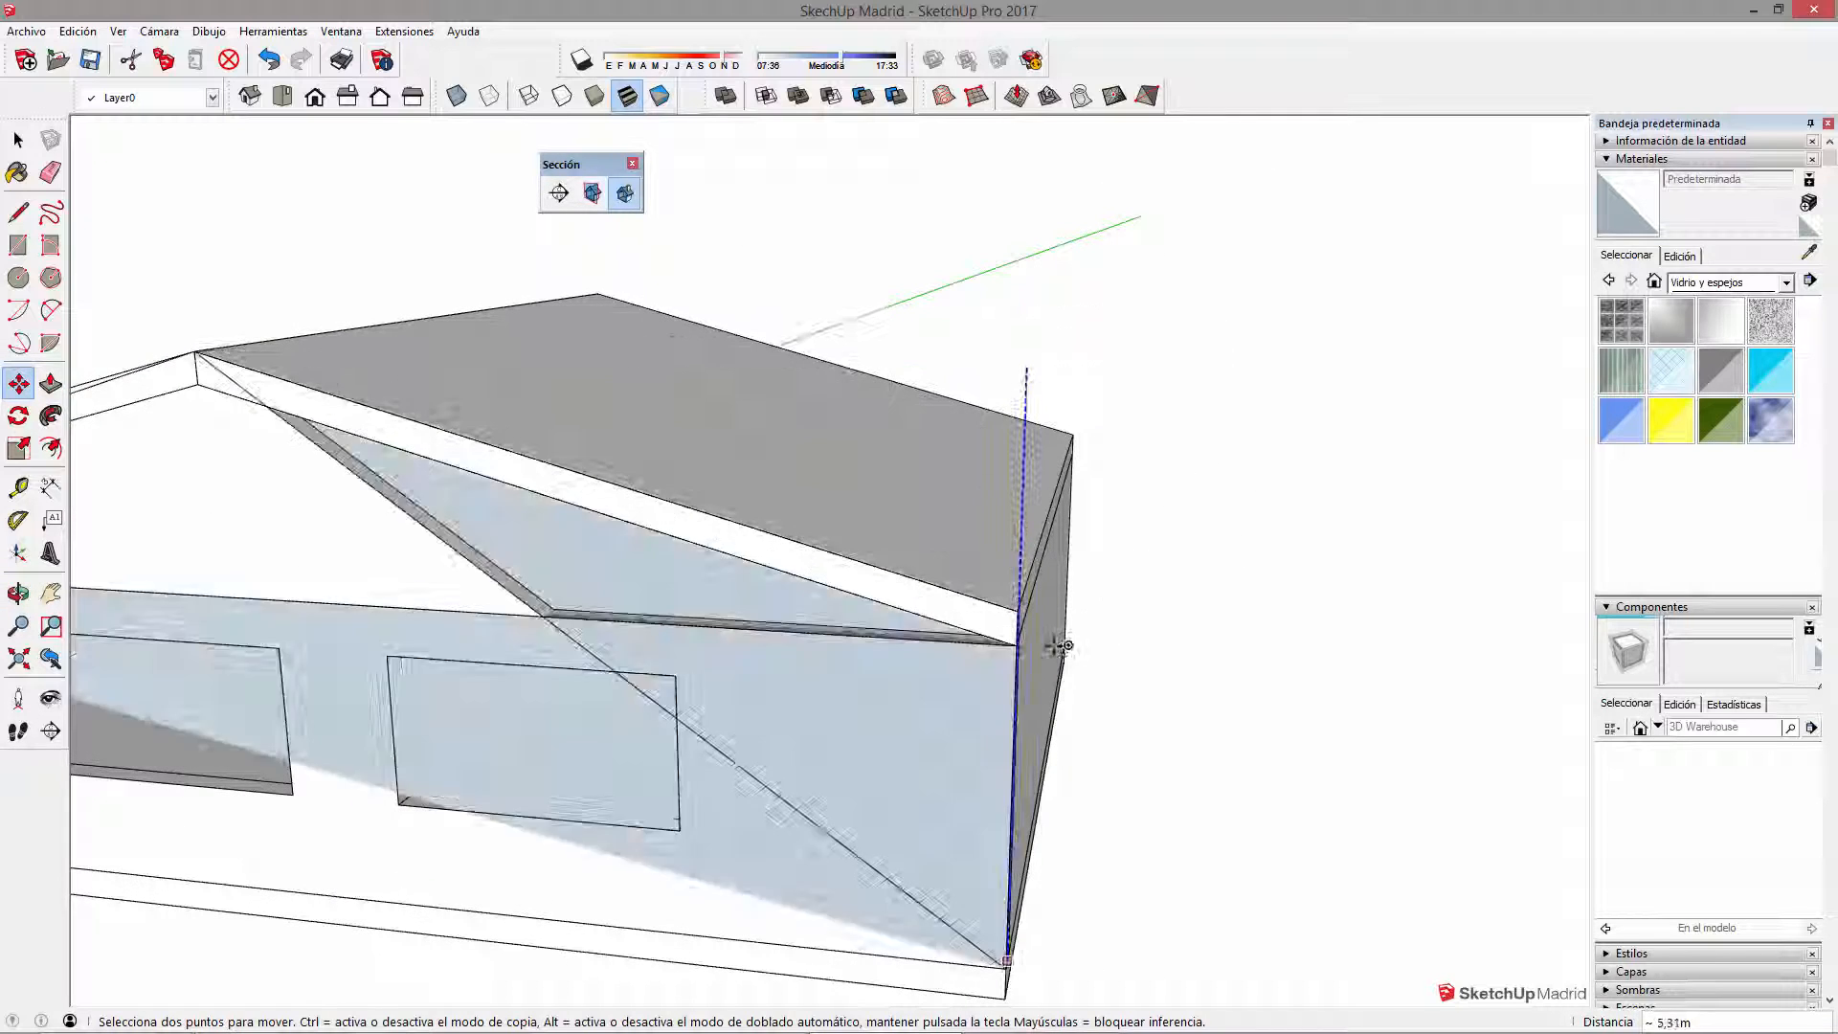
pyautogui.click(1016, 643)
# Step: Move the gable wall's peak edge down about 0.32 m to the underside of the roof ridge
pyautogui.scroll(-2, 1241, 620)
pyautogui.moveTo(635, 611); pyautogui.dragTo(478, 727, button='middle')
pyautogui.scroll(2, 362, 404)
pyautogui.moveTo(459, 418); pyautogui.dragTo(616, 403, button='middle')
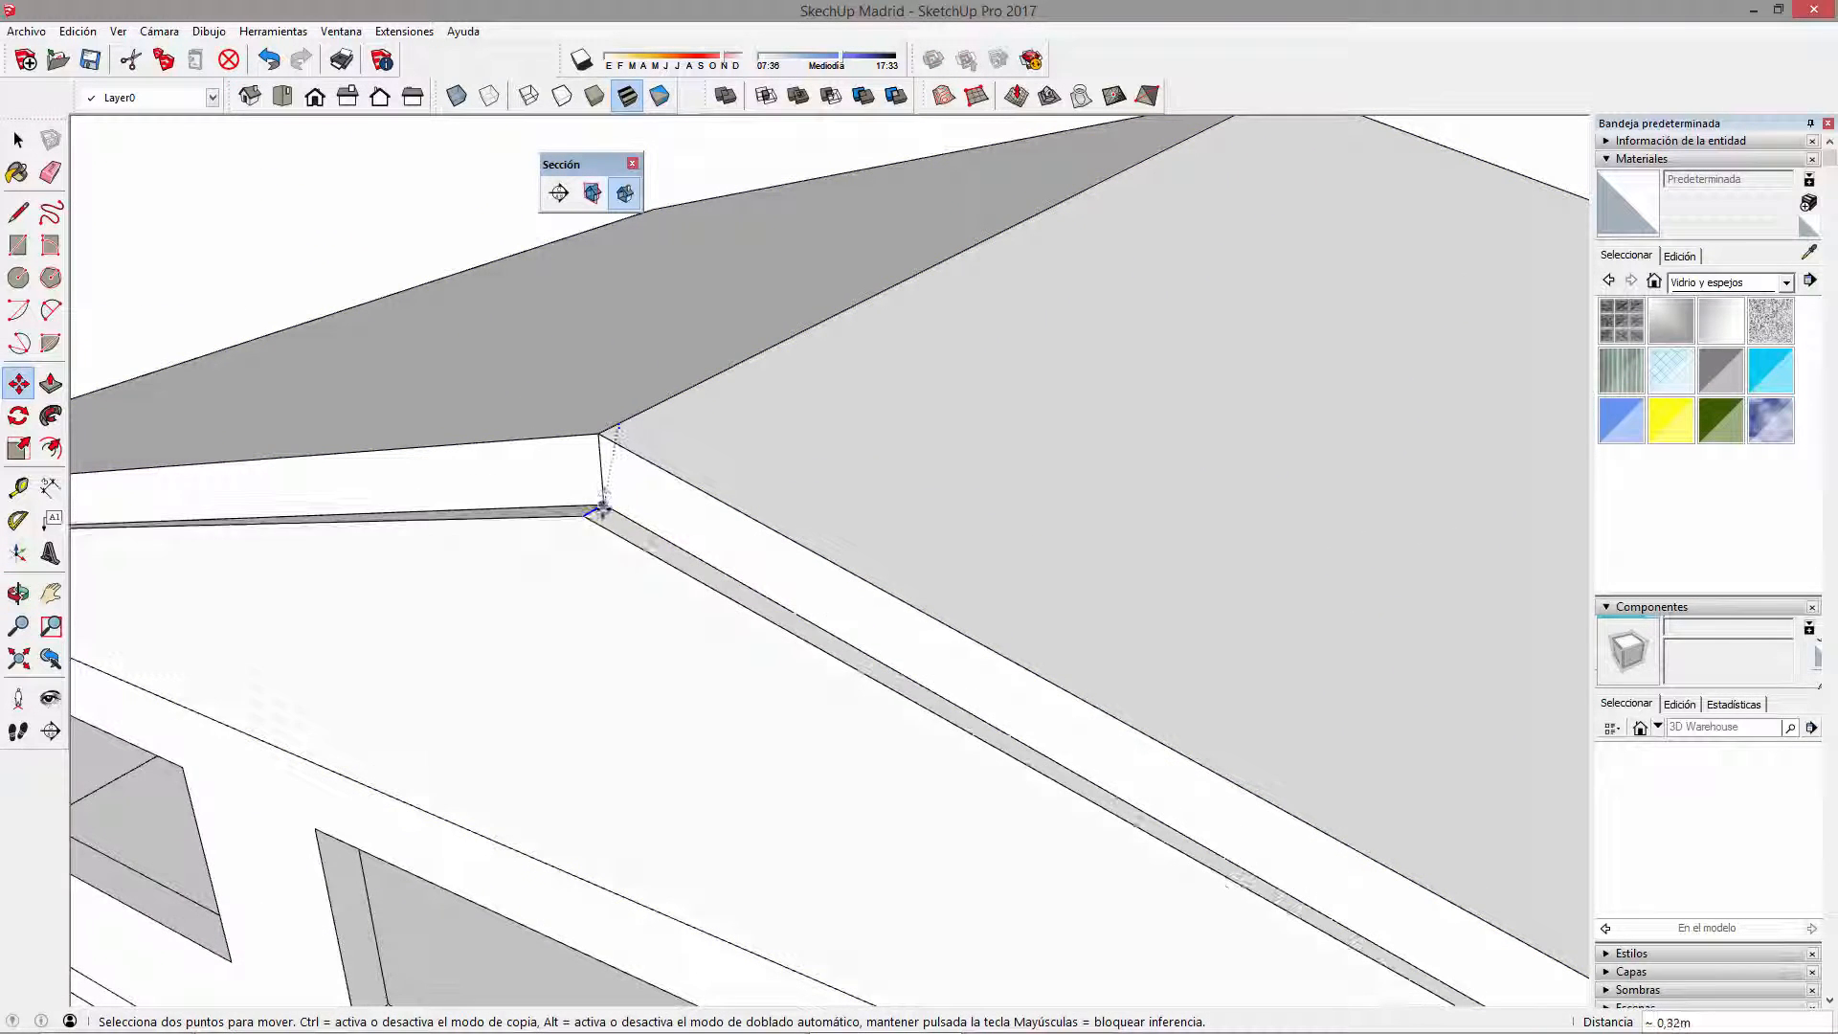
pyautogui.click(656, 486)
# Step: Select the whole triangular gable wall above the windows and make it a group
pyautogui.scroll(-5, 706, 472)
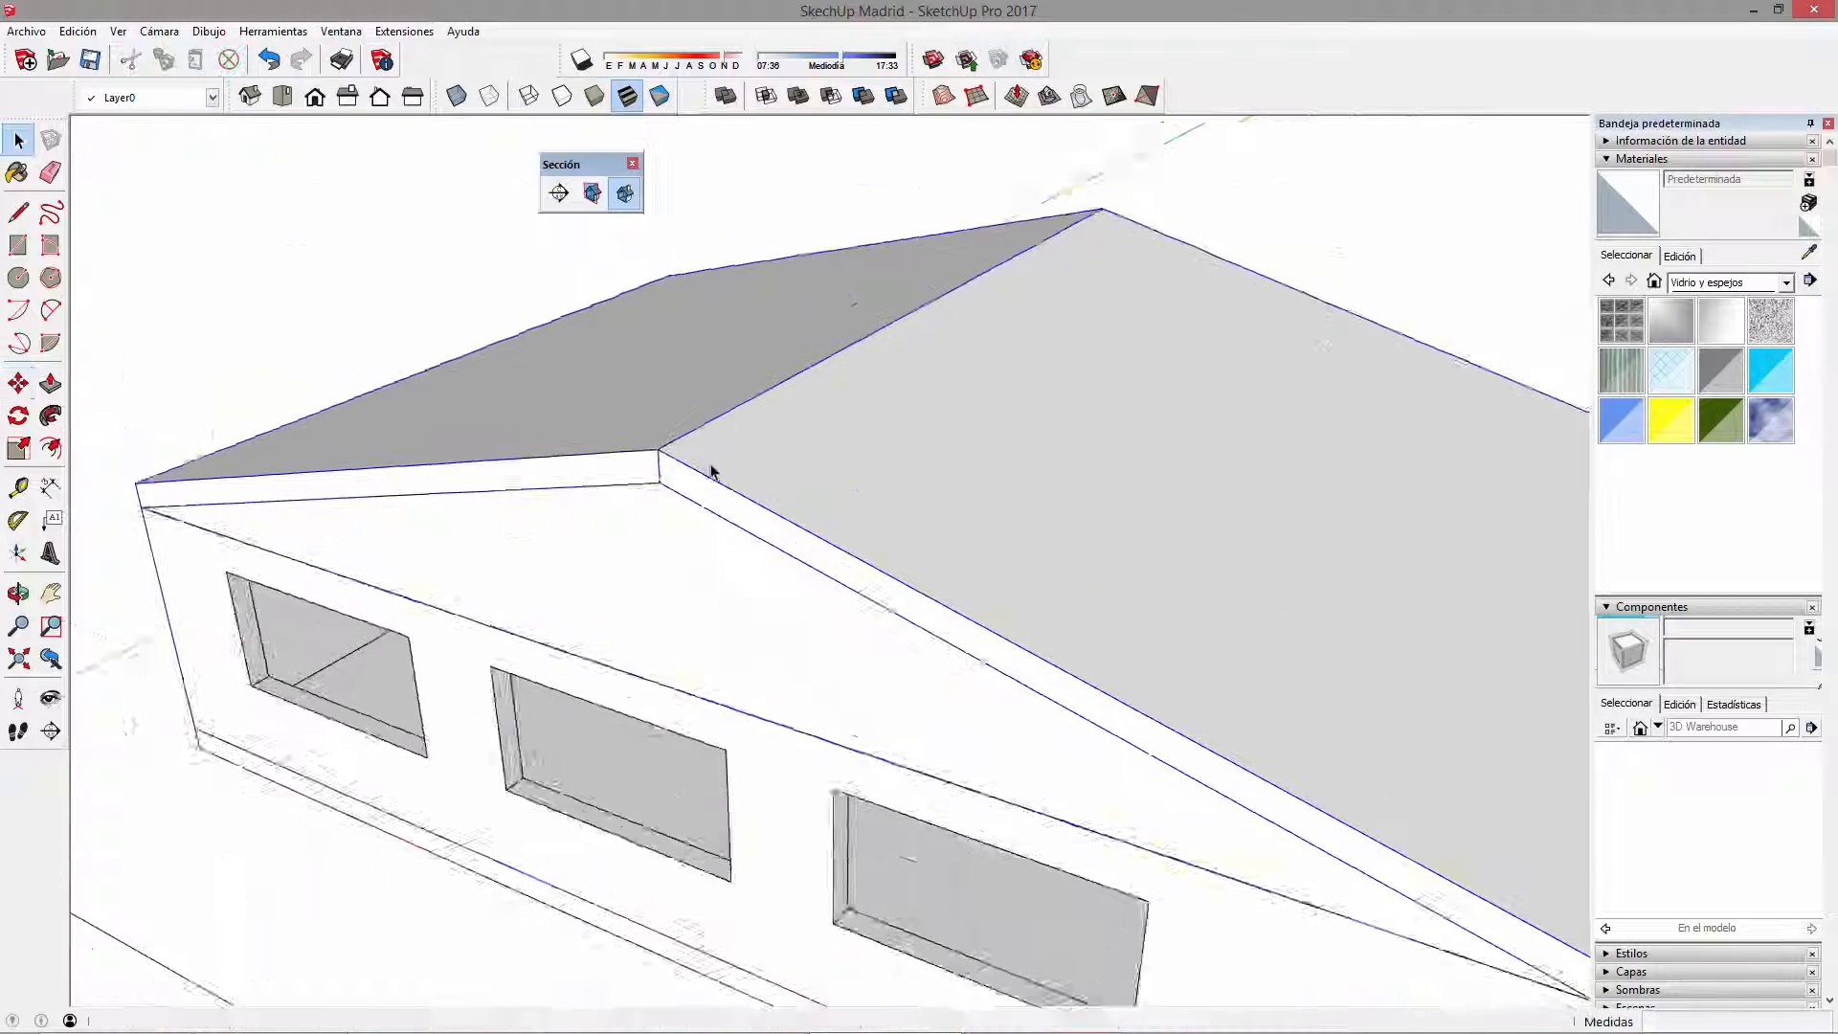
pyautogui.moveTo(706, 554); pyautogui.dragTo(776, 779, button='middle')
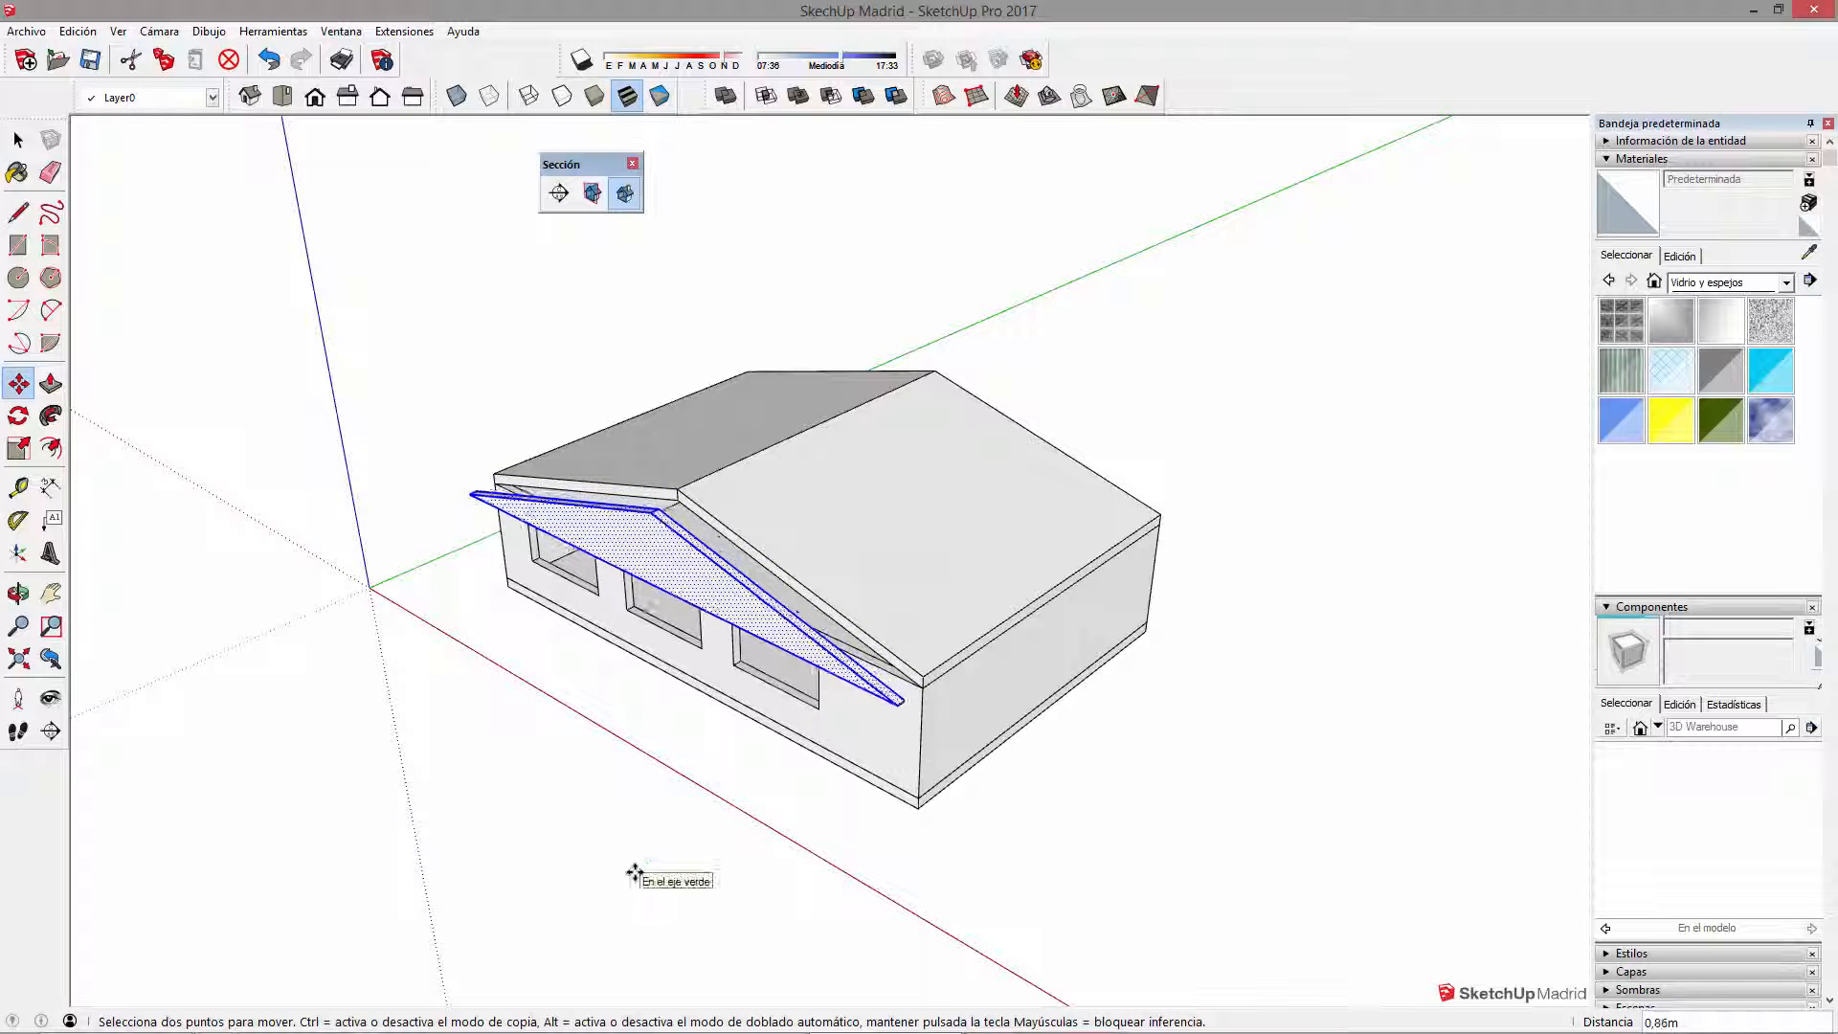
pyautogui.press('space')
pyautogui.scroll(3, 689, 571)
pyautogui.rightClick(697, 503)
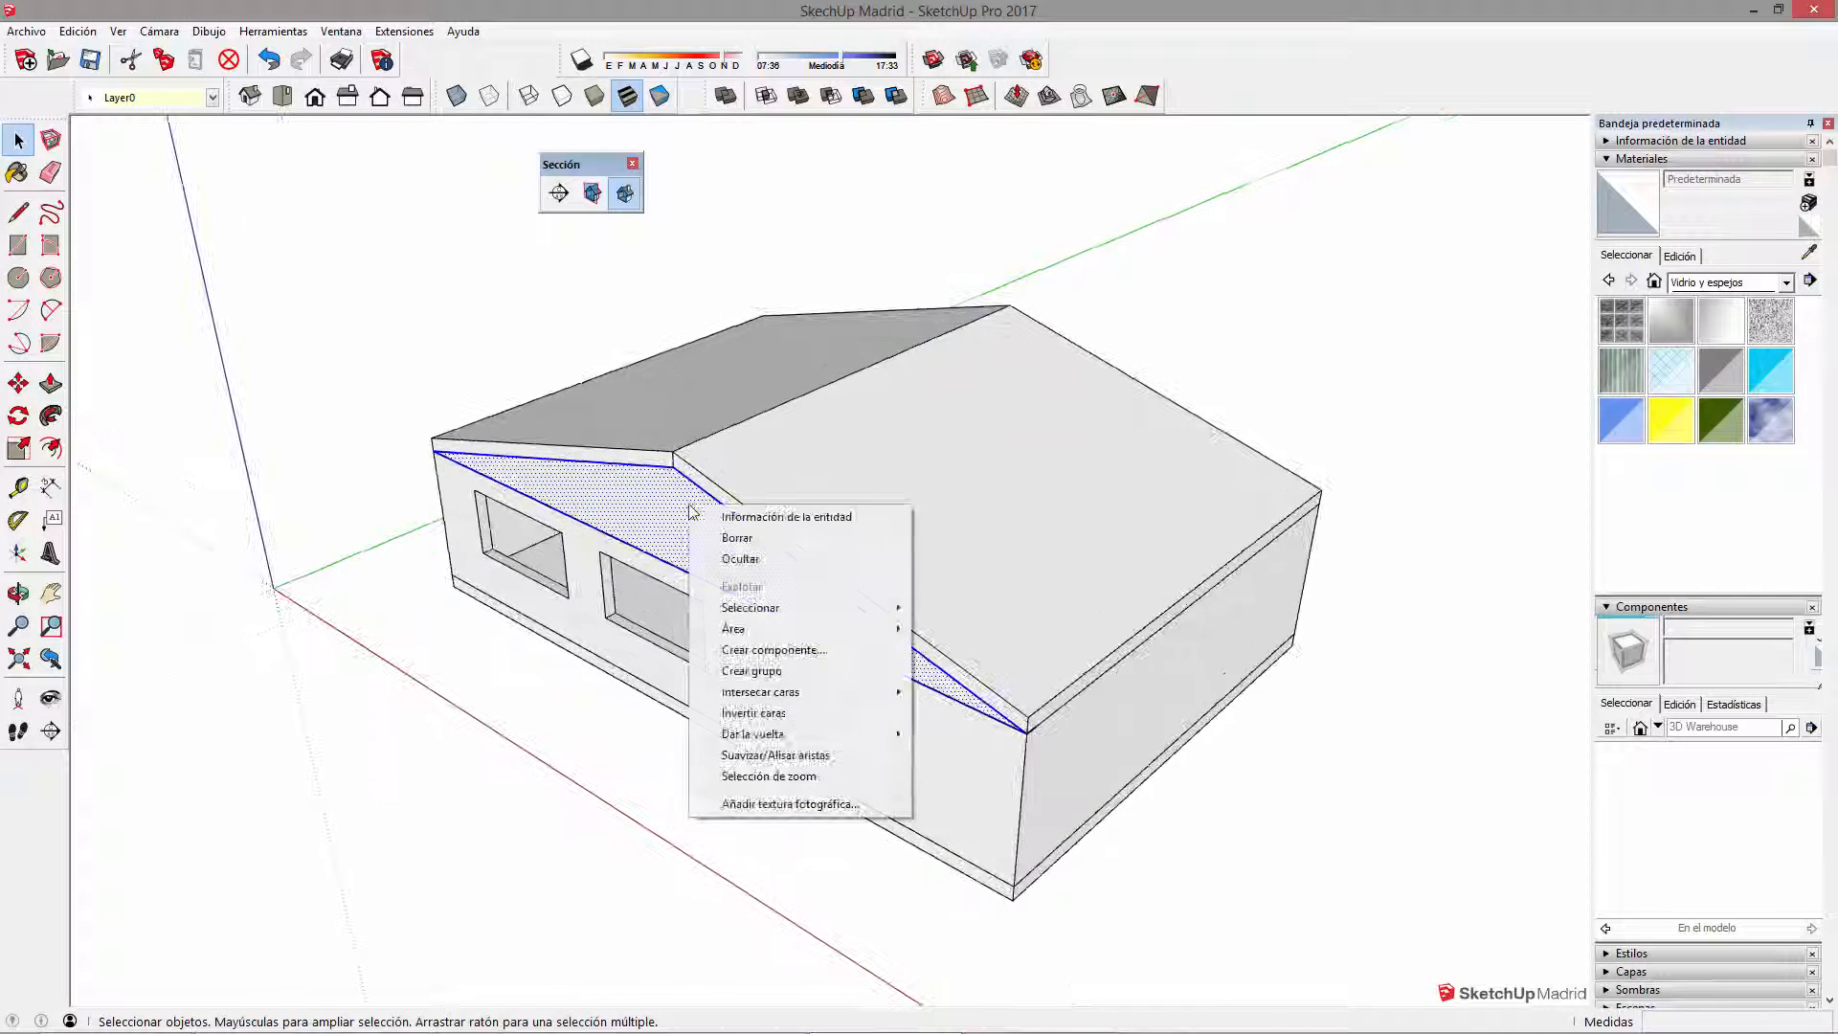
pyautogui.click(766, 671)
# Step: Copy the gable group along the green axis to beyond the building's opposite wall
pyautogui.moveTo(977, 635); pyautogui.dragTo(741, 536, button='middle')
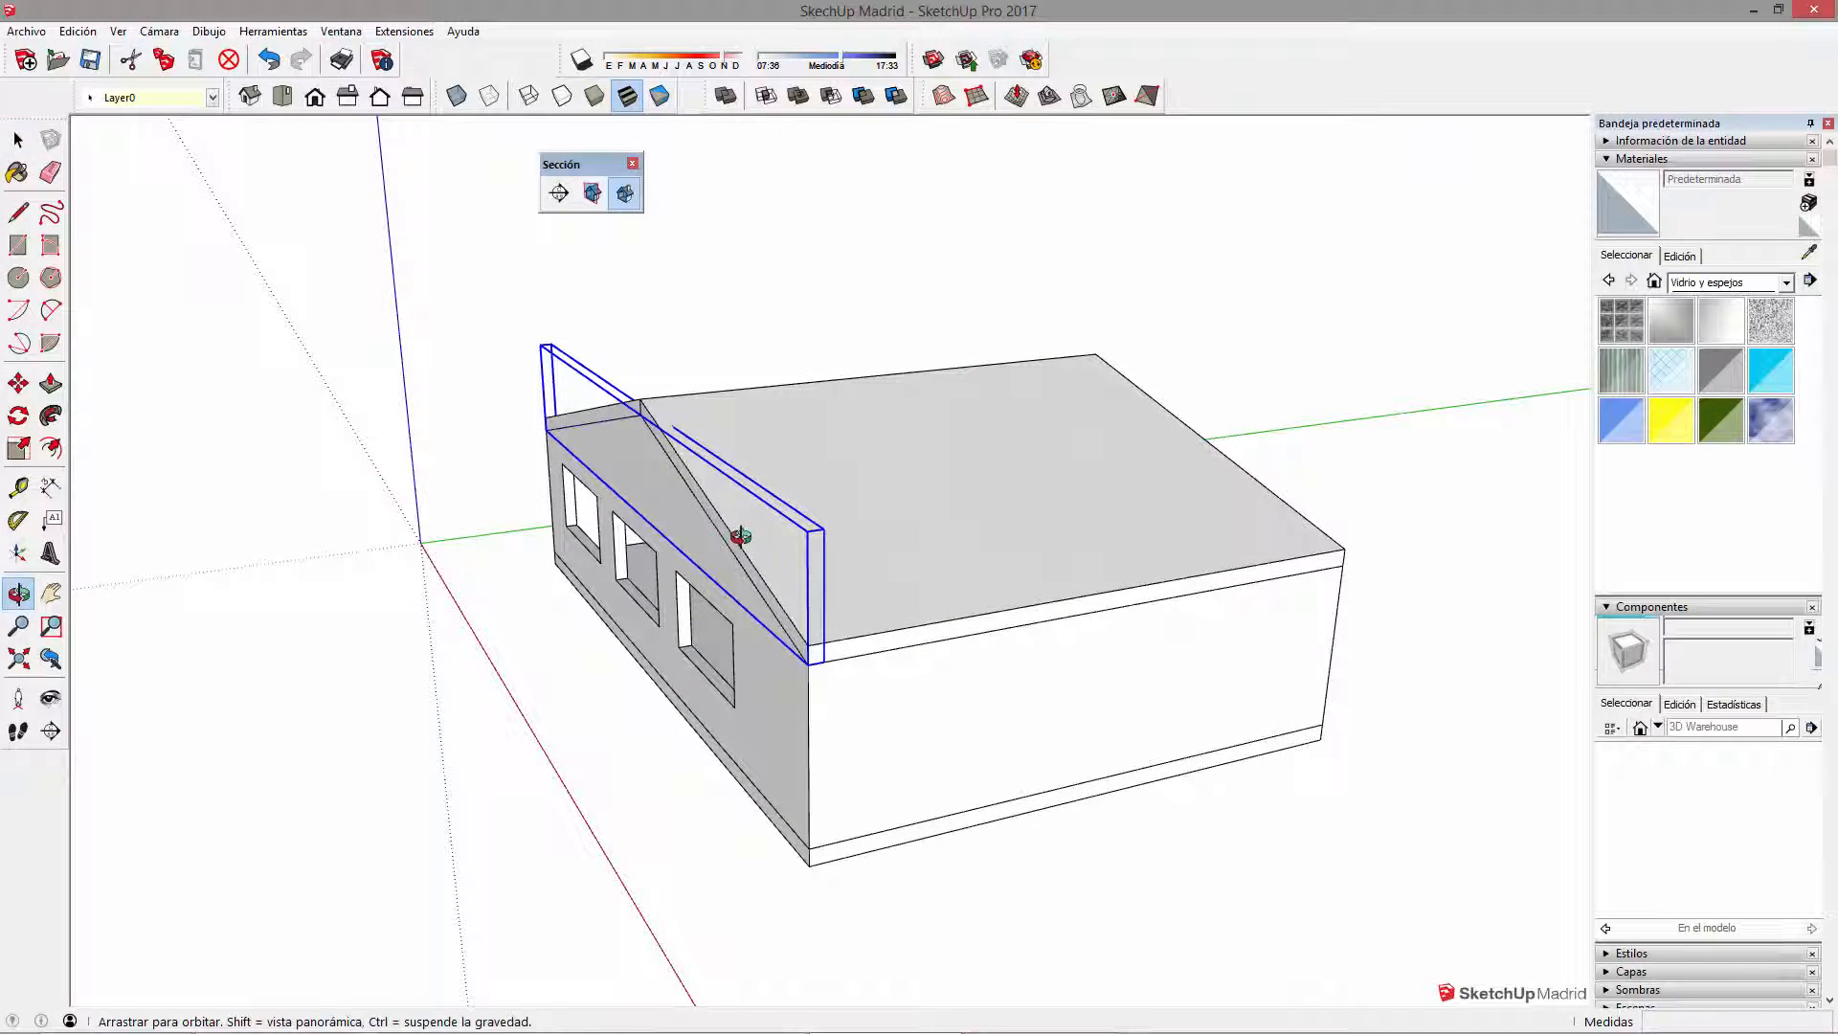
pyautogui.press('m')
pyautogui.press('ctrl')
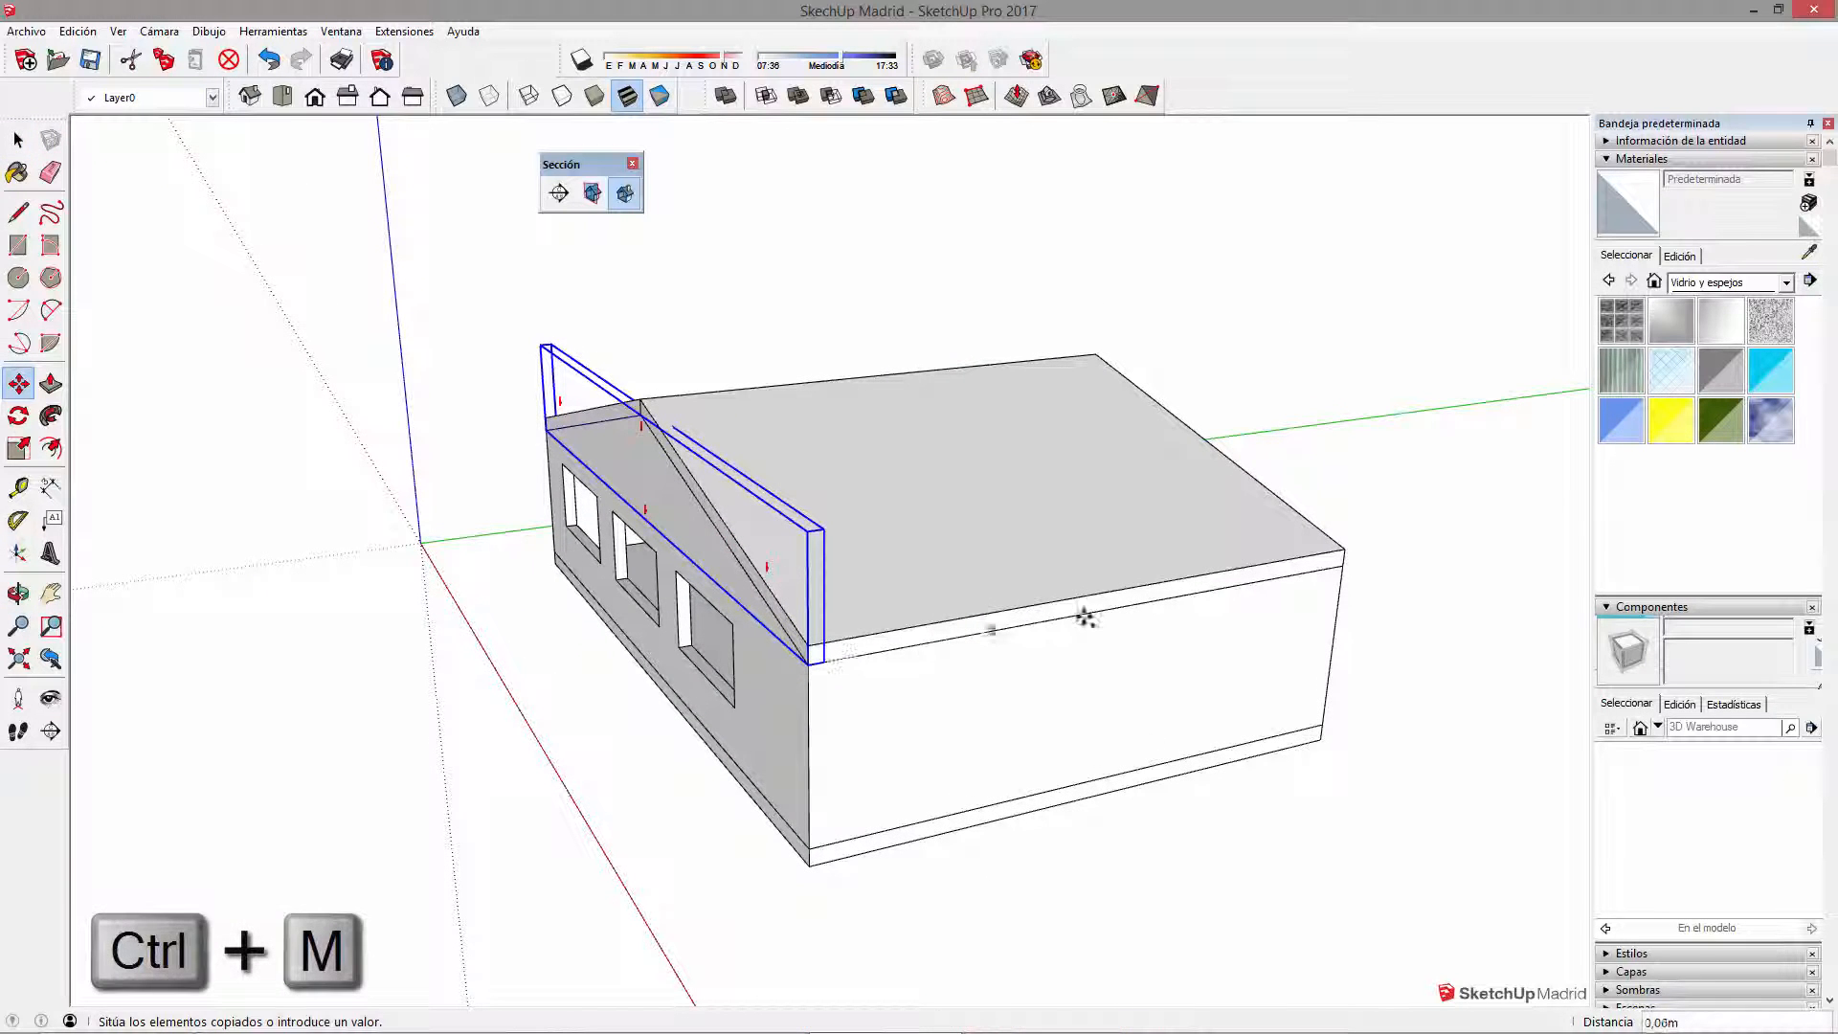
pyautogui.click(1091, 617)
pyautogui.click(1451, 545)
pyautogui.moveTo(1450, 546); pyautogui.dragTo(948, 723, button='middle')
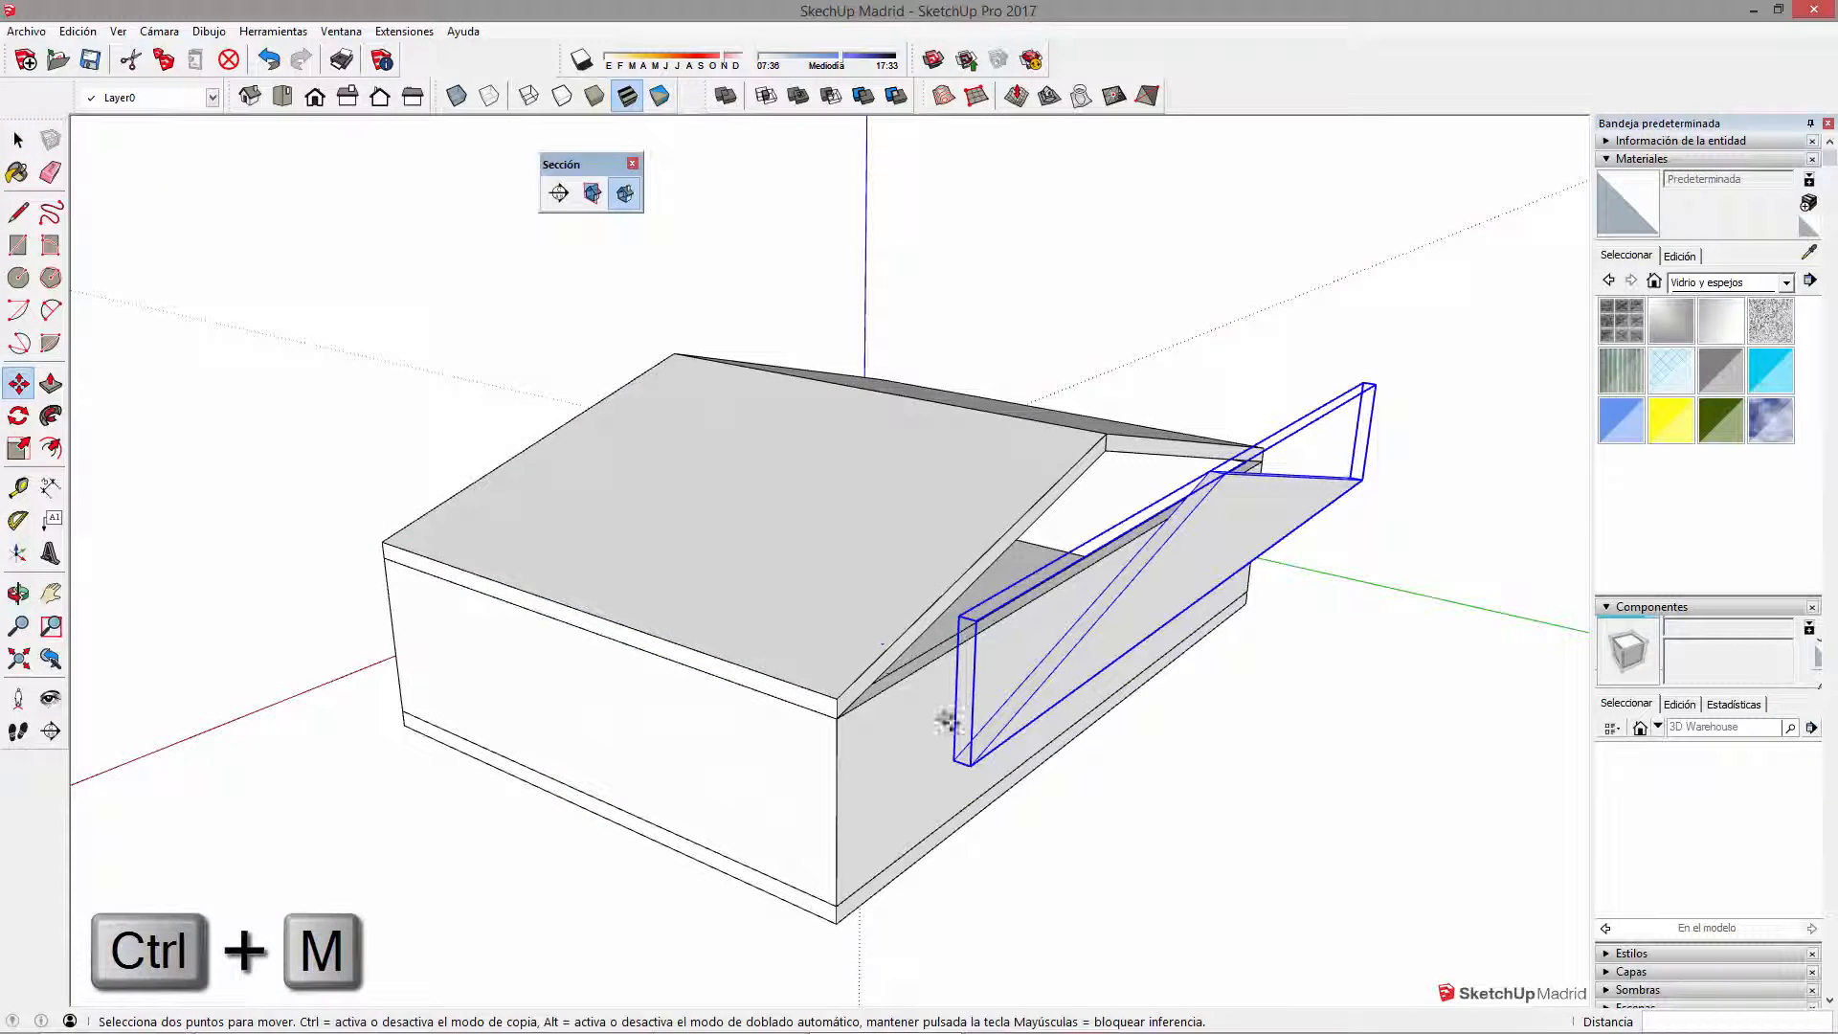
# Step: Move the copied gable along the green axis from its outer bottom corner until it is flush with the rear wall
pyautogui.click(974, 763)
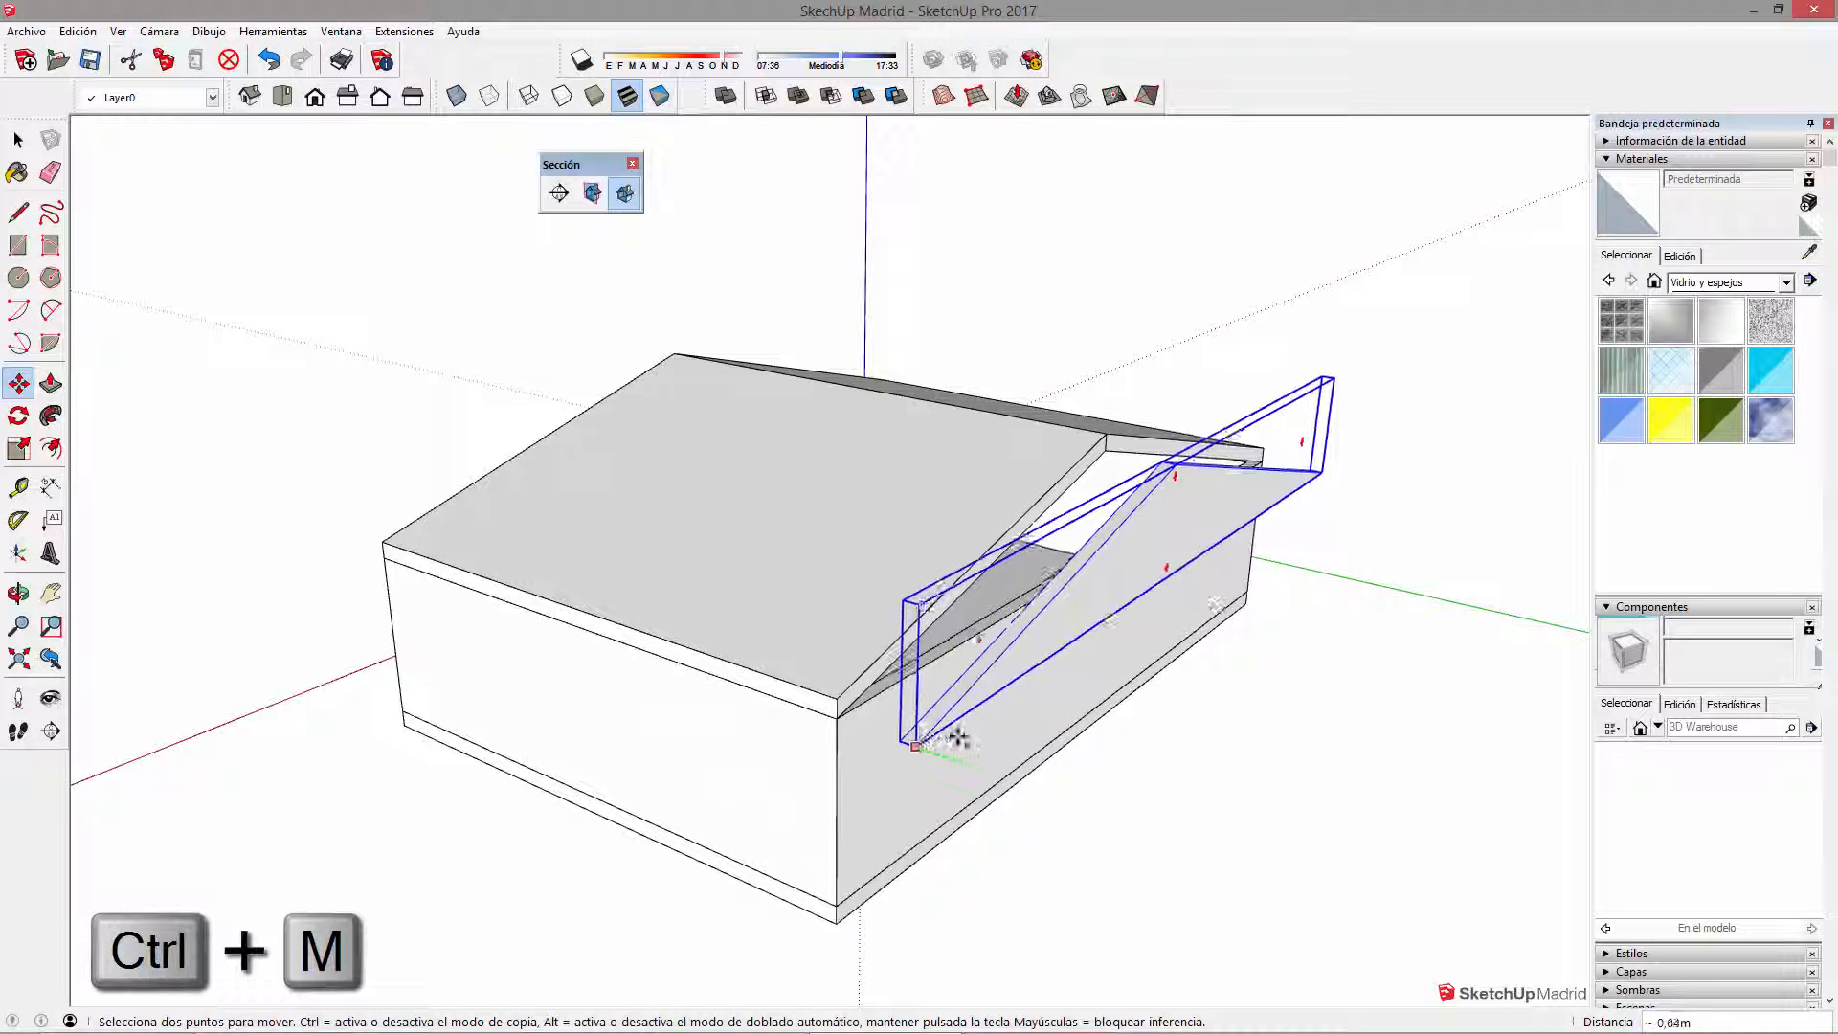
pyautogui.press('Left')
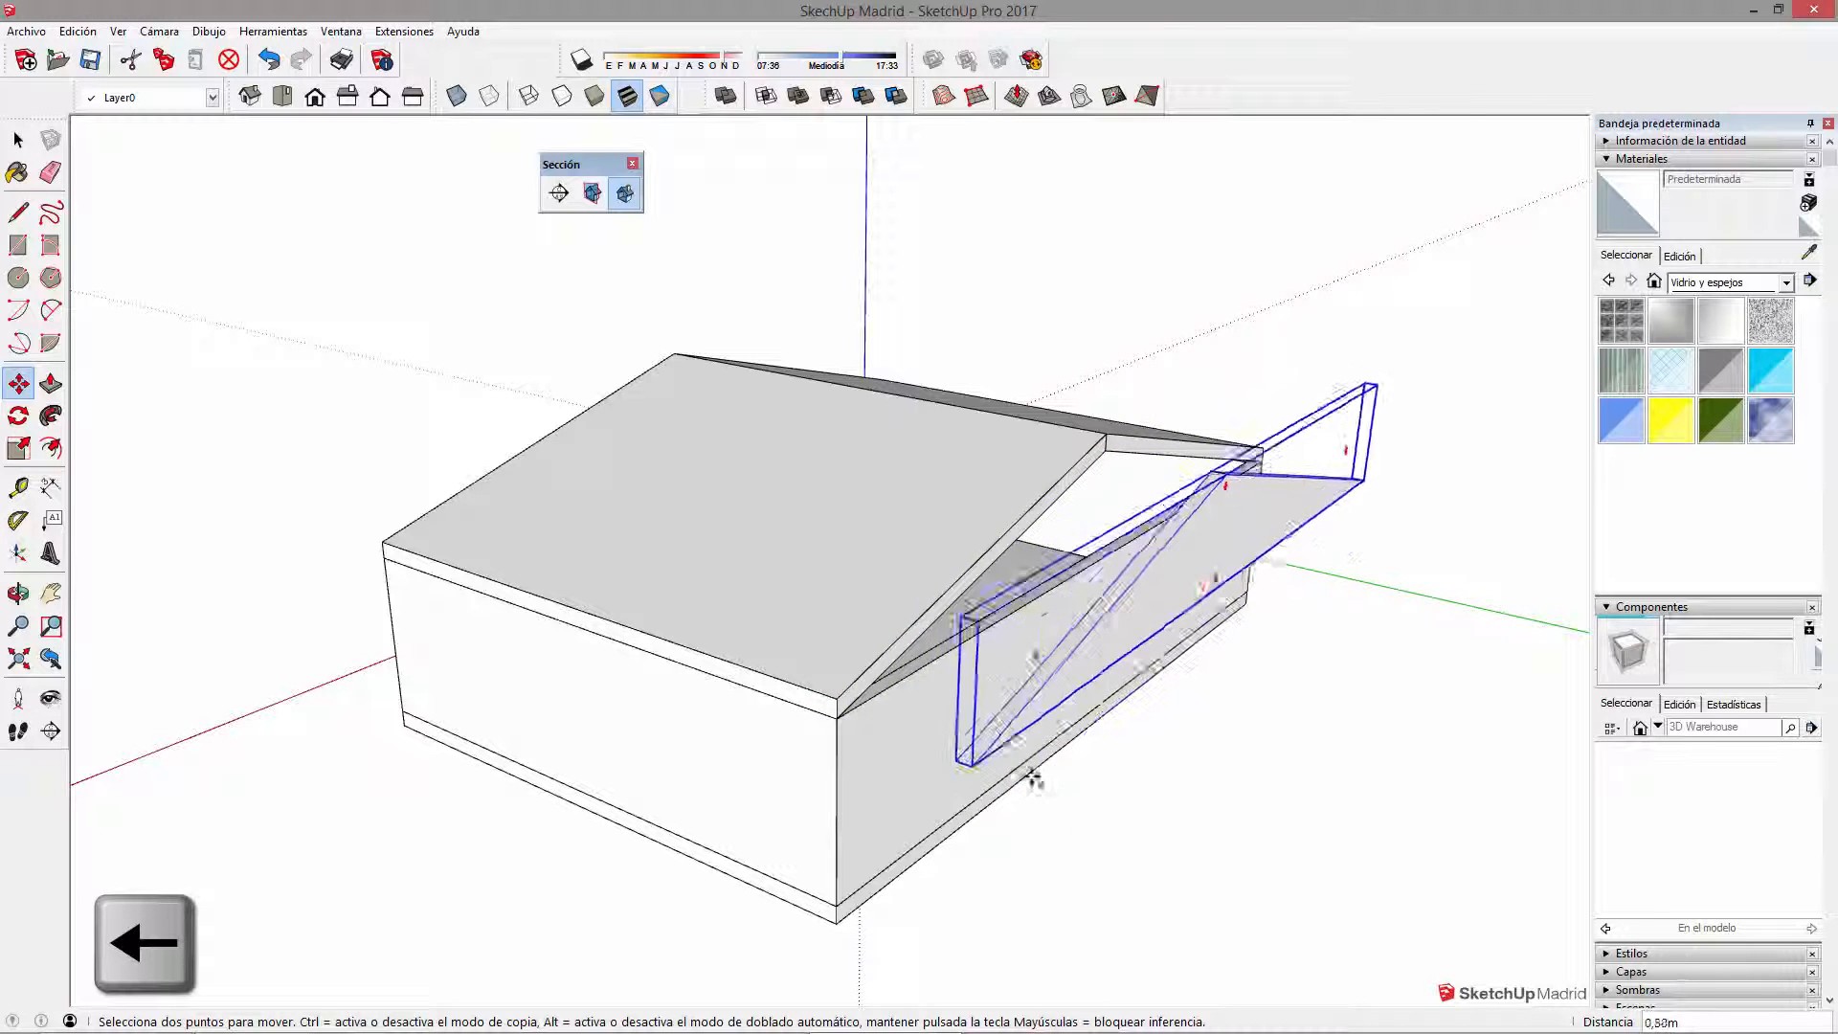
pyautogui.click(853, 750)
pyautogui.press('space')
pyautogui.scroll(-2, 684, 774)
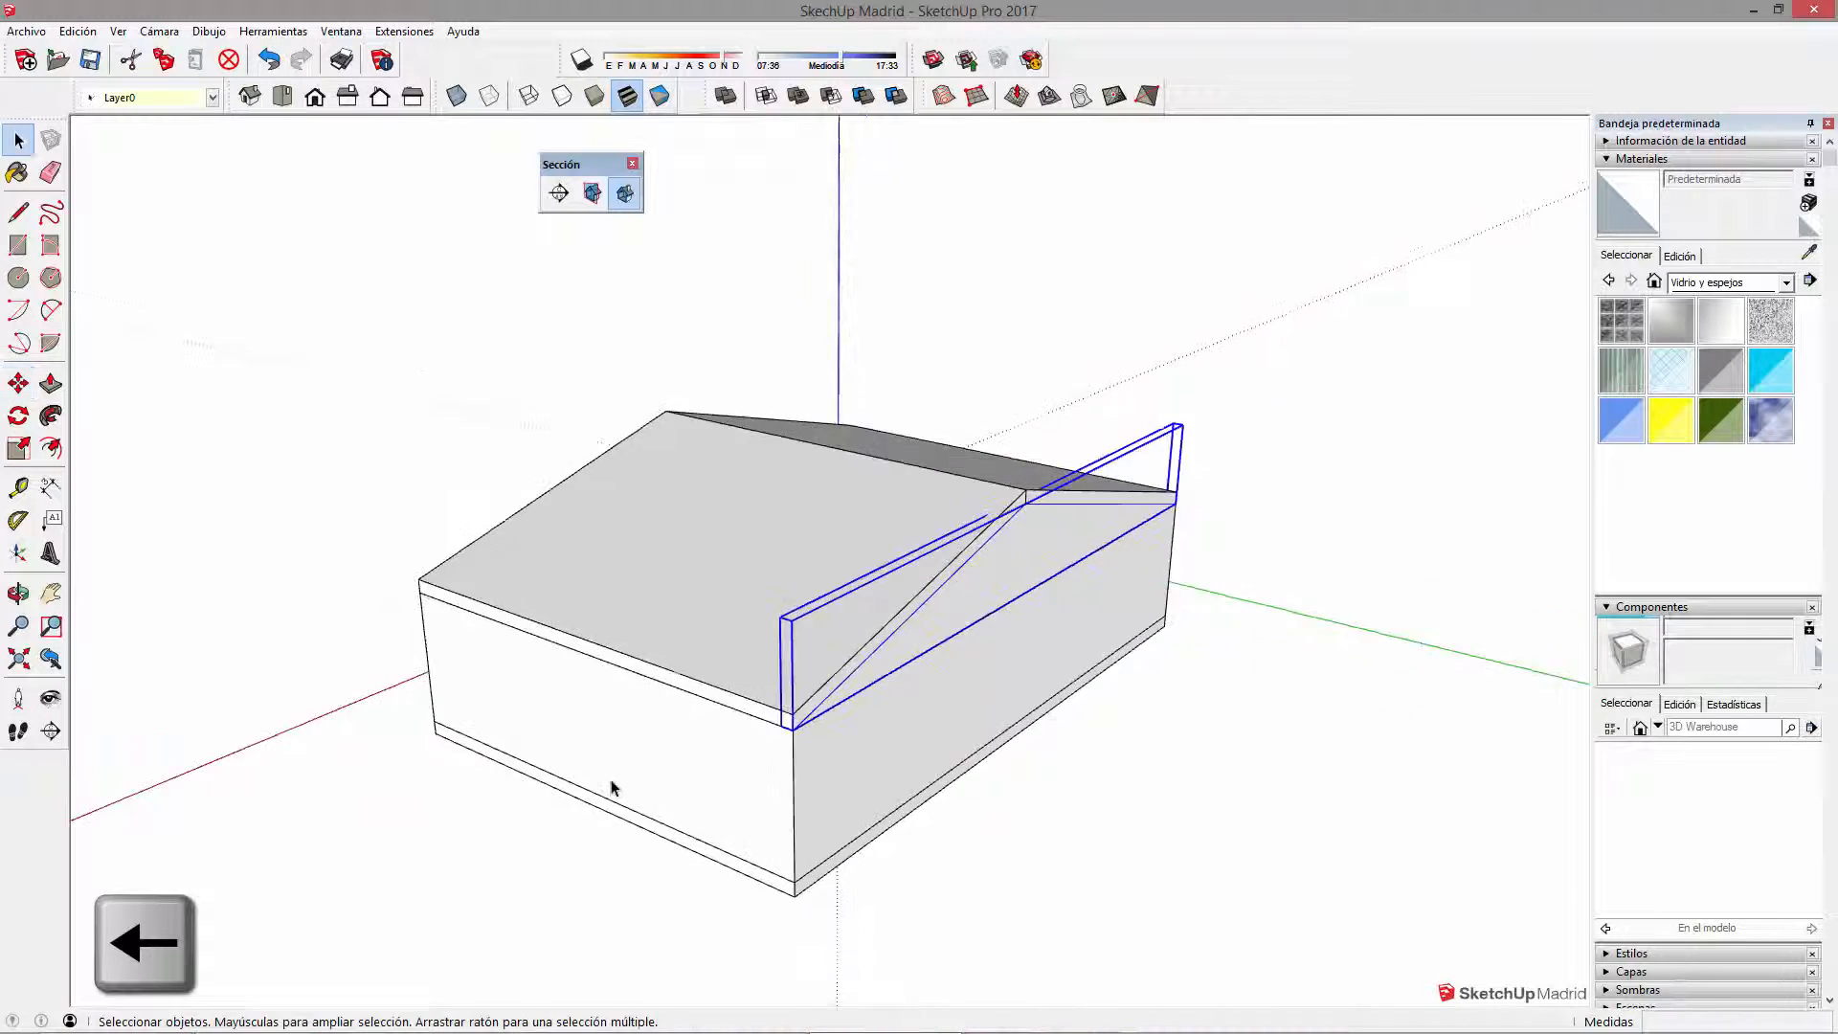
# Step: Clear the selection, return to a view of the windowed front and place the floating Sección tool set just above the building
pyautogui.click(513, 813)
pyautogui.moveTo(513, 813); pyautogui.dragTo(1453, 816, button='middle')
pyautogui.moveTo(785, 804); pyautogui.dragTo(572, 713, button='middle')
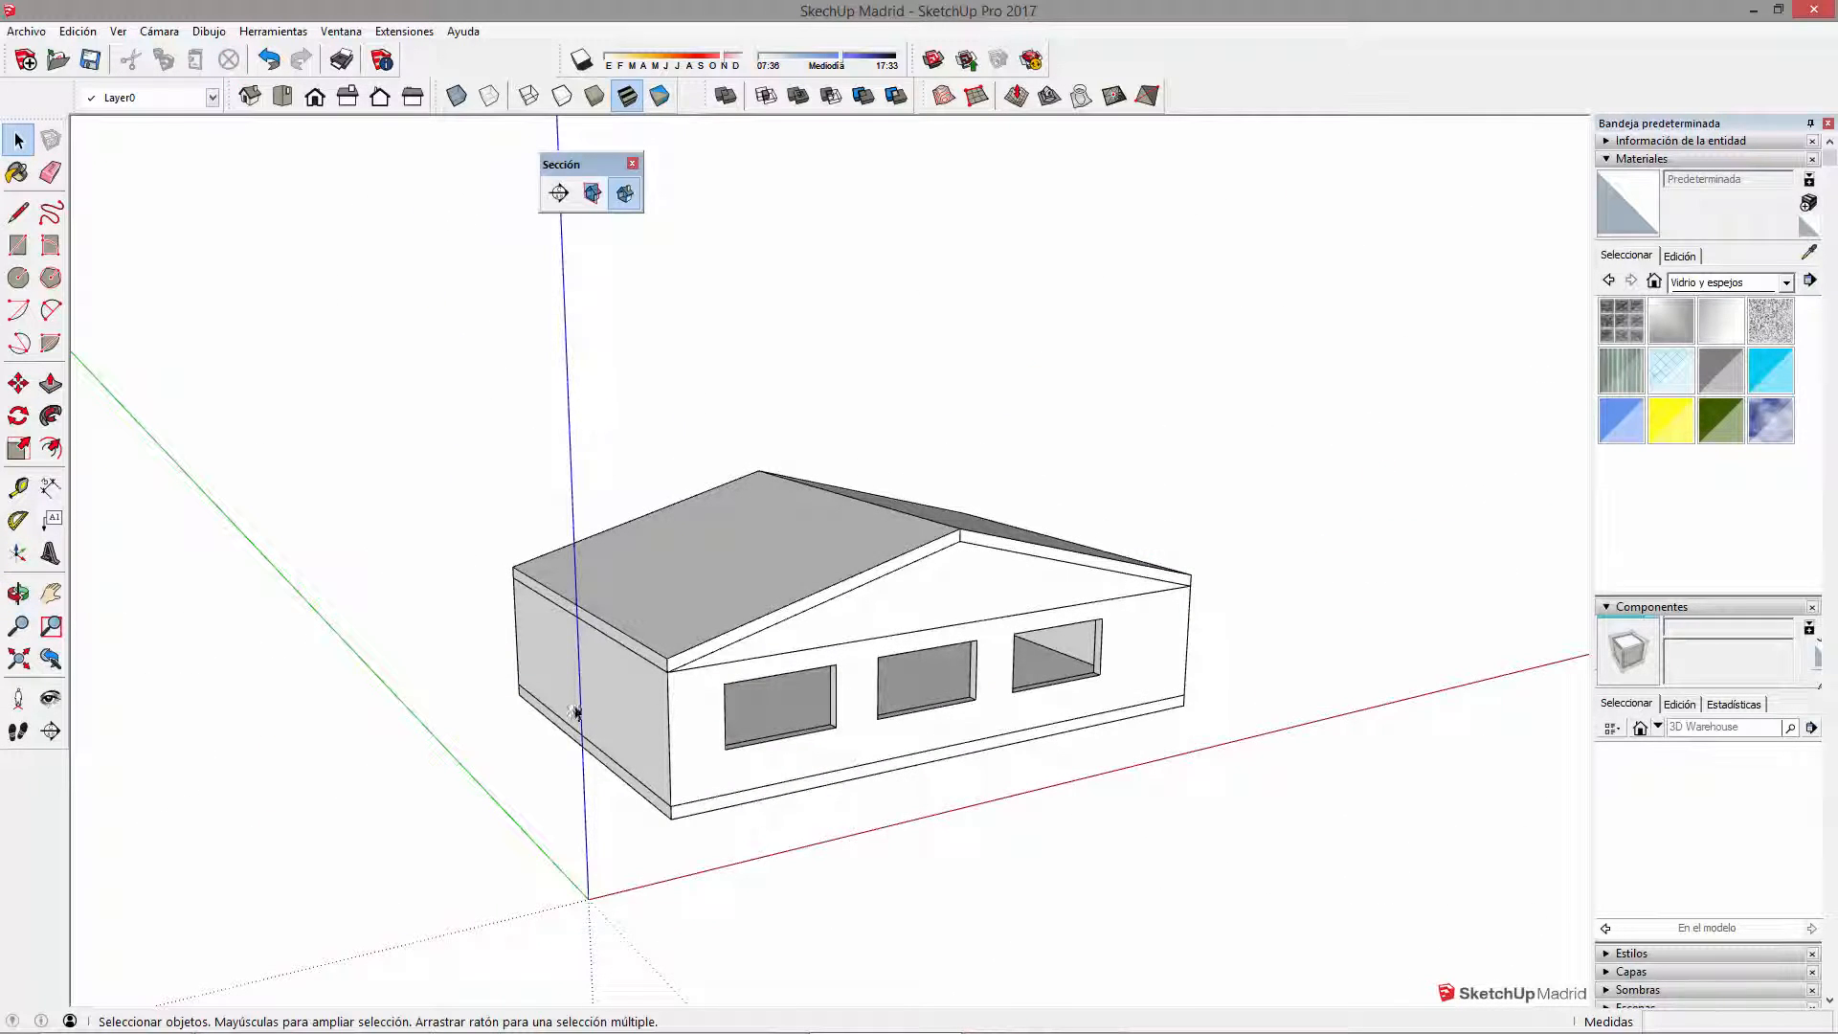
pyautogui.moveTo(588, 174); pyautogui.dragTo(705, 332)
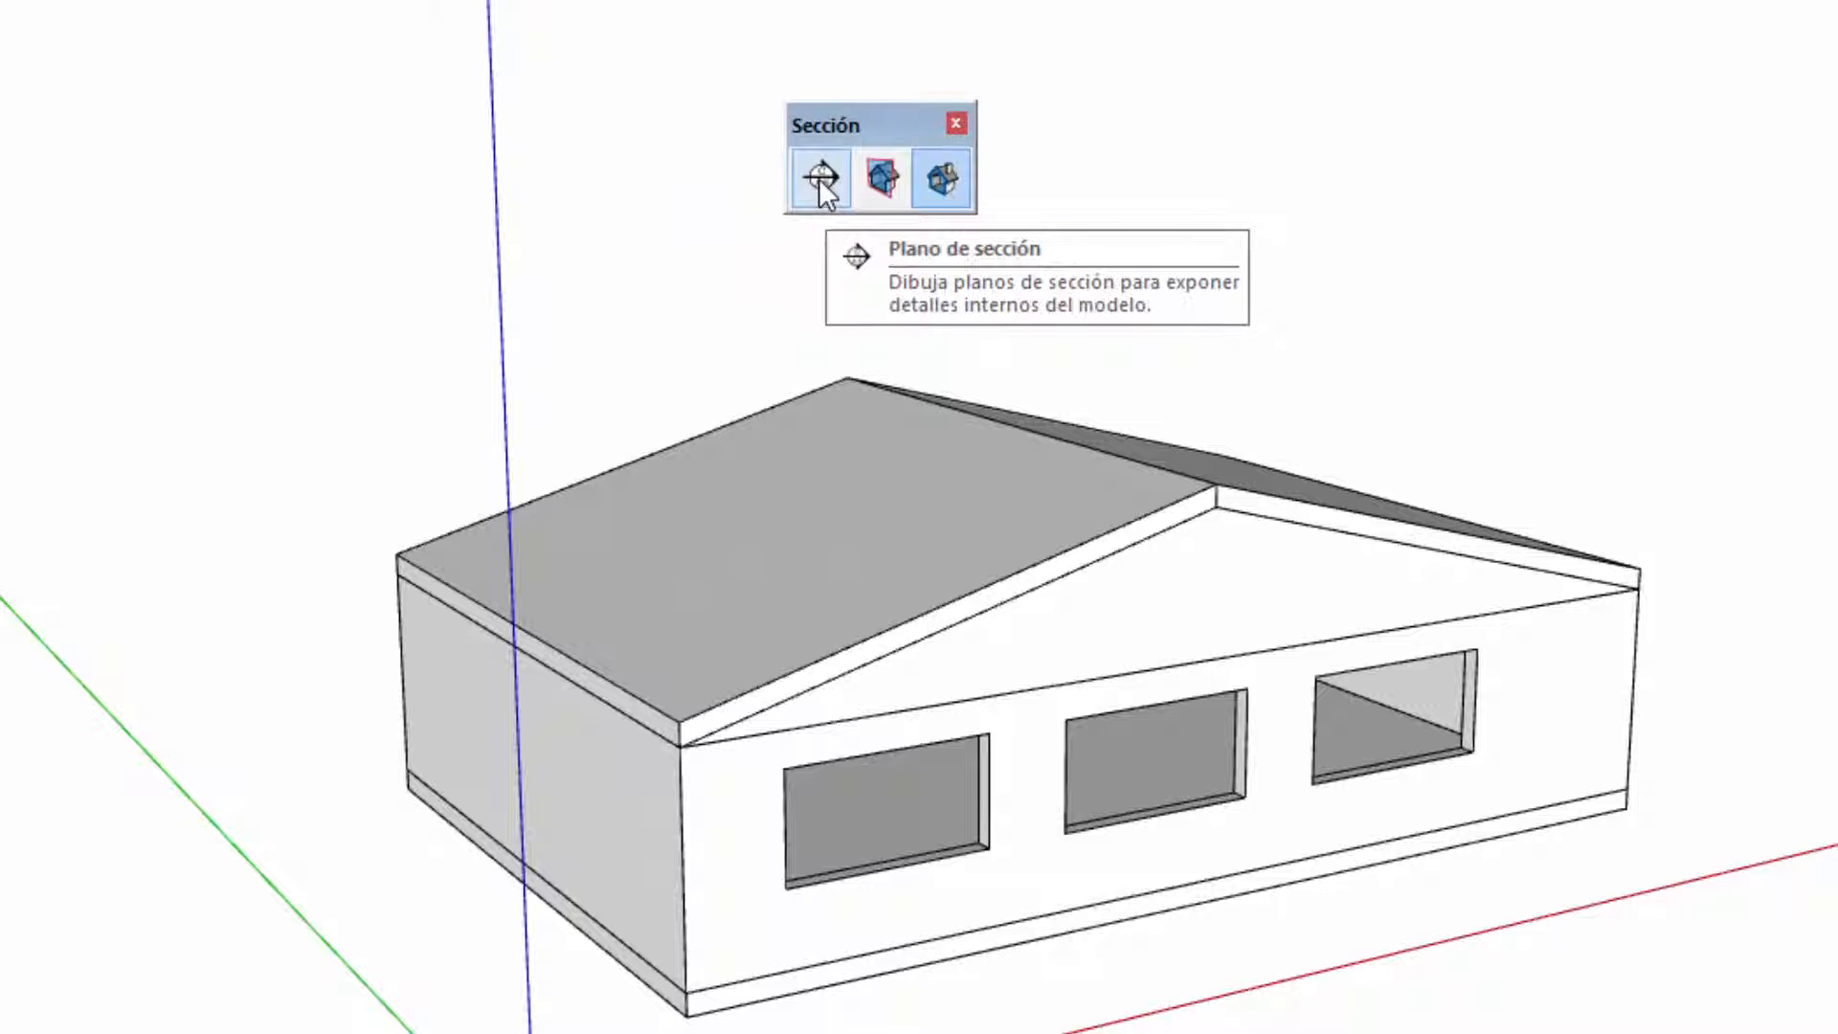
# Step: Place a section plane on the solid side wall adjoining the windowed front, perpendicular to the red axis
pyautogui.click(818, 180)
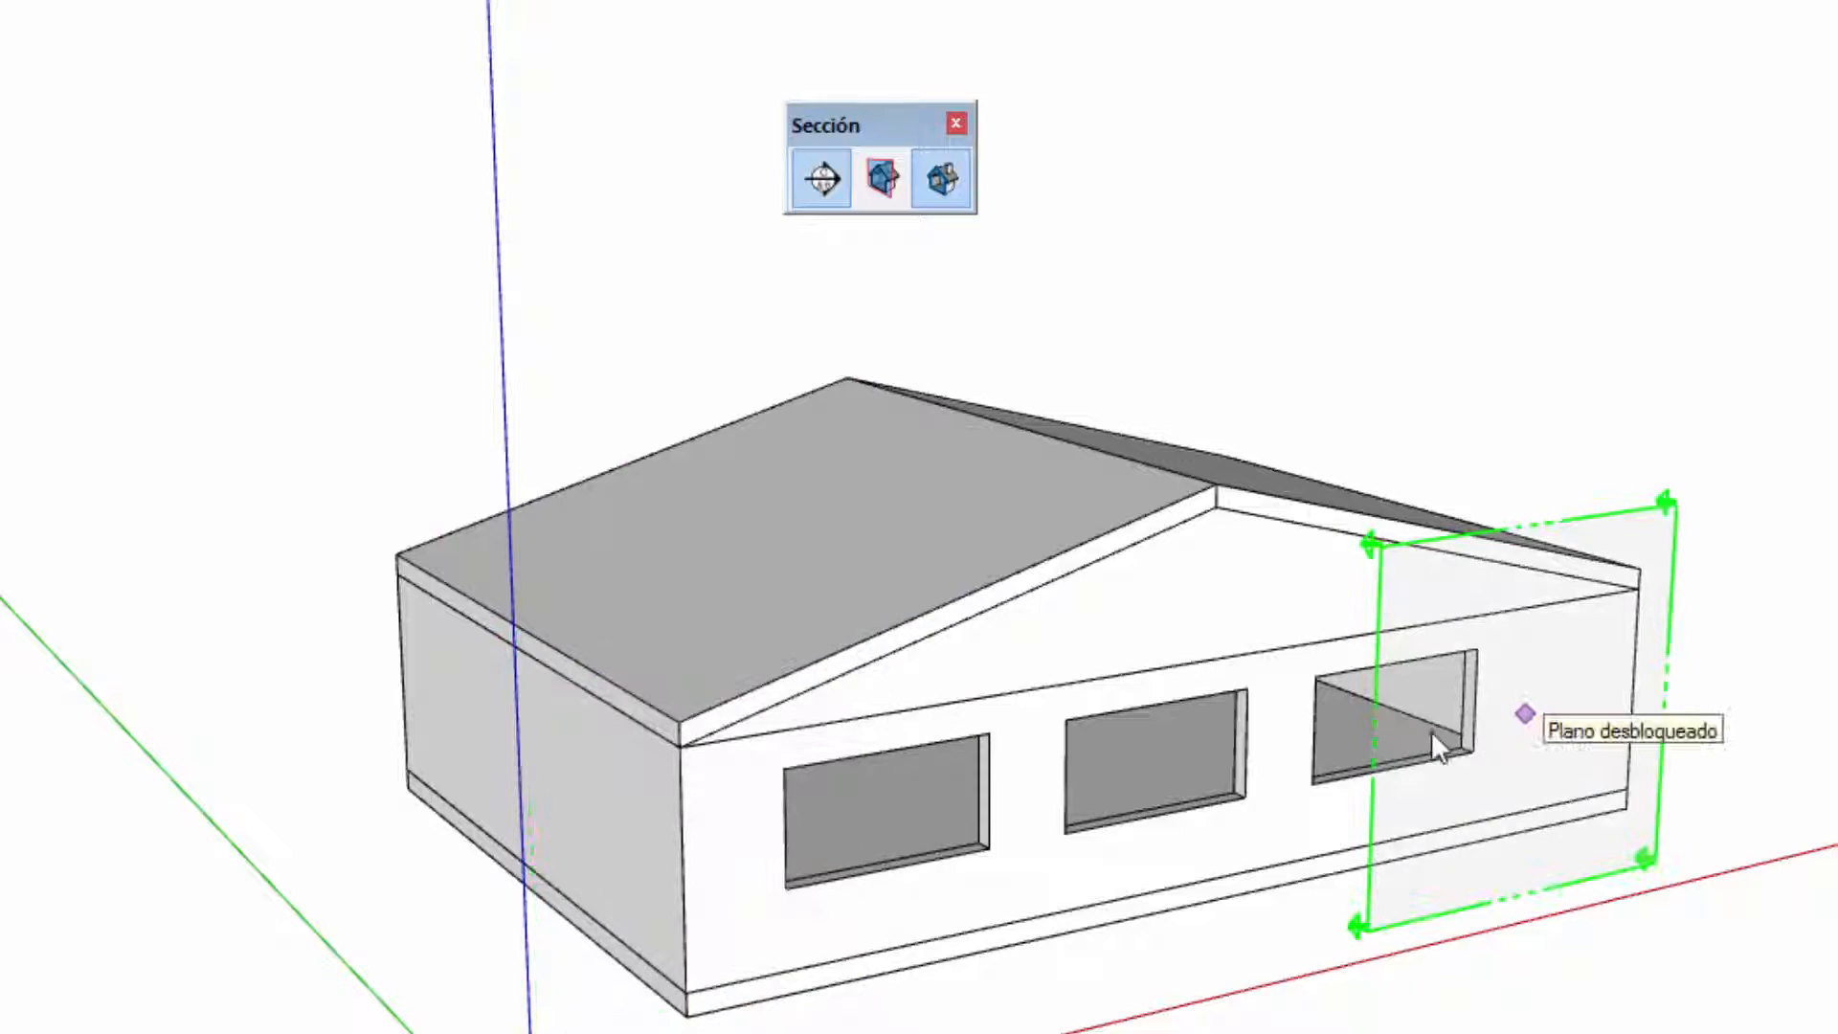
pyautogui.moveTo(698, 751); pyautogui.dragTo(971, 837, button='middle')
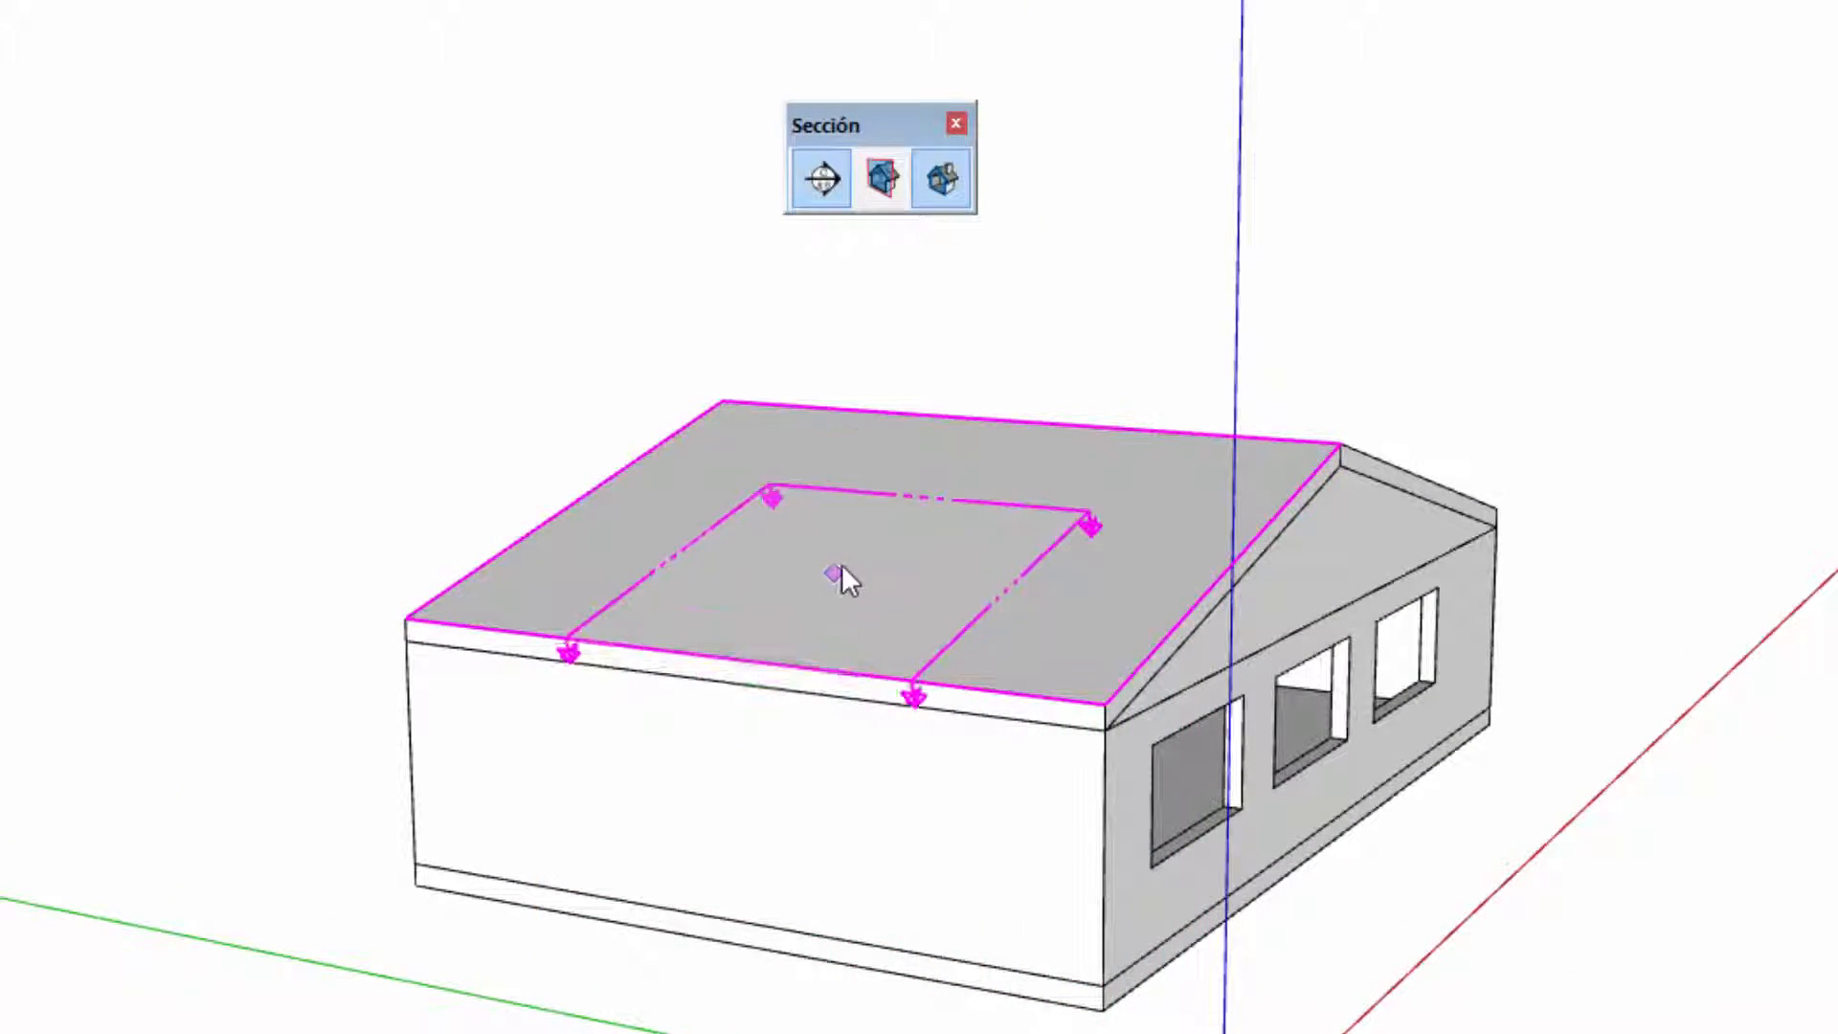
pyautogui.moveTo(1234, 603); pyautogui.dragTo(488, 553, button='middle')
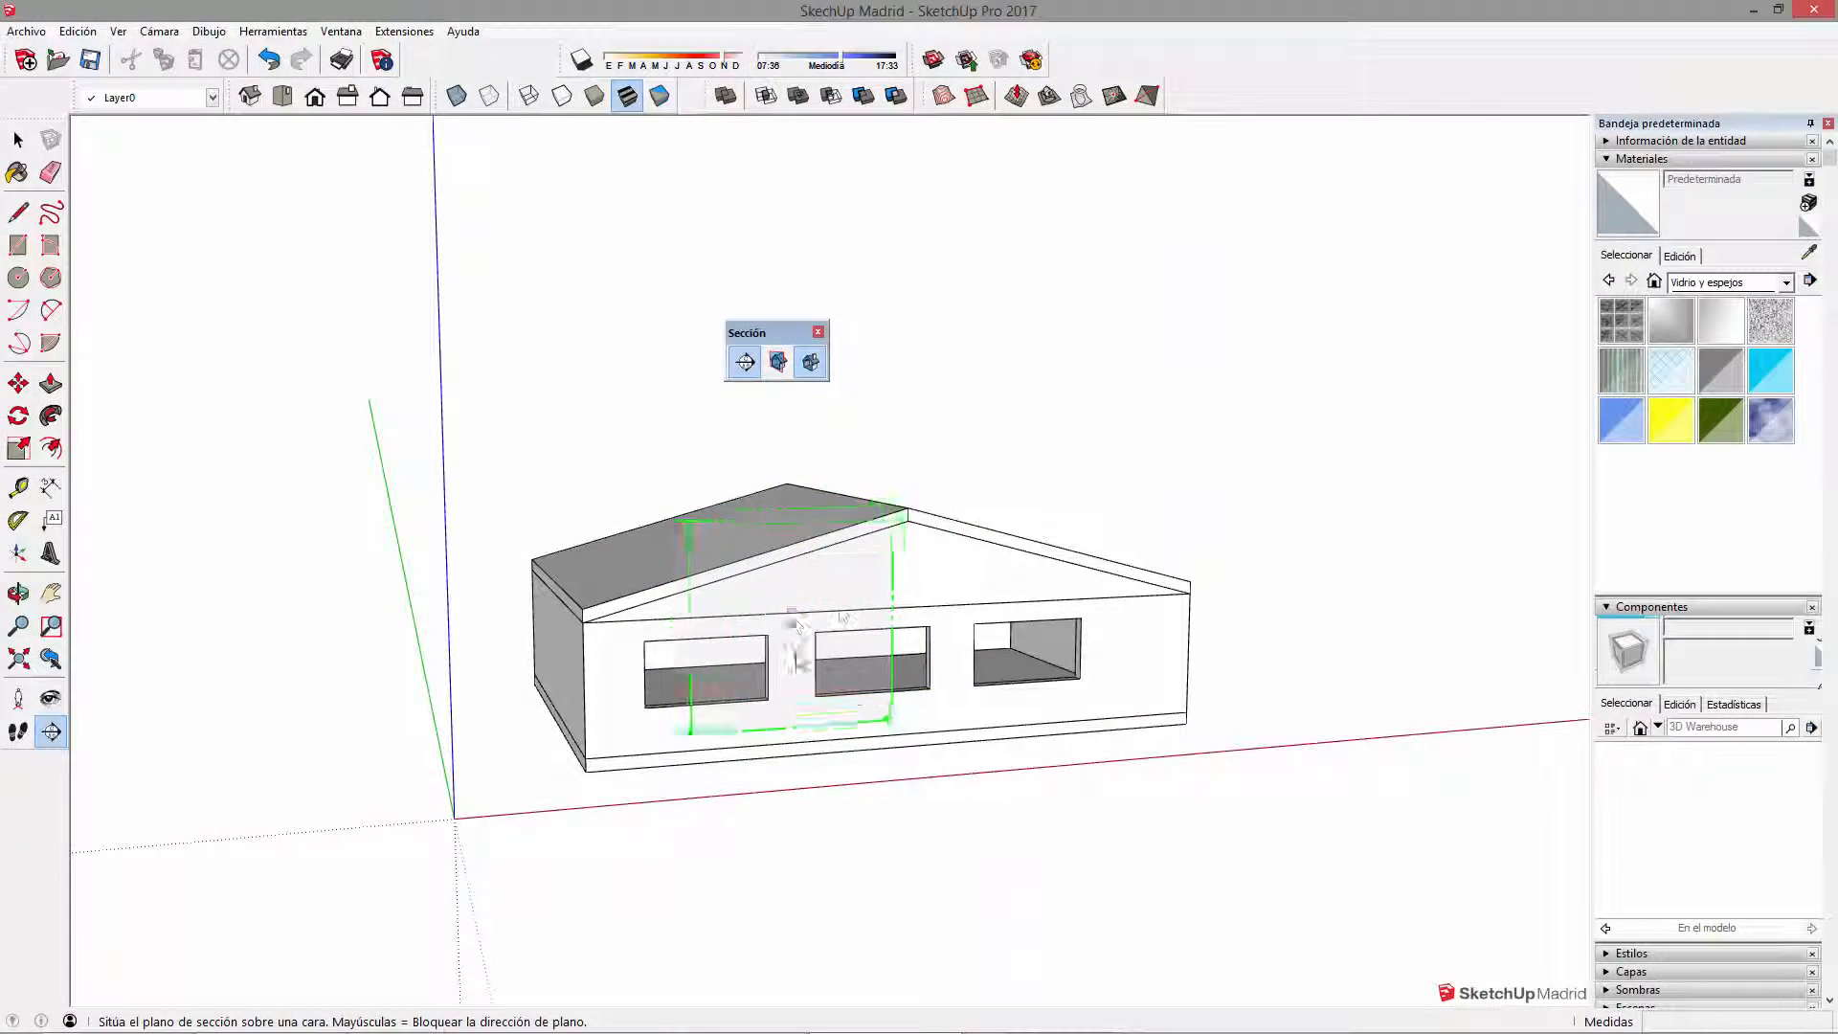
pyautogui.moveTo(865, 607)
pyautogui.mouseDown(button='middle')
pyautogui.moveTo(849, 731)
pyautogui.moveTo(1295, 750)
pyautogui.mouseUp(button='middle')
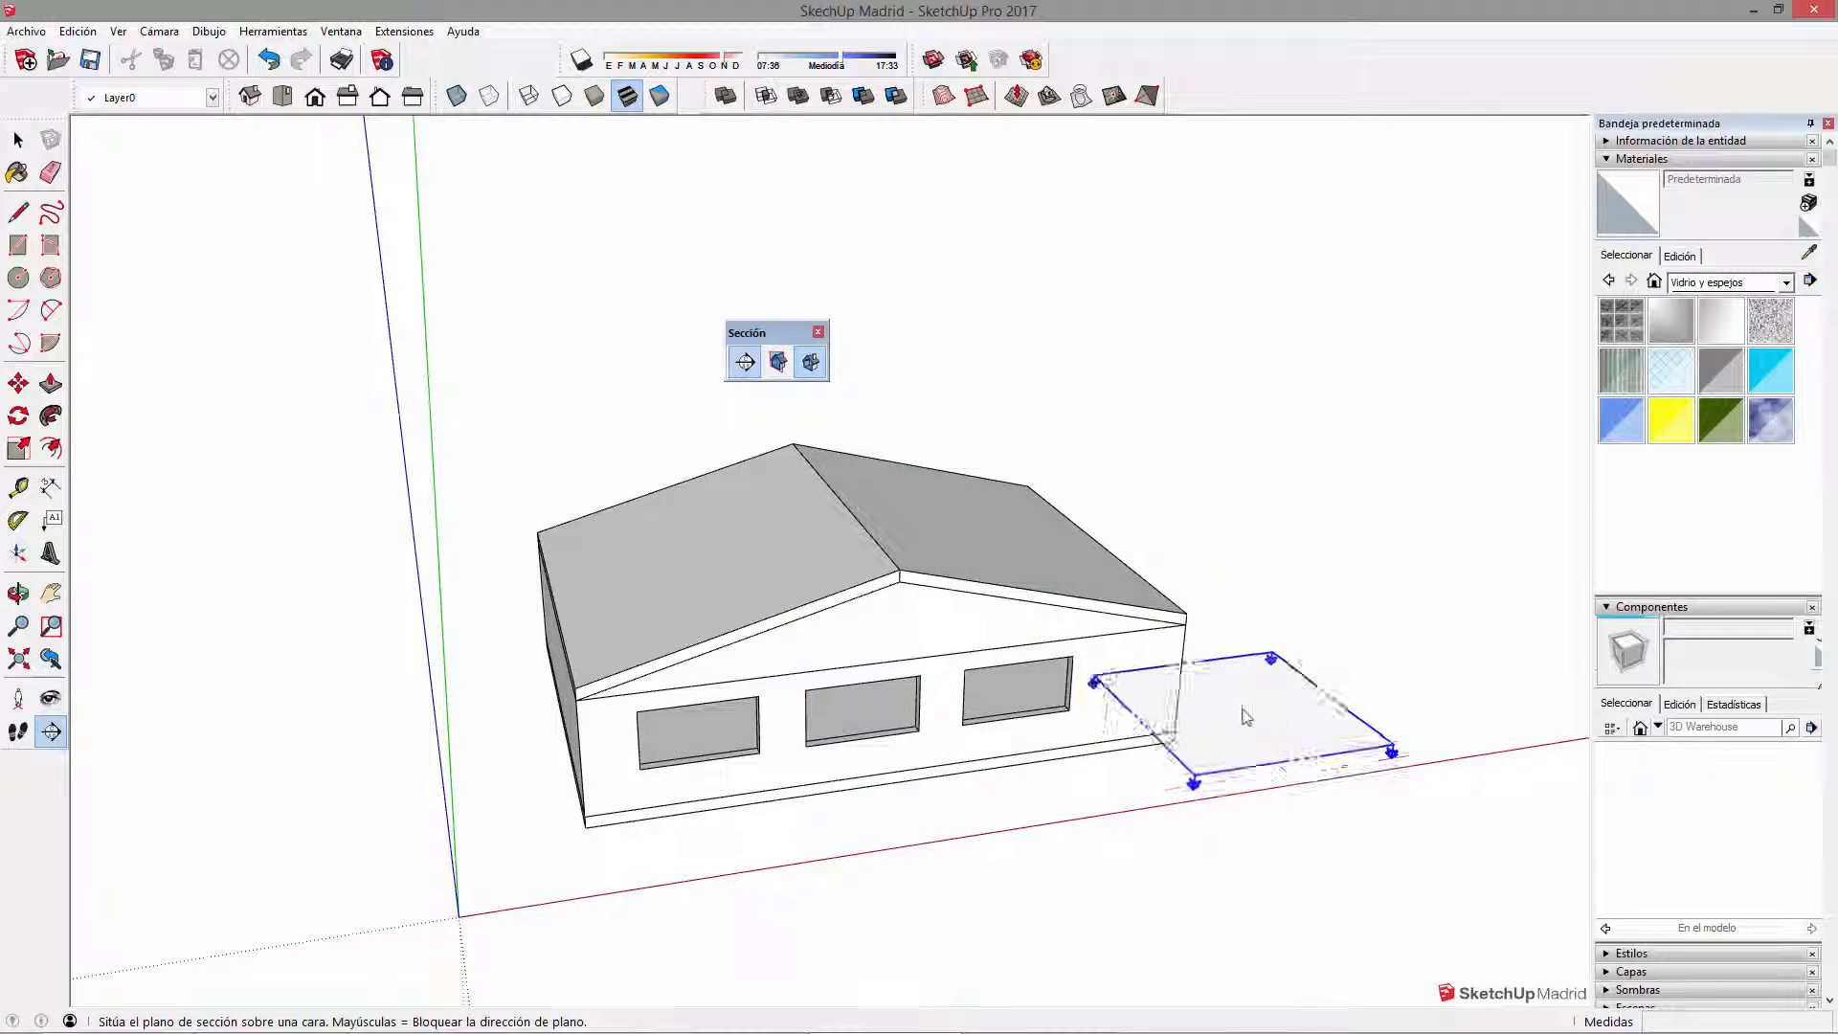
pyautogui.moveTo(1032, 713); pyautogui.dragTo(1331, 718, button='middle')
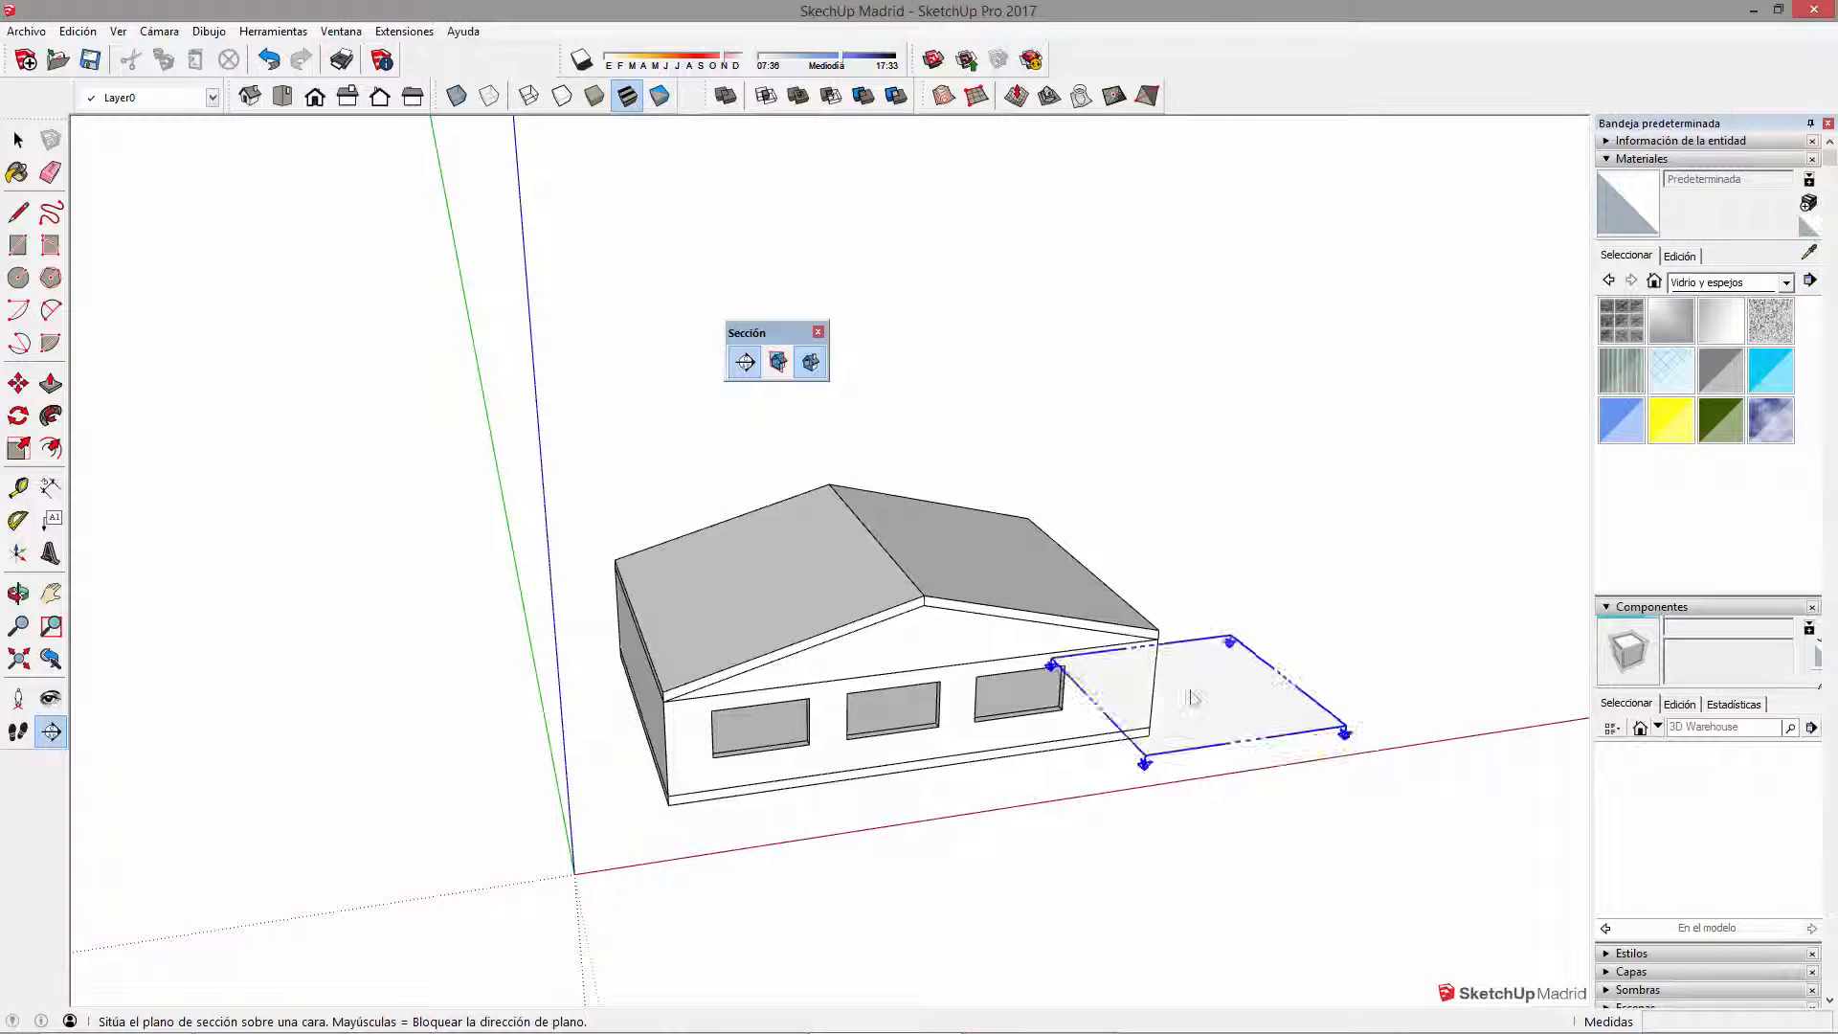
pyautogui.moveTo(636, 784); pyautogui.dragTo(881, 698, button='middle')
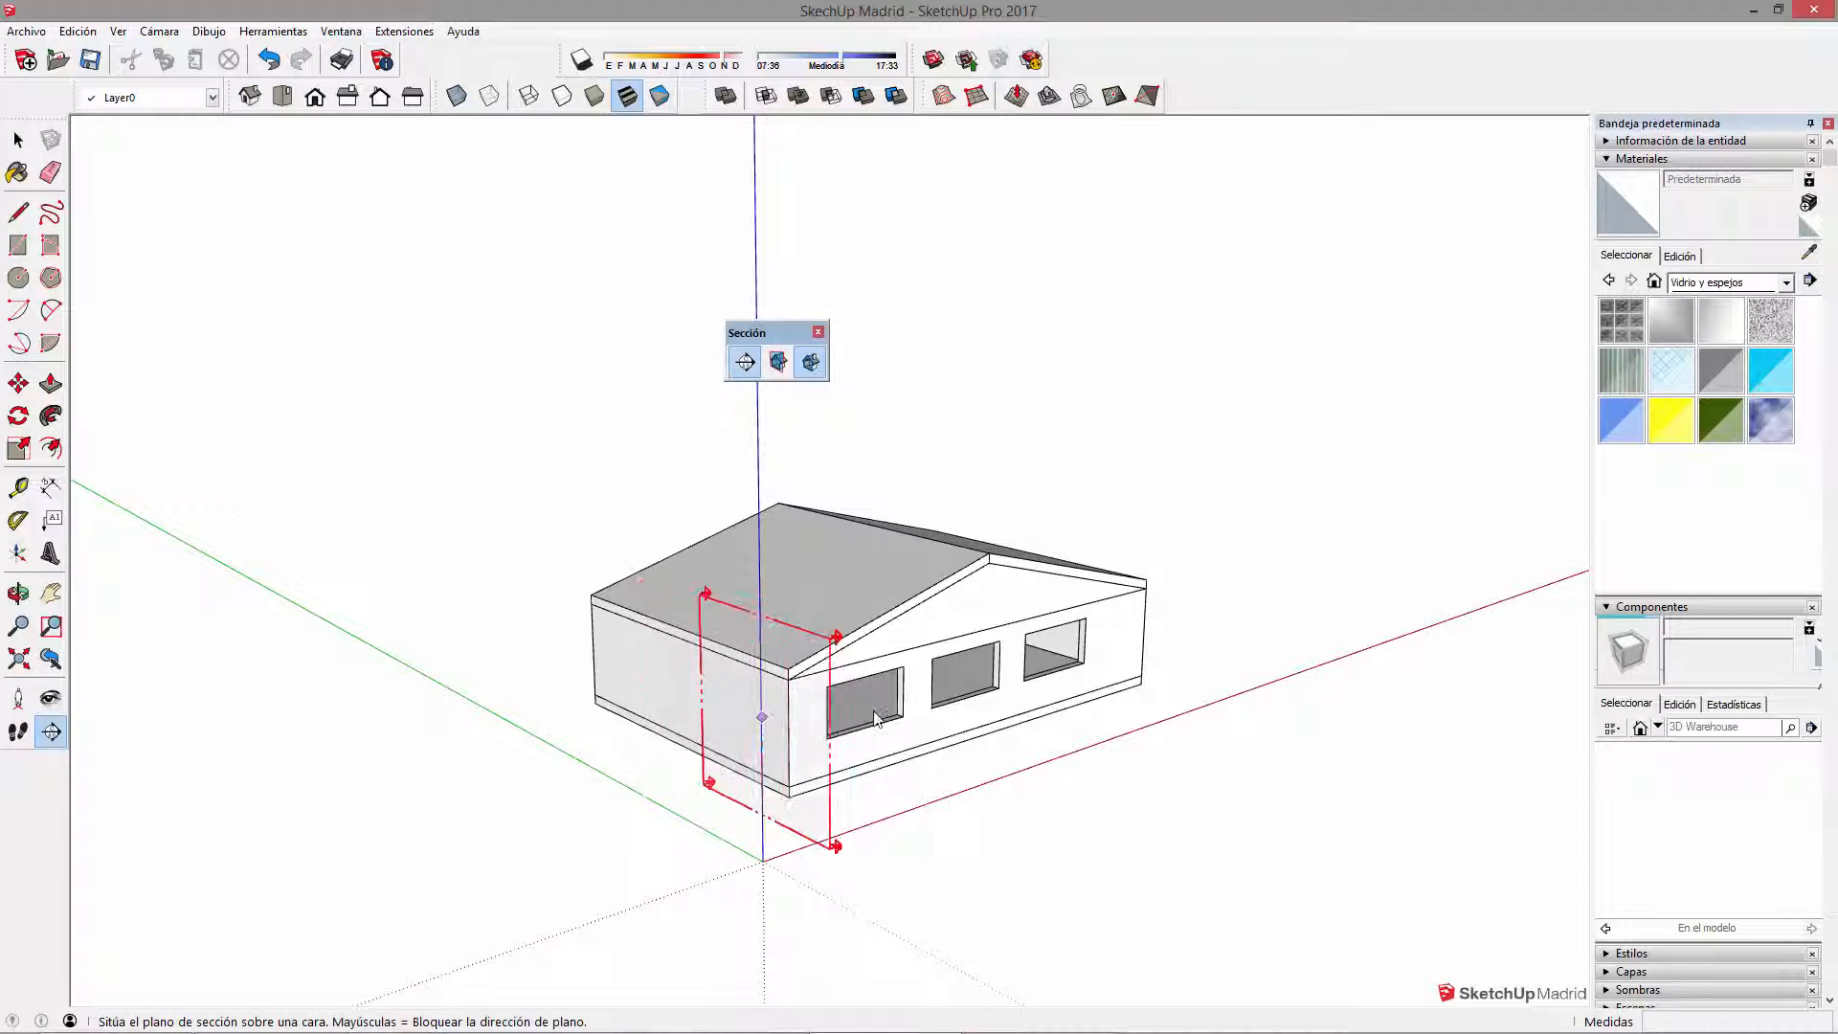
pyautogui.click(689, 702)
# Step: Move the section plane along the red axis into the building until it cuts through the first front window, and clear the selection
pyautogui.moveTo(791, 818); pyautogui.dragTo(800, 702, button='middle')
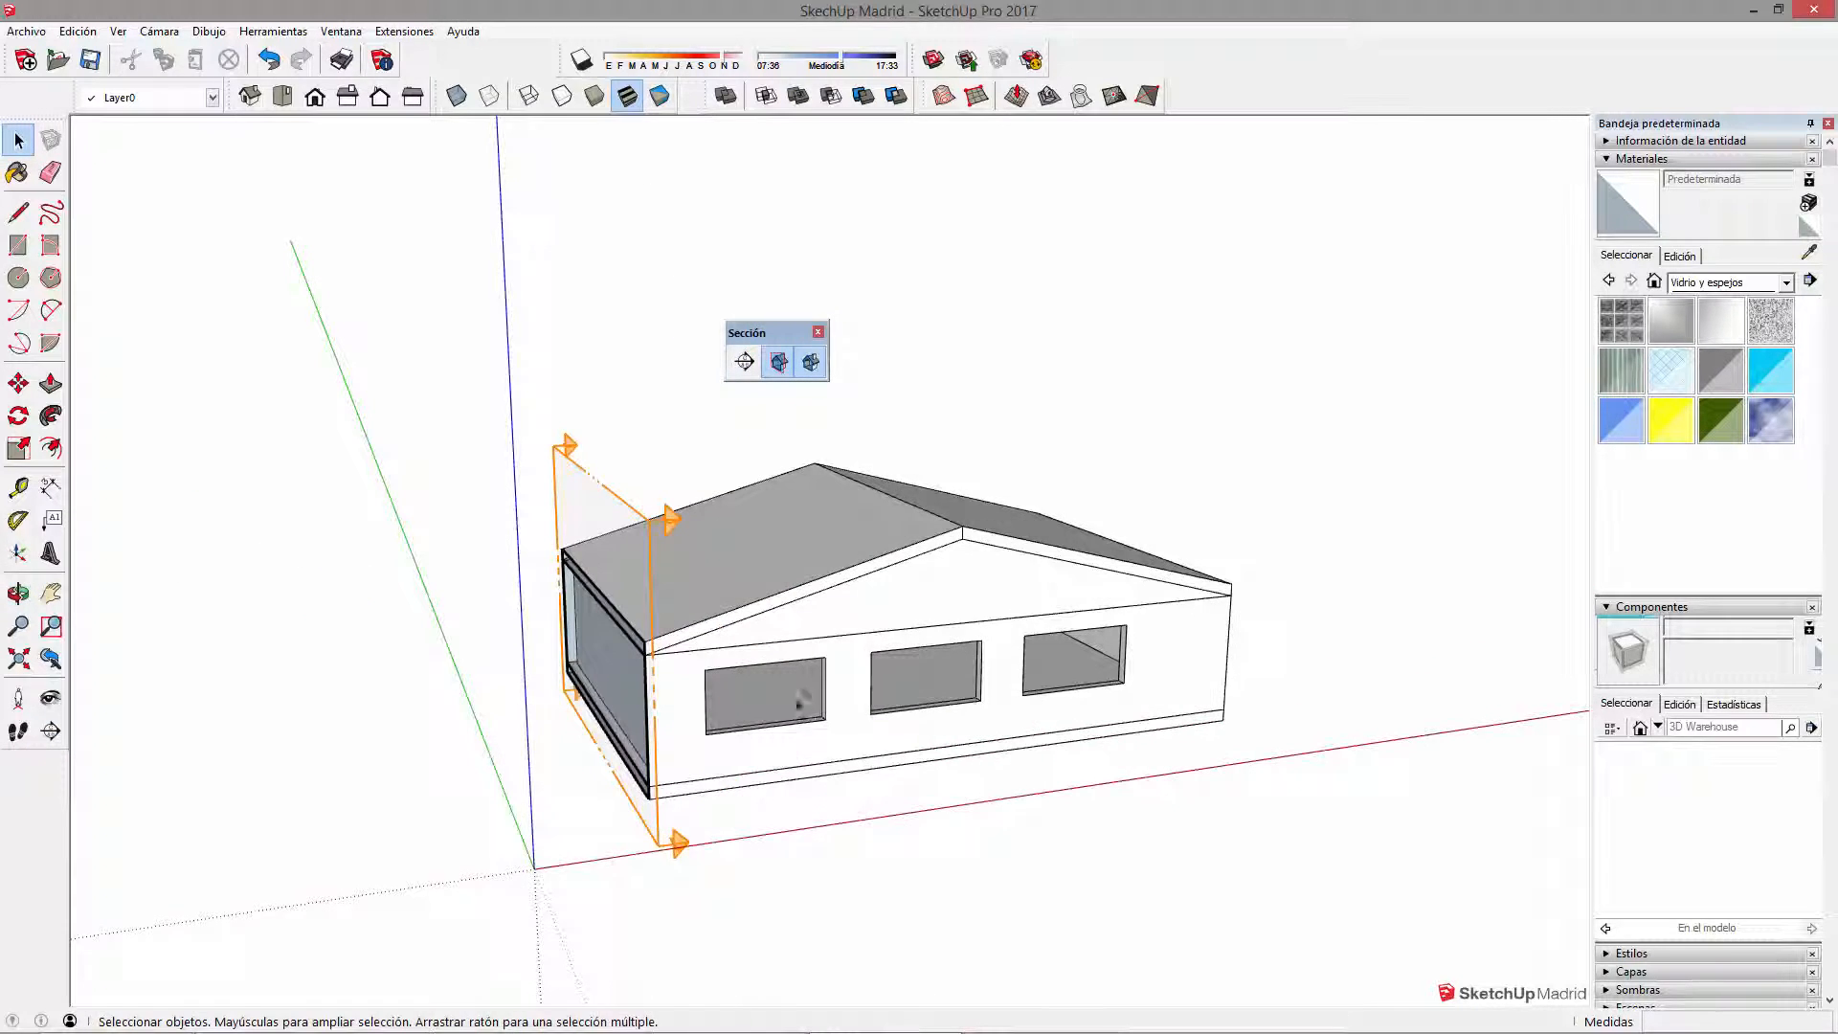
pyautogui.moveTo(773, 518); pyautogui.dragTo(832, 892, button='middle')
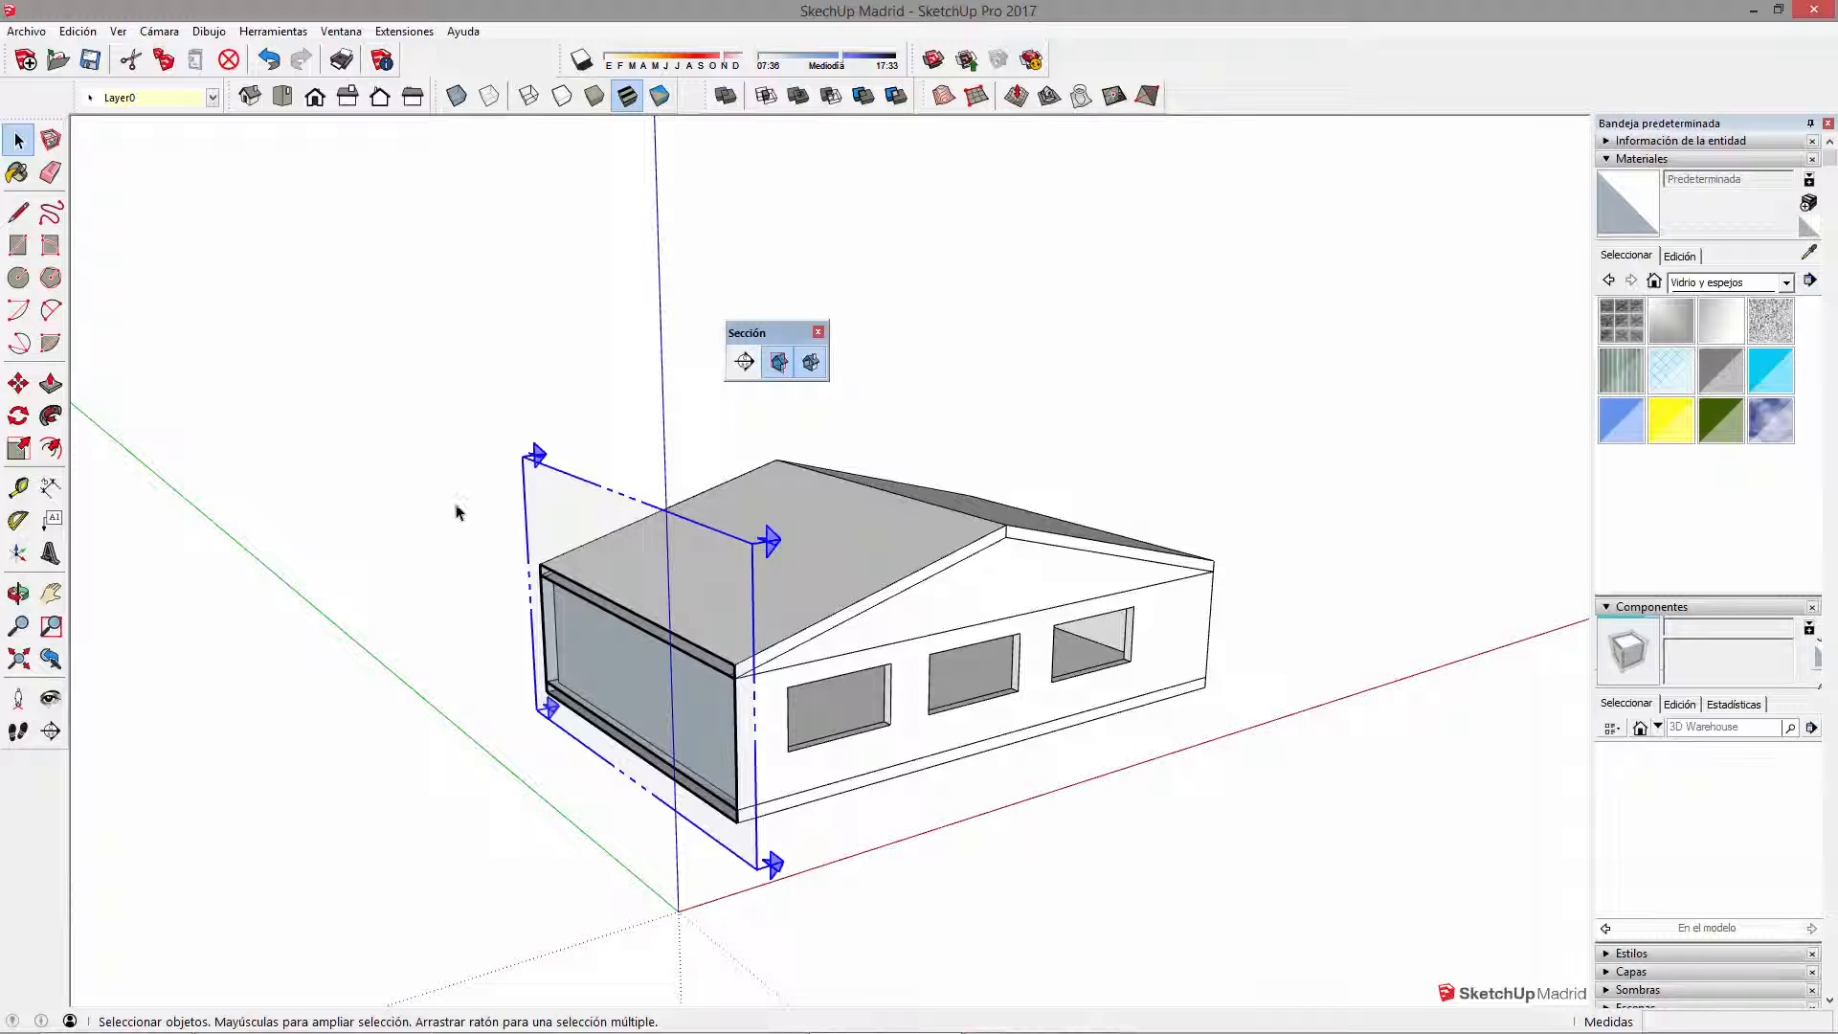
pyautogui.click(18, 385)
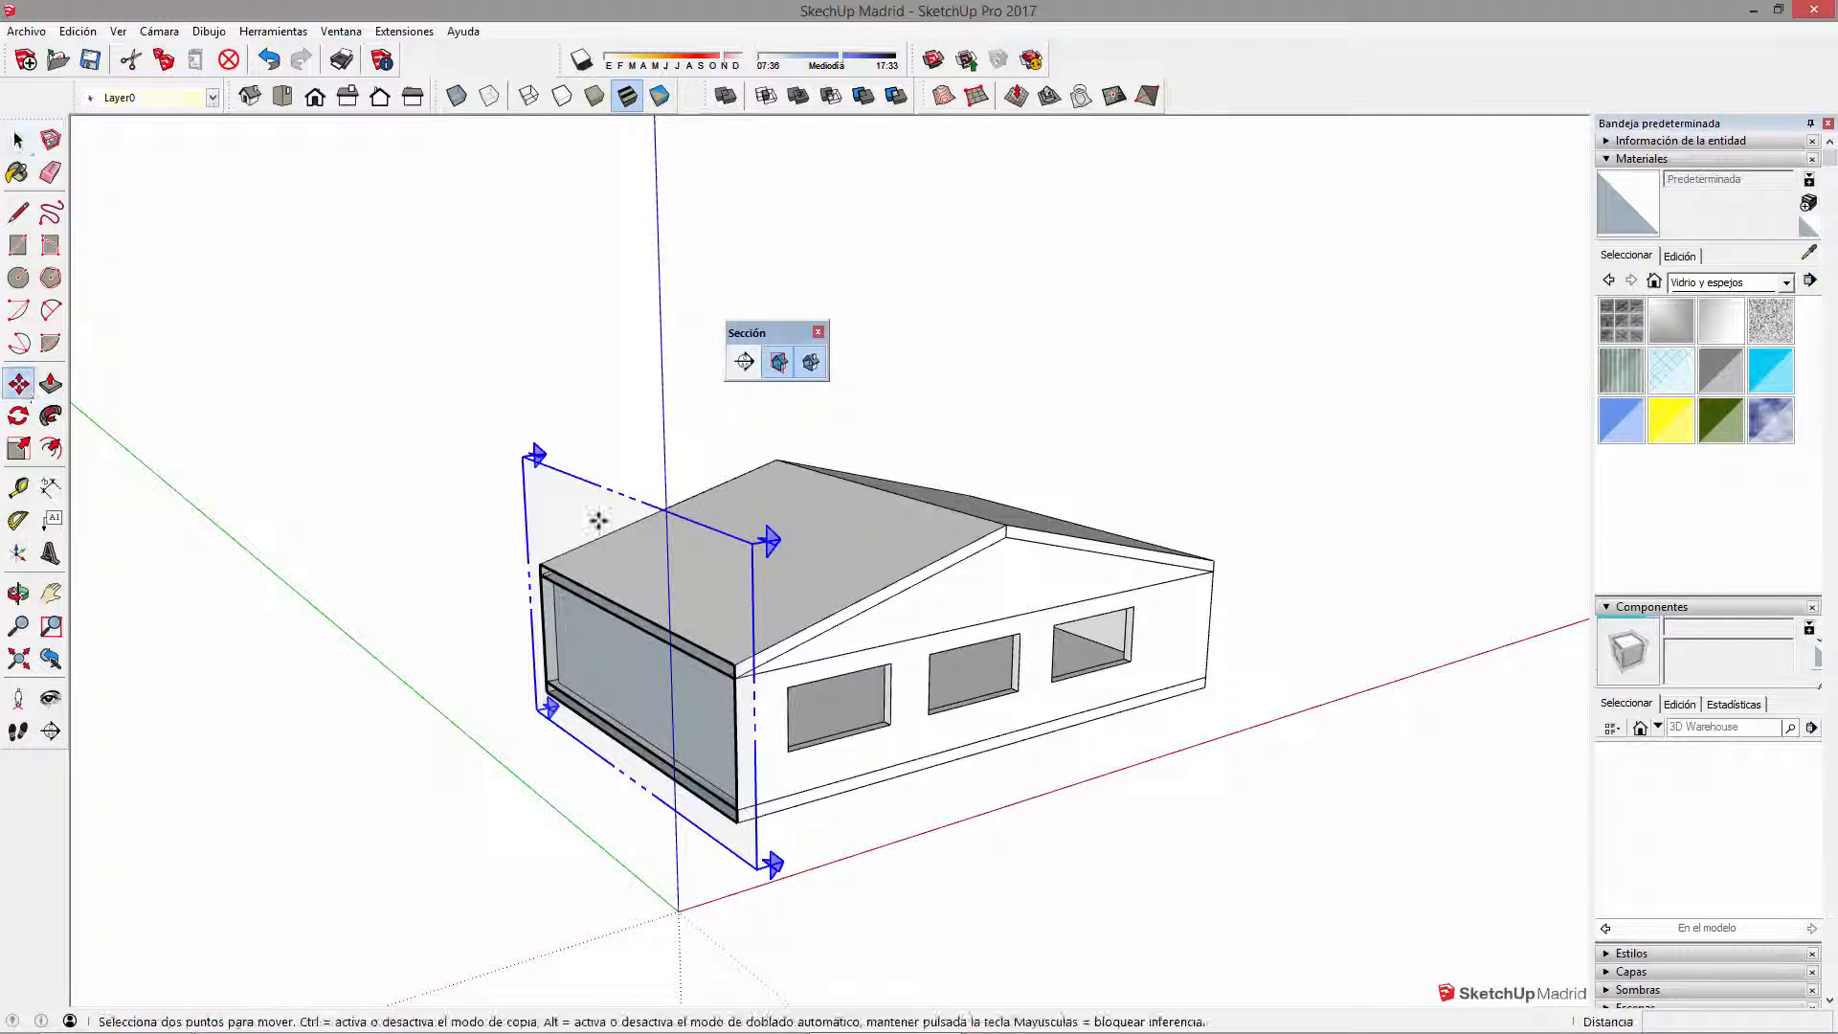
pyautogui.click(754, 909)
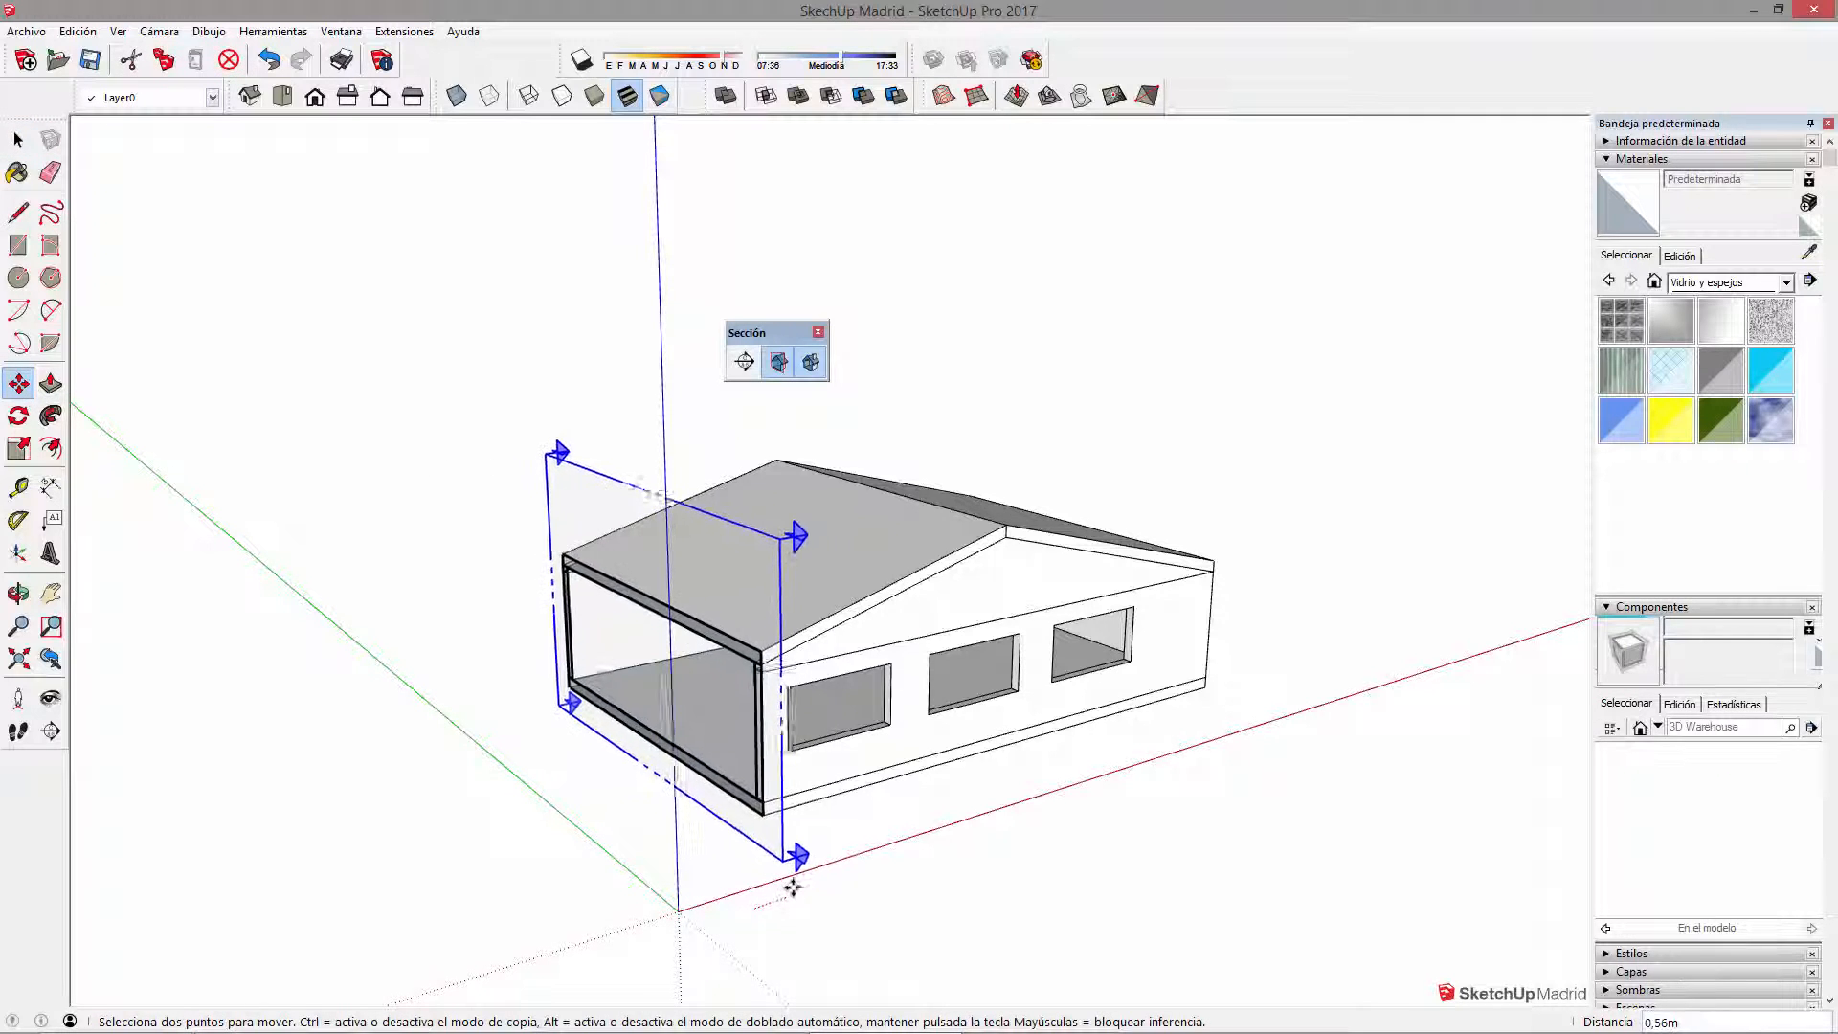
pyautogui.click(882, 845)
pyautogui.moveTo(882, 845); pyautogui.dragTo(757, 714, button='middle')
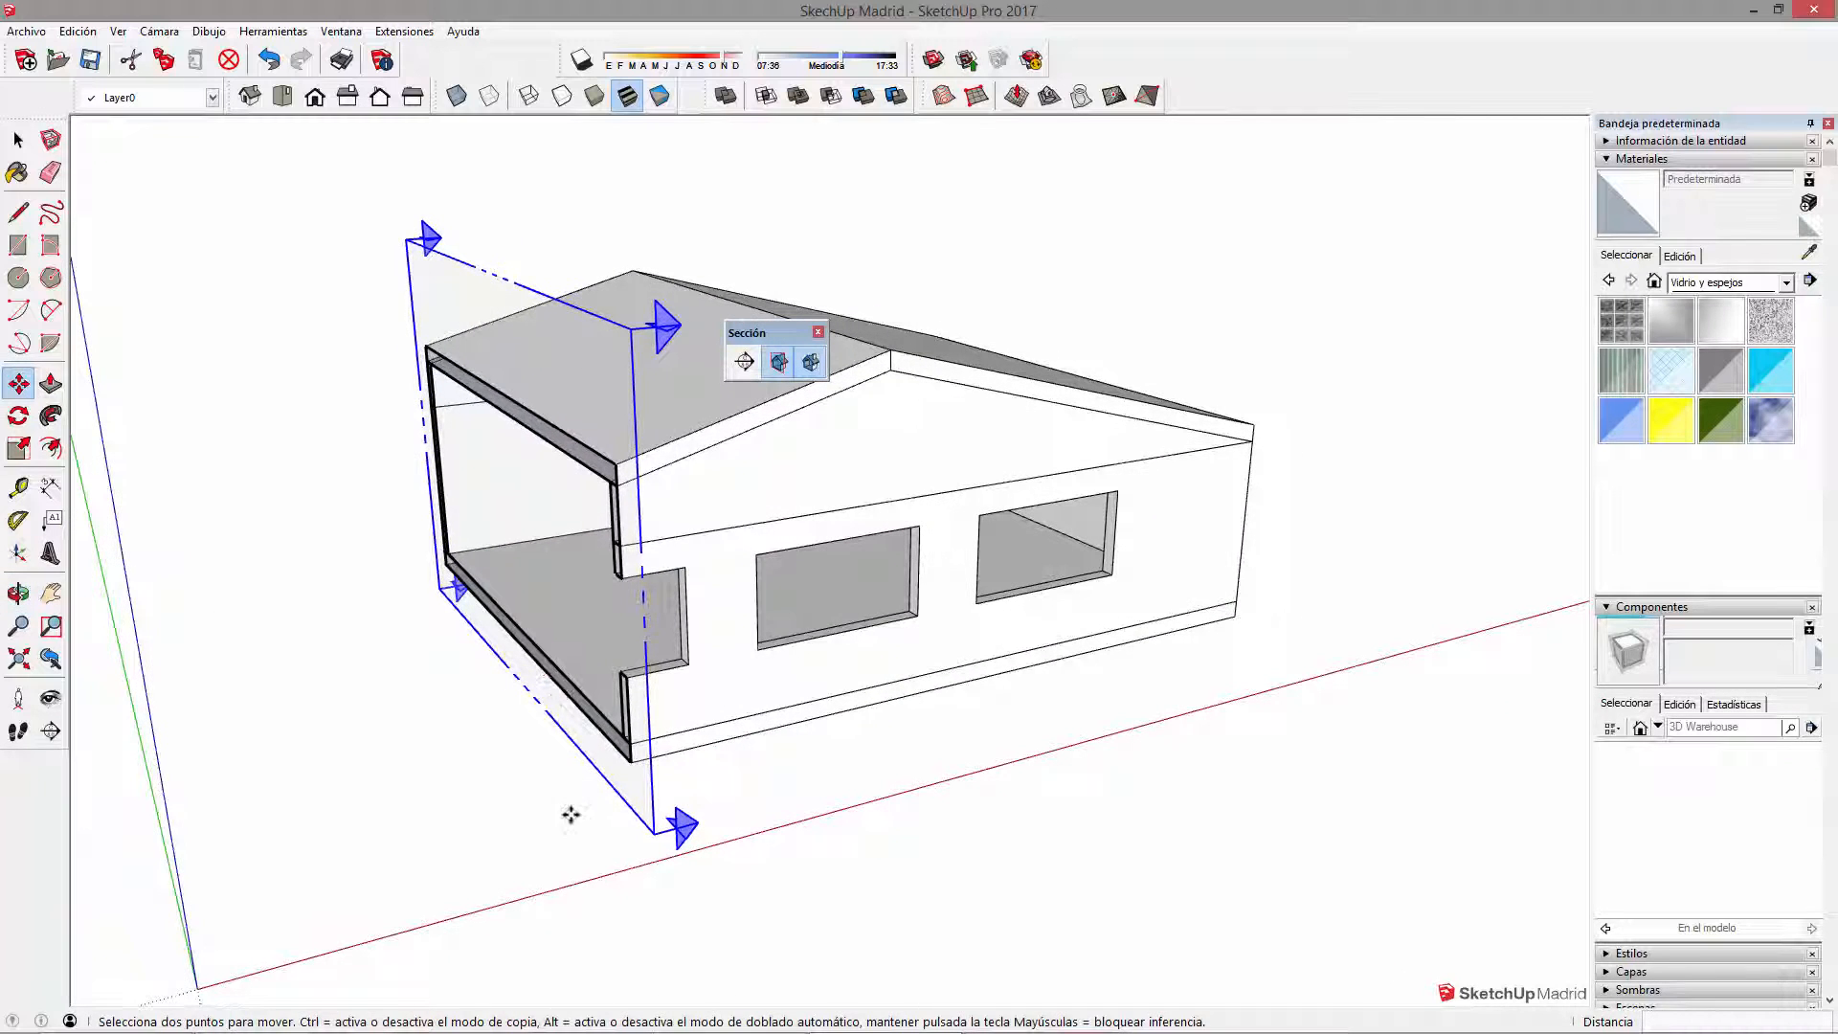
pyautogui.click(571, 815)
pyautogui.click(584, 811)
pyautogui.click(18, 141)
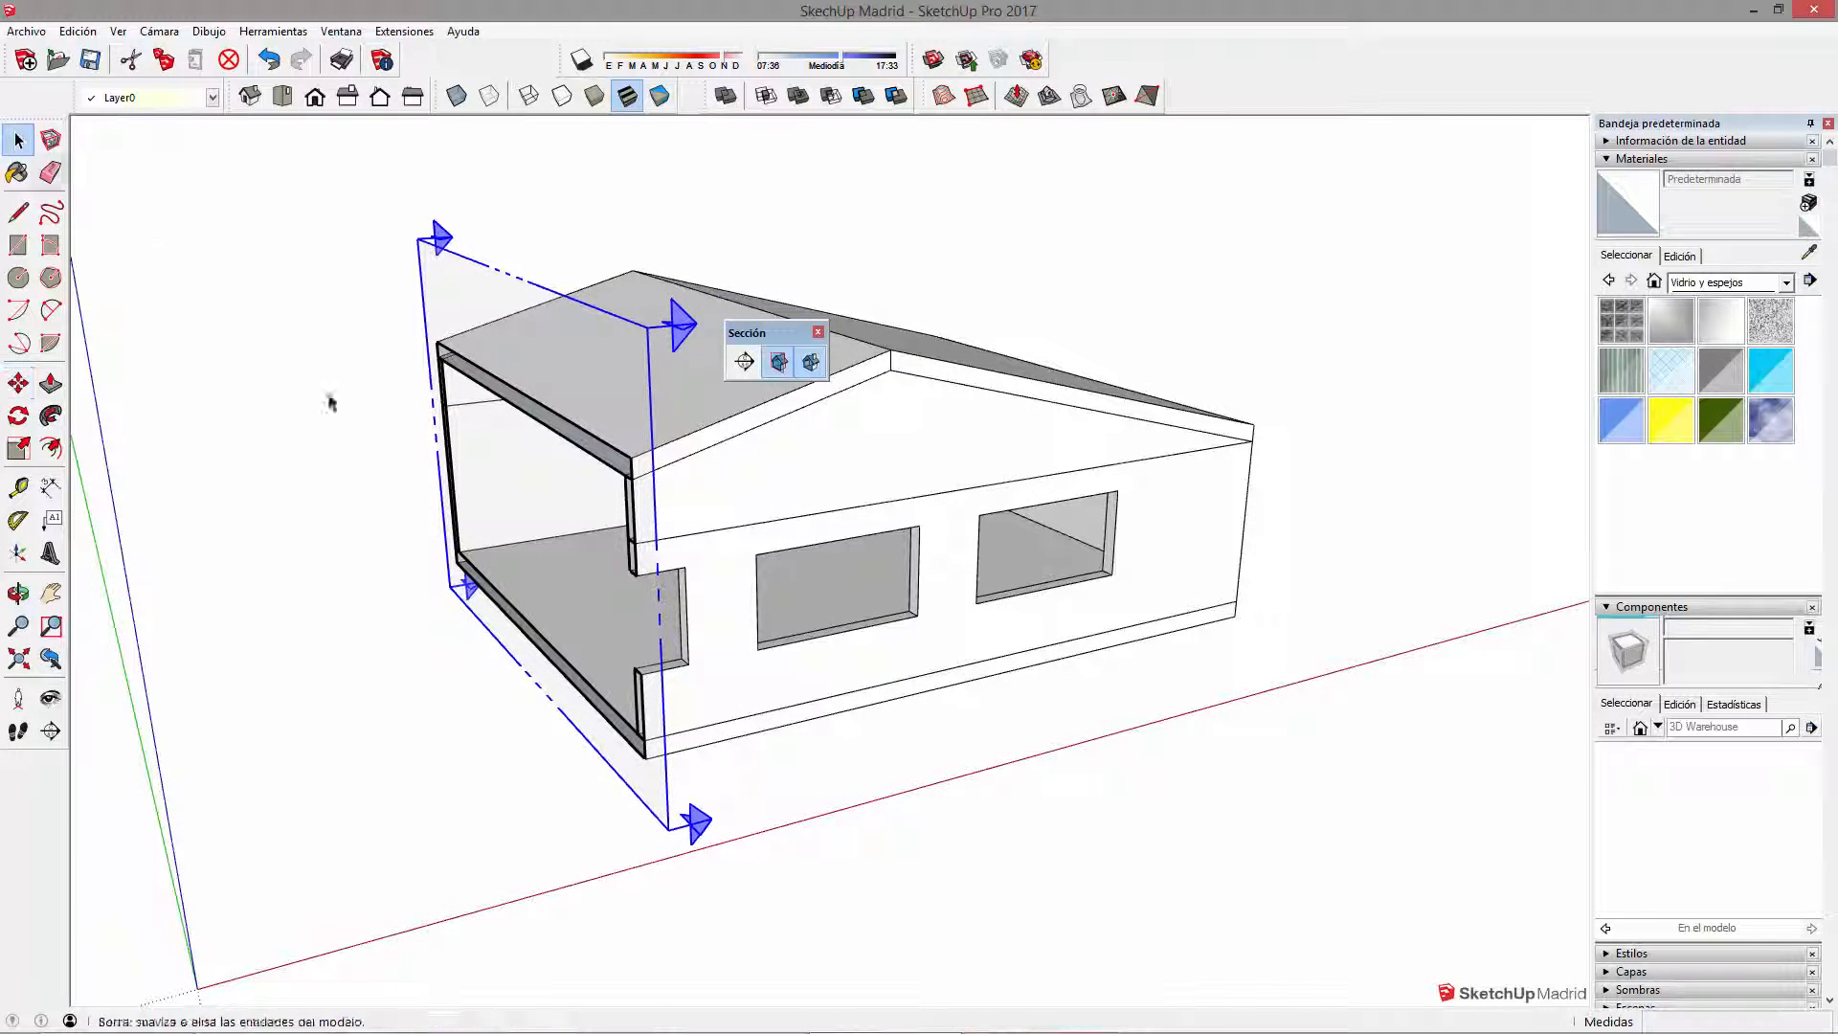
pyautogui.click(331, 403)
# Step: Reverse the section plane's cutting direction to view the opposite part of the building, and invert it back
pyautogui.moveTo(685, 533); pyautogui.dragTo(617, 594, button='middle')
pyautogui.moveTo(458, 505); pyautogui.dragTo(352, 244, button='middle')
pyautogui.moveTo(400, 440); pyautogui.dragTo(394, 497, button='middle')
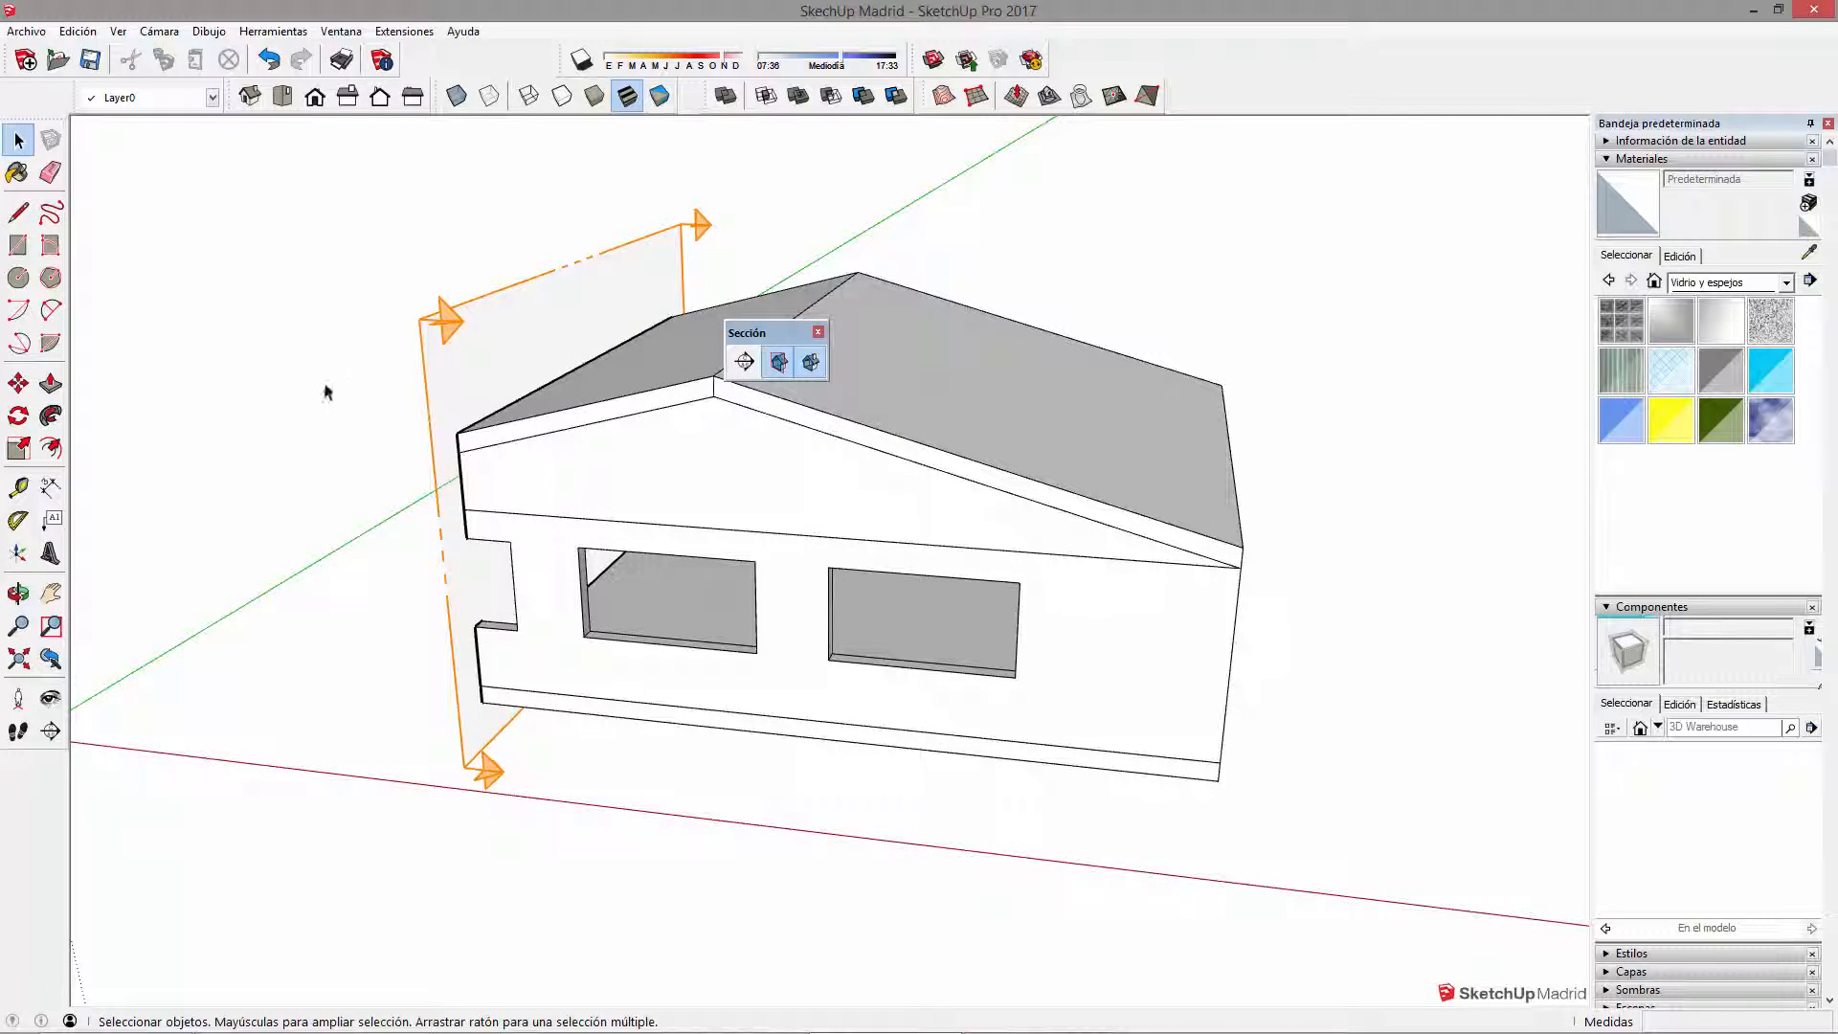
pyautogui.moveTo(649, 255); pyautogui.dragTo(661, 226, button='middle')
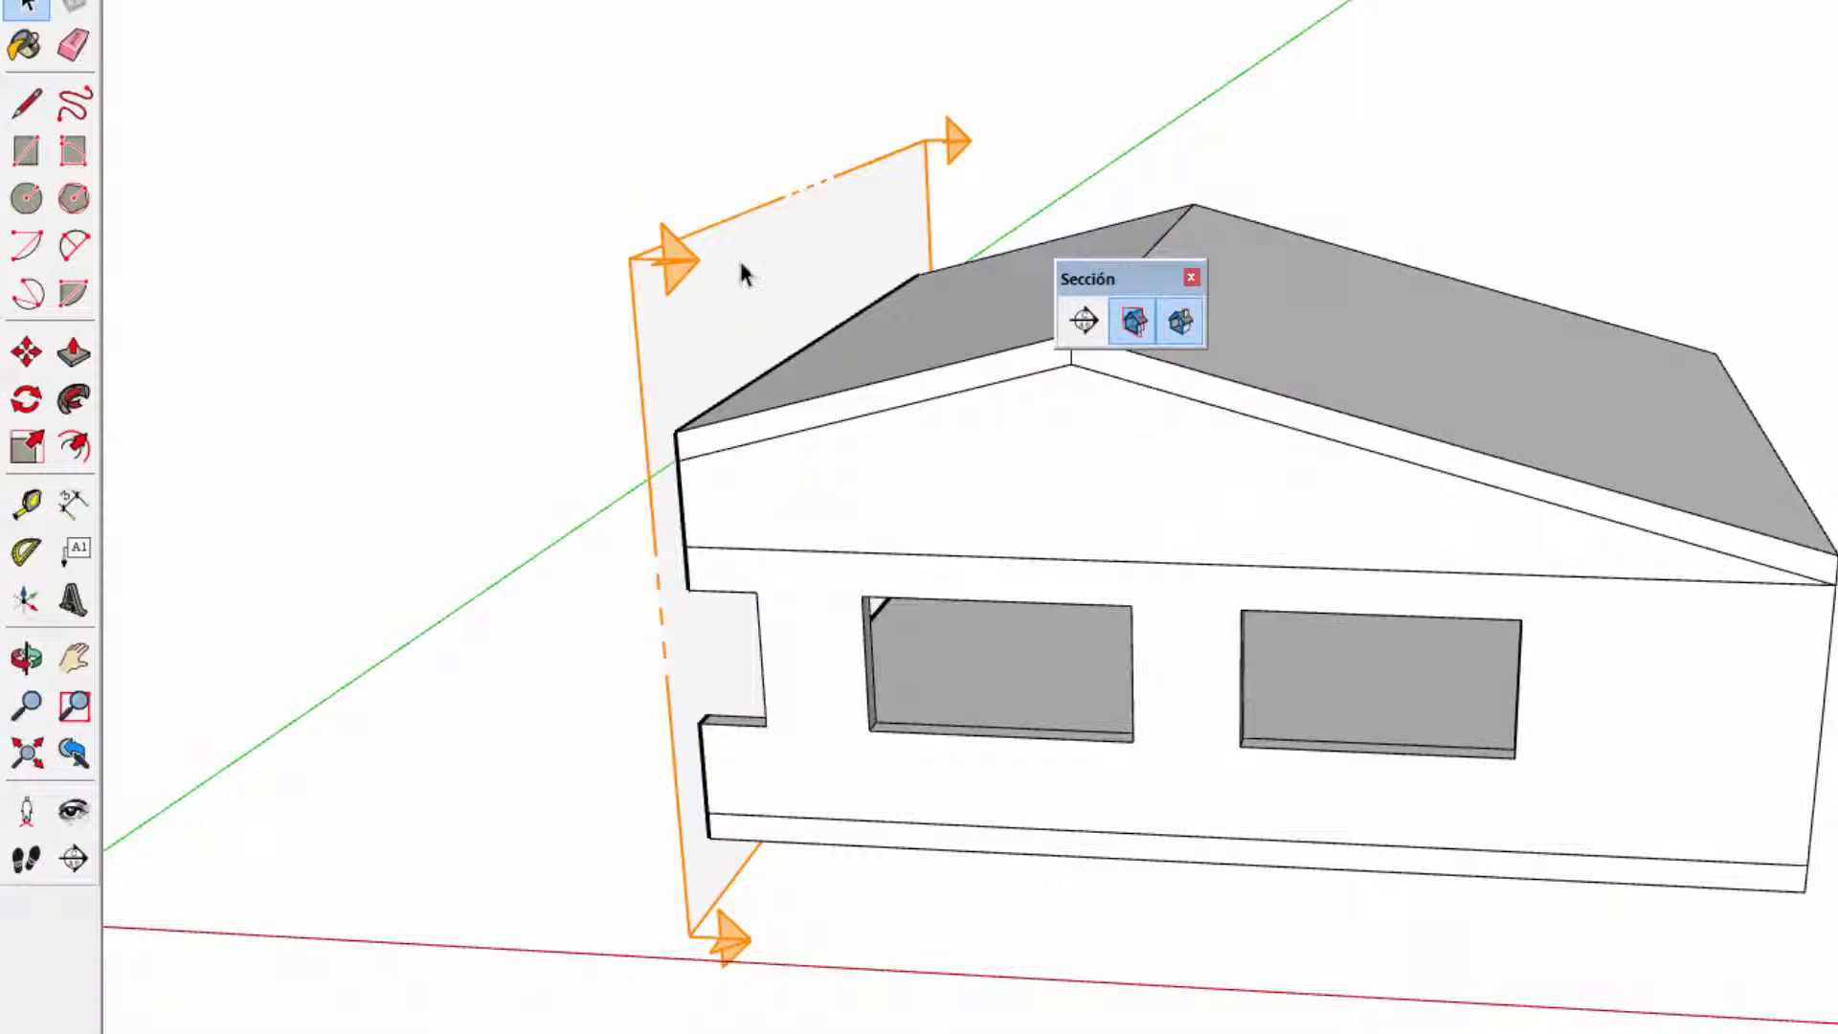
pyautogui.click(820, 242)
pyautogui.rightClick(820, 242)
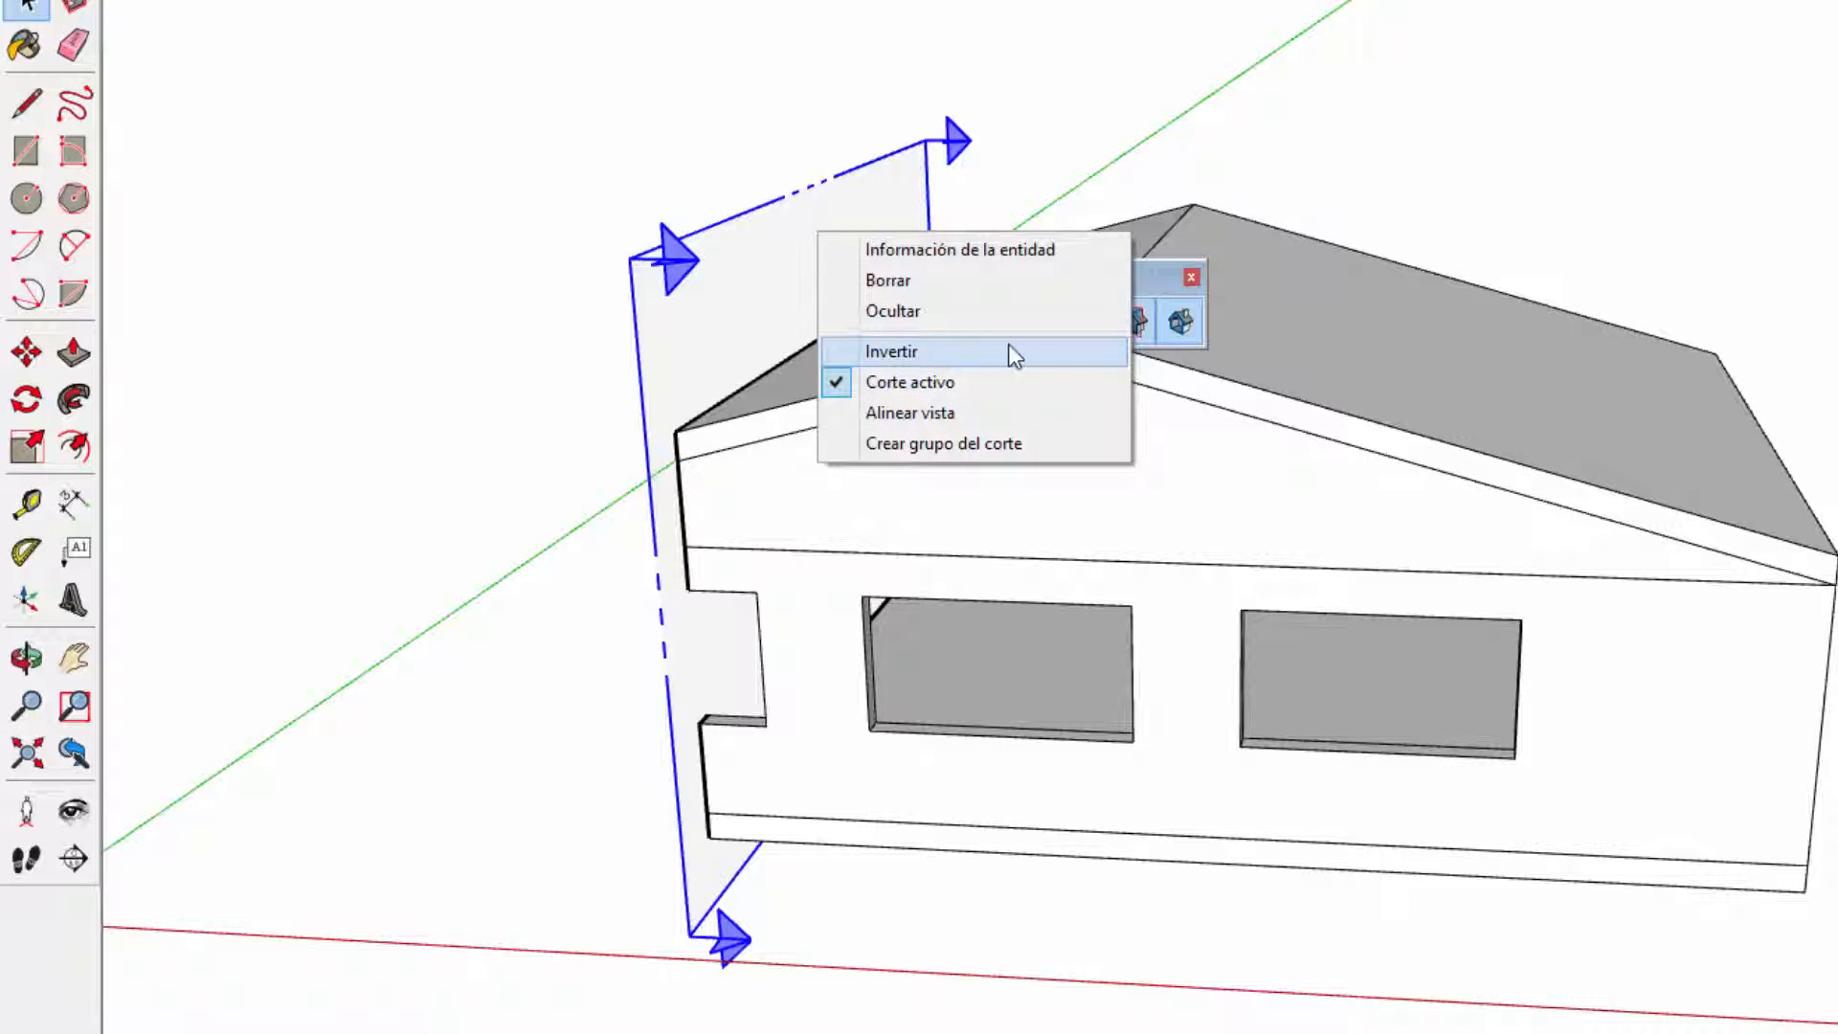
pyautogui.click(961, 362)
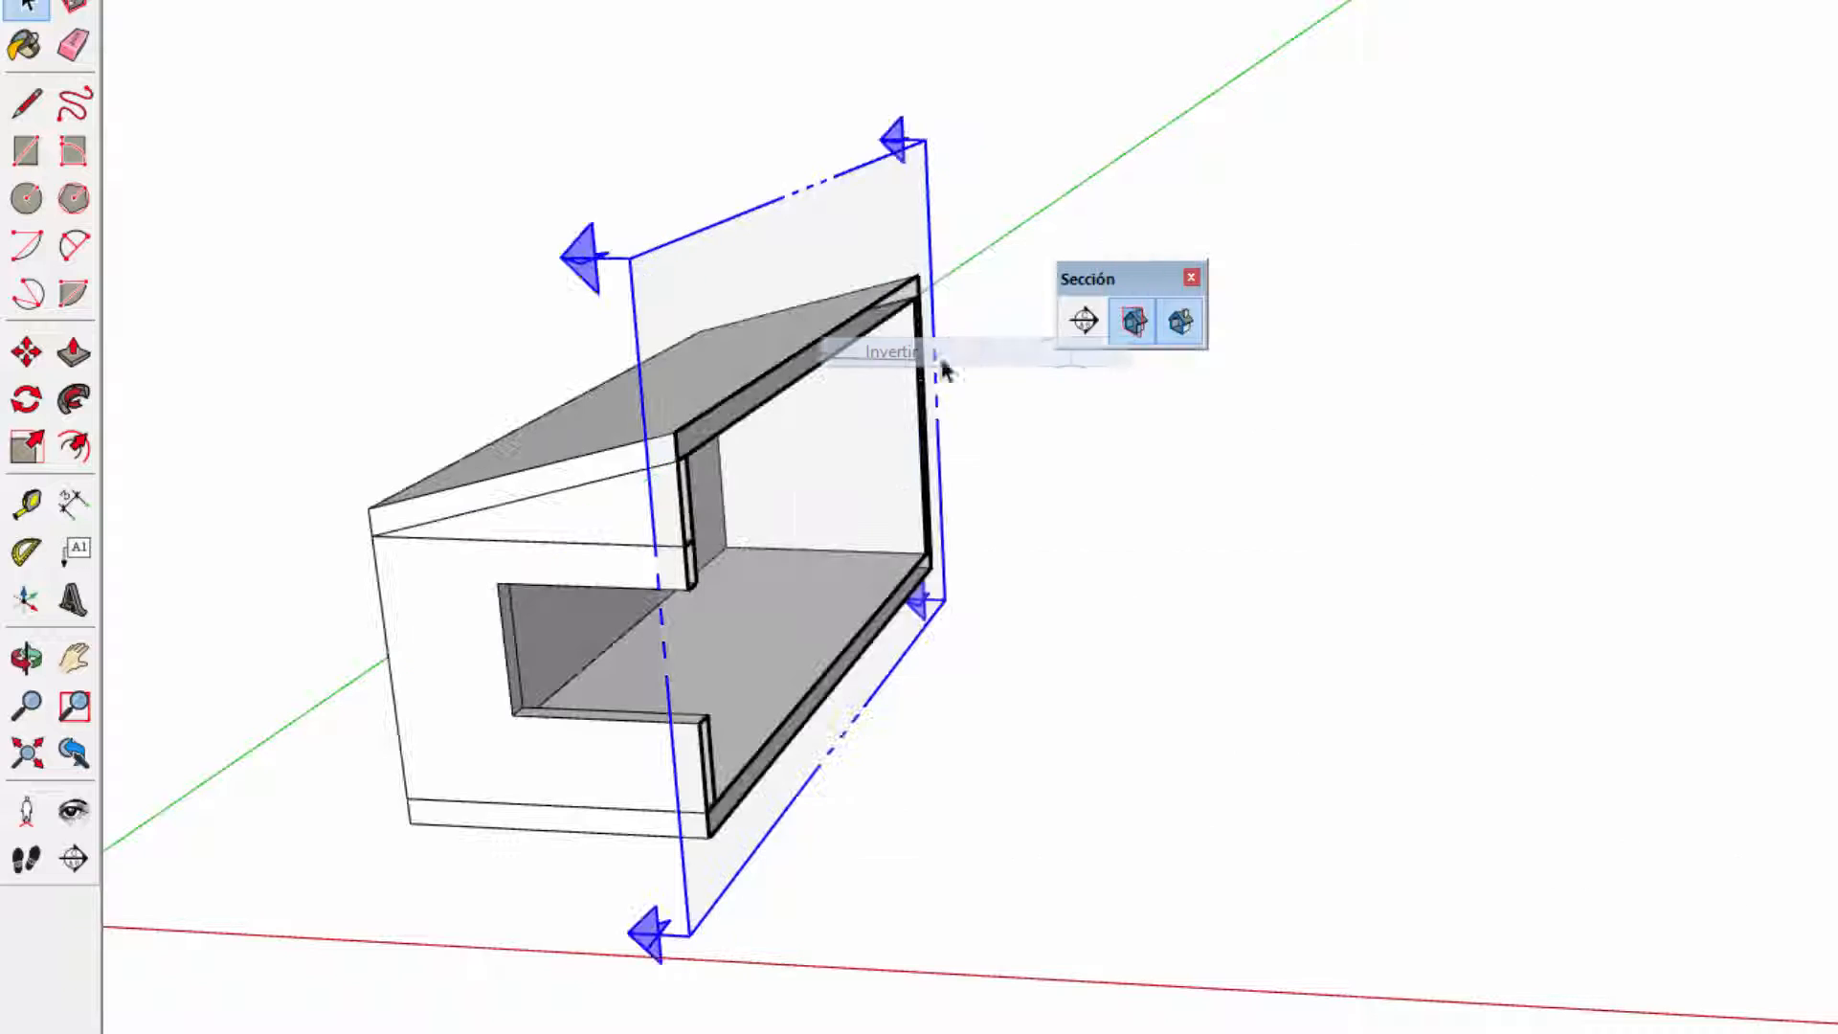
pyautogui.moveTo(517, 503); pyautogui.dragTo(226, 306, button='middle')
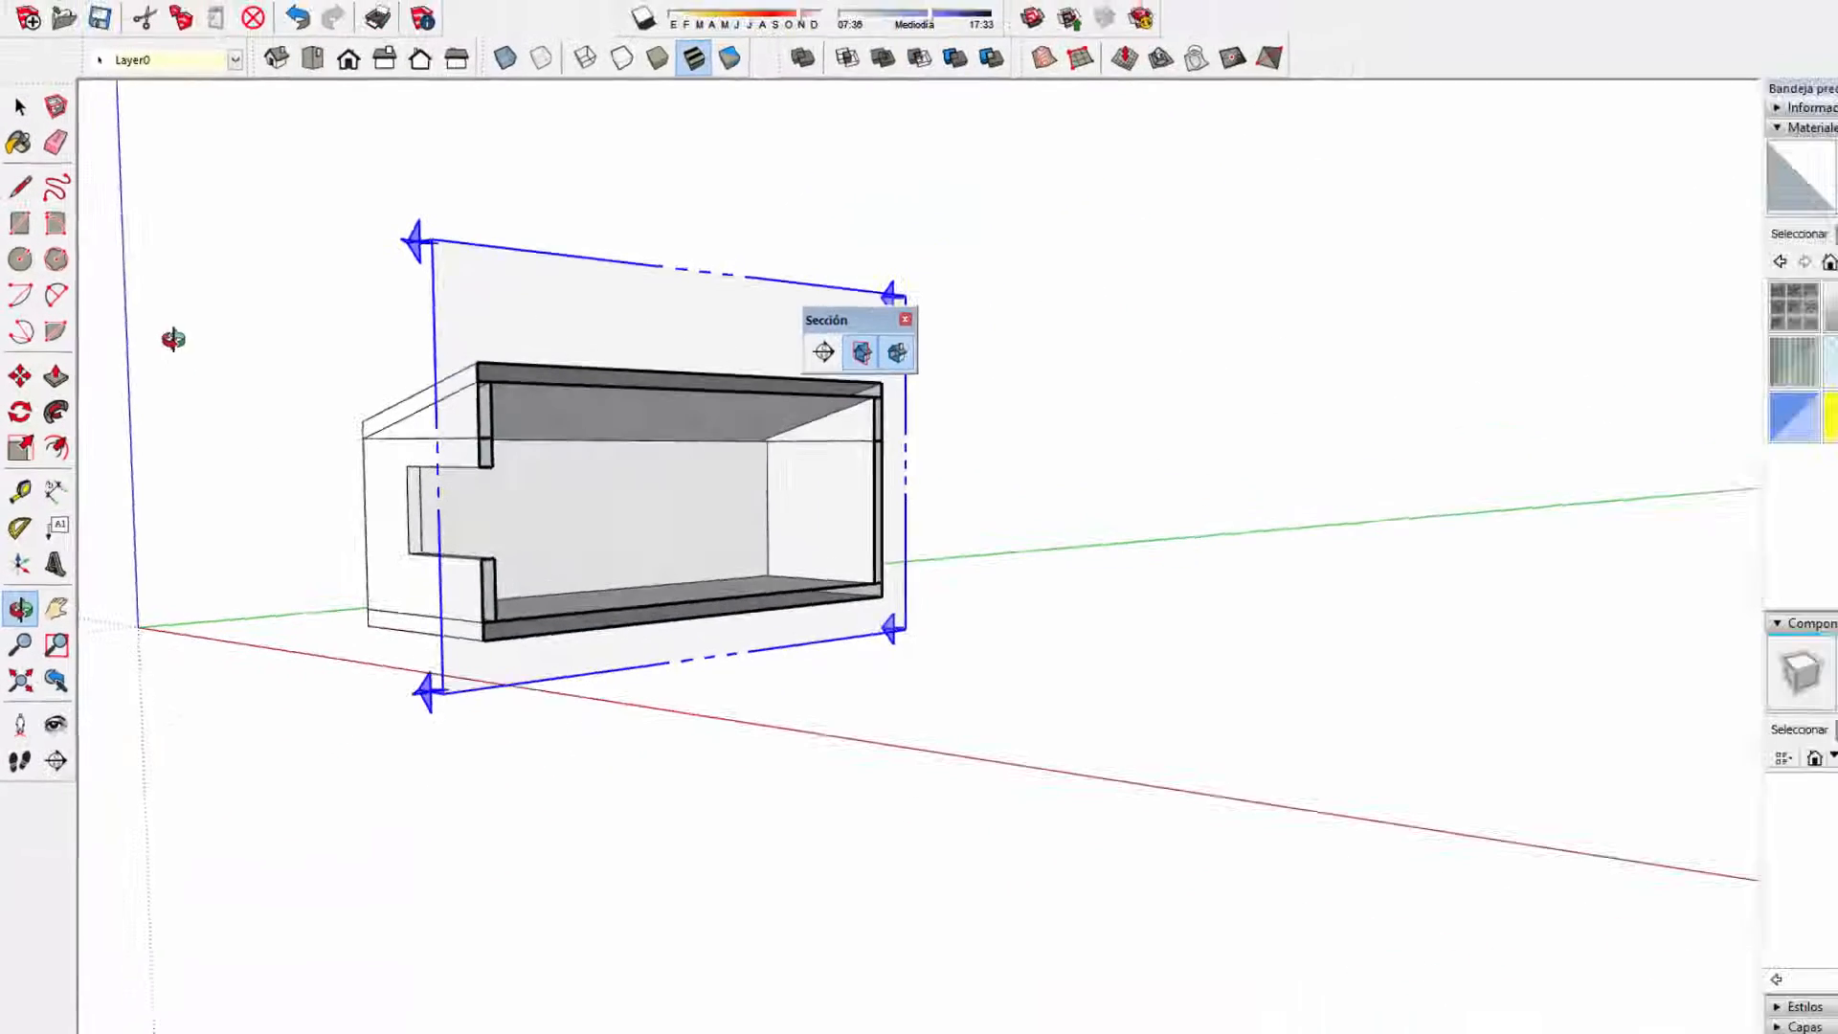
pyautogui.moveTo(764, 352); pyautogui.dragTo(830, 475, button='middle')
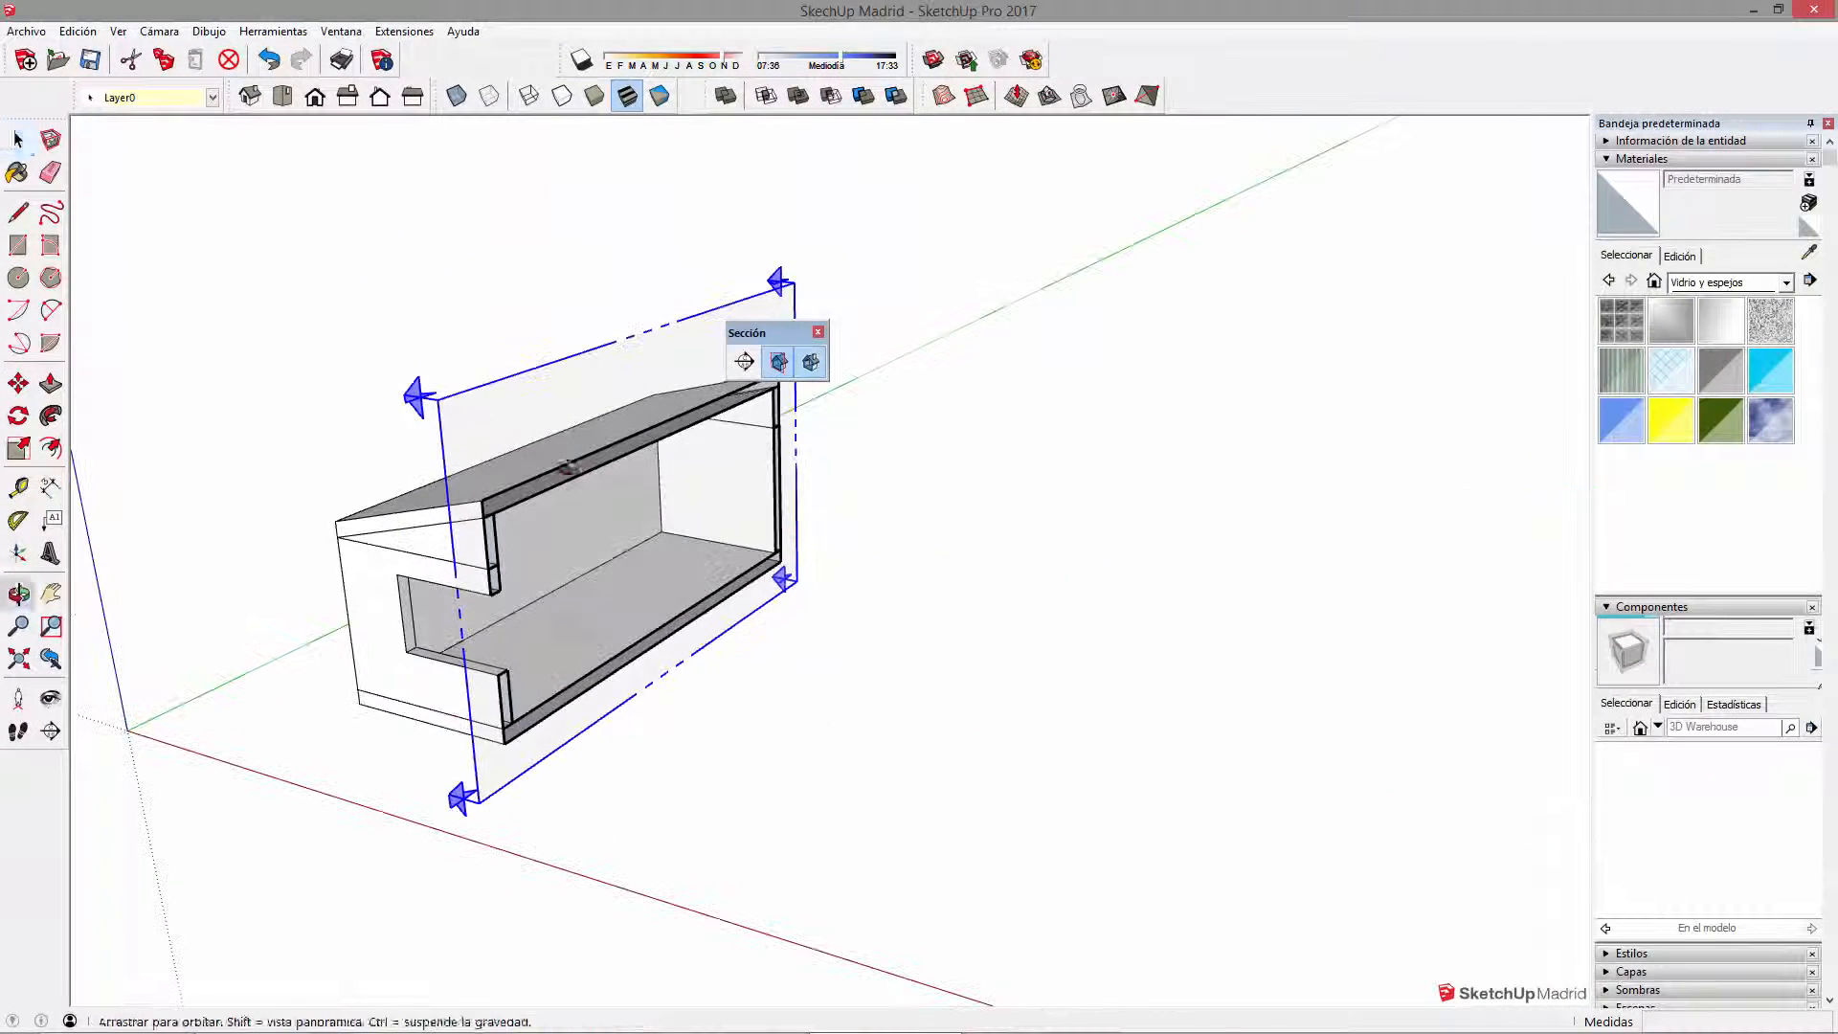
pyautogui.rightClick(481, 412)
pyautogui.click(533, 485)
pyautogui.moveTo(533, 485); pyautogui.dragTo(763, 476, button='middle')
# Step: Invert the active section plane once more, restore its original direction and clear the selection
pyautogui.click(652, 473)
pyautogui.rightClick(652, 474)
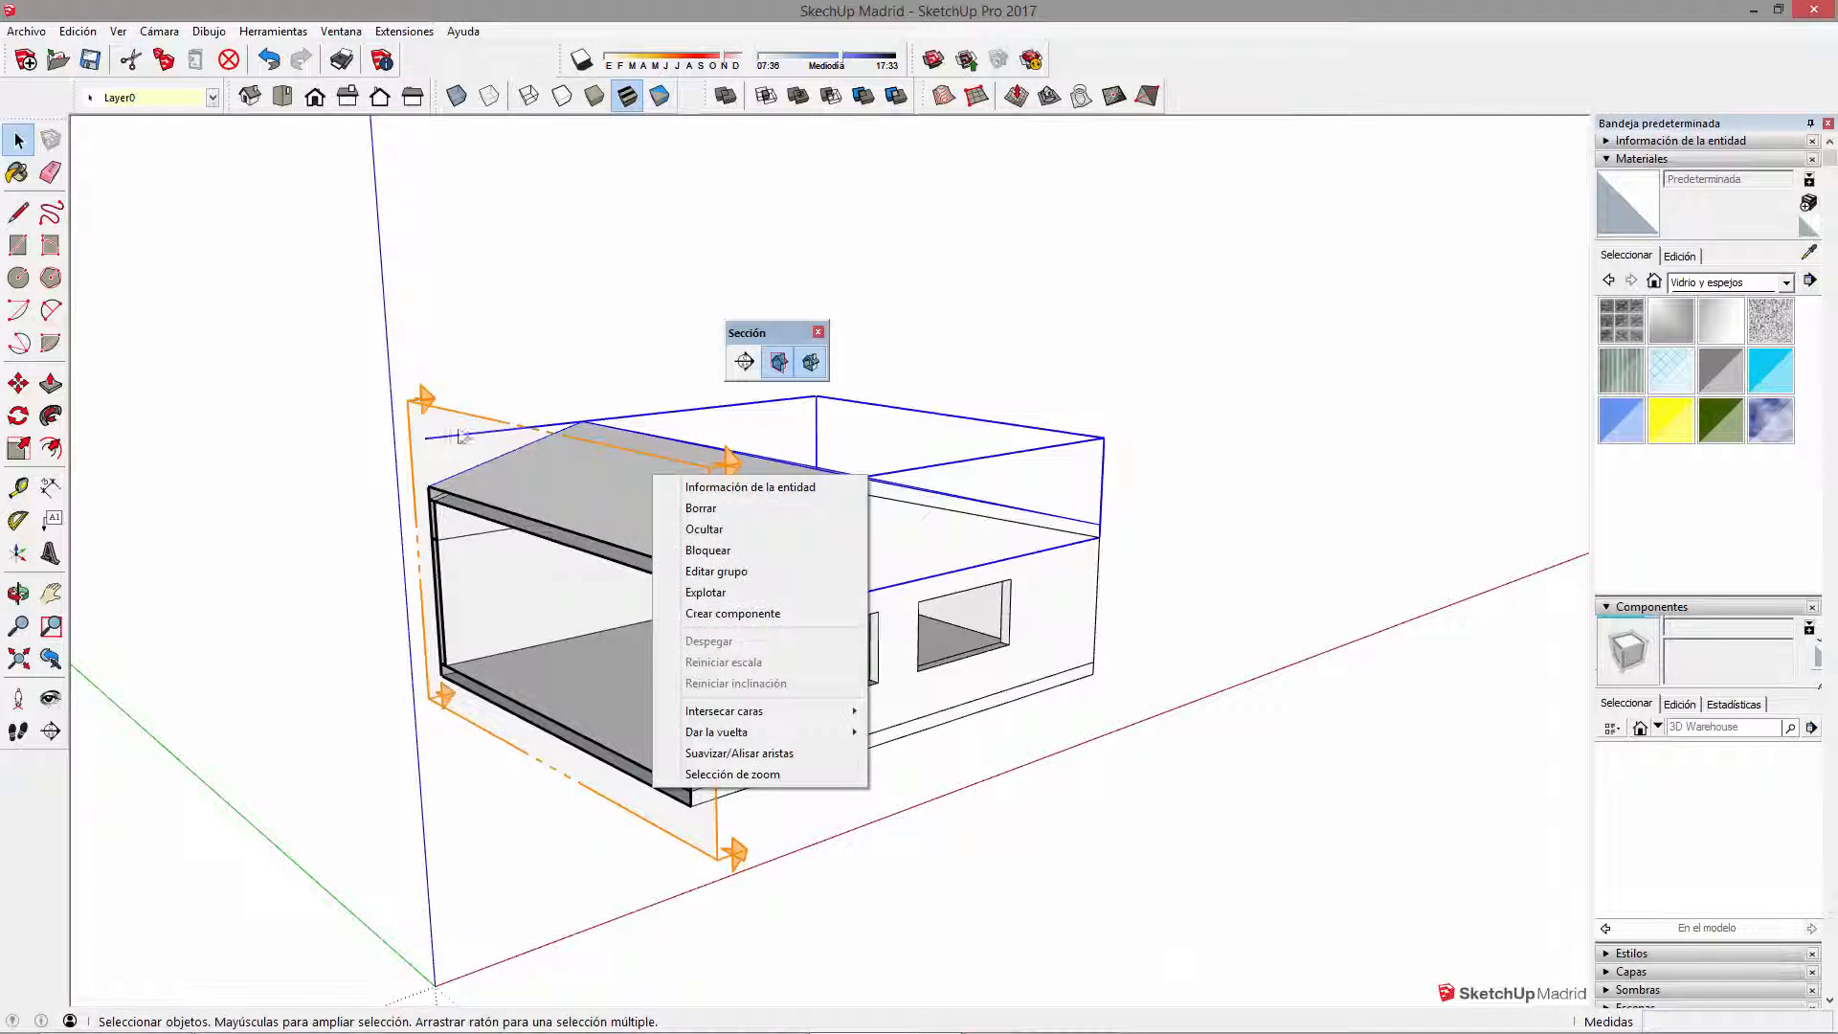
pyautogui.click(421, 413)
pyautogui.rightClick(418, 413)
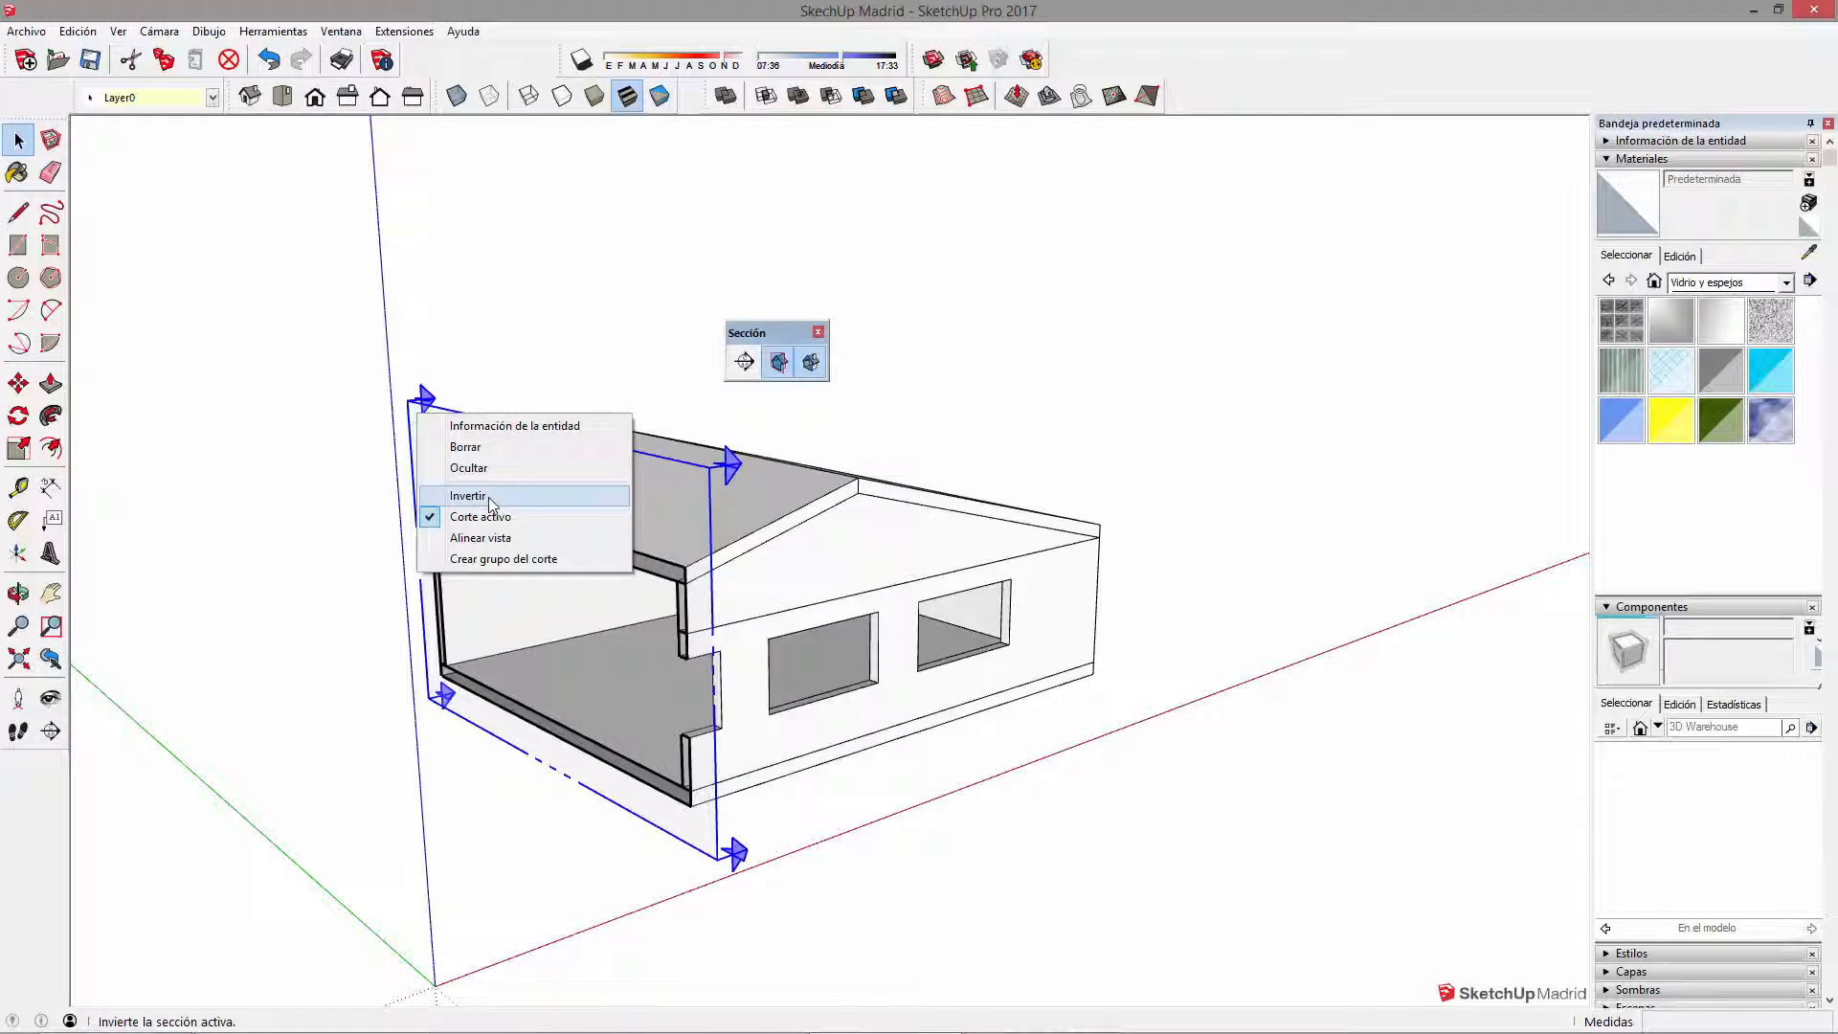
pyautogui.click(489, 497)
pyautogui.moveTo(795, 579); pyautogui.dragTo(706, 517, button='middle')
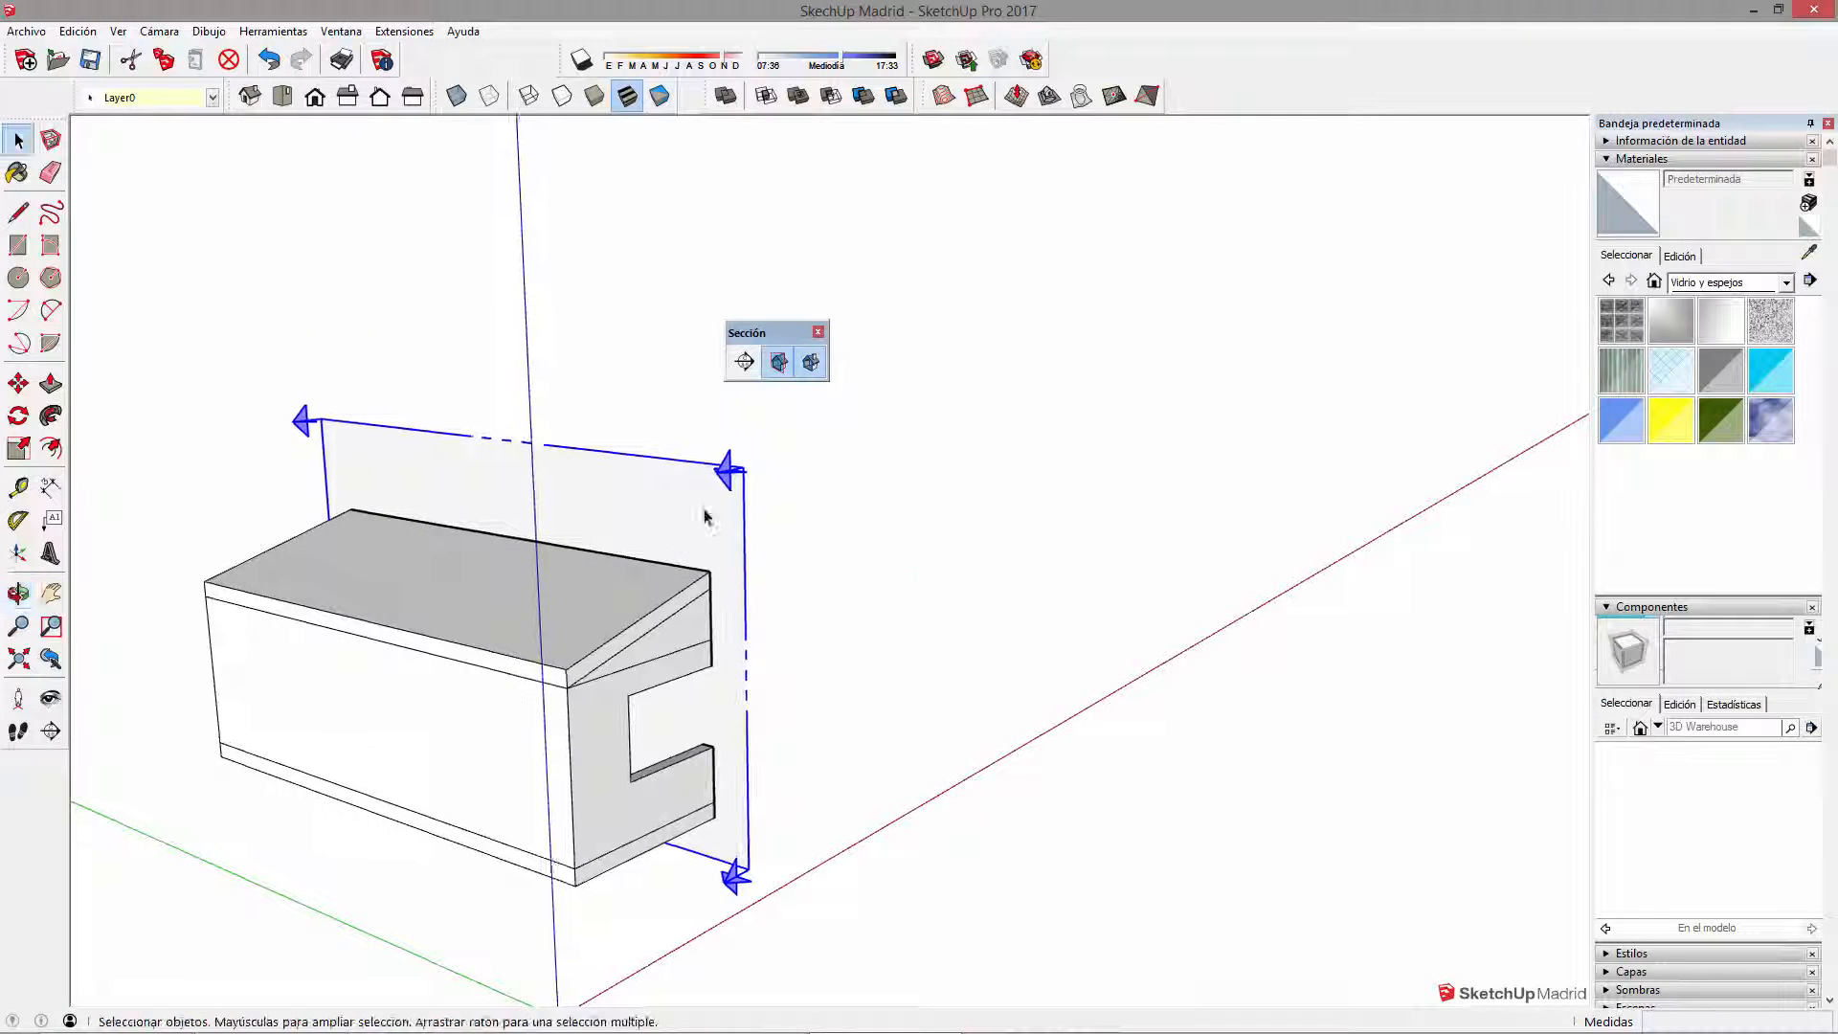
pyautogui.rightClick(706, 517)
pyautogui.click(766, 599)
pyautogui.moveTo(766, 599); pyautogui.dragTo(808, 616, button='middle')
pyautogui.click(669, 824)
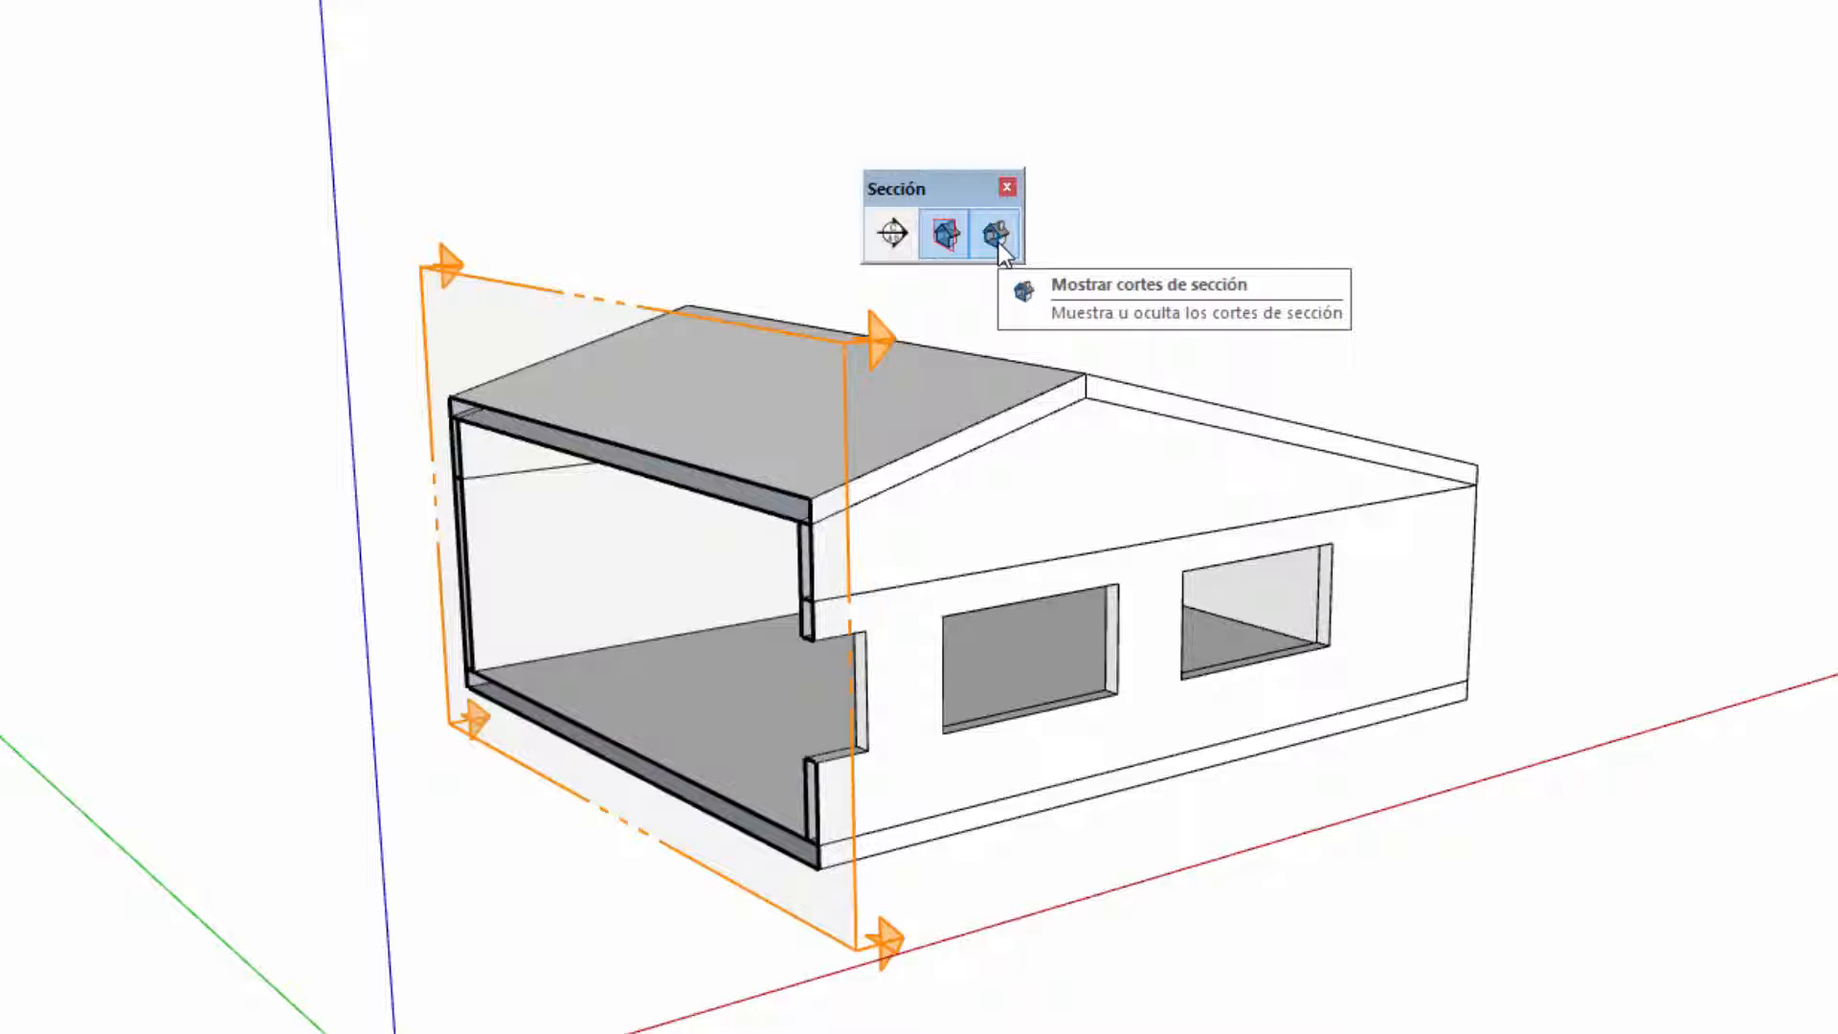
# Step: Toggle the display of the section cuts off and on several times, leaving the cuts shown
pyautogui.click(995, 235)
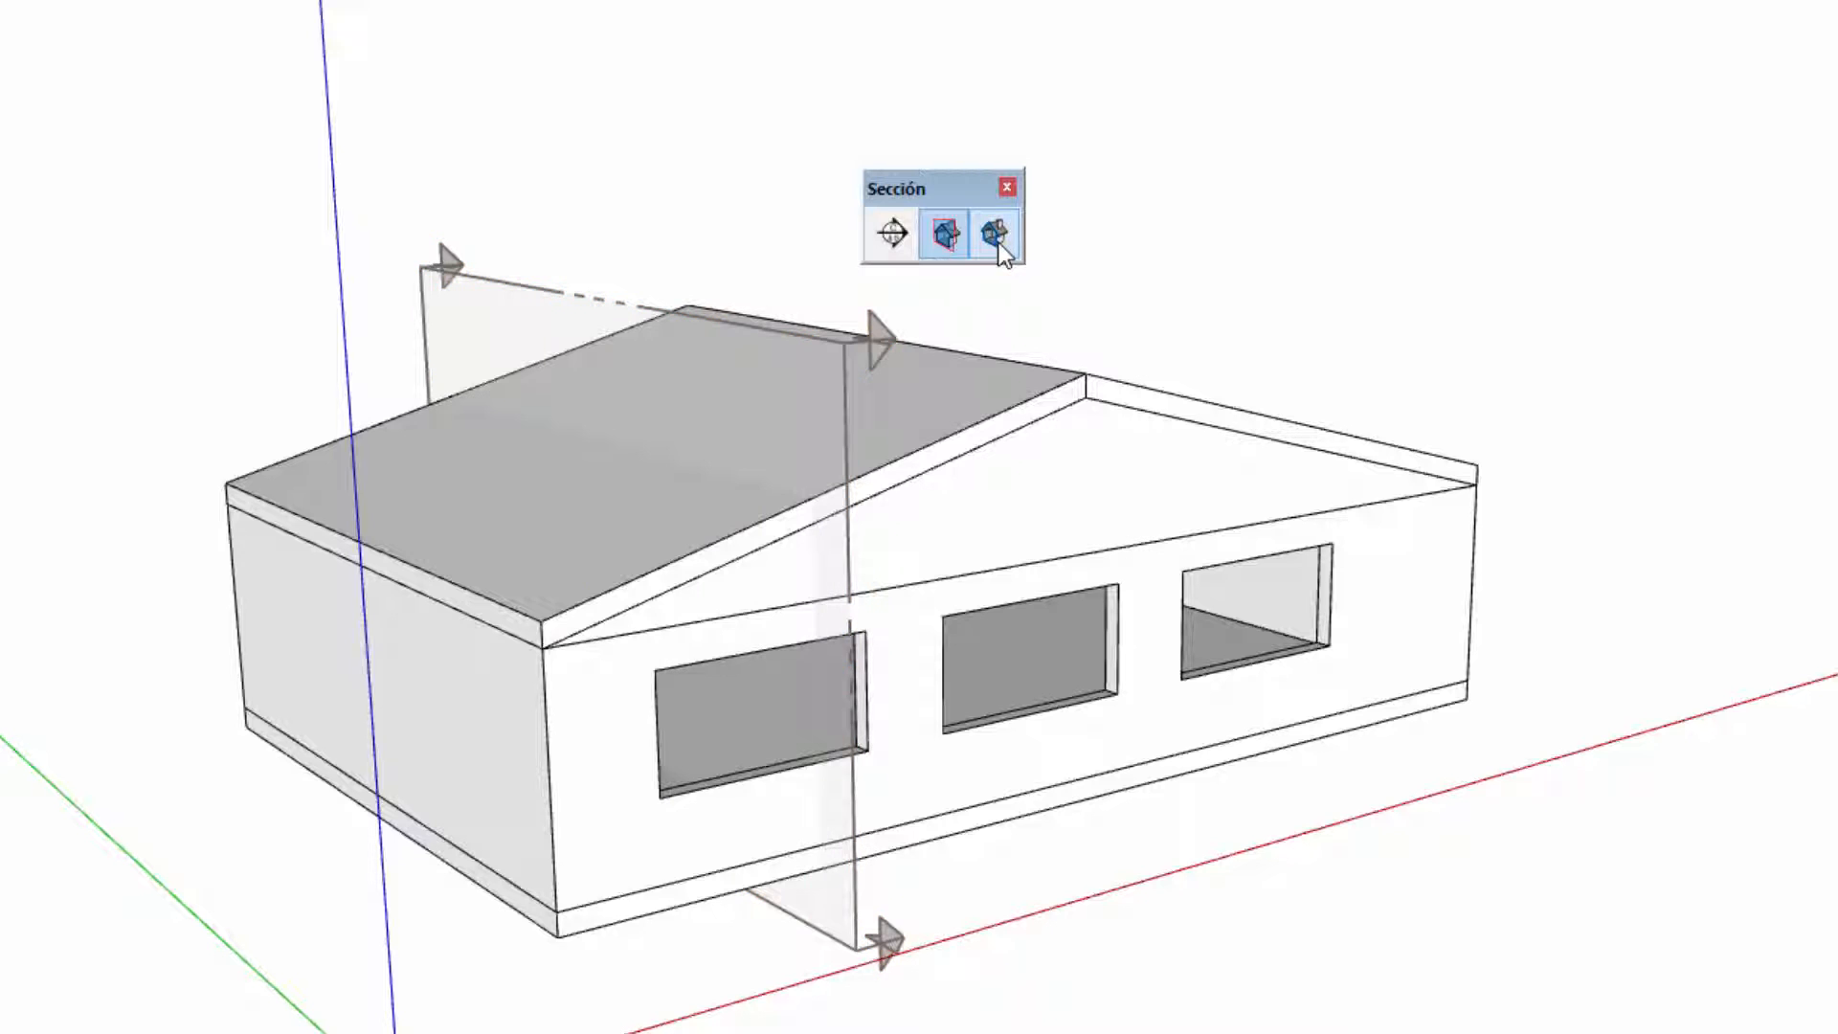
pyautogui.click(999, 244)
pyautogui.click(998, 239)
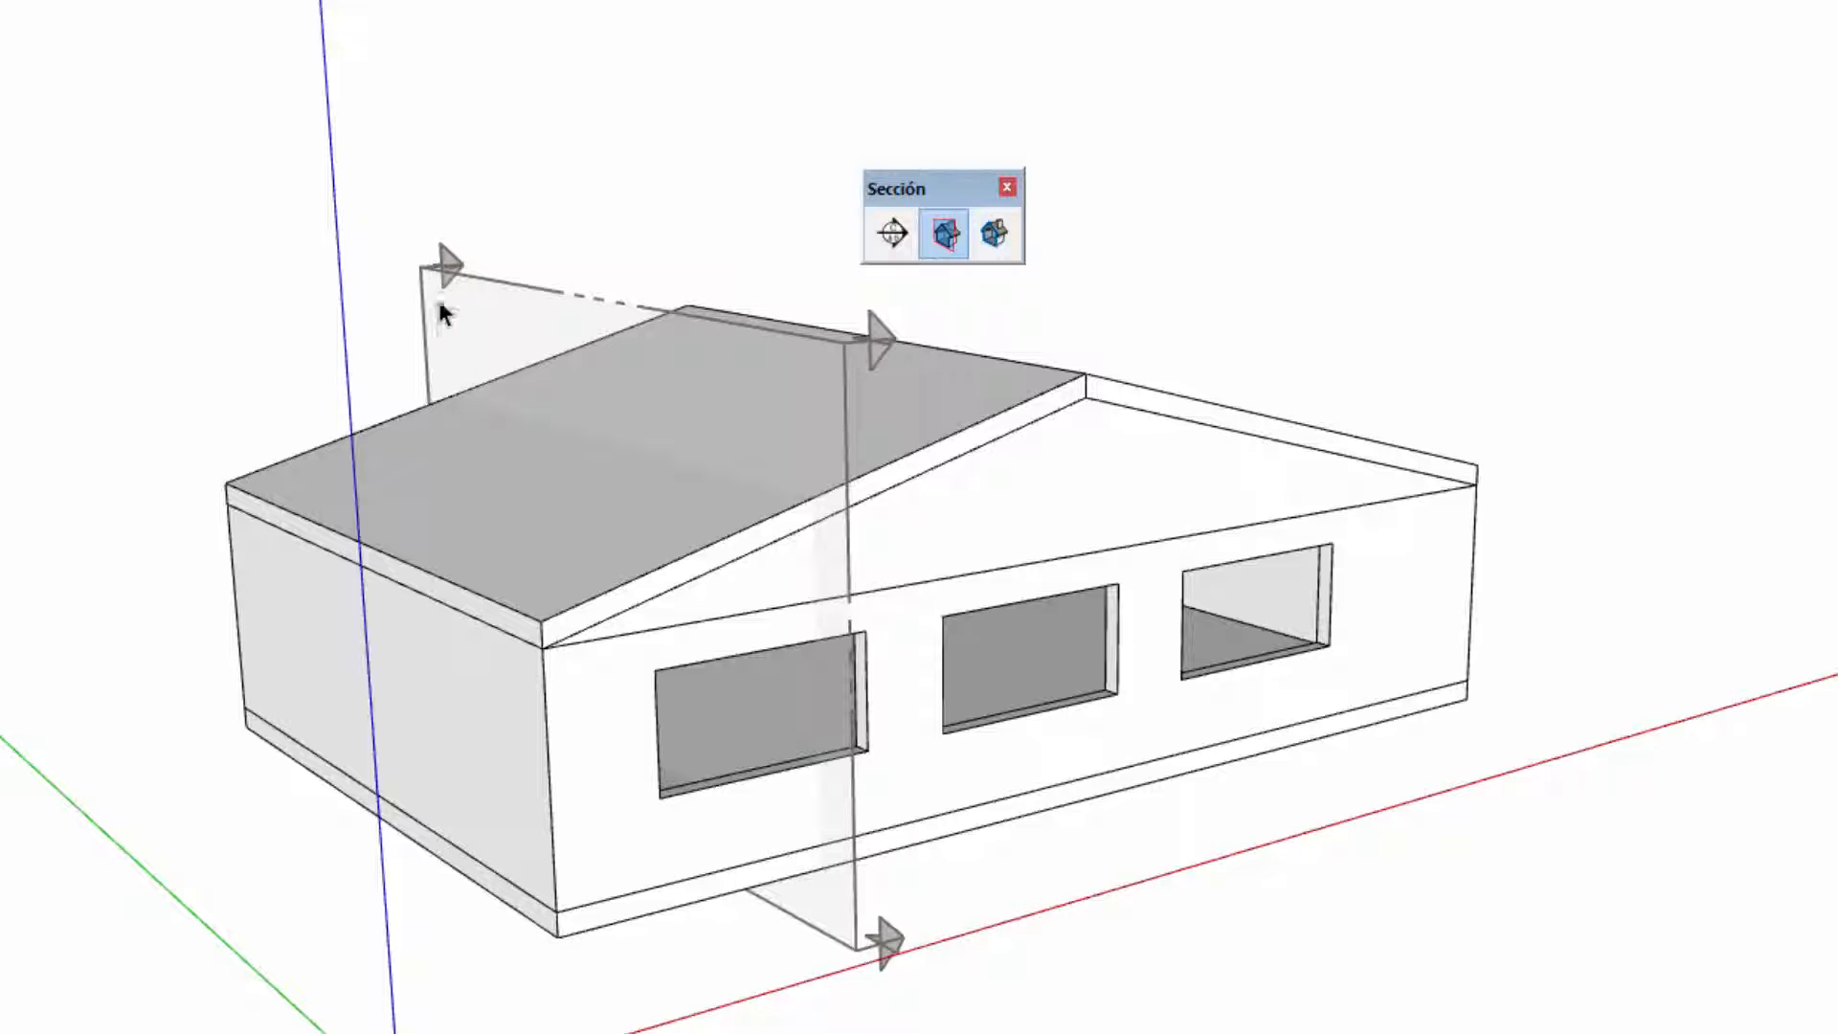
pyautogui.click(993, 240)
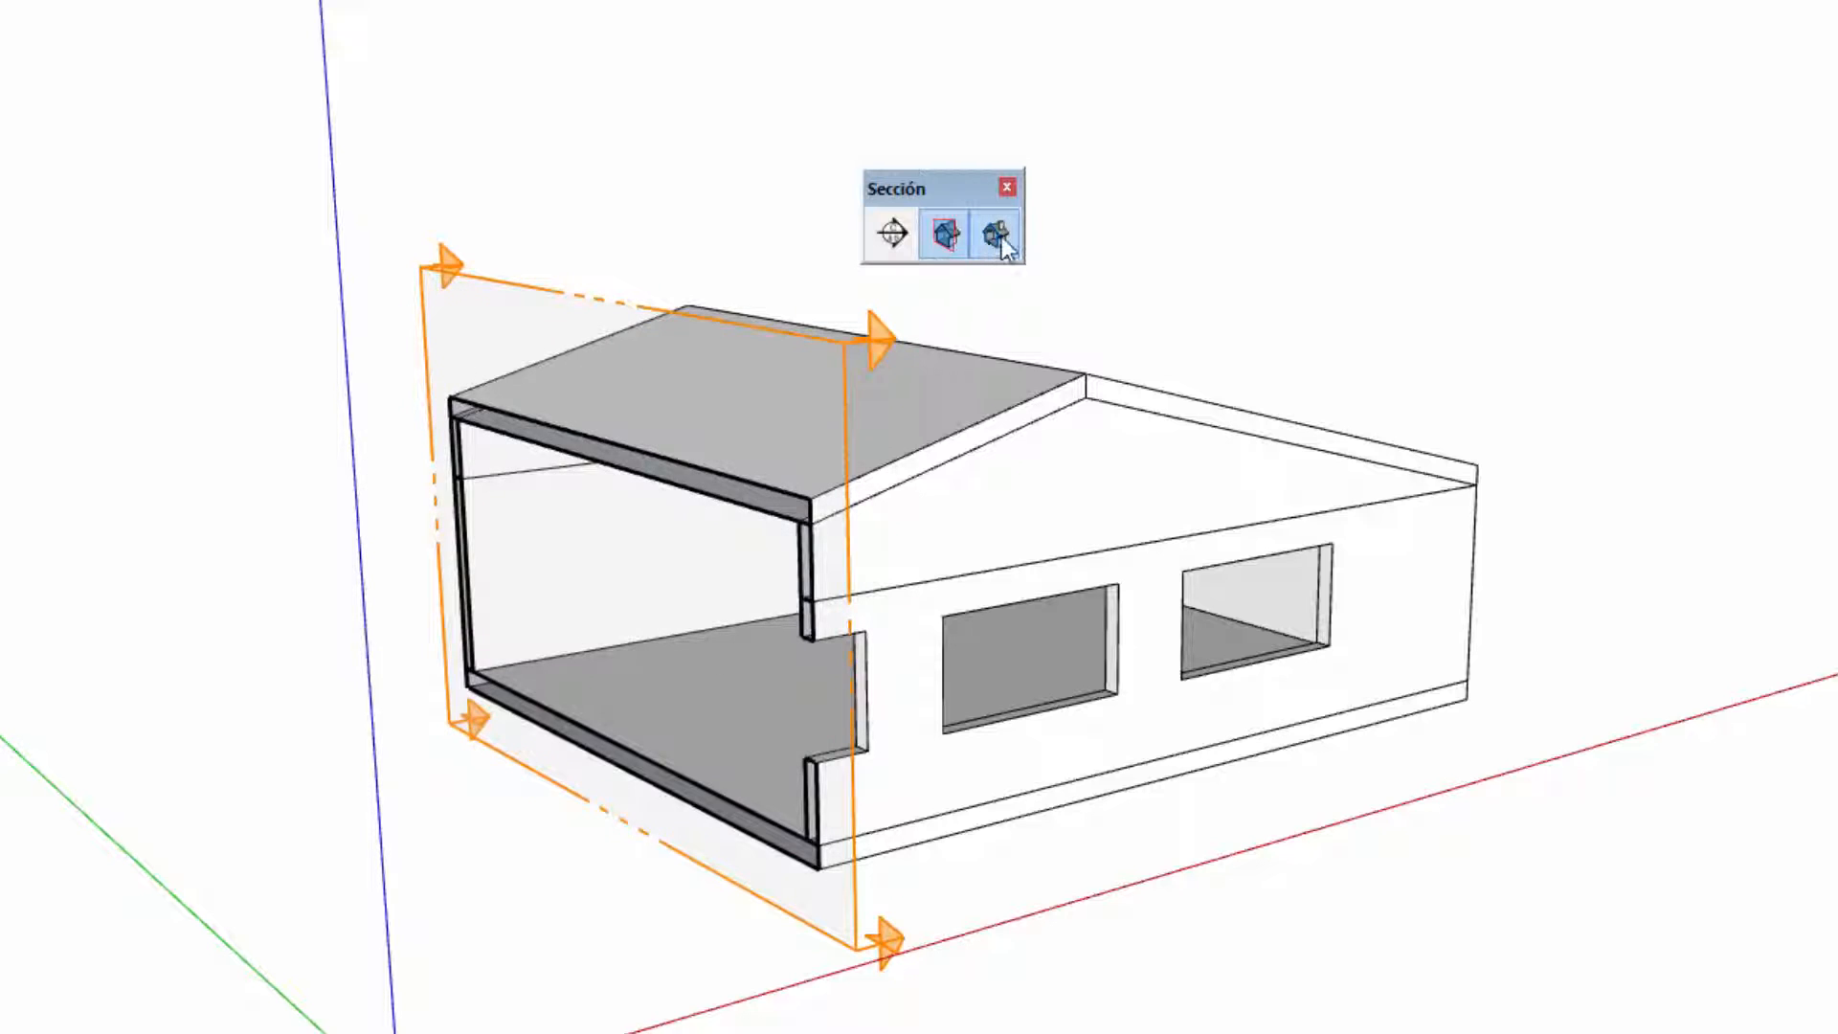
pyautogui.click(1000, 241)
pyautogui.click(1002, 240)
pyautogui.click(996, 232)
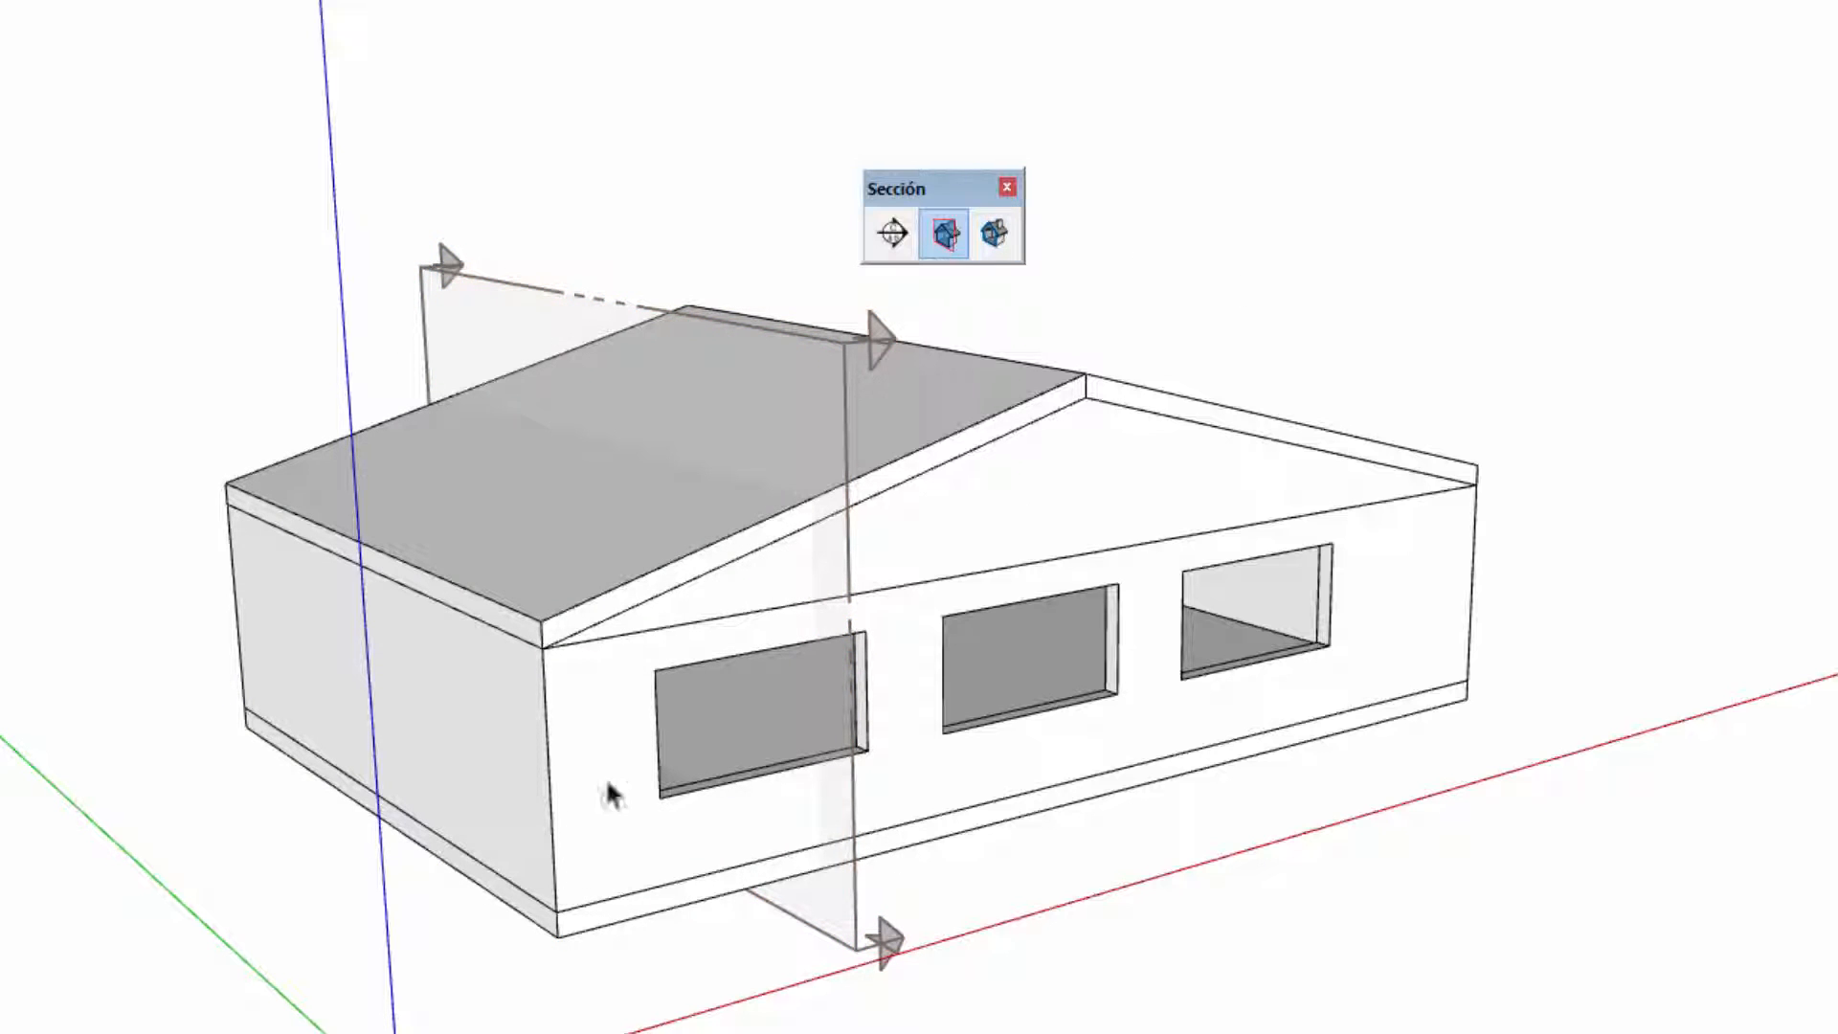
pyautogui.click(997, 238)
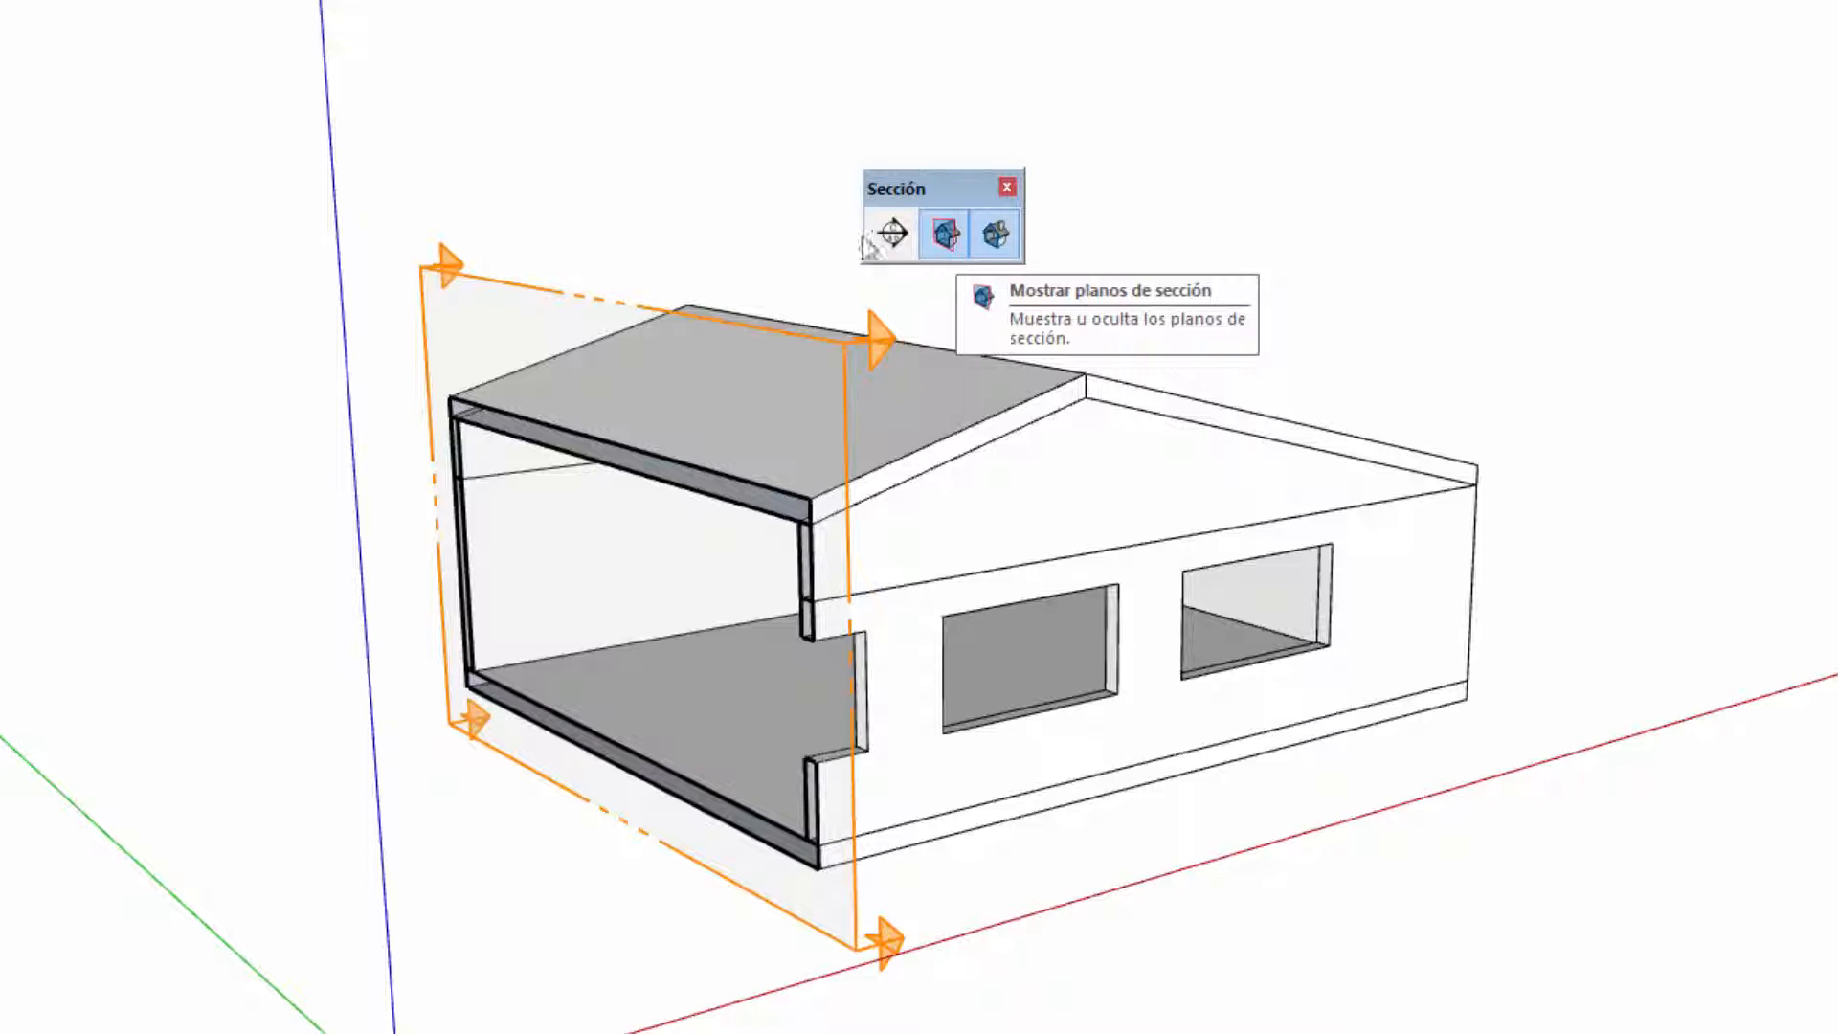
# Step: Hide the section planes in the model while keeping the section cut through the building displayed
pyautogui.click(504, 328)
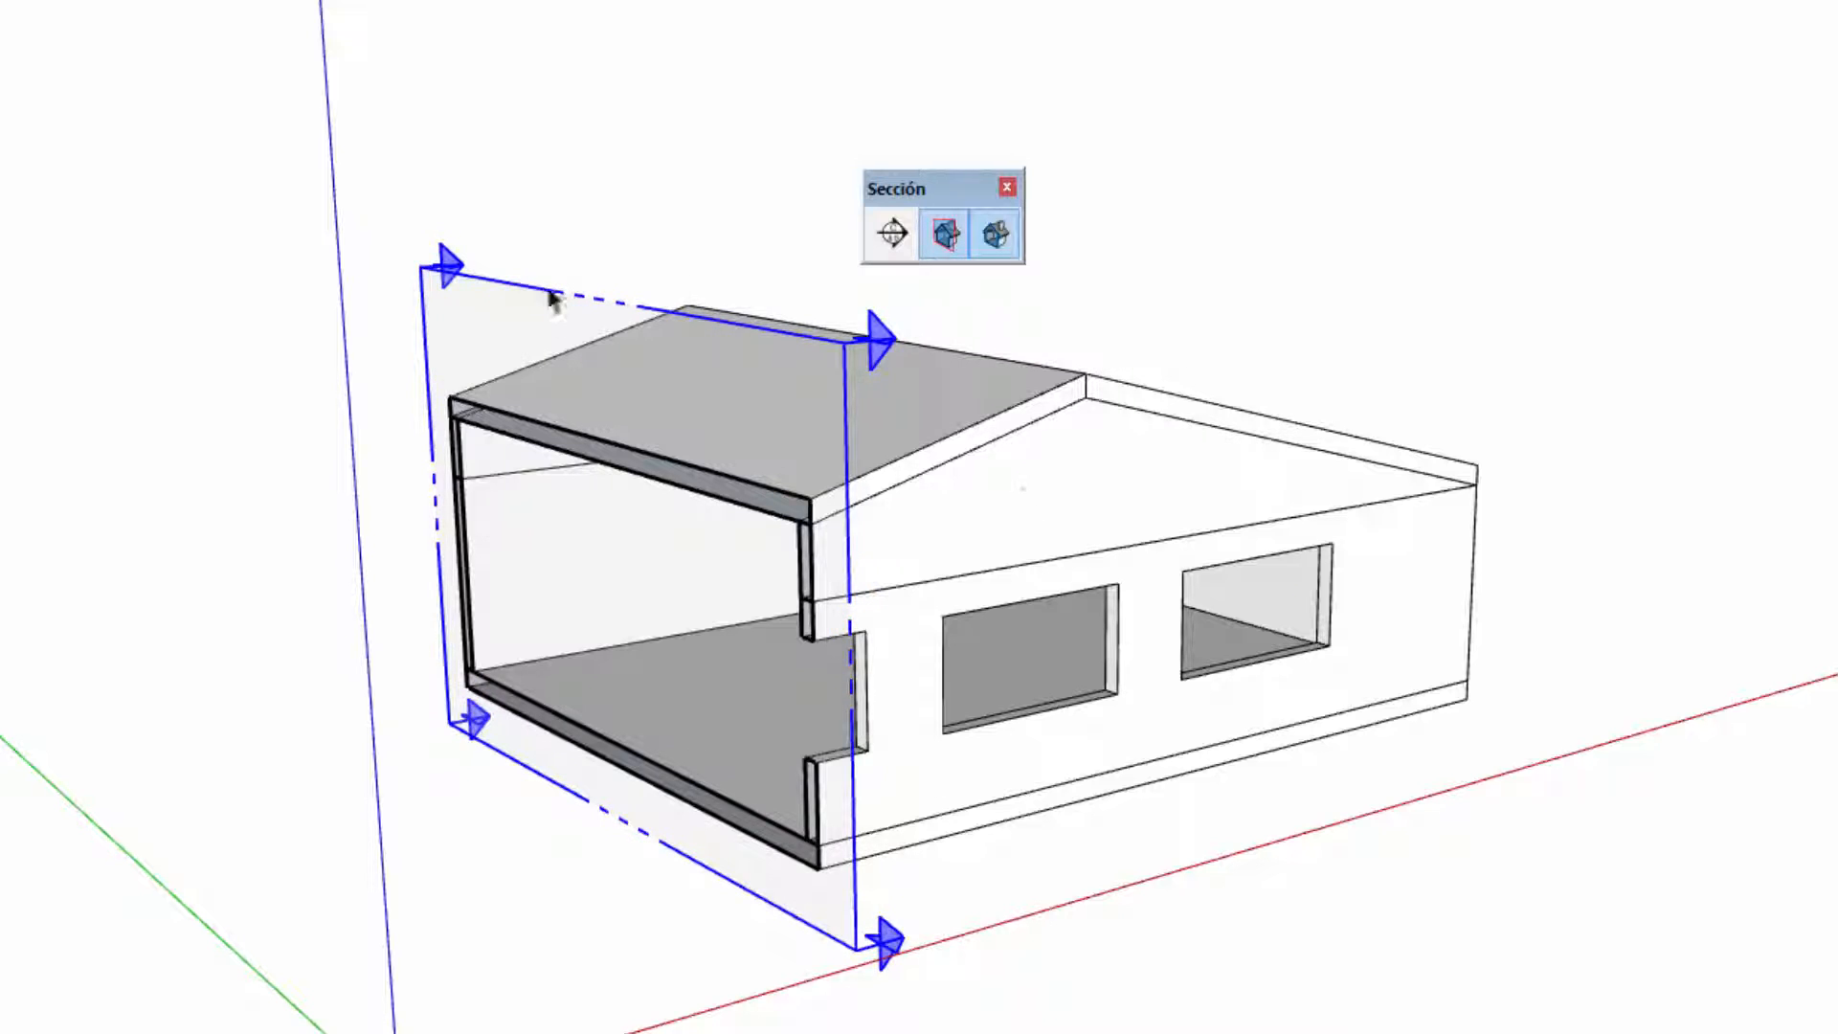
pyautogui.moveTo(802, 961); pyautogui.dragTo(1104, 865, button='middle')
pyautogui.scroll(4, 1070, 658)
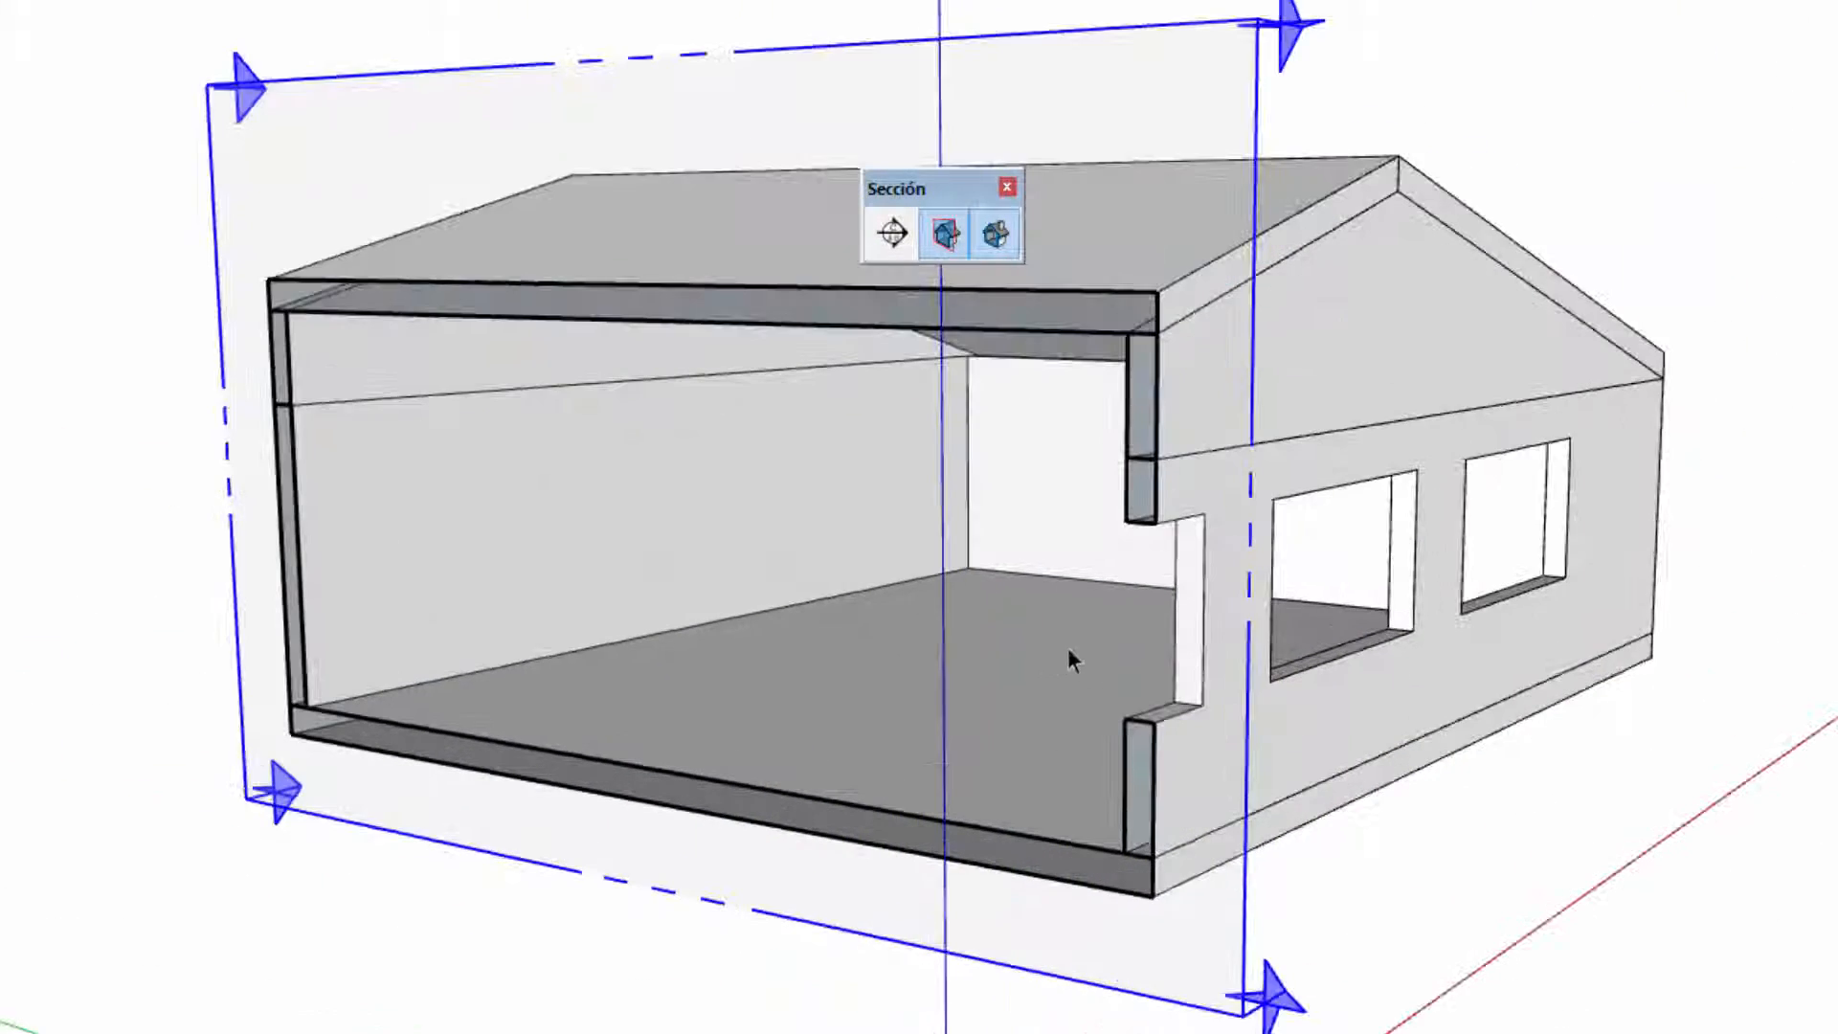
pyautogui.click(1374, 1001)
pyautogui.click(1125, 939)
pyautogui.moveTo(1513, 440); pyautogui.dragTo(1273, 861, button='middle')
pyautogui.scroll(-1, 1007, 250)
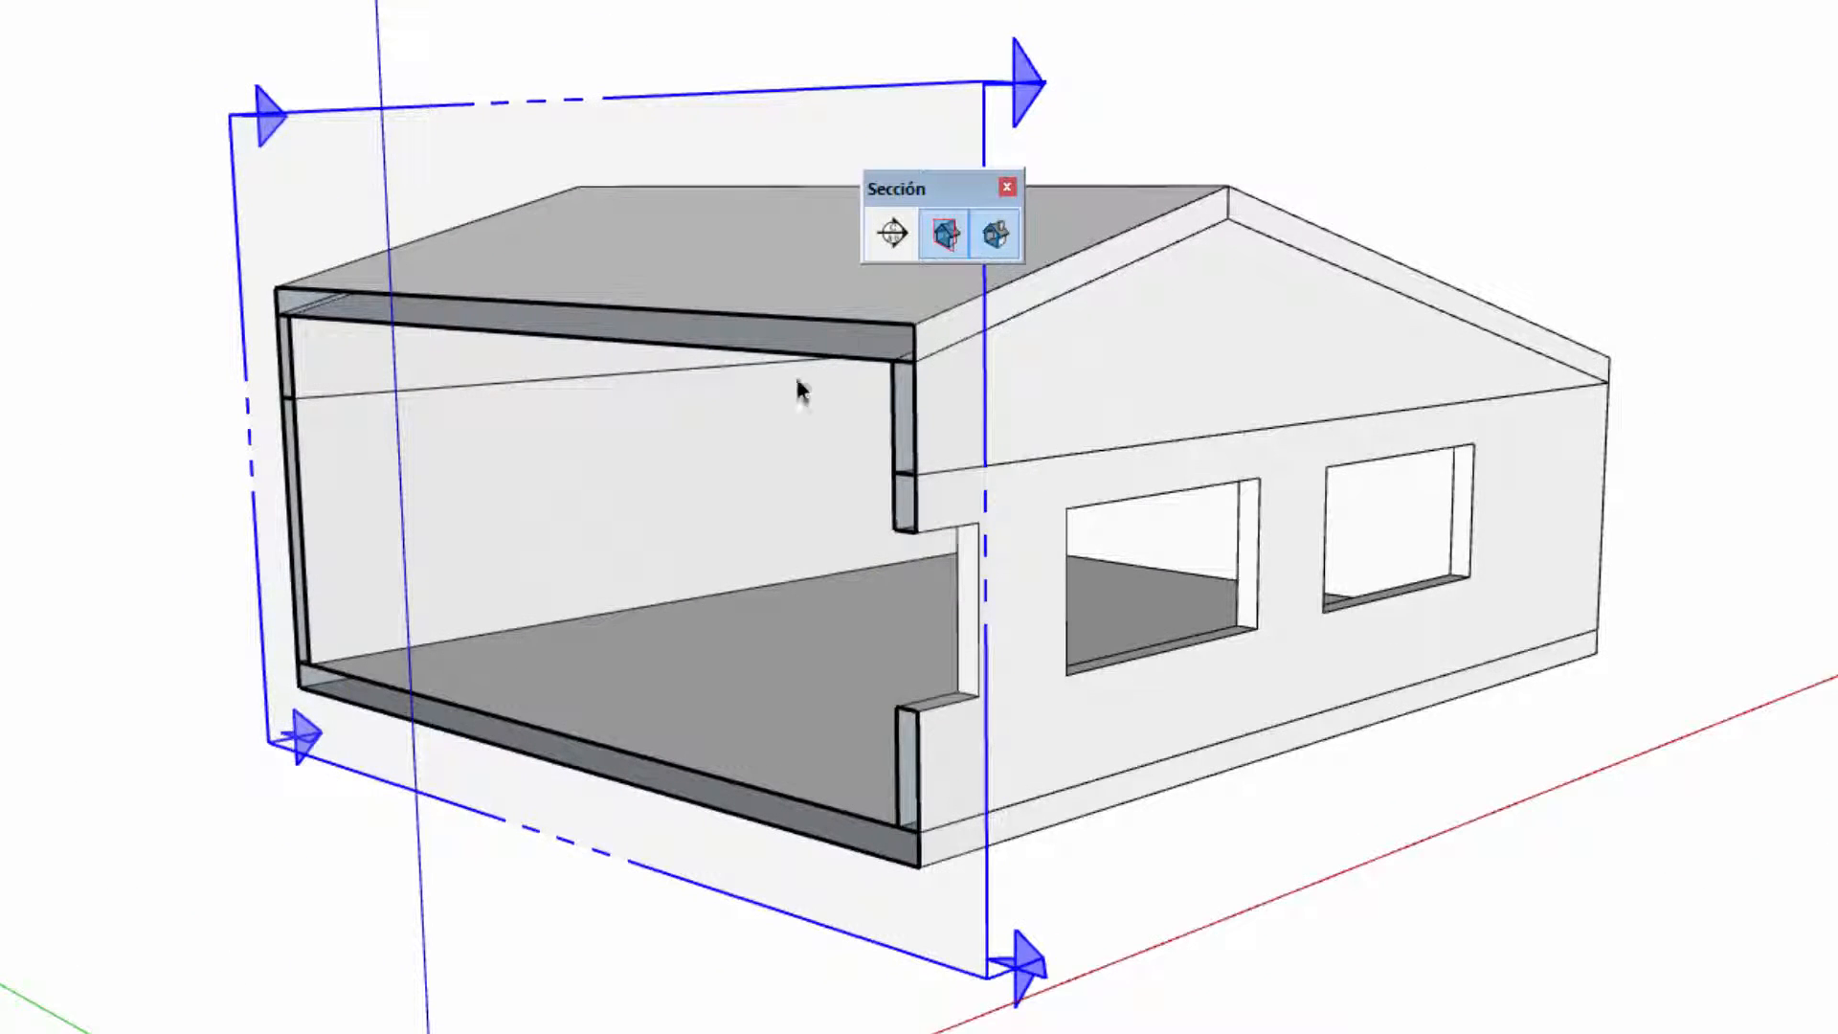
pyautogui.click(951, 232)
# Step: Draw a rectangle on the floor inside the building, extrude it into a box and push its front face back to make it shallower
pyautogui.moveTo(1161, 599); pyautogui.dragTo(821, 664, button='middle')
pyautogui.scroll(3, 785, 661)
pyautogui.press('r')
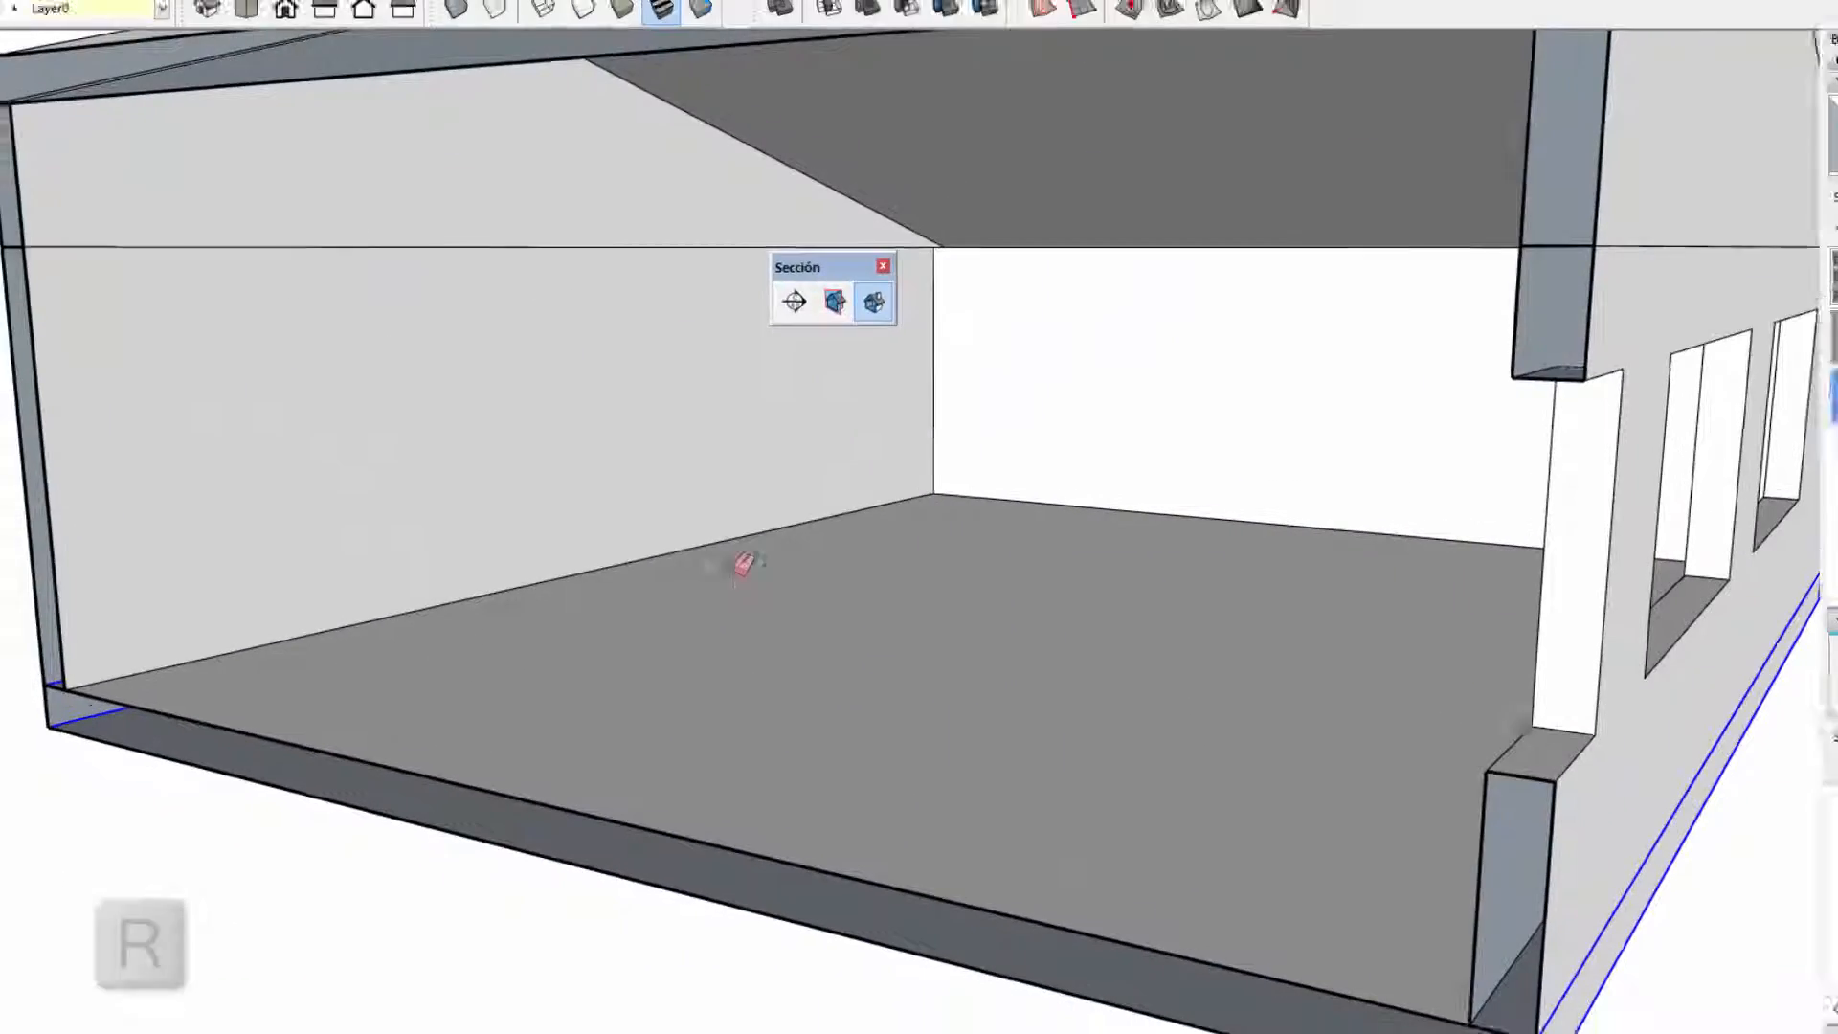
pyautogui.click(704, 569)
pyautogui.click(804, 632)
pyautogui.press('p')
pyautogui.moveTo(804, 623); pyautogui.dragTo(801, 468)
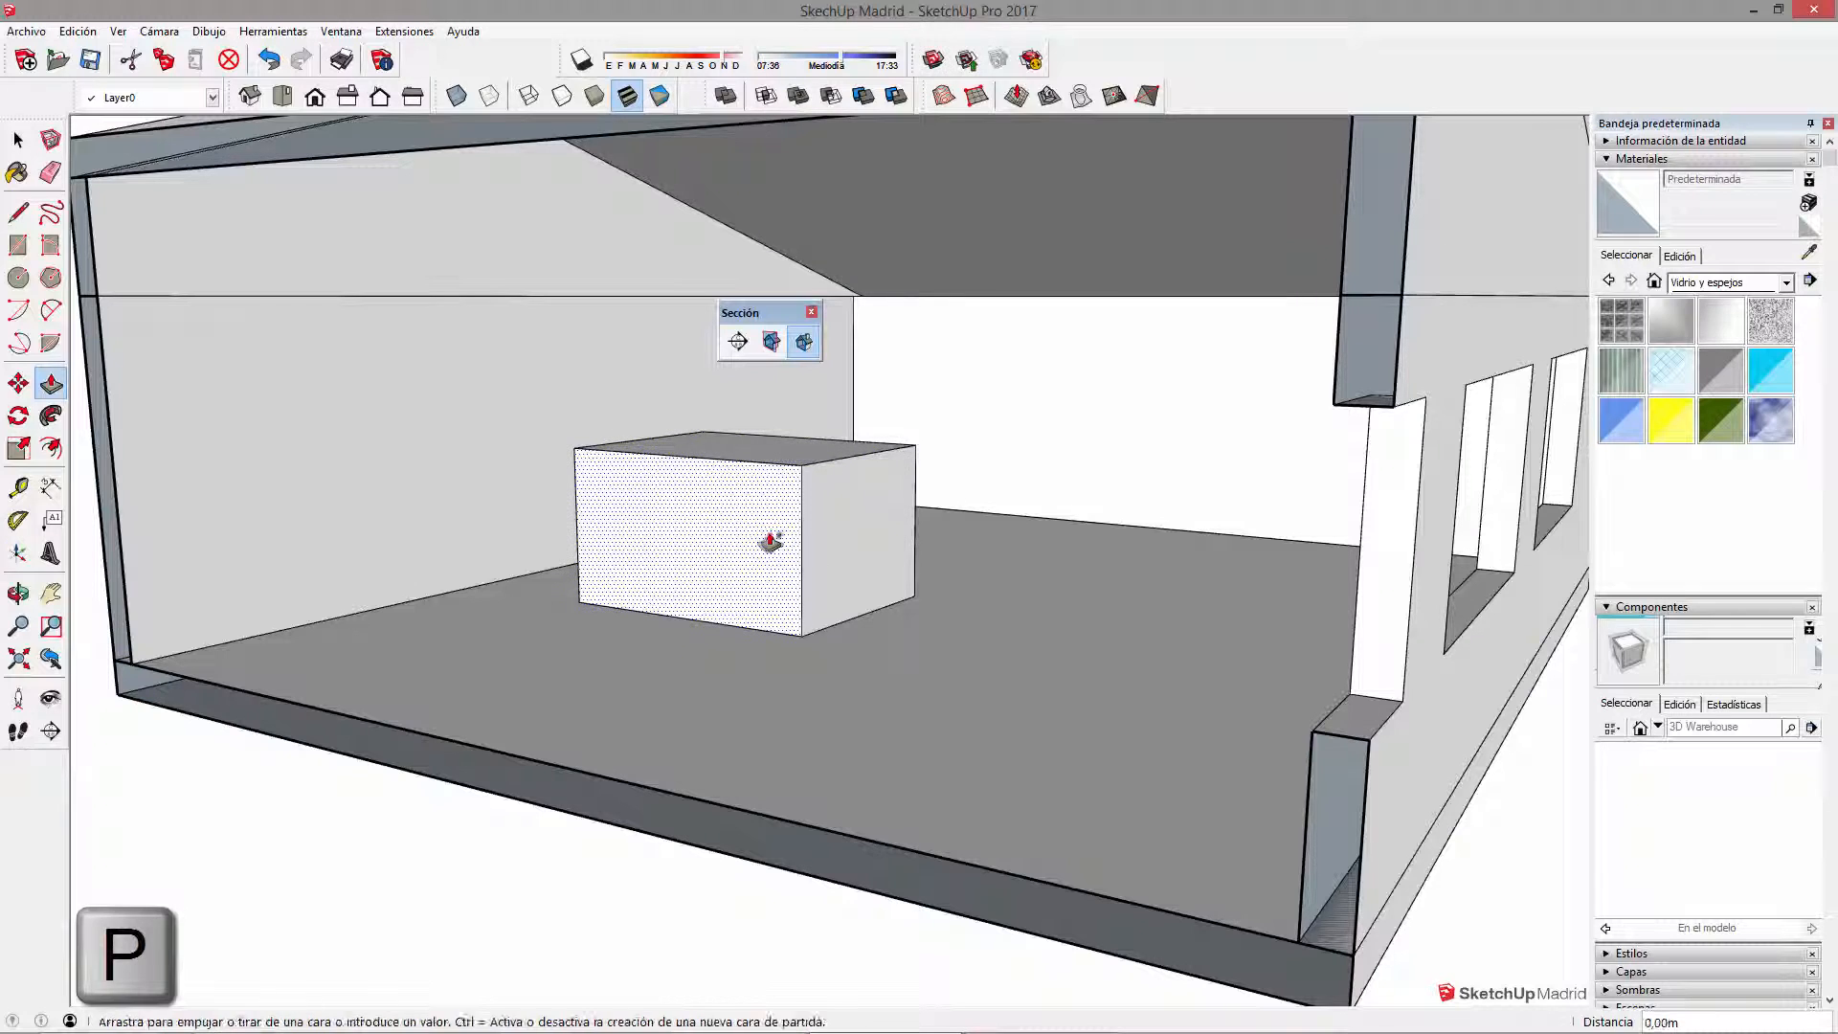
pyautogui.moveTo(776, 536); pyautogui.dragTo(842, 501)
# Step: Offset the box's front face inward by about 0.04 m and push the inner face in about 0.44 m to hollow it out
pyautogui.press('f')
pyautogui.click(702, 502)
pyautogui.click(672, 497)
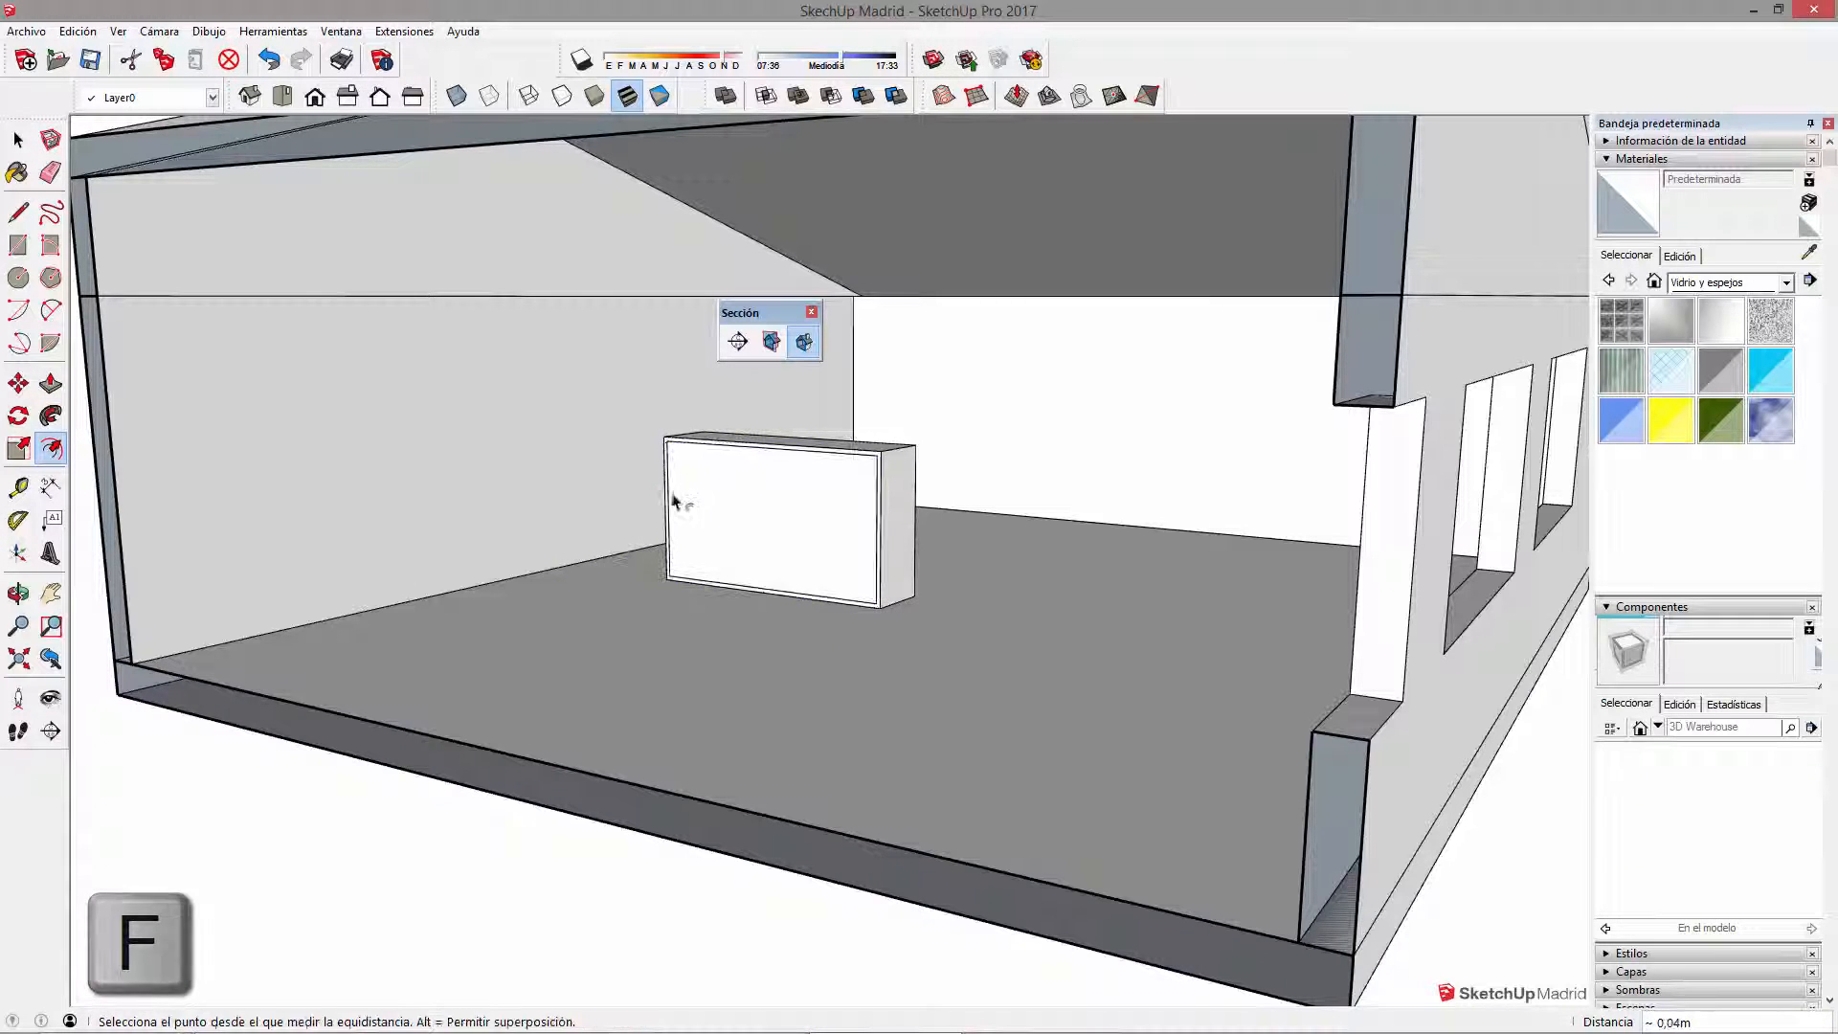
pyautogui.scroll(2, 731, 515)
pyautogui.press('p')
pyautogui.moveTo(757, 557); pyautogui.dragTo(801, 554)
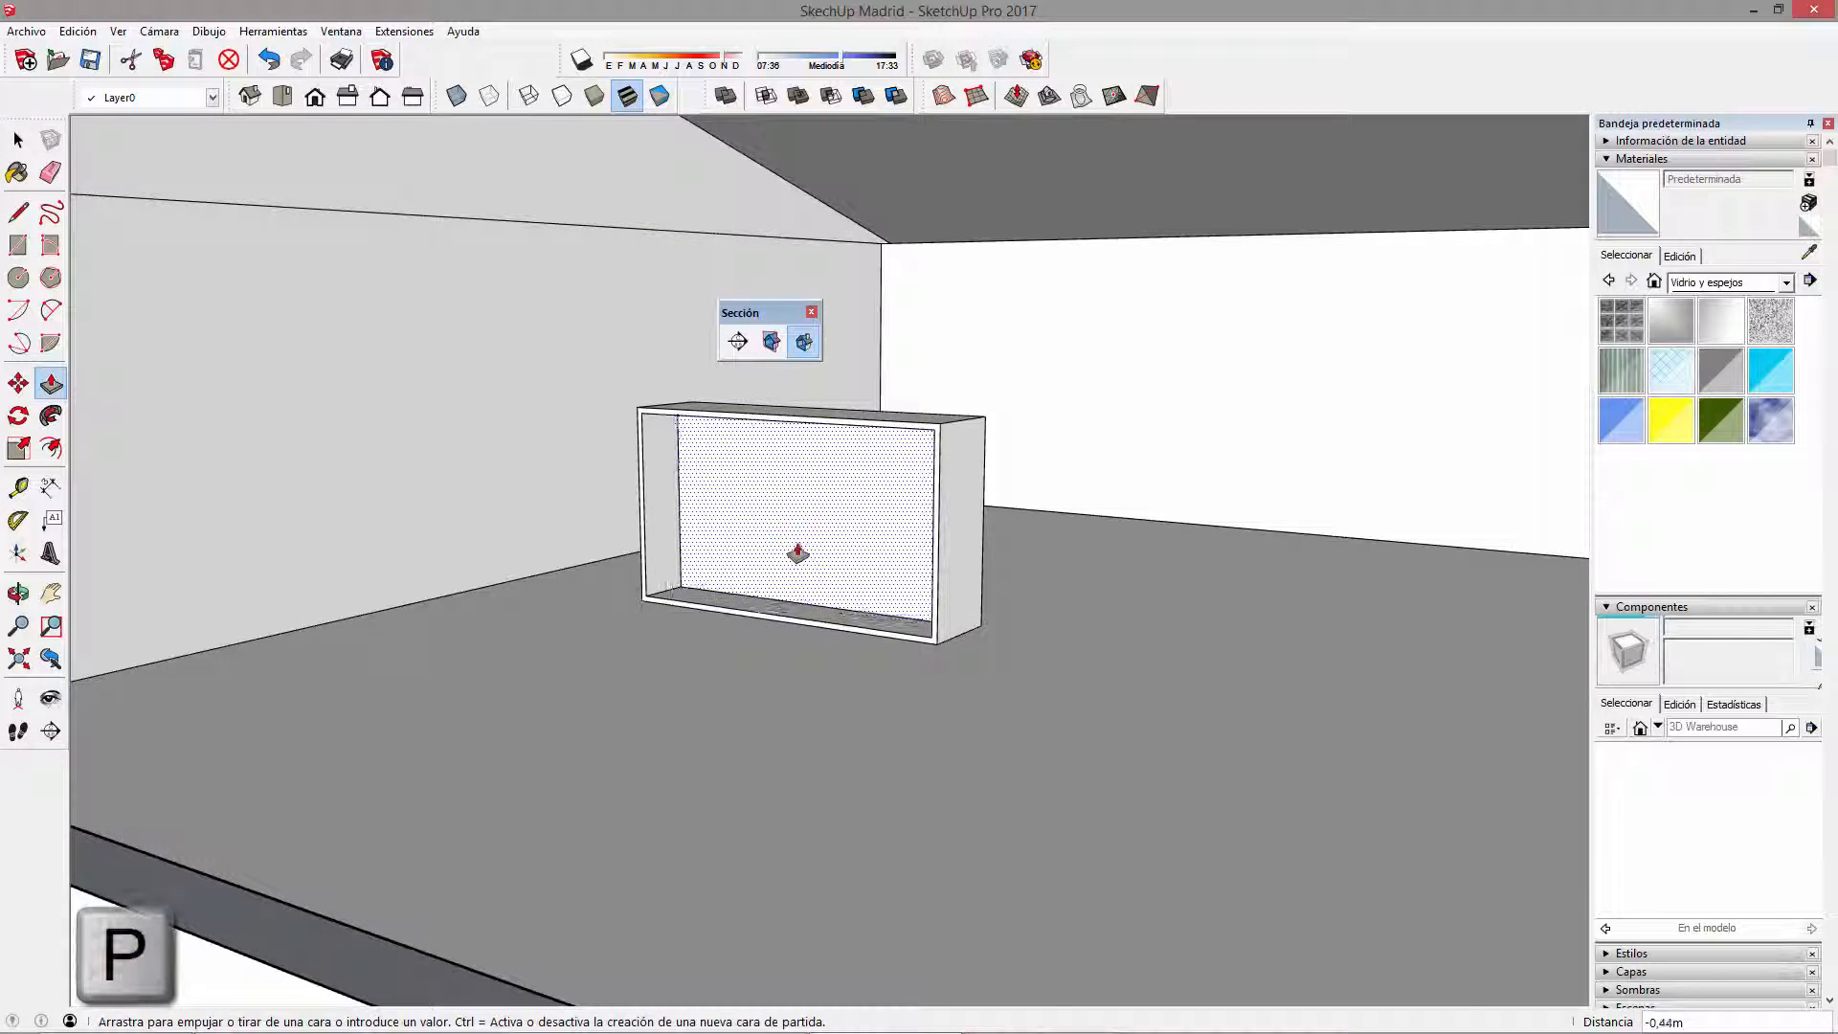
# Step: Select all the connected geometry of the hollow box on the floor and make it a group
pyautogui.scroll(-3, 800, 554)
pyautogui.press('space')
pyautogui.tripleClick(838, 575)
pyautogui.rightClick(838, 574)
pyautogui.click(935, 732)
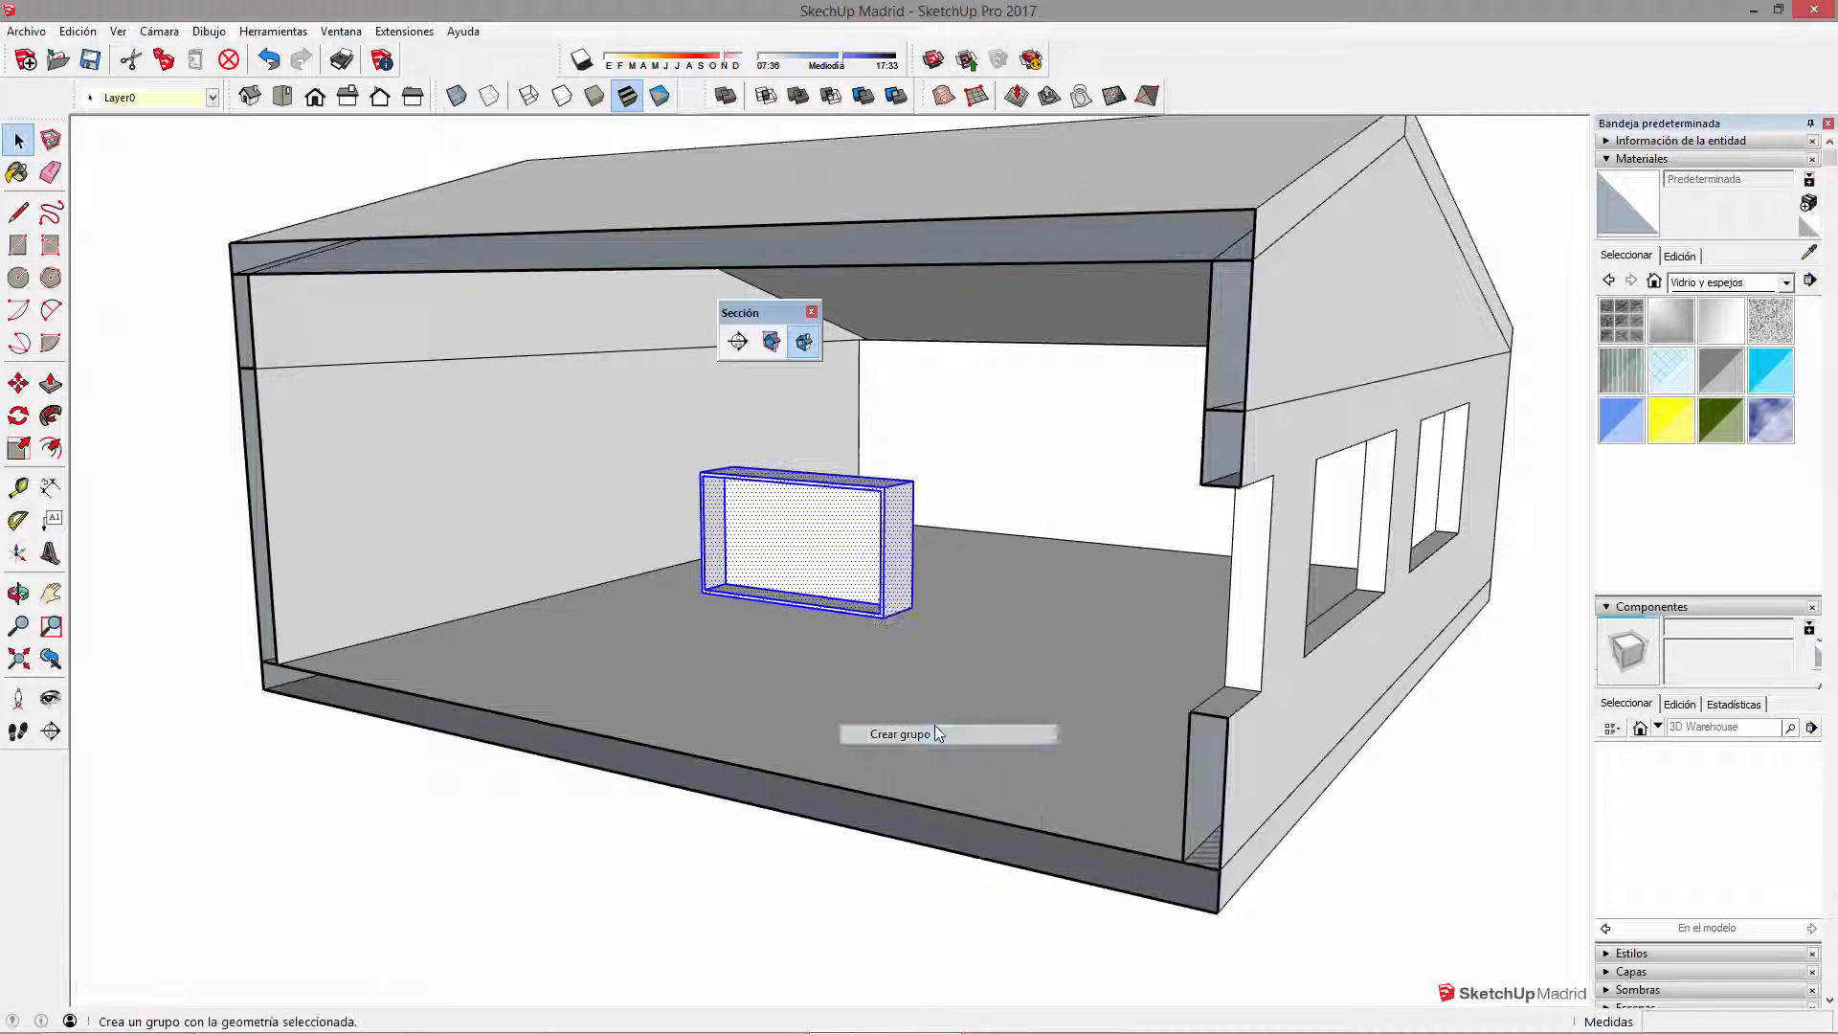
# Step: Move the hollow box group about 3.23 m deeper into the building
pyautogui.moveTo(934, 726); pyautogui.dragTo(910, 724, button='middle')
pyautogui.press('m')
pyautogui.click(806, 746)
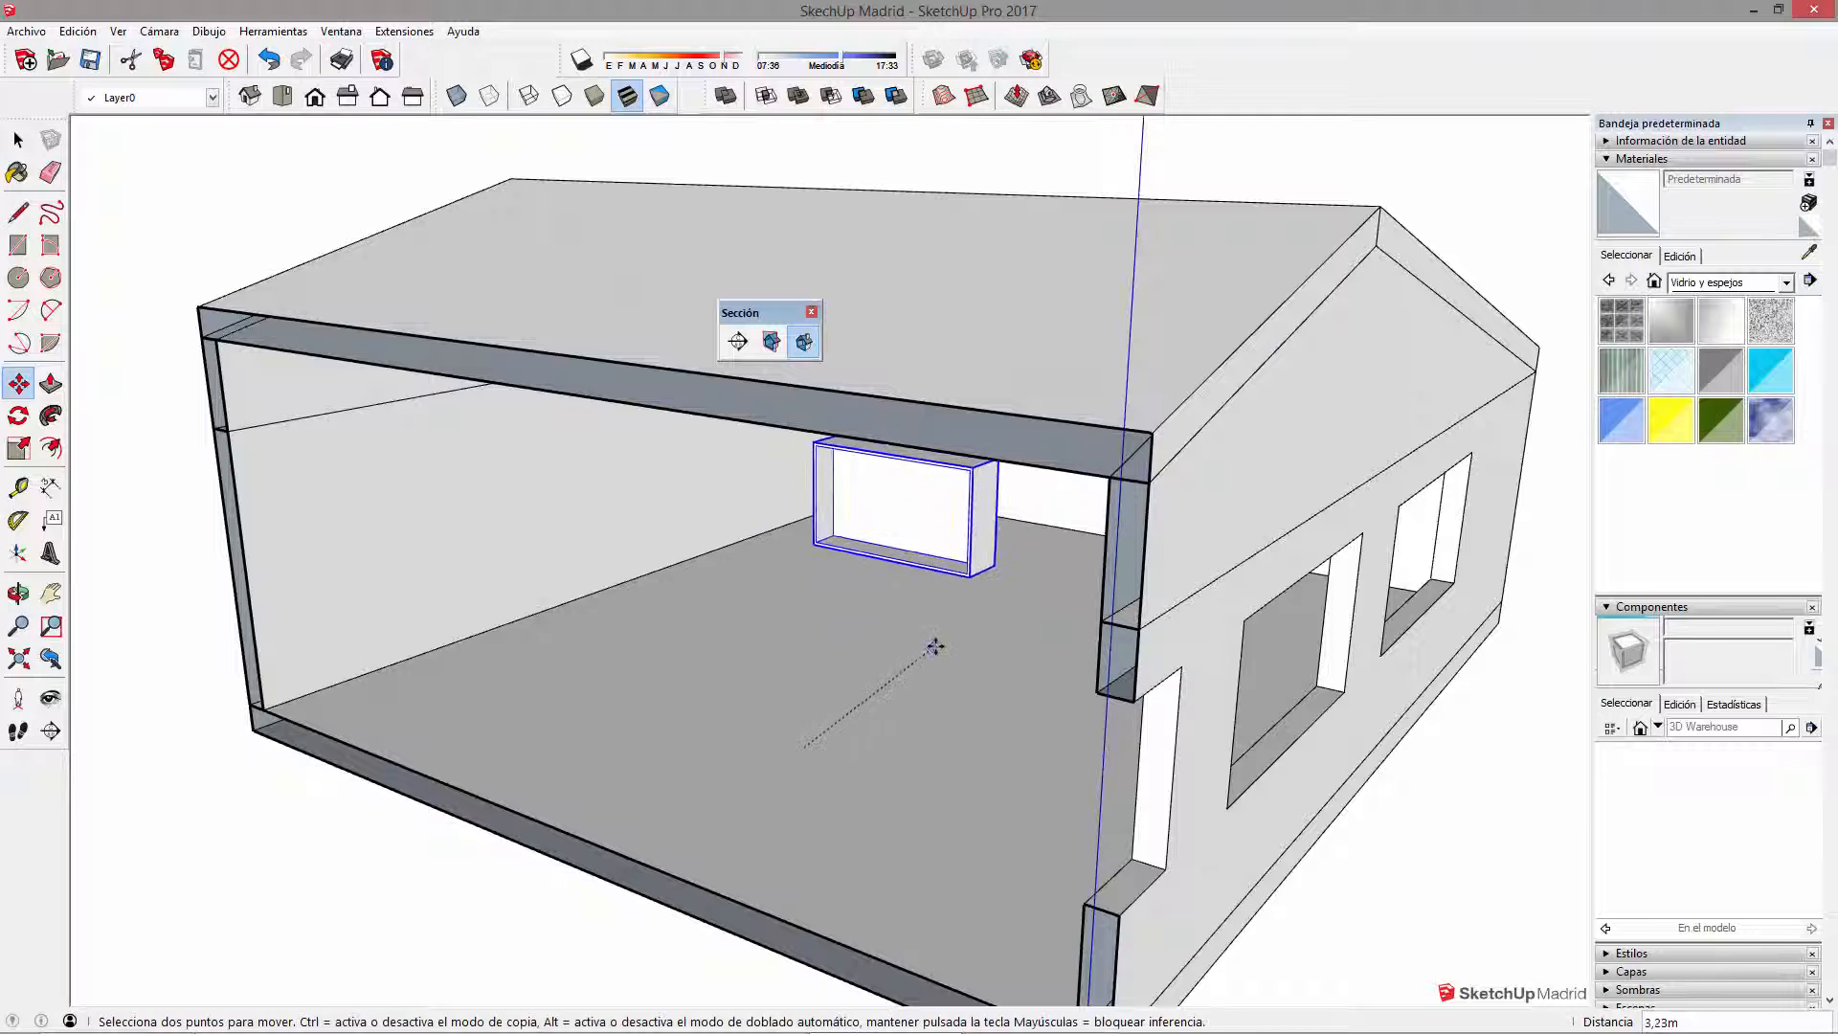
pyautogui.click(936, 644)
pyautogui.press('space')
# Step: Show the section planes again and shift the vertical one slightly along the building's length
pyautogui.scroll(-1, 931, 533)
pyautogui.click(766, 350)
pyautogui.scroll(-3, 822, 419)
pyautogui.click(474, 642)
pyautogui.press('m')
pyautogui.moveTo(718, 869); pyautogui.dragTo(824, 843)
pyautogui.press('space')
pyautogui.scroll(-4, 670, 708)
pyautogui.click(845, 718)
pyautogui.moveTo(846, 718); pyautogui.dragTo(575, 696, button='middle')
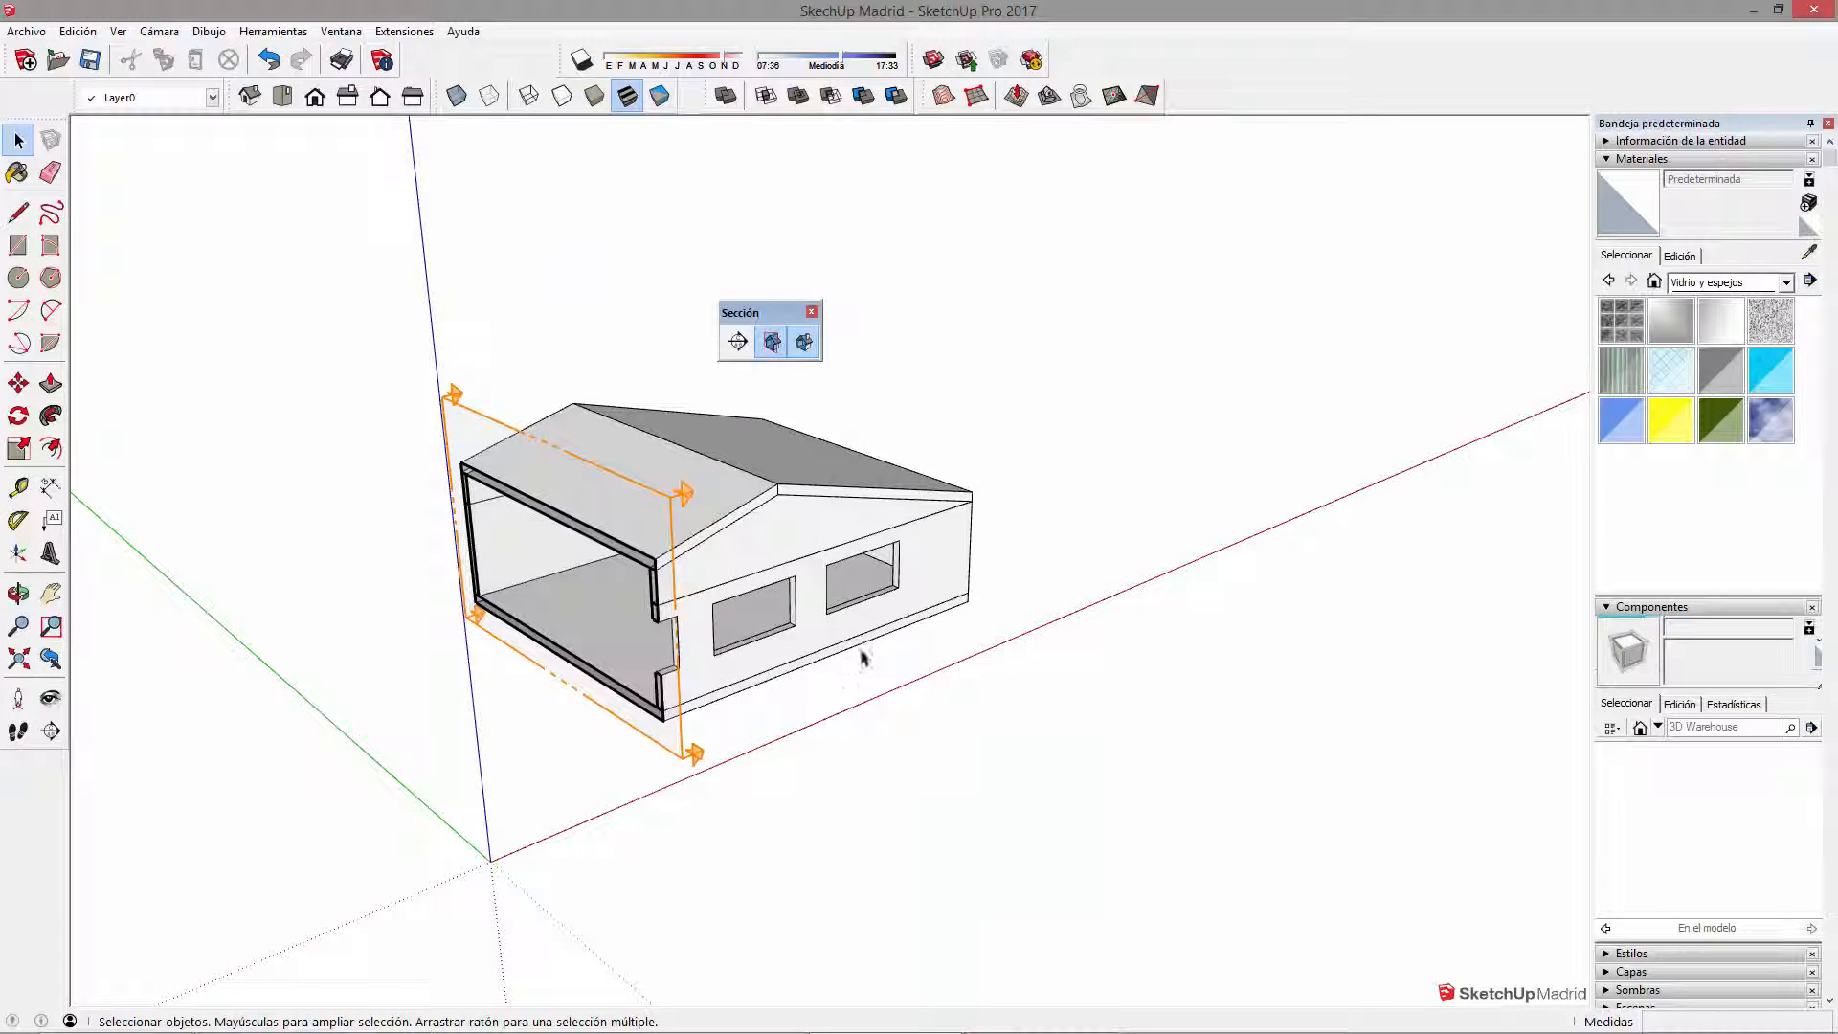
pyautogui.moveTo(724, 751); pyautogui.dragTo(783, 748, button='middle')
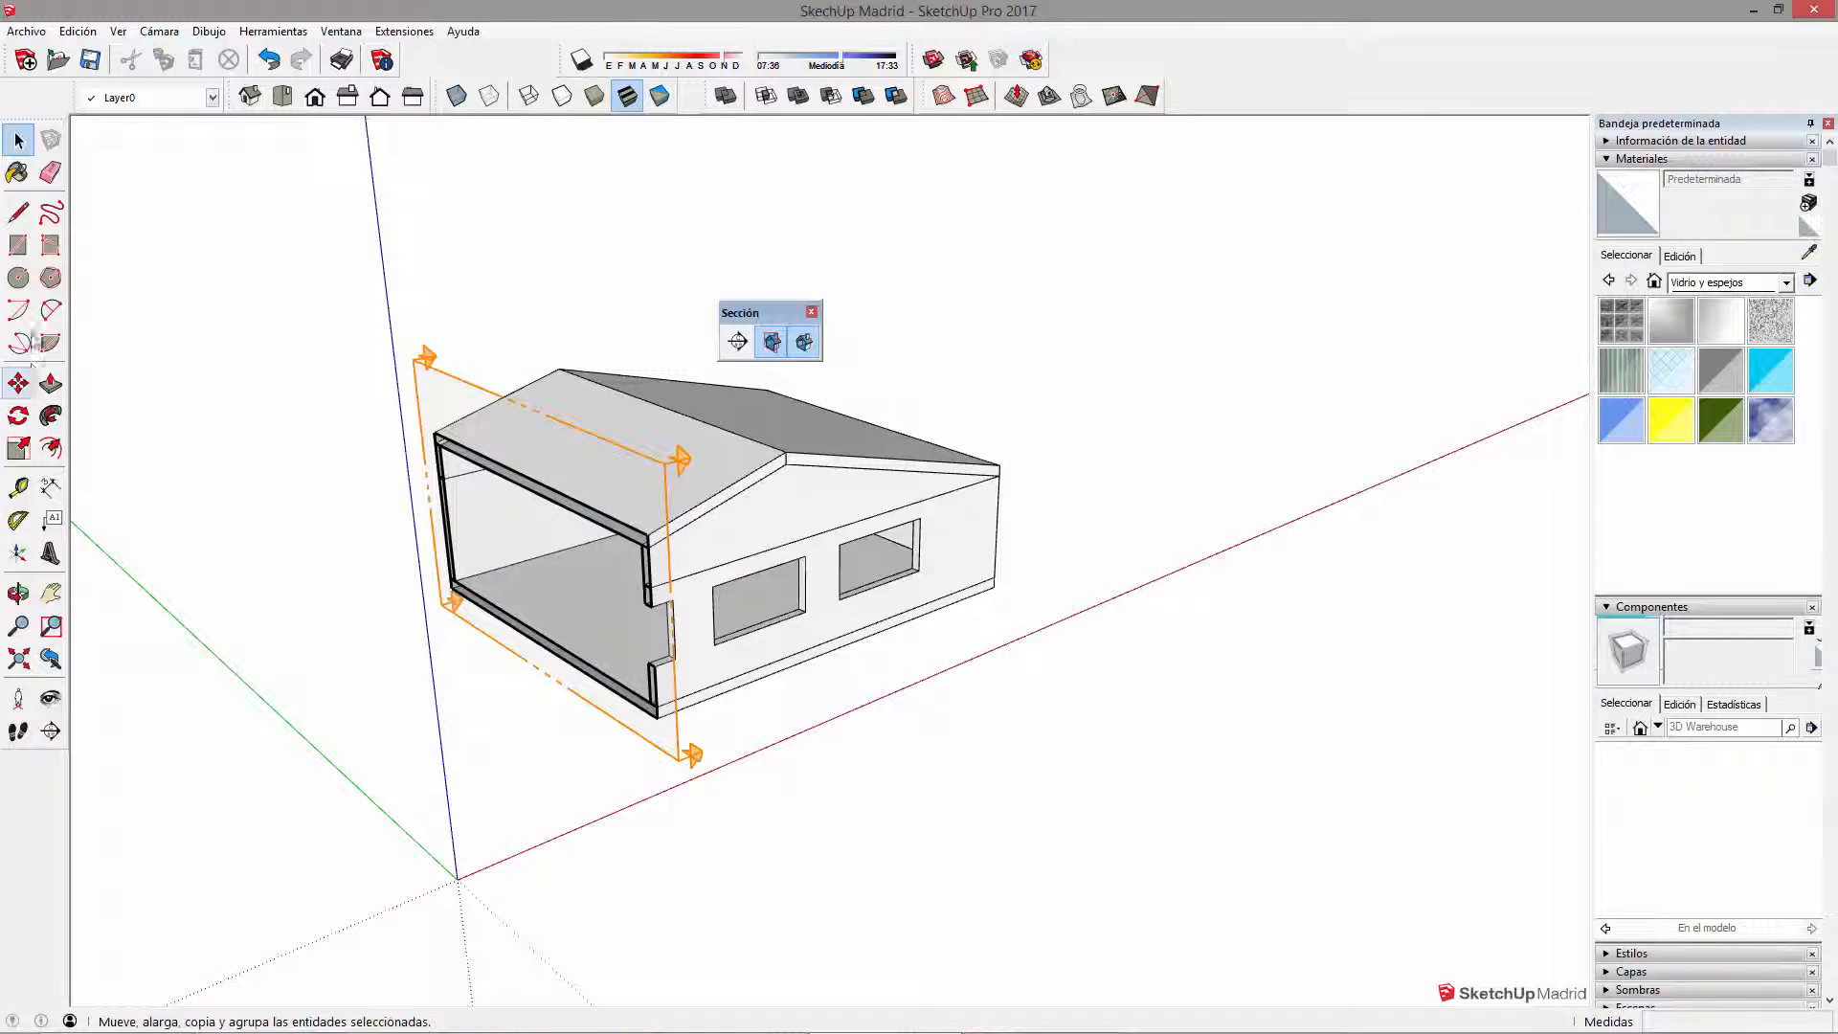
# Step: Place a horizontal section plane at ground level and raise it to cut the walls at window height
pyautogui.click(738, 342)
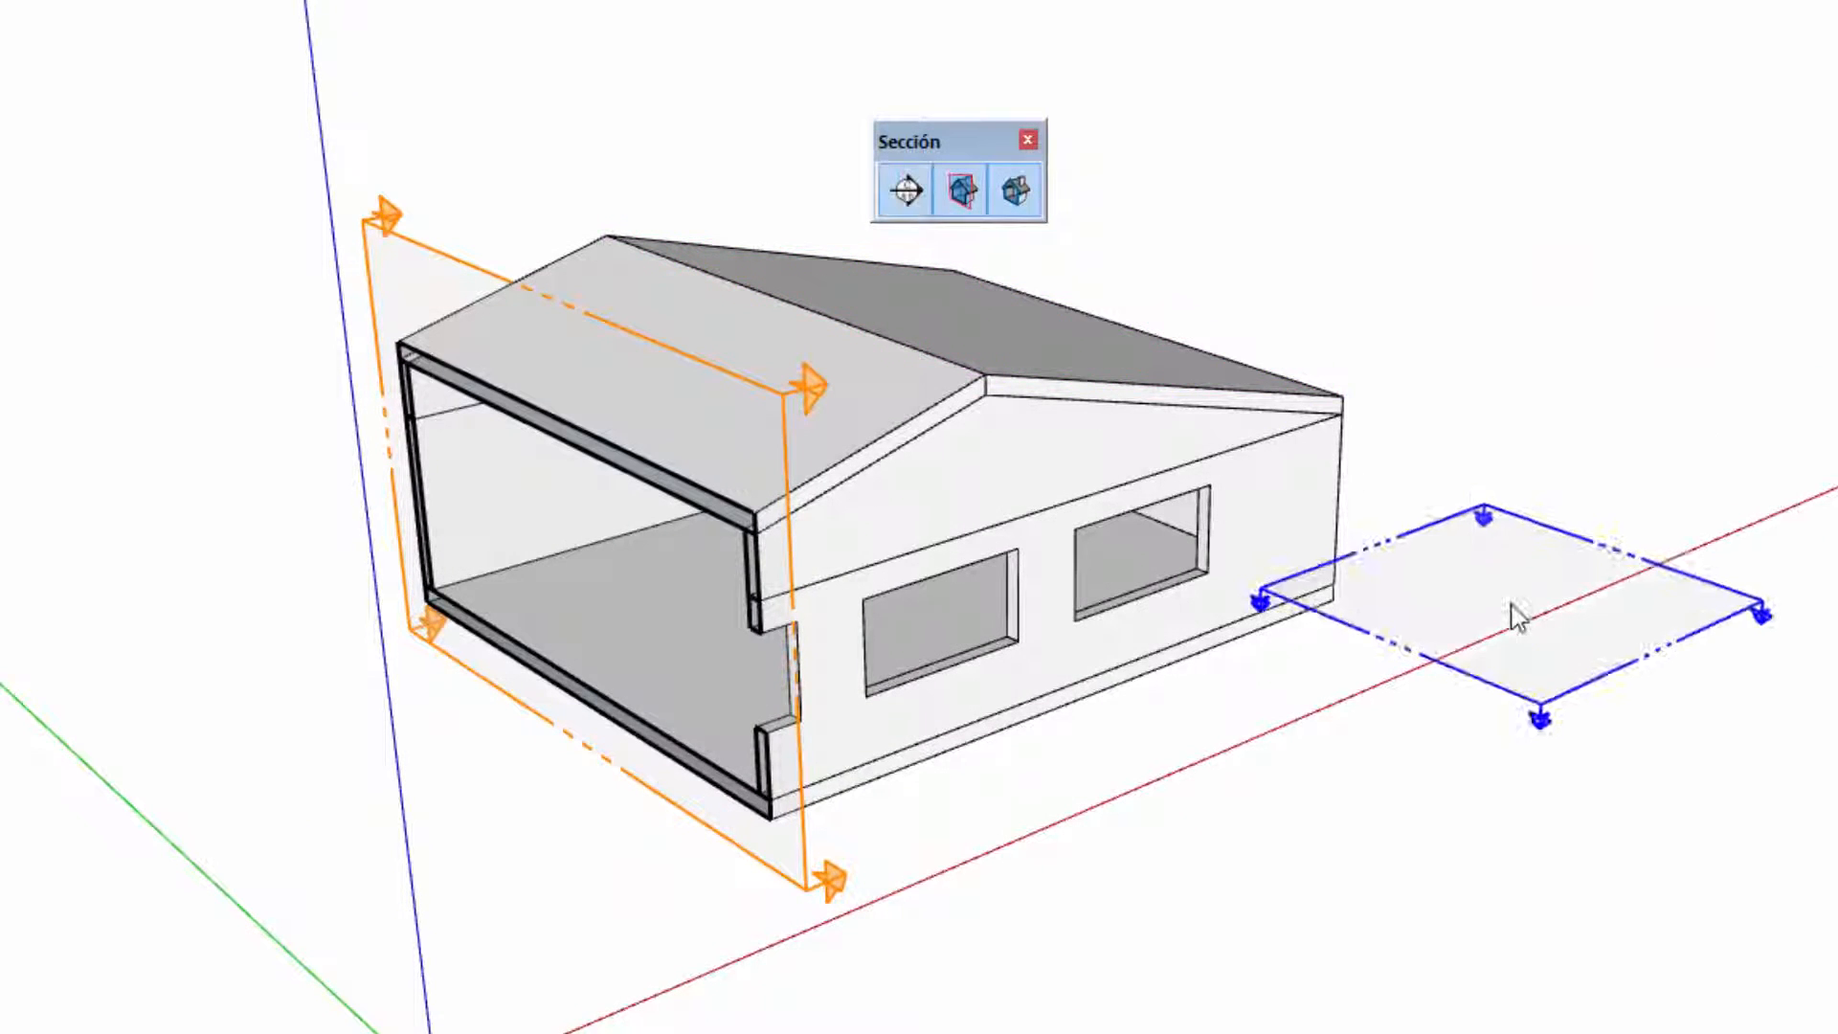
pyautogui.click(1441, 613)
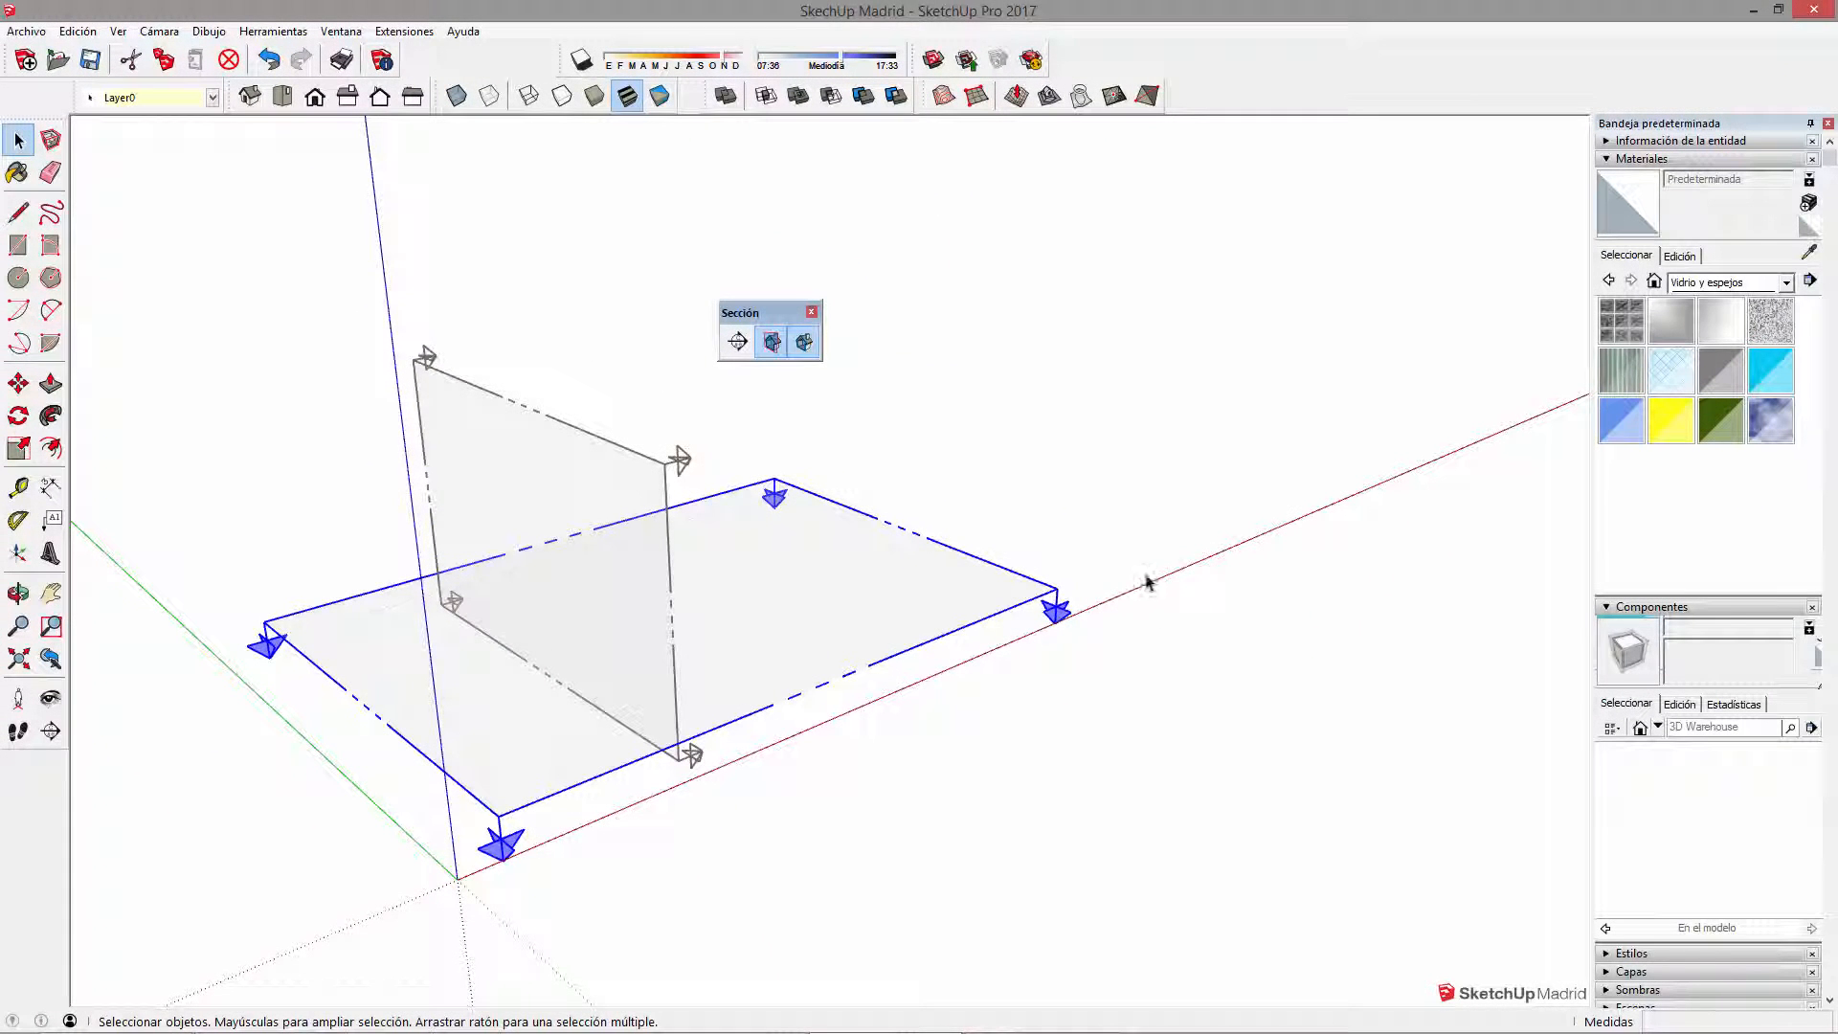
pyautogui.click(23, 390)
pyautogui.click(1093, 603)
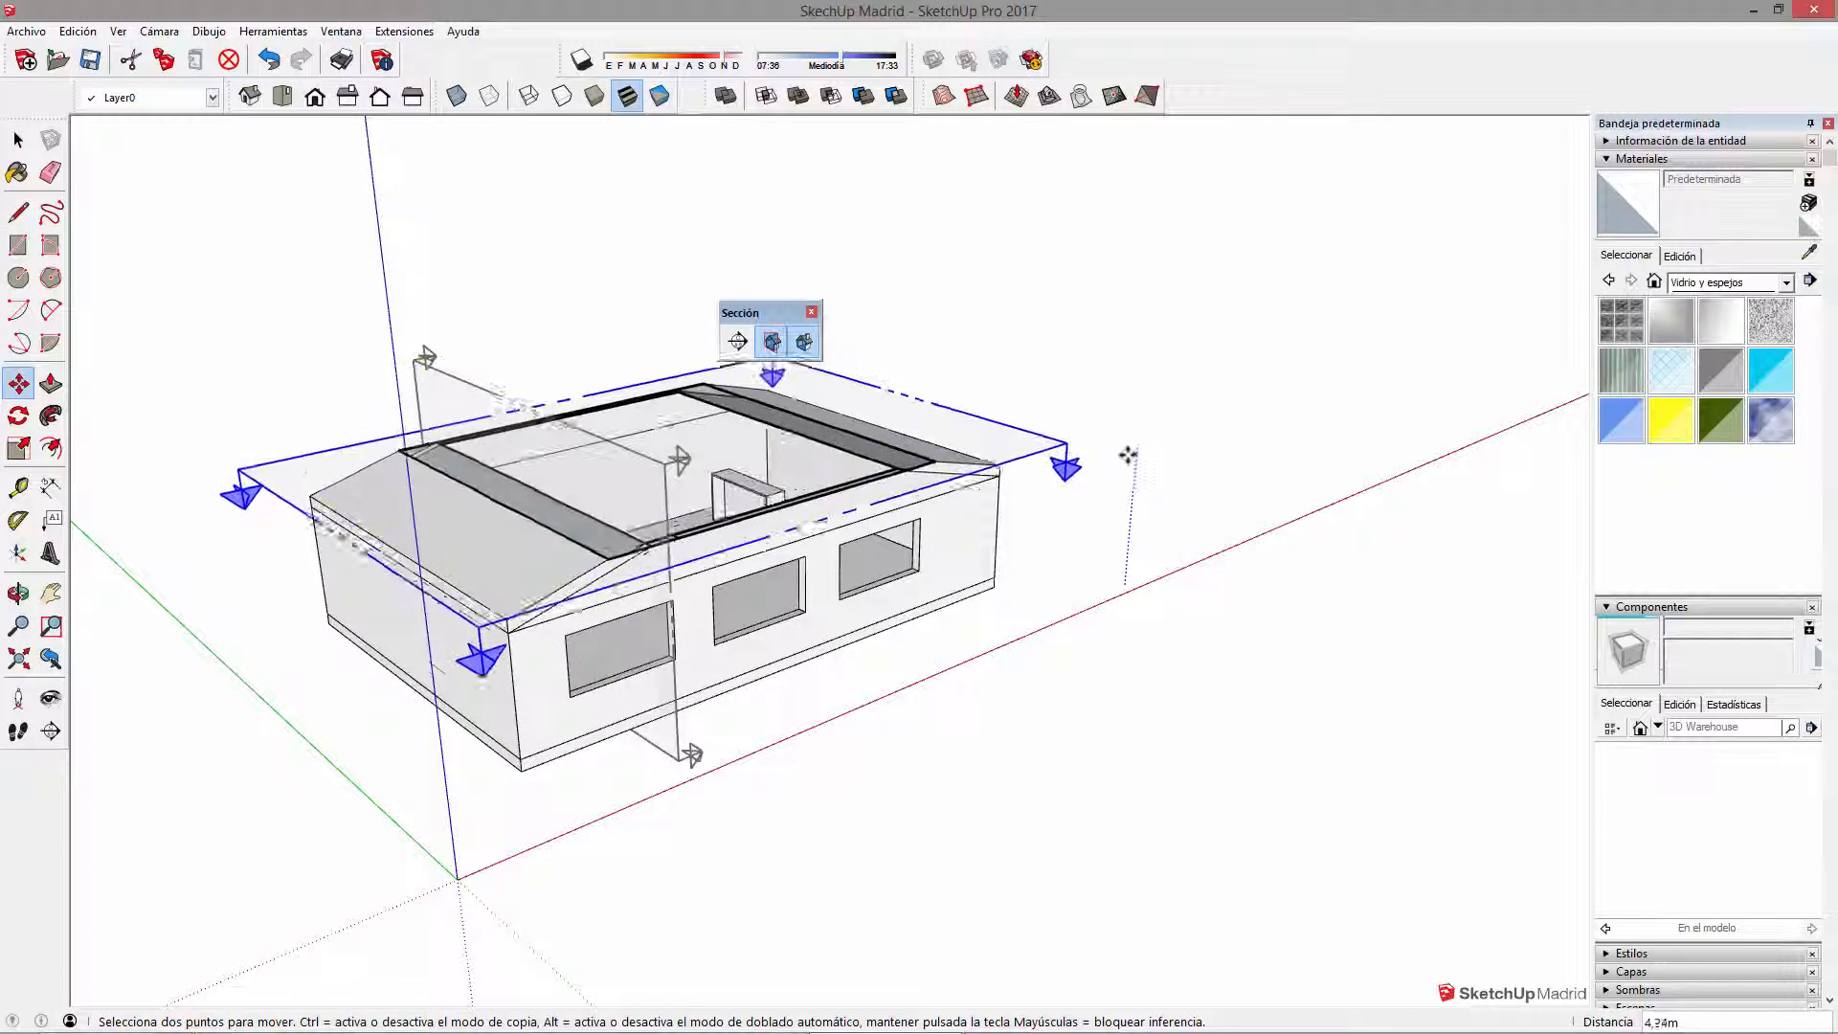
pyautogui.click(1135, 504)
pyautogui.moveTo(1135, 505); pyautogui.dragTo(851, 658, button='middle')
pyautogui.press('space')
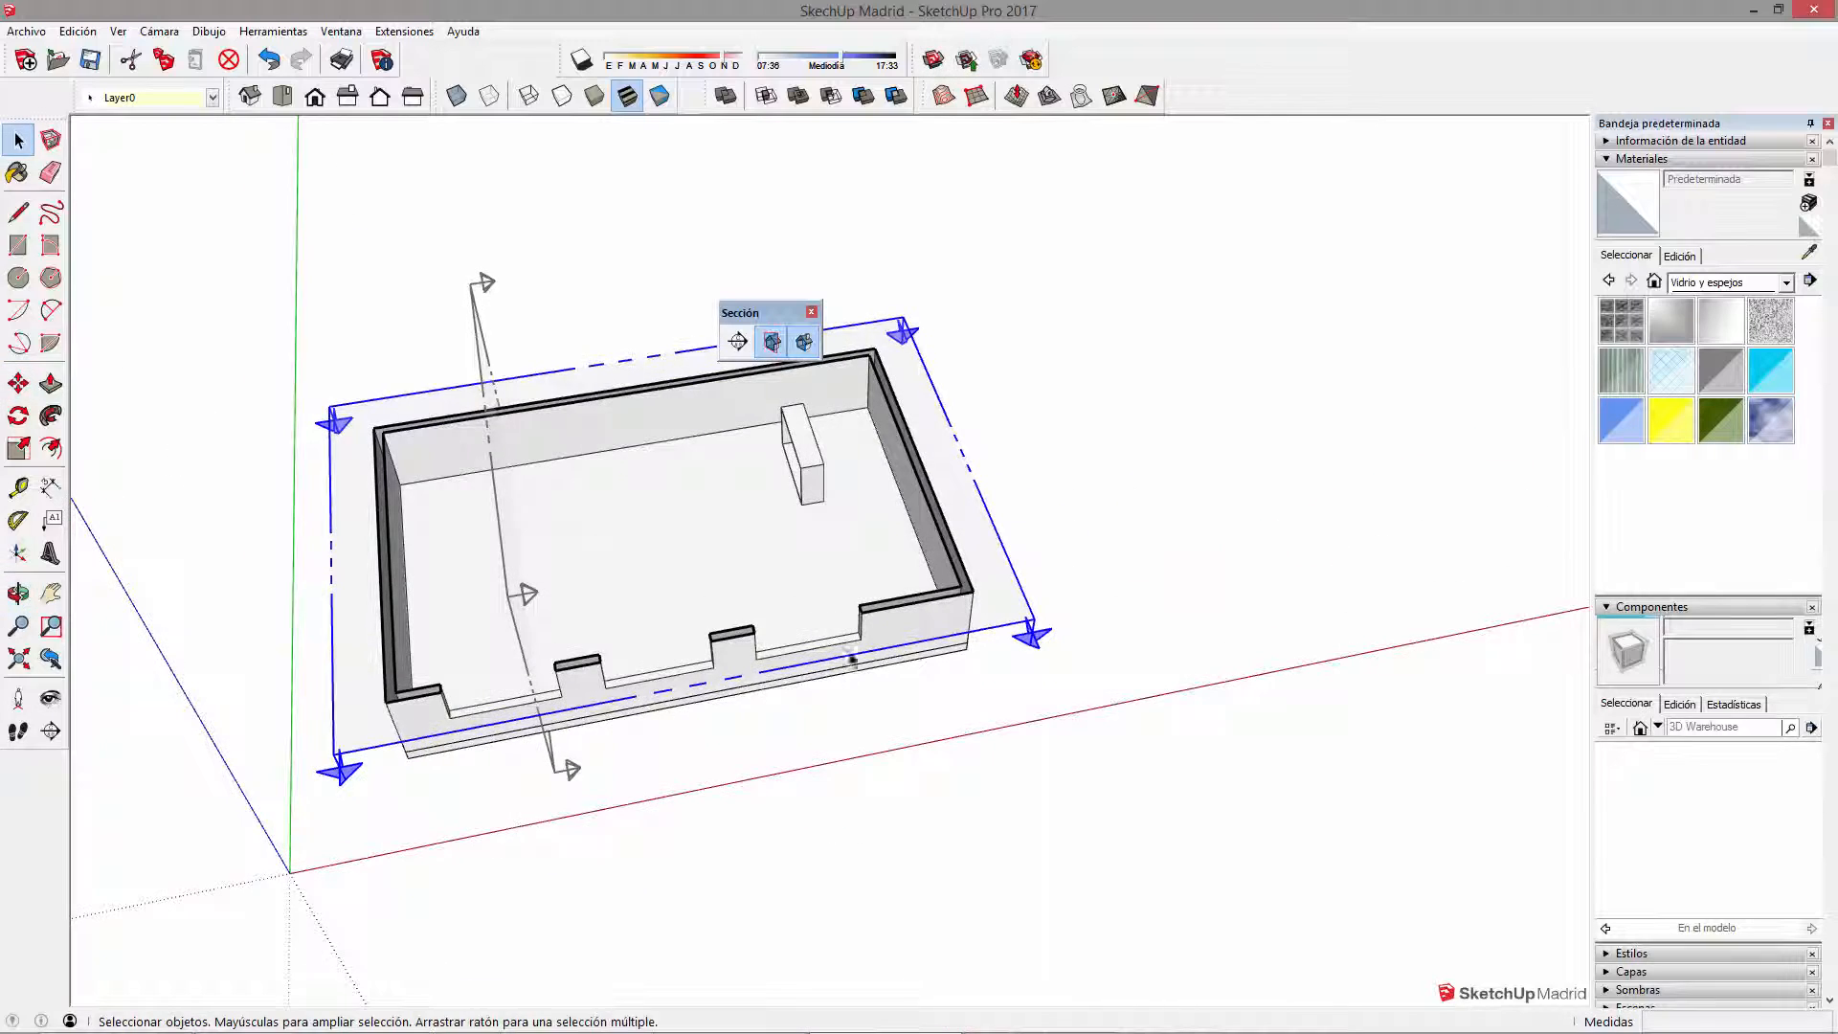
pyautogui.moveTo(927, 784); pyautogui.dragTo(1005, 616, button='middle')
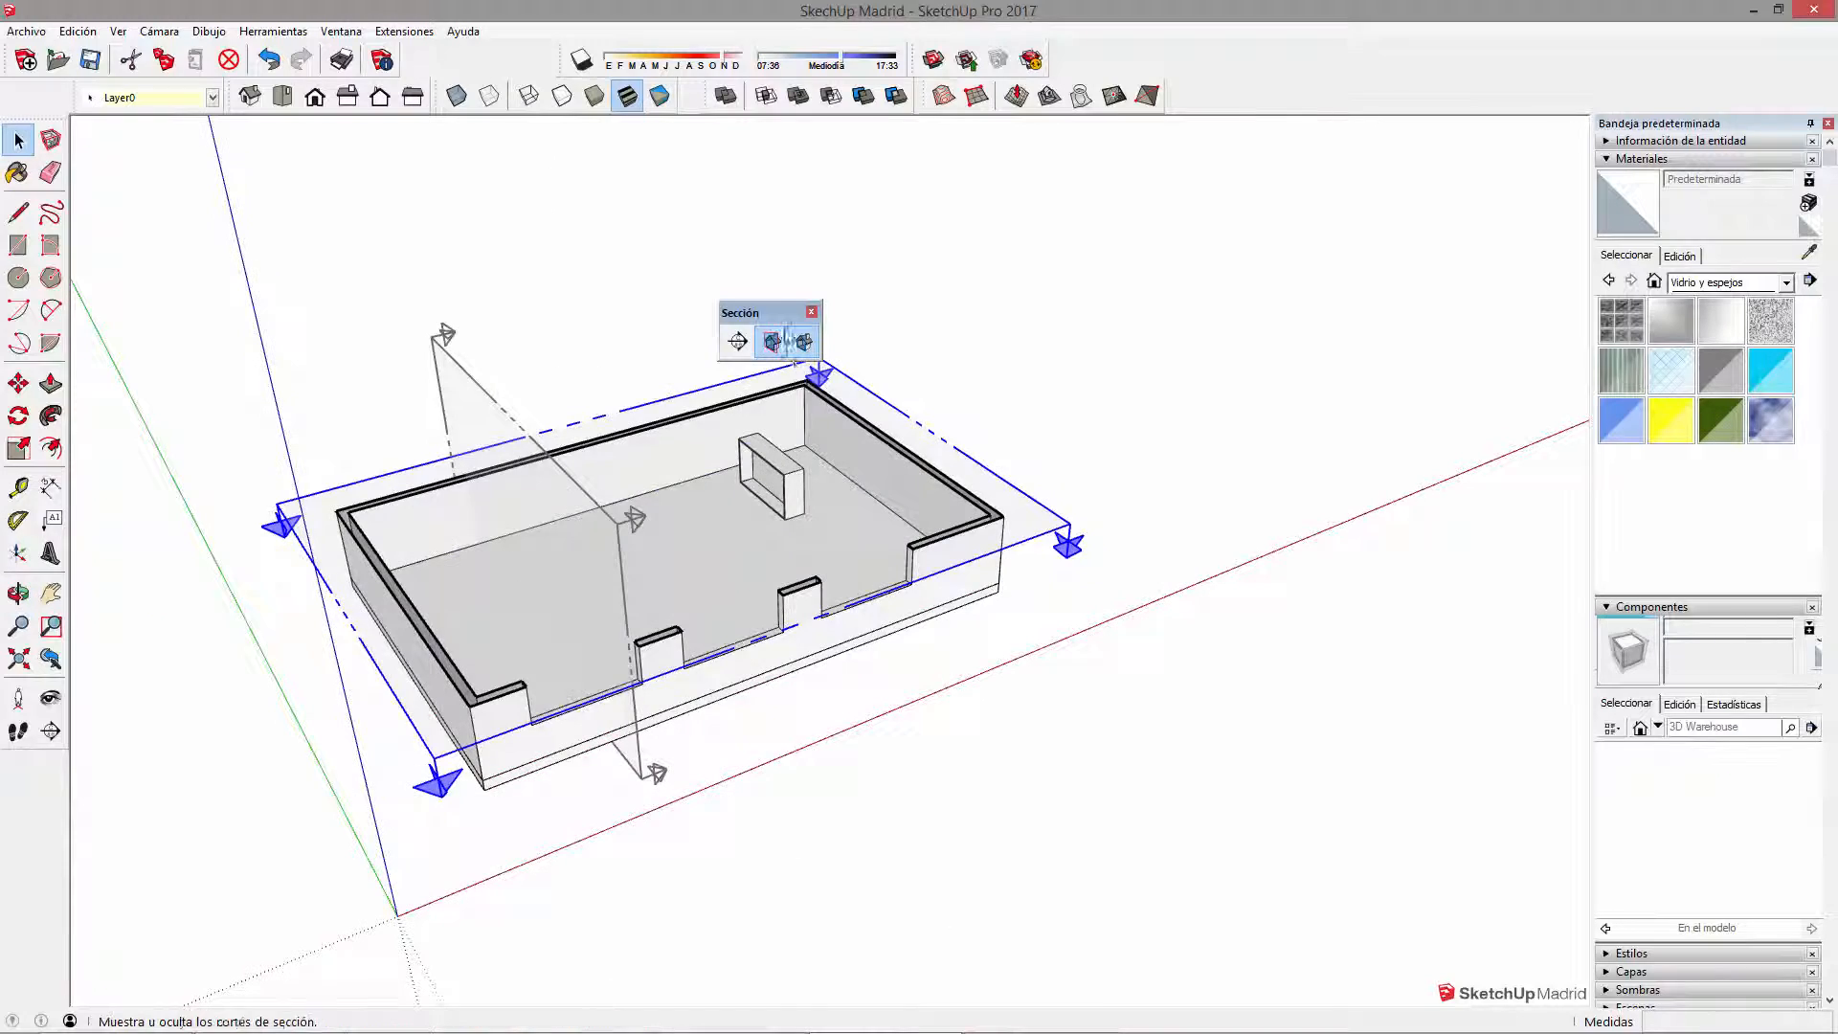
# Step: Hide the section planes and move the hollow box group about 2.17 m toward the short end wall
pyautogui.click(771, 342)
pyautogui.moveTo(831, 508); pyautogui.dragTo(670, 694, button='middle')
pyautogui.scroll(1, 1015, 522)
pyautogui.click(1016, 526)
pyautogui.moveTo(1017, 526); pyautogui.dragTo(1178, 522, button='middle')
pyautogui.scroll(2, 1037, 603)
pyautogui.scroll(2, 1041, 563)
pyautogui.moveTo(1041, 562); pyautogui.dragTo(1030, 611, button='middle')
pyautogui.press('m')
pyautogui.click(1005, 627)
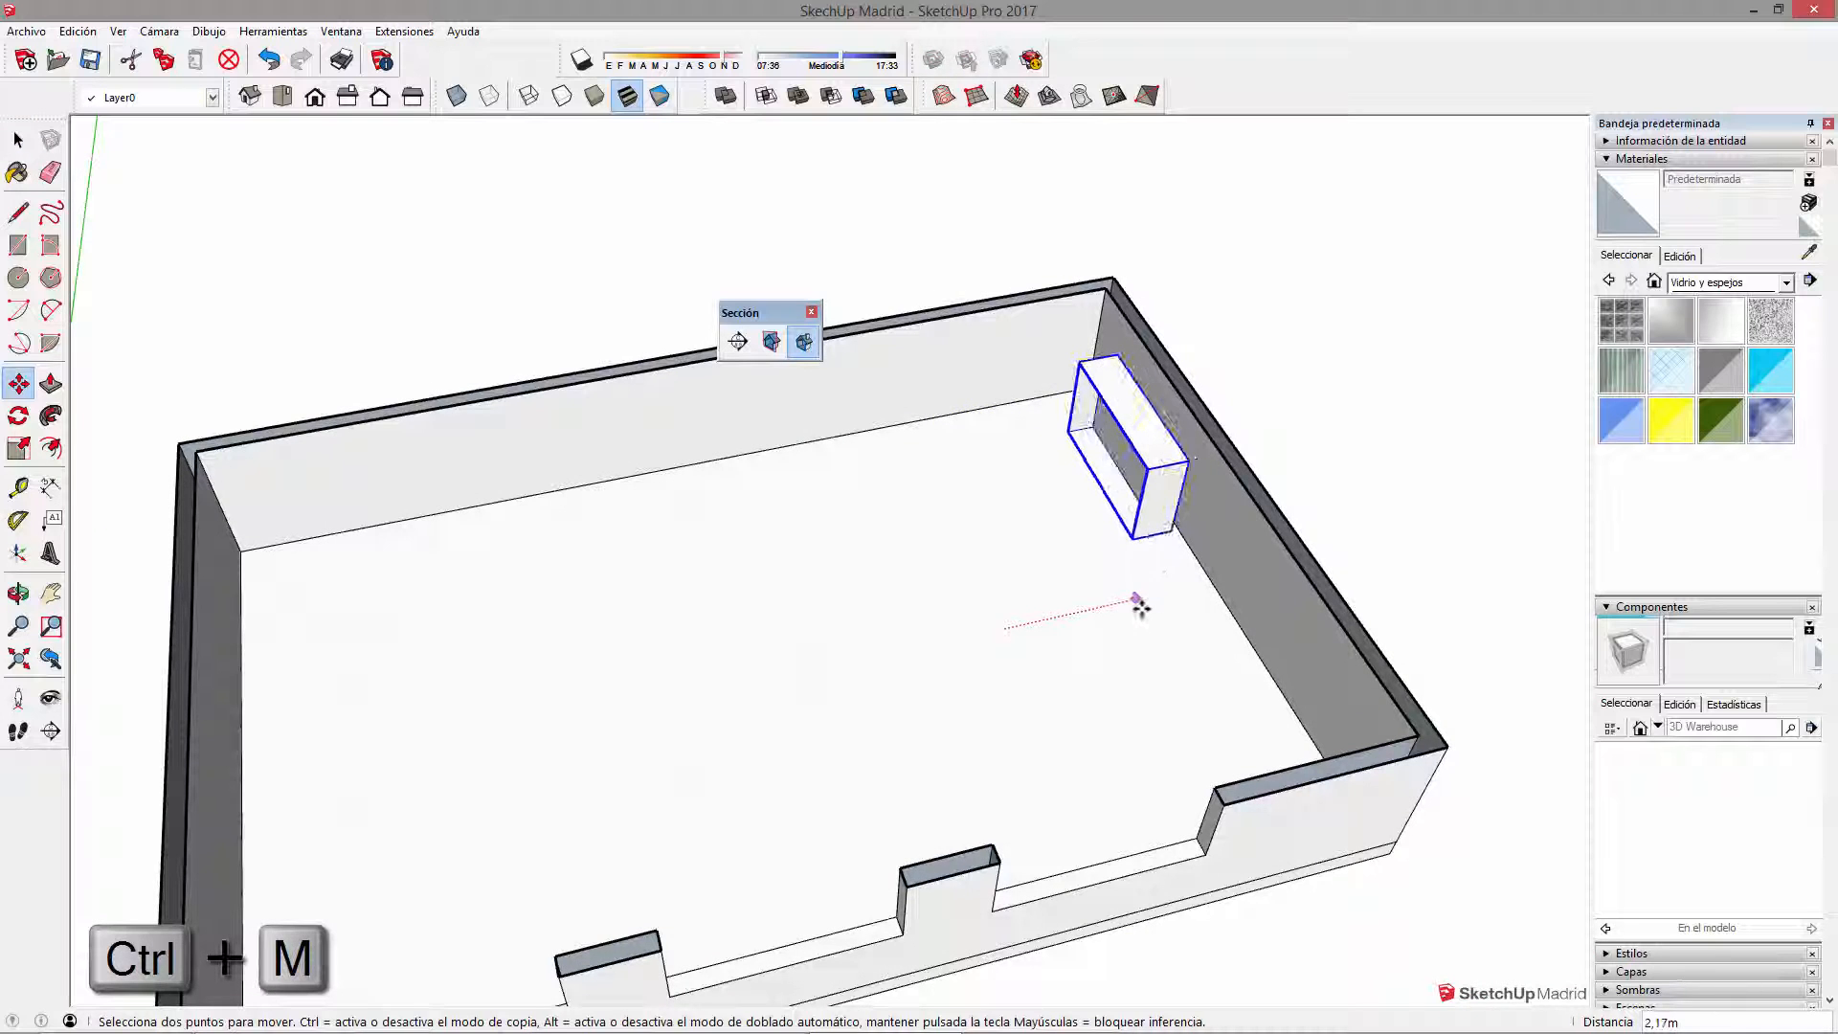
pyautogui.click(1136, 601)
# Step: Copy the hollow box about 3.5 m away from the end wall along the room's length
pyautogui.press('ctrl')
pyautogui.click(1152, 599)
pyautogui.click(936, 647)
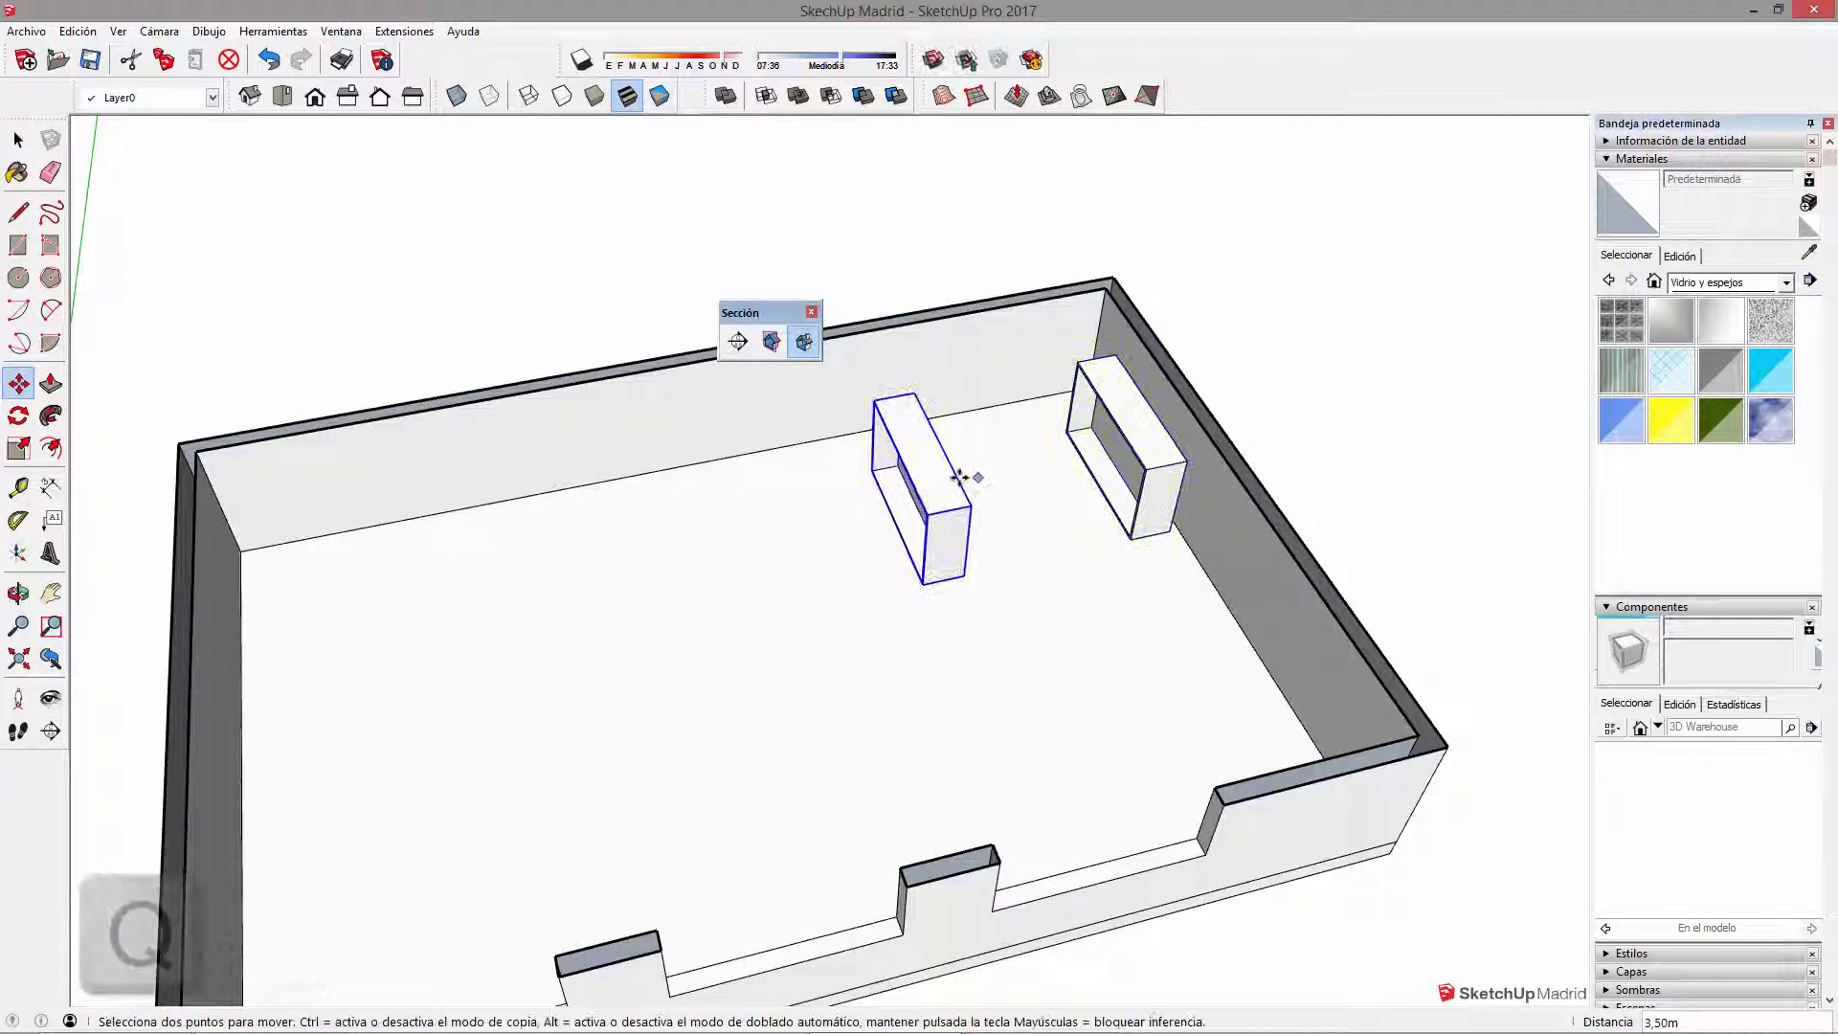
# Step: Rotate the copied box a quarter turn to face the windows and move it against the long back wall
pyautogui.click(946, 492)
pyautogui.click(989, 436)
pyautogui.click(976, 631)
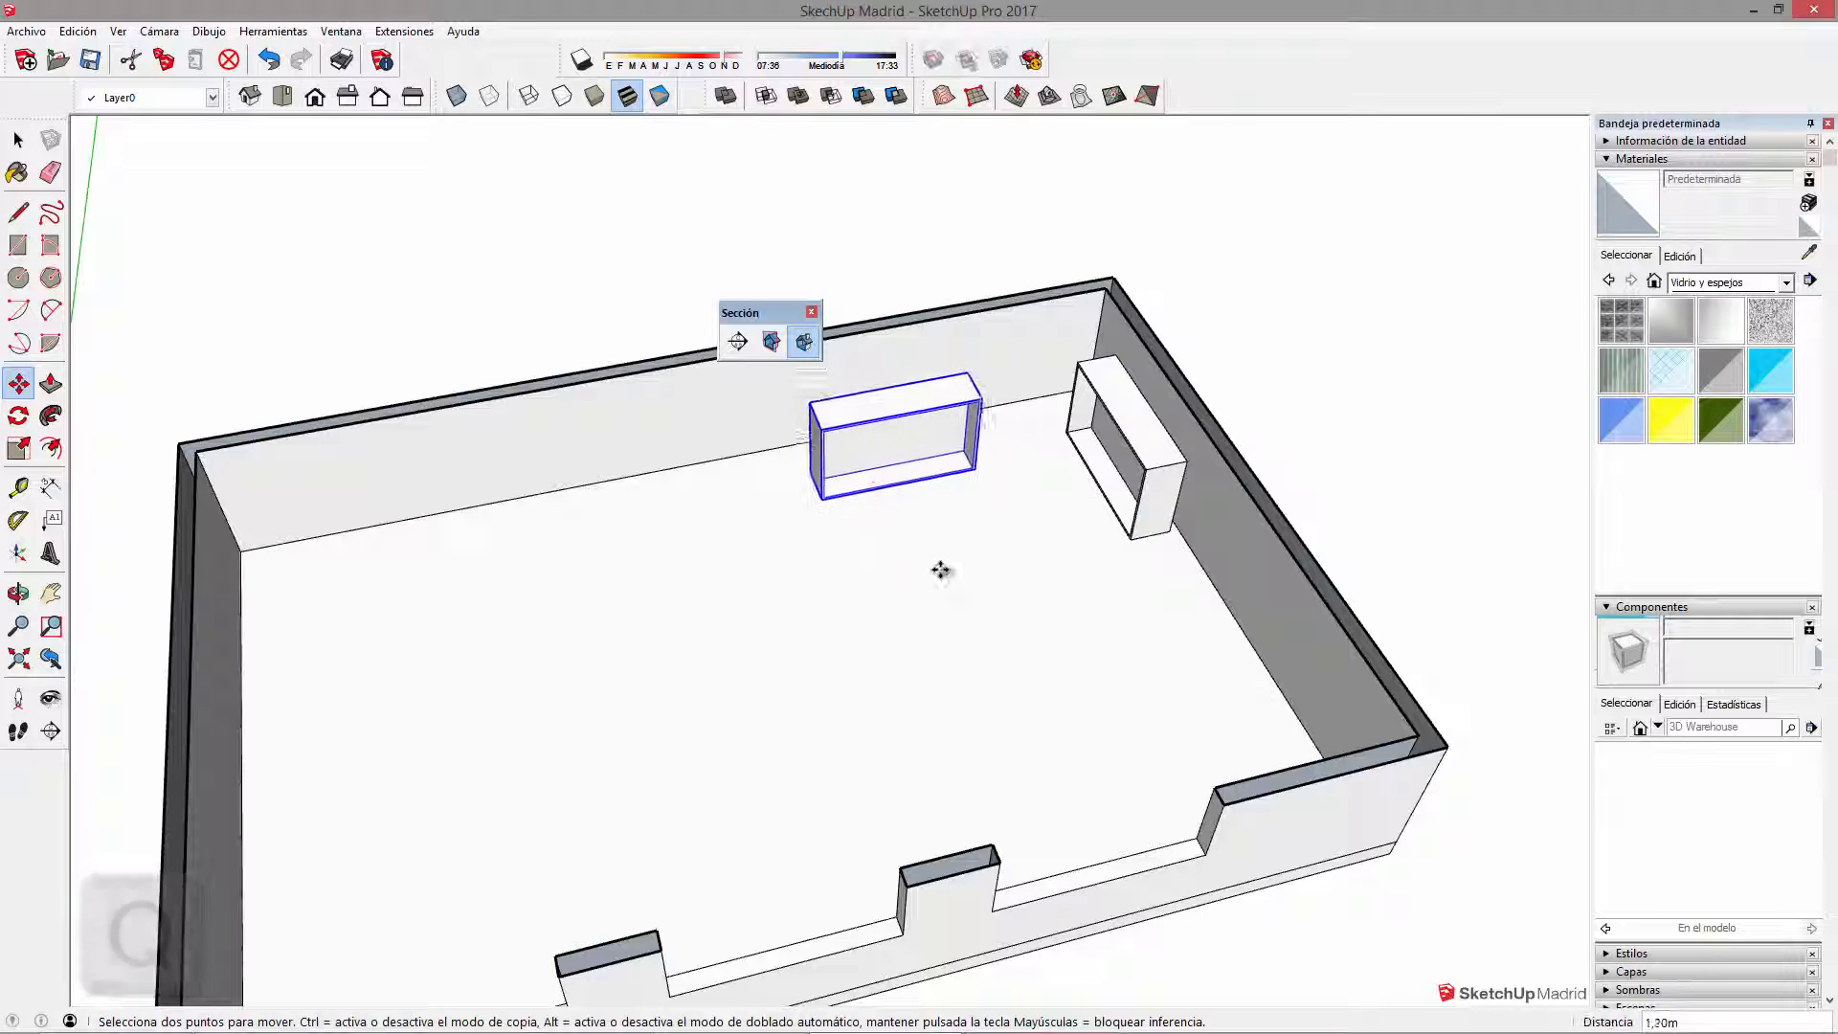
pyautogui.click(928, 540)
pyautogui.press('space')
# Step: Convert the box against the long back wall into a component
pyautogui.rightClick(935, 413)
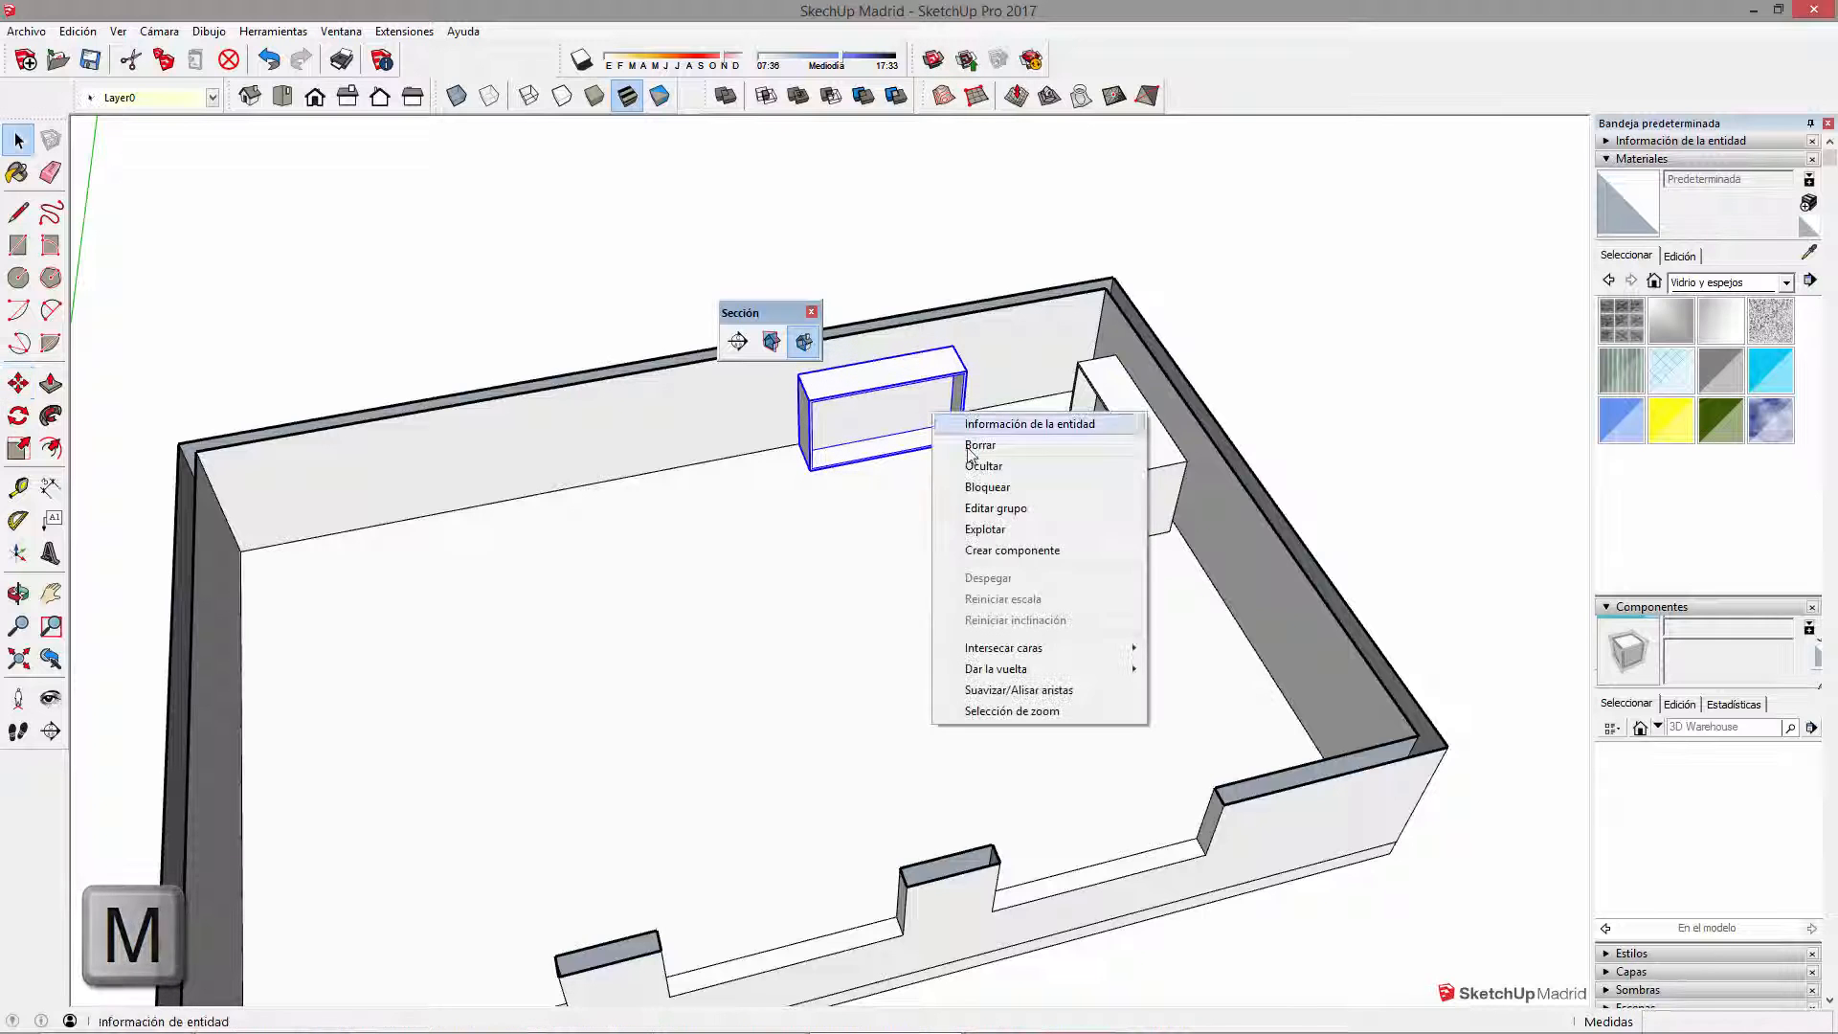
pyautogui.click(1029, 551)
pyautogui.click(1187, 672)
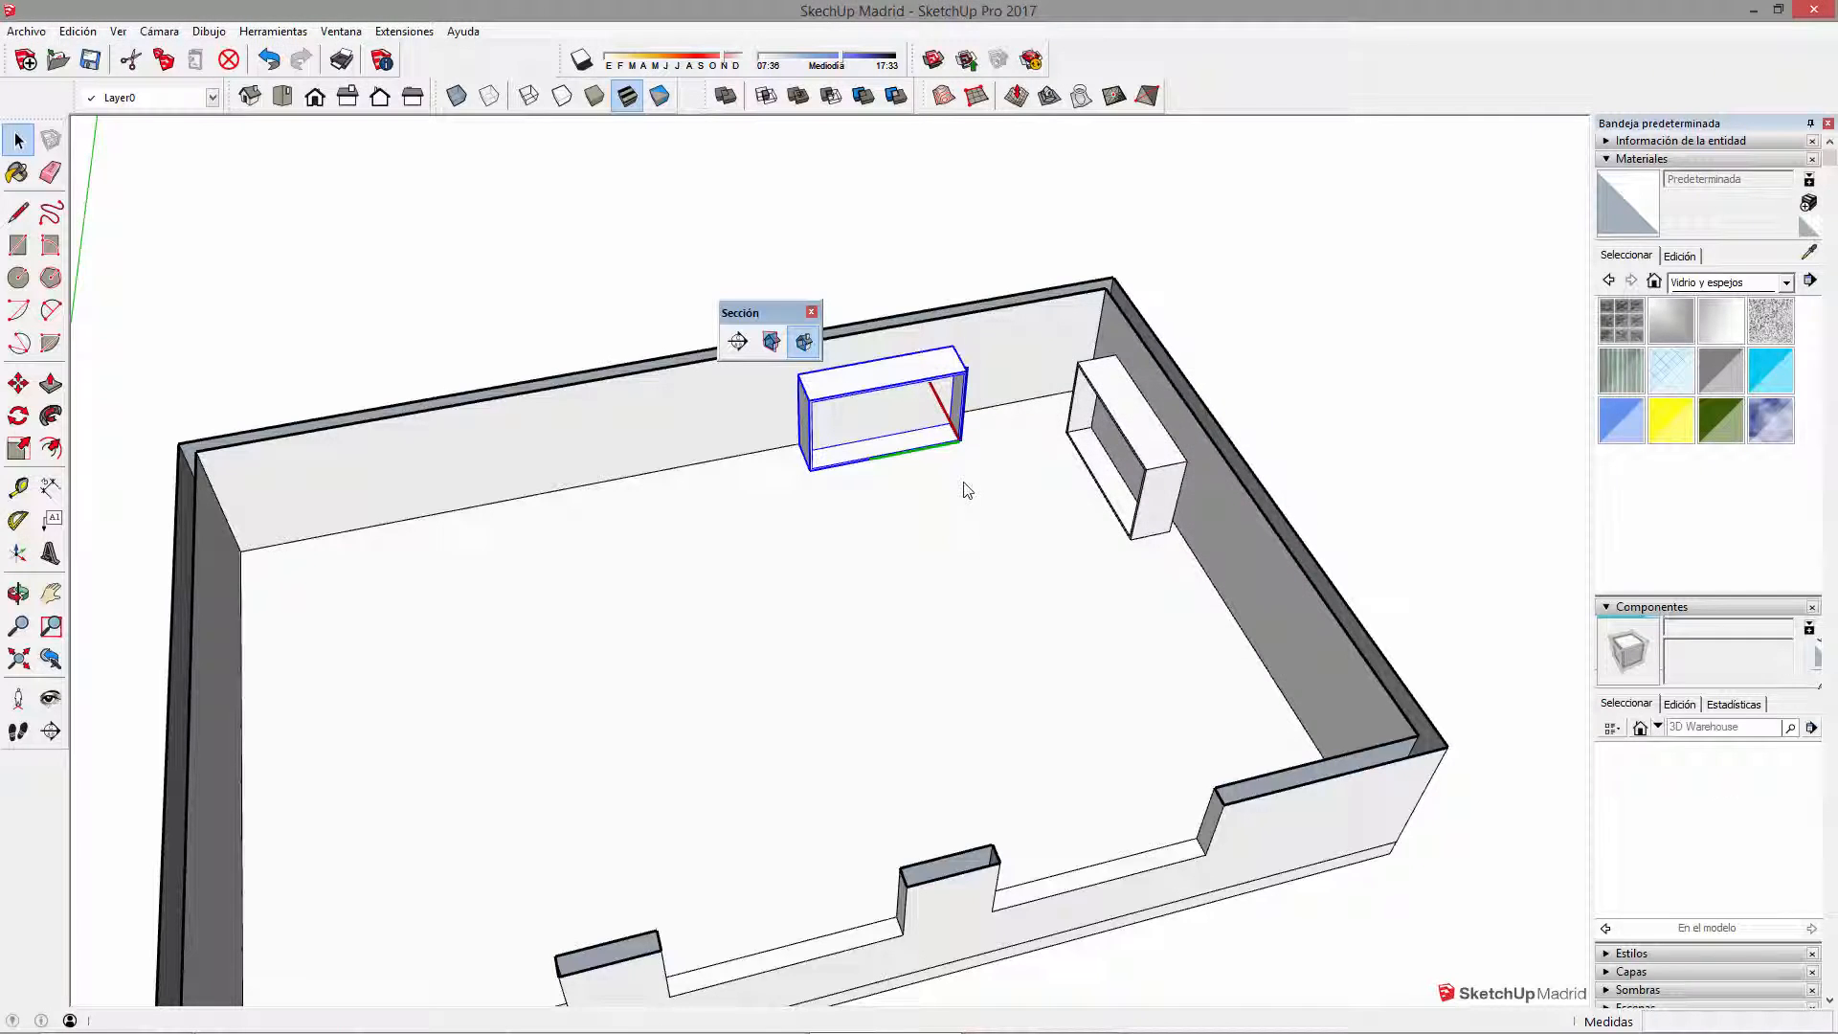
# Step: Copy the component one box width along the back wall and repeat the copy with *5
pyautogui.press('m')
pyautogui.click(932, 496)
pyautogui.press('ctrl')
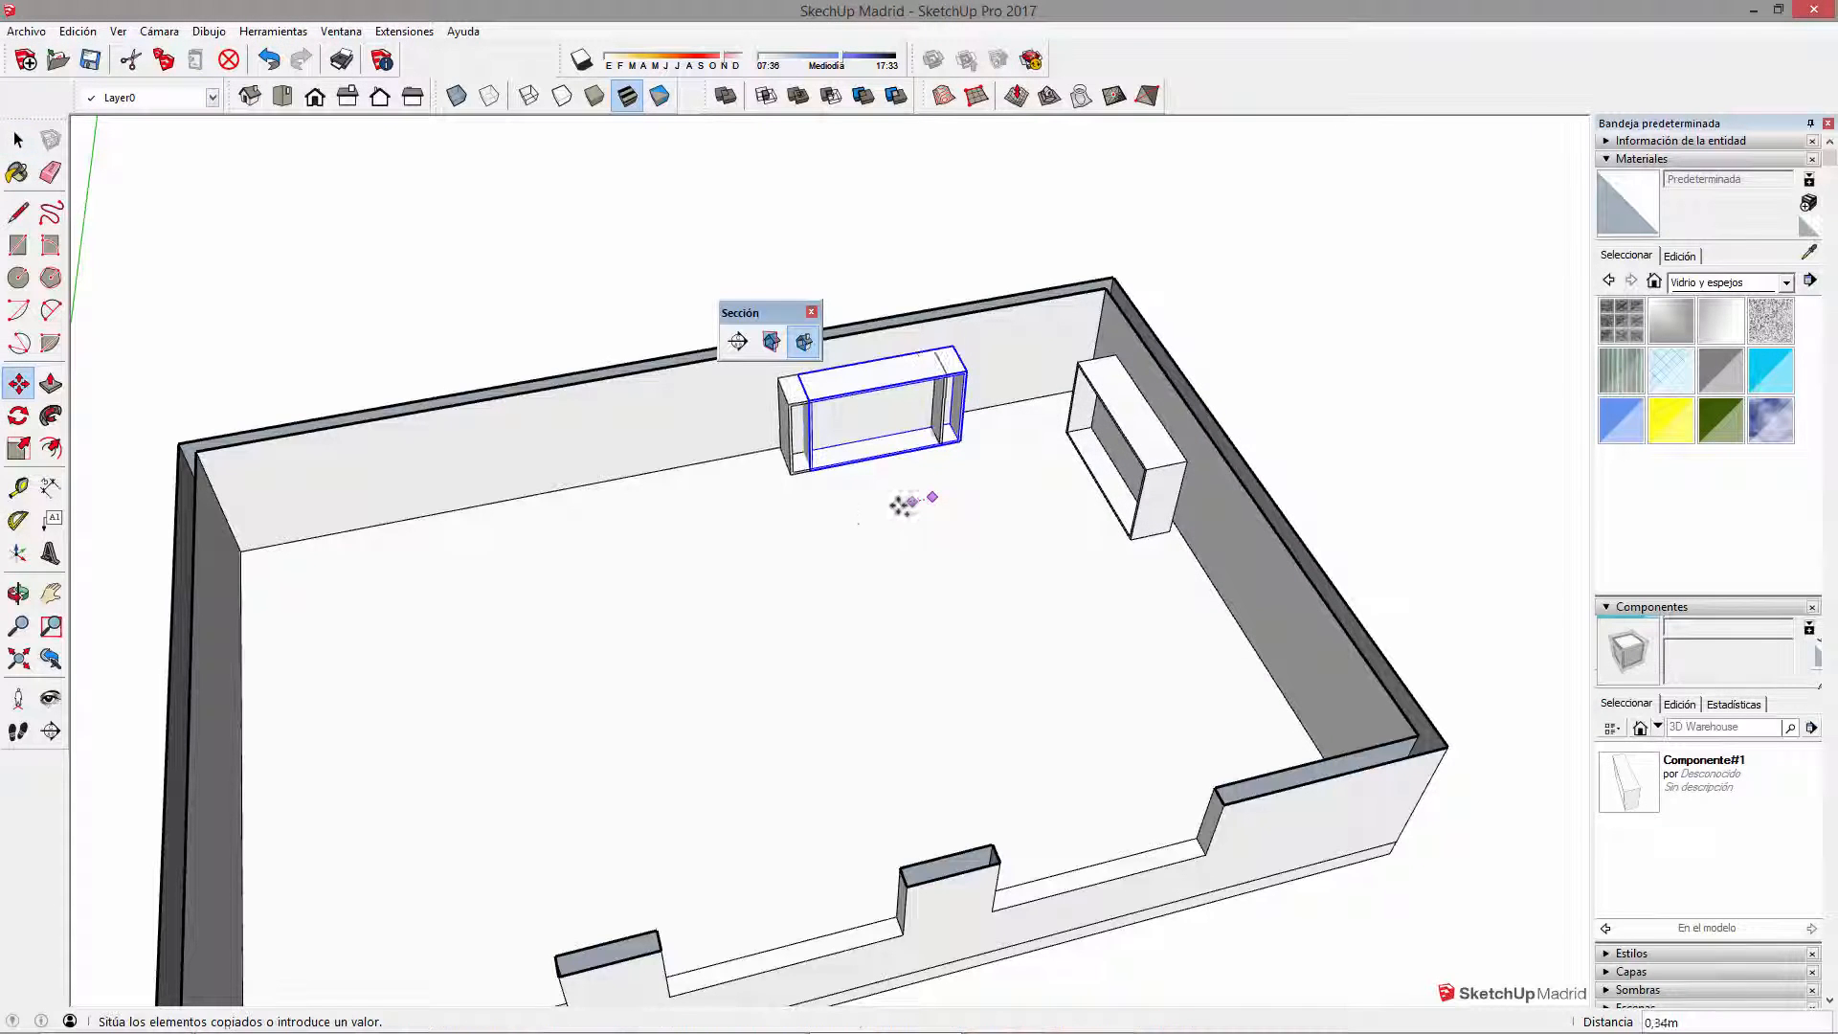
pyautogui.click(774, 531)
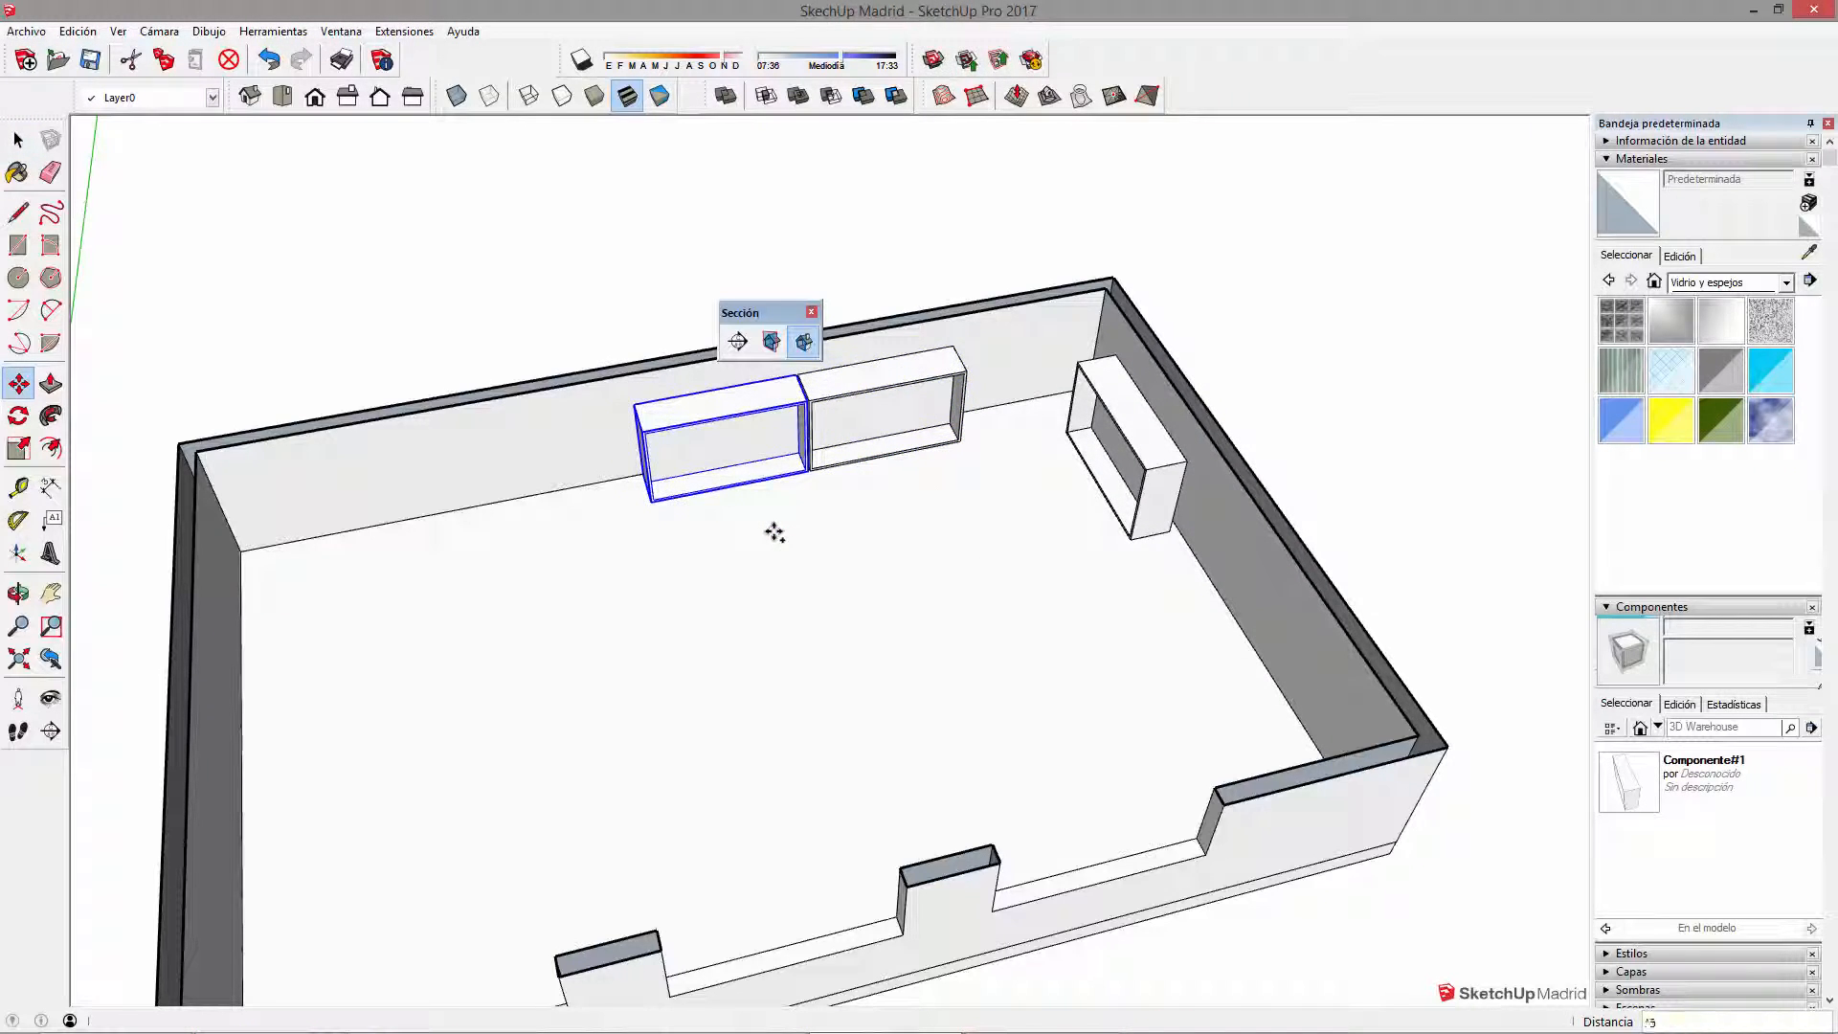
pyautogui.write('*5')
pyautogui.press('Return')
# Step: Delete the surplus box copies at the far end, leaving a row of four along the back wall
pyautogui.press('space')
pyautogui.scroll(-3, 413, 610)
pyautogui.moveTo(347, 570); pyautogui.dragTo(324, 543)
pyautogui.press('Delete')
pyautogui.scroll(6, 891, 496)
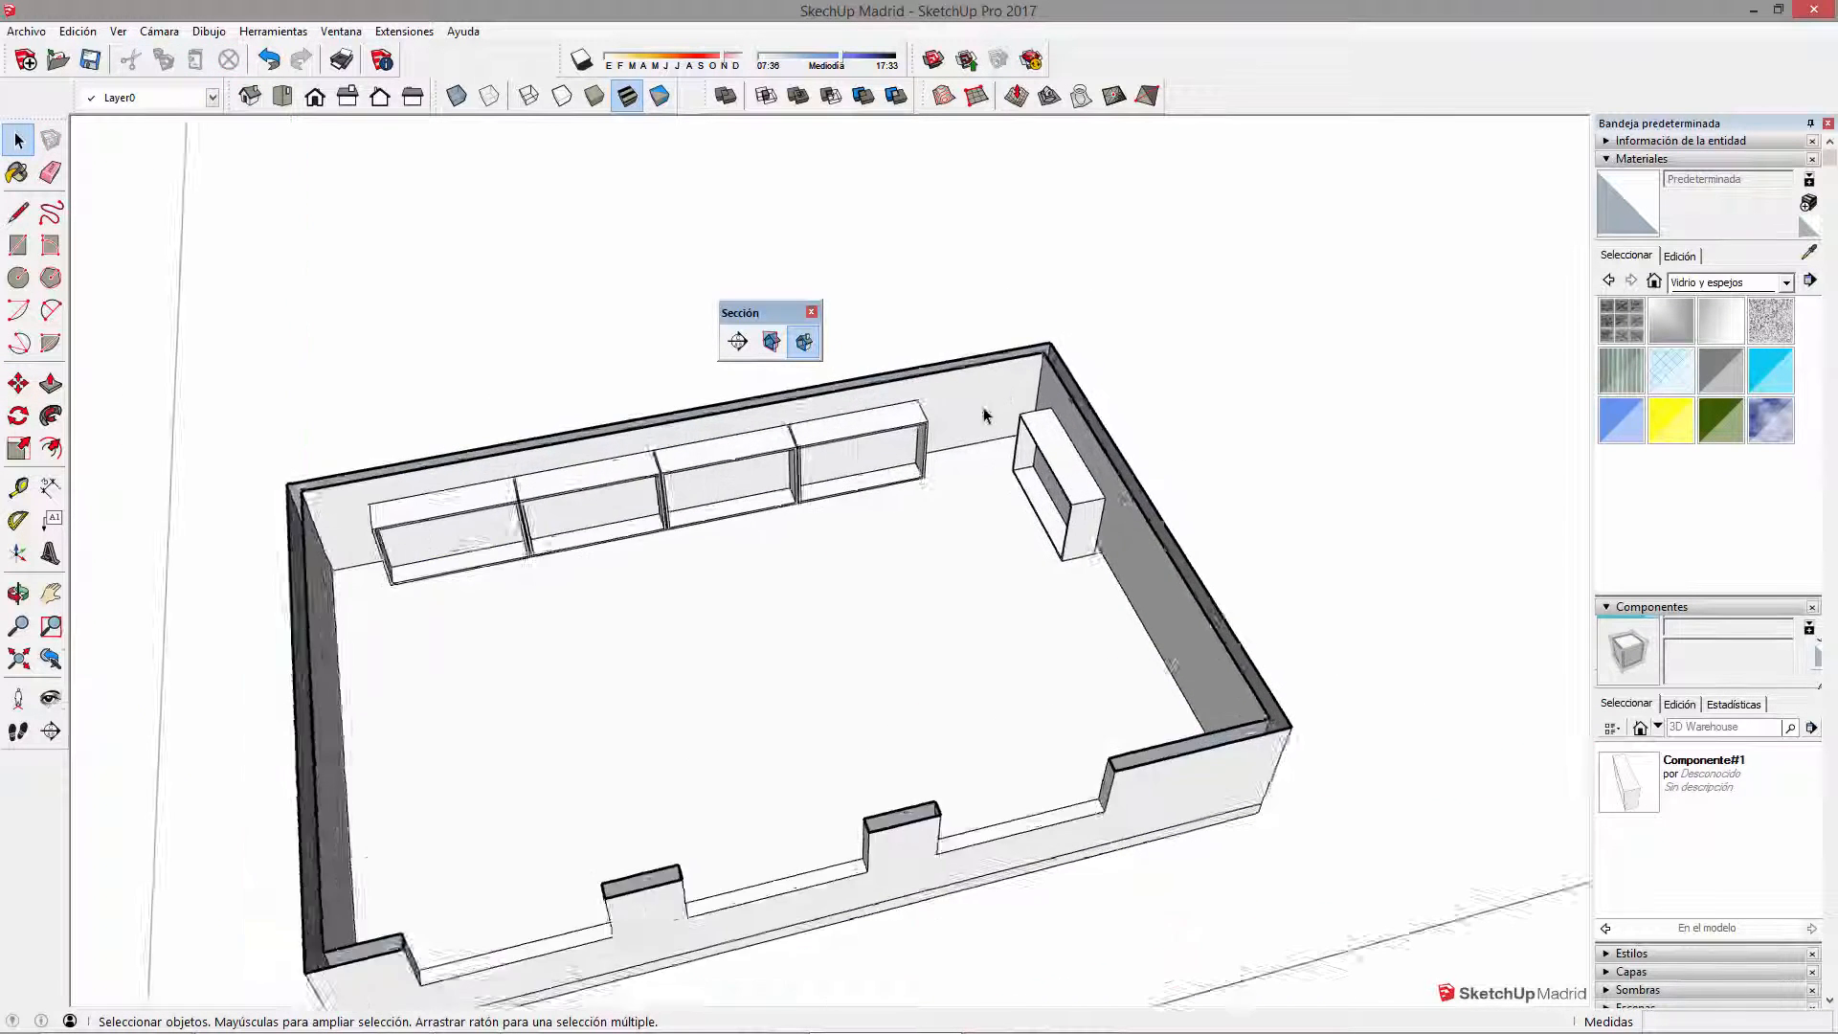
# Step: Open the first box component for editing and make its inner bottom face a group
pyautogui.scroll(5, 890, 496)
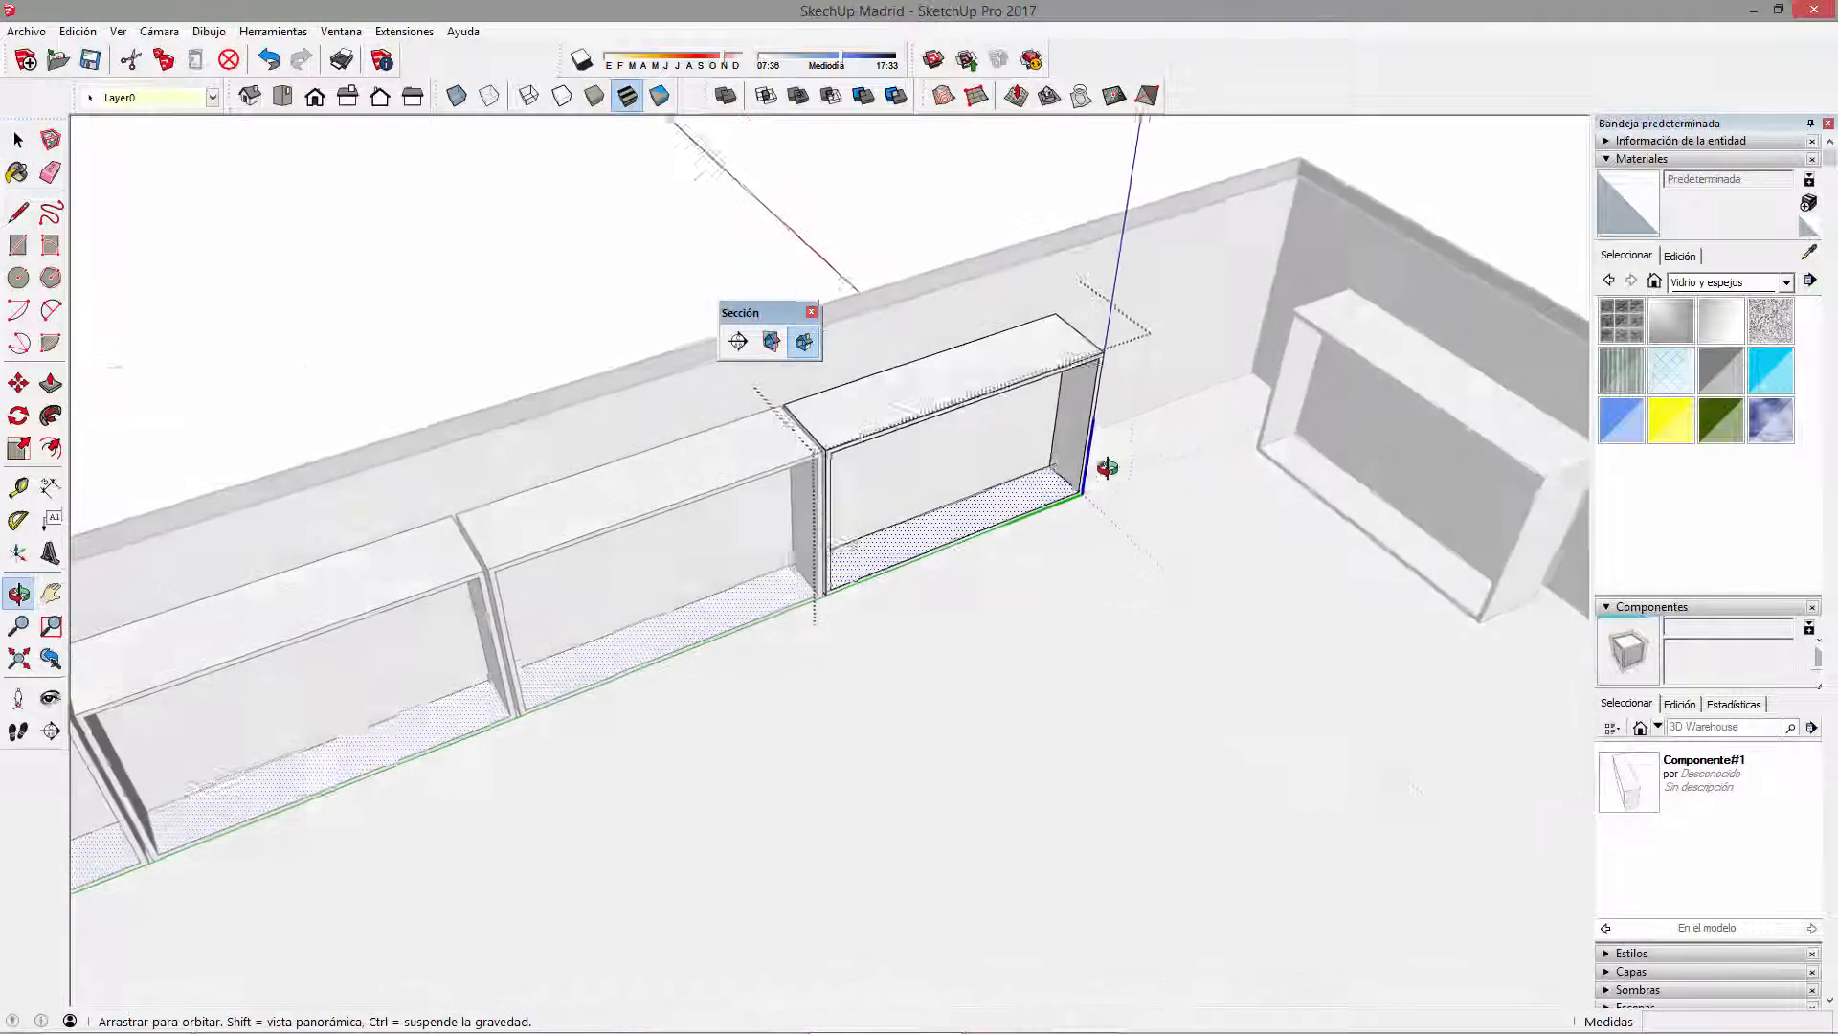
pyautogui.click(1051, 504)
pyautogui.rightClick(1051, 504)
pyautogui.click(1110, 657)
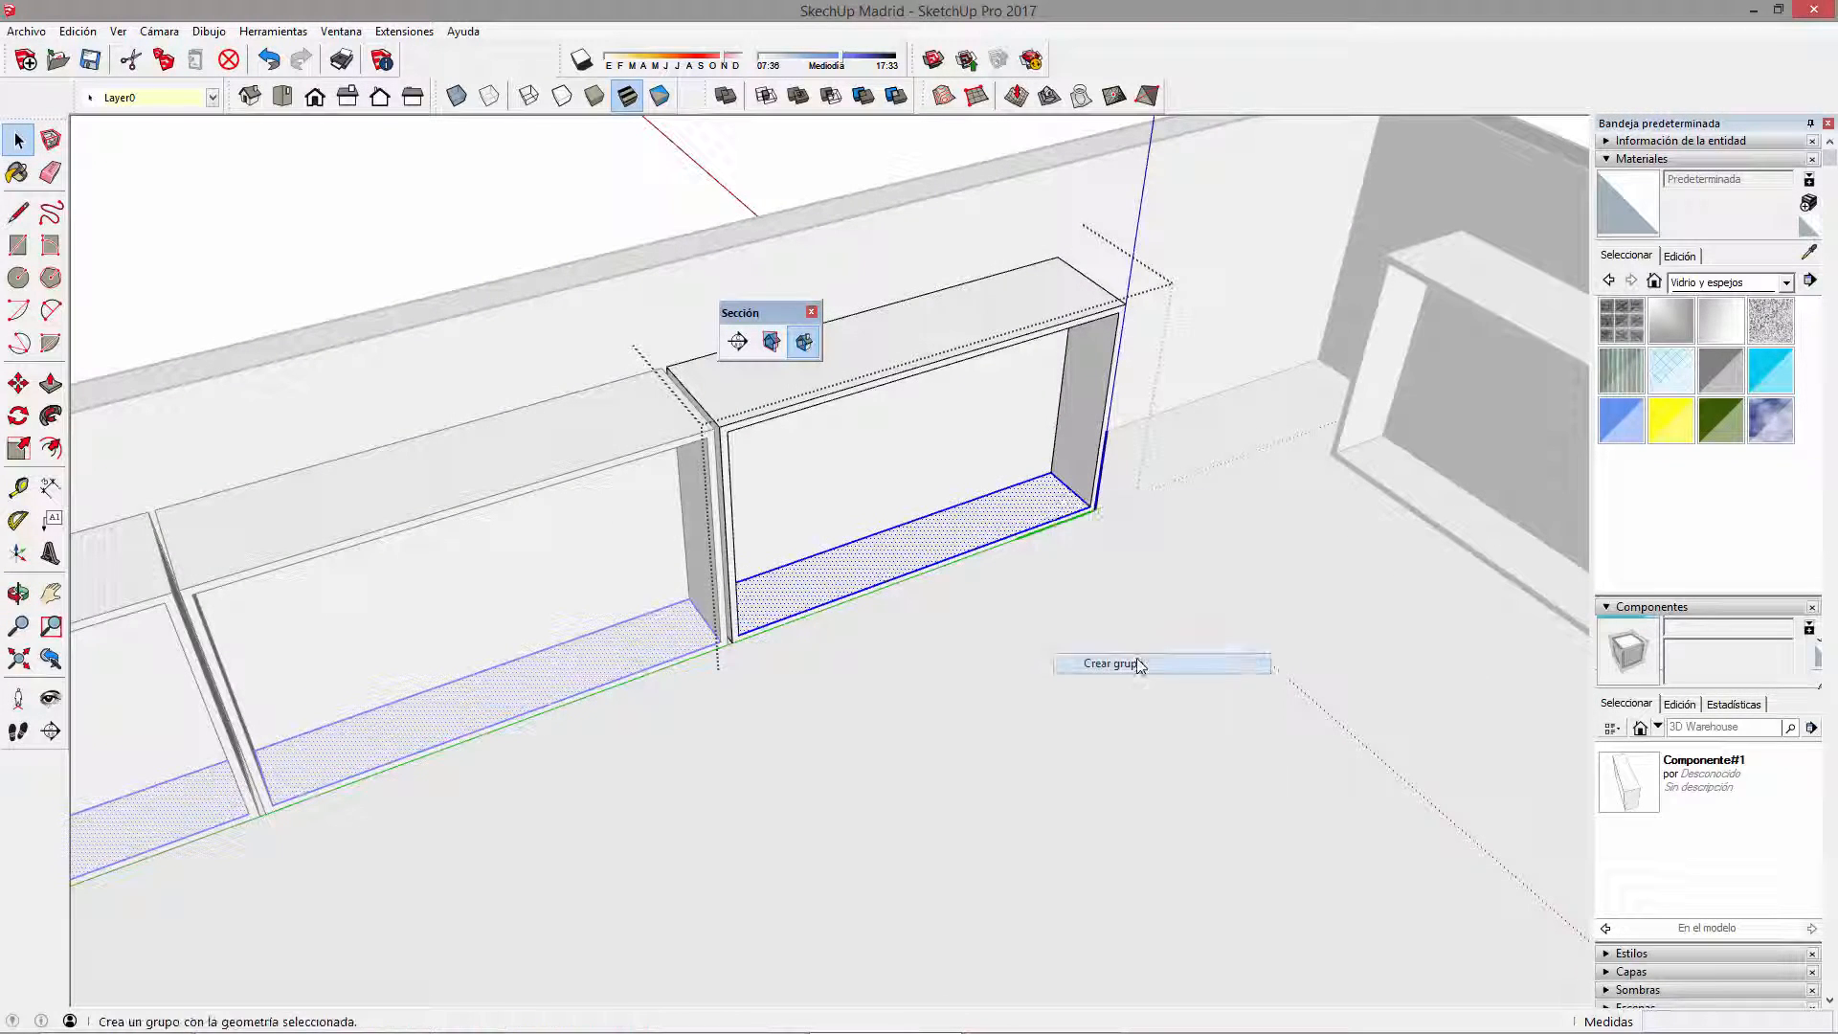
# Step: Copy the bottom shelf group upward inside the component and repeat it with *5 to create the shelves
pyautogui.press('m')
pyautogui.click(1076, 514)
pyautogui.write('*5')
pyautogui.press('Return')
pyautogui.scroll(-3, 1089, 486)
pyautogui.press('space')
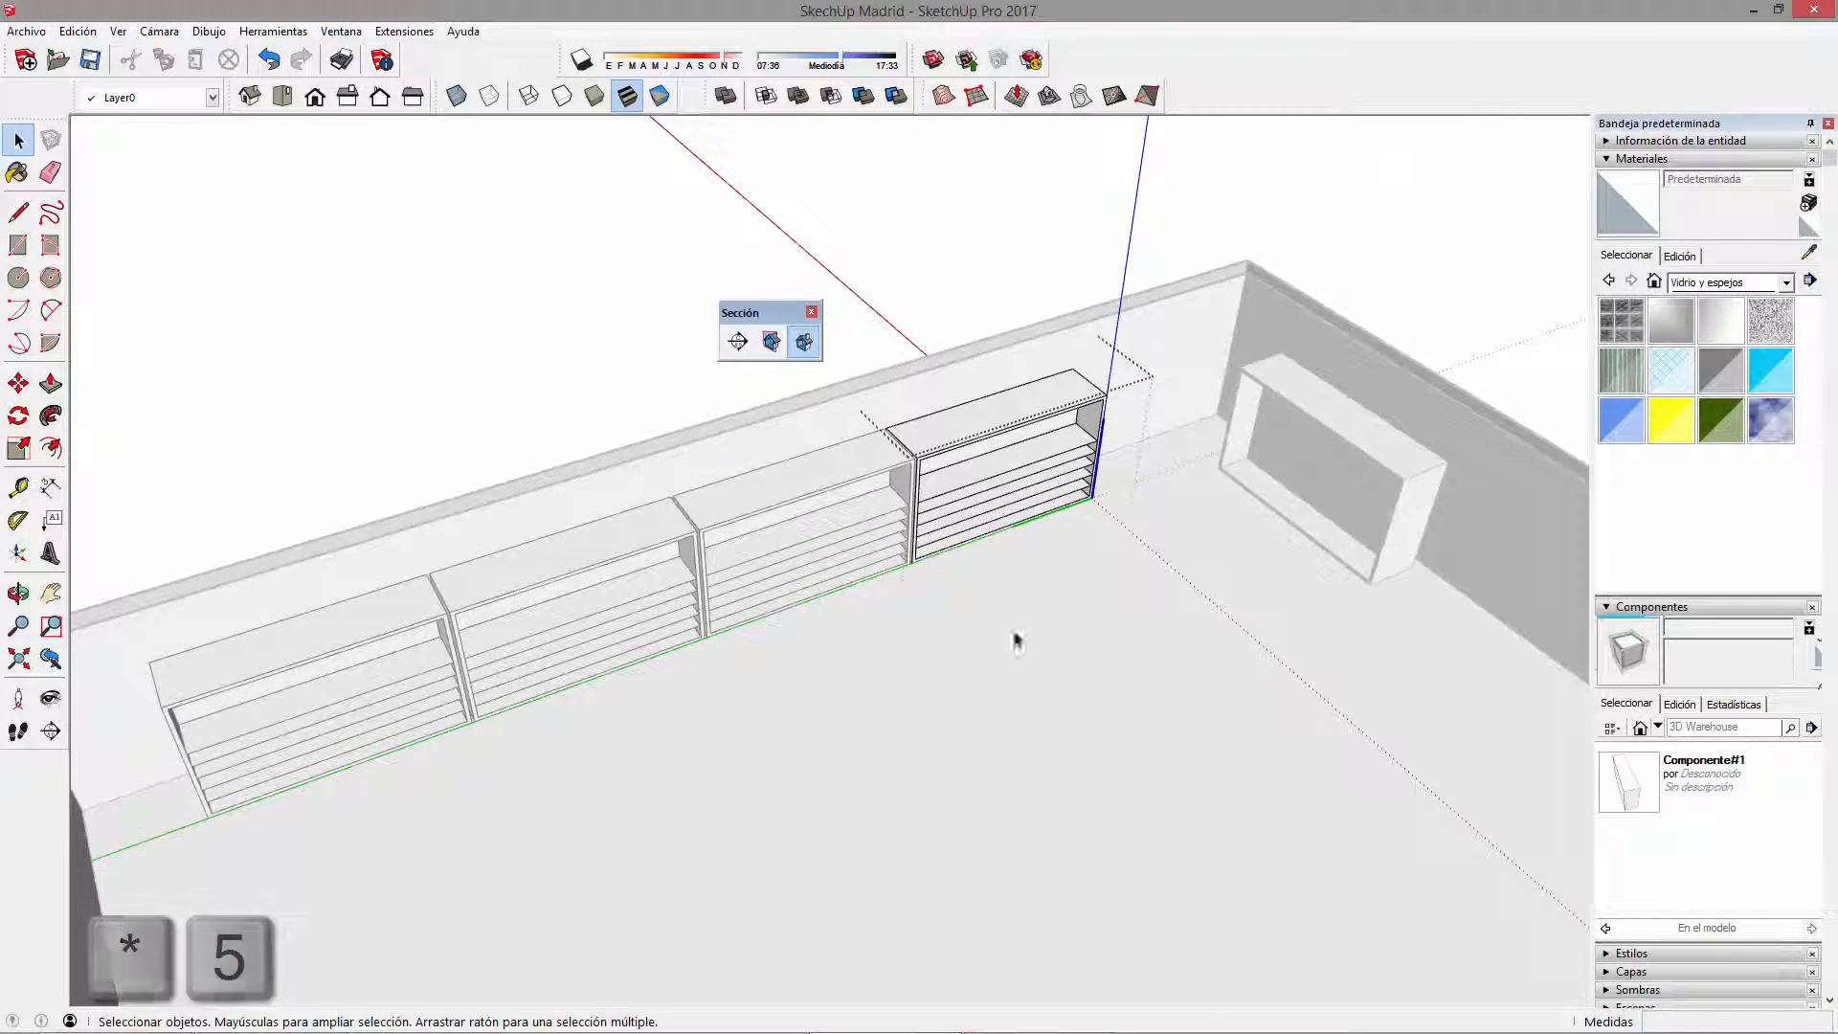
pyautogui.moveTo(1042, 278); pyautogui.dragTo(1021, 574, button='middle')
pyautogui.scroll(-5, 919, 476)
pyautogui.moveTo(910, 537); pyautogui.dragTo(900, 622, button='middle')
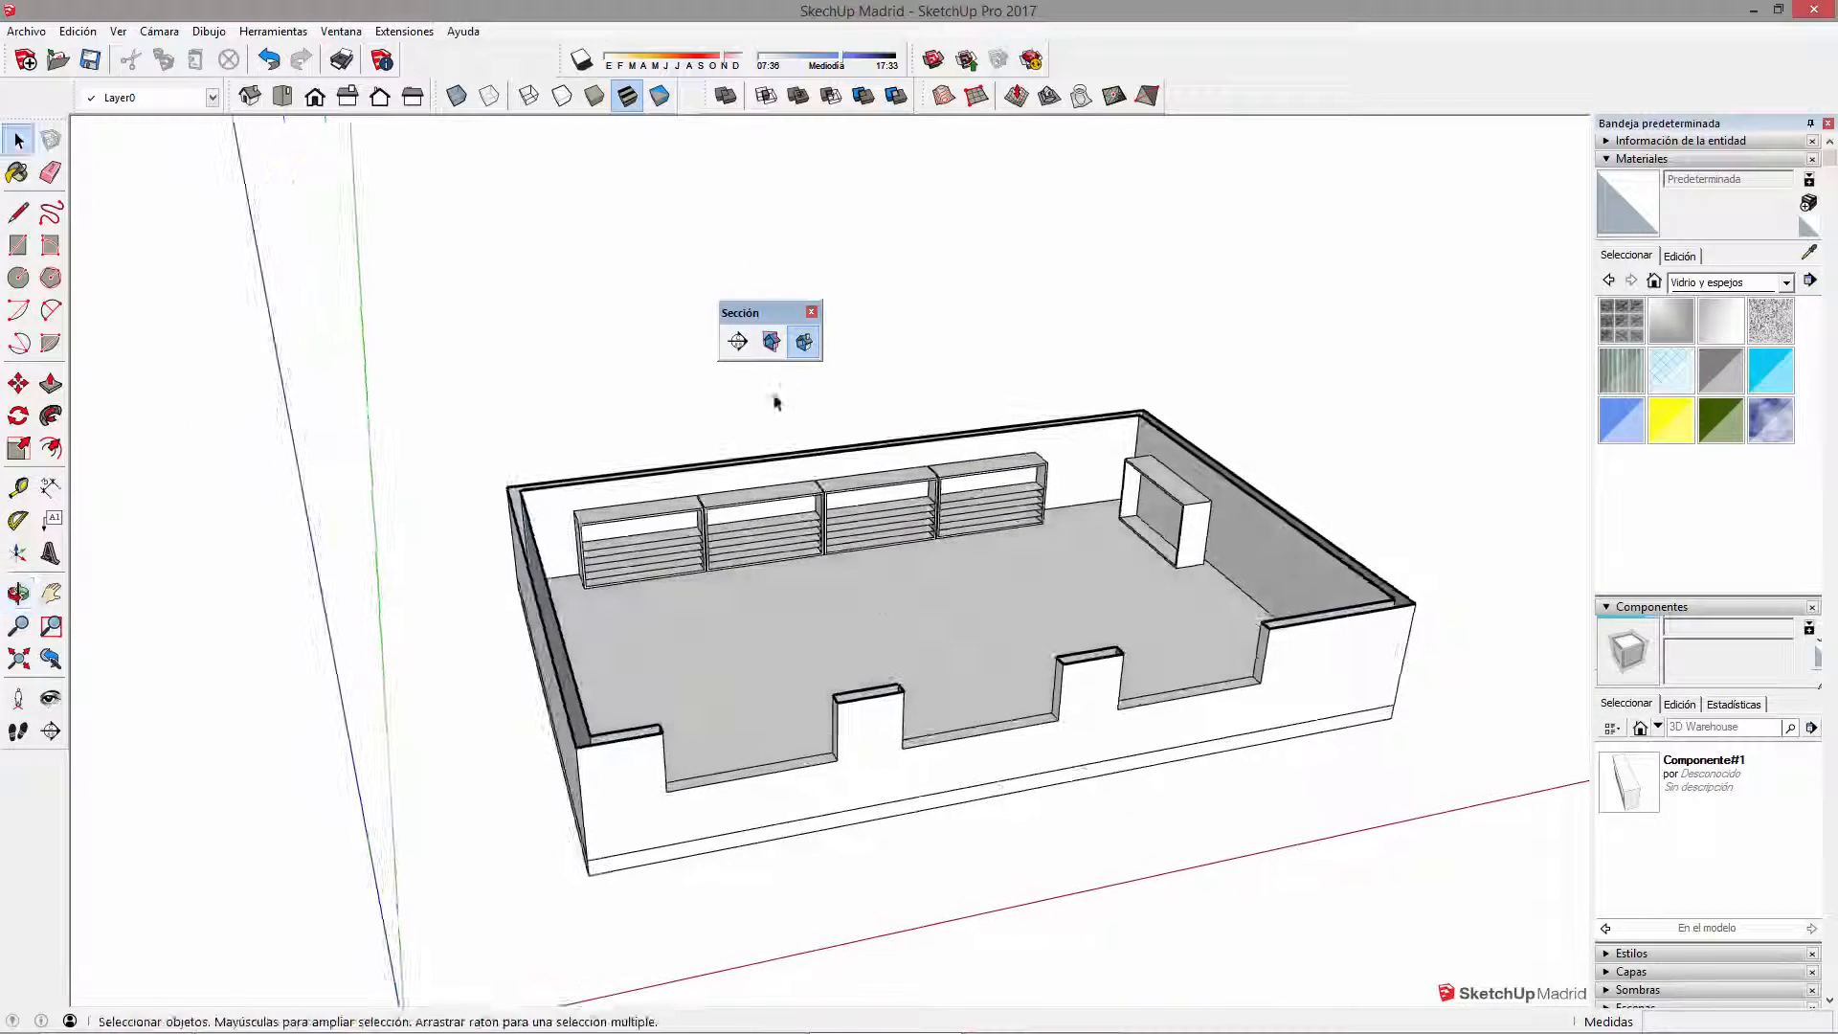
# Step: Show the section planes around the building again and view the cut interior from the opposite corner
pyautogui.click(771, 341)
pyautogui.scroll(-3, 972, 493)
pyautogui.moveTo(1024, 593); pyautogui.dragTo(1032, 675, button='middle')
pyautogui.scroll(2, 1273, 670)
pyautogui.moveTo(1251, 693); pyautogui.dragTo(632, 642, button='middle')
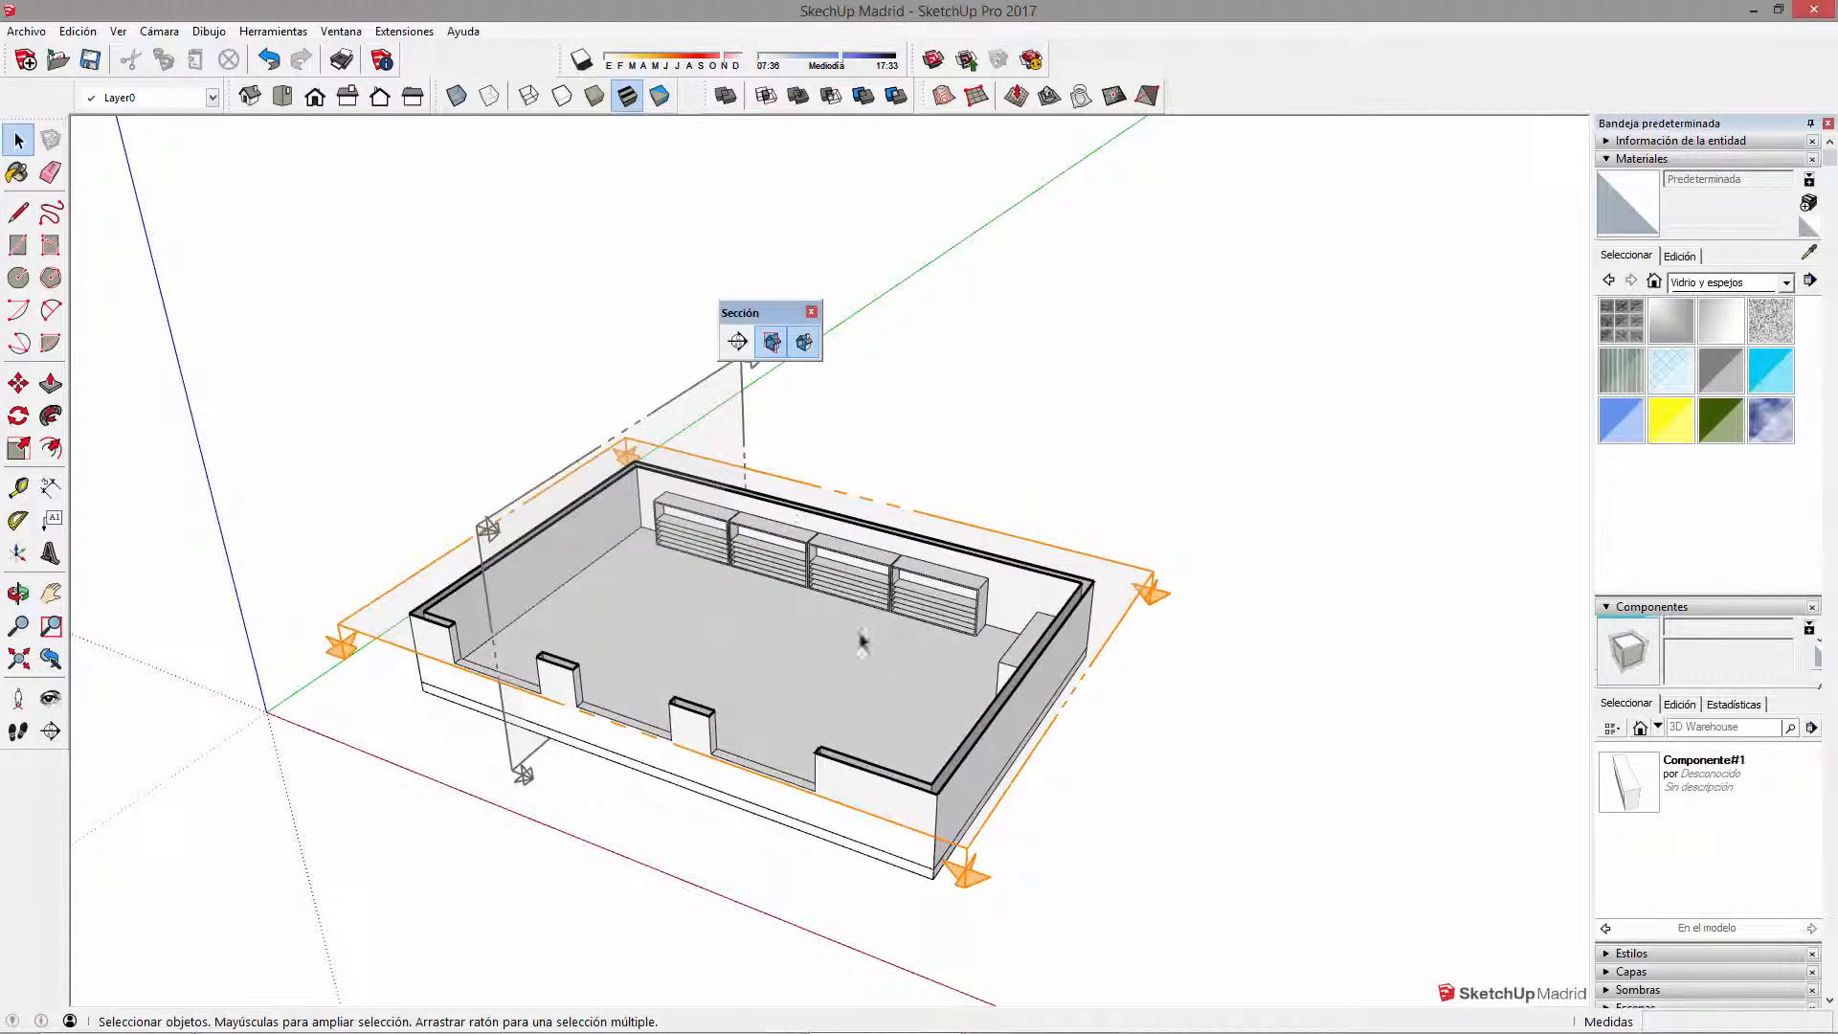
pyautogui.moveTo(861, 643); pyautogui.dragTo(1101, 651, button='middle')
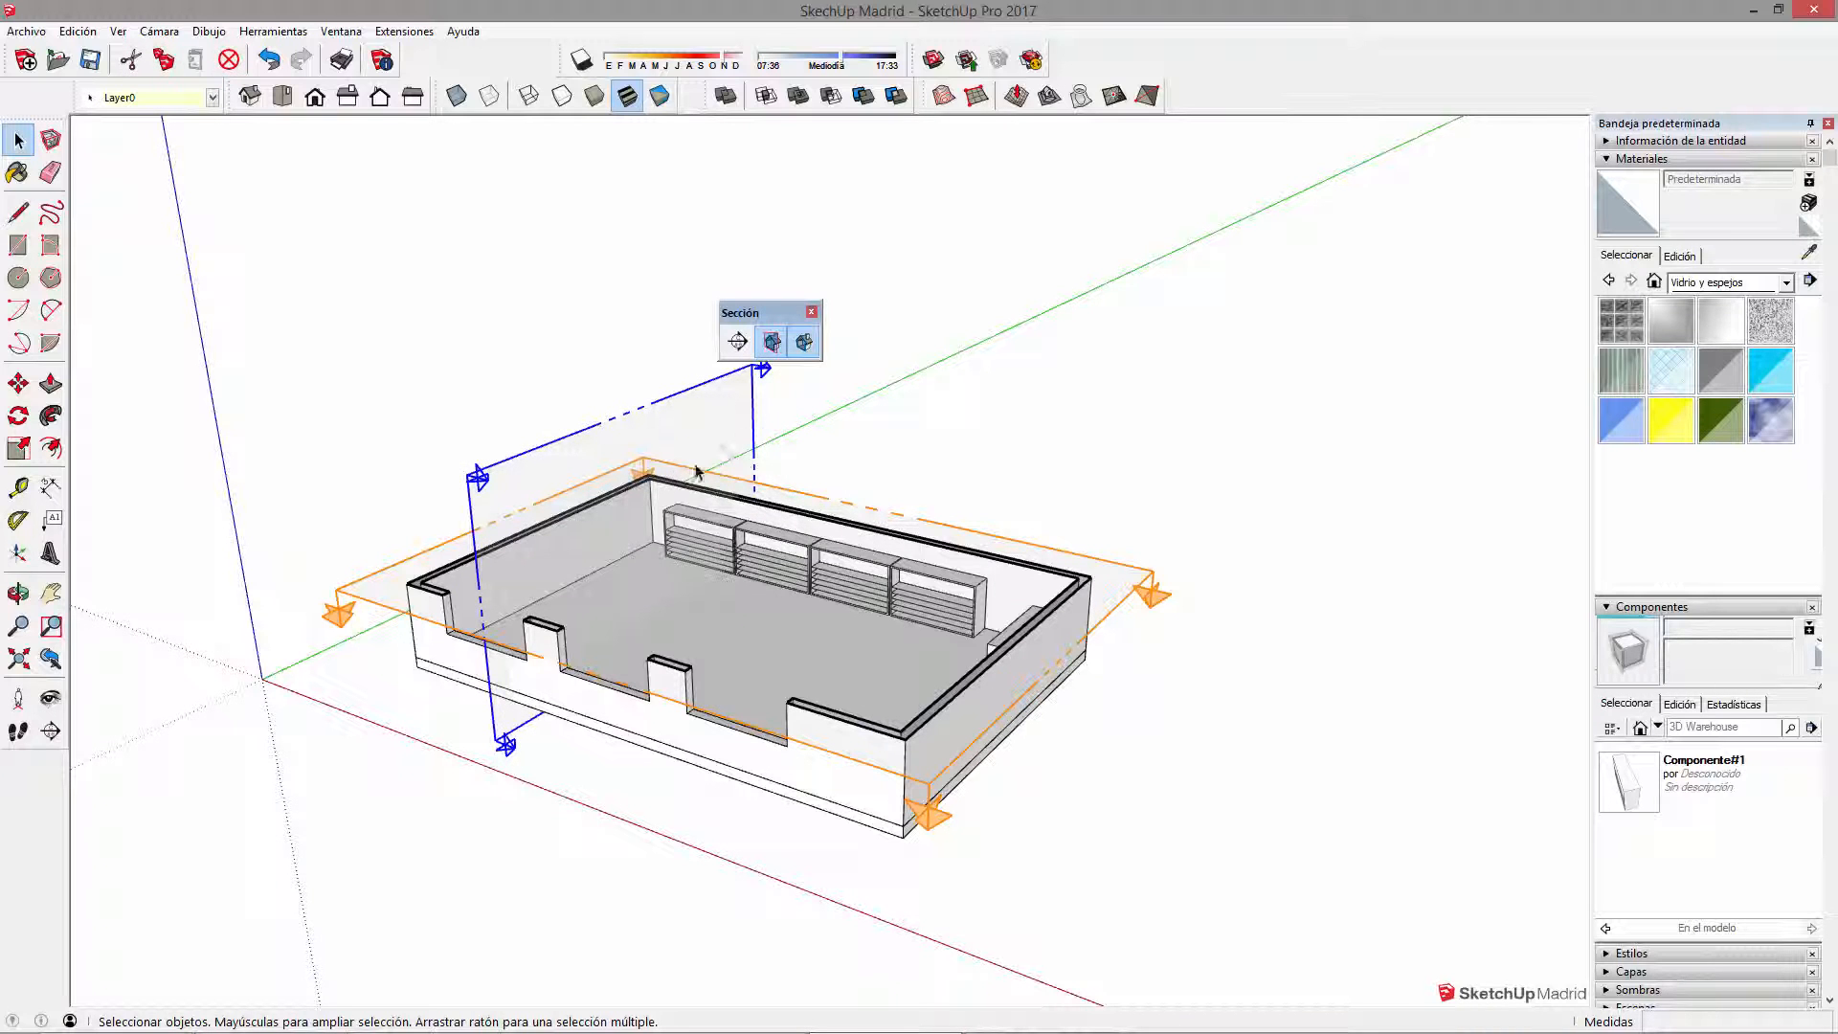
# Step: Inspect the active-cut option of the vertical and the horizontal section planes
pyautogui.rightClick(722, 412)
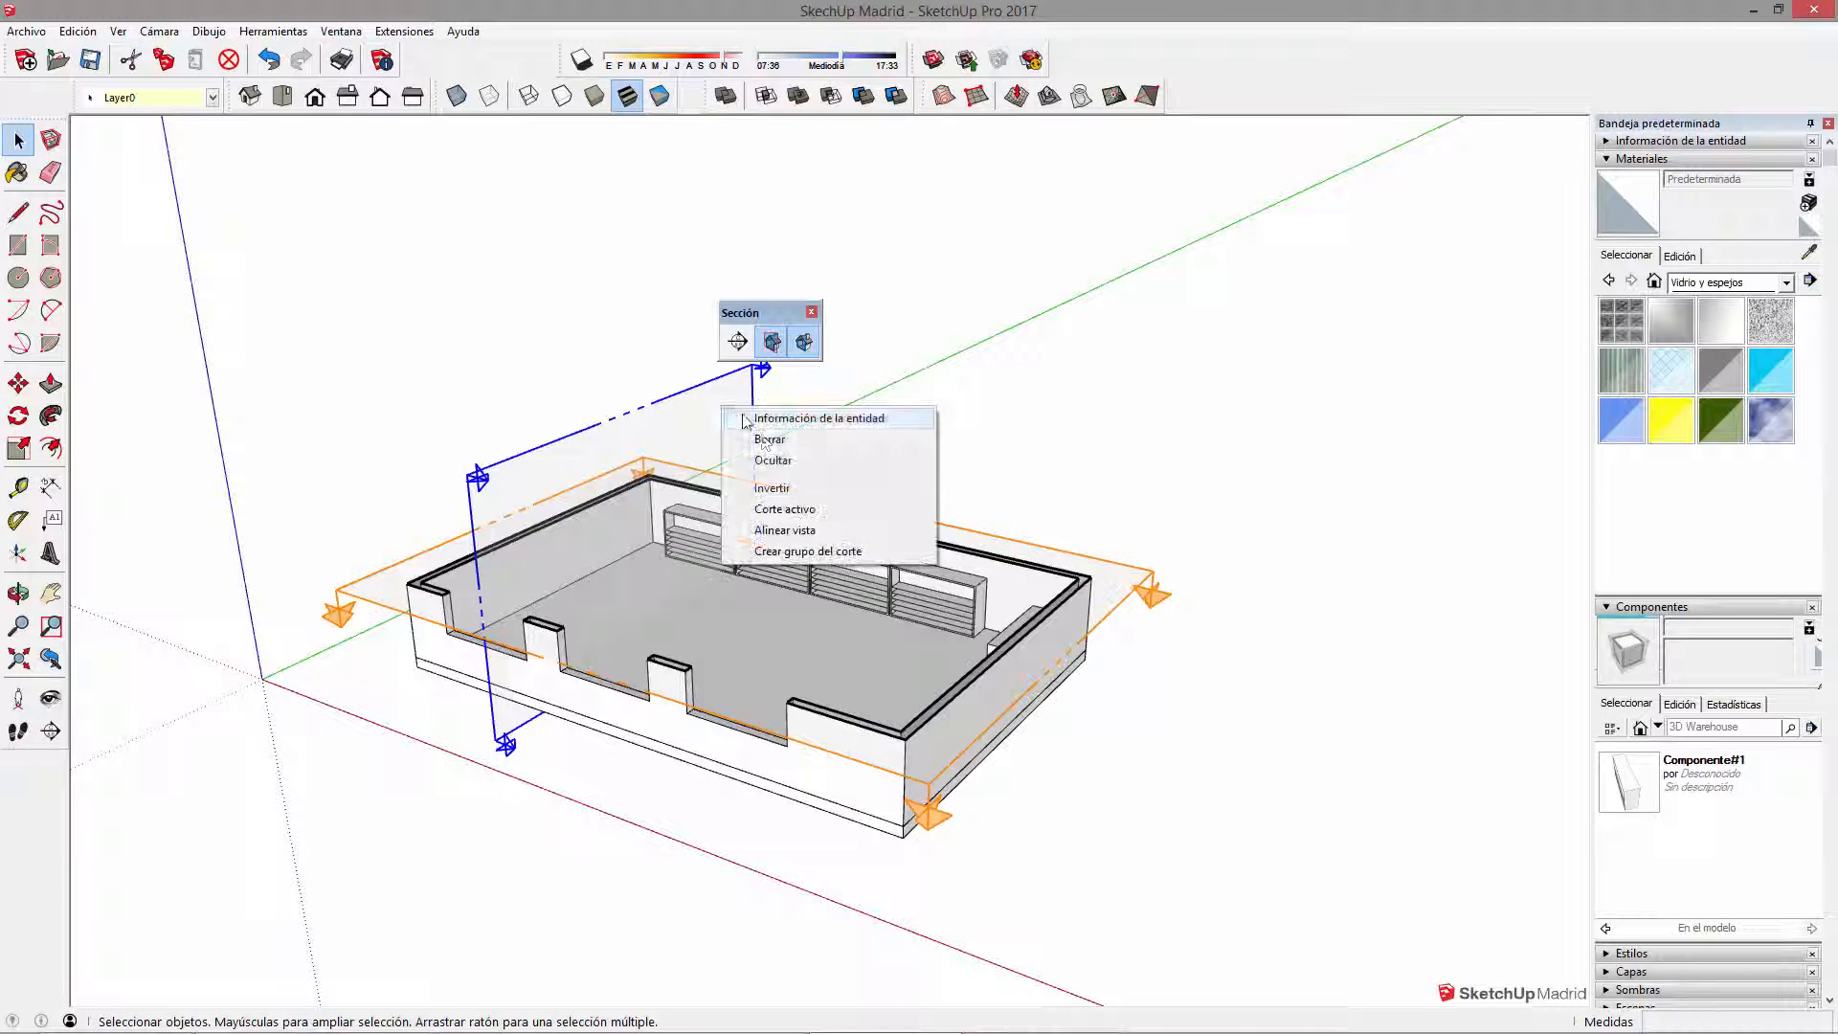
pyautogui.click(1710, 456)
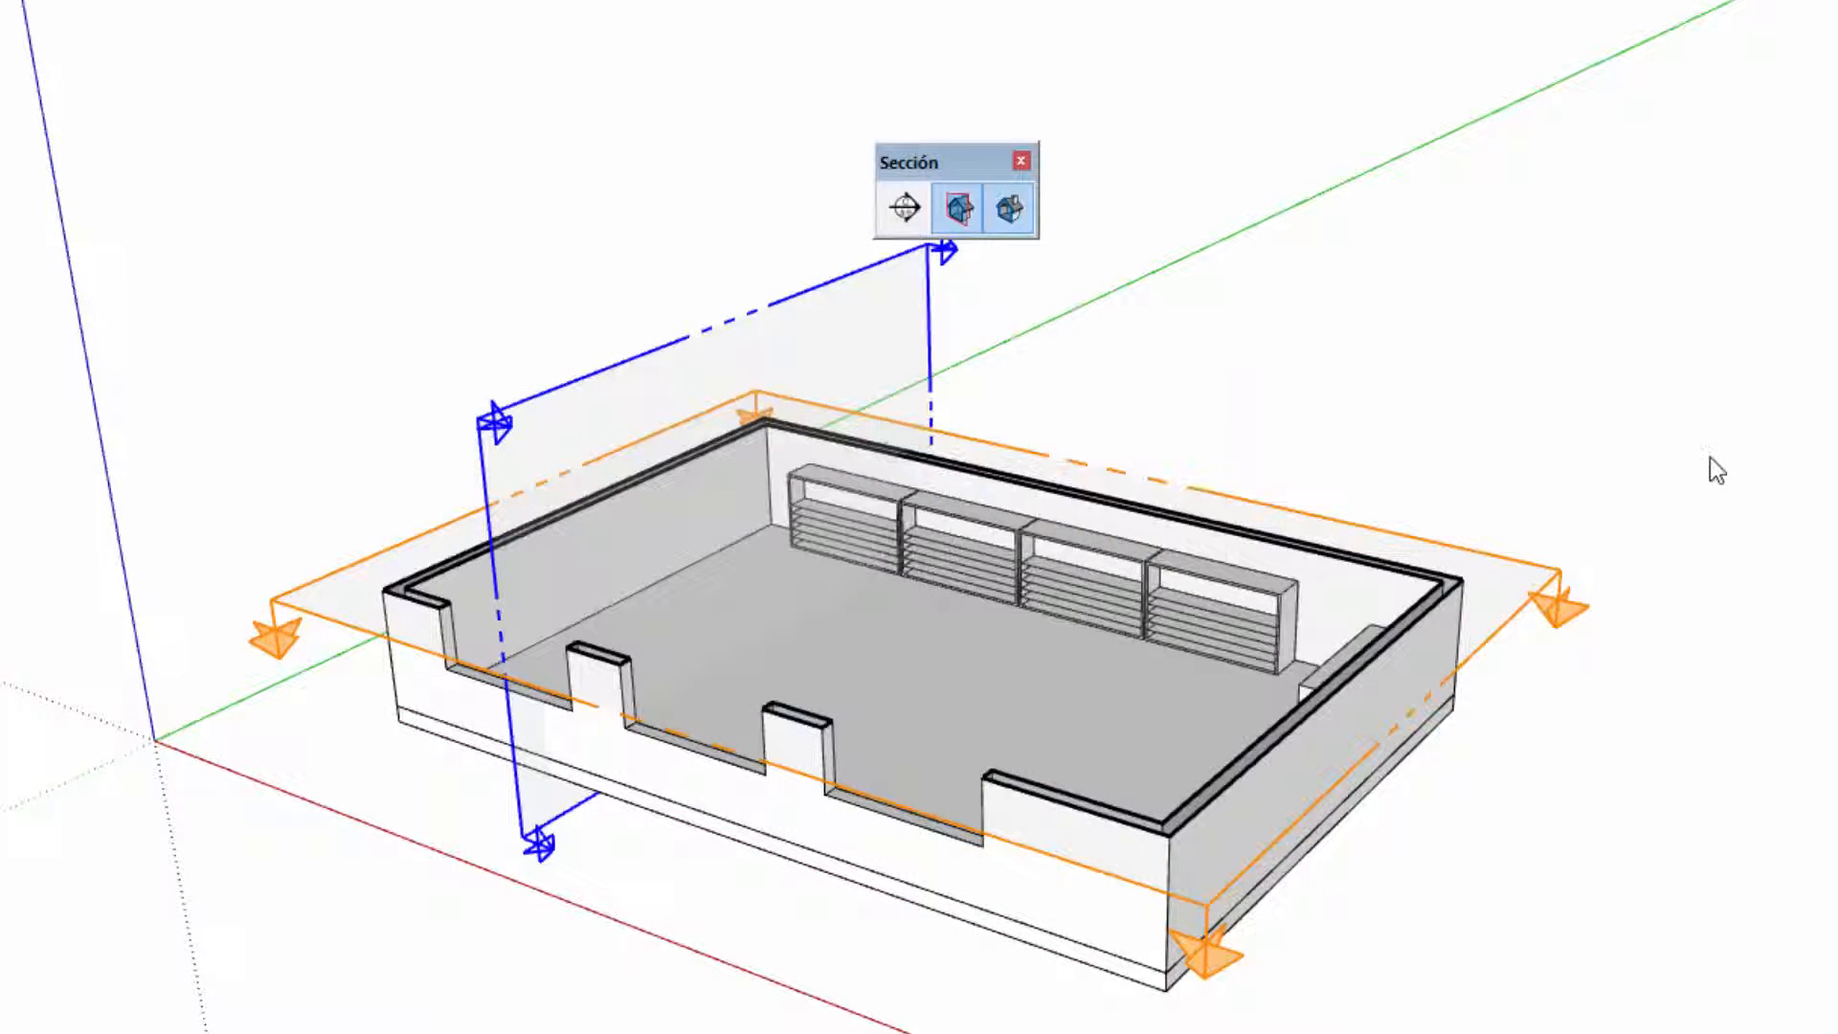
pyautogui.rightClick(1529, 590)
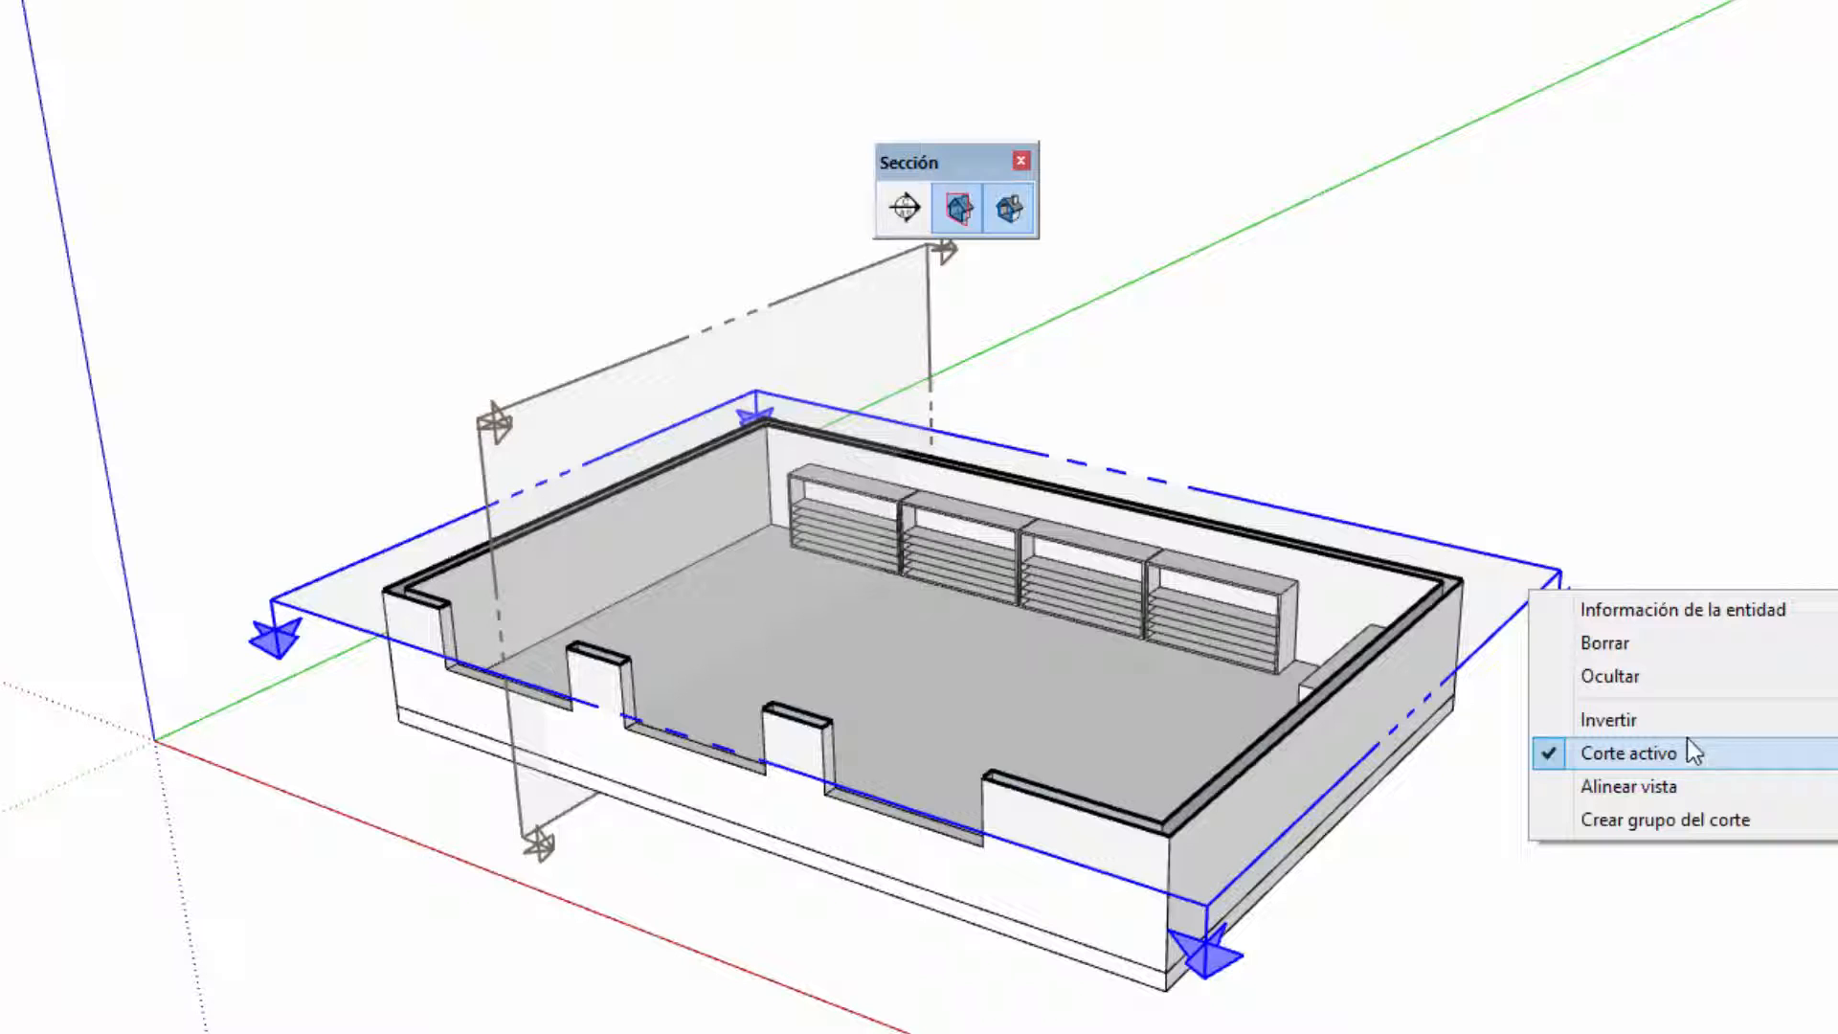
pyautogui.click(1551, 443)
# Step: Make the vertical section plane the active cut
pyautogui.click(806, 348)
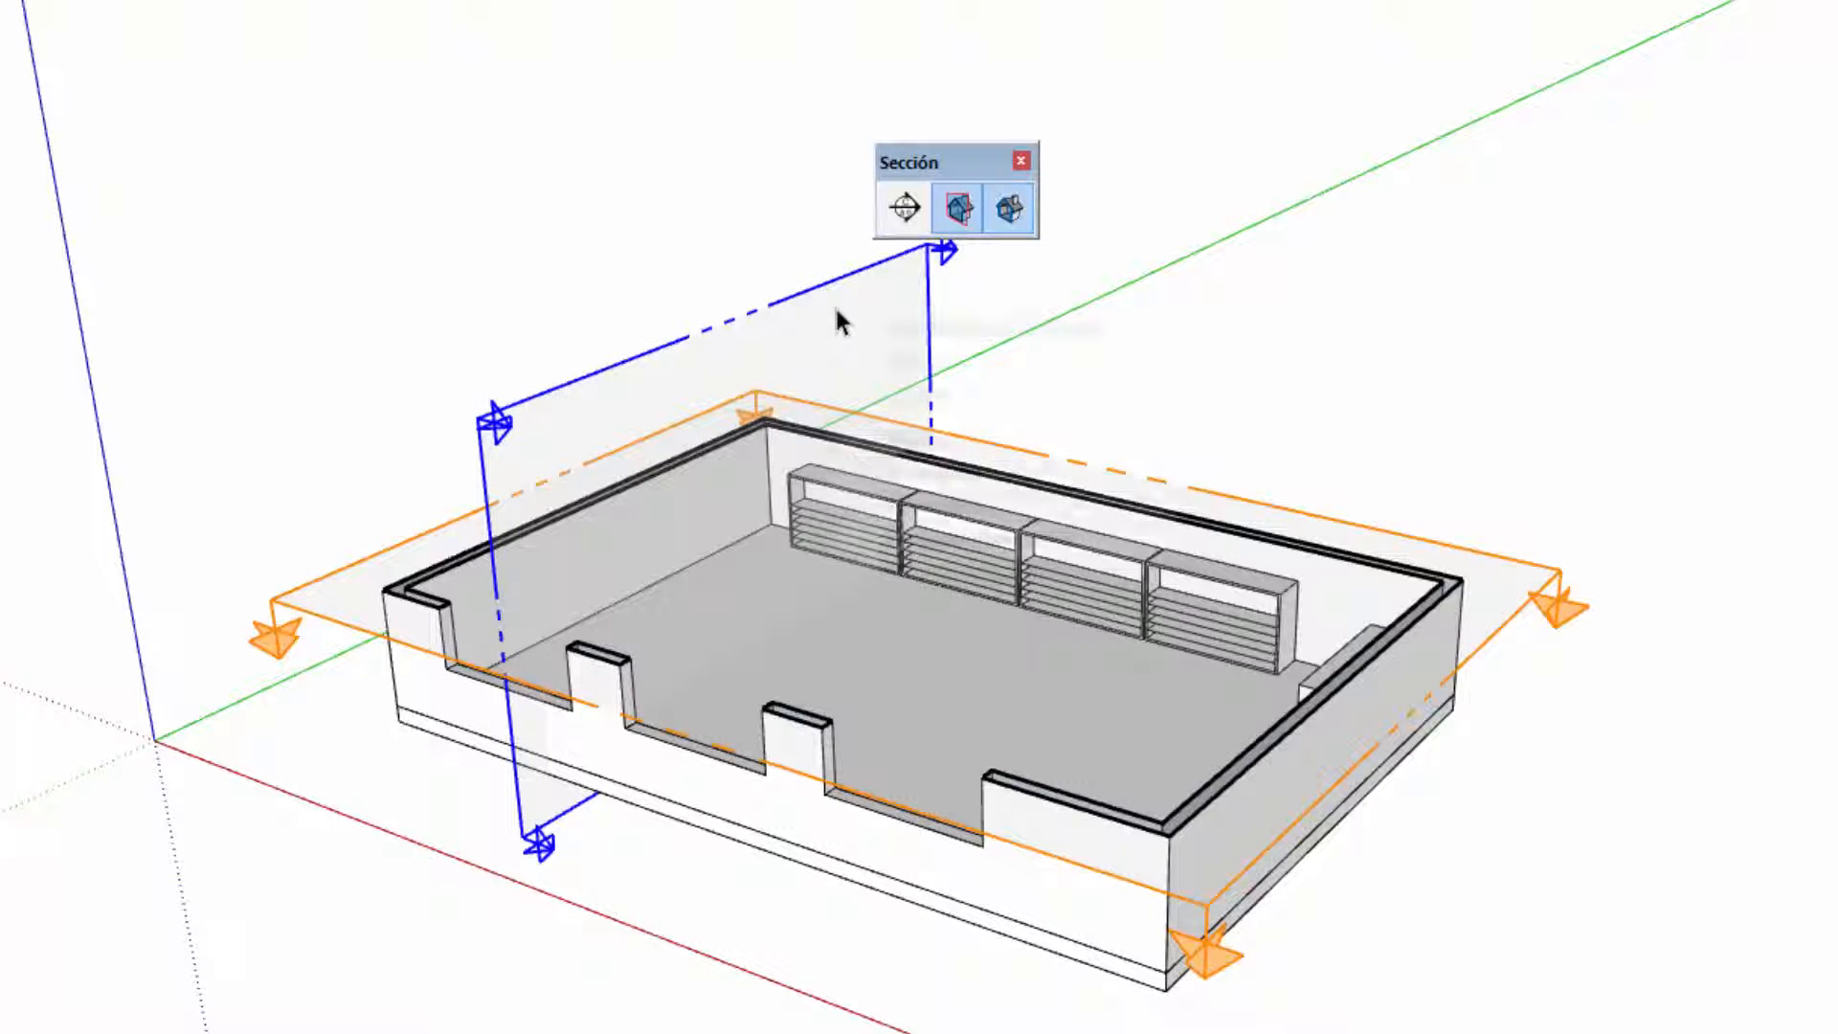
pyautogui.rightClick(834, 304)
pyautogui.click(967, 479)
pyautogui.moveTo(255, 833); pyautogui.dragTo(749, 544, button='middle')
pyautogui.moveTo(1232, 775); pyautogui.dragTo(1062, 766, button='middle')
pyautogui.moveTo(603, 288); pyautogui.dragTo(977, 842, button='middle')
pyautogui.scroll(2, 743, 866)
pyautogui.scroll(1, 744, 866)
# Step: Switch the active cut to the horizontal section plane and back to the vertical one
pyautogui.click(722, 744)
pyautogui.click(751, 180)
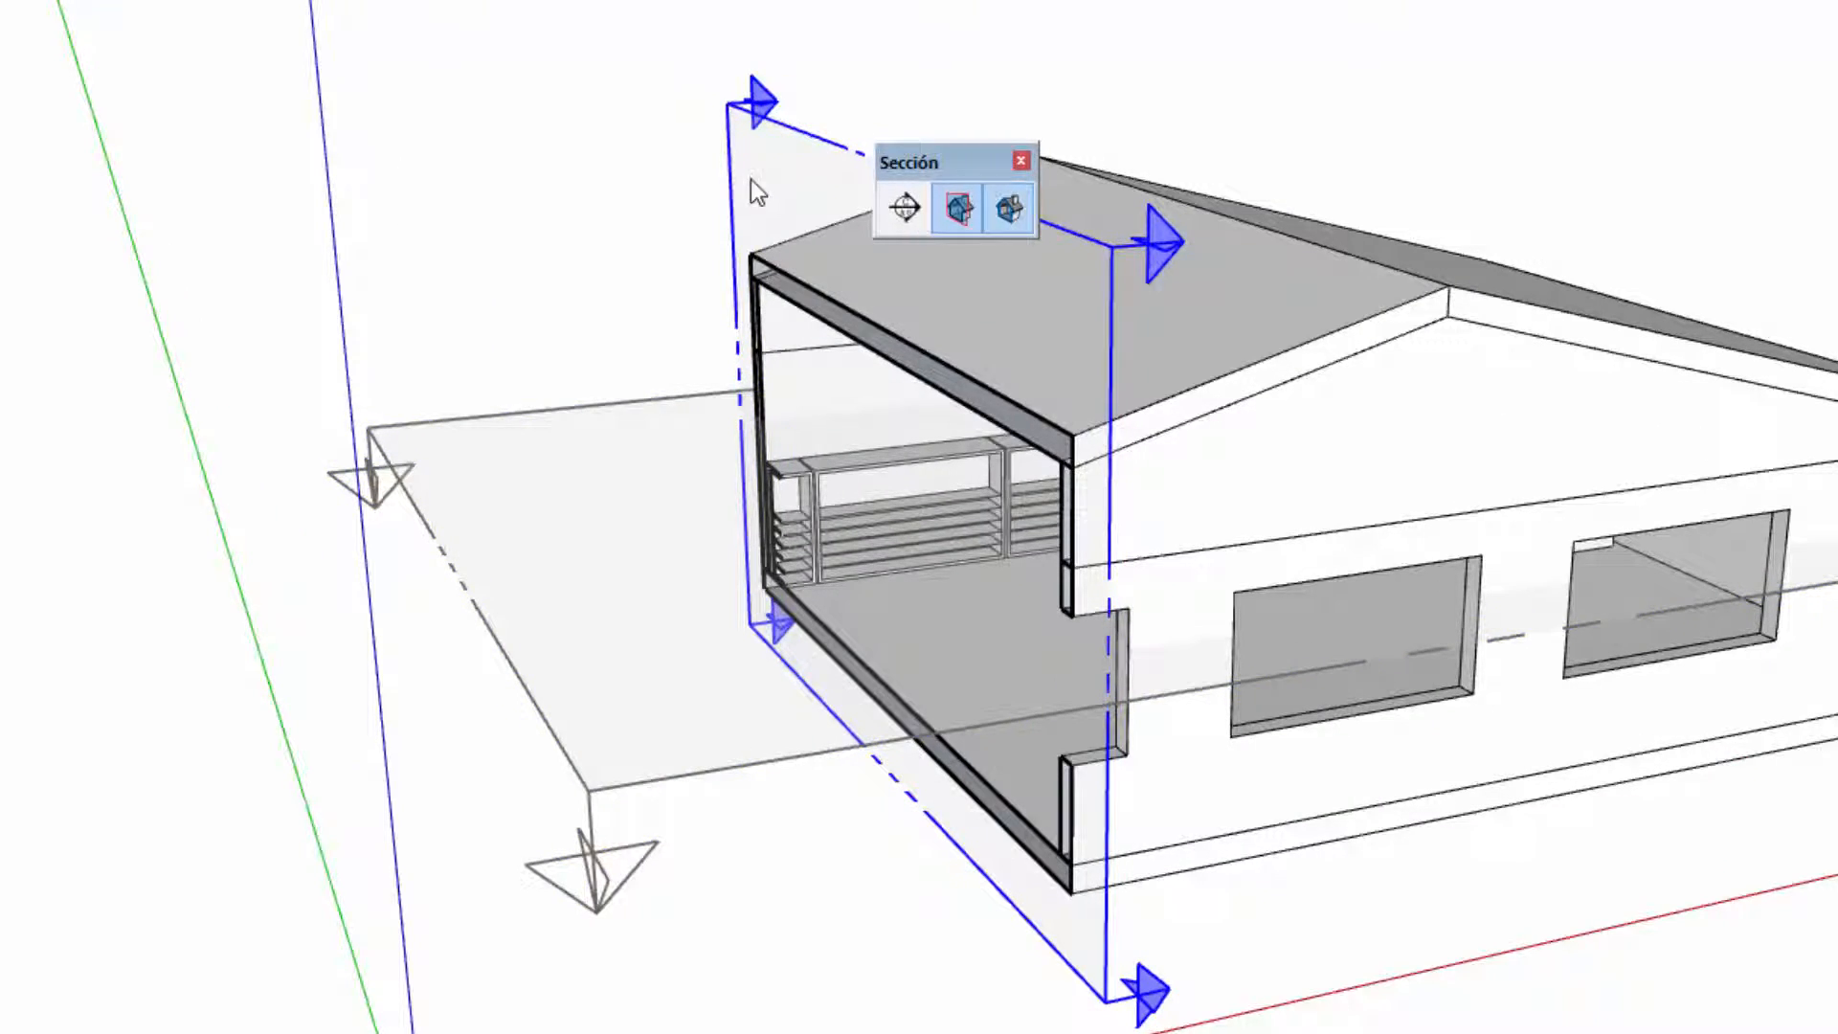
pyautogui.rightClick(751, 180)
pyautogui.click(678, 493)
pyautogui.doubleClick(596, 508)
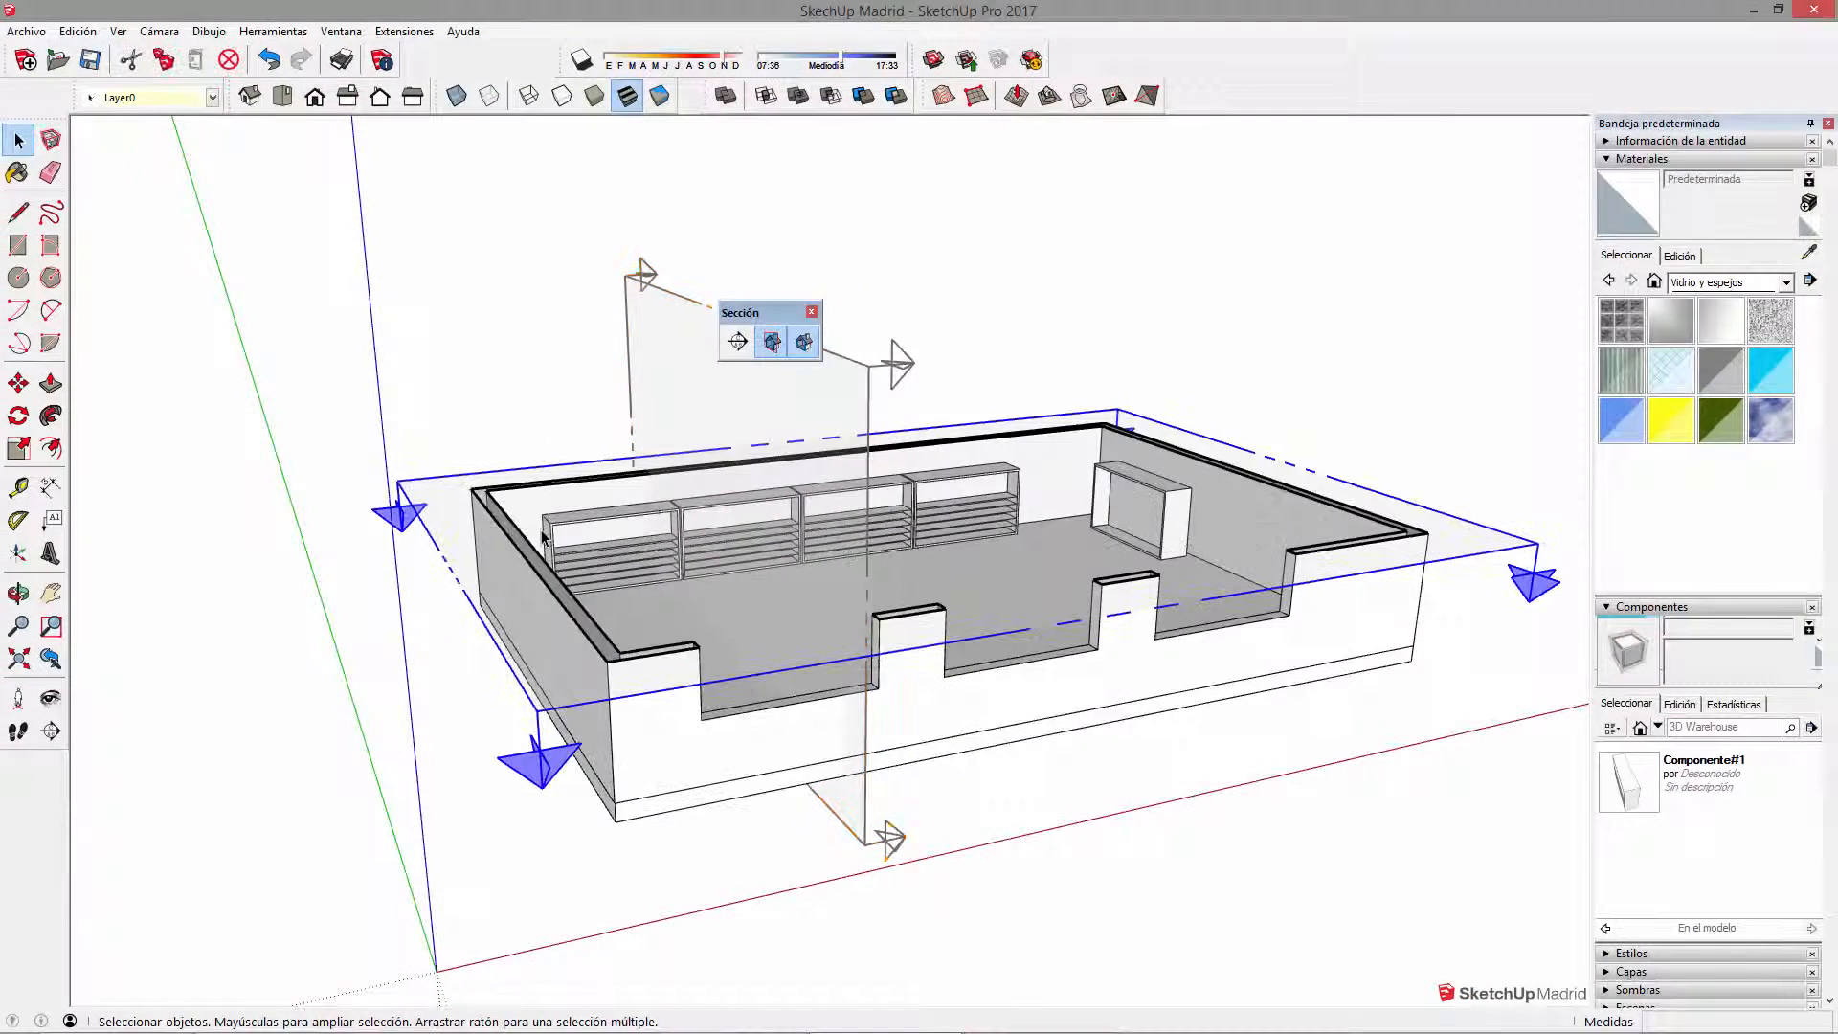
pyautogui.click(644, 317)
pyautogui.doubleClick(578, 574)
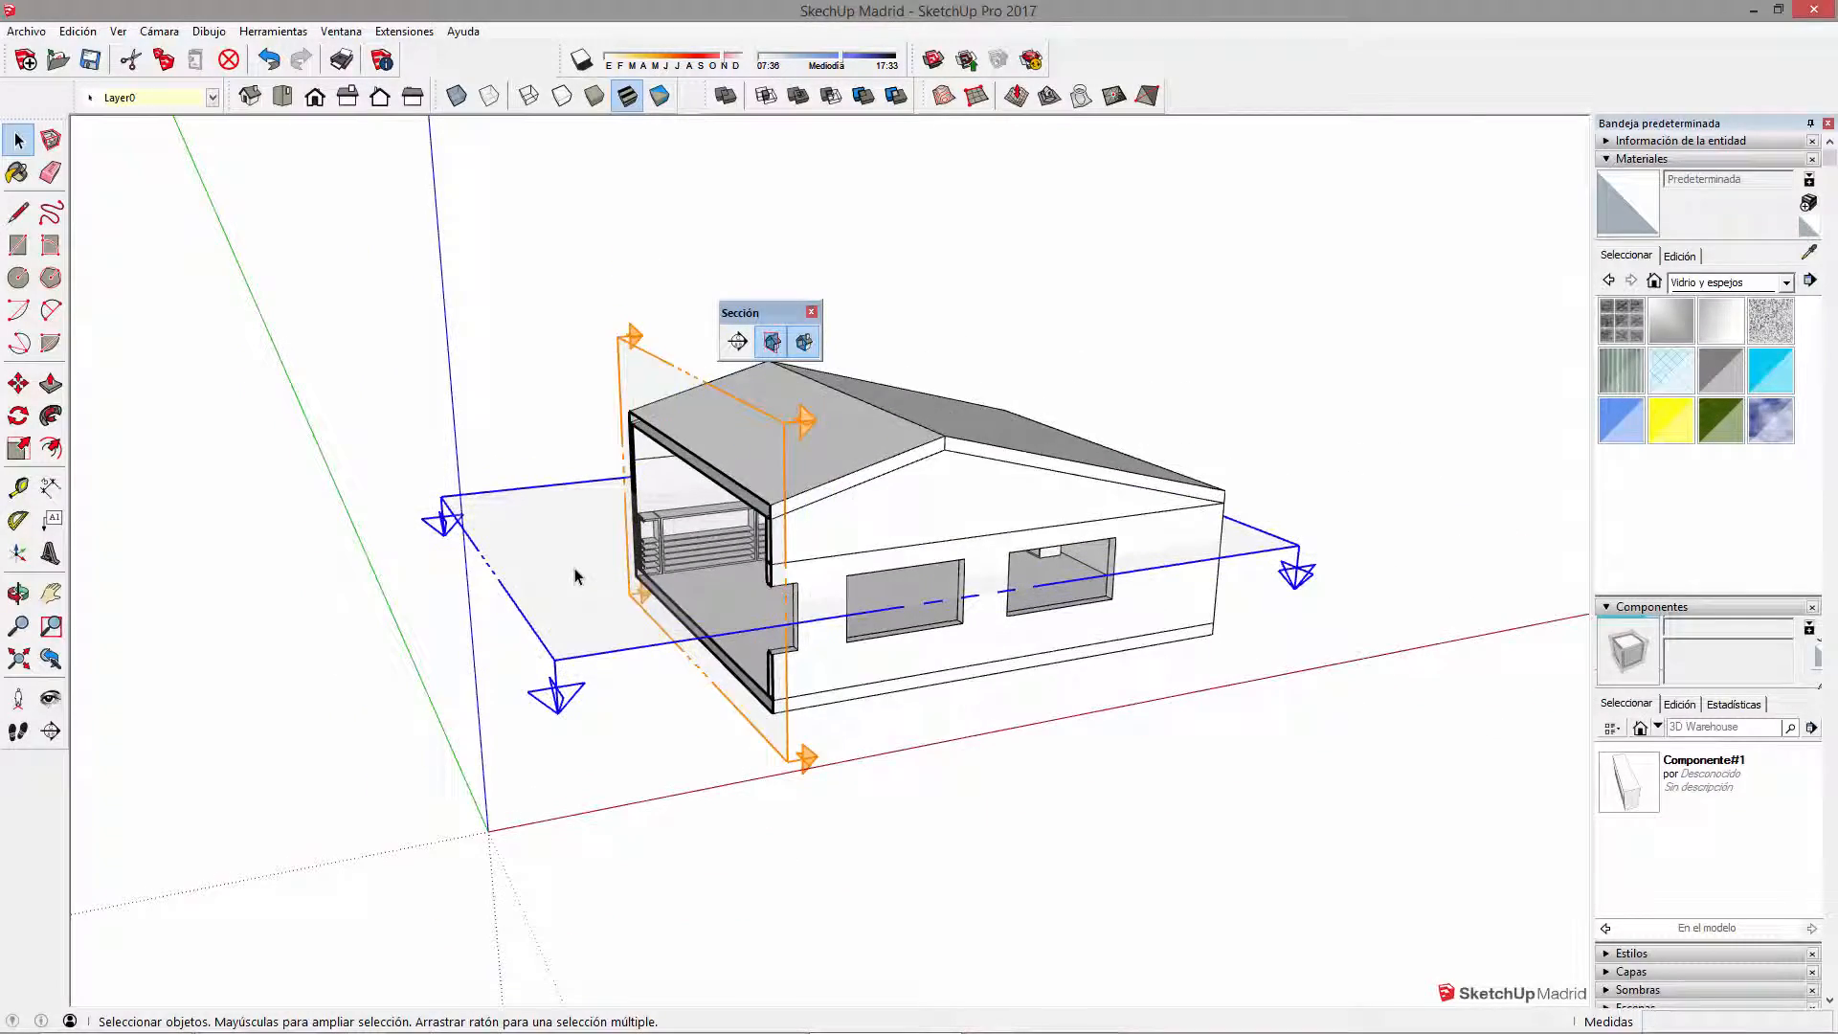
pyautogui.moveTo(745, 655); pyautogui.dragTo(819, 578, button='middle')
pyautogui.doubleClick(663, 416)
pyautogui.moveTo(627, 422)
pyautogui.mouseDown(button='middle')
pyautogui.moveTo(699, 470)
pyautogui.moveTo(621, 439)
pyautogui.mouseUp(button='middle')
pyautogui.moveTo(996, 421); pyautogui.dragTo(689, 495, button='middle')
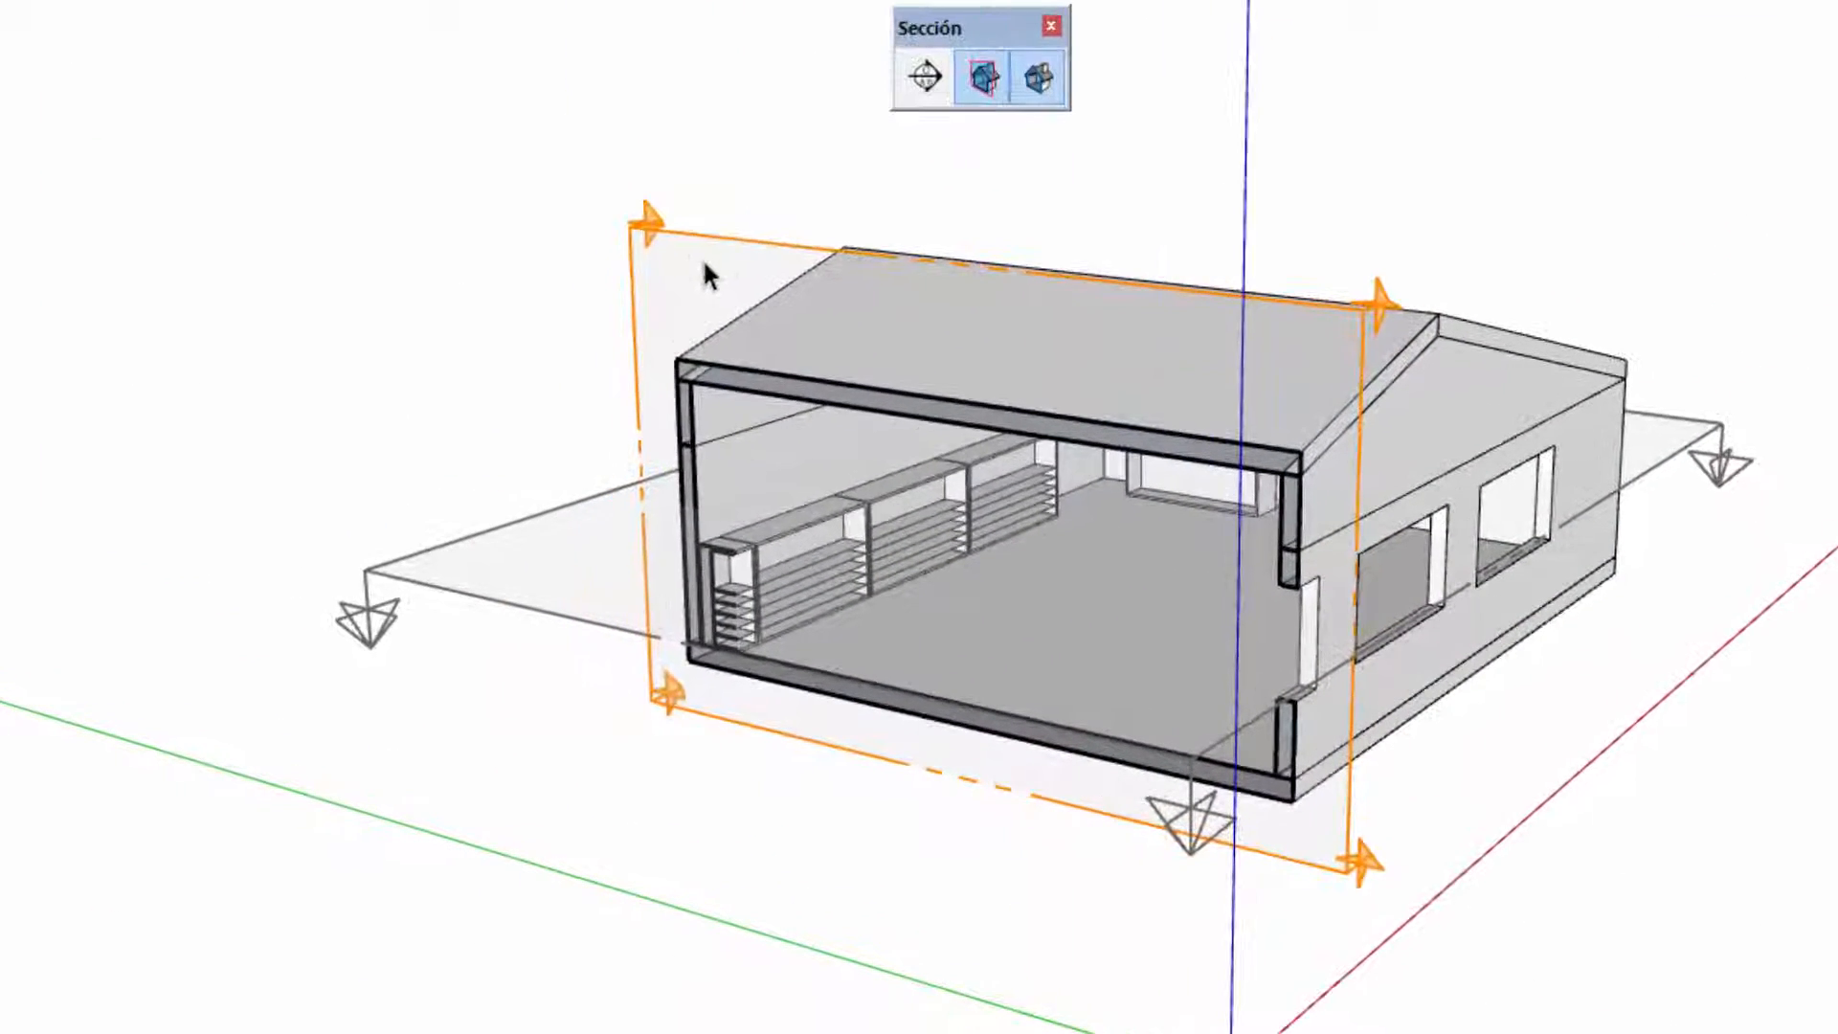
# Step: Align the view with the vertical section plane and hide the section planes, keeping the cut displayed
pyautogui.rightClick(709, 276)
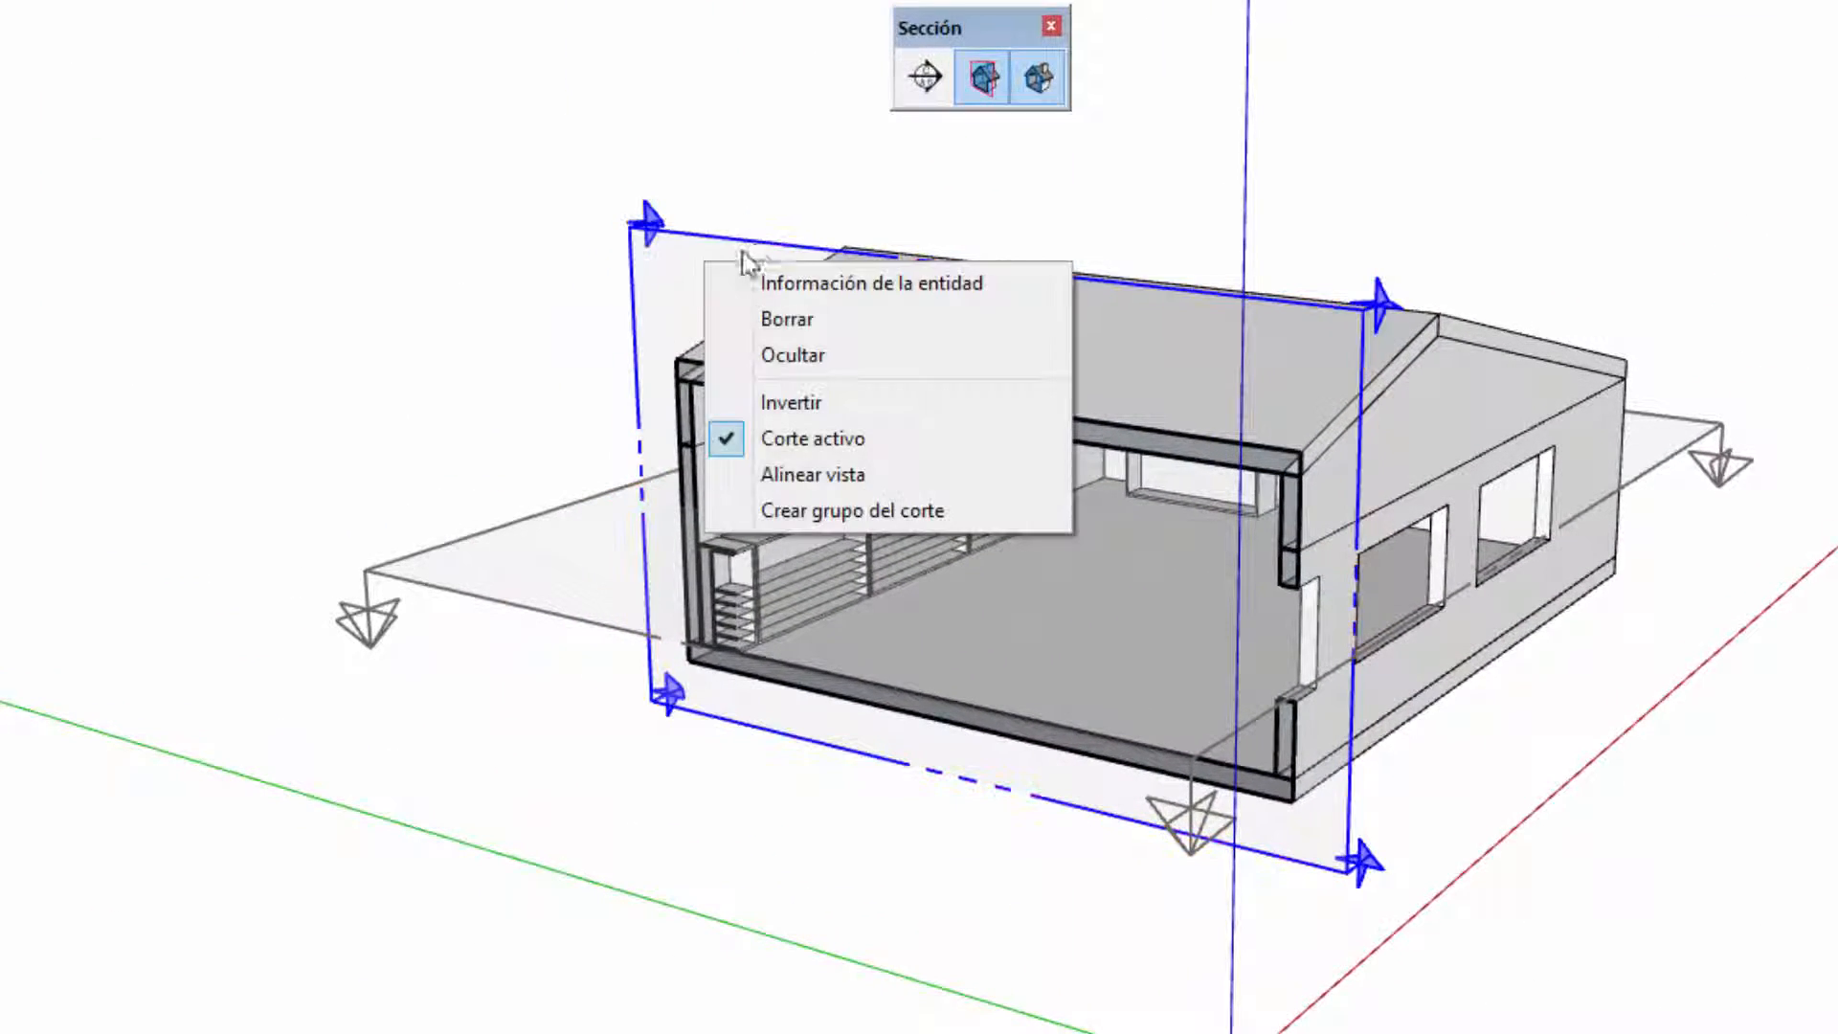
pyautogui.click(862, 475)
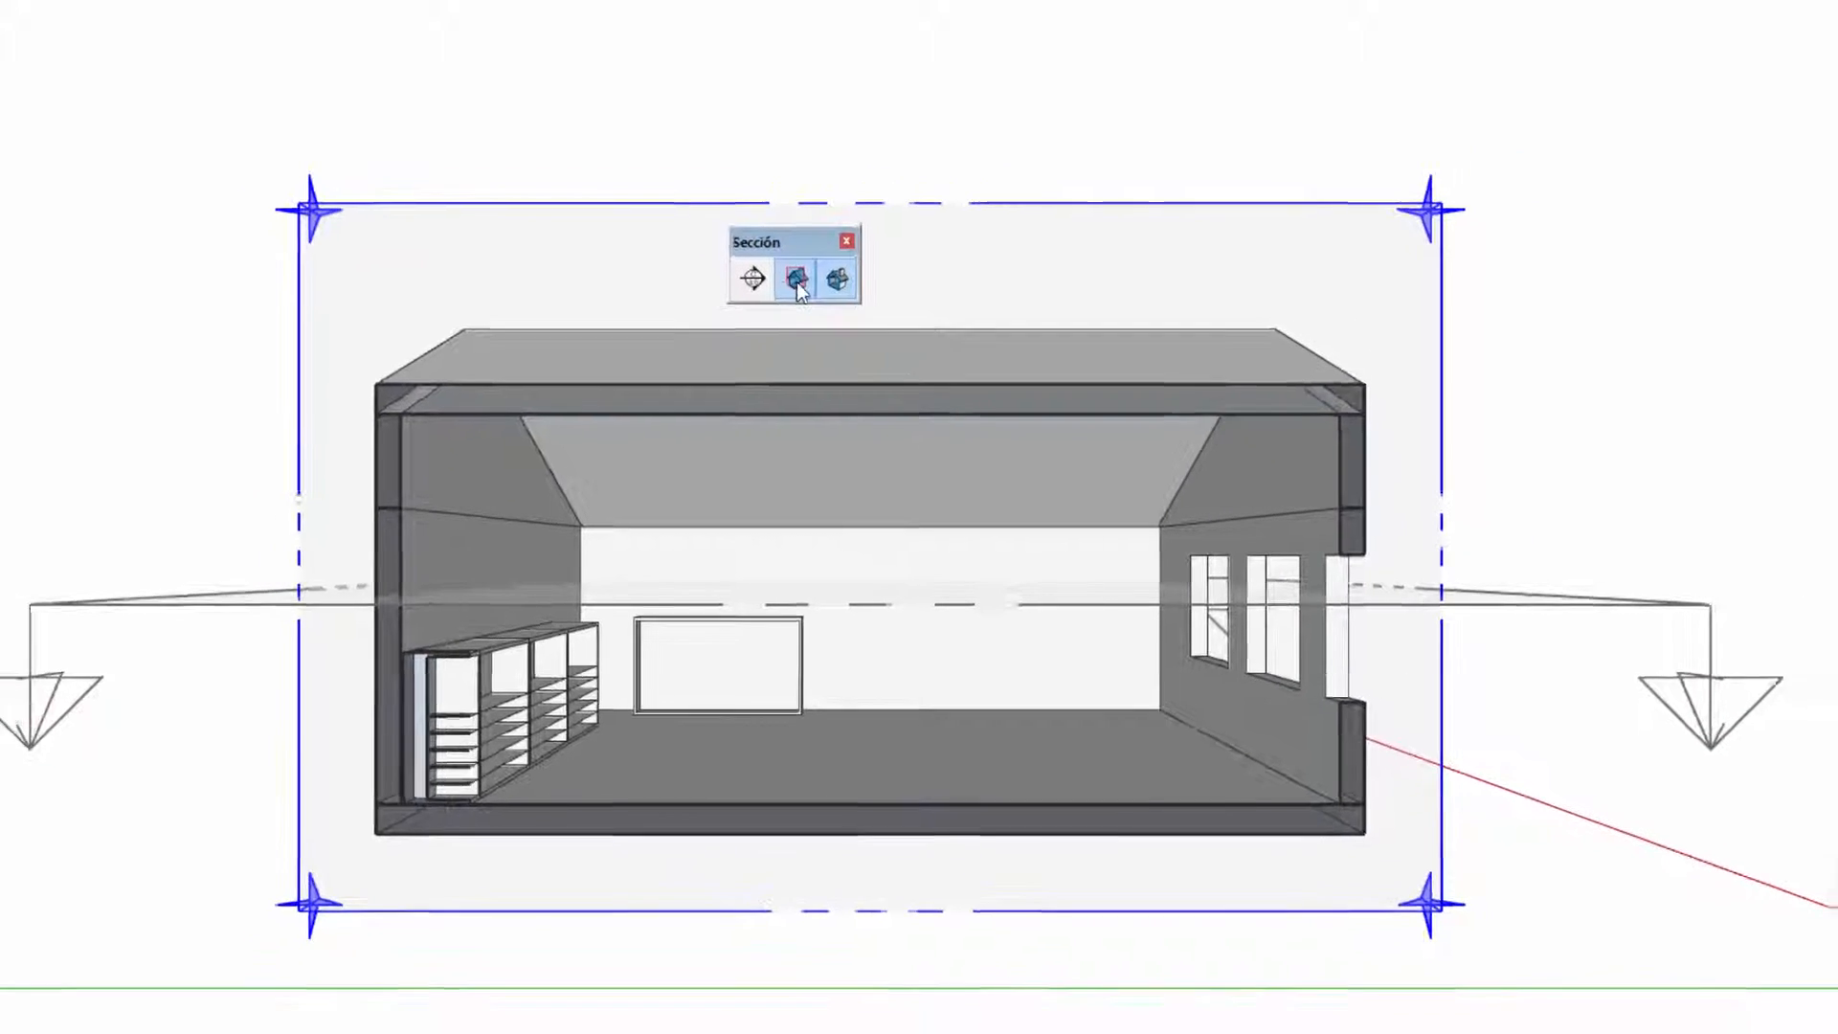
pyautogui.click(798, 280)
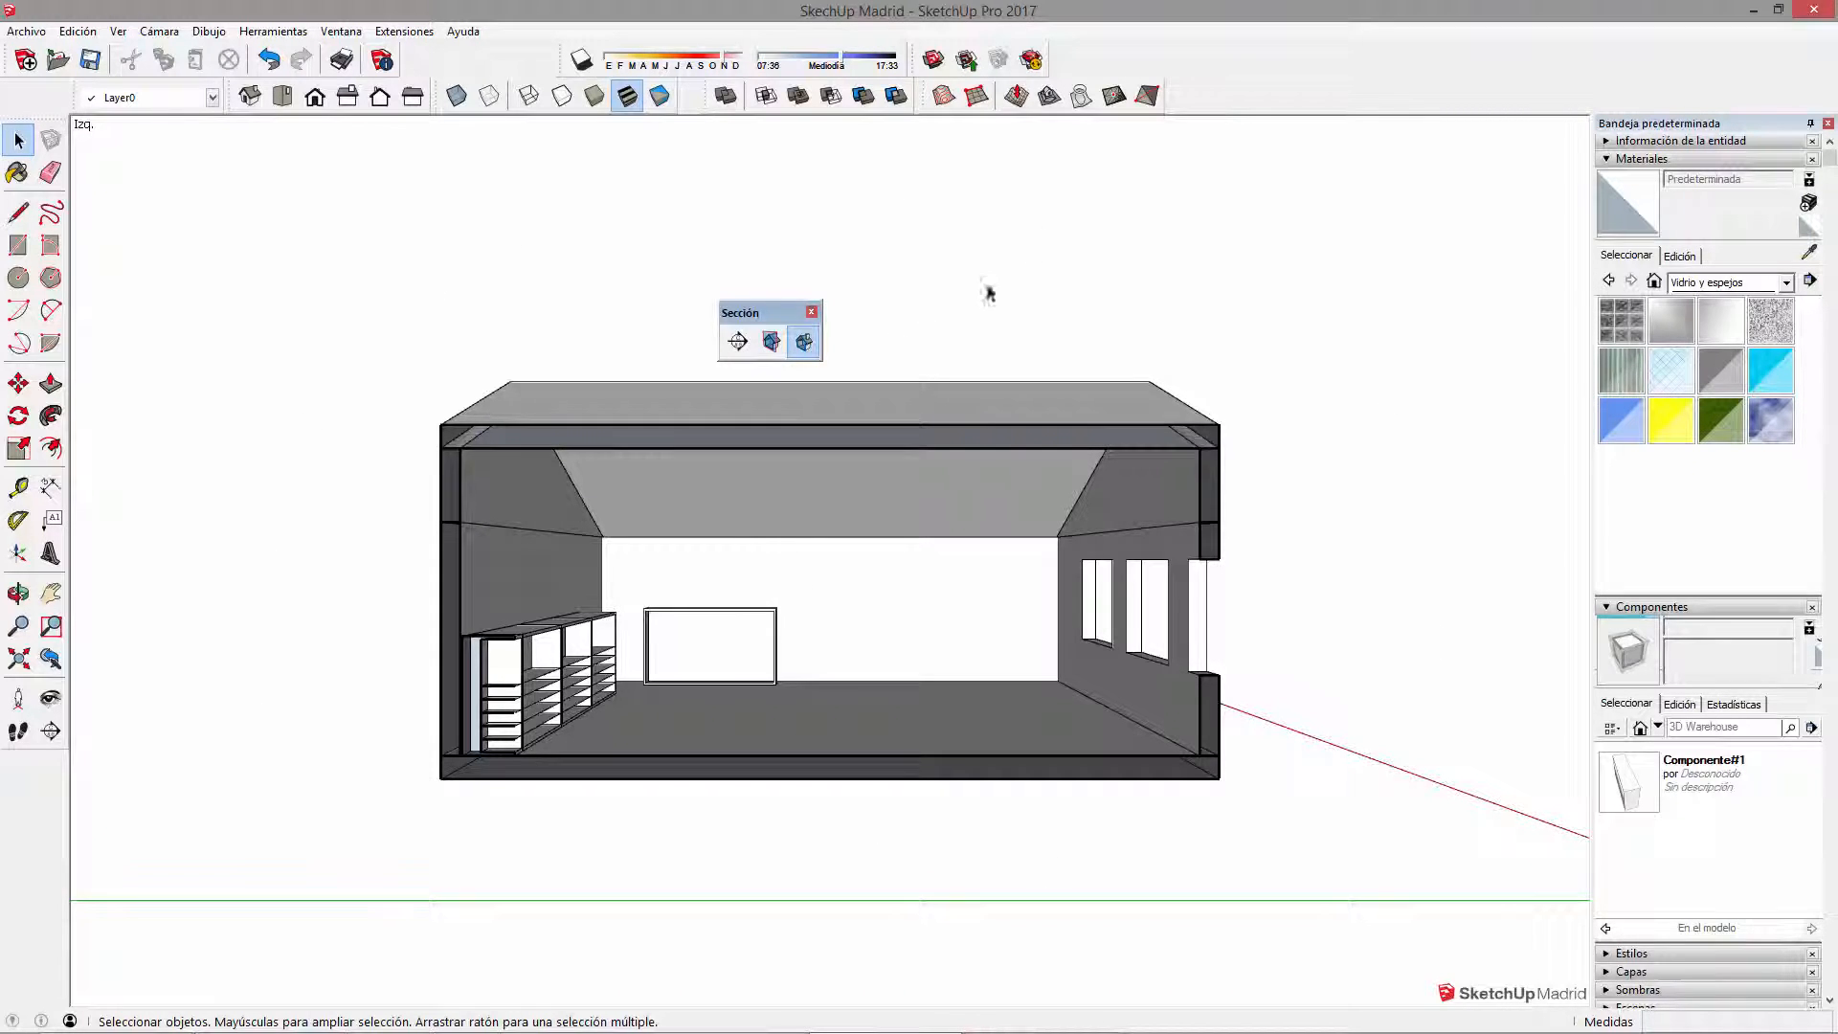
pyautogui.moveTo(776, 319); pyautogui.dragTo(781, 279)
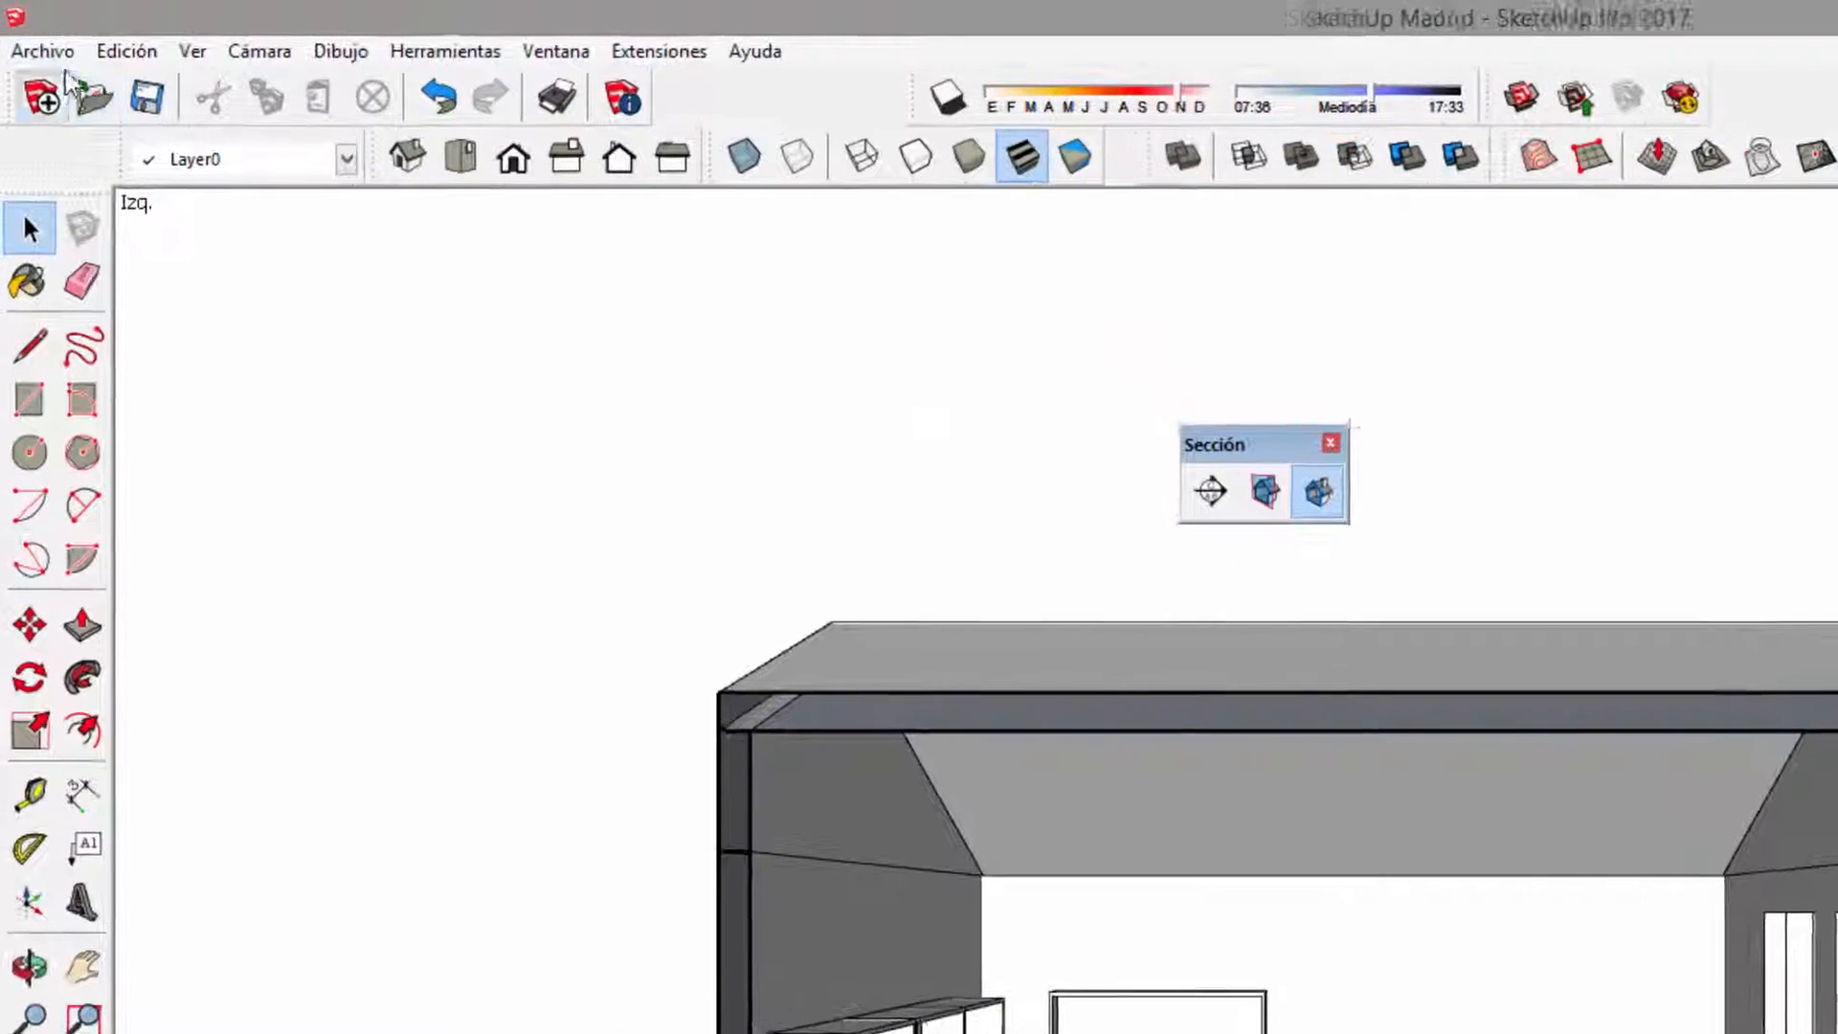
# Step: Examine the model's export options, including the section line export
pyautogui.click(39, 32)
pyautogui.click(67, 57)
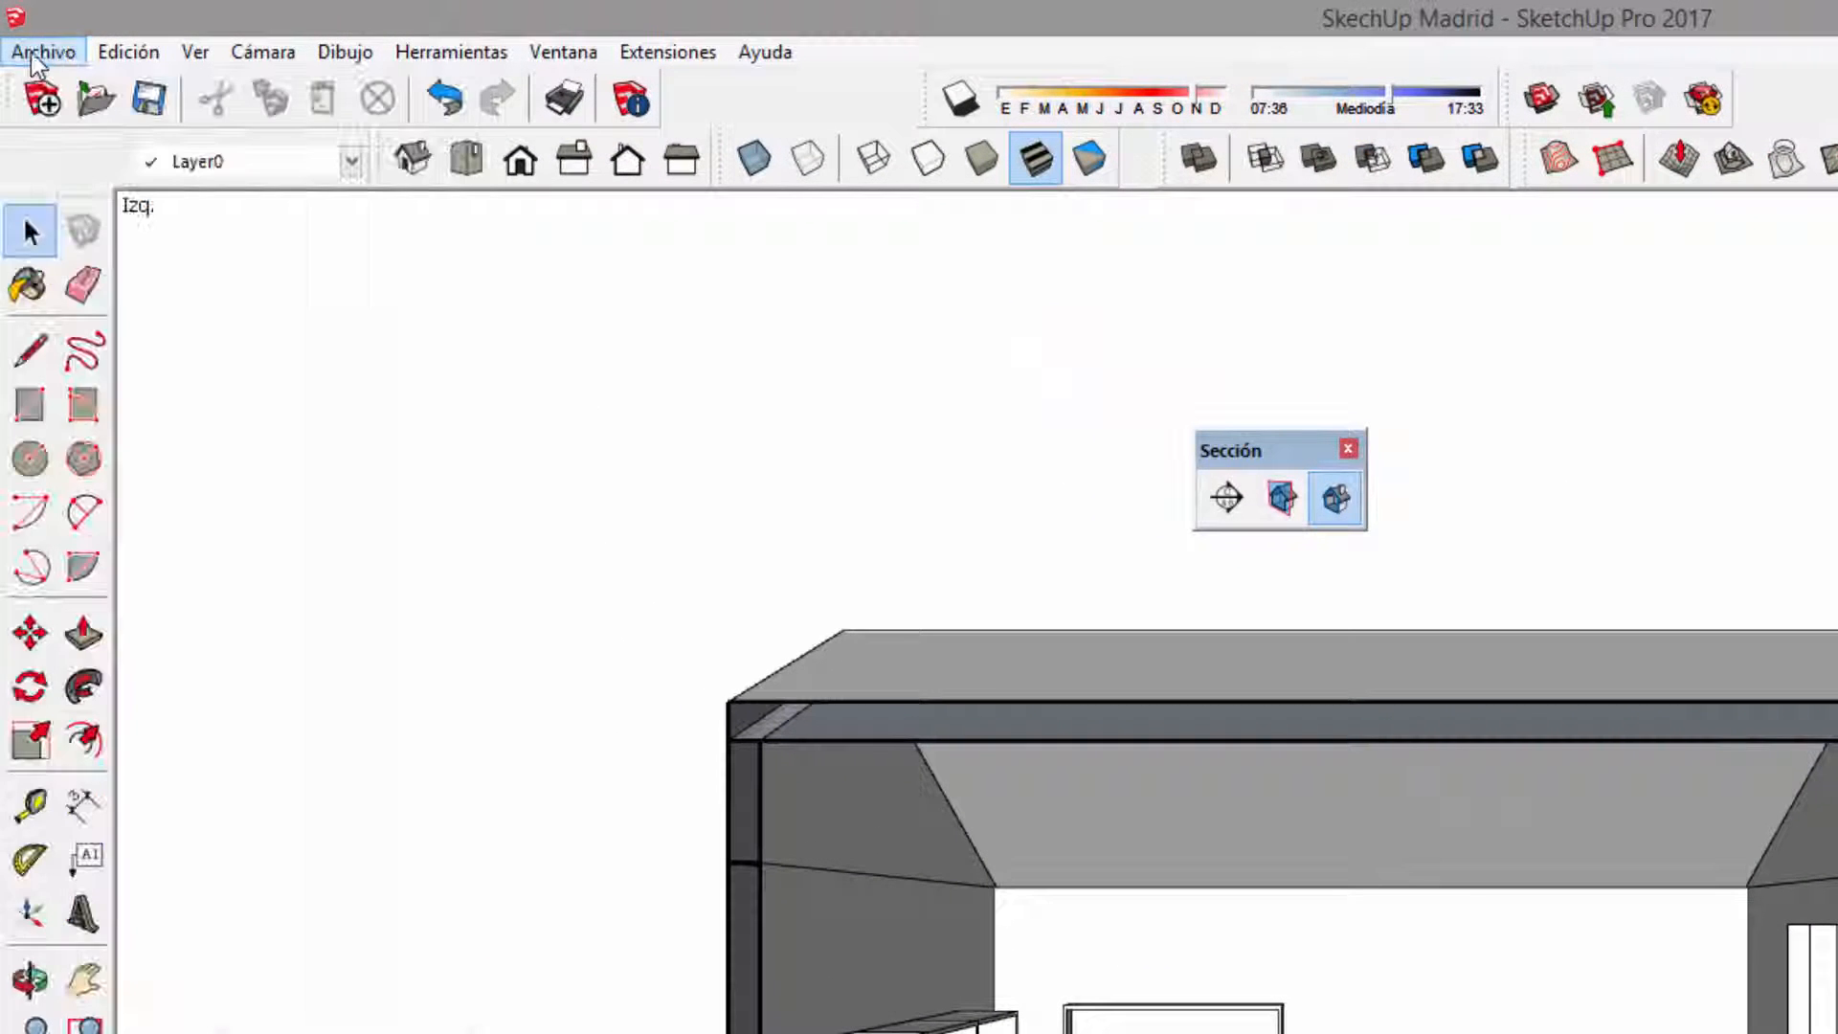
pyautogui.click(43, 54)
pyautogui.moveTo(254, 550)
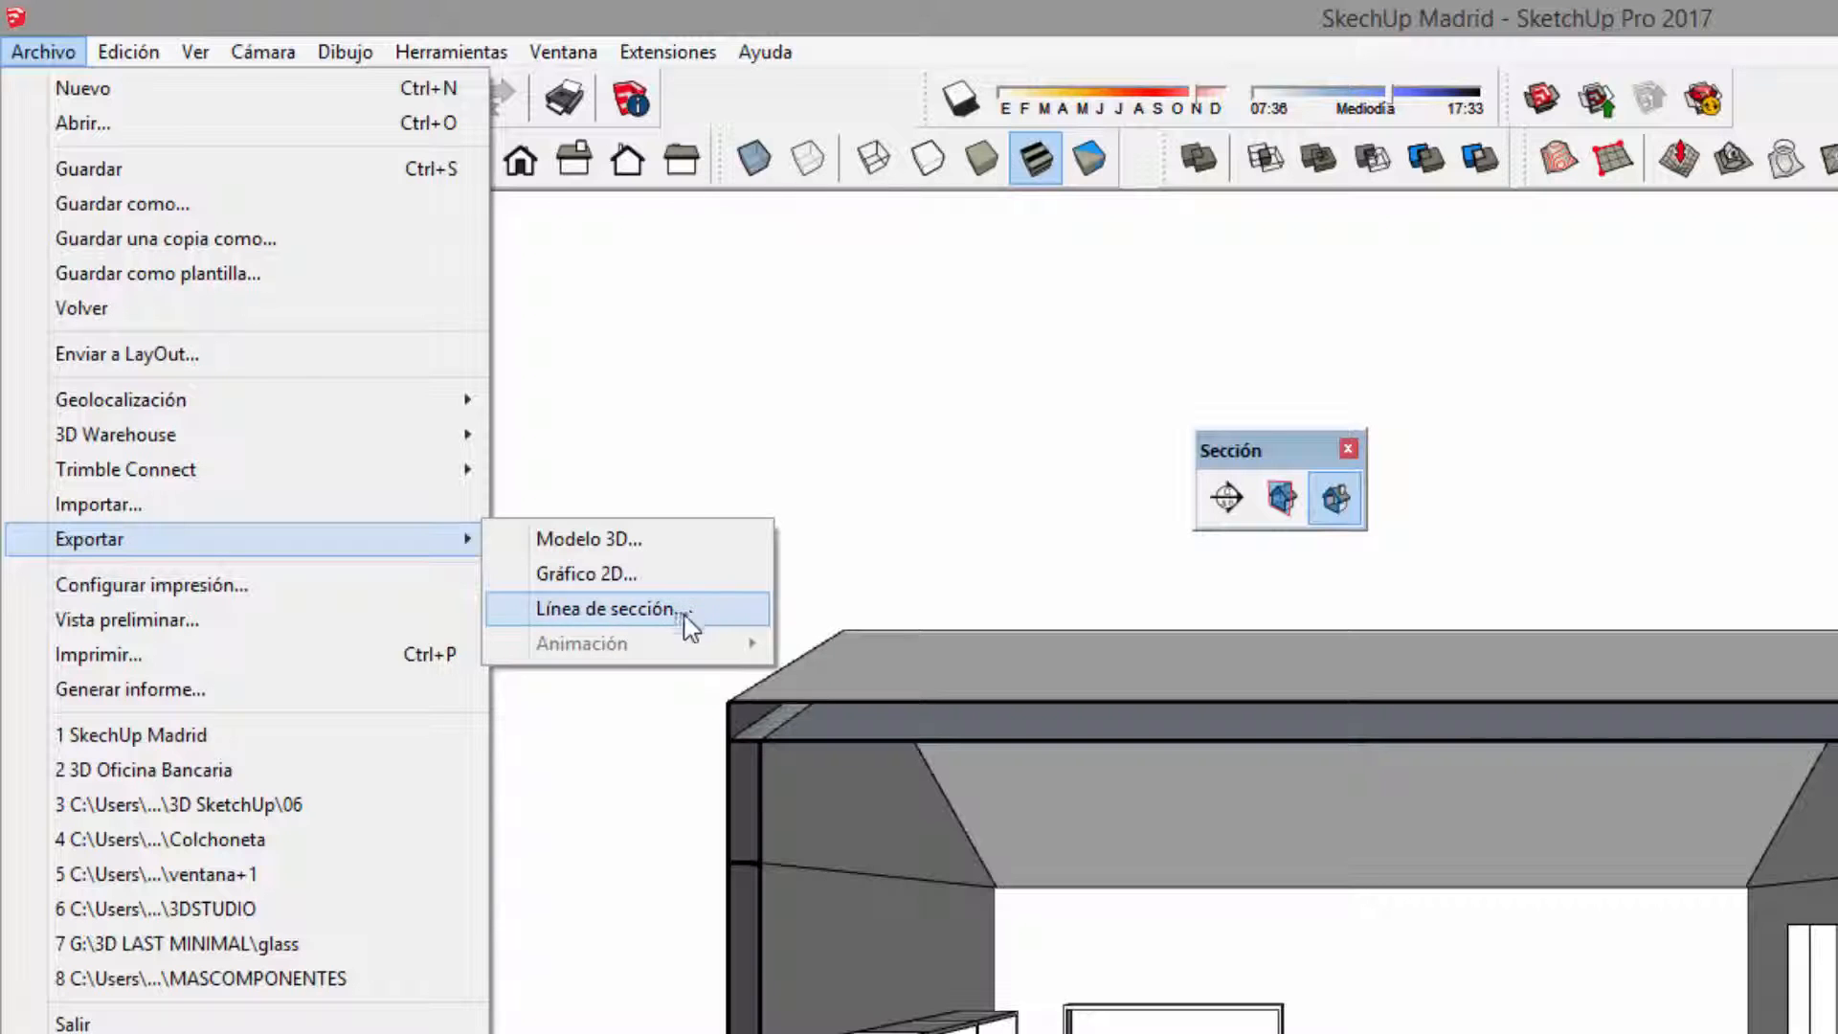
pyautogui.click(831, 673)
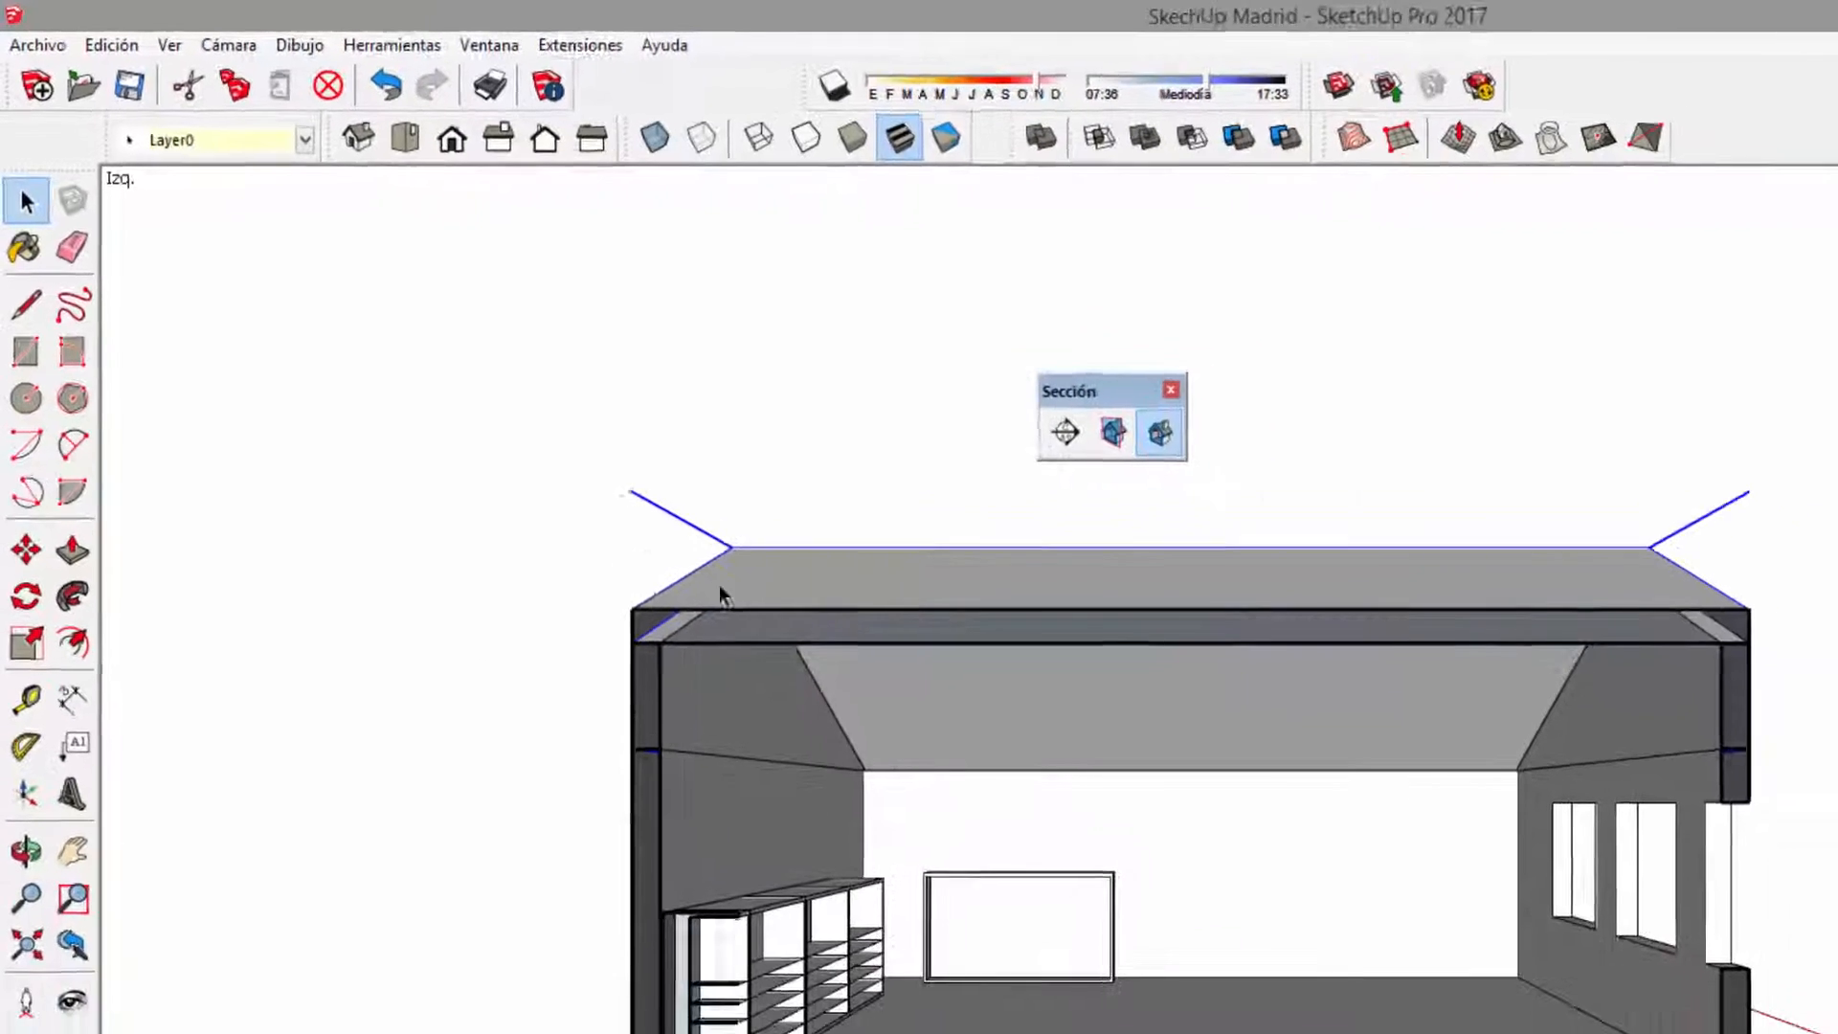
pyautogui.click(645, 514)
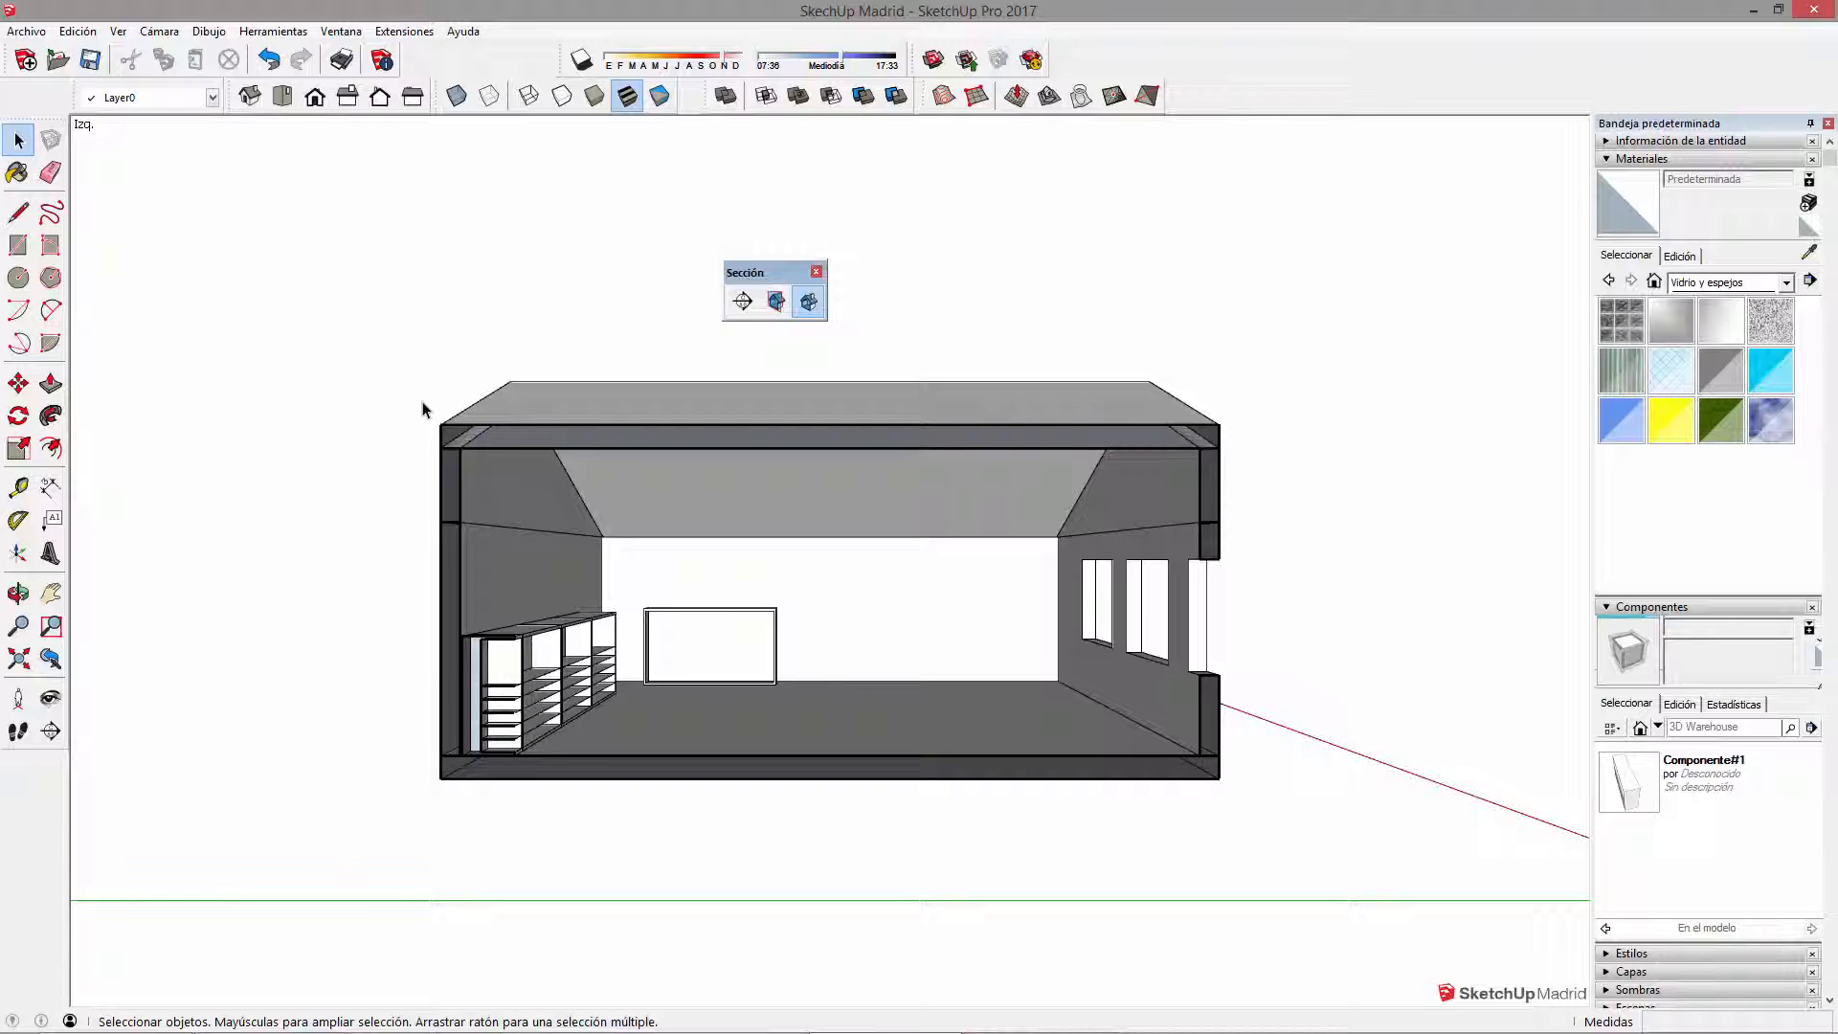
# Step: Display the section planes again and align the view with the vertical section plane
pyautogui.moveTo(412, 400); pyautogui.dragTo(662, 469, button='middle')
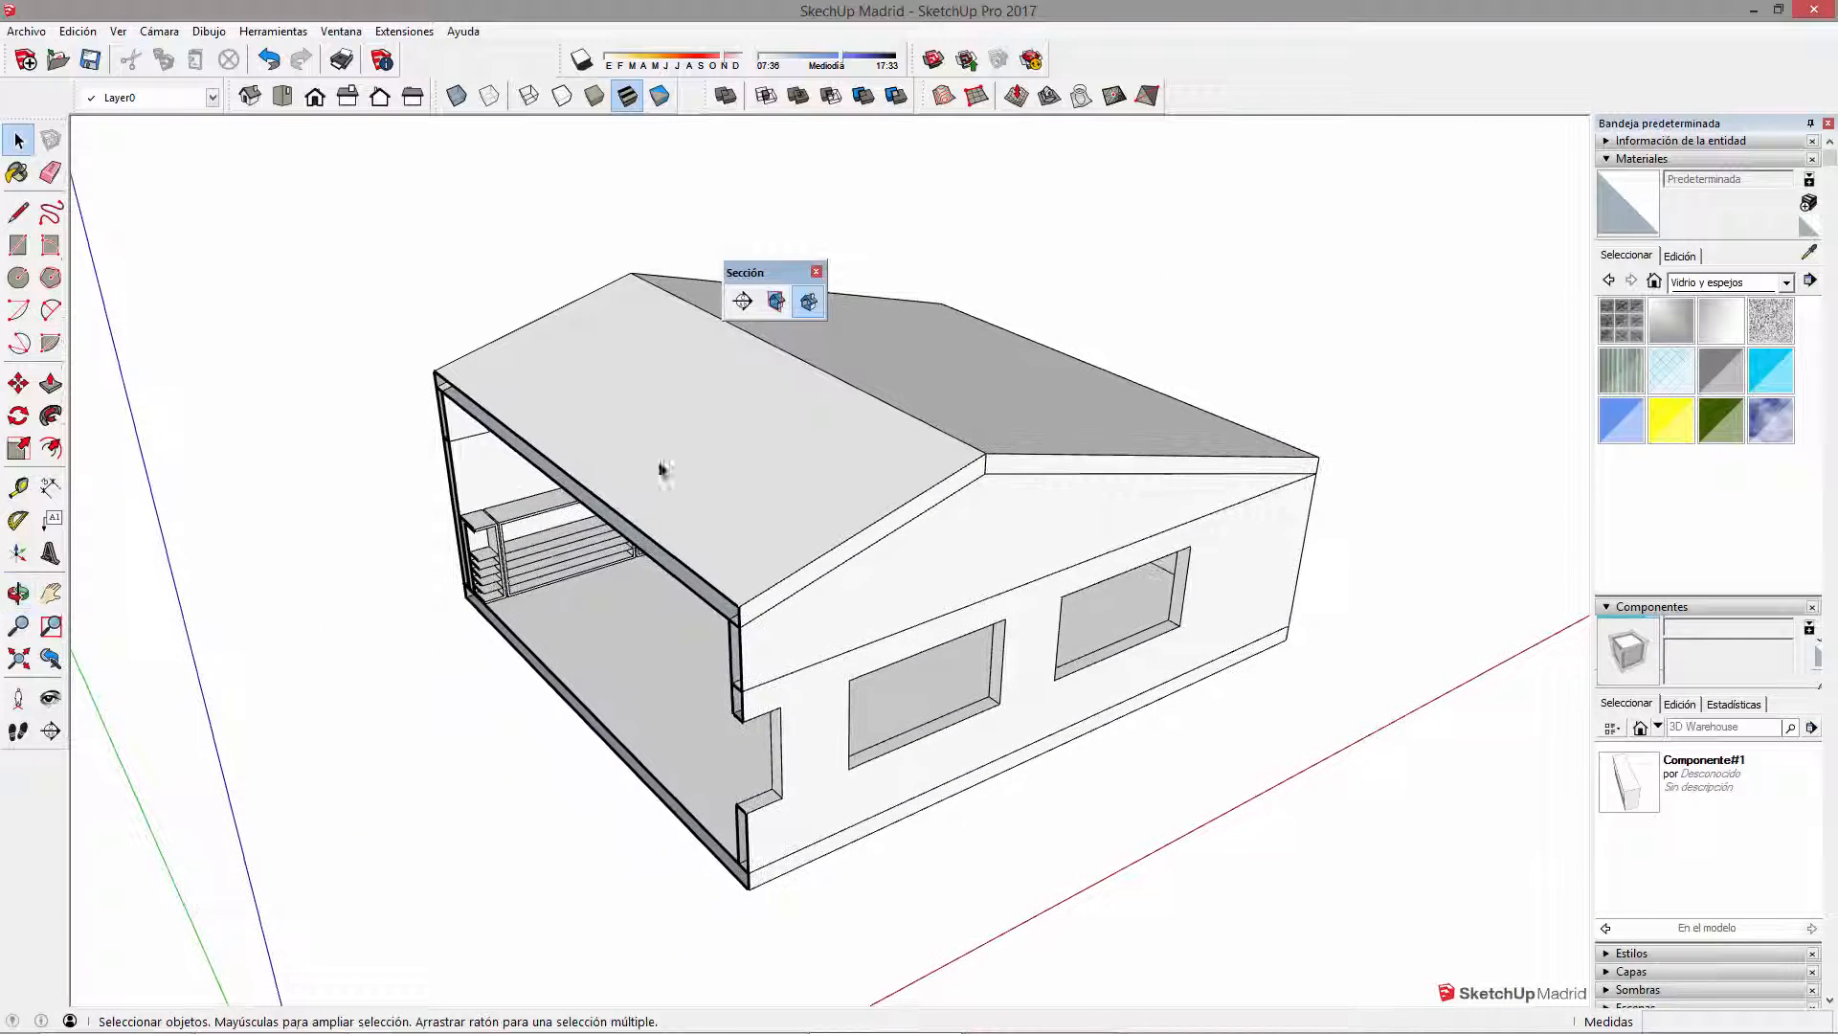
pyautogui.click(777, 301)
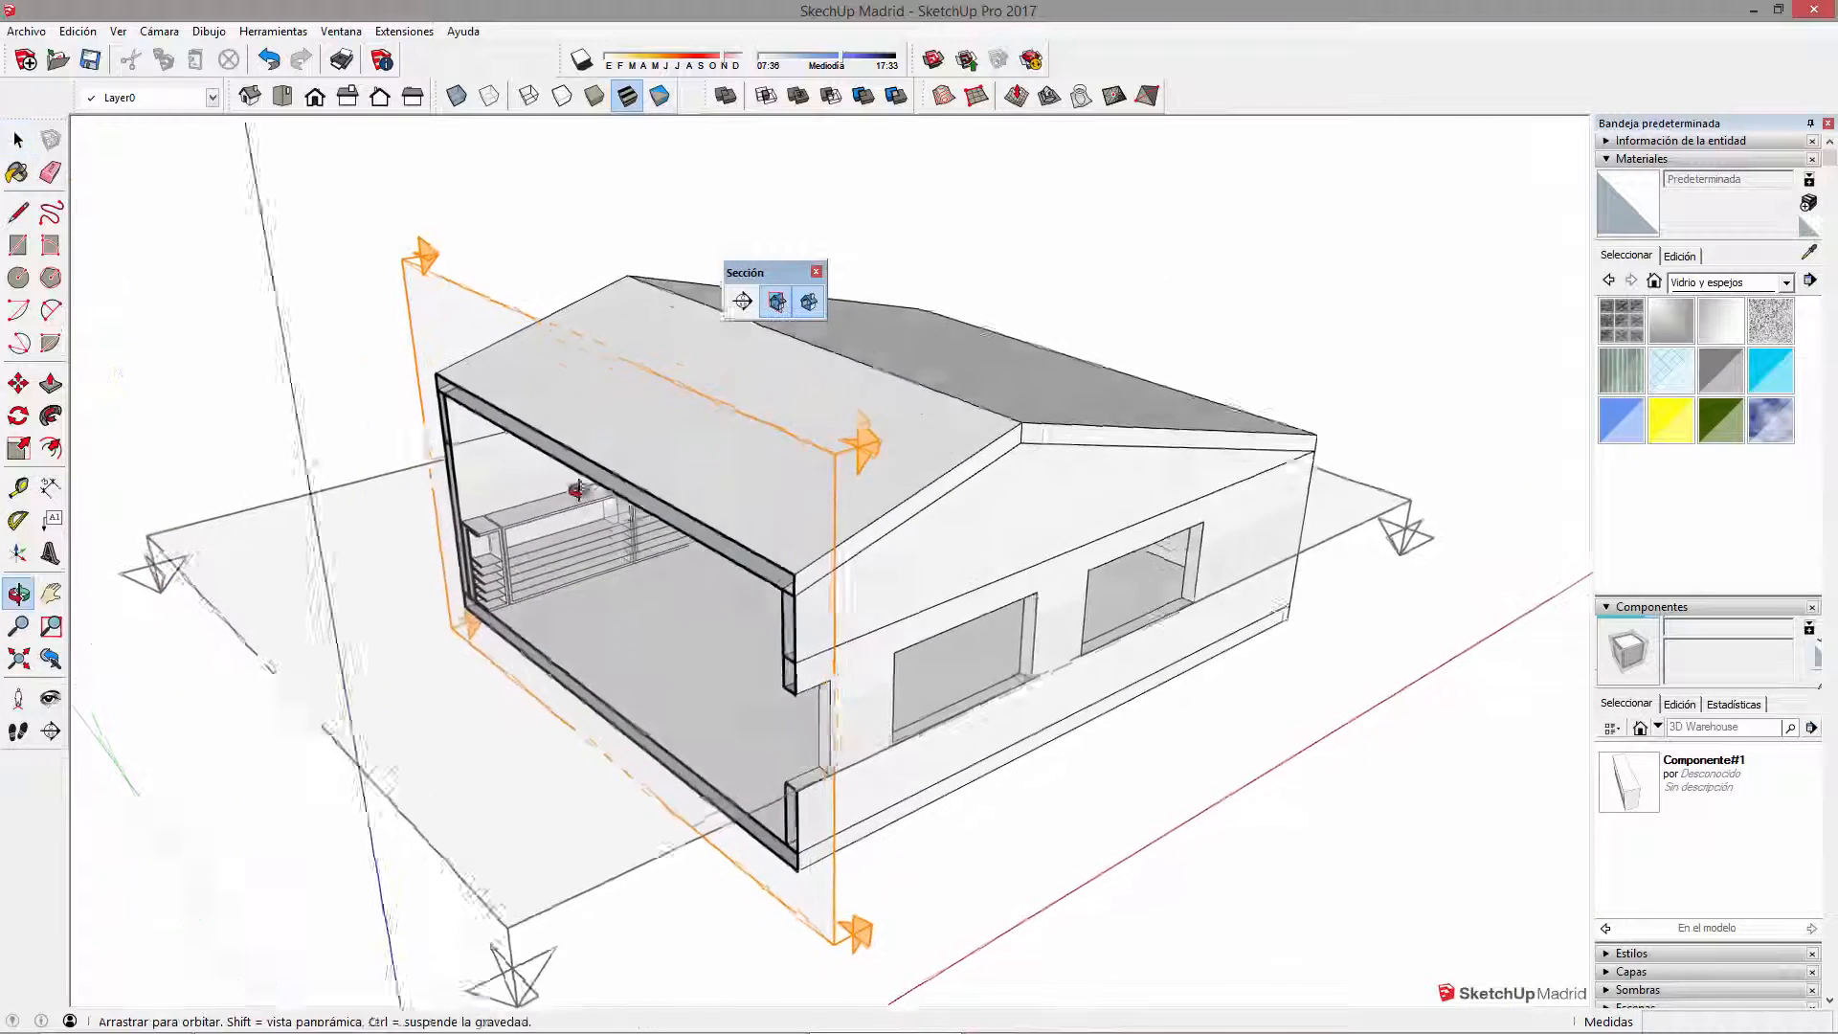
pyautogui.rightClick(450, 327)
pyautogui.click(531, 438)
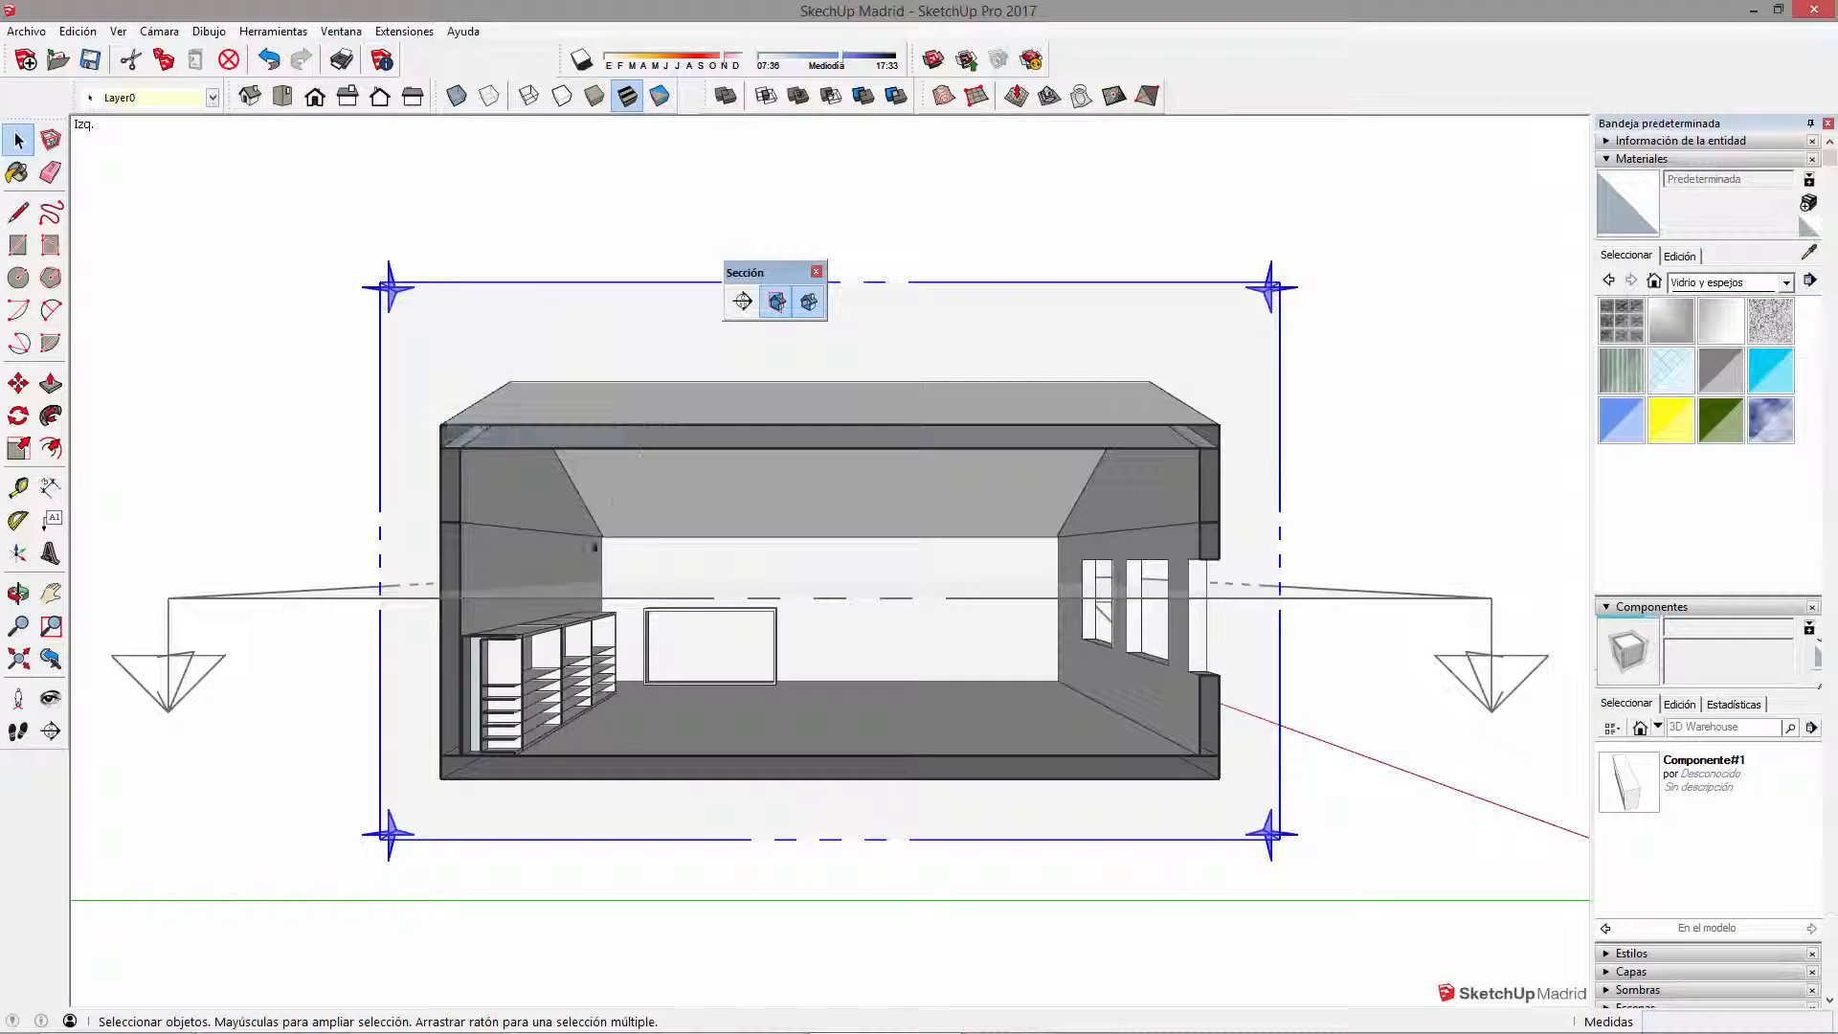
pyautogui.scroll(2, 898, 660)
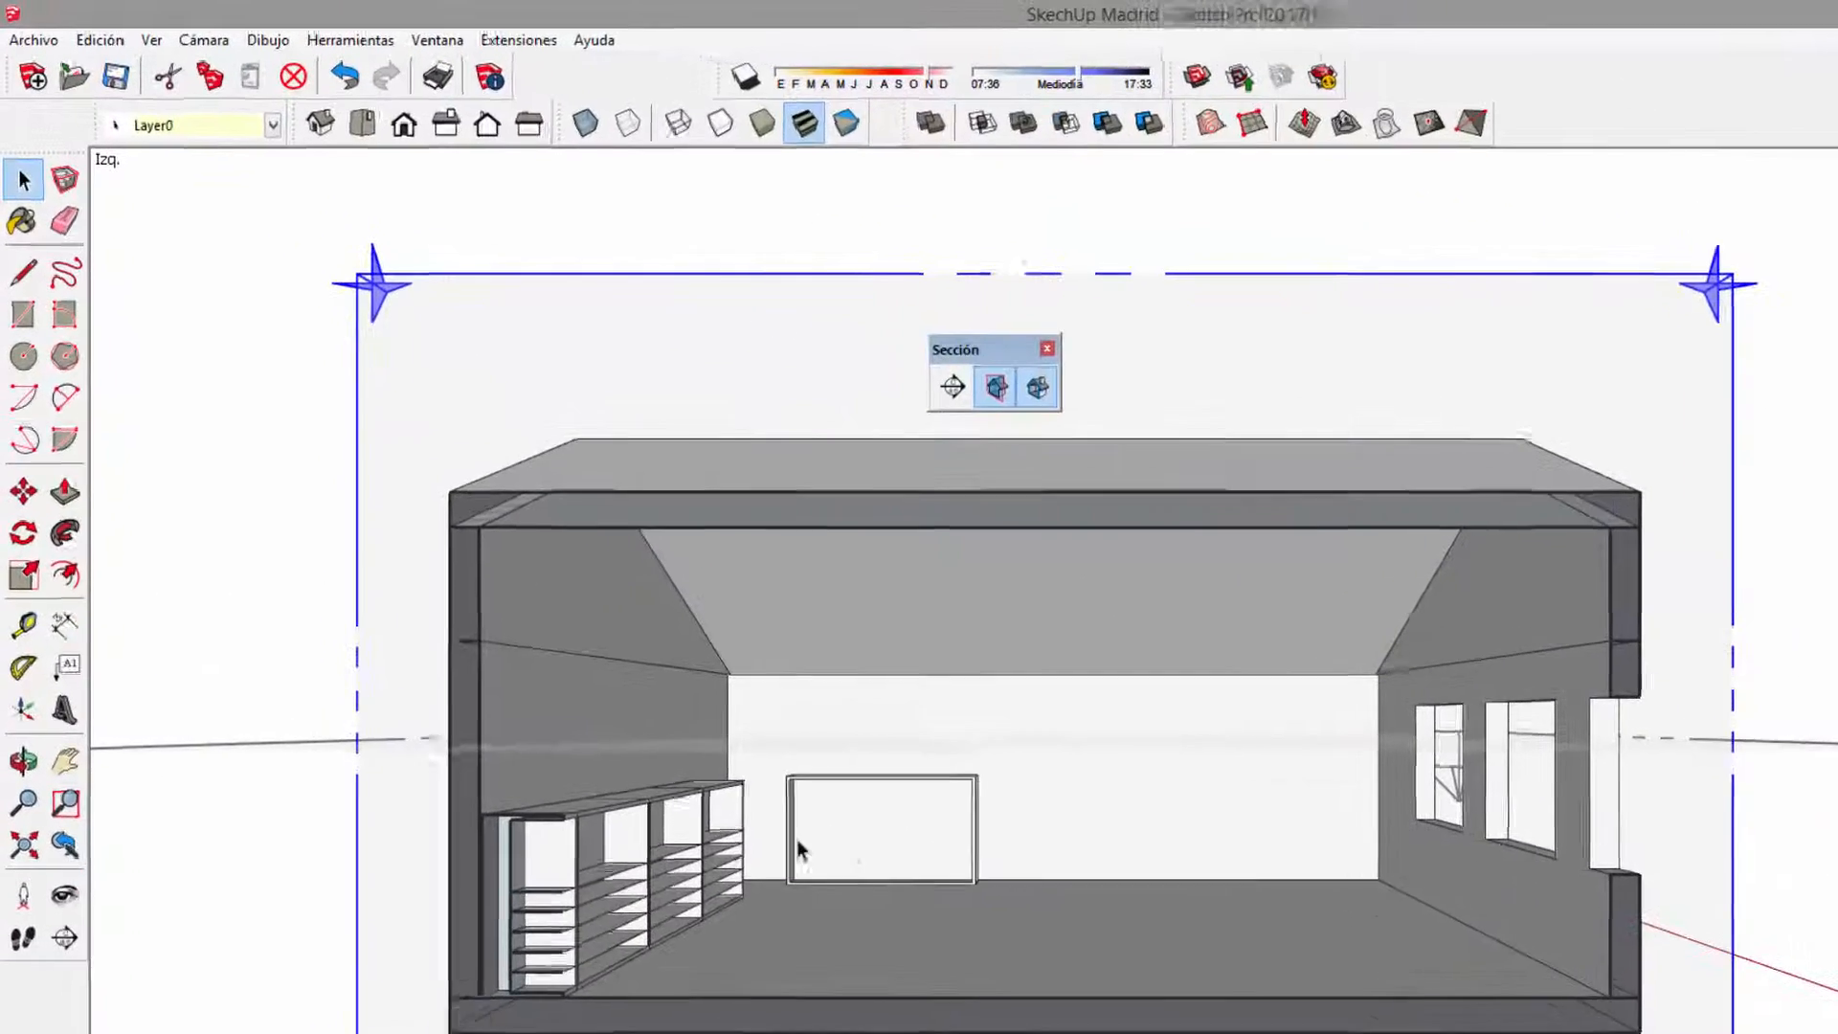
# Step: Examine the camera's parallel projection and perspective options for the section view
pyautogui.click(275, 55)
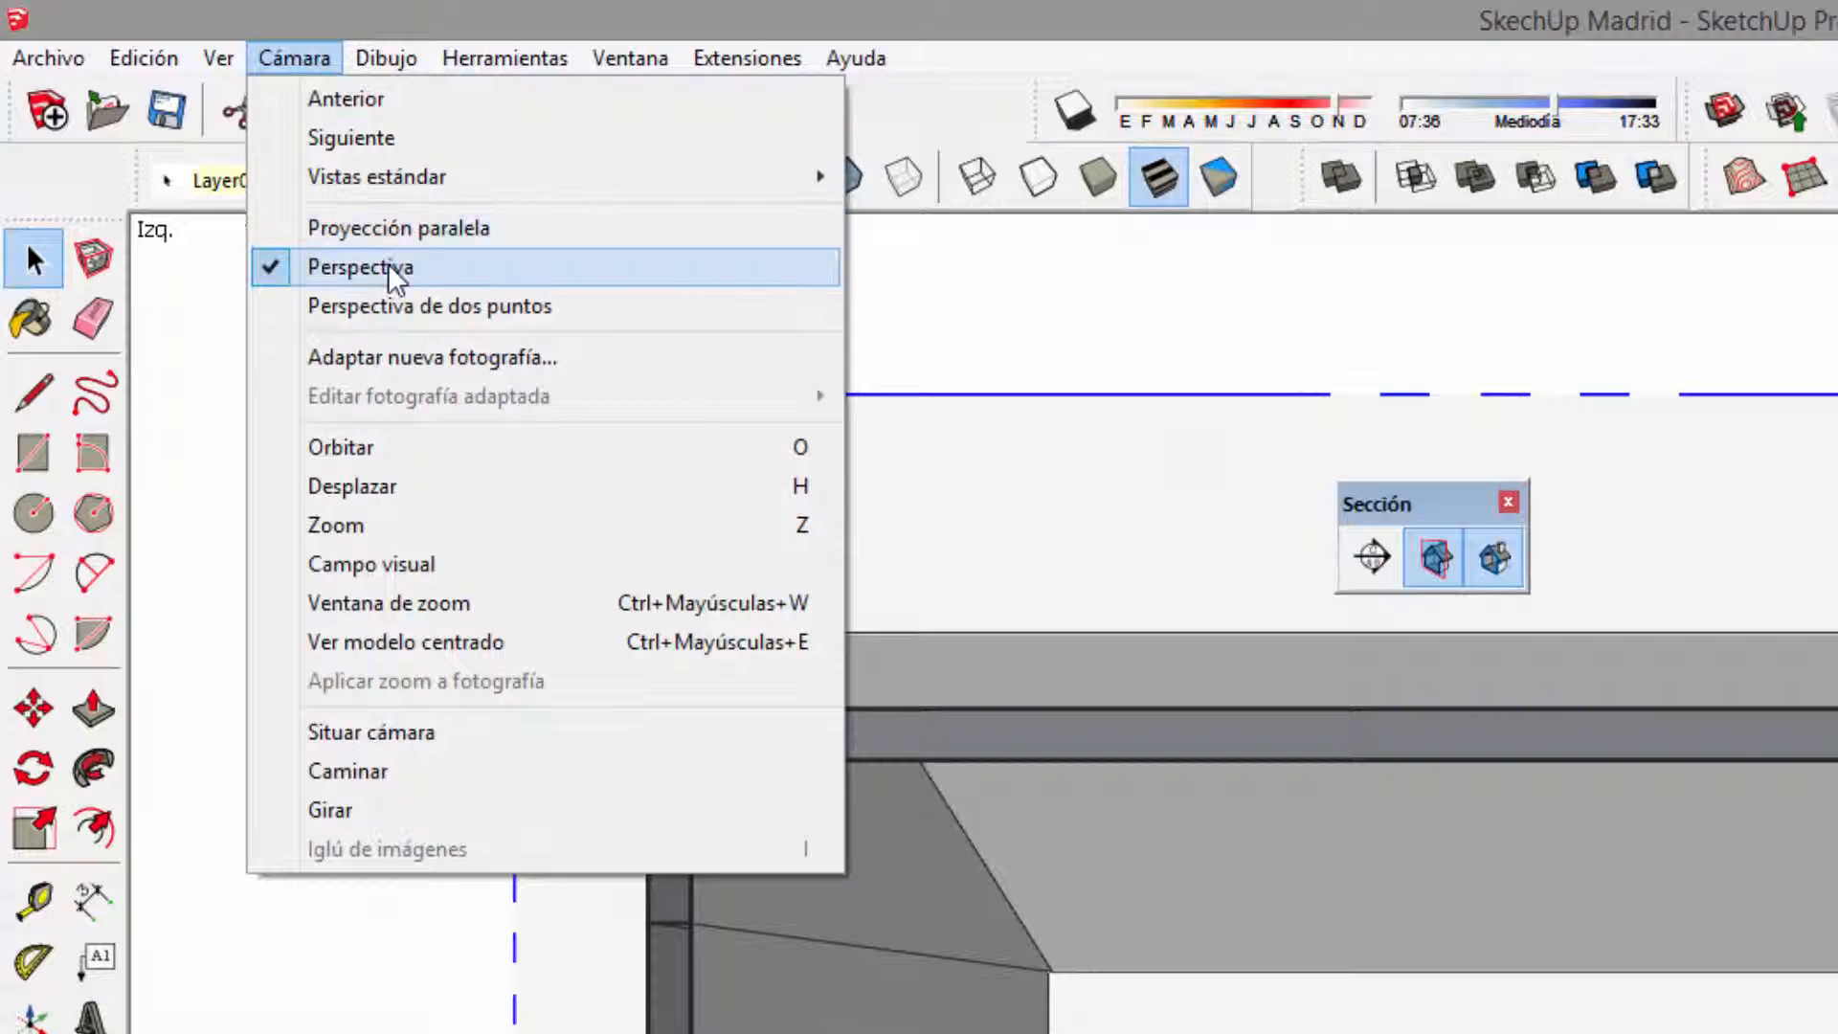
pyautogui.click(392, 272)
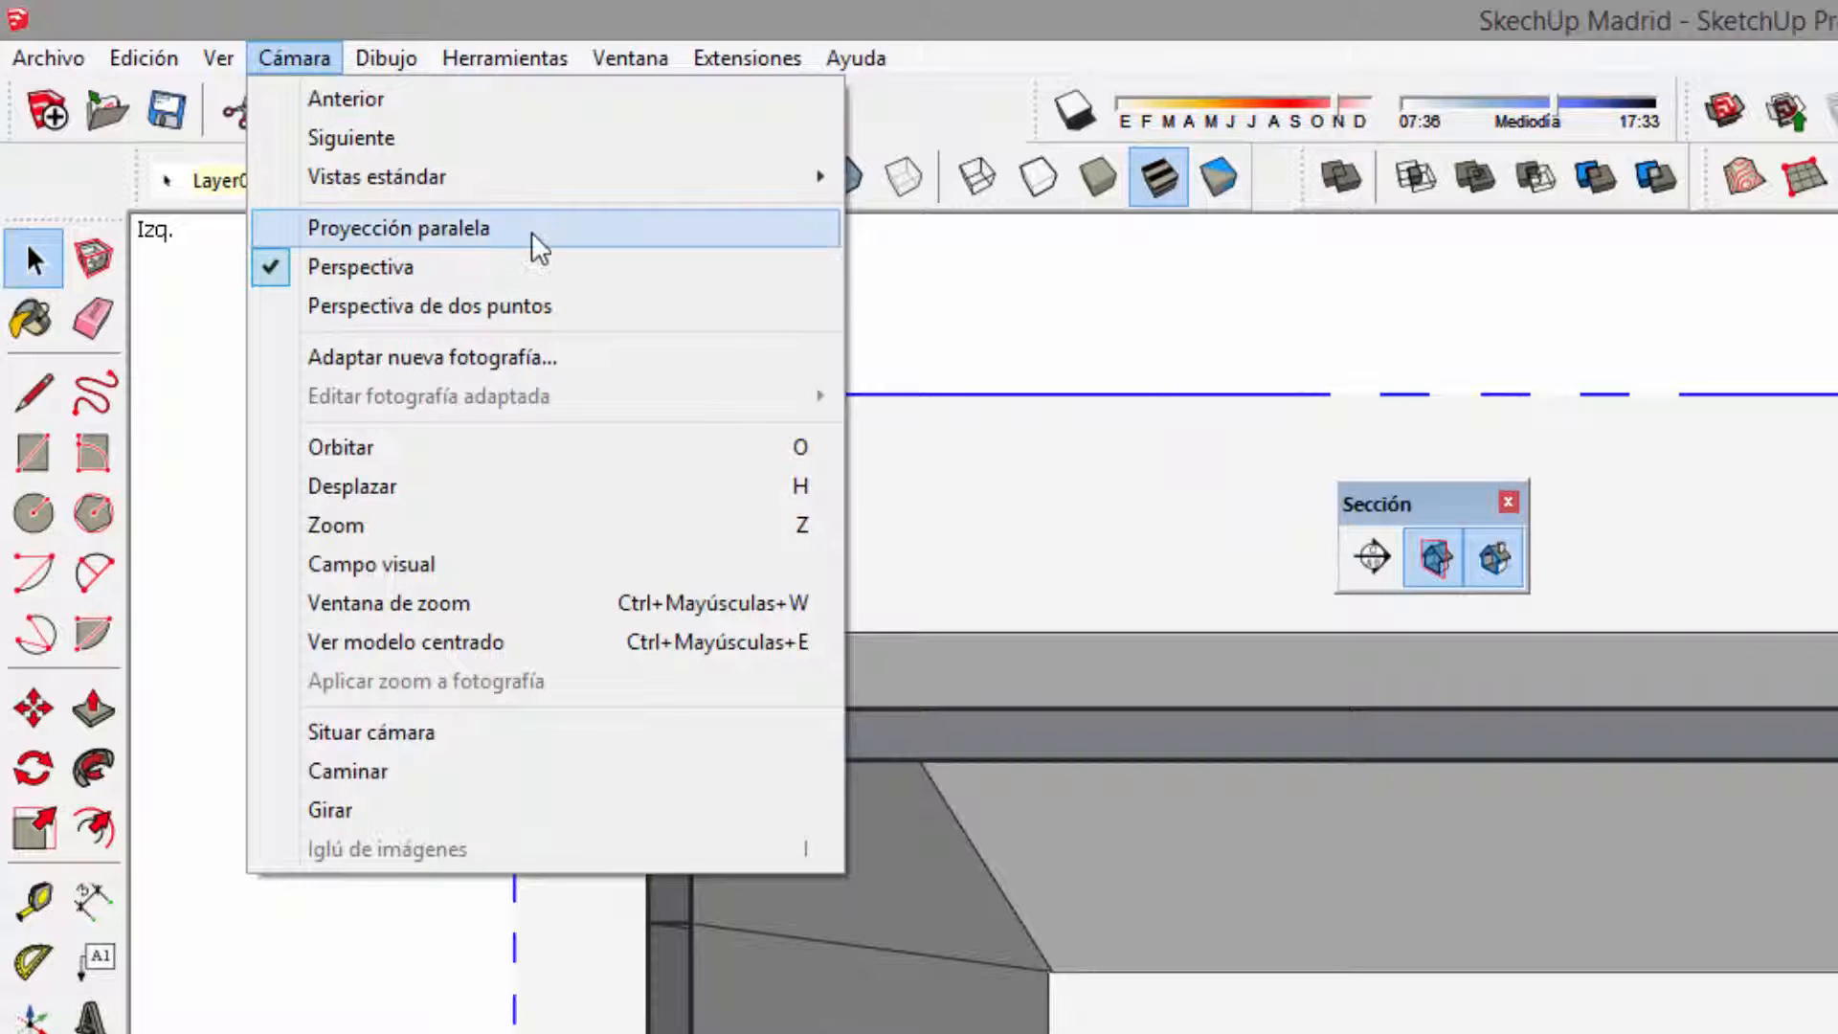
pyautogui.click(538, 410)
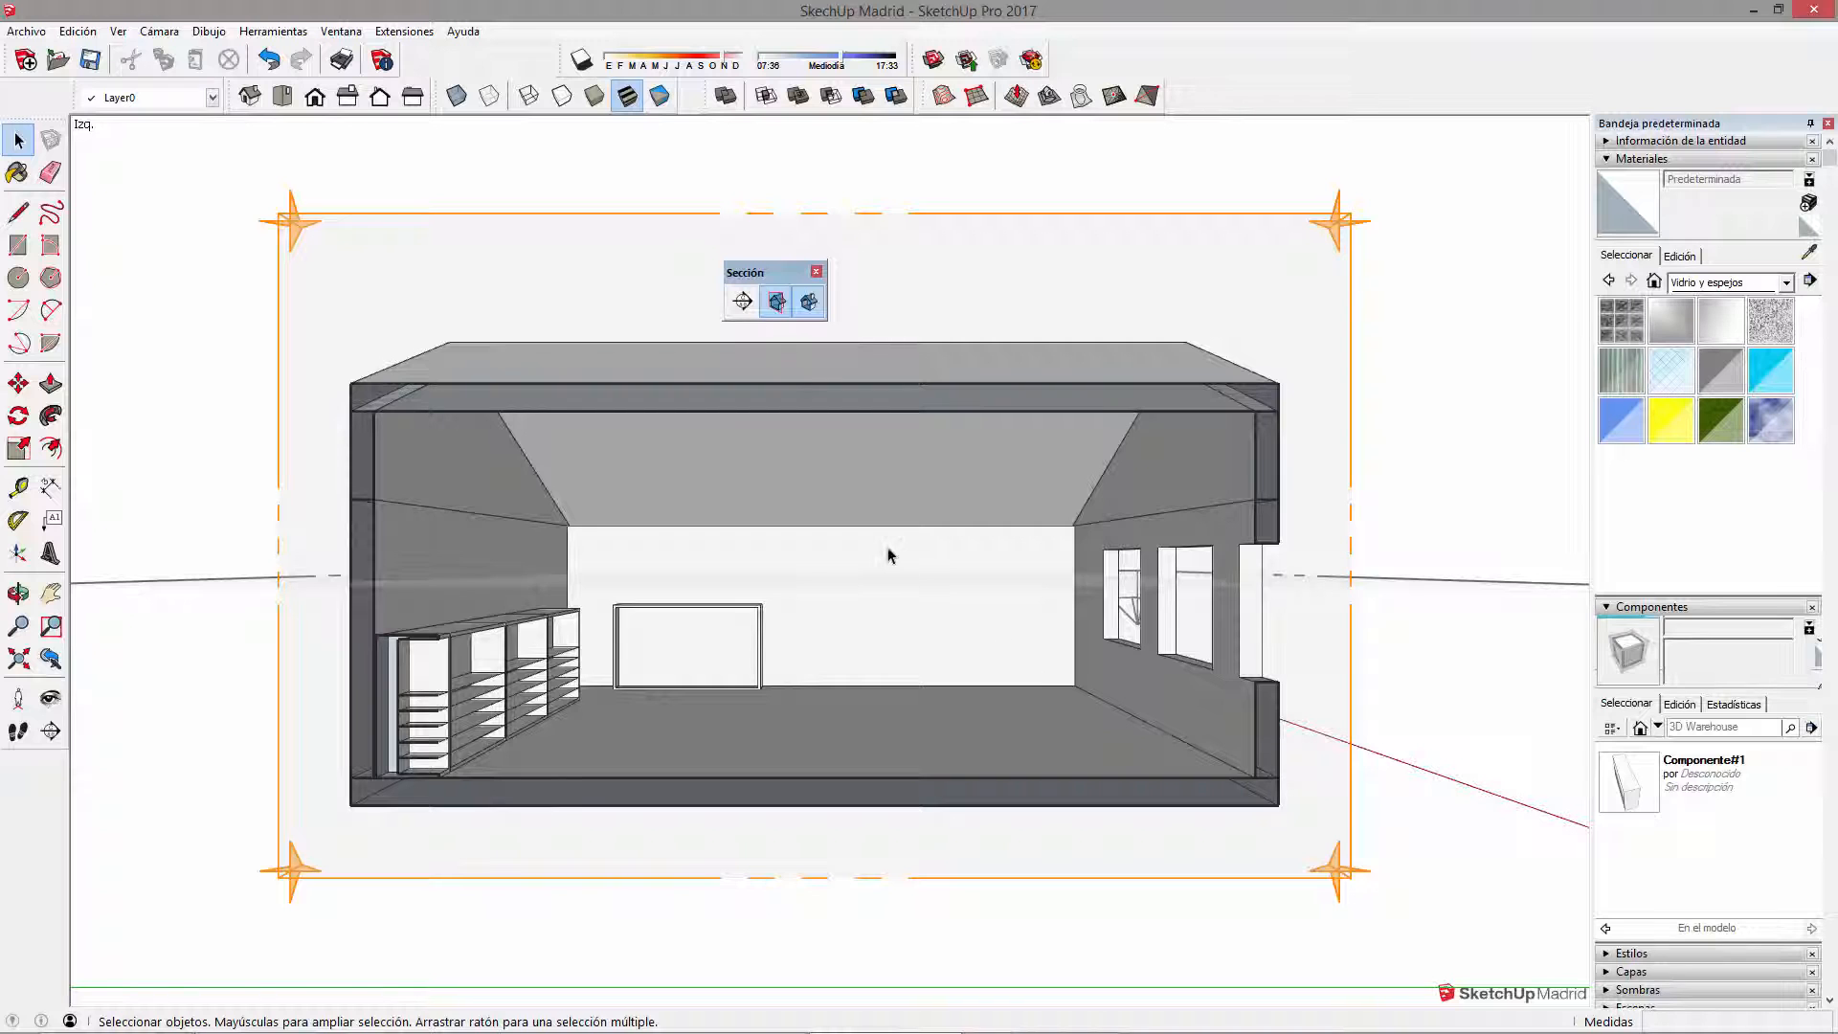
pyautogui.moveTo(886, 582)
pyautogui.mouseDown(button='middle')
pyautogui.moveTo(996, 521)
pyautogui.moveTo(884, 563)
pyautogui.mouseUp(button='middle')
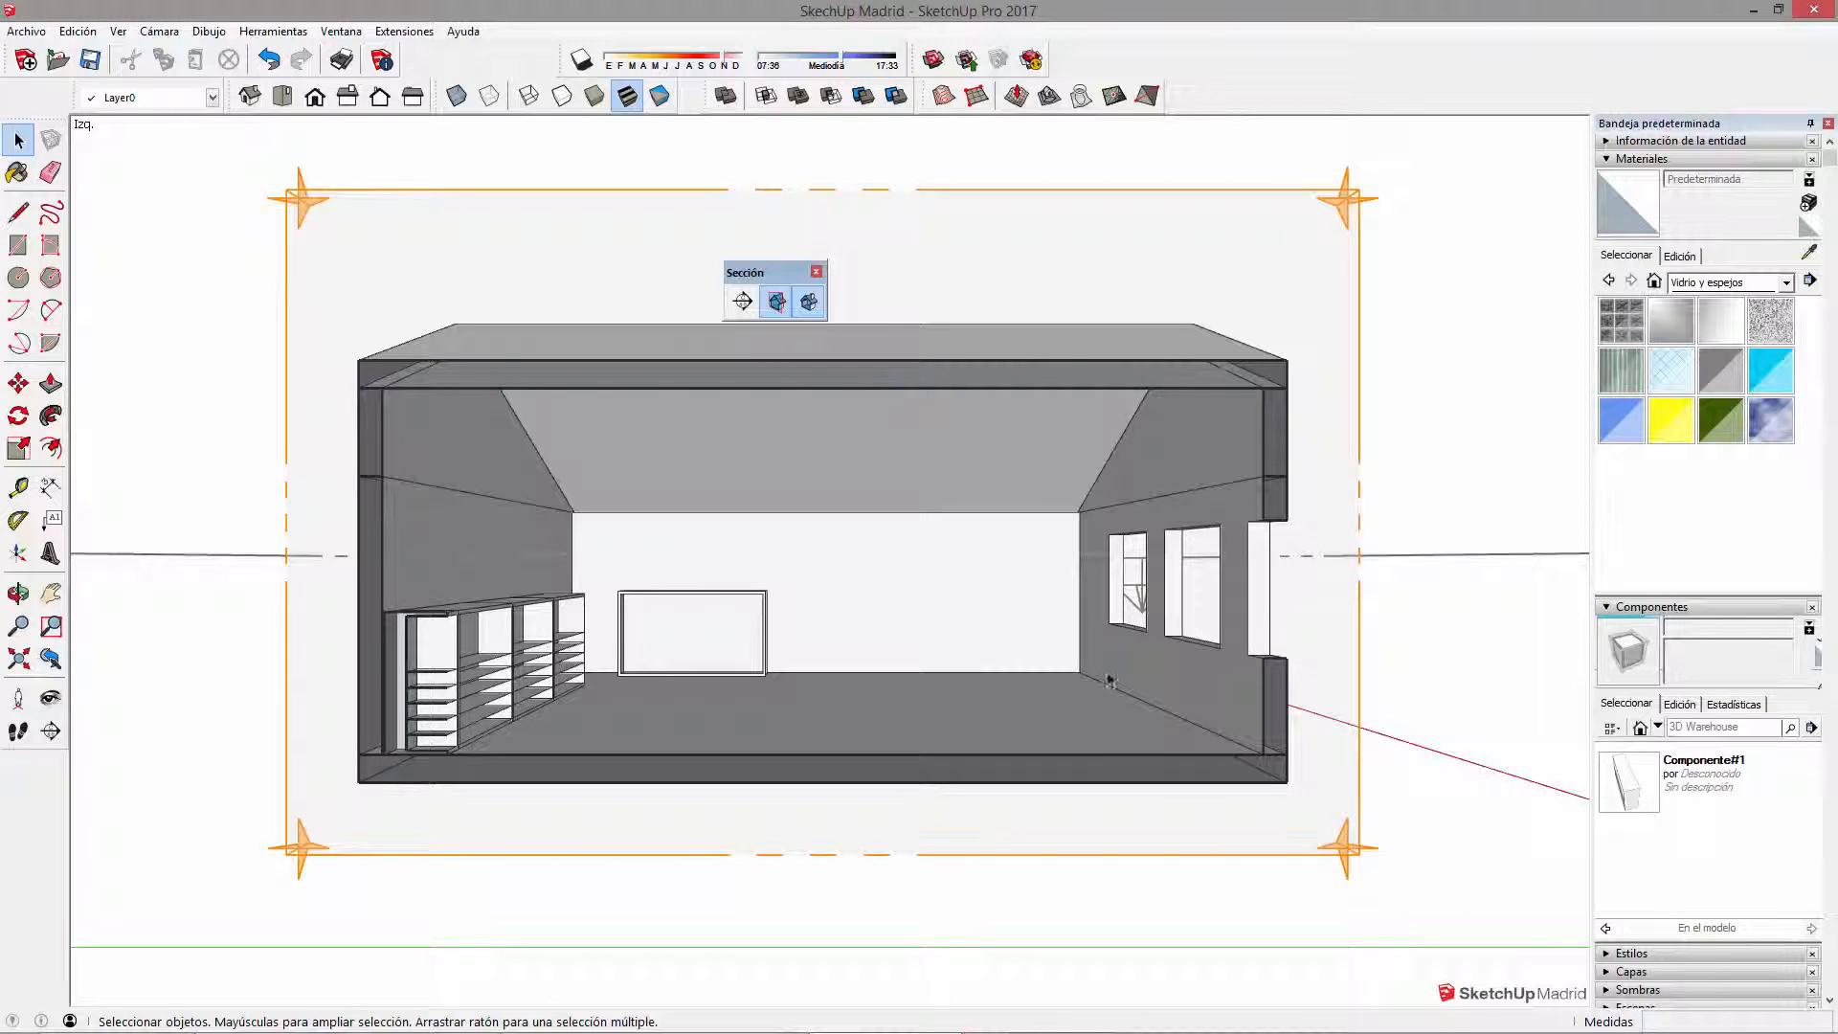
pyautogui.click(1360, 453)
pyautogui.click(1394, 453)
# Step: Switch the camera from perspective to parallel projection and frame the section view
pyautogui.click(144, 35)
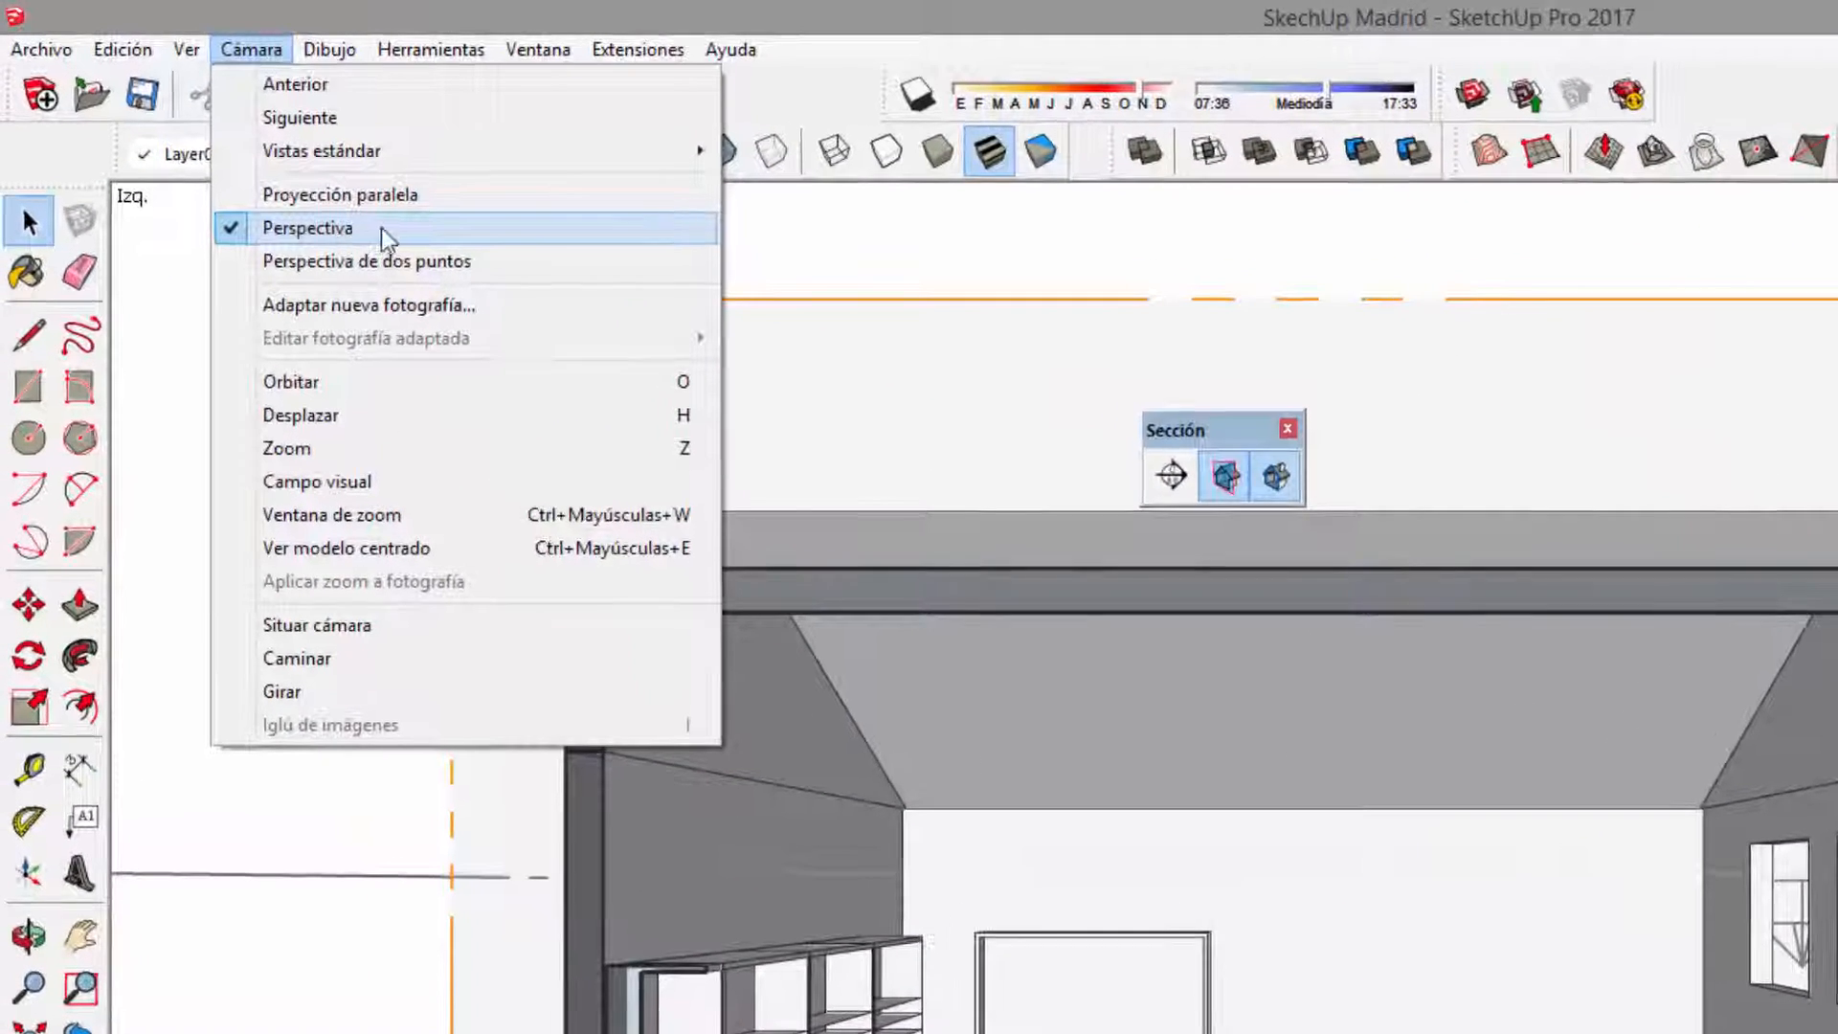
pyautogui.click(1608, 431)
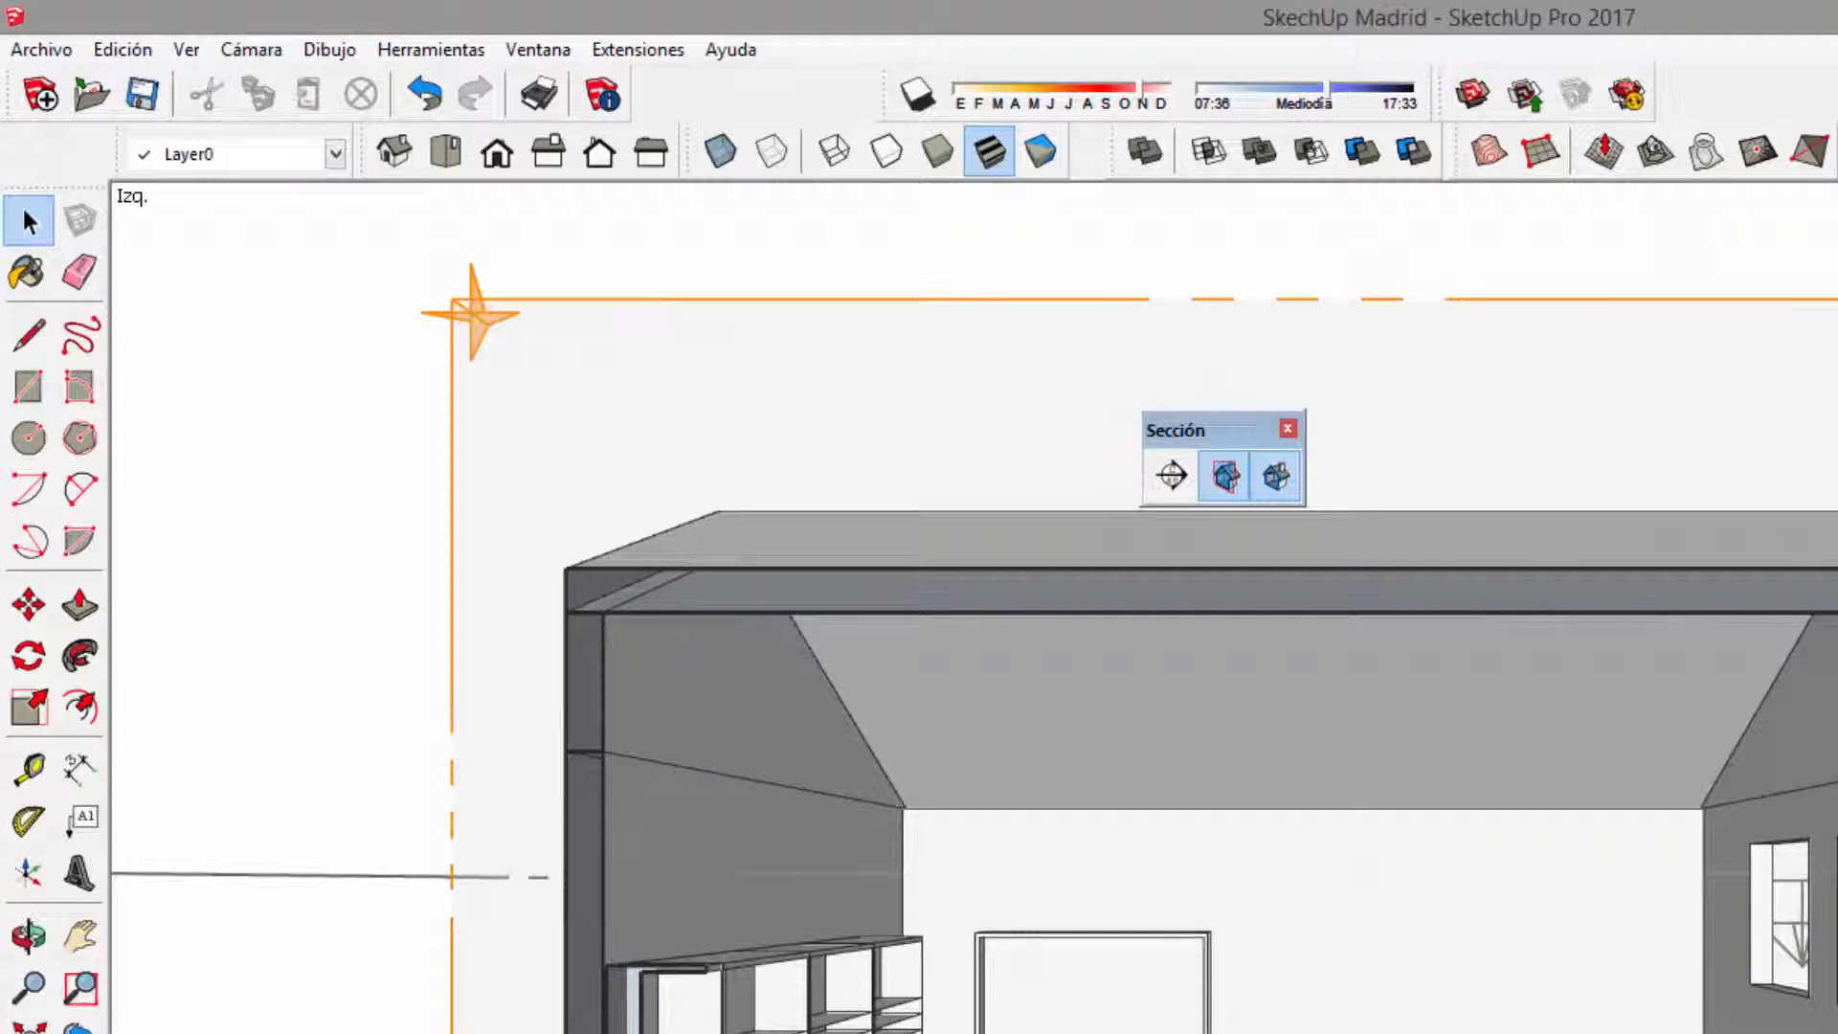
pyautogui.click(250, 48)
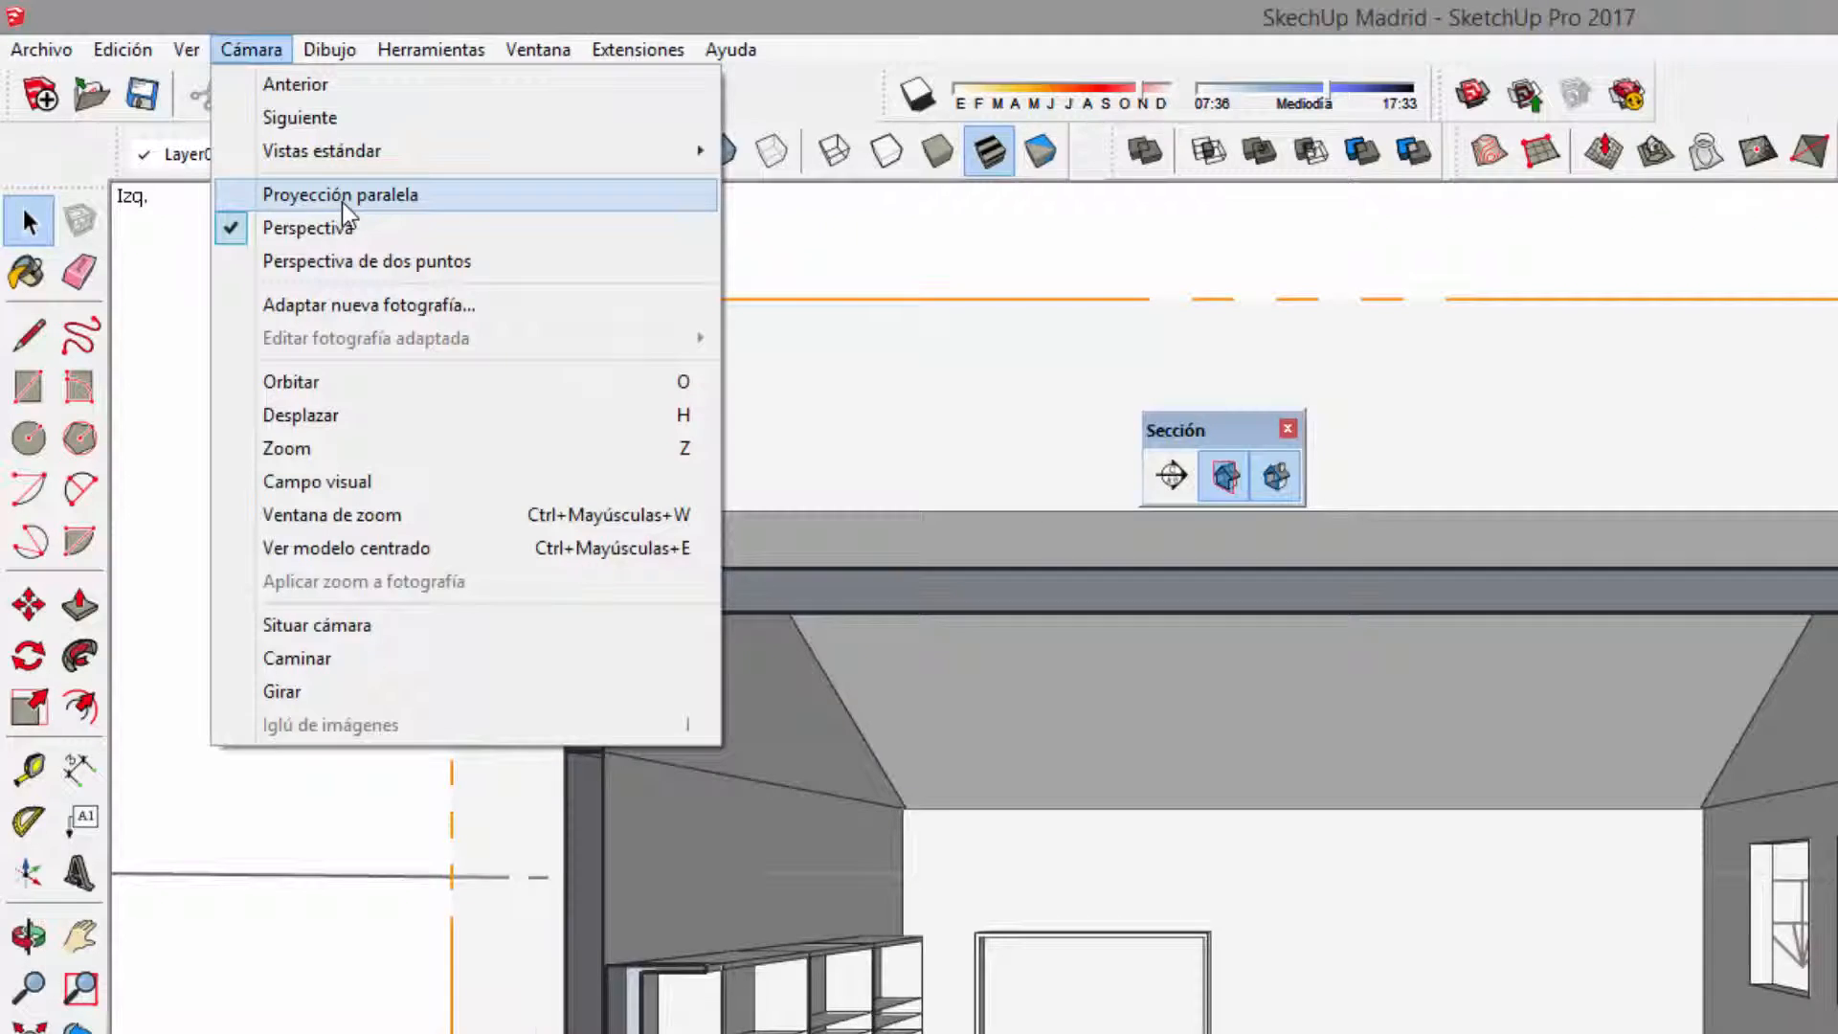
pyautogui.click(342, 199)
pyautogui.scroll(3, 1201, 945)
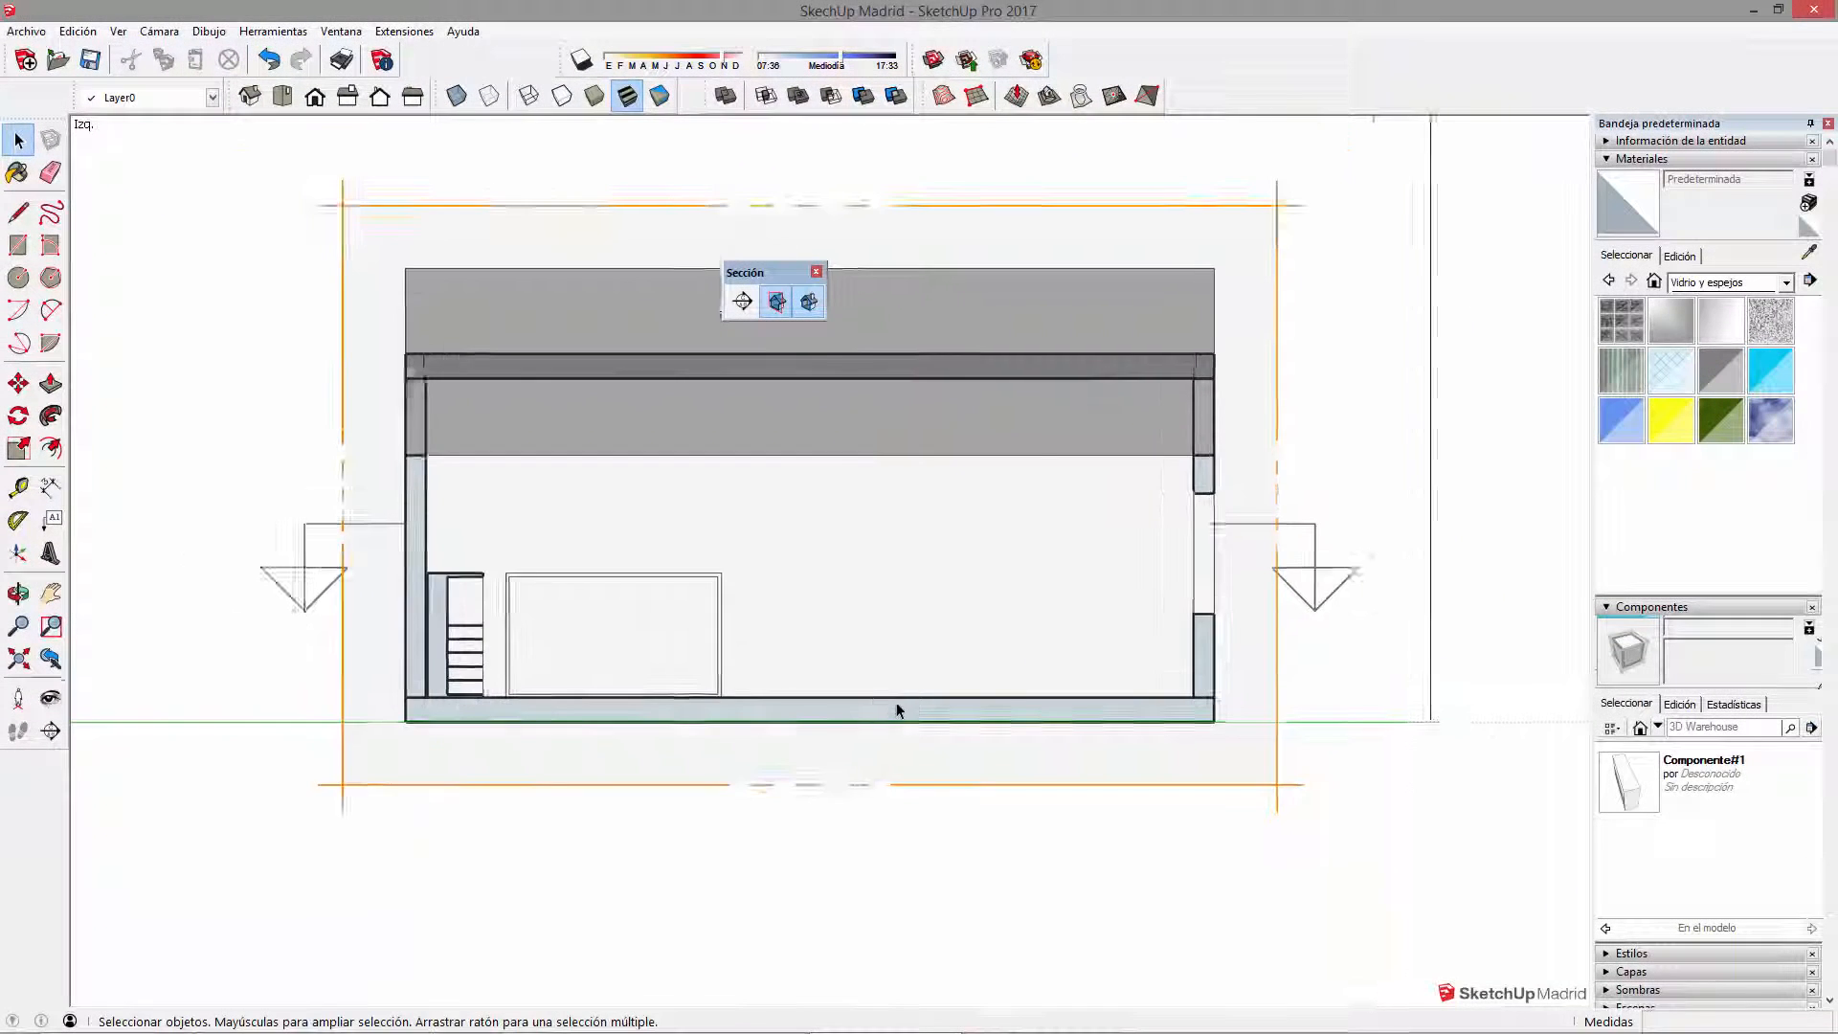
pyautogui.keyDown('shift'); pyautogui.moveTo(291, 221); pyautogui.dragTo(286, 263); pyautogui.keyUp('shift')
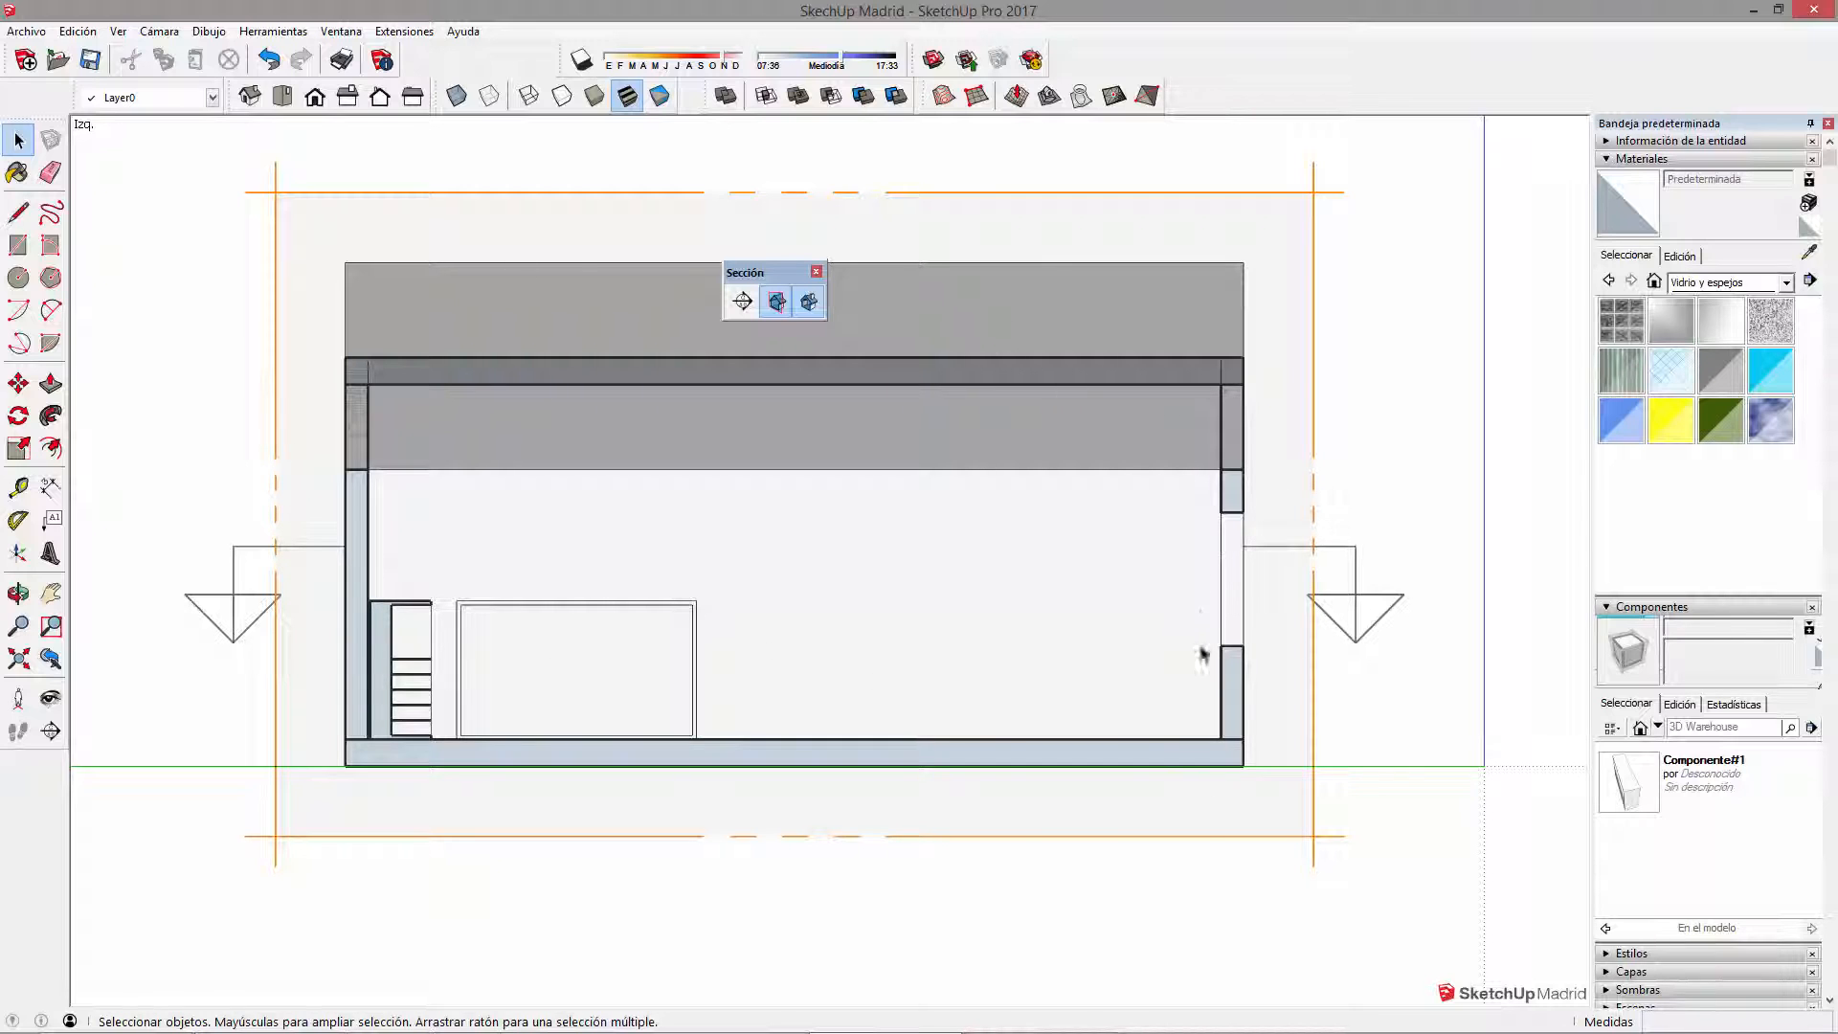
# Step: Orbit around the cut building, realign the view with the vertical section plane and fit the model in view
pyautogui.moveTo(1111, 613); pyautogui.dragTo(1245, 590, button='middle')
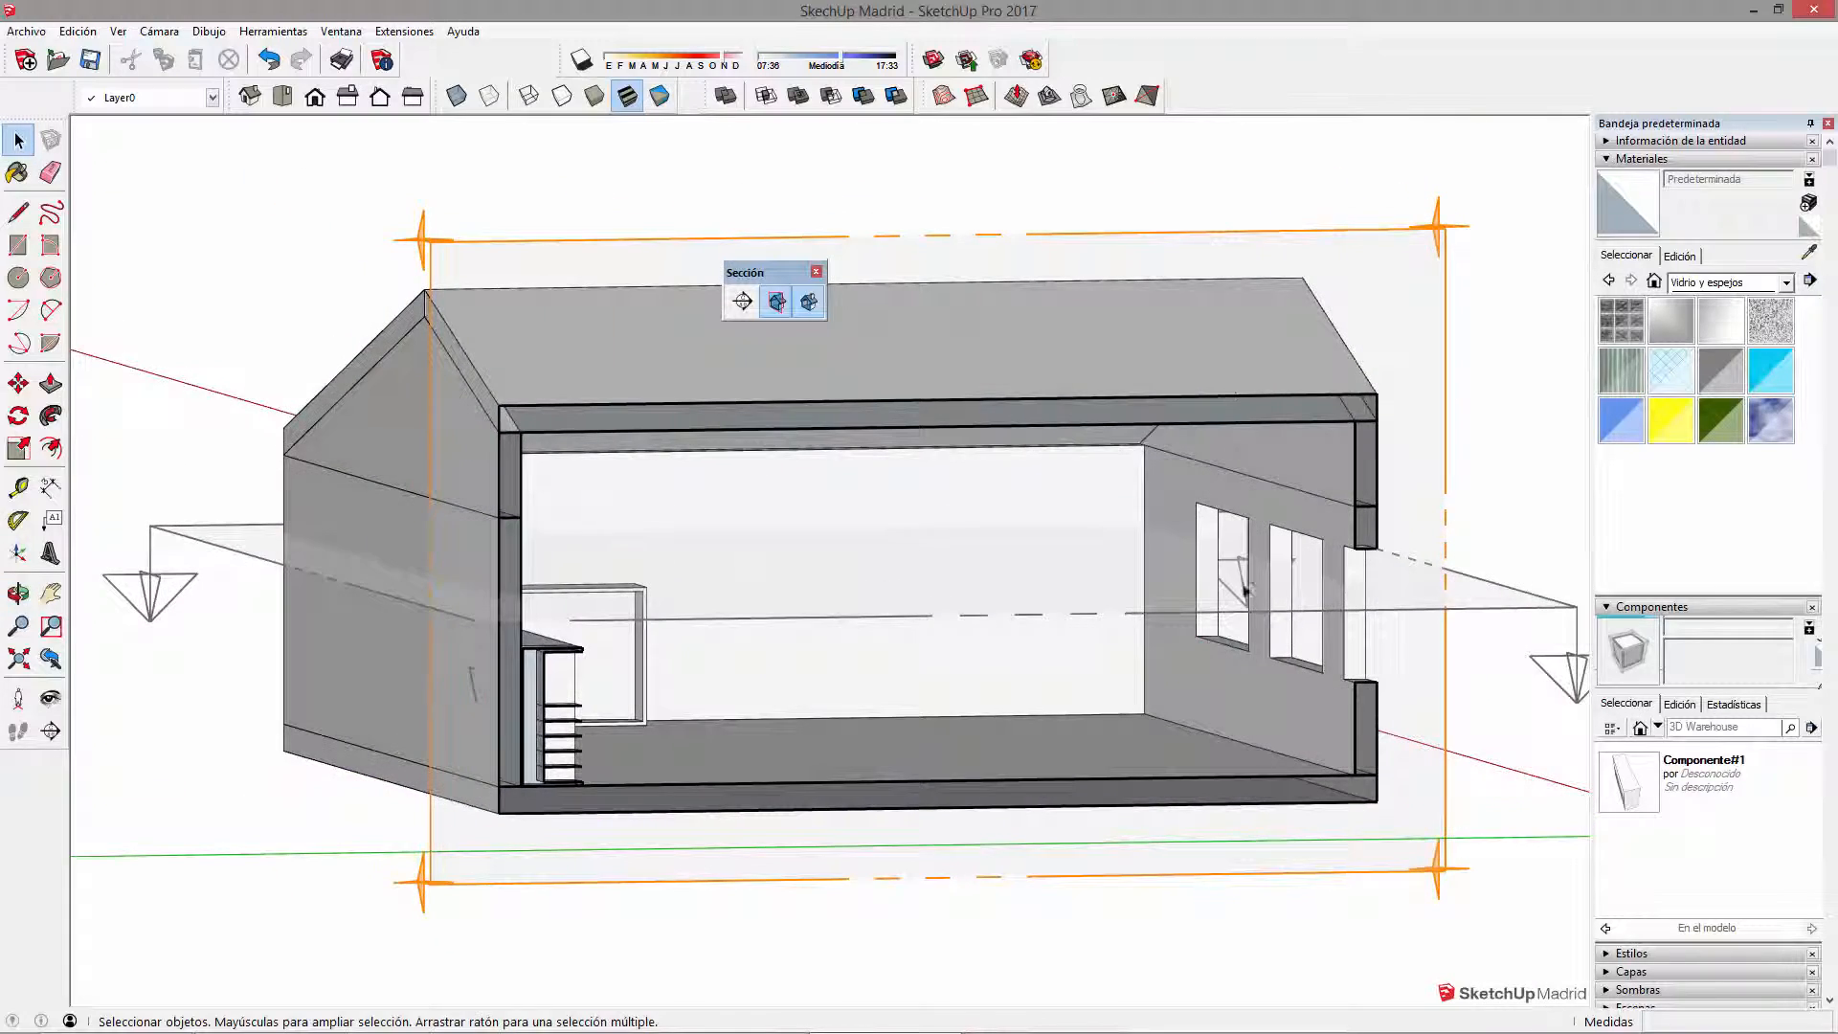
pyautogui.moveTo(934, 620); pyautogui.dragTo(616, 546, button='middle')
pyautogui.moveTo(781, 627); pyautogui.dragTo(1129, 657, button='middle')
pyautogui.moveTo(939, 661); pyautogui.dragTo(1133, 559, button='middle')
pyautogui.click(1192, 330)
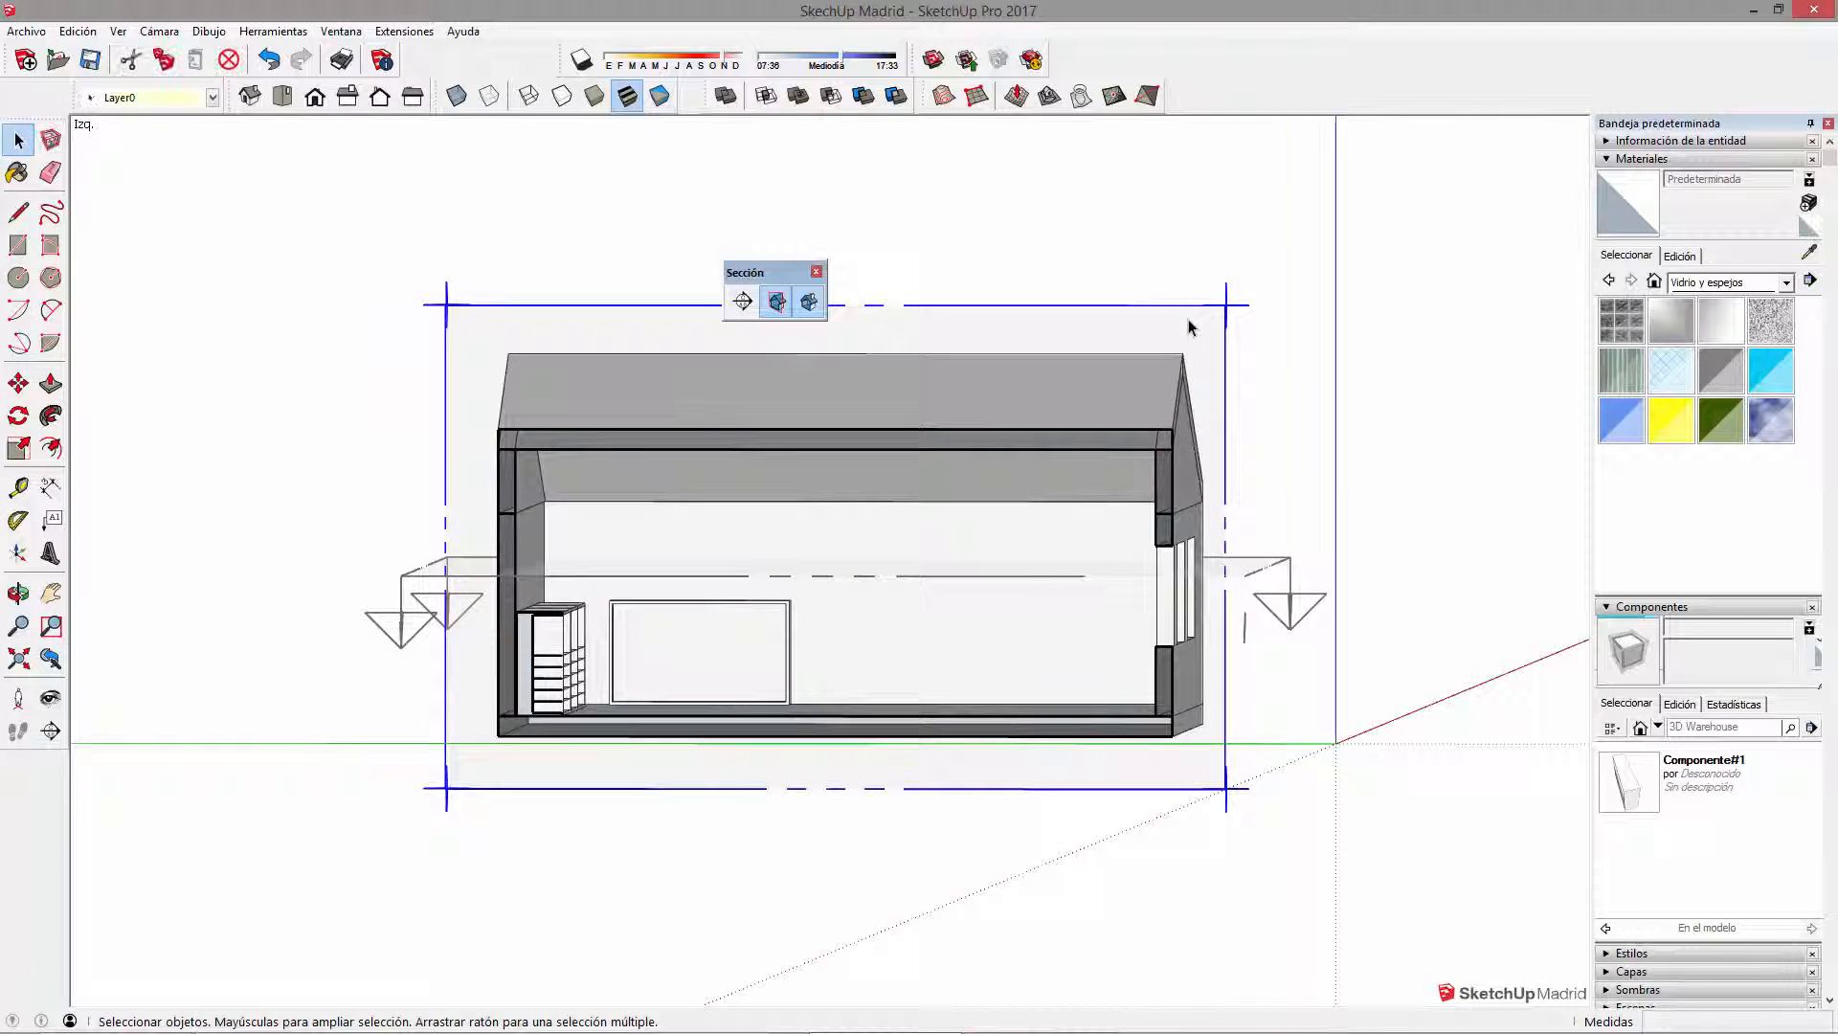
pyautogui.rightClick(1133, 330)
pyautogui.click(1192, 452)
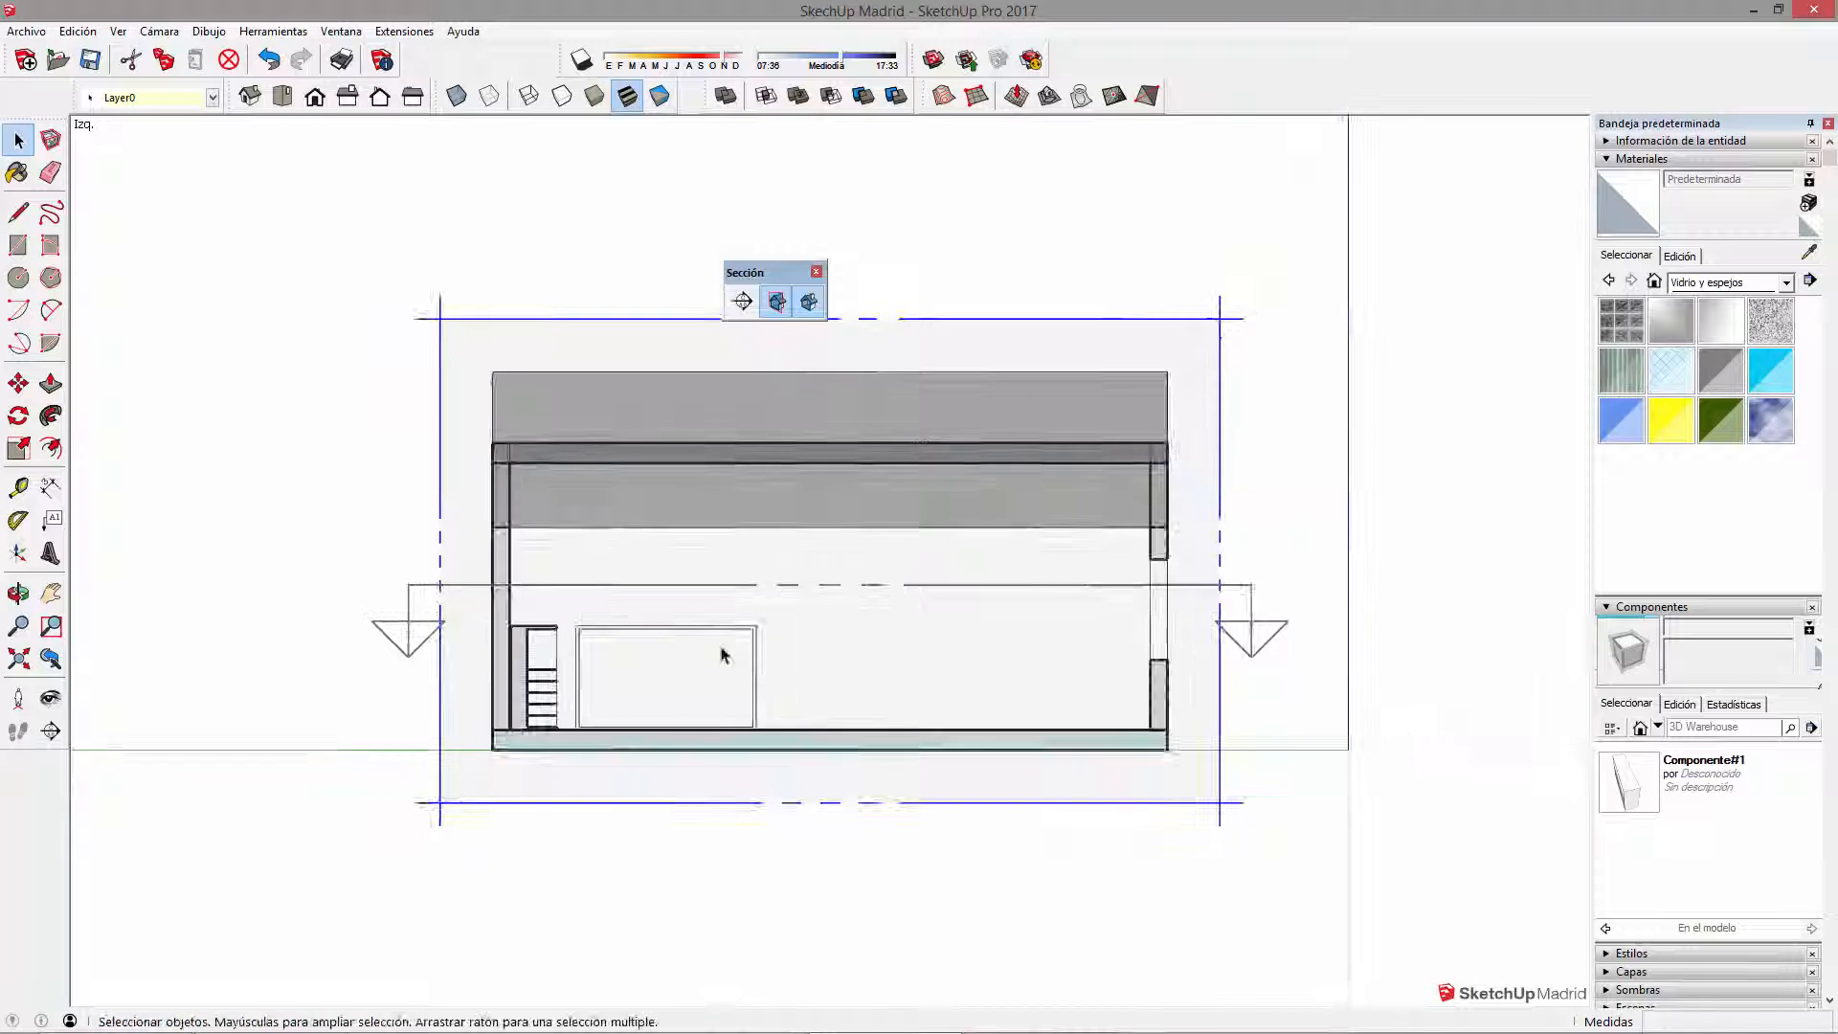
pyautogui.hotkey('shift', 'z')
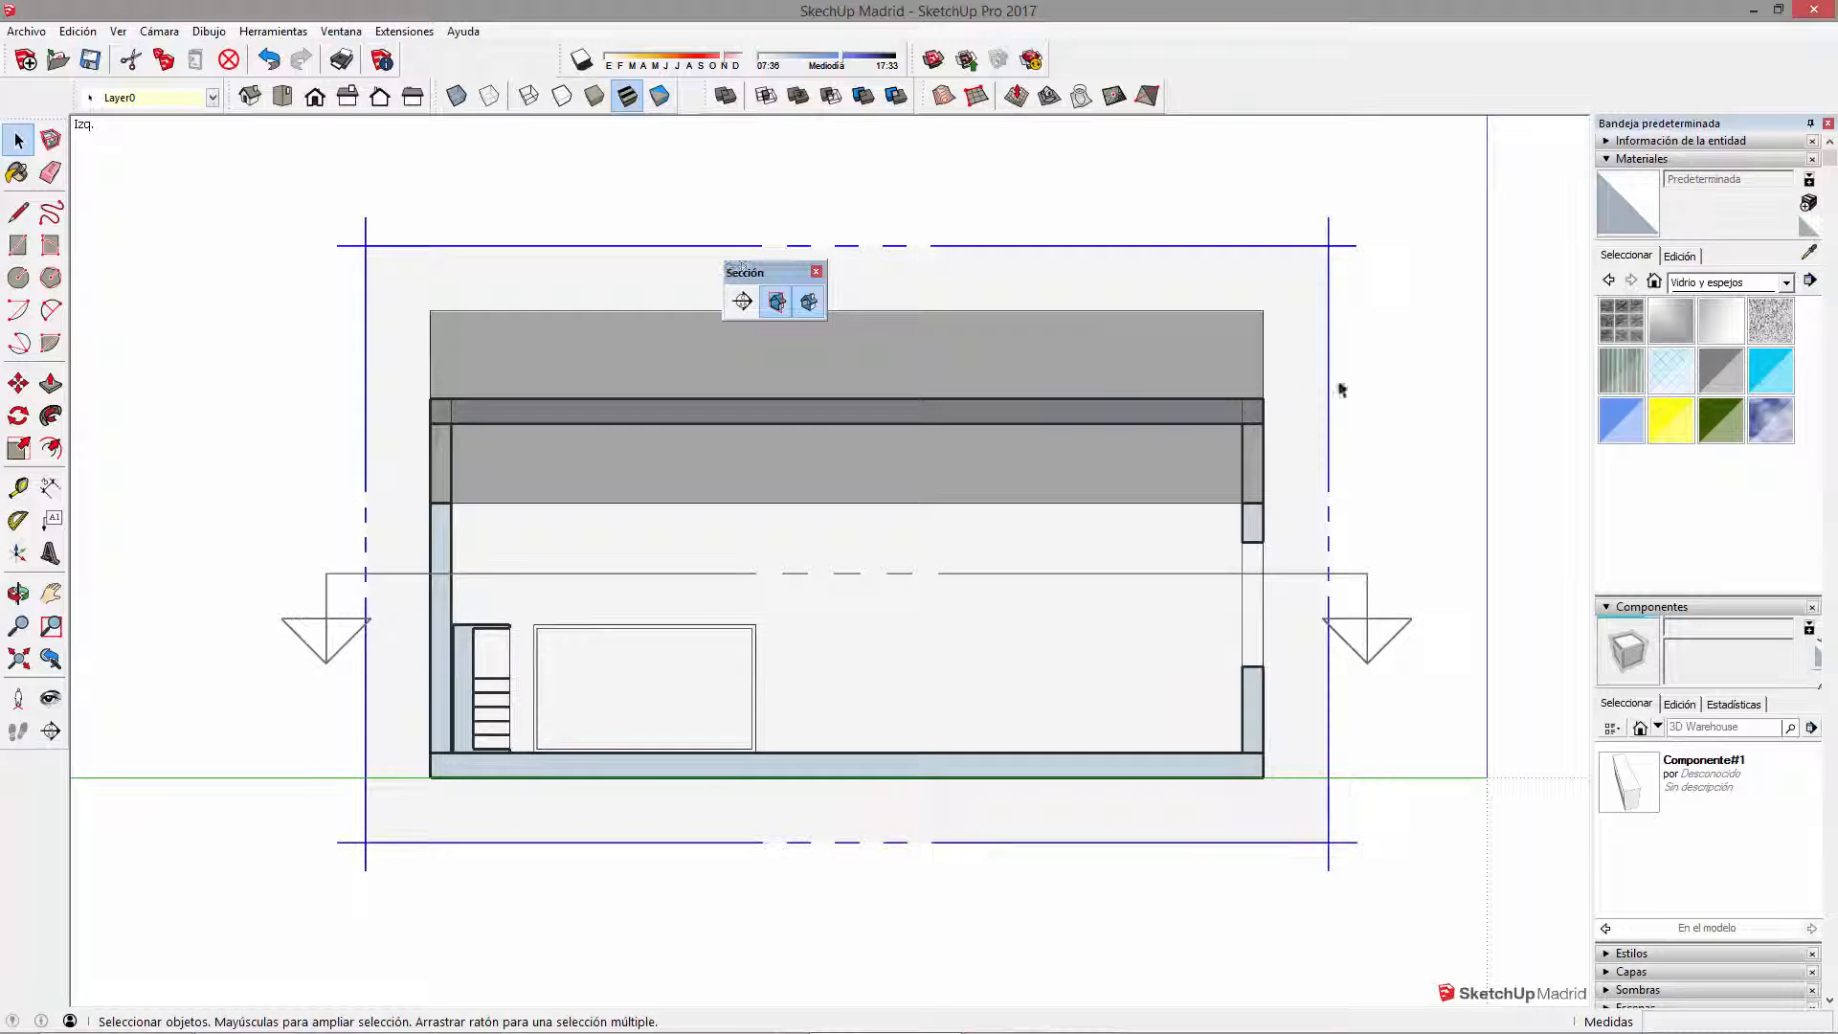
# Step: Switch the camera to perspective and back to parallel projection to compare the section view
pyautogui.click(159, 30)
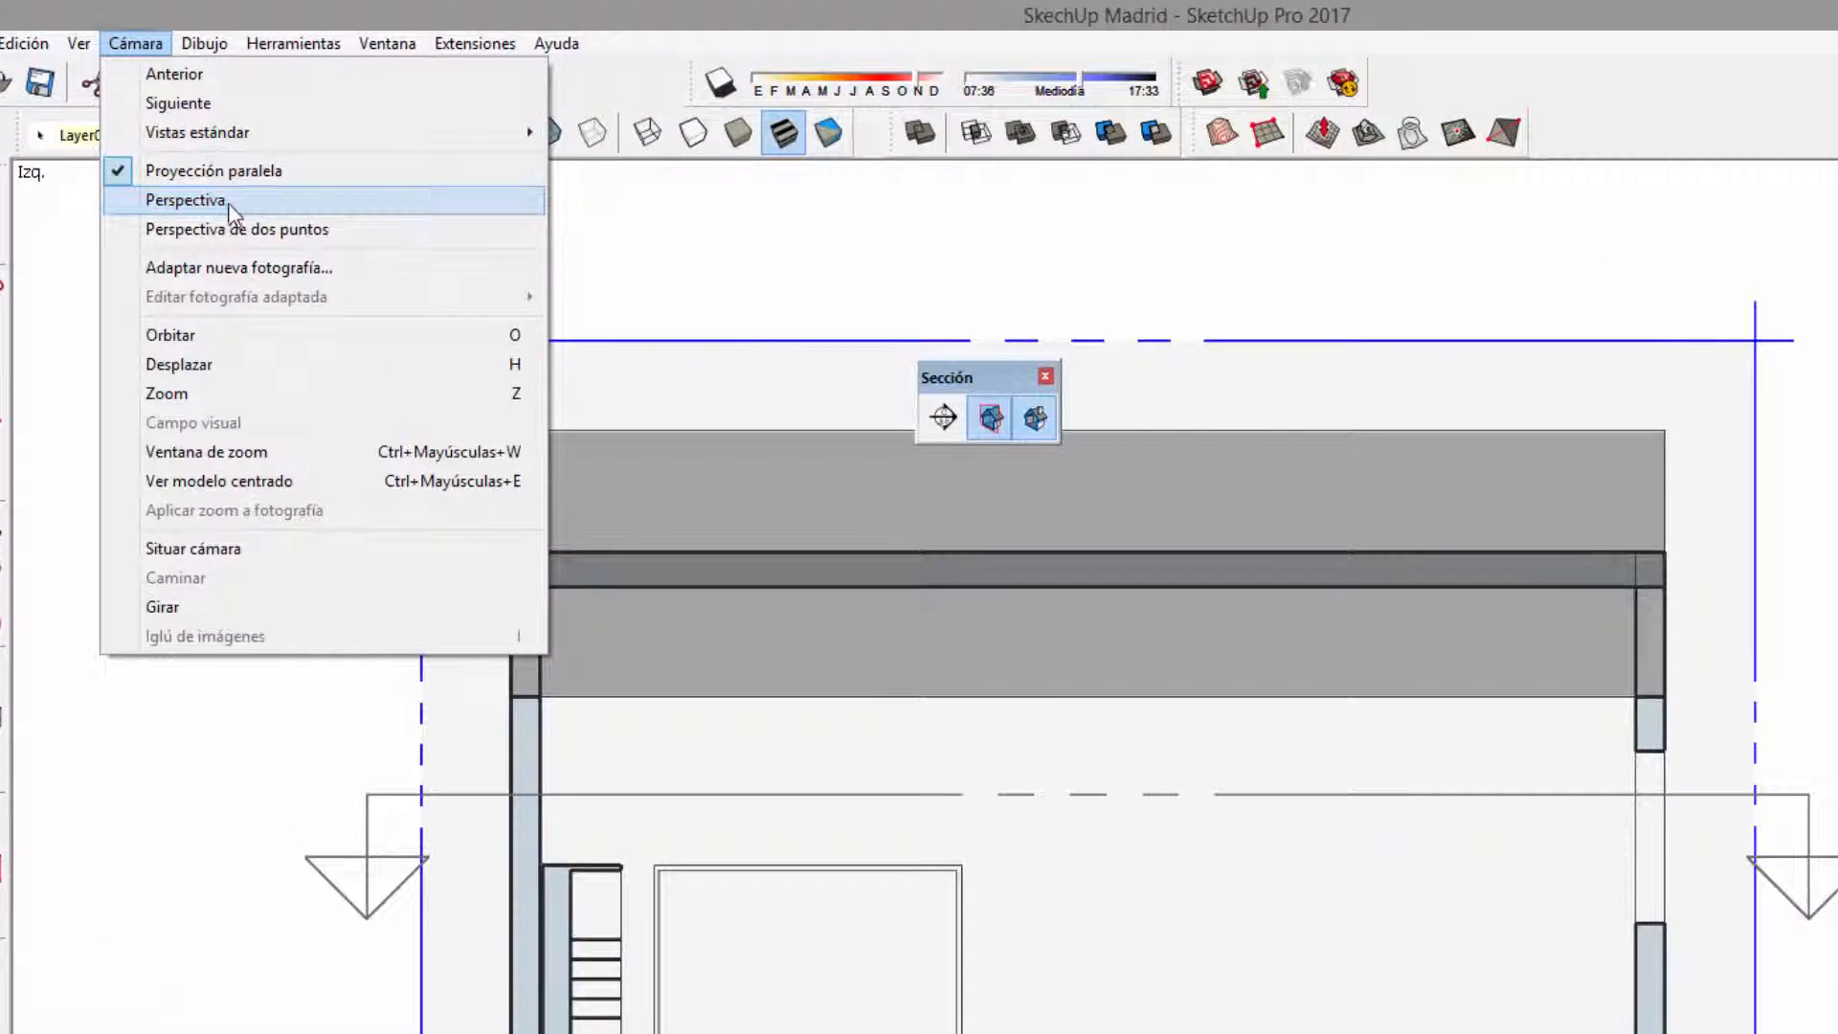
pyautogui.click(240, 201)
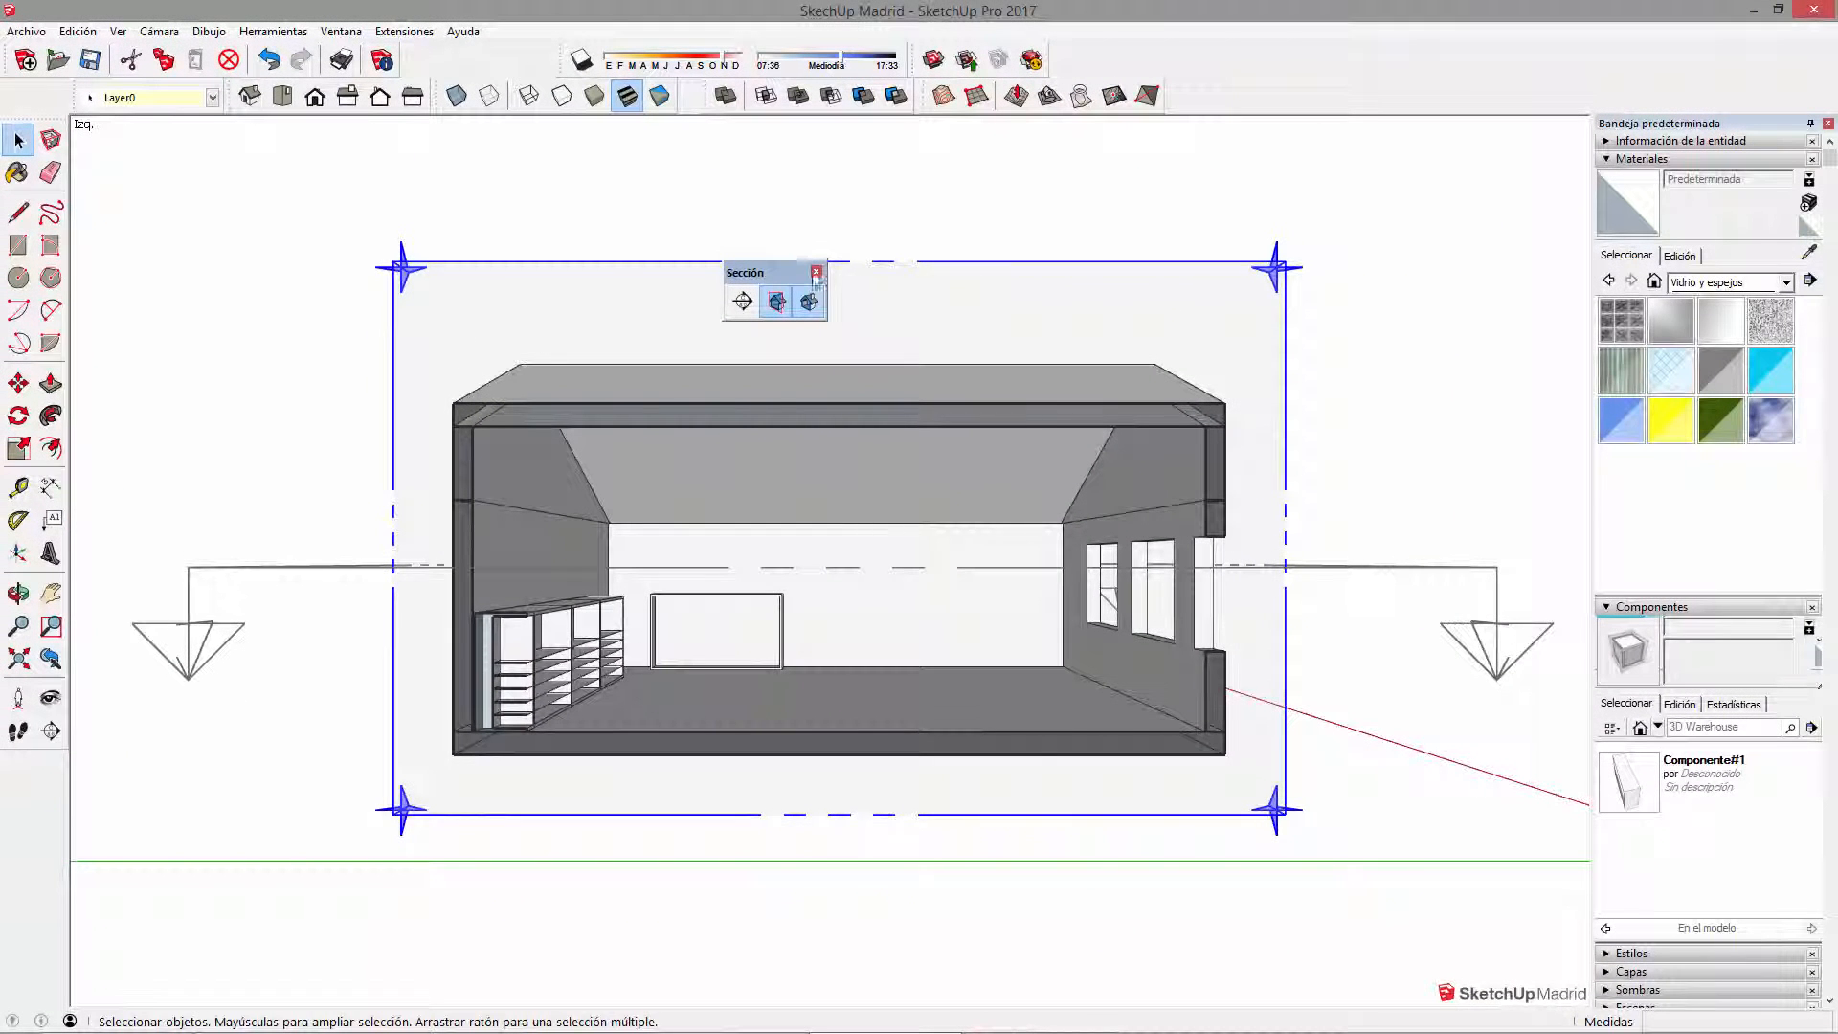
pyautogui.click(159, 31)
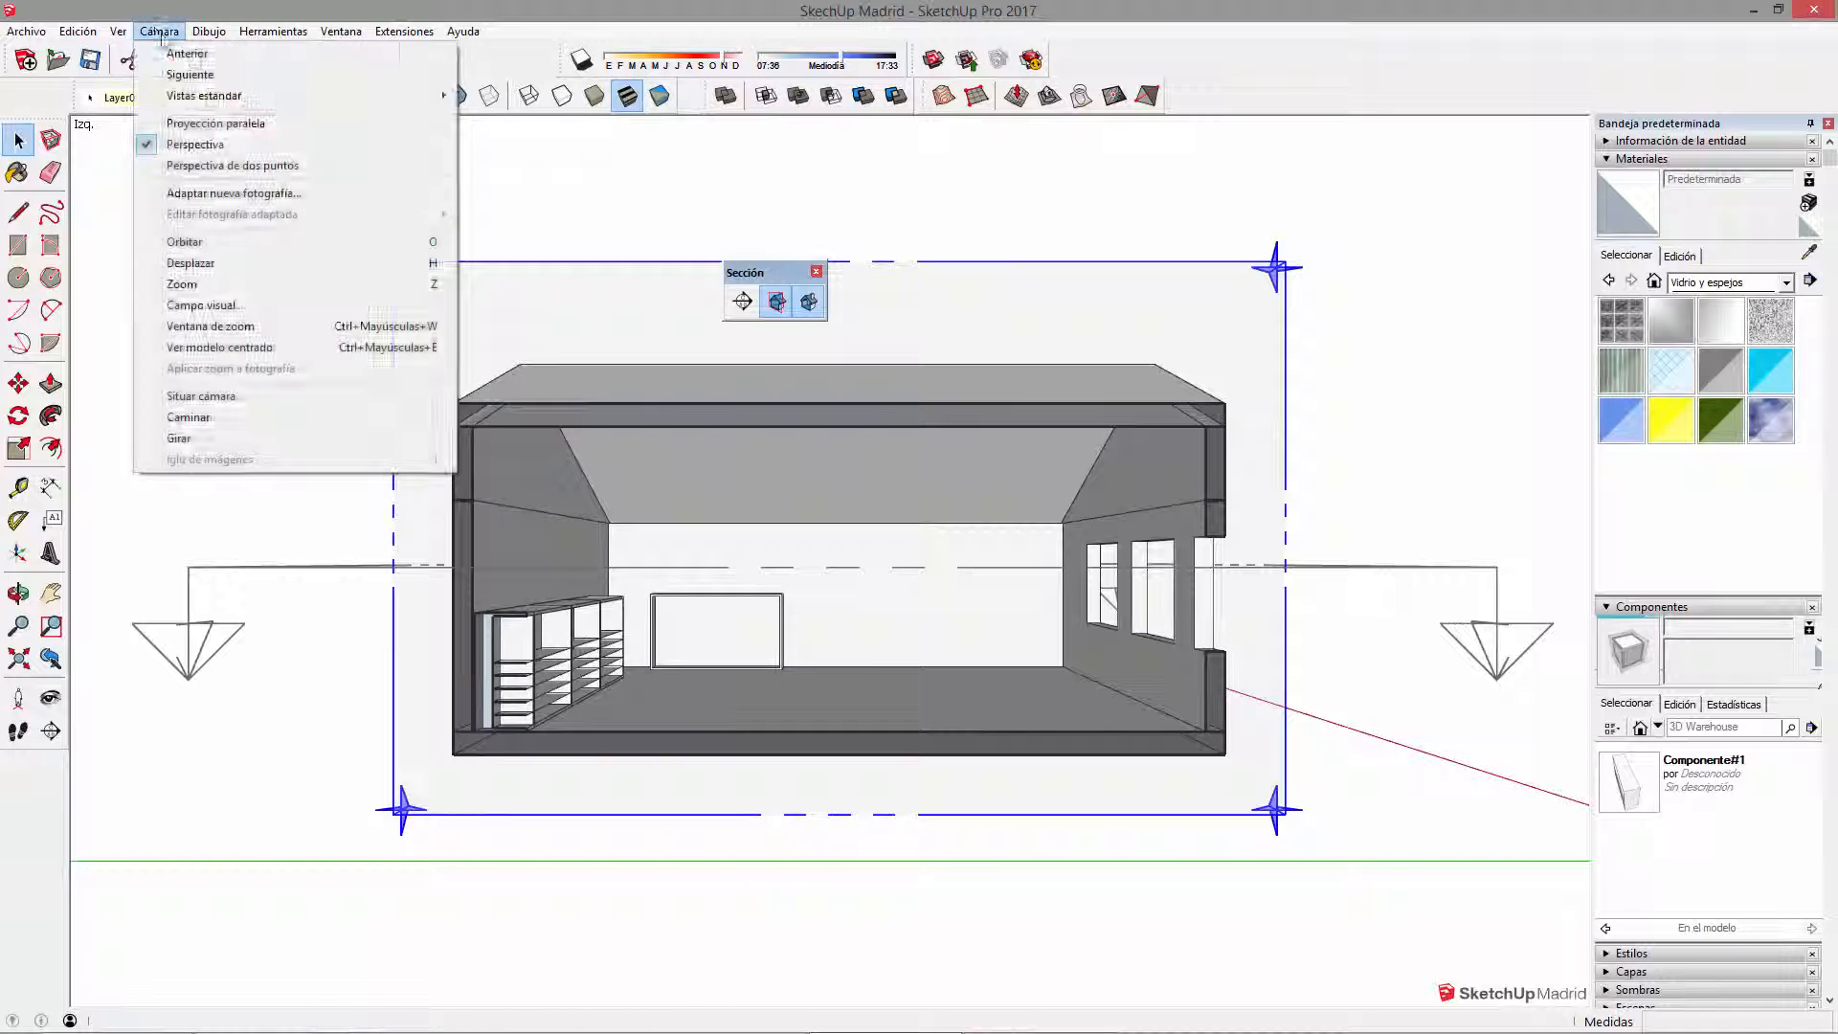
pyautogui.click(248, 123)
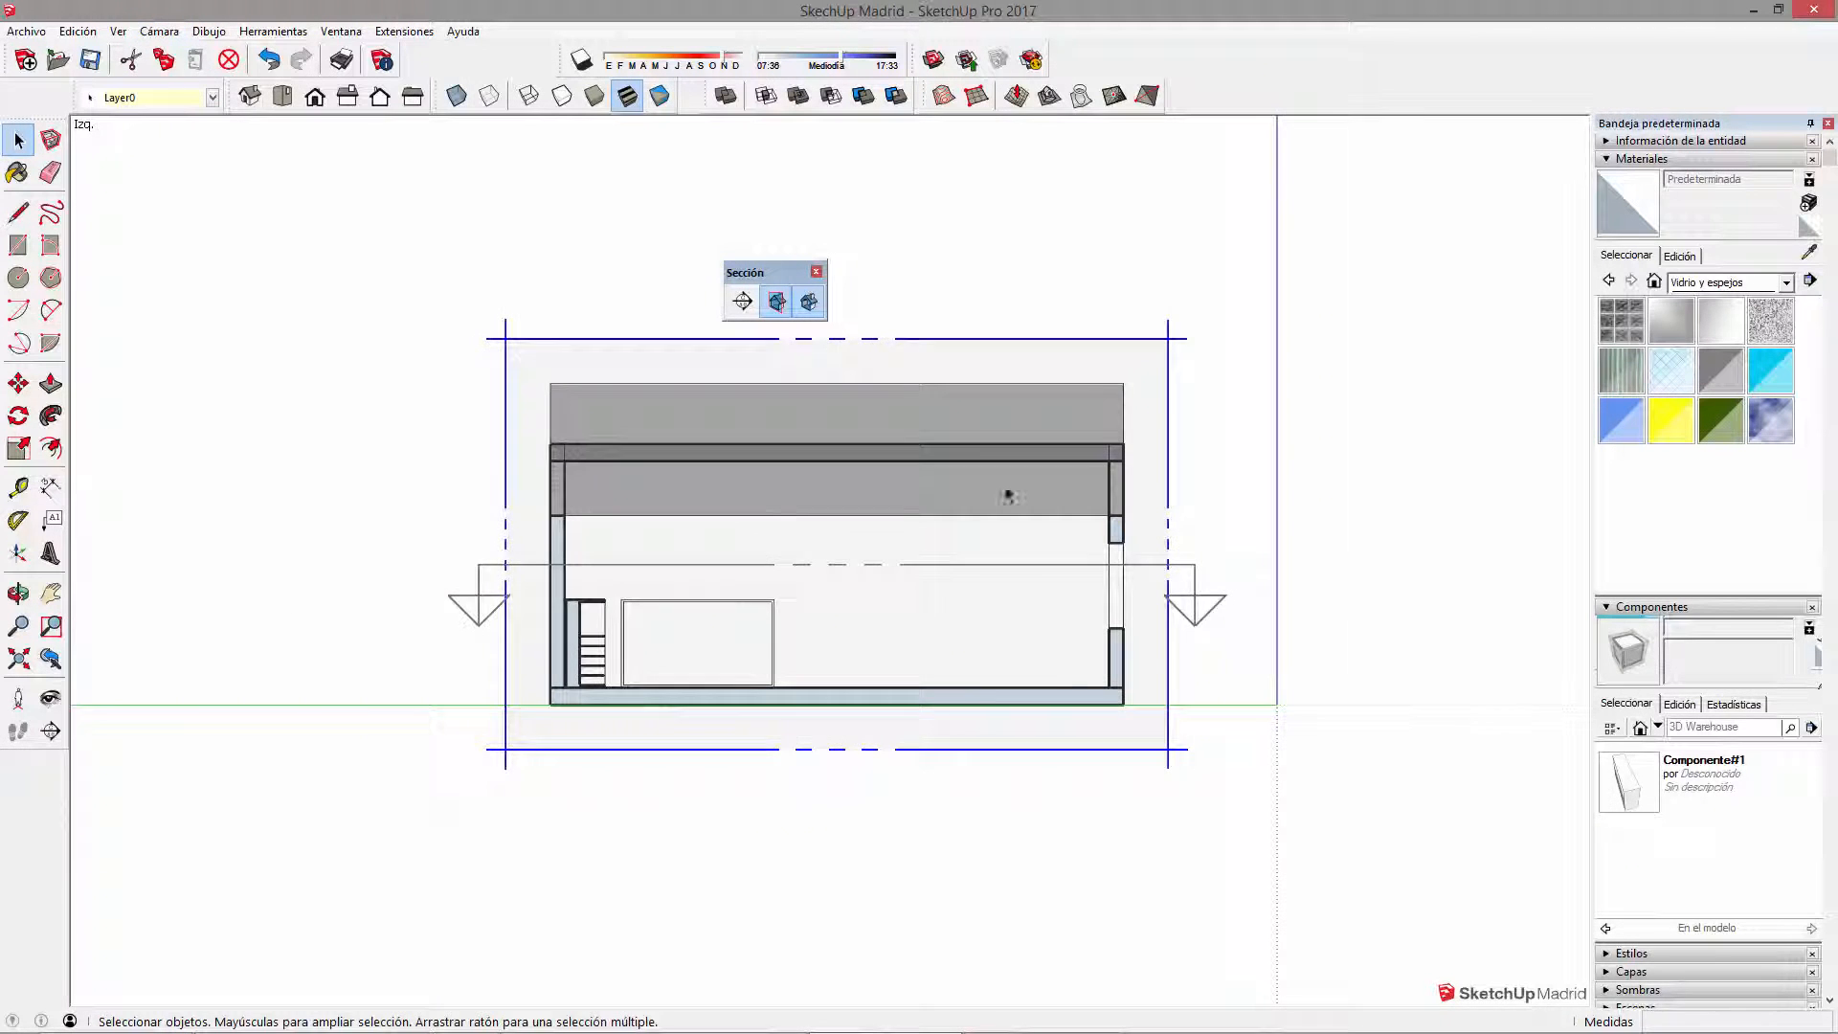
pyautogui.scroll(2, 956, 682)
pyautogui.scroll(1, 950, 422)
pyautogui.keyDown('shift'); pyautogui.moveTo(948, 431); pyautogui.dragTo(952, 499, button='middle'); pyautogui.keyUp('shift')
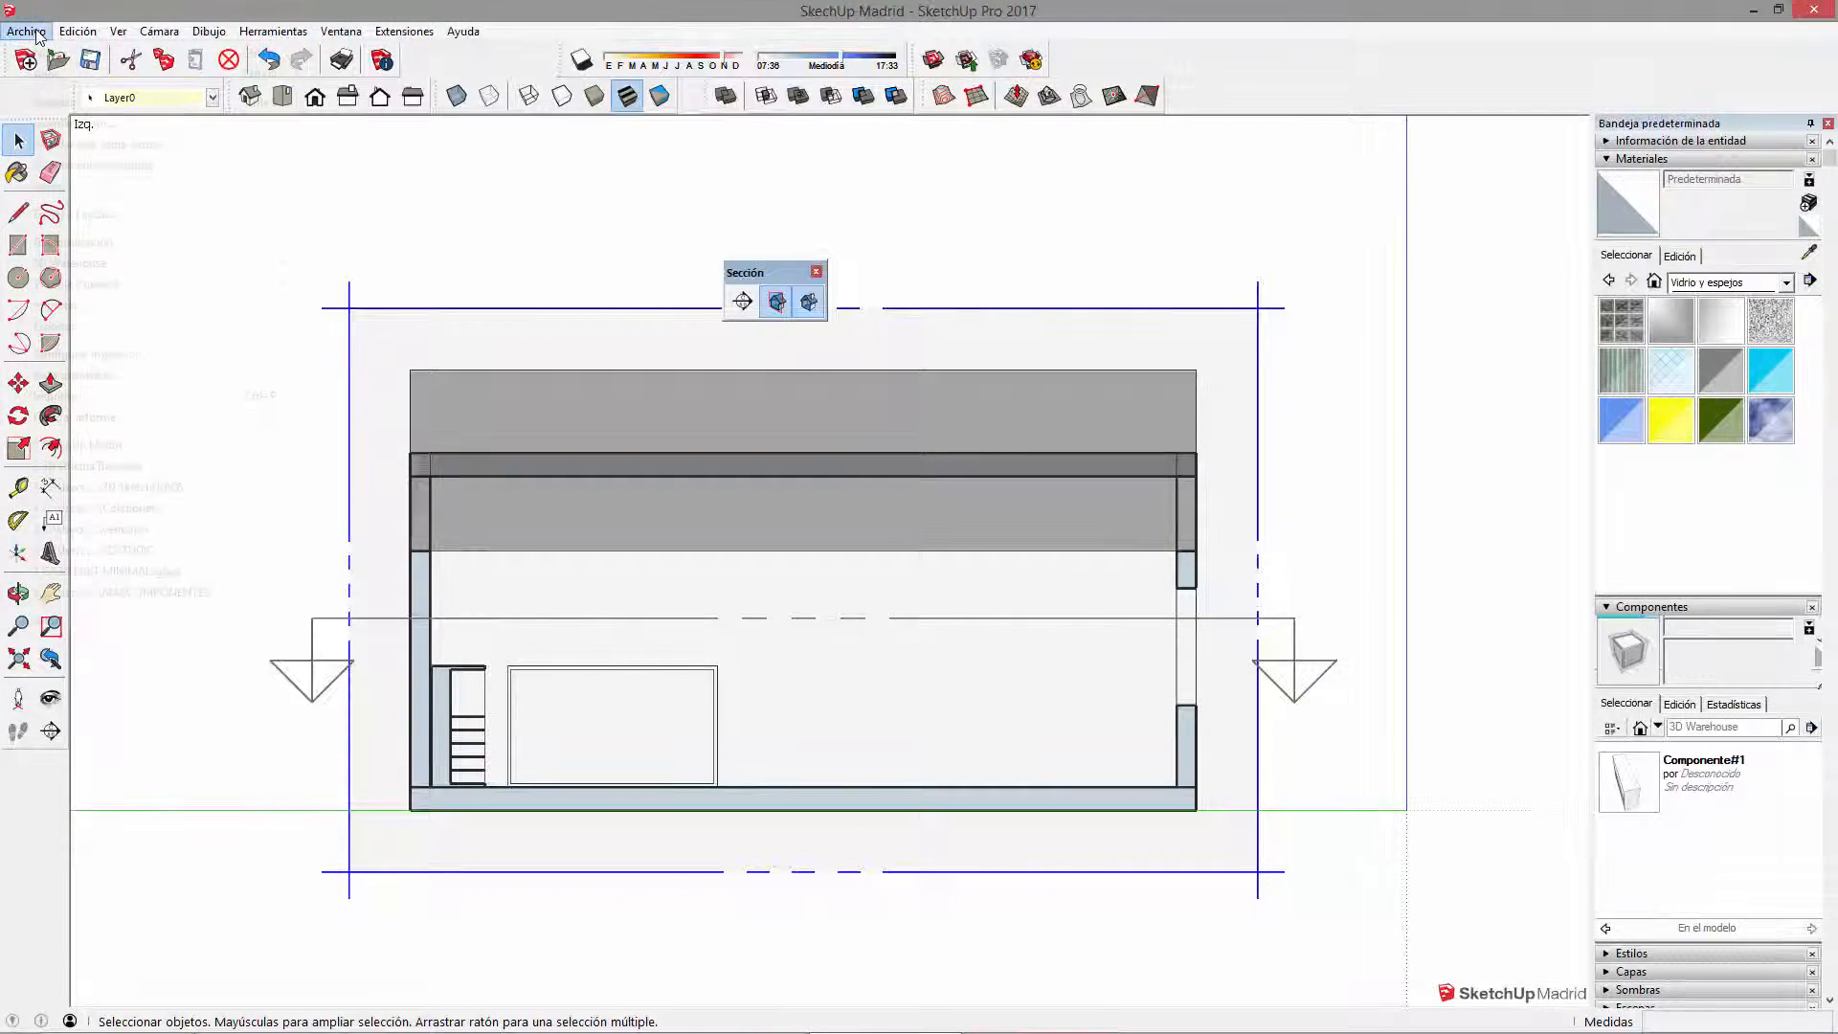
# Step: Start a 2D graphic export of the section view and choose the Escritorio folder as its destination
pyautogui.click(26, 31)
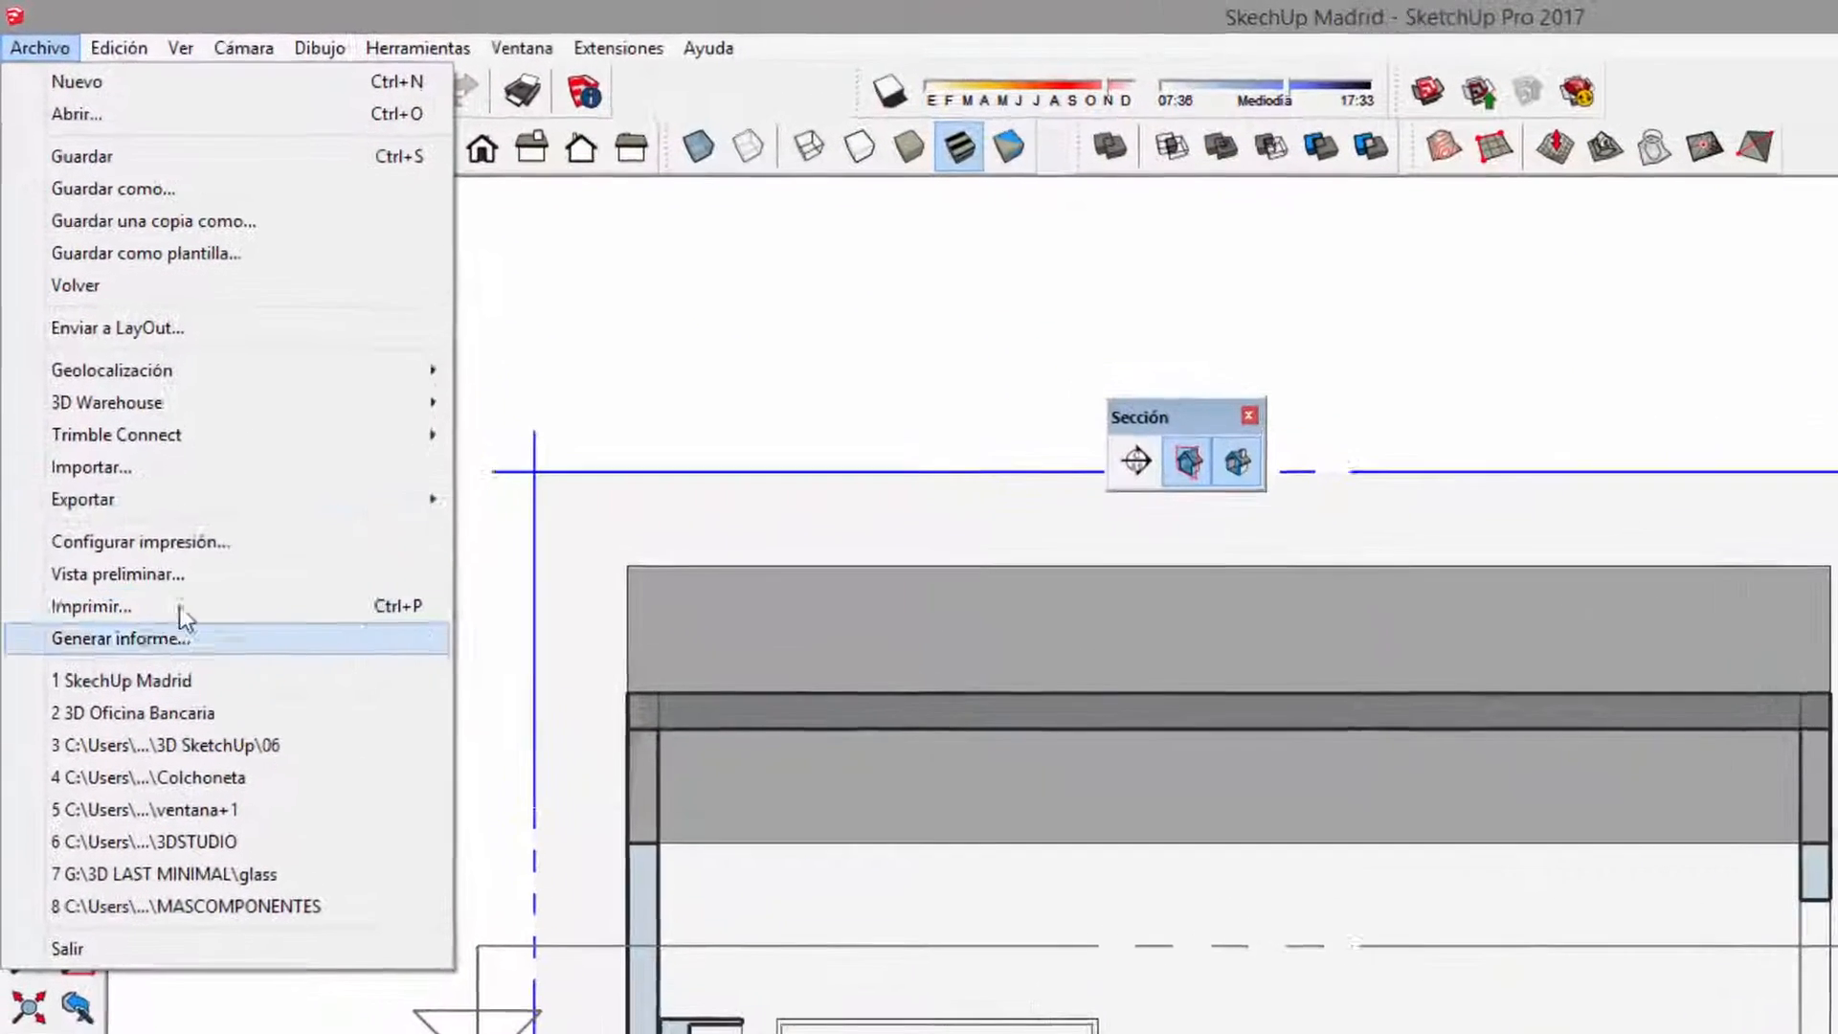
pyautogui.moveTo(225, 500)
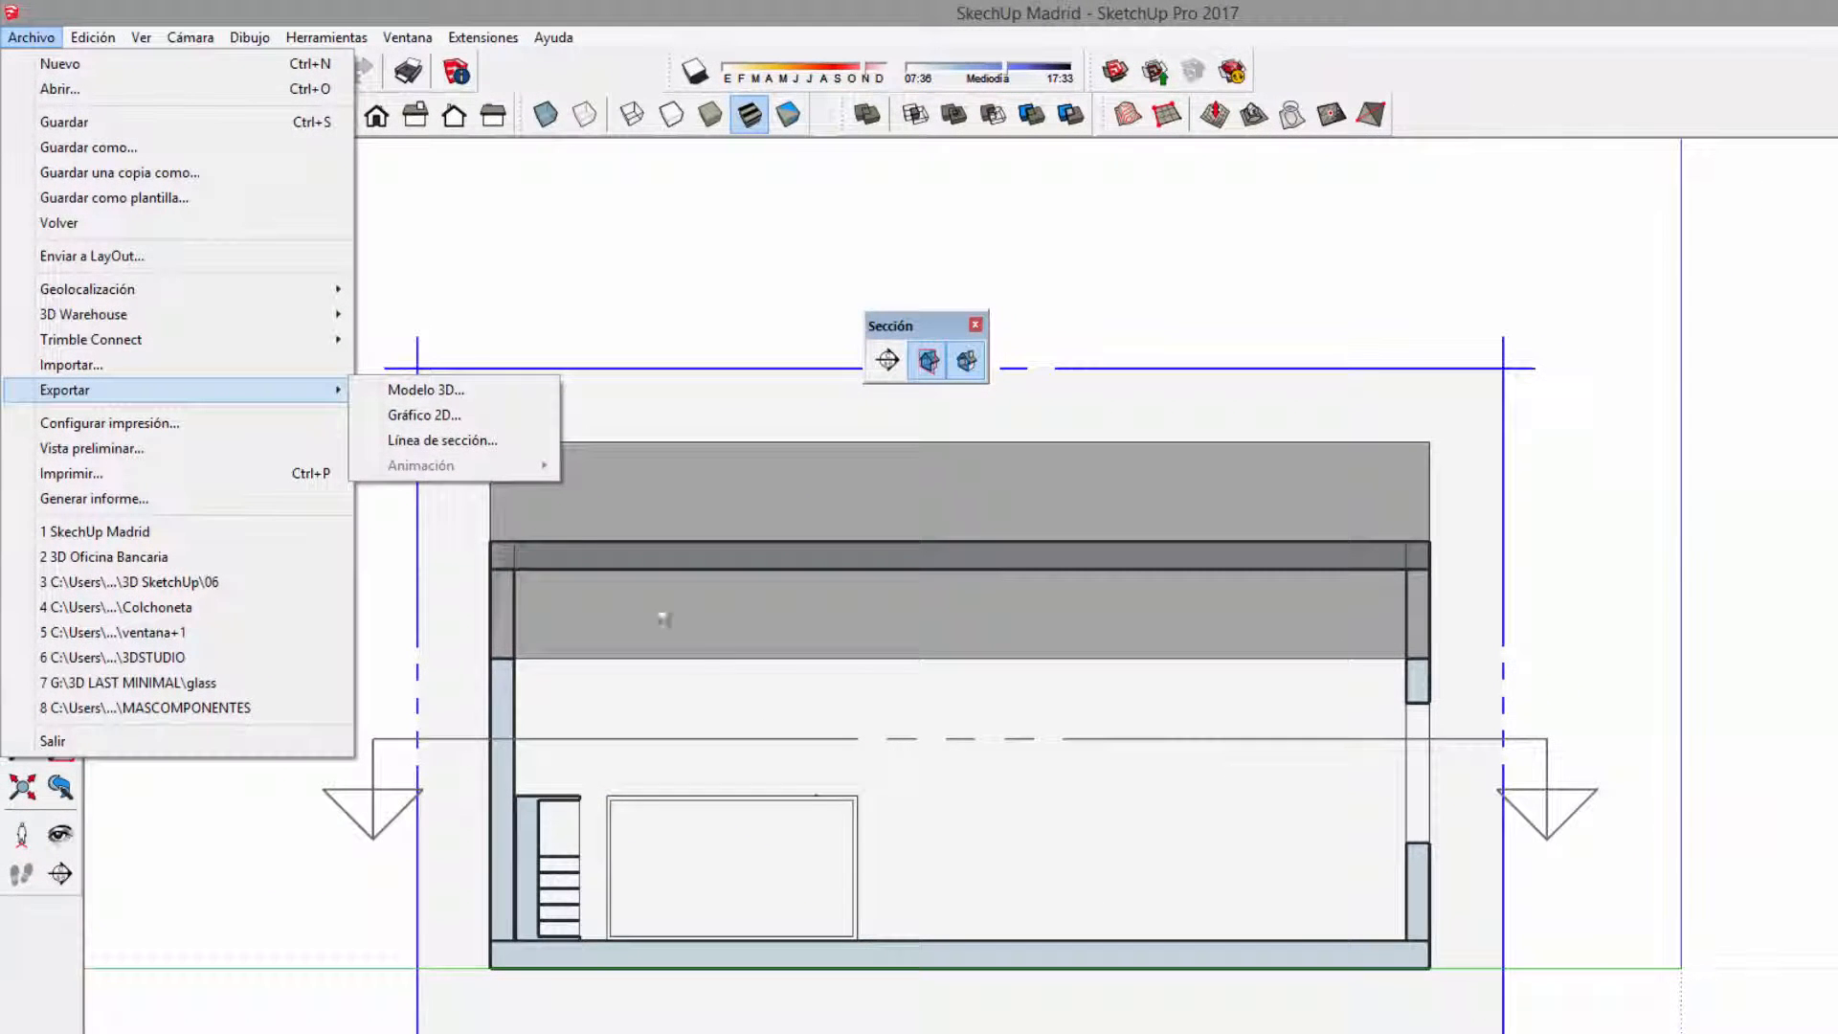
pyautogui.click(441, 417)
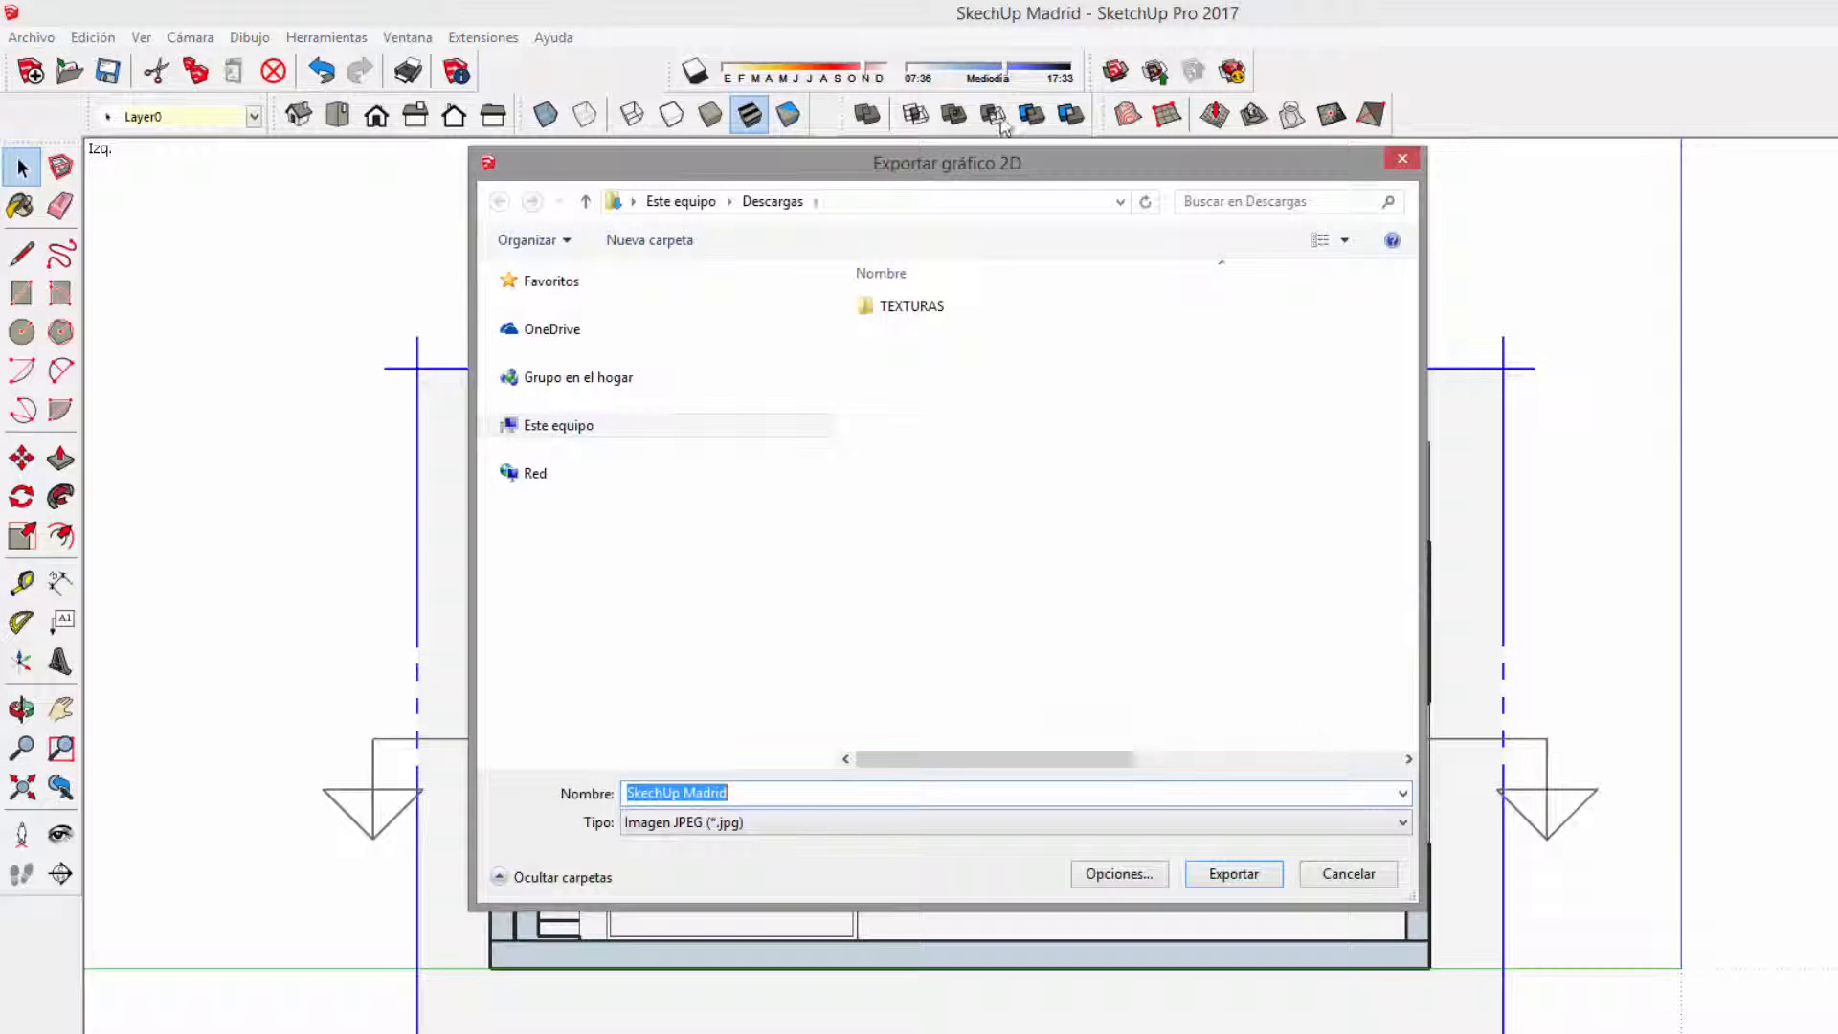
pyautogui.click(493, 426)
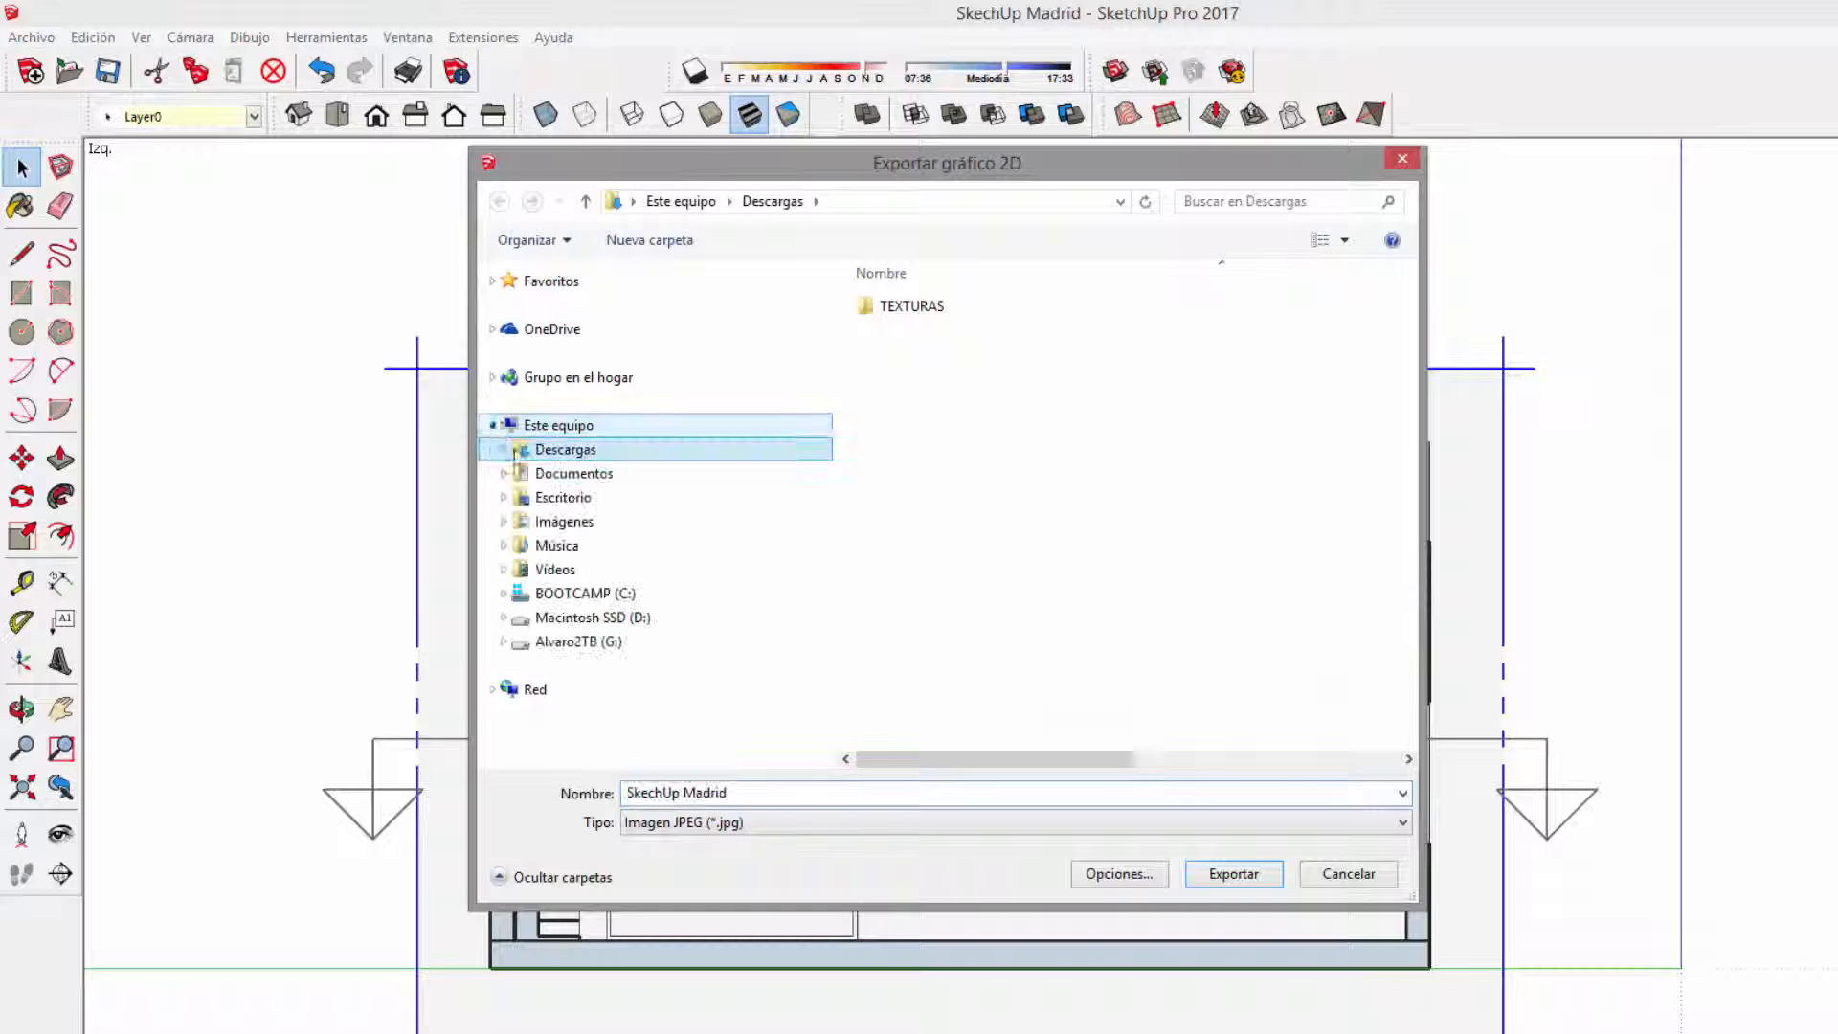
pyautogui.click(493, 426)
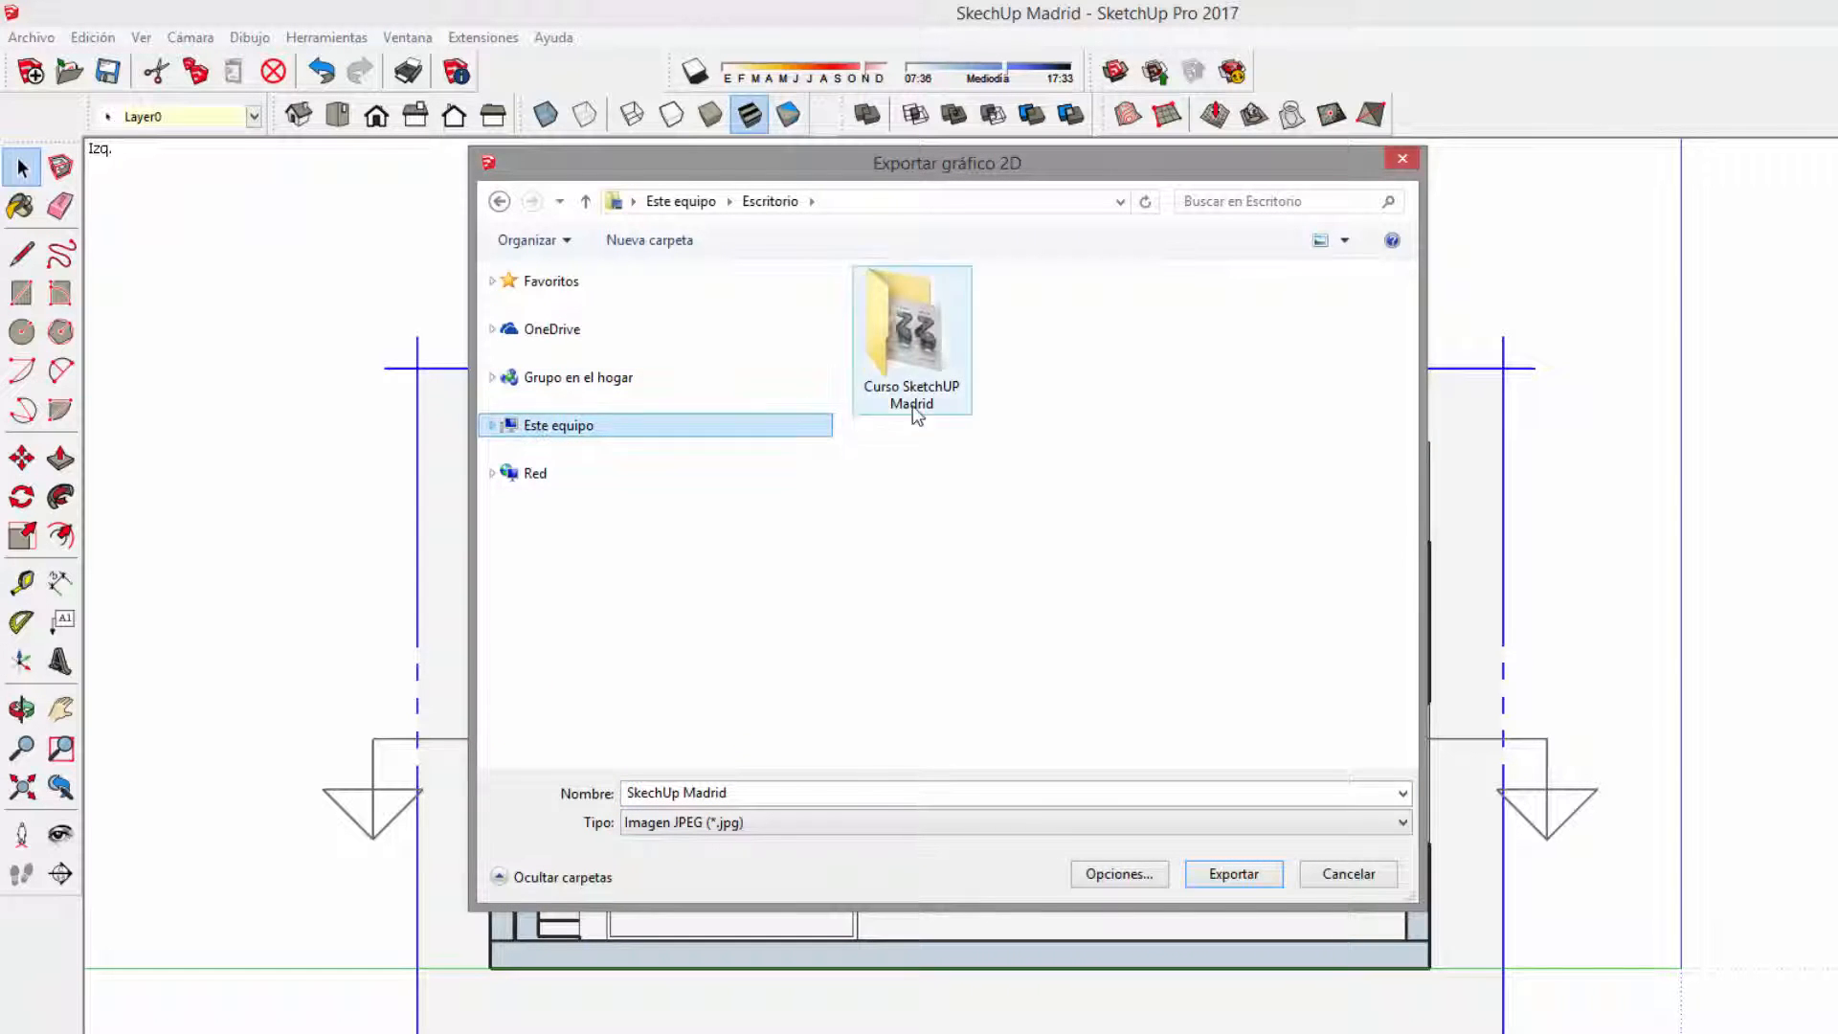
pyautogui.click(970, 588)
pyautogui.keyDown('ctrl'); pyautogui.scroll(-2, 969, 589); pyautogui.keyUp('ctrl')
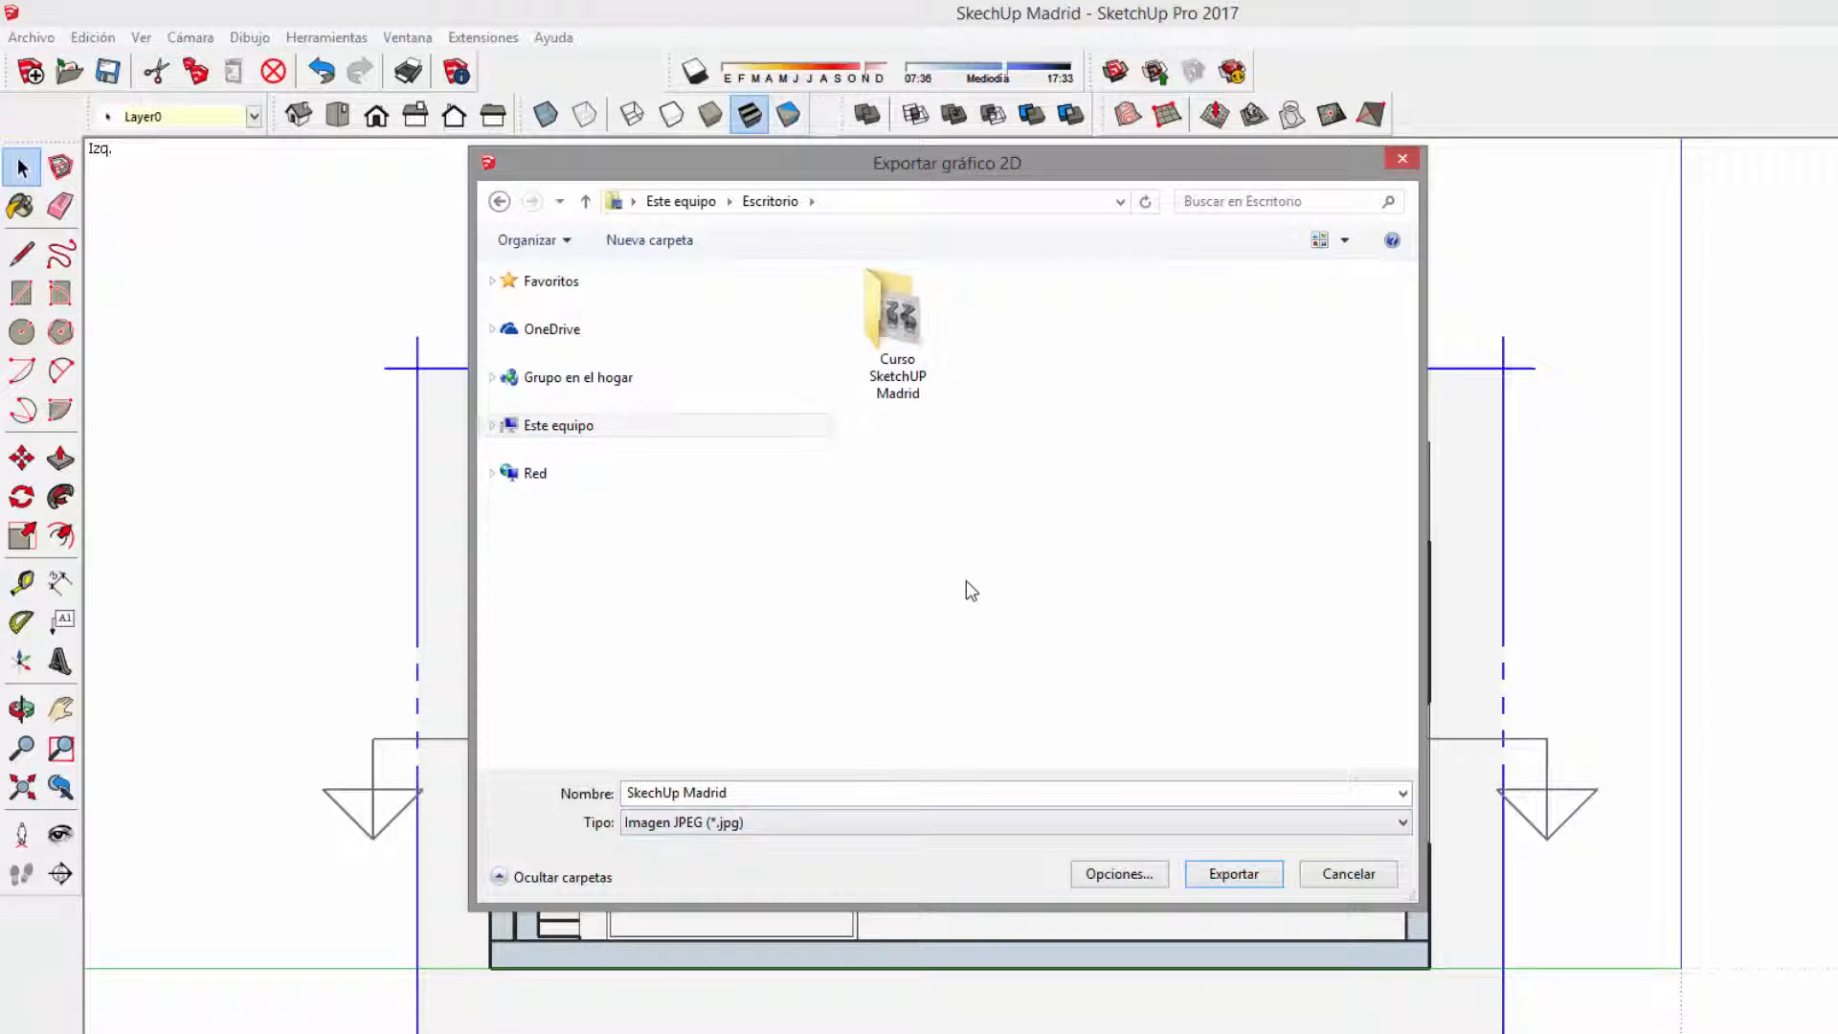
# Step: Set the export file type to AutoCAD DWG and choose AutoCAD 2004 as the version in its options
pyautogui.click(742, 823)
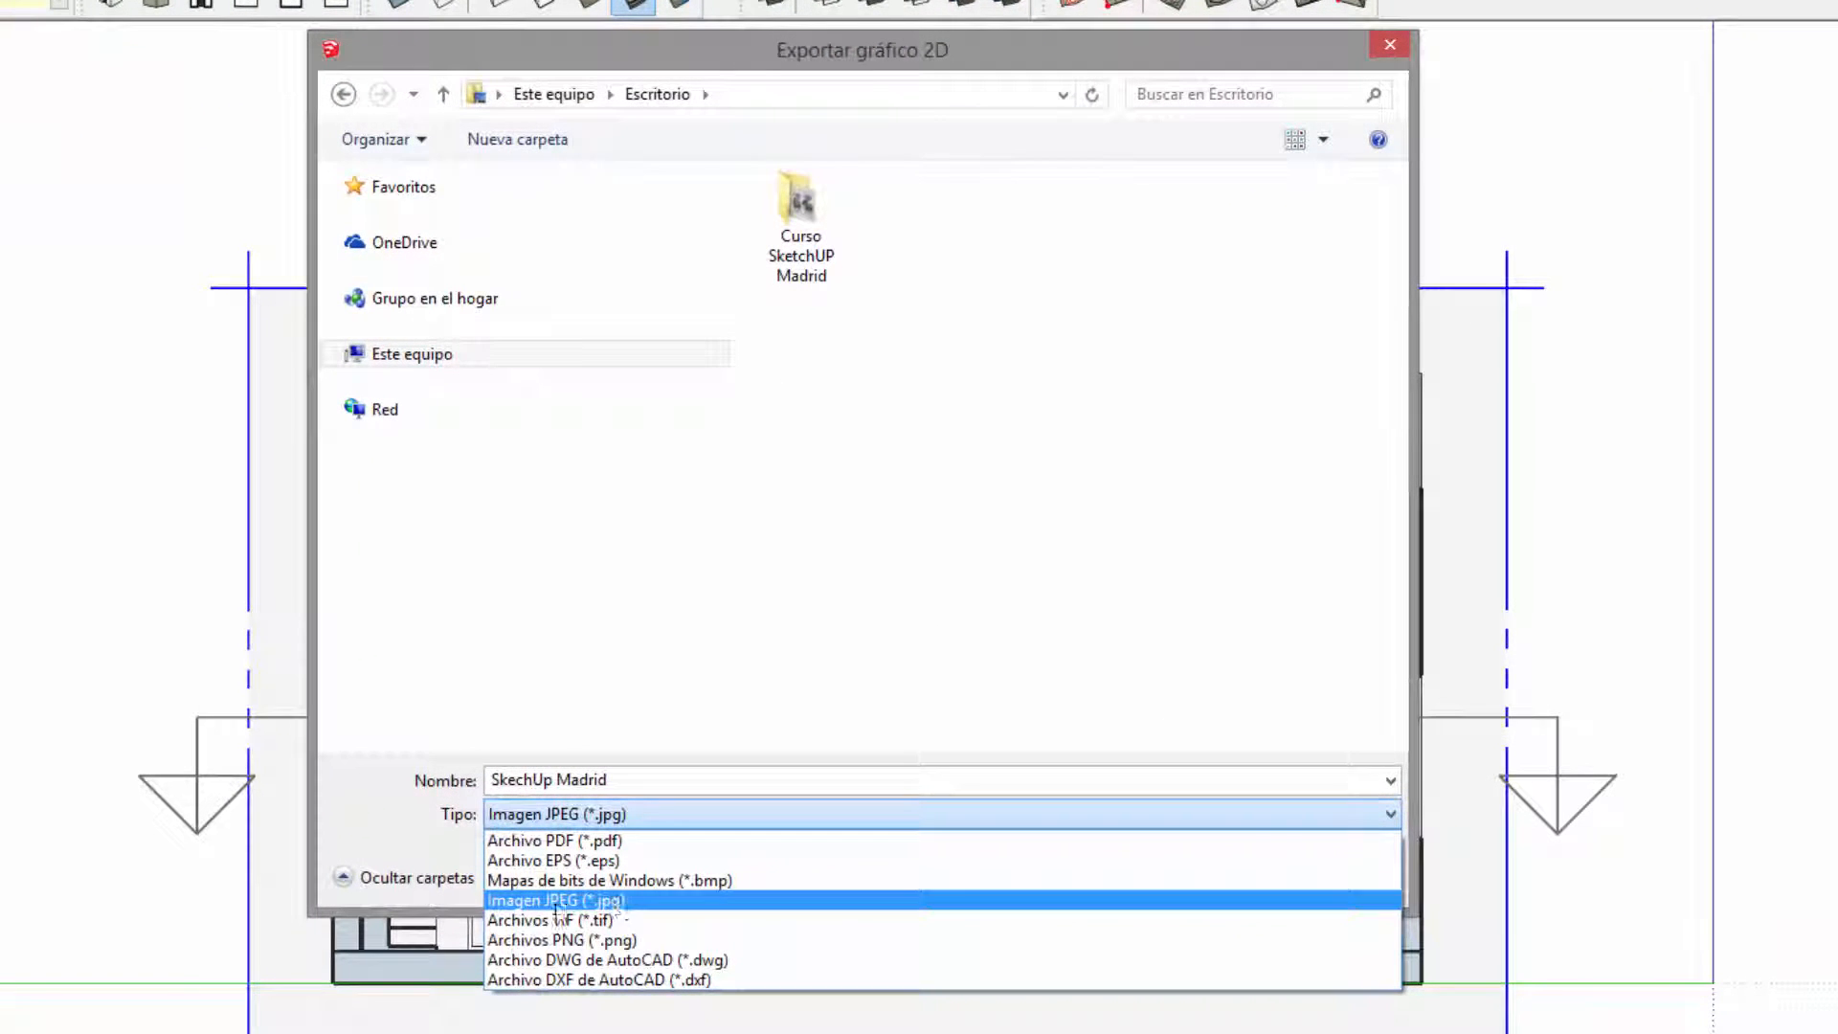
pyautogui.click(735, 960)
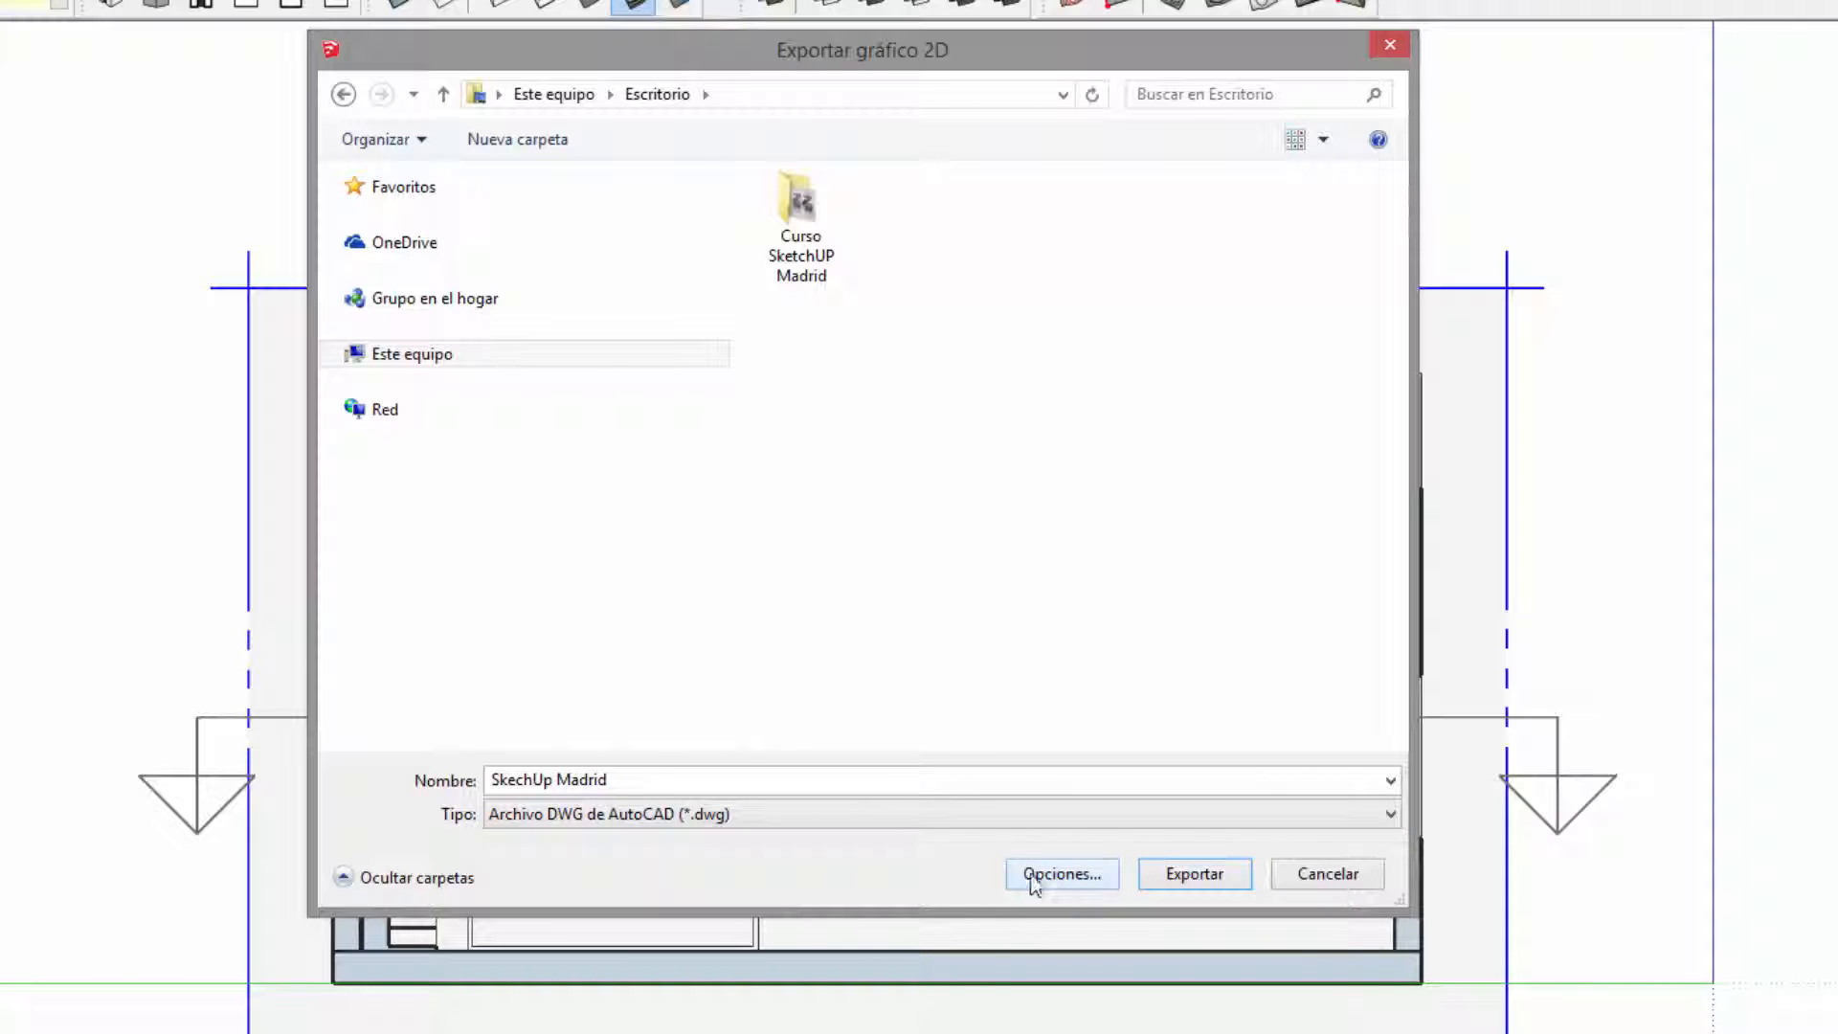
pyautogui.click(1064, 876)
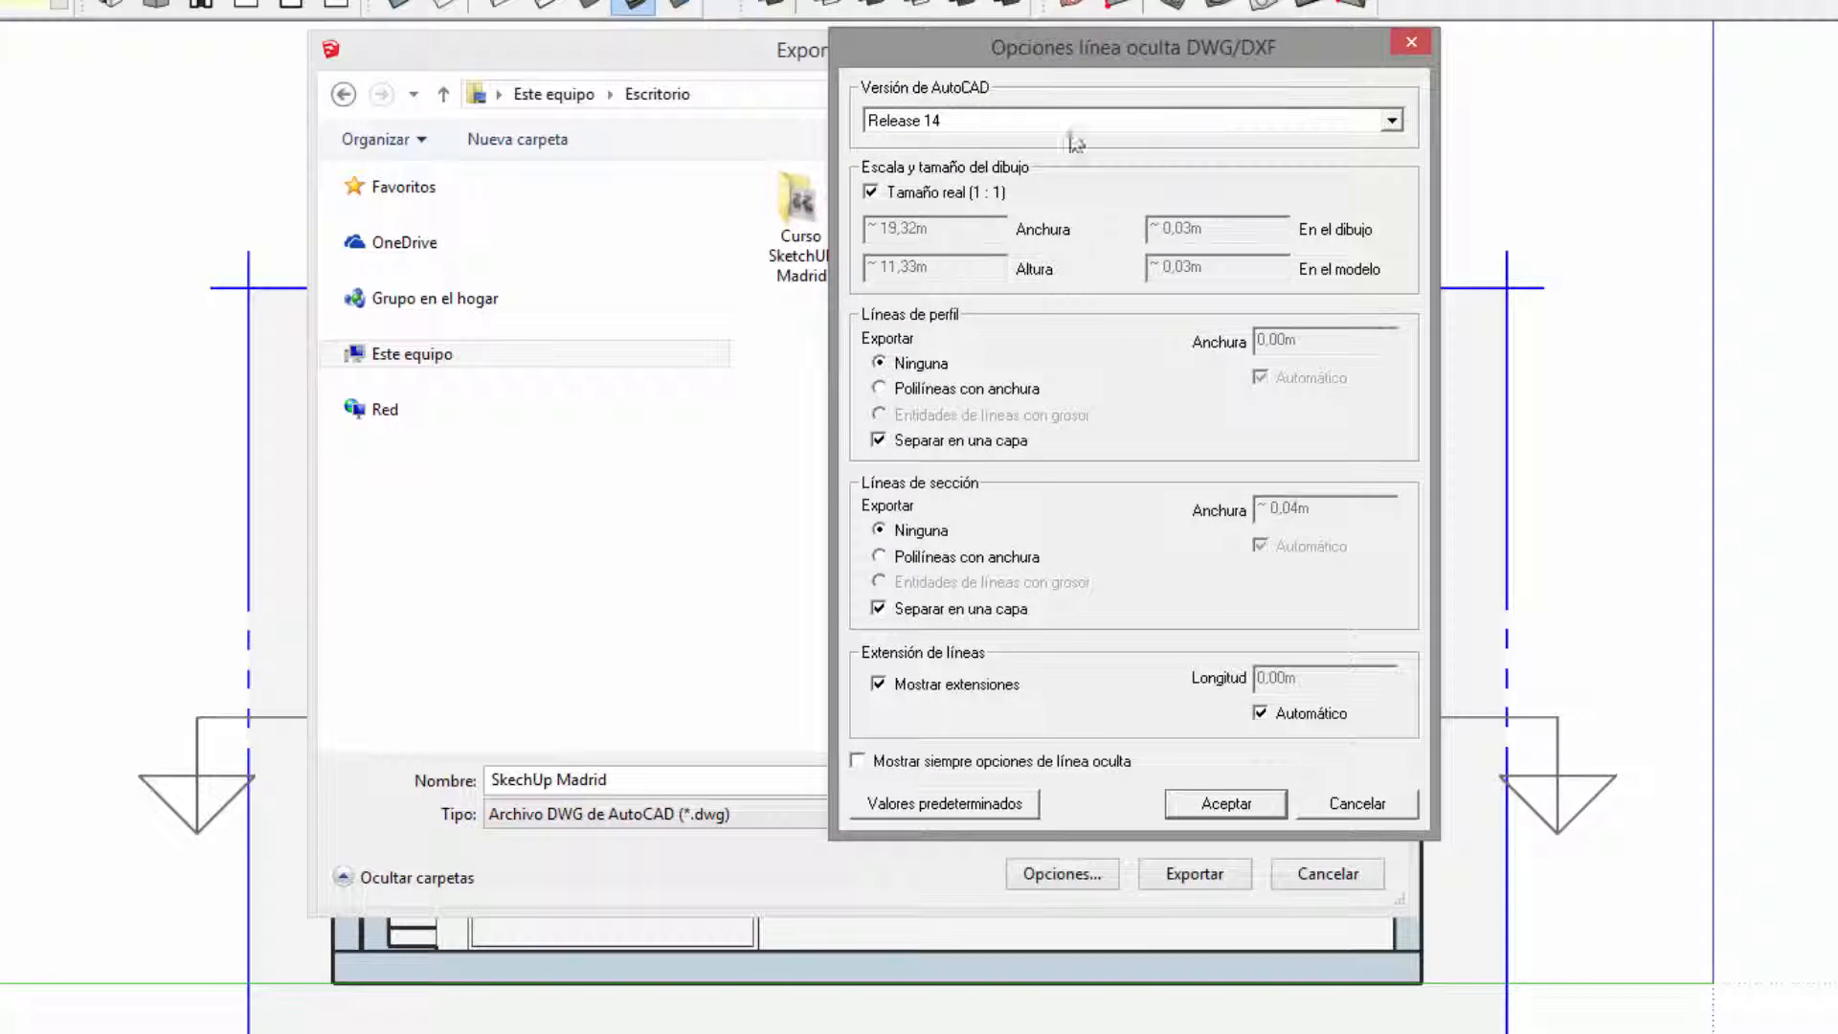
pyautogui.click(1398, 122)
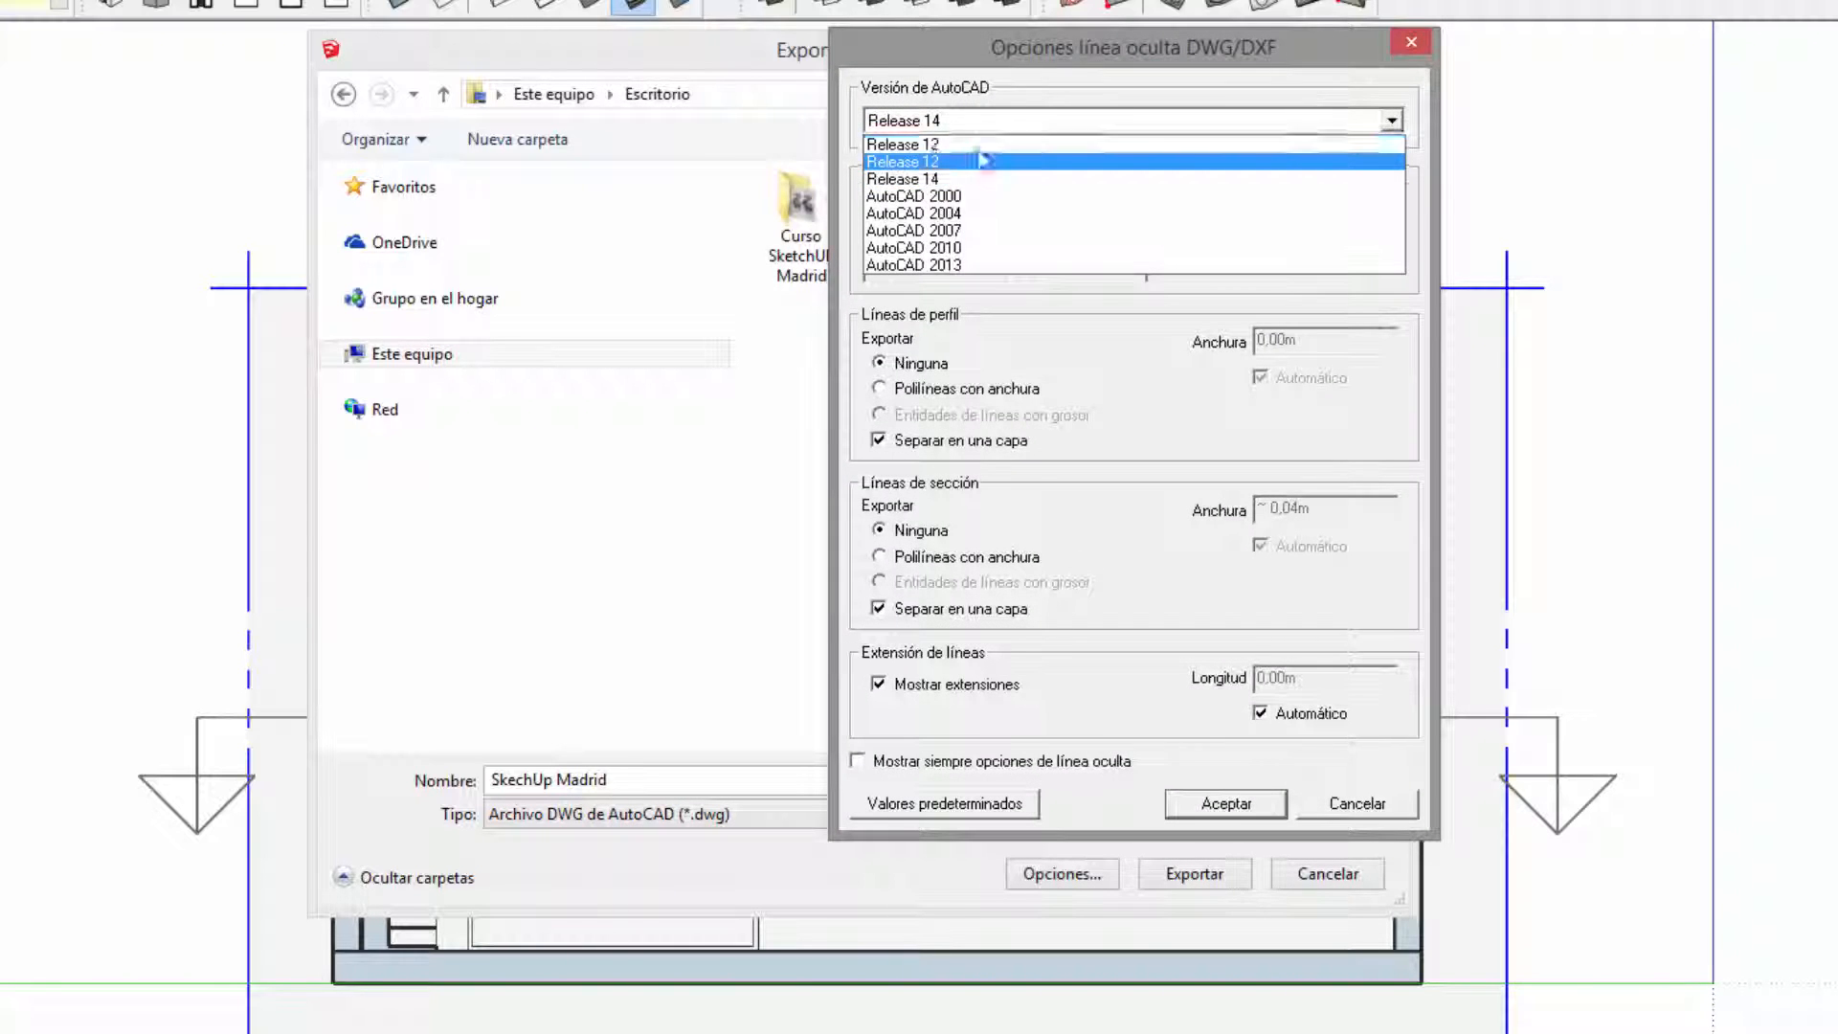
pyautogui.click(974, 119)
pyautogui.click(976, 120)
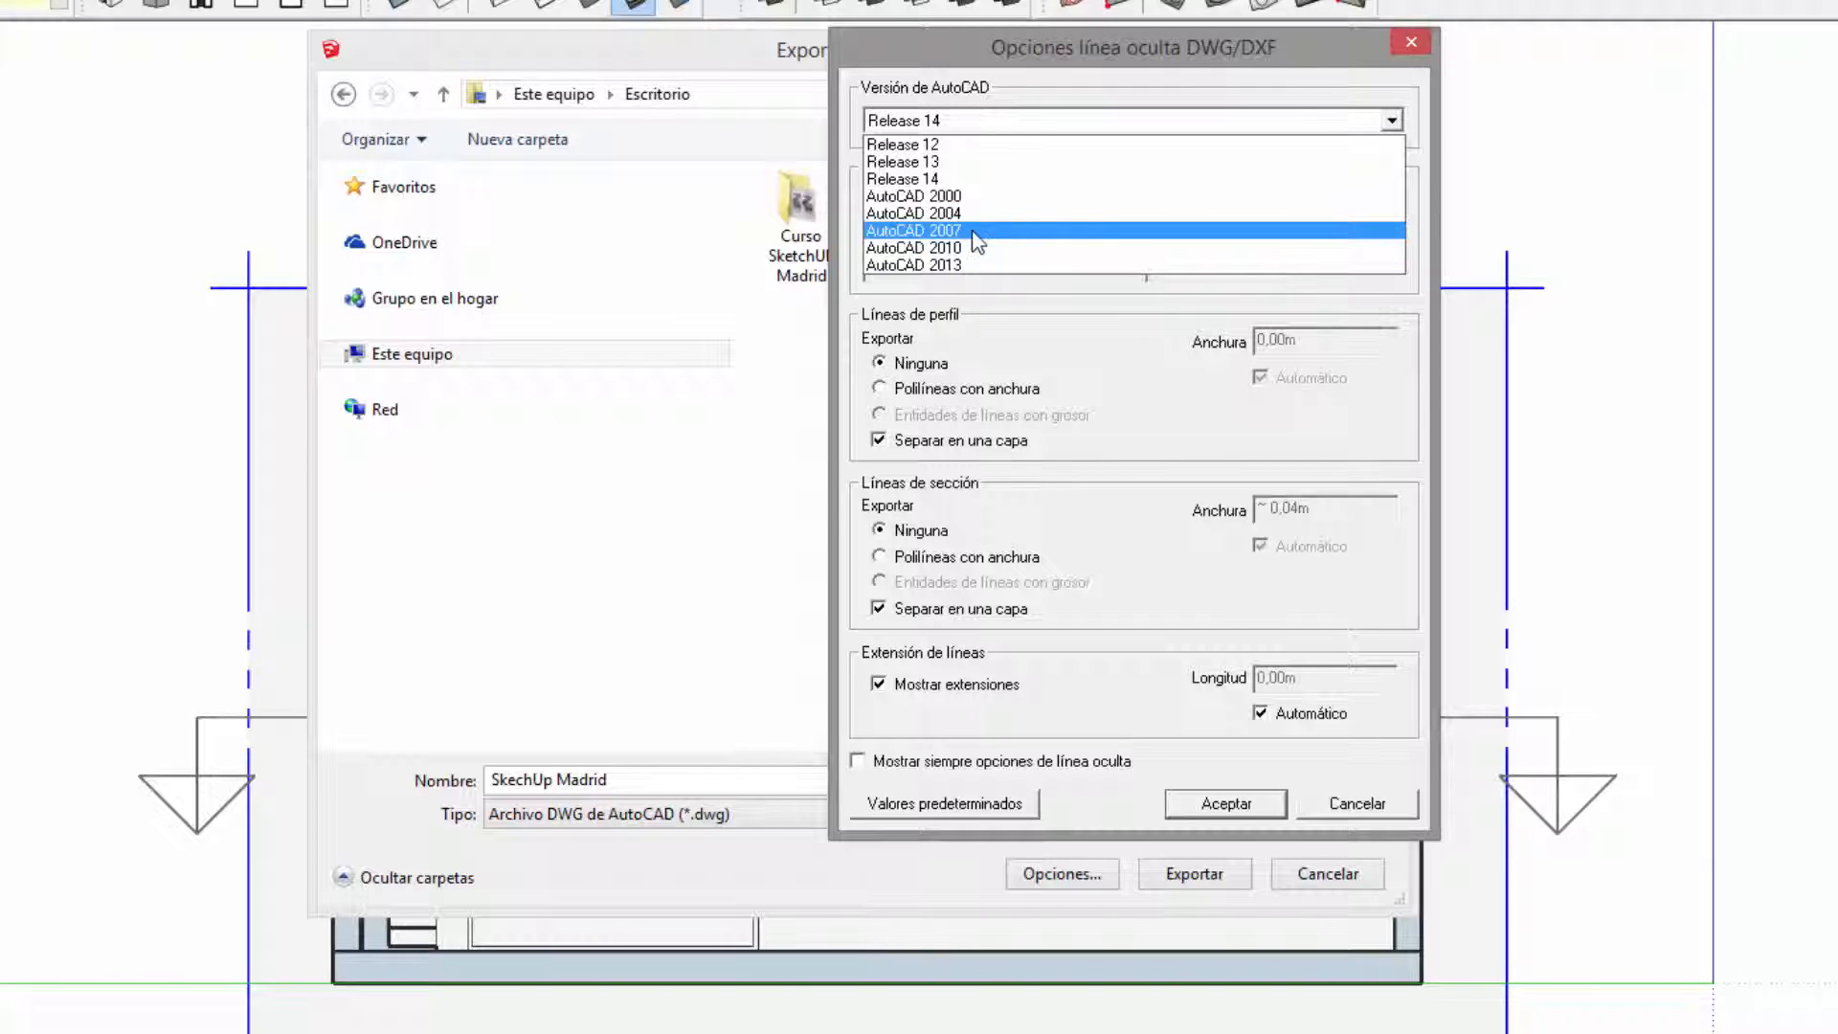
pyautogui.click(934, 265)
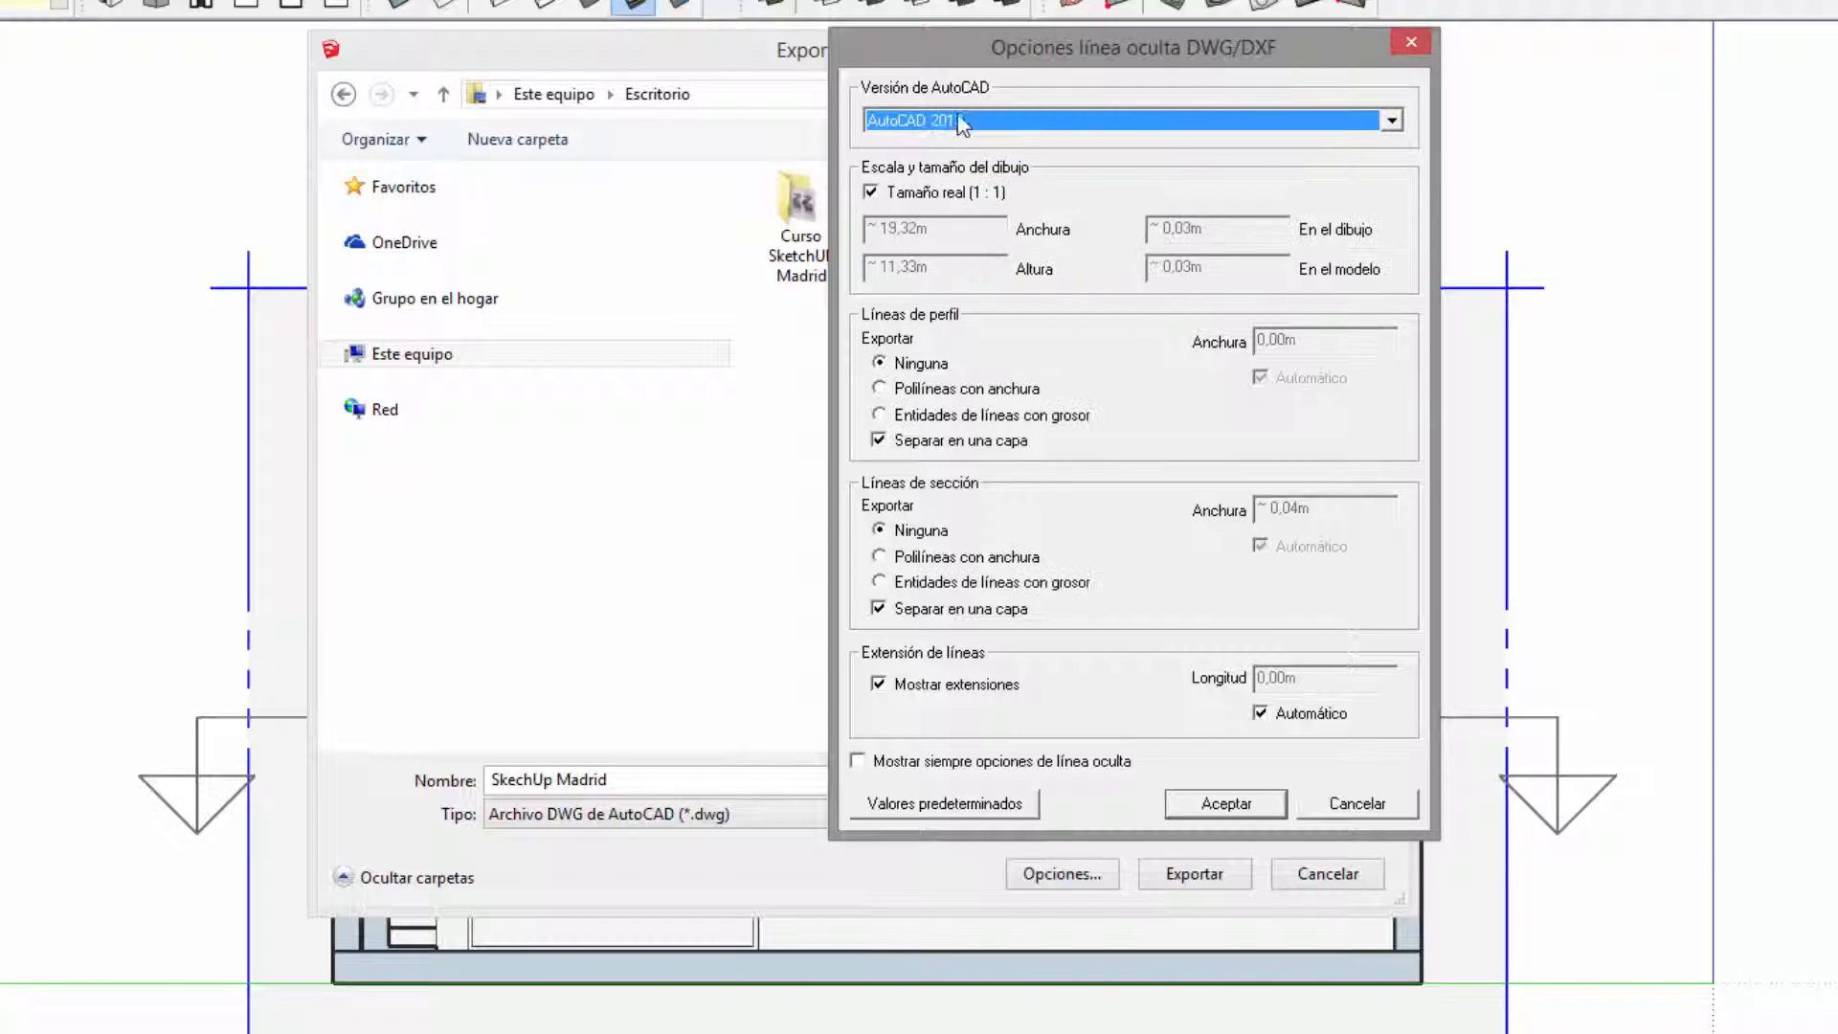
pyautogui.click(978, 124)
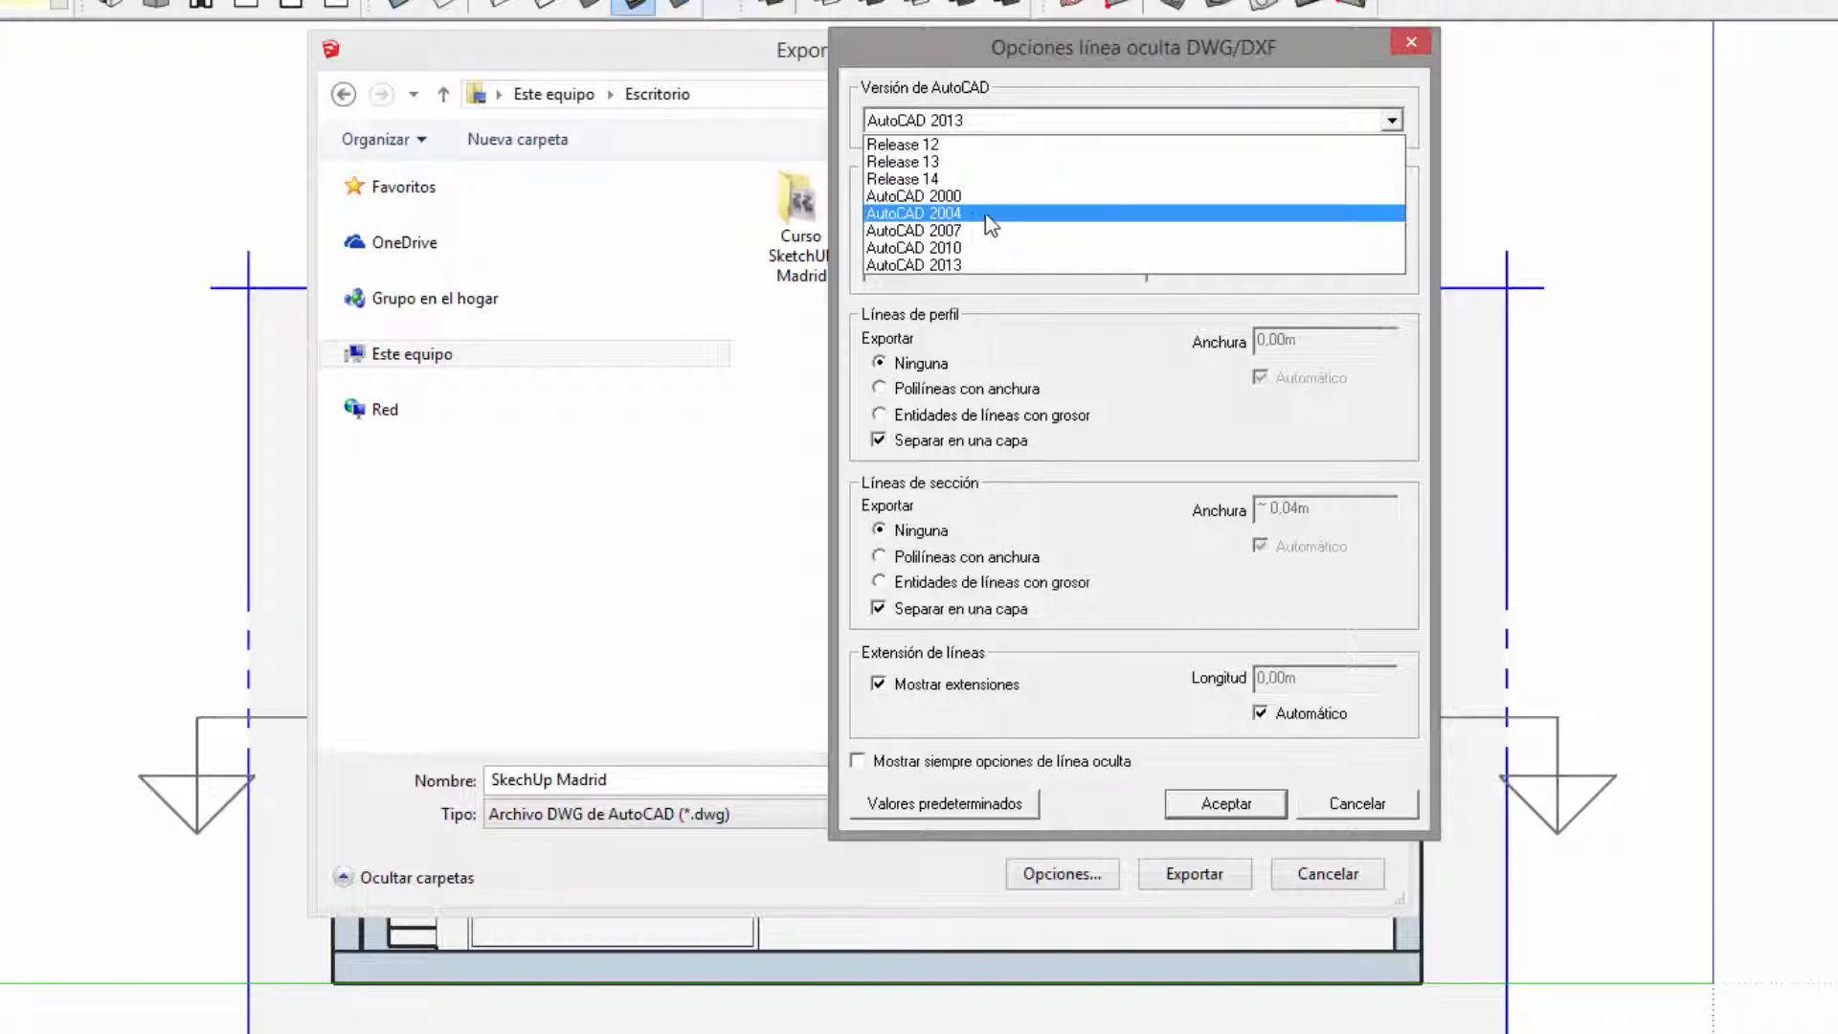
pyautogui.click(976, 213)
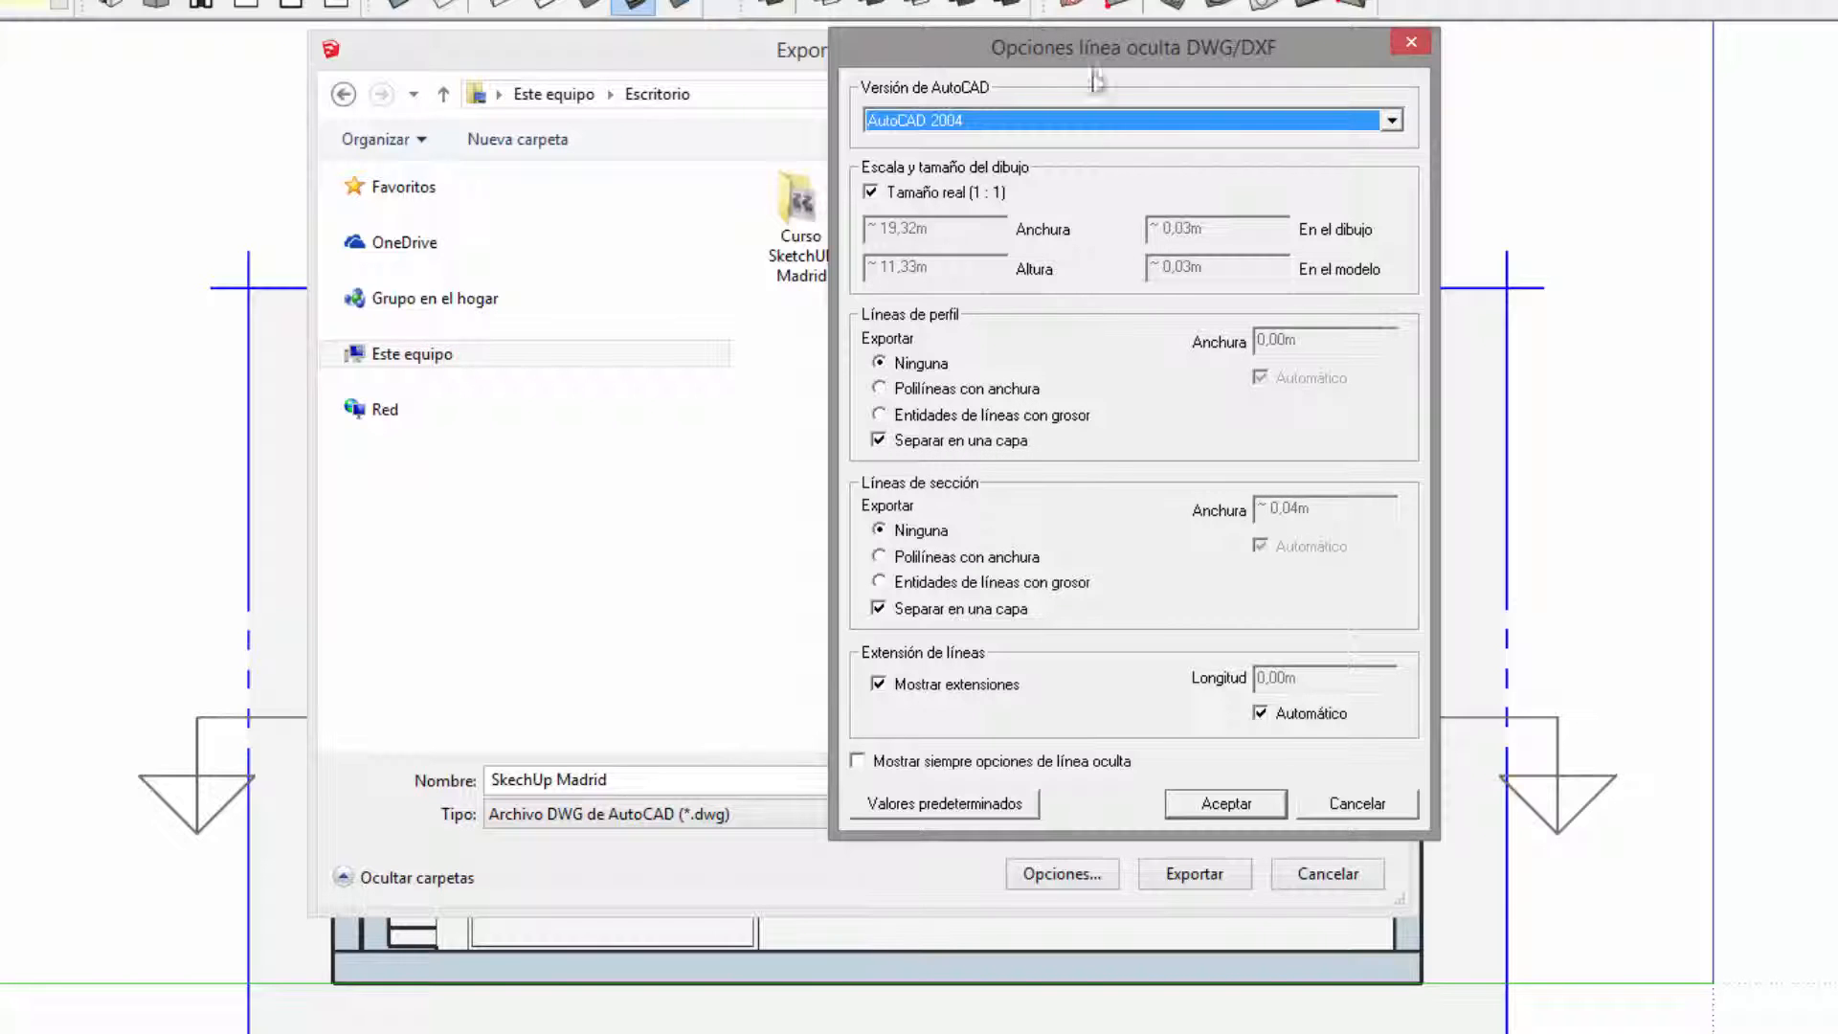
pyautogui.click(1214, 812)
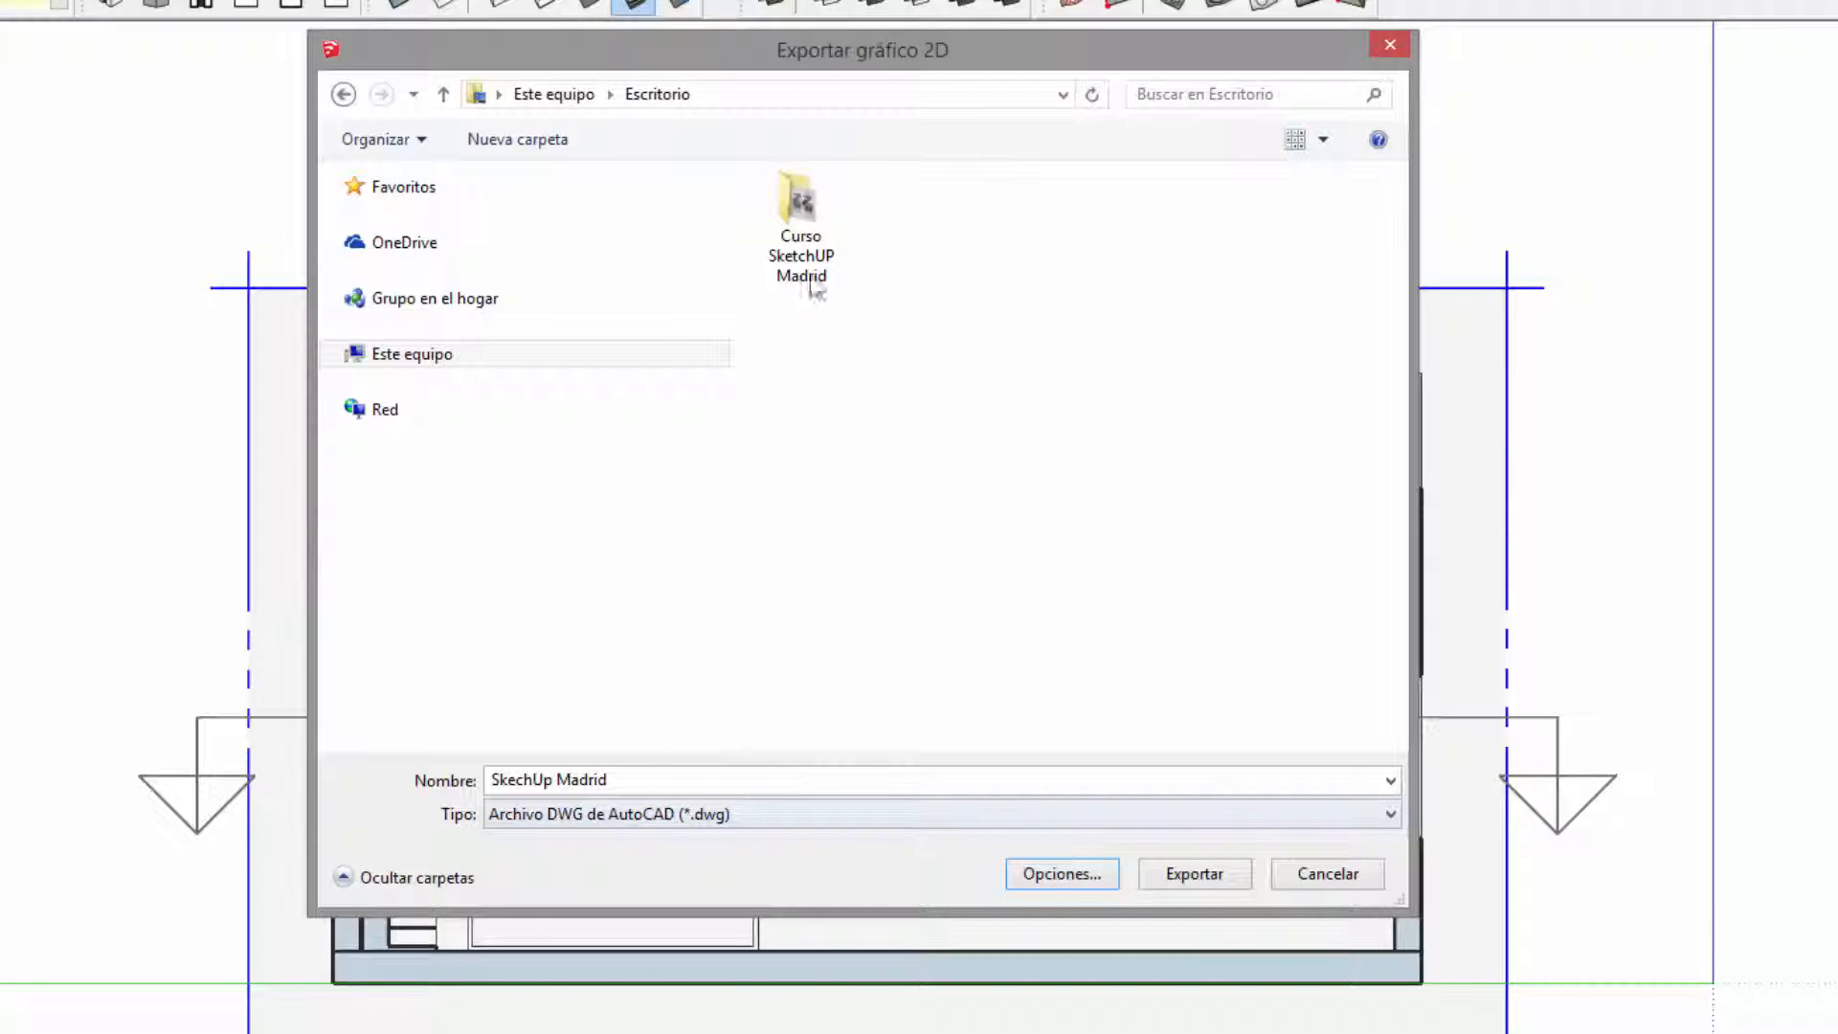
# Step: Name the export file "sección de prueba", export it and dismiss the confirmation message
pyautogui.click(647, 783)
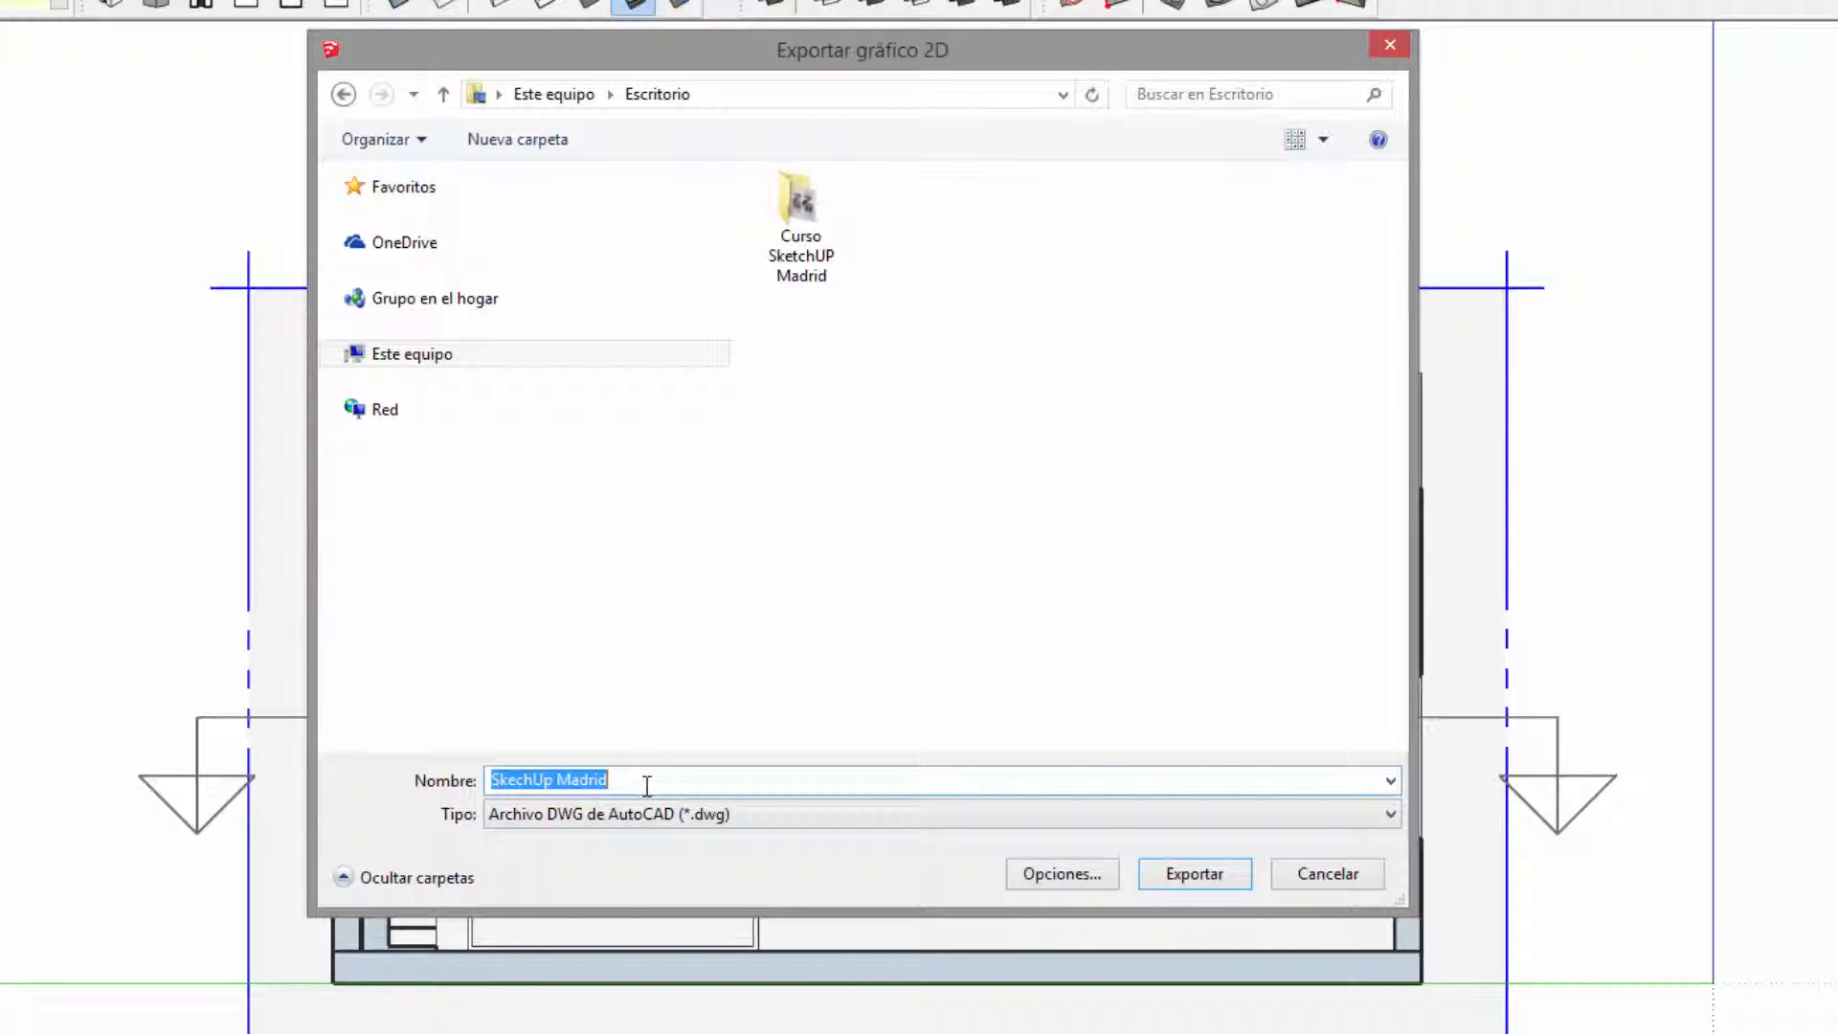
pyautogui.write('sección de prueba')
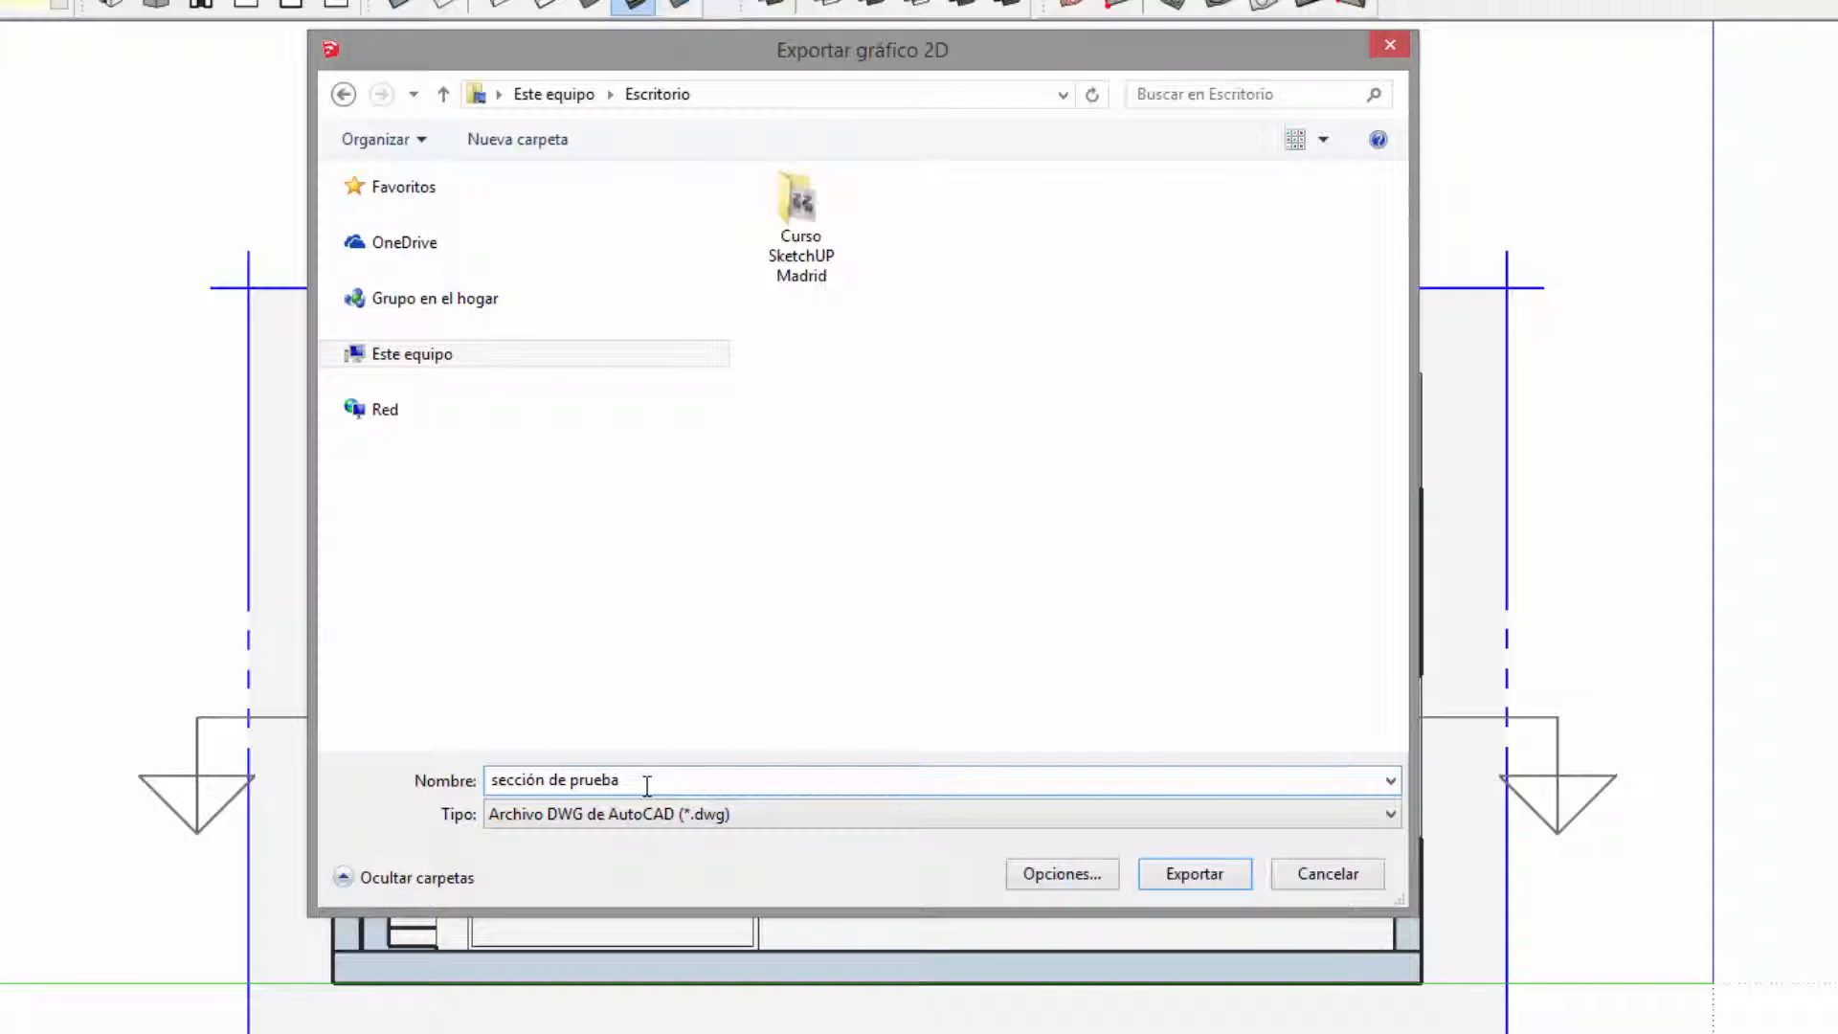
pyautogui.click(1149, 875)
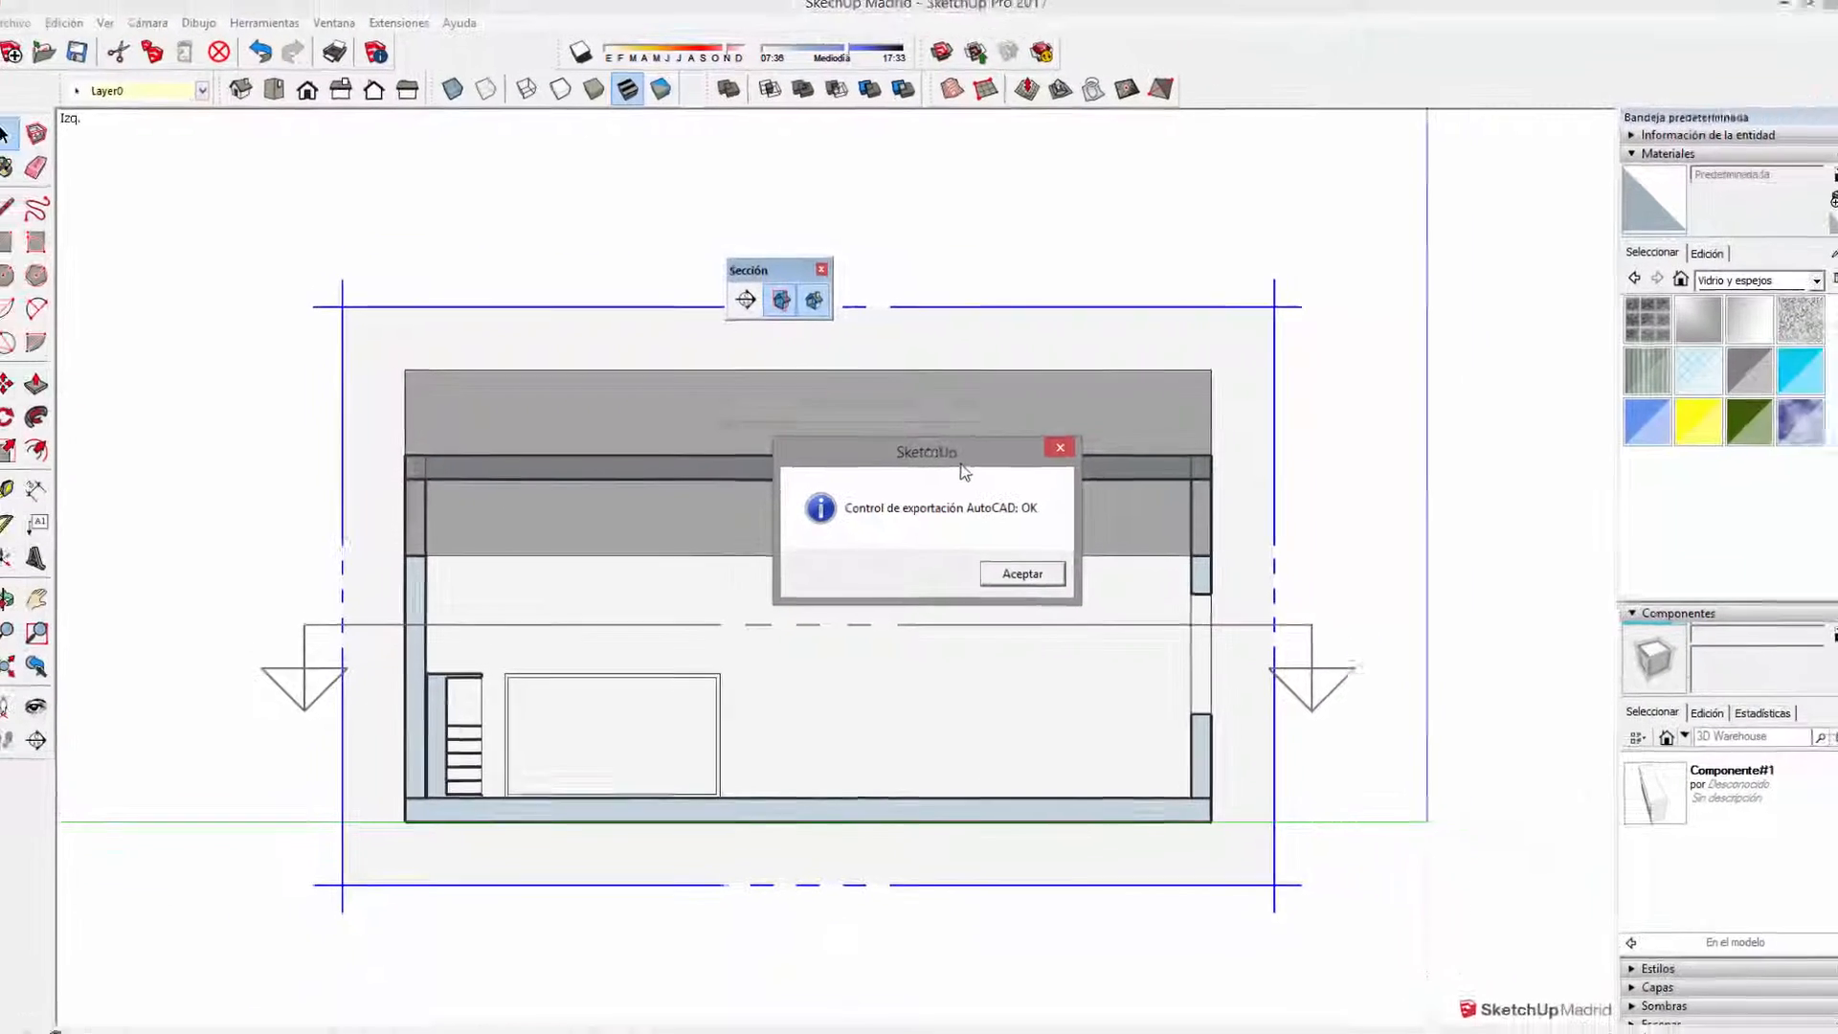
pyautogui.moveTo(1026, 480); pyautogui.dragTo(965, 465)
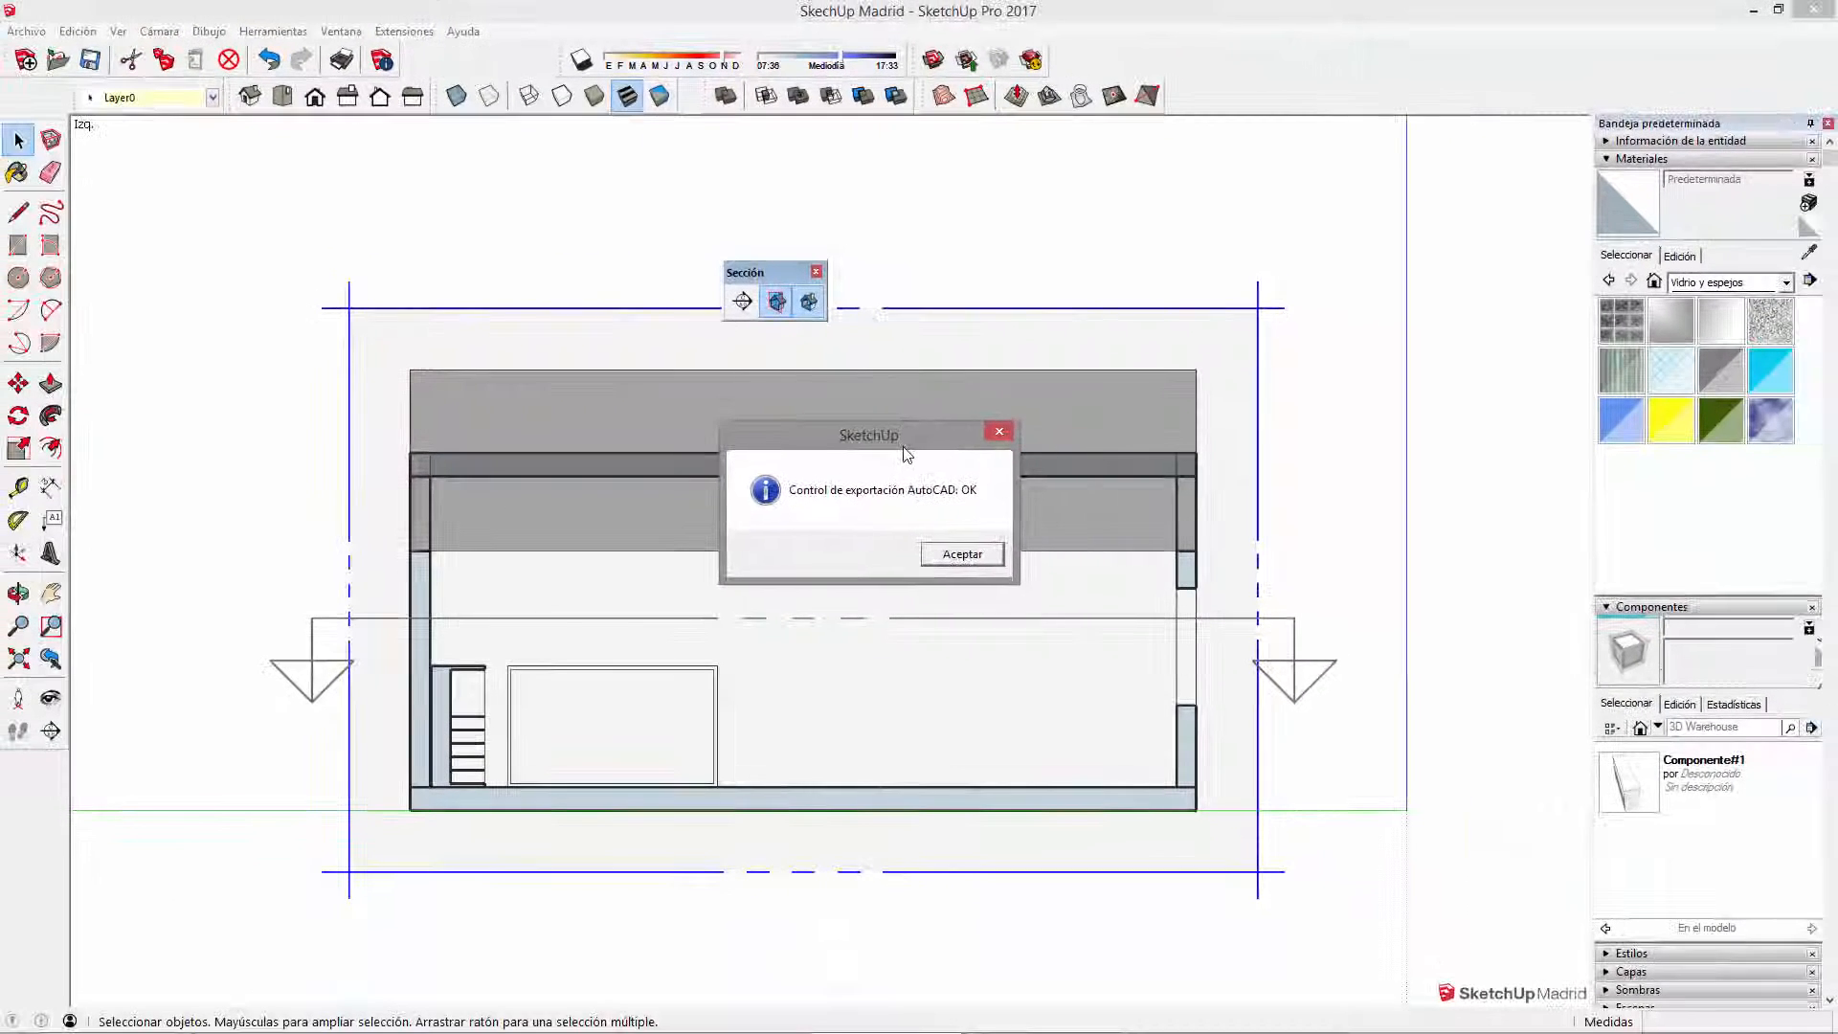
pyautogui.click(973, 562)
# Step: Go to the desktop, move the "sección de prueba" DWG file toward the middle and open it in AutoCAD
pyautogui.click(1835, 1030)
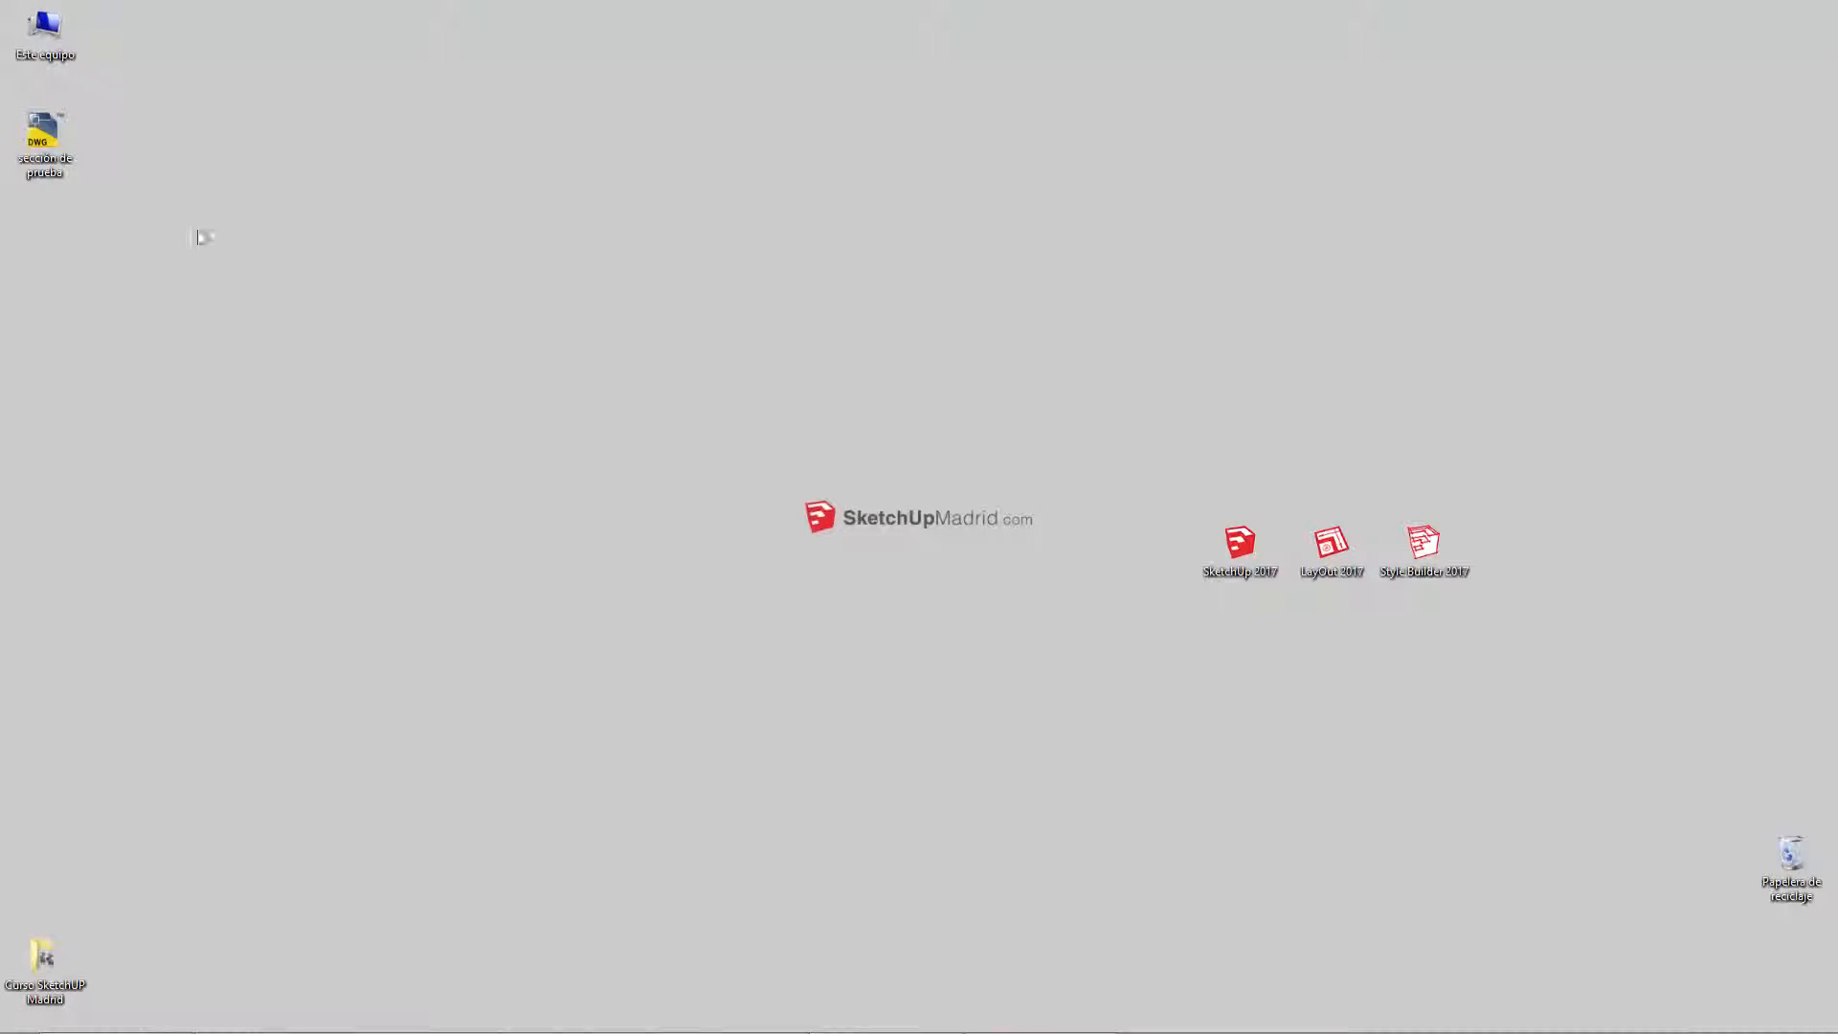
pyautogui.moveTo(60, 141); pyautogui.dragTo(823, 379)
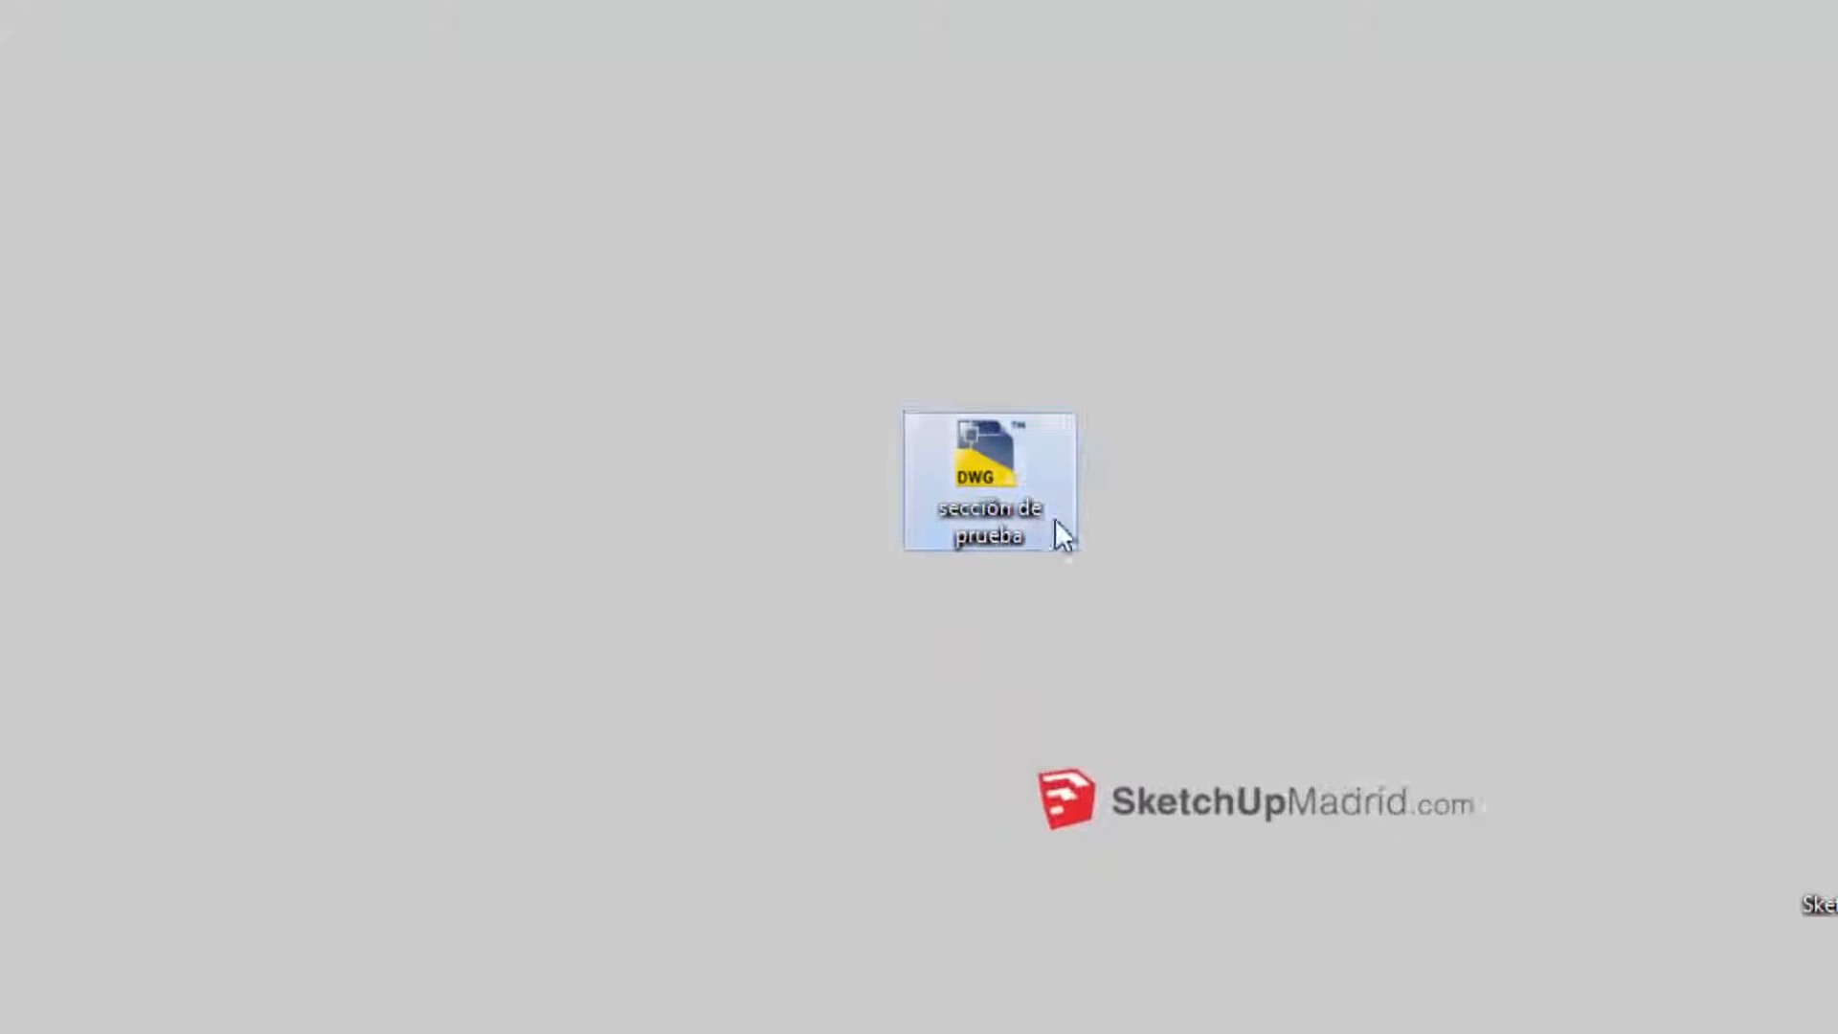
pyautogui.doubleClick(984, 459)
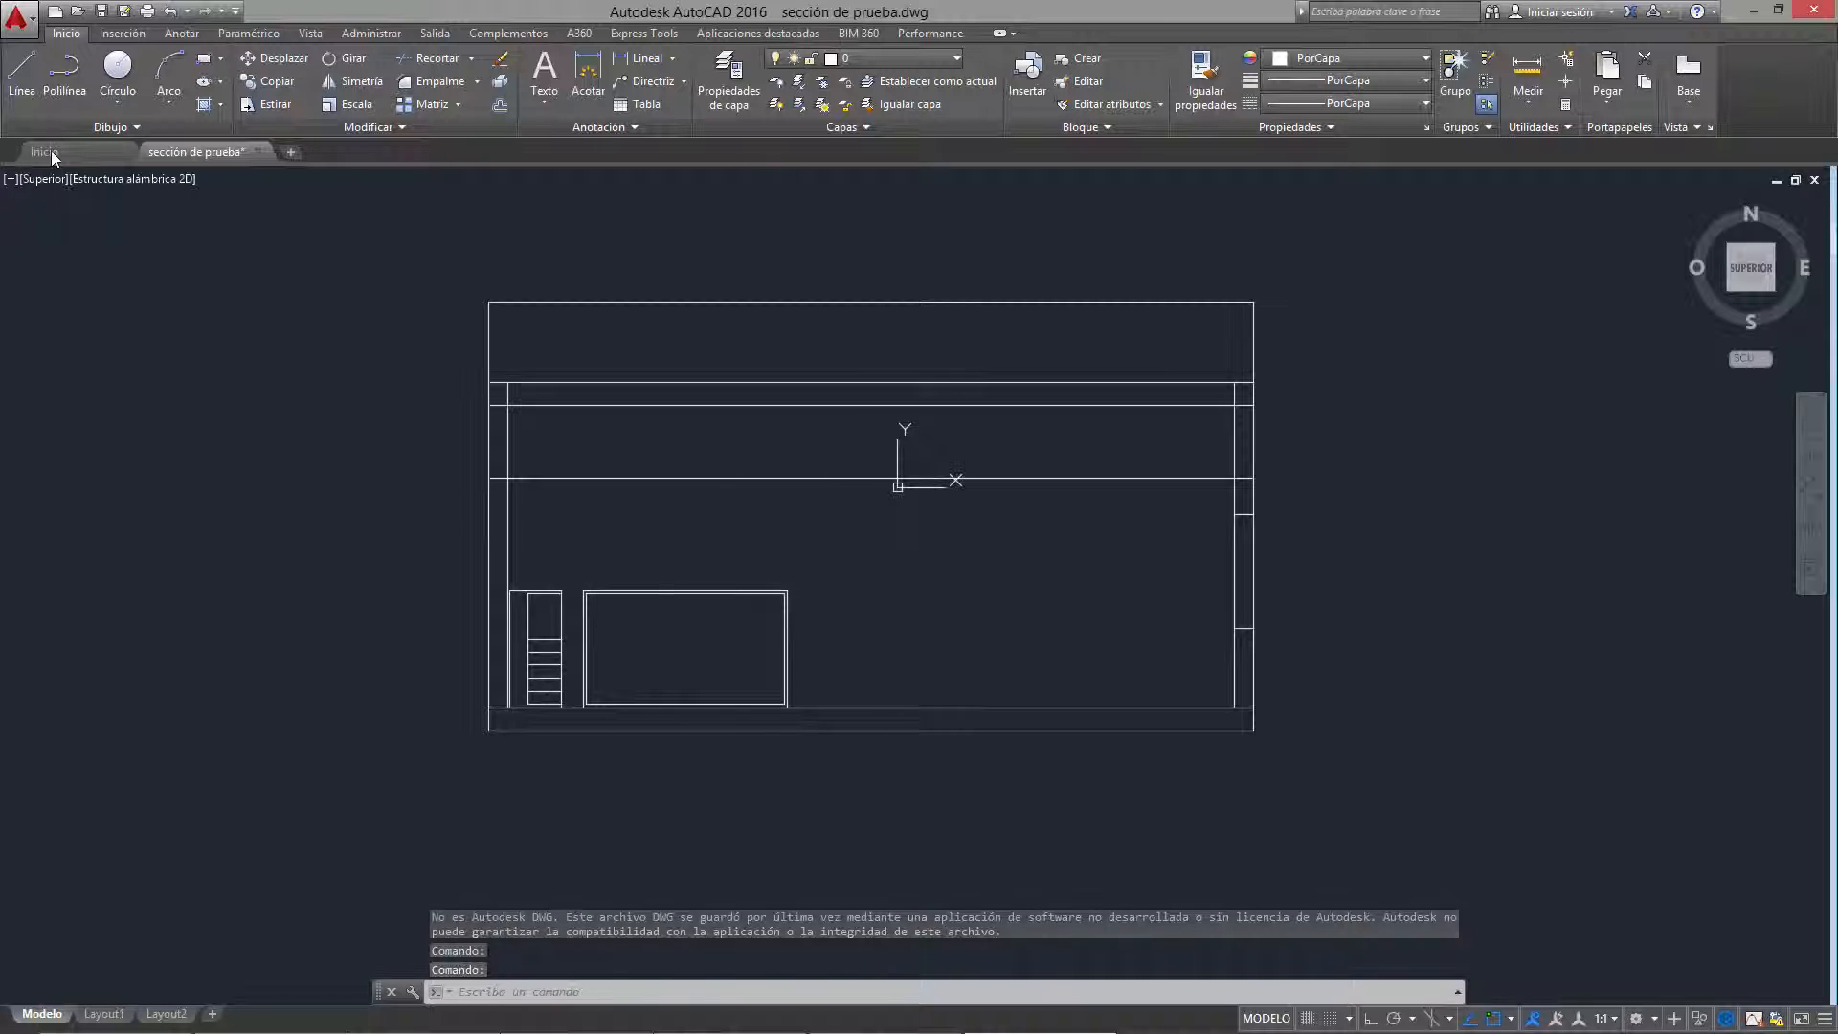
# Step: Dimension the height from the floor's top edge to the eave line, placing the dimension outside the right wall
pyautogui.click(592, 69)
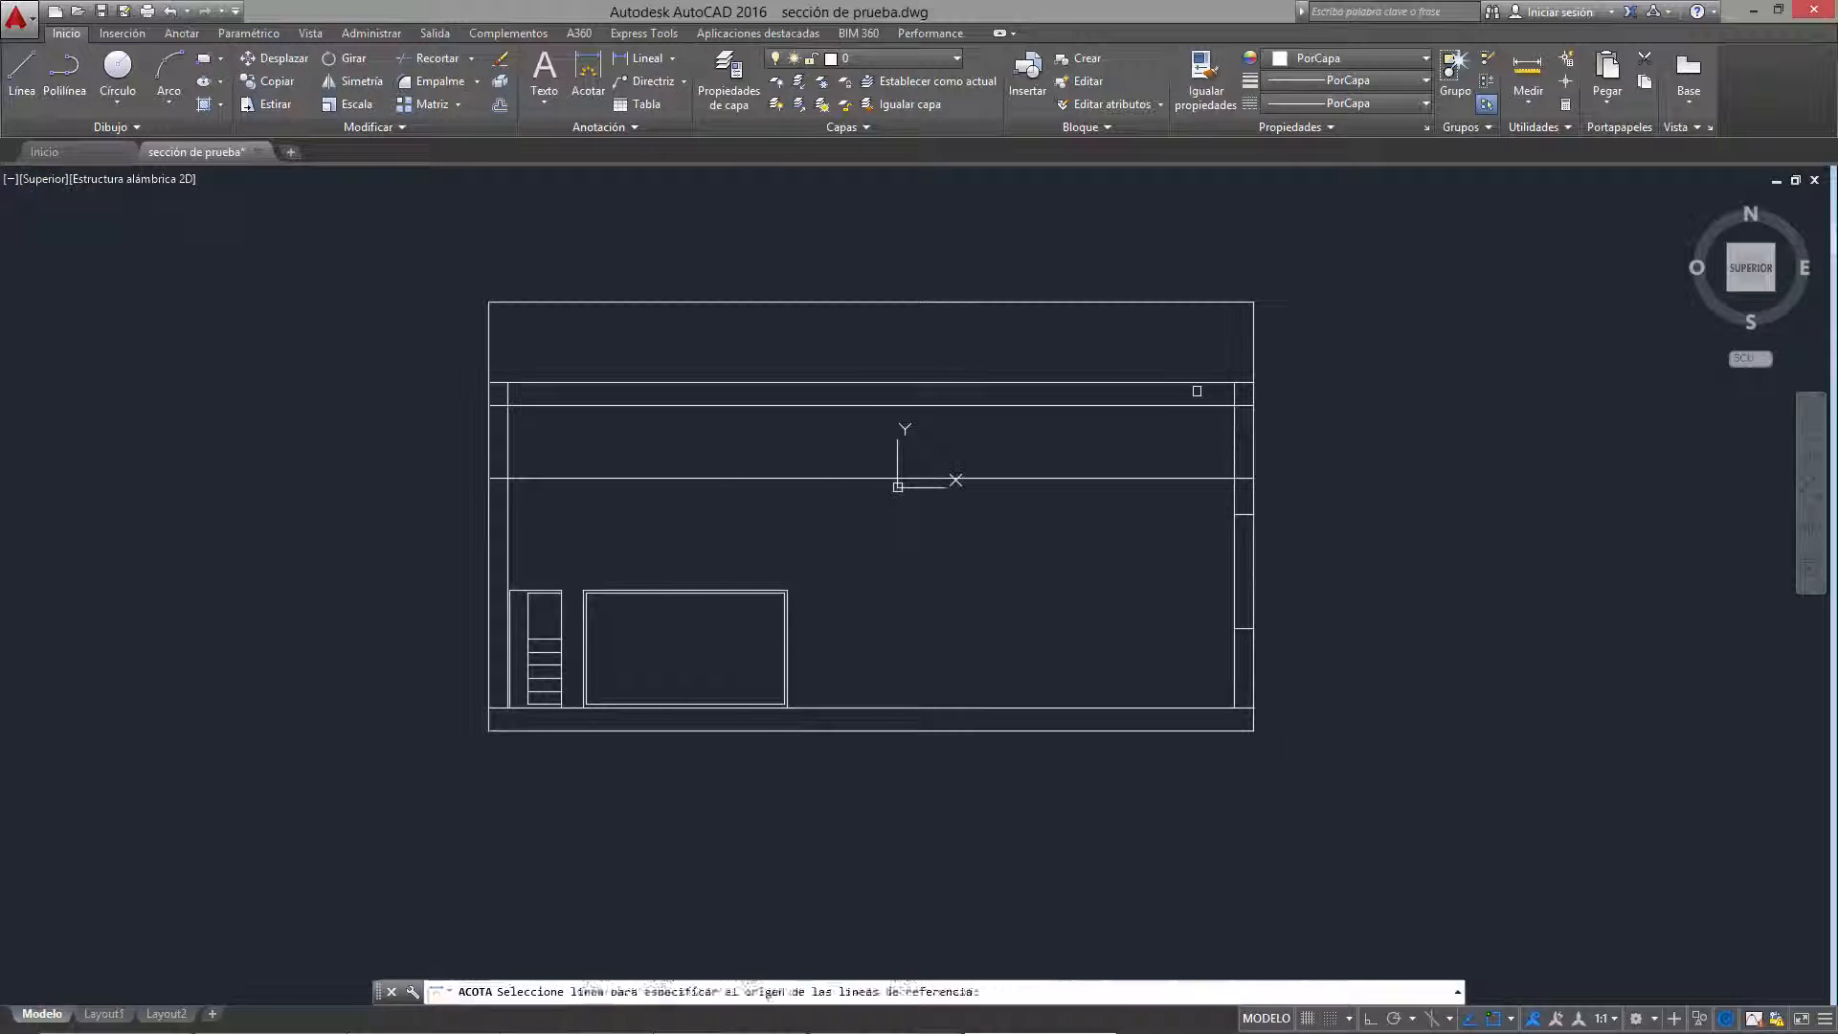
pyautogui.click(1234, 708)
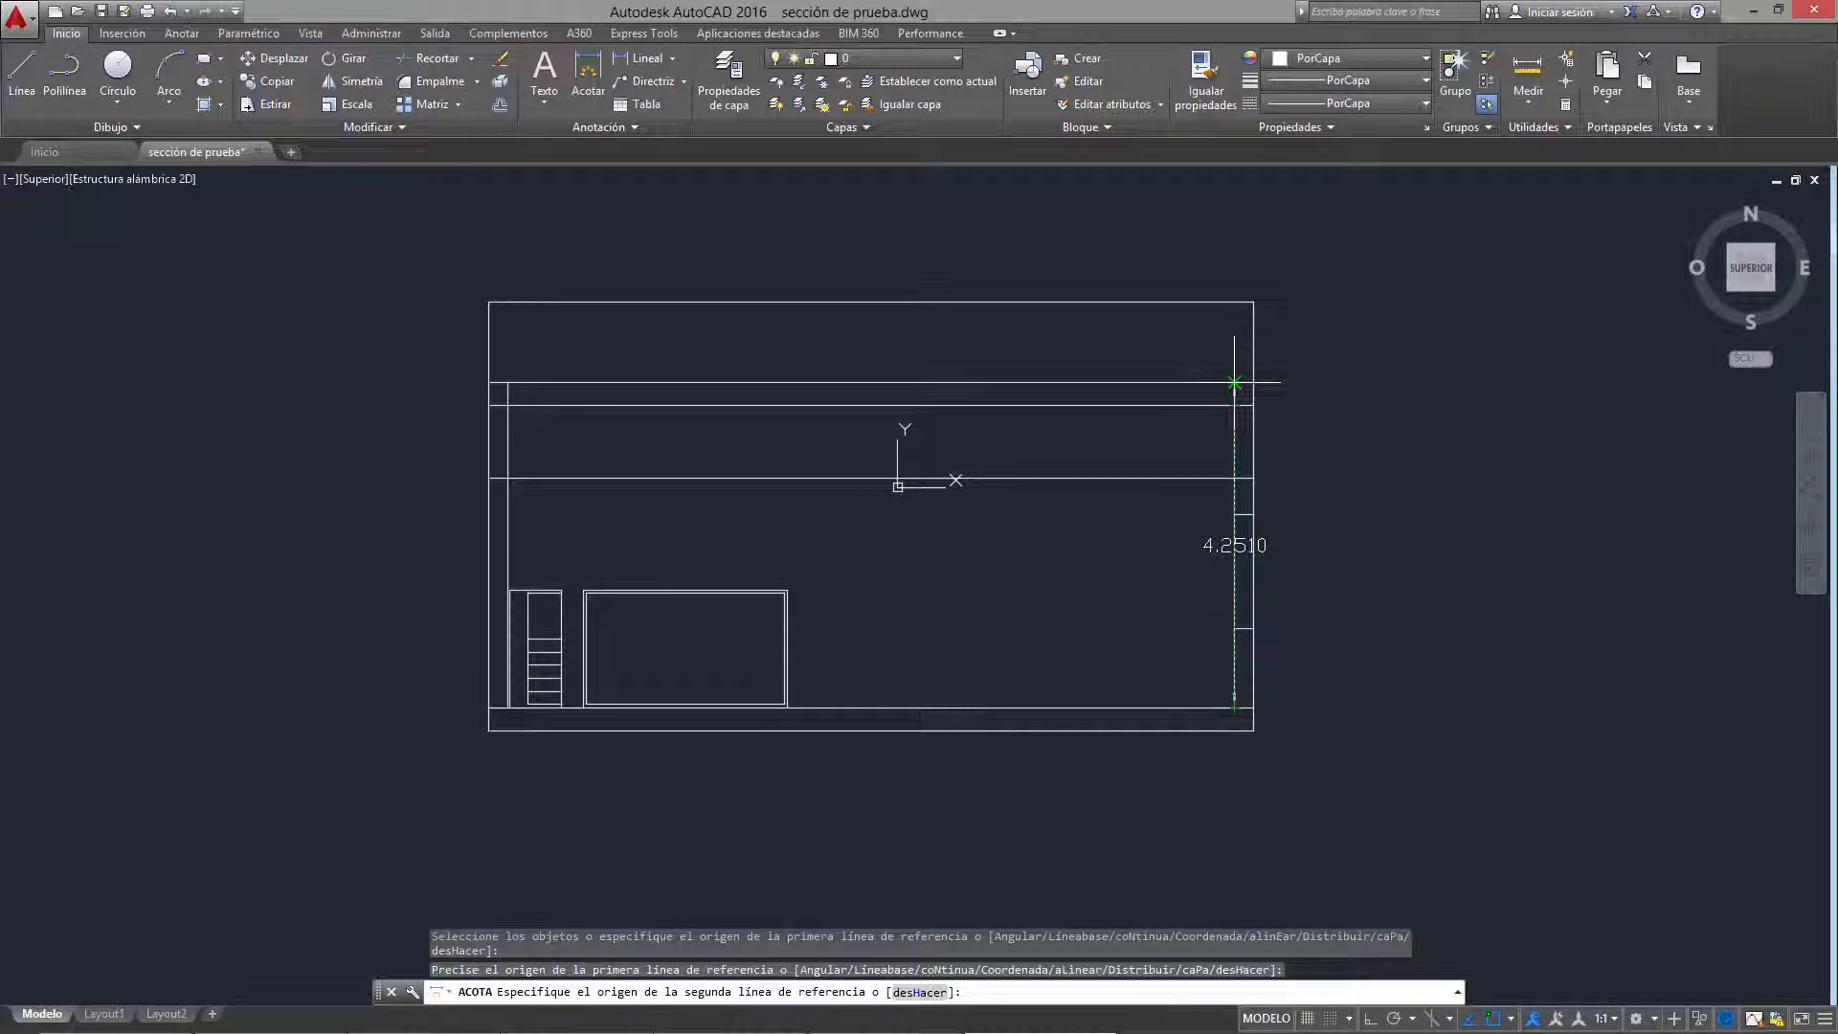
pyautogui.click(1234, 478)
pyautogui.click(1309, 593)
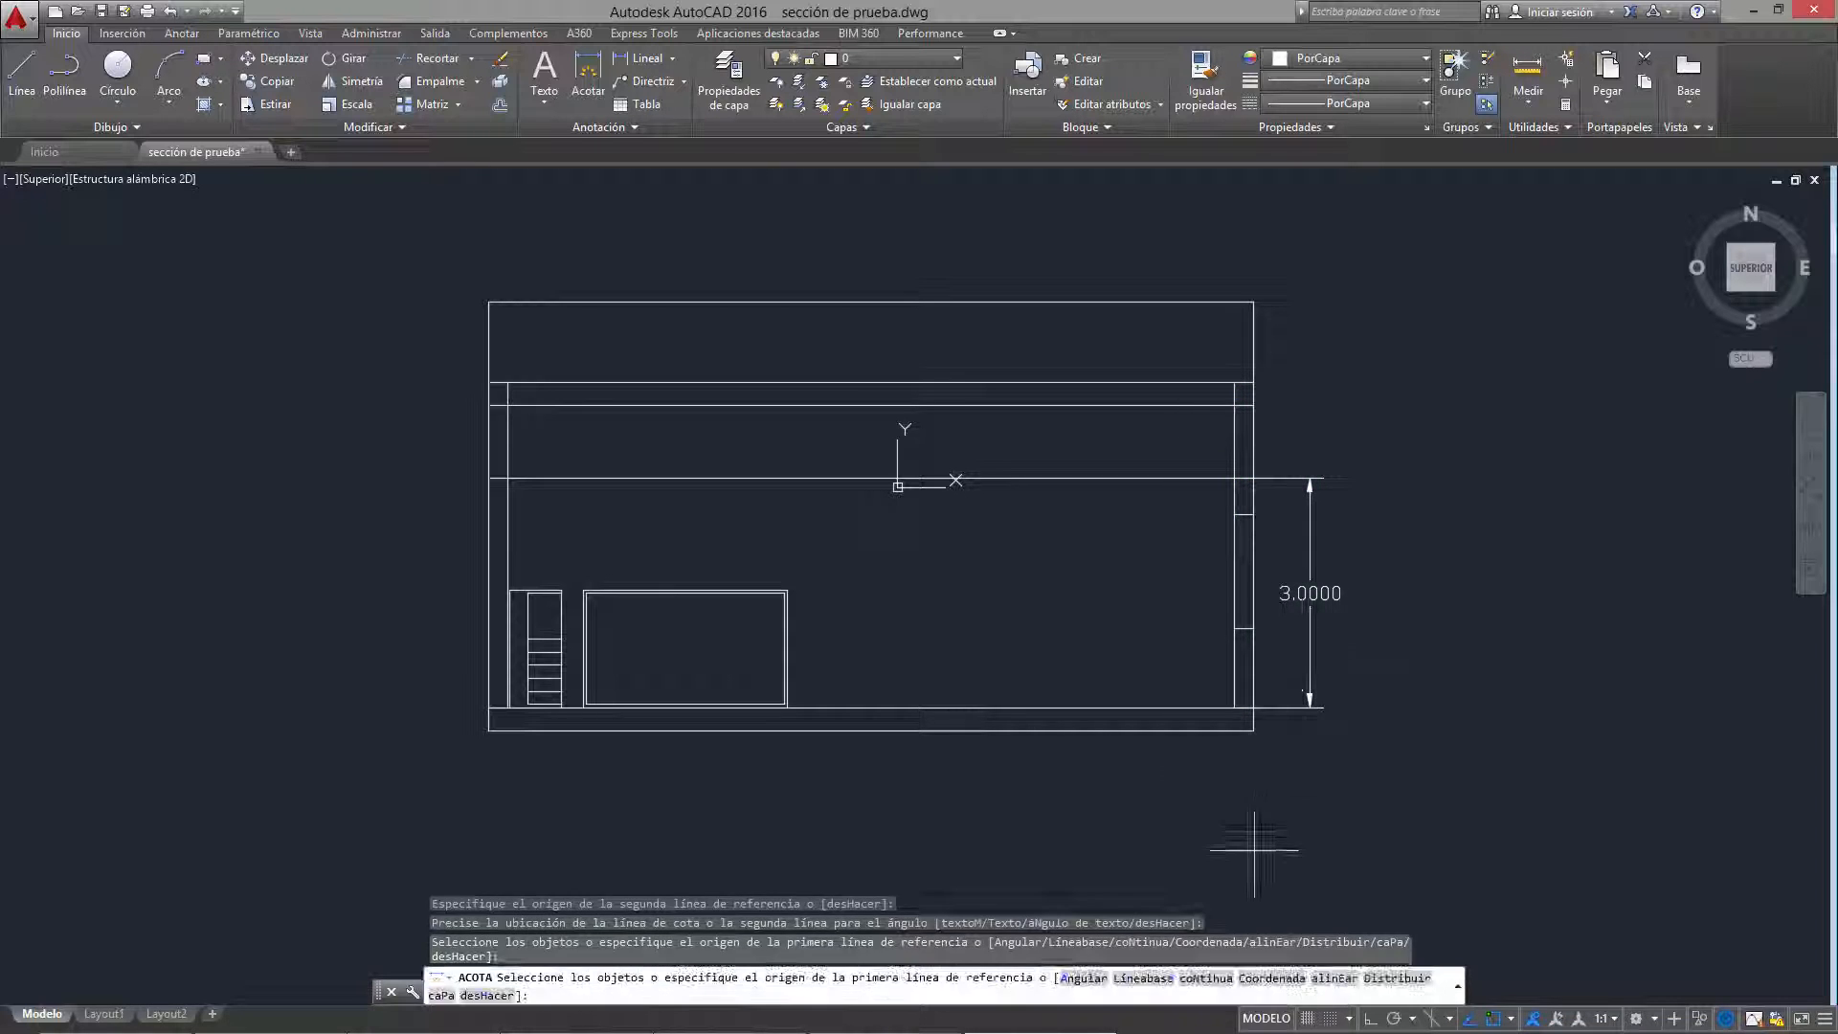
# Step: Dimension the overall width of the section between the floor slab's lower corners, placing the dimension below it
pyautogui.rightClick(1253, 741)
pyautogui.click(1234, 736)
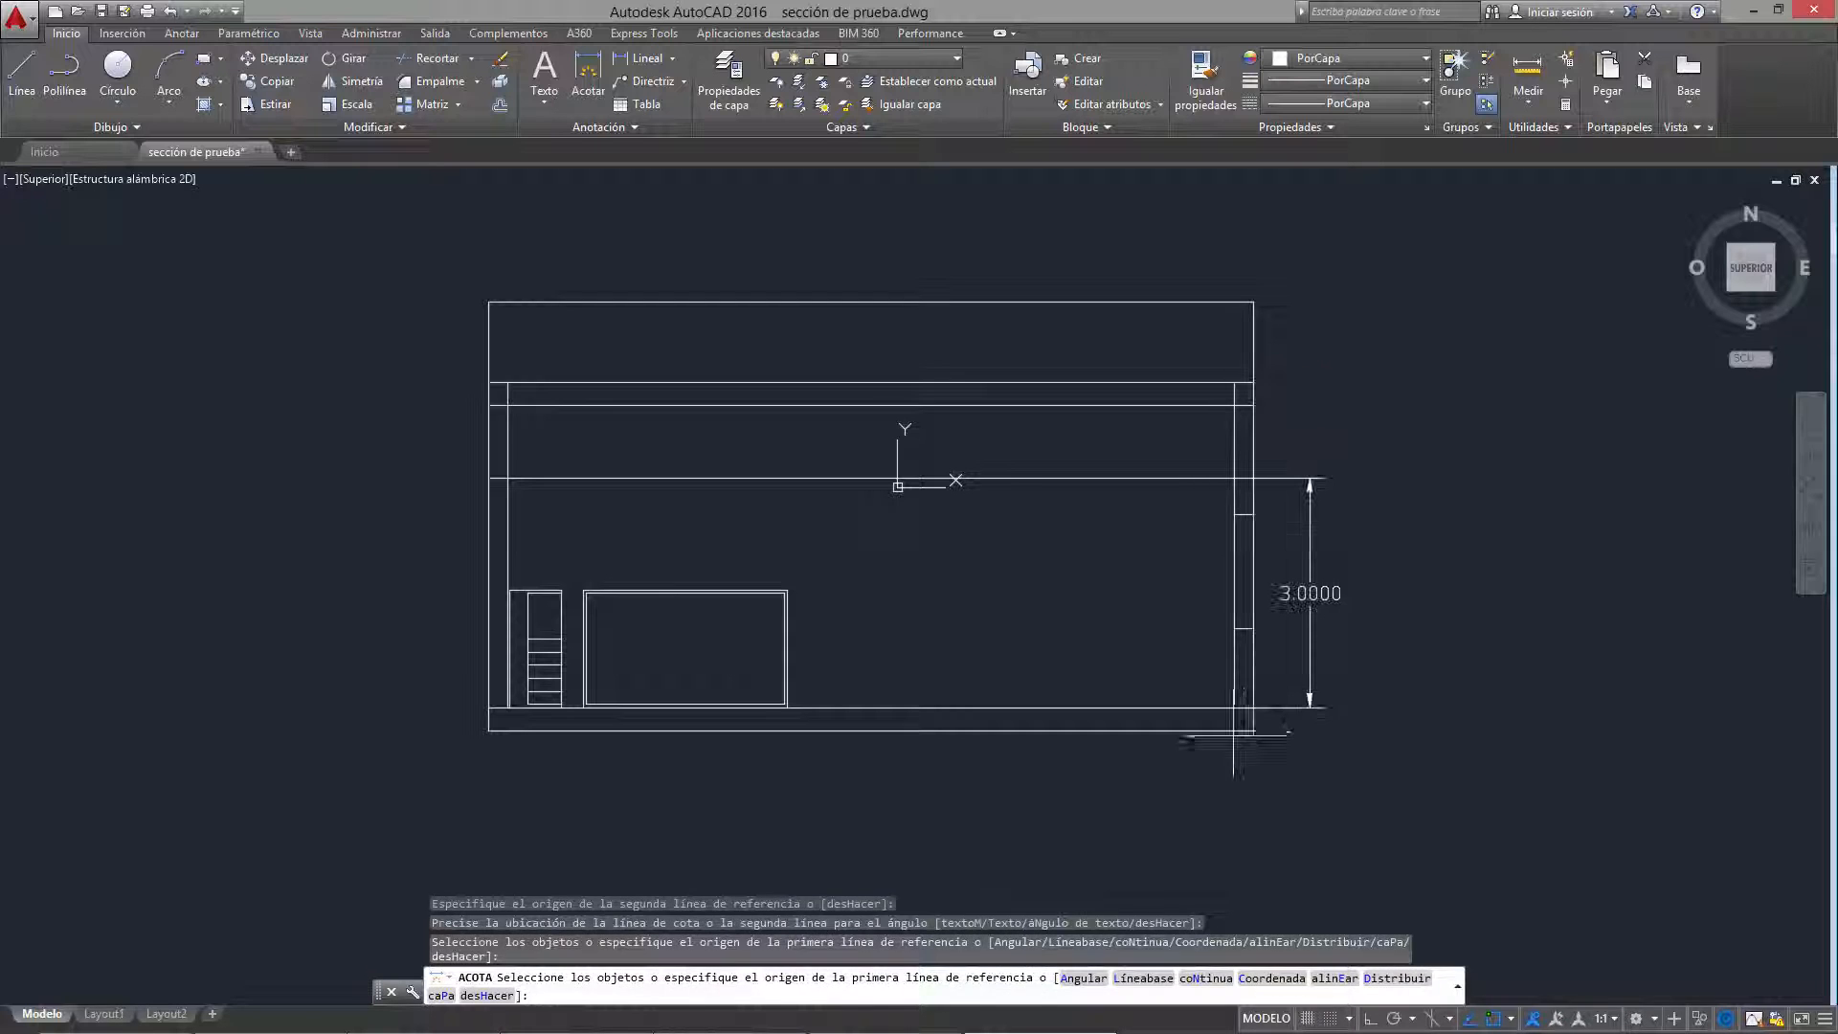
pyautogui.click(1252, 731)
pyautogui.click(489, 730)
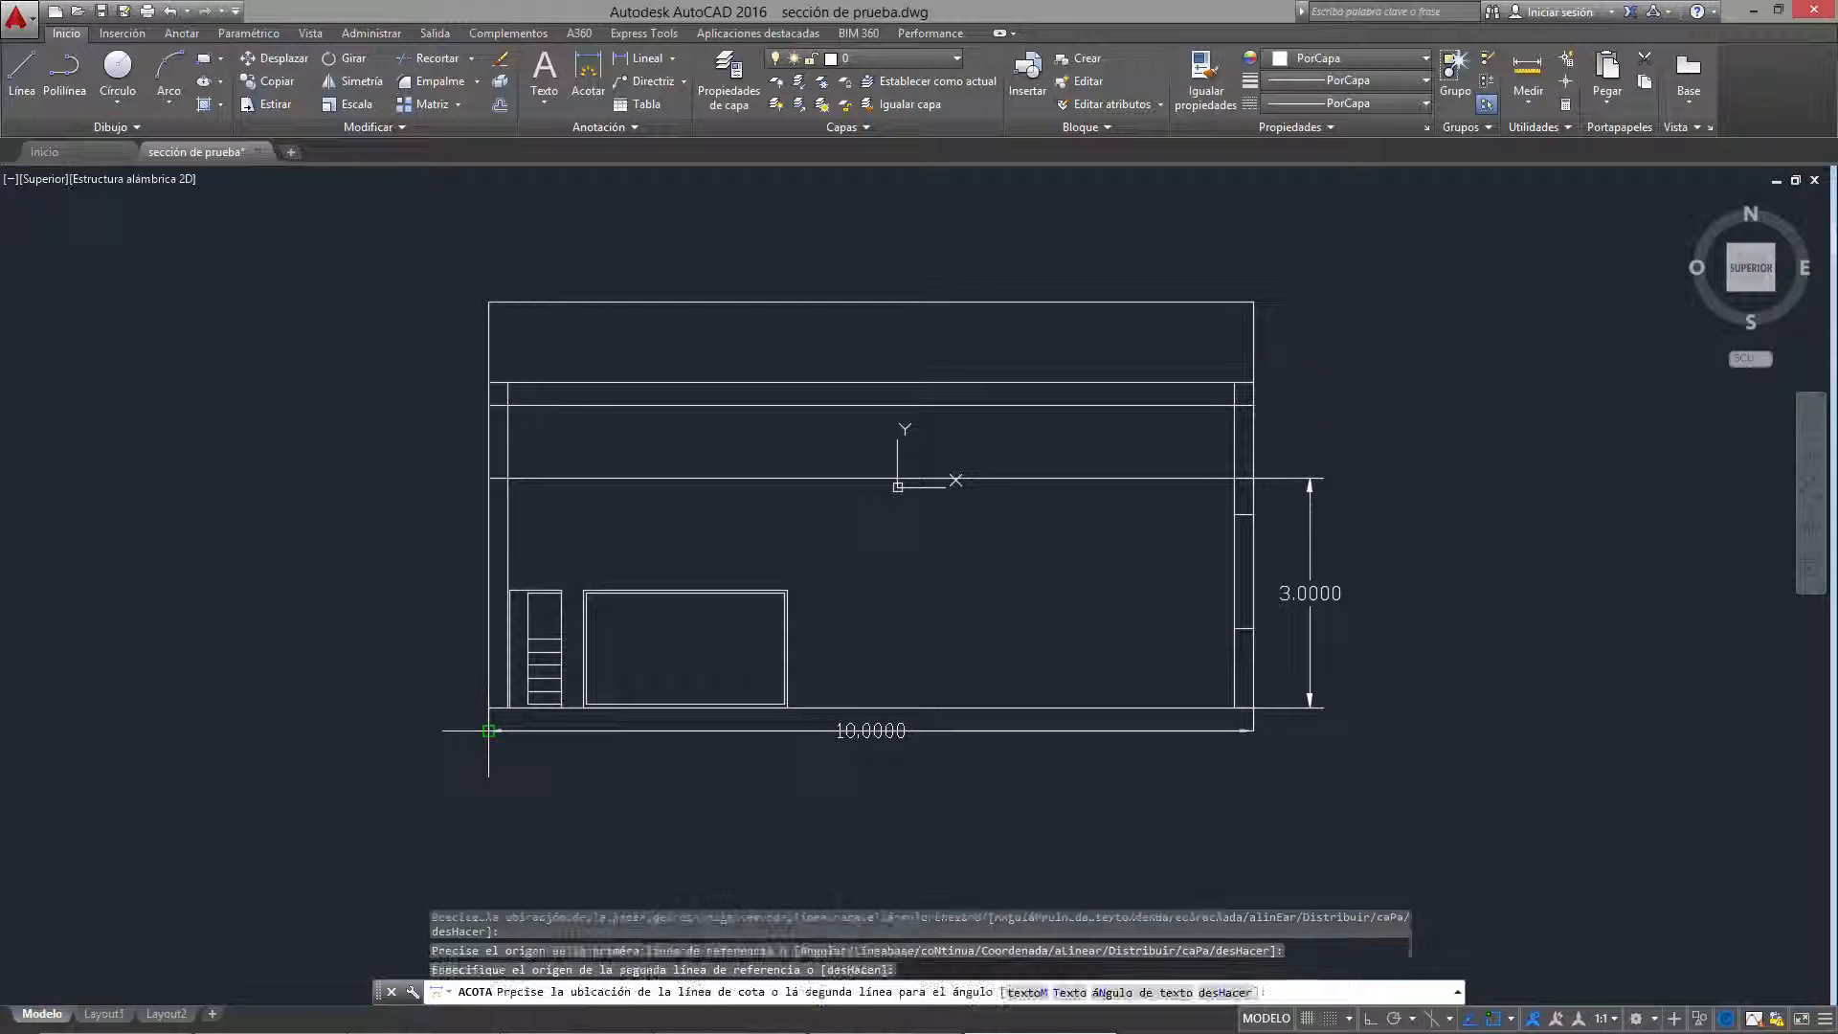
pyautogui.click(517, 778)
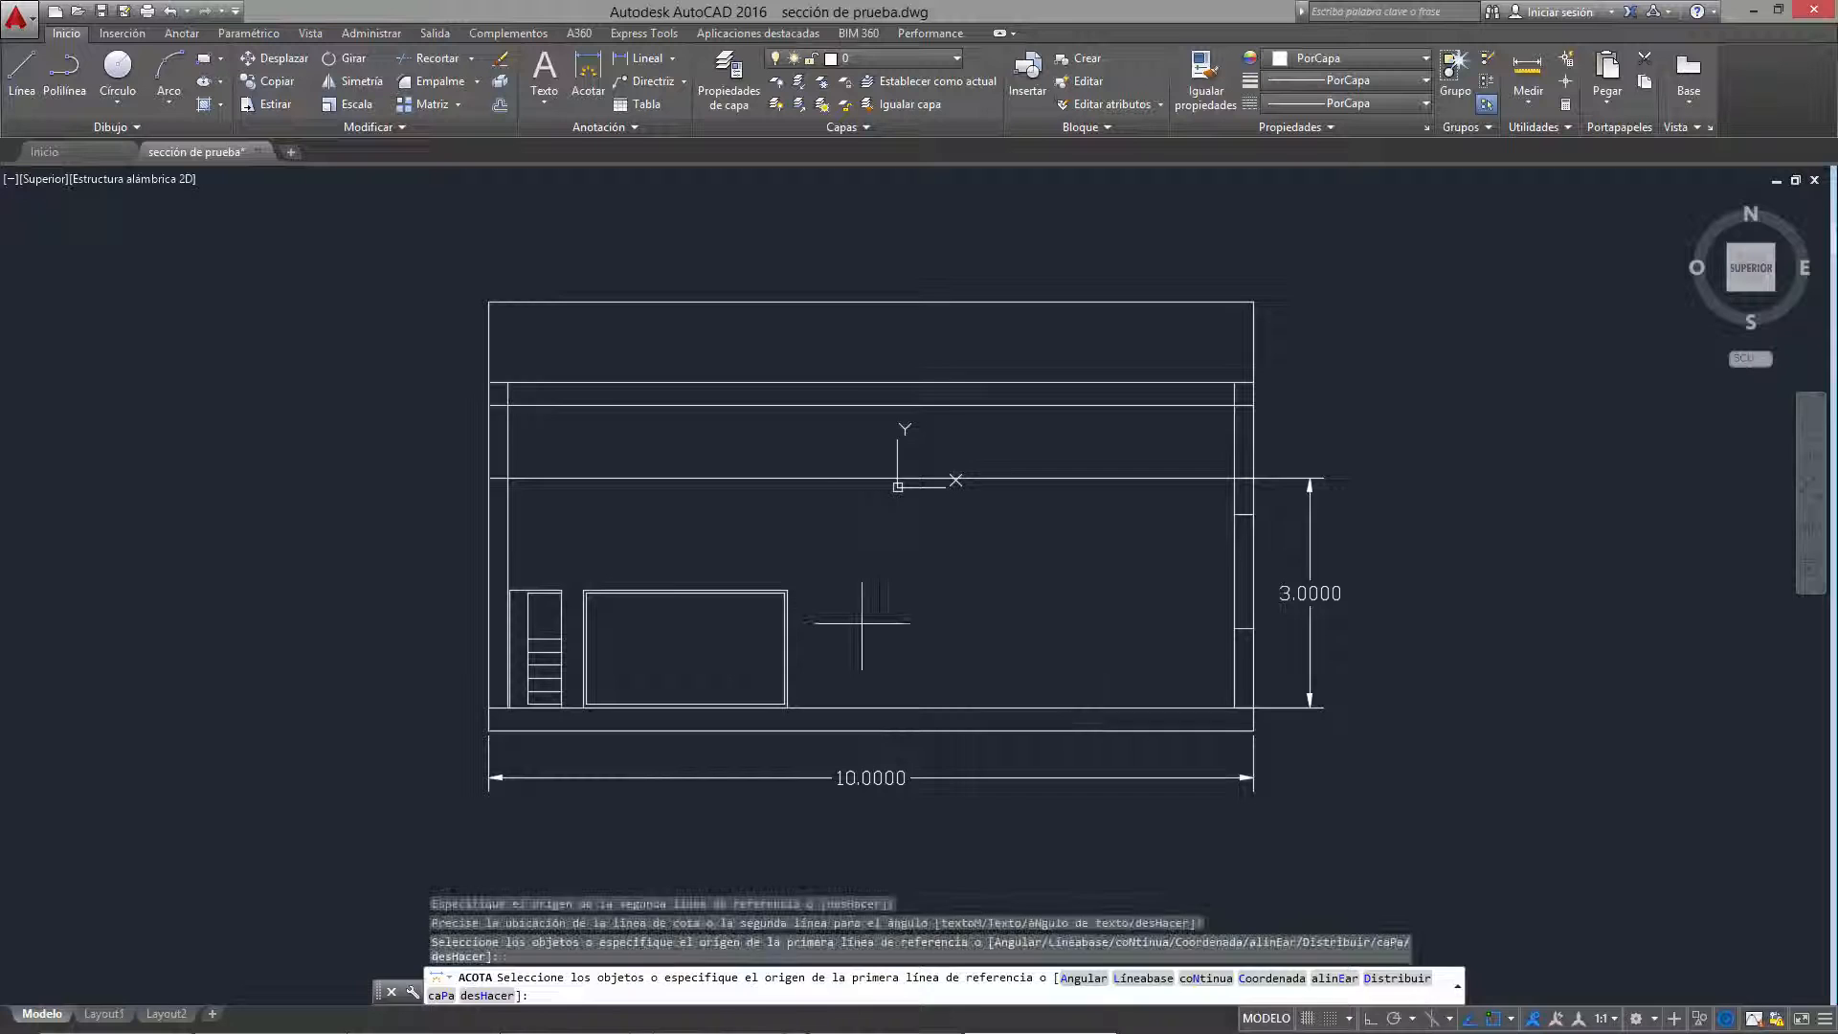
# Step: Turn the SectionCutEdges layer off and back on to check which lines belong to it
pyautogui.click(881, 58)
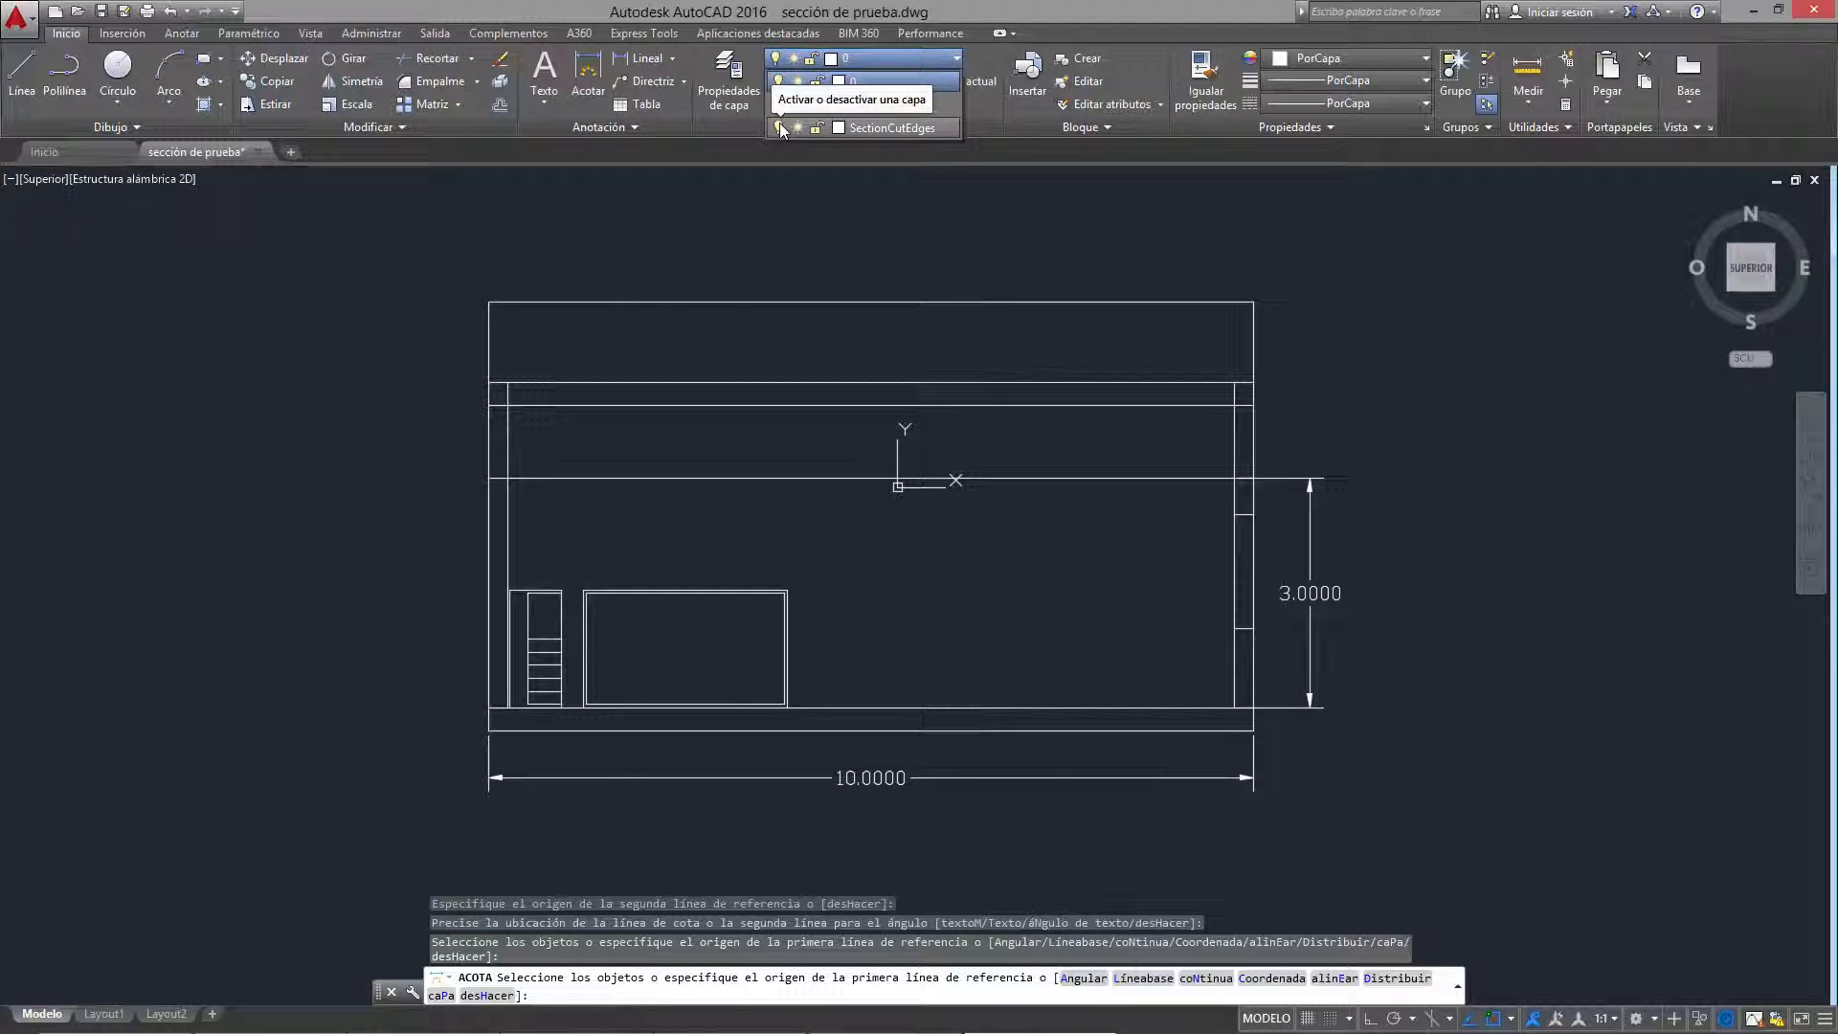
pyautogui.click(779, 127)
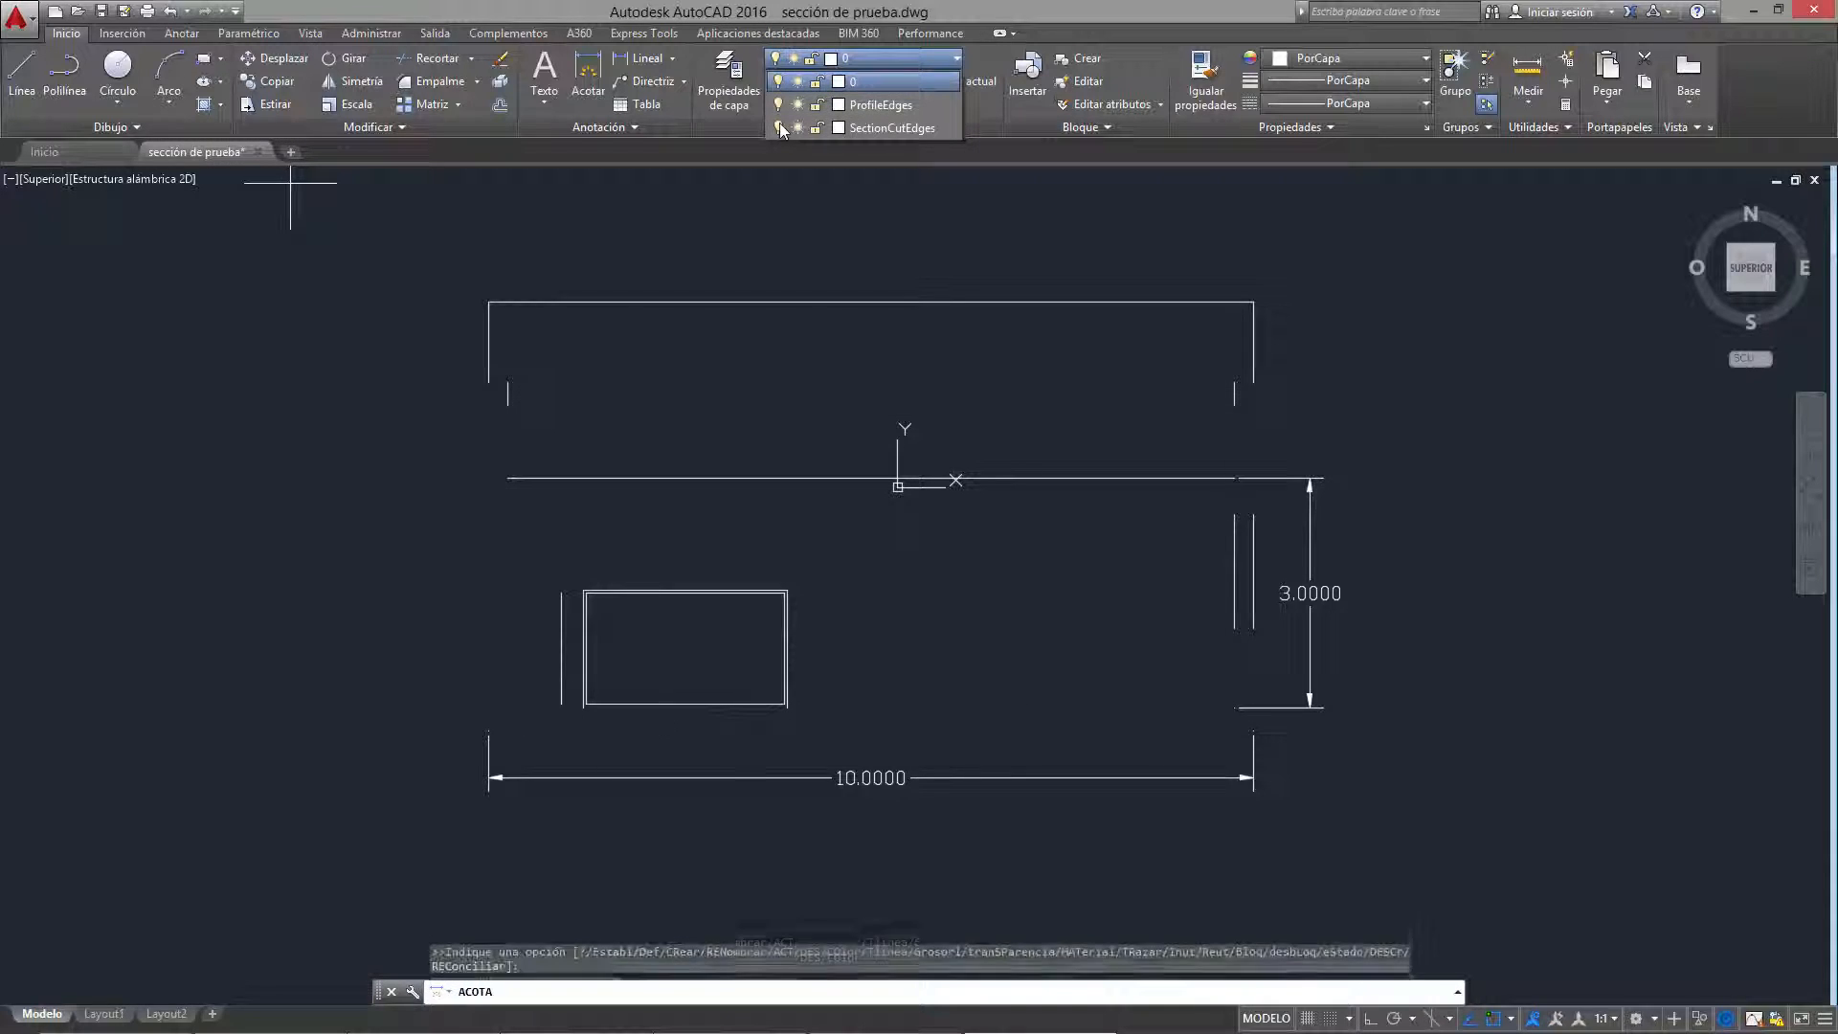
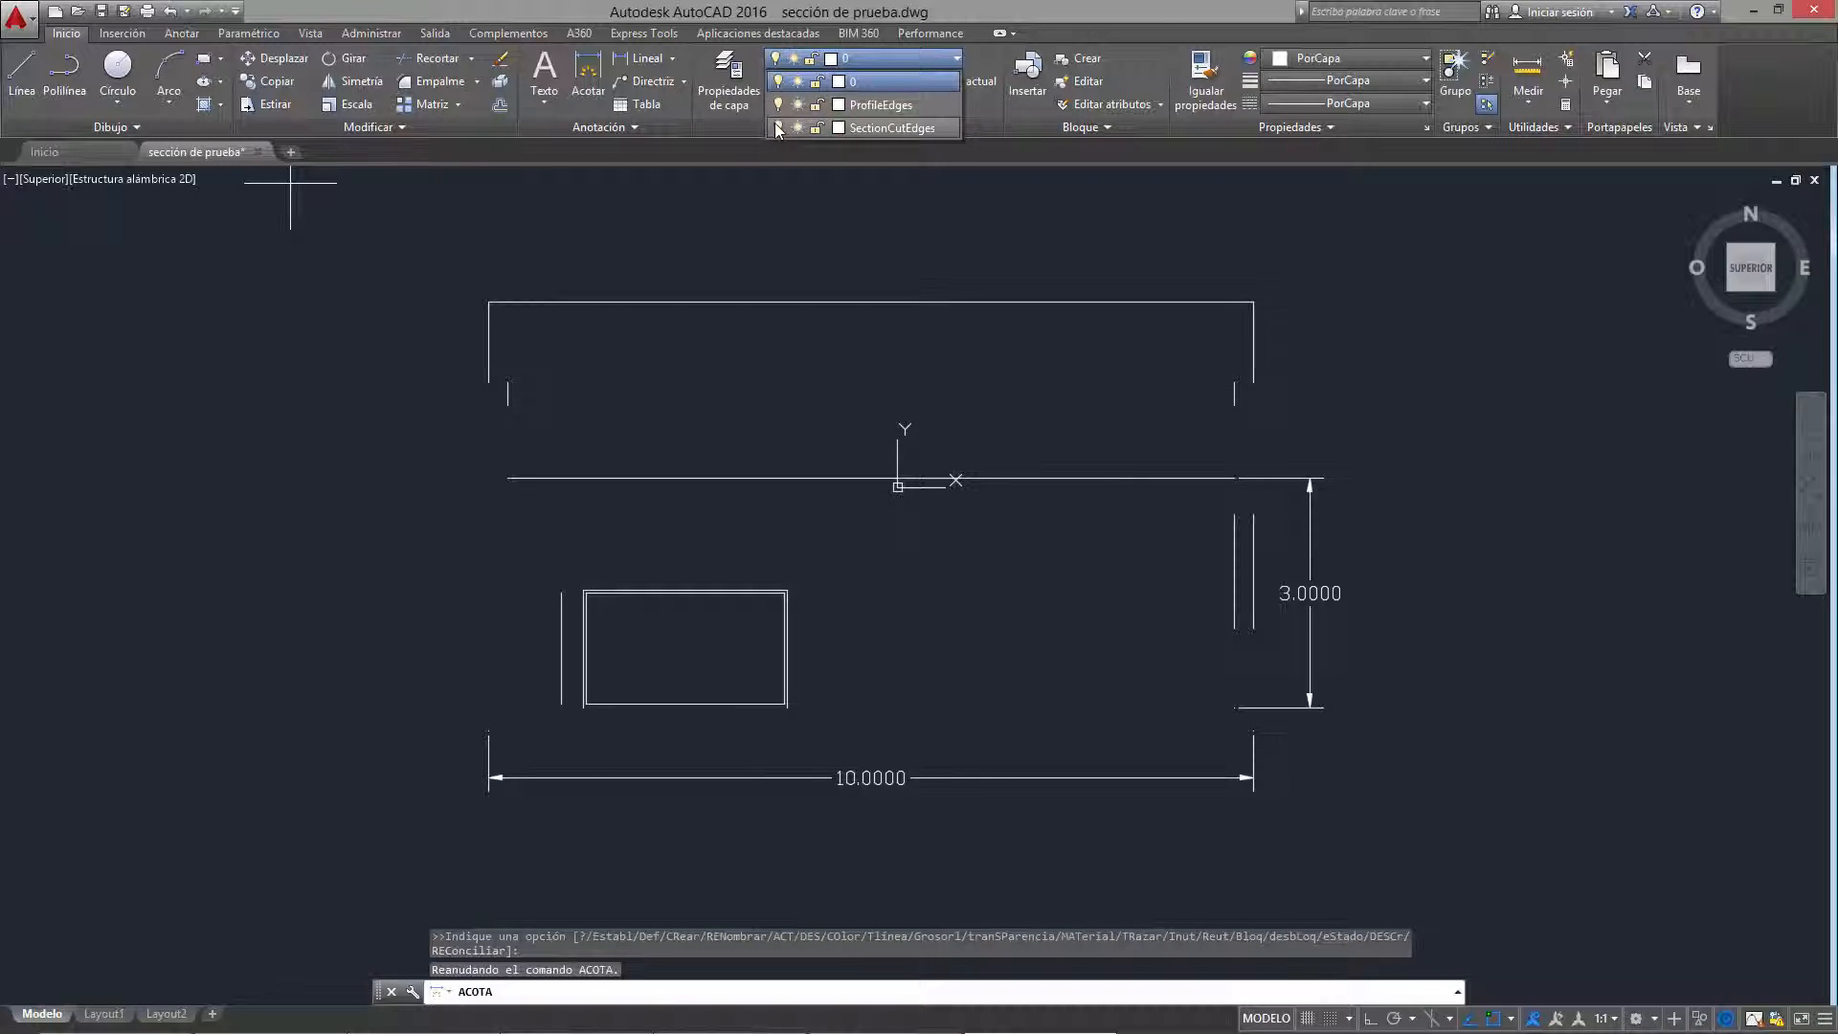
pyautogui.click(842, 58)
pyautogui.click(778, 127)
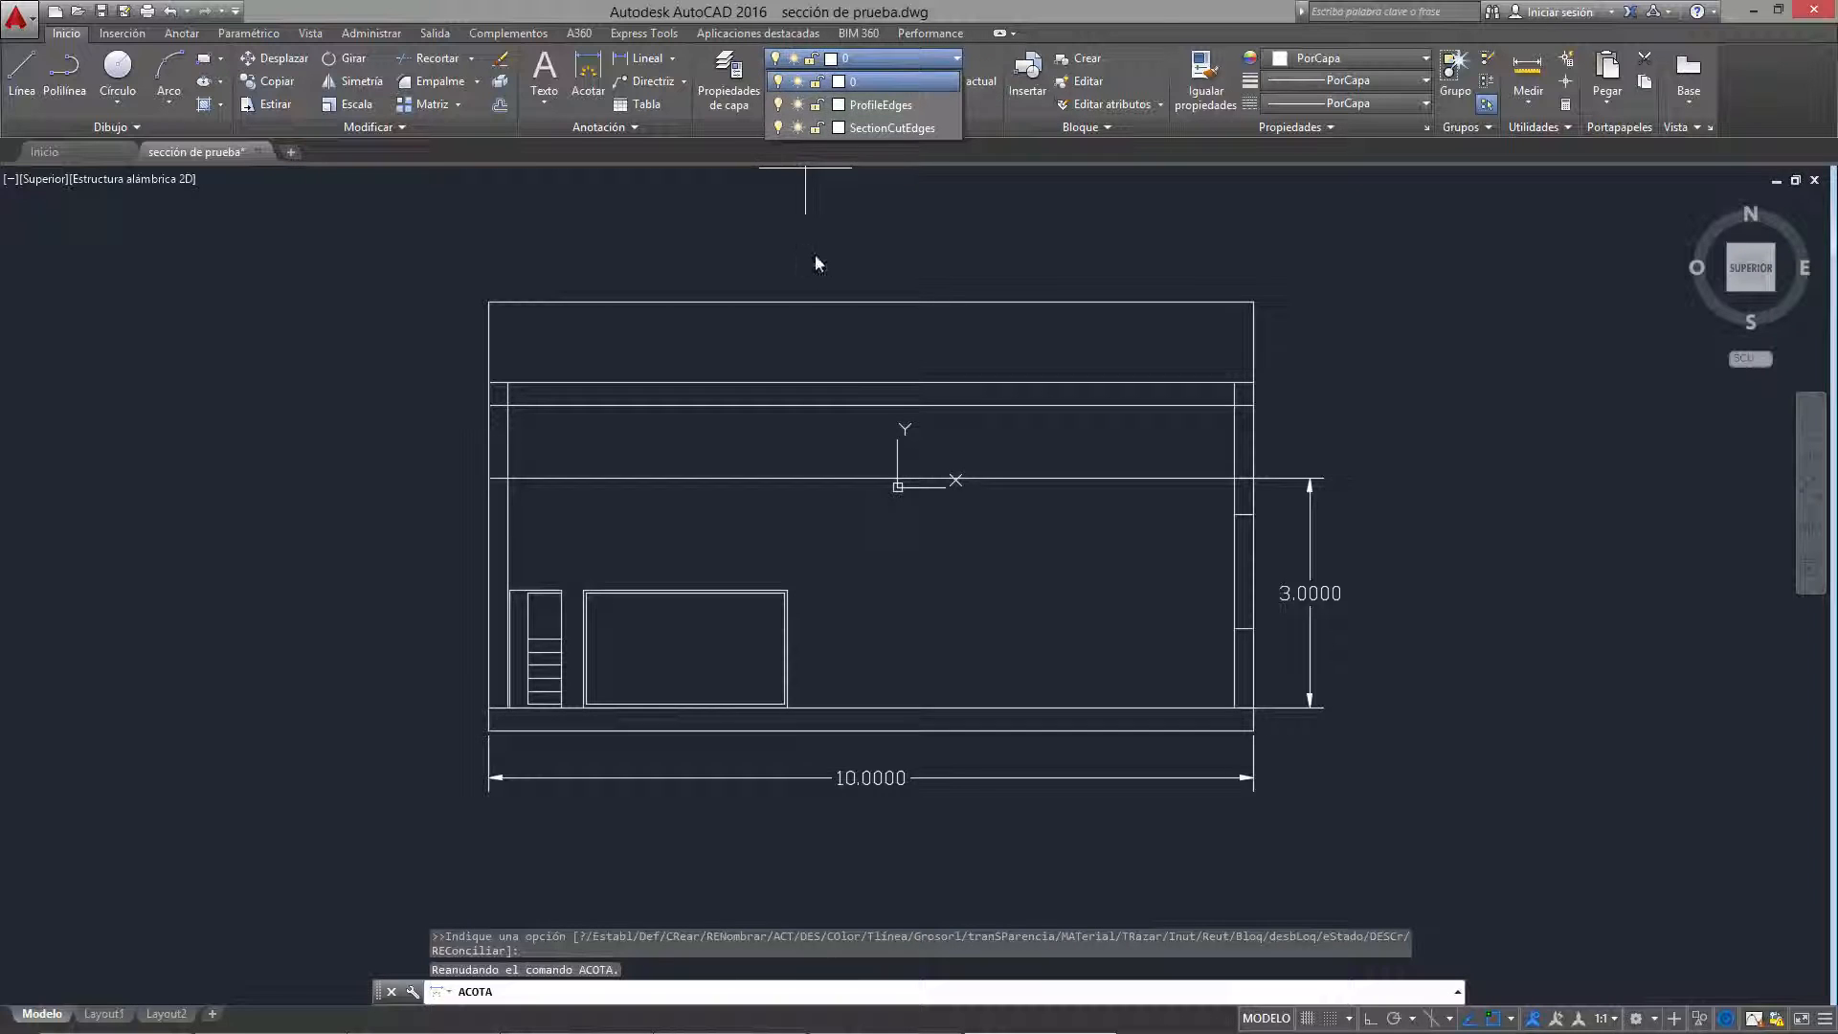
pyautogui.click(821, 257)
# Step: Turn layer 0 off and back on to compare the cut edges with the full drawing
pyautogui.click(875, 57)
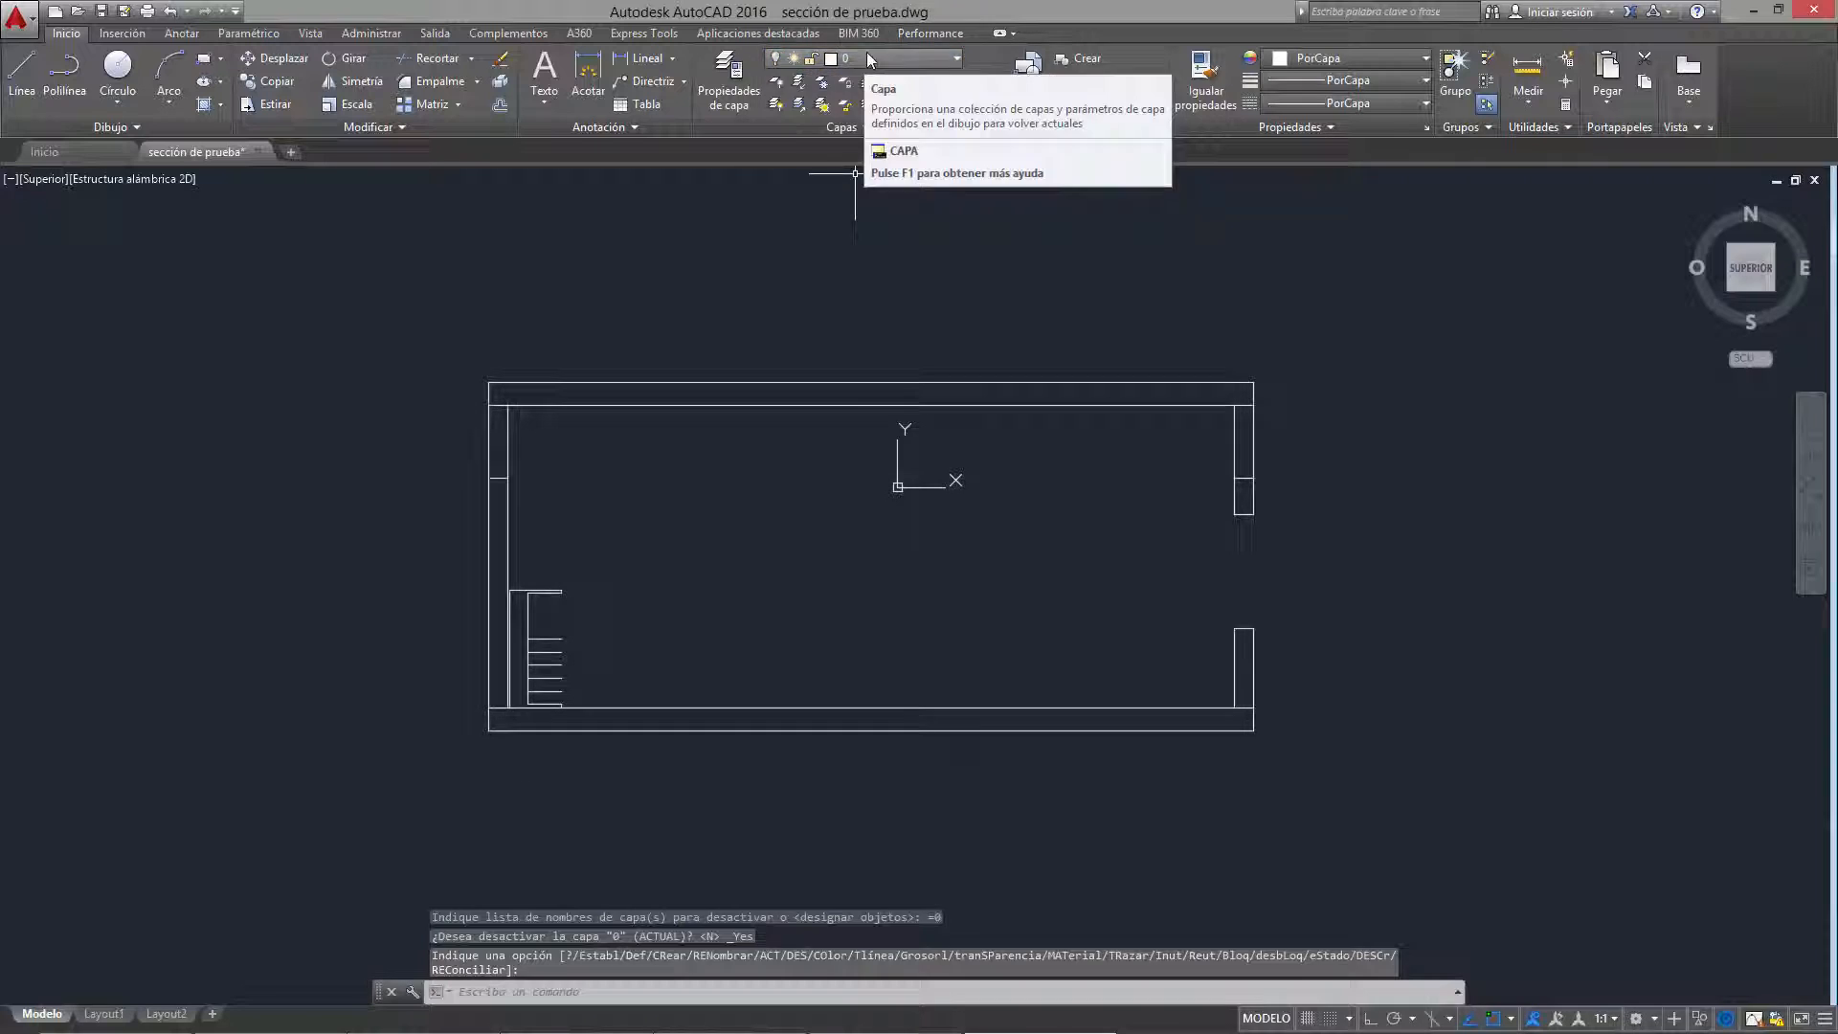
pyautogui.click(866, 53)
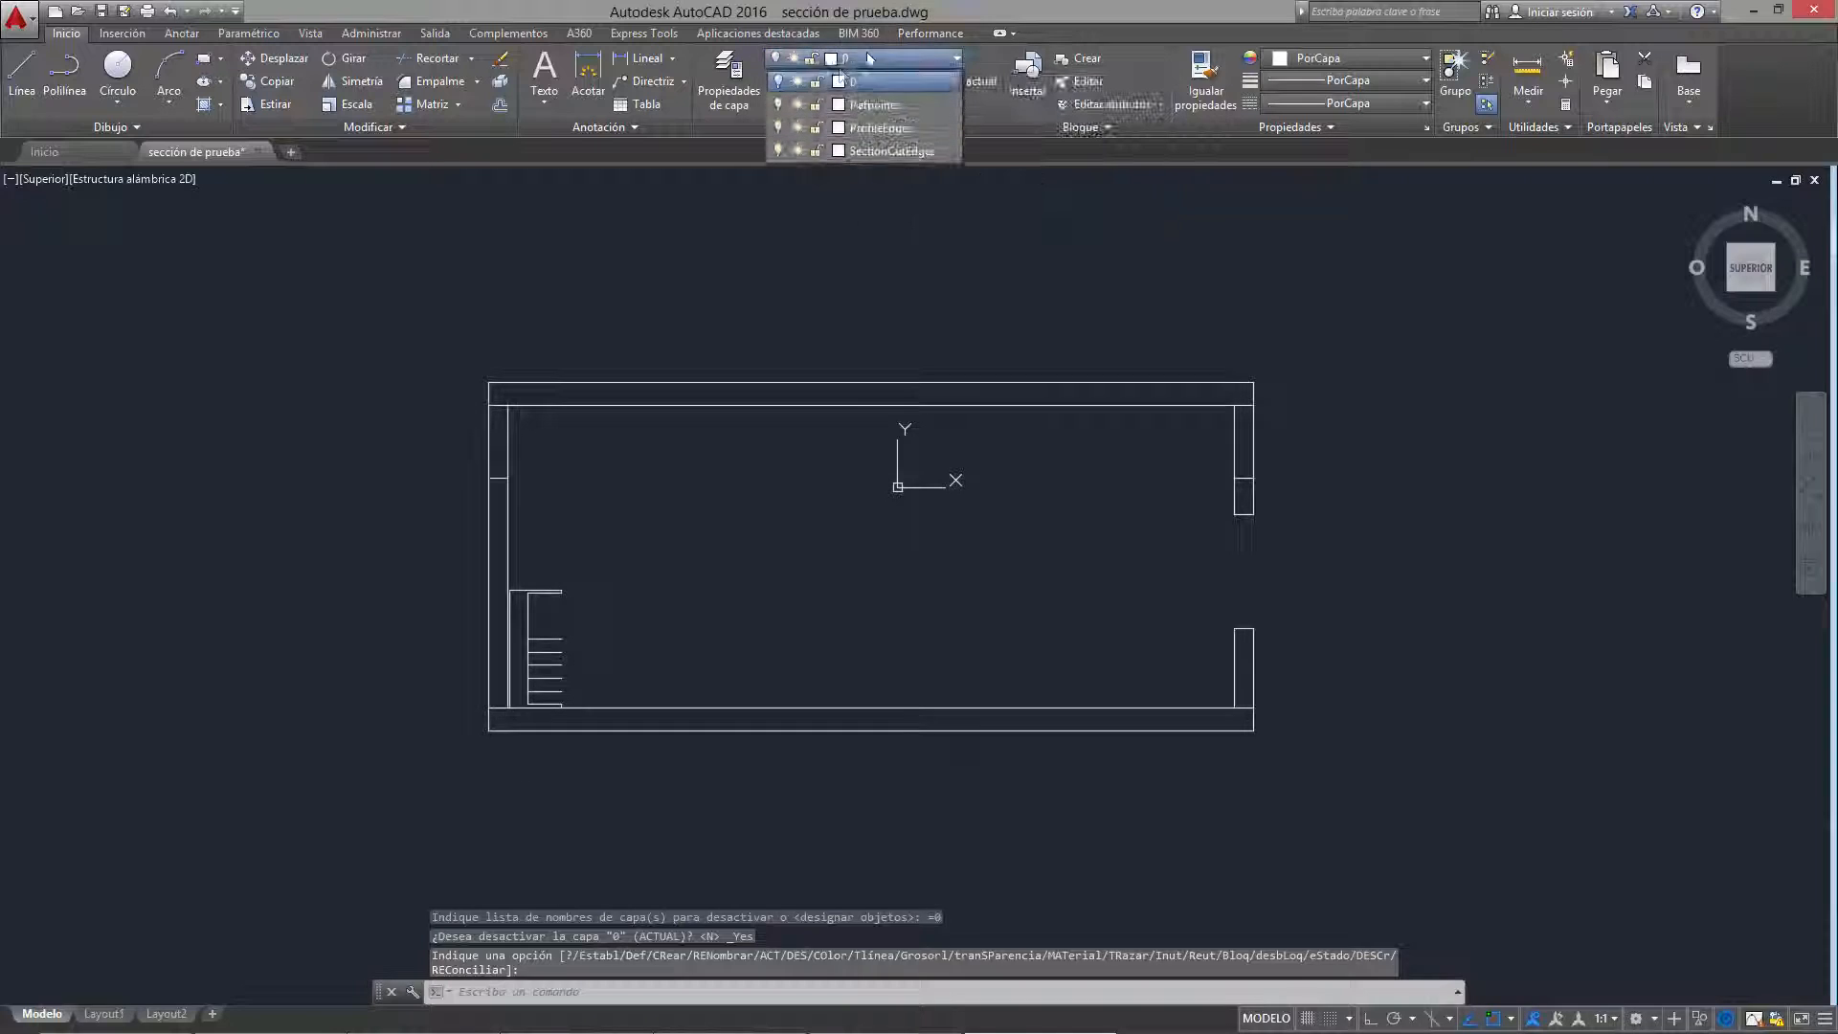
pyautogui.click(779, 83)
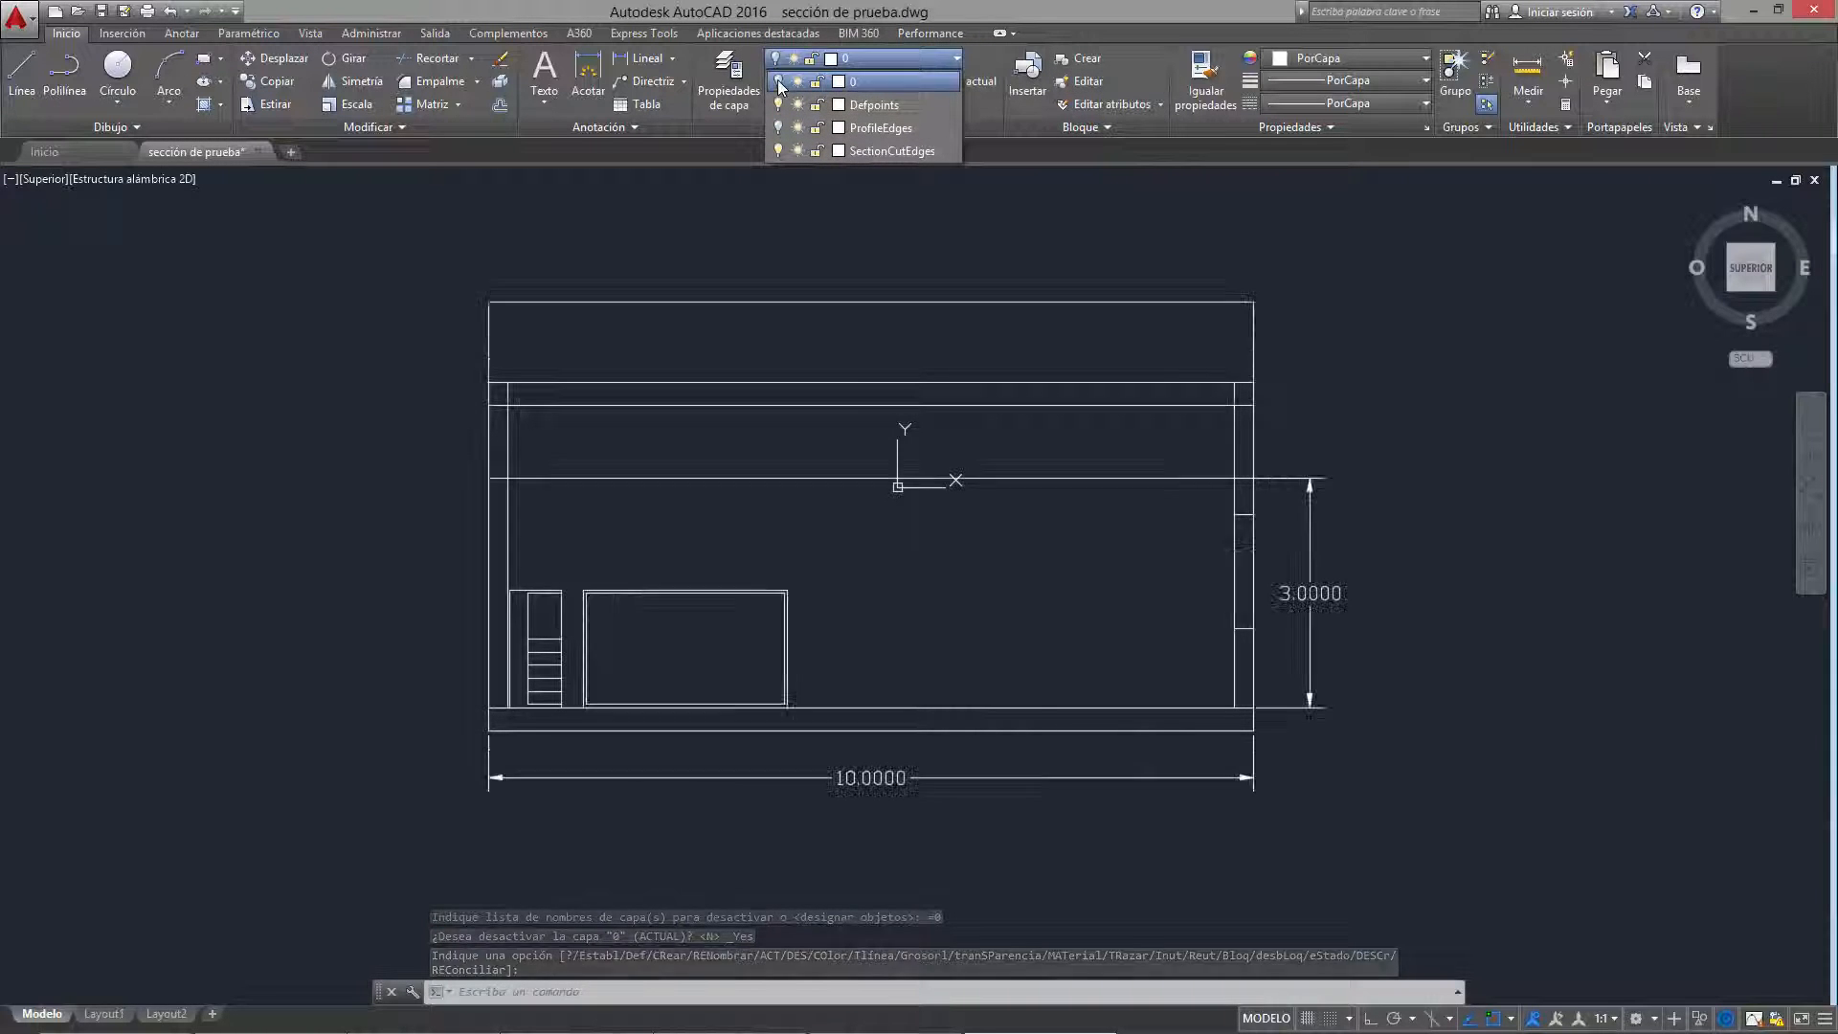
pyautogui.click(883, 293)
# Step: Turn off the current layer 0 so only the section cut edges are displayed
pyautogui.click(926, 63)
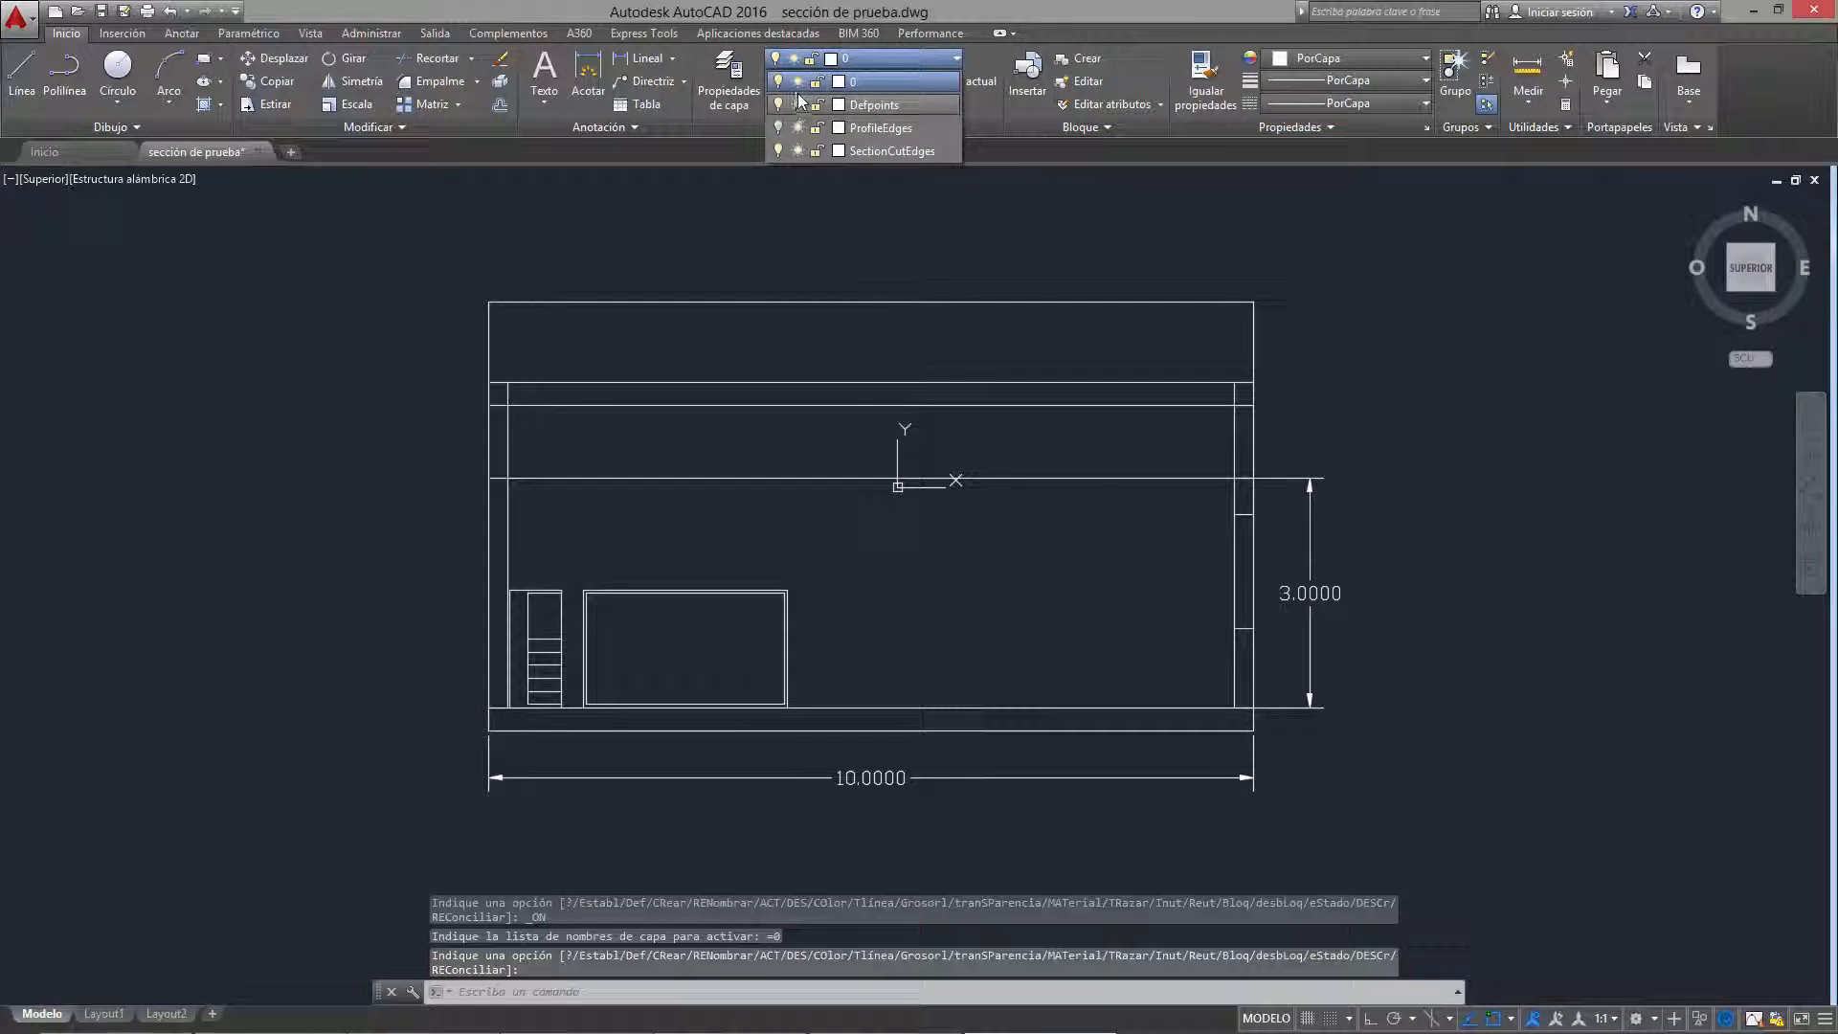
pyautogui.click(779, 83)
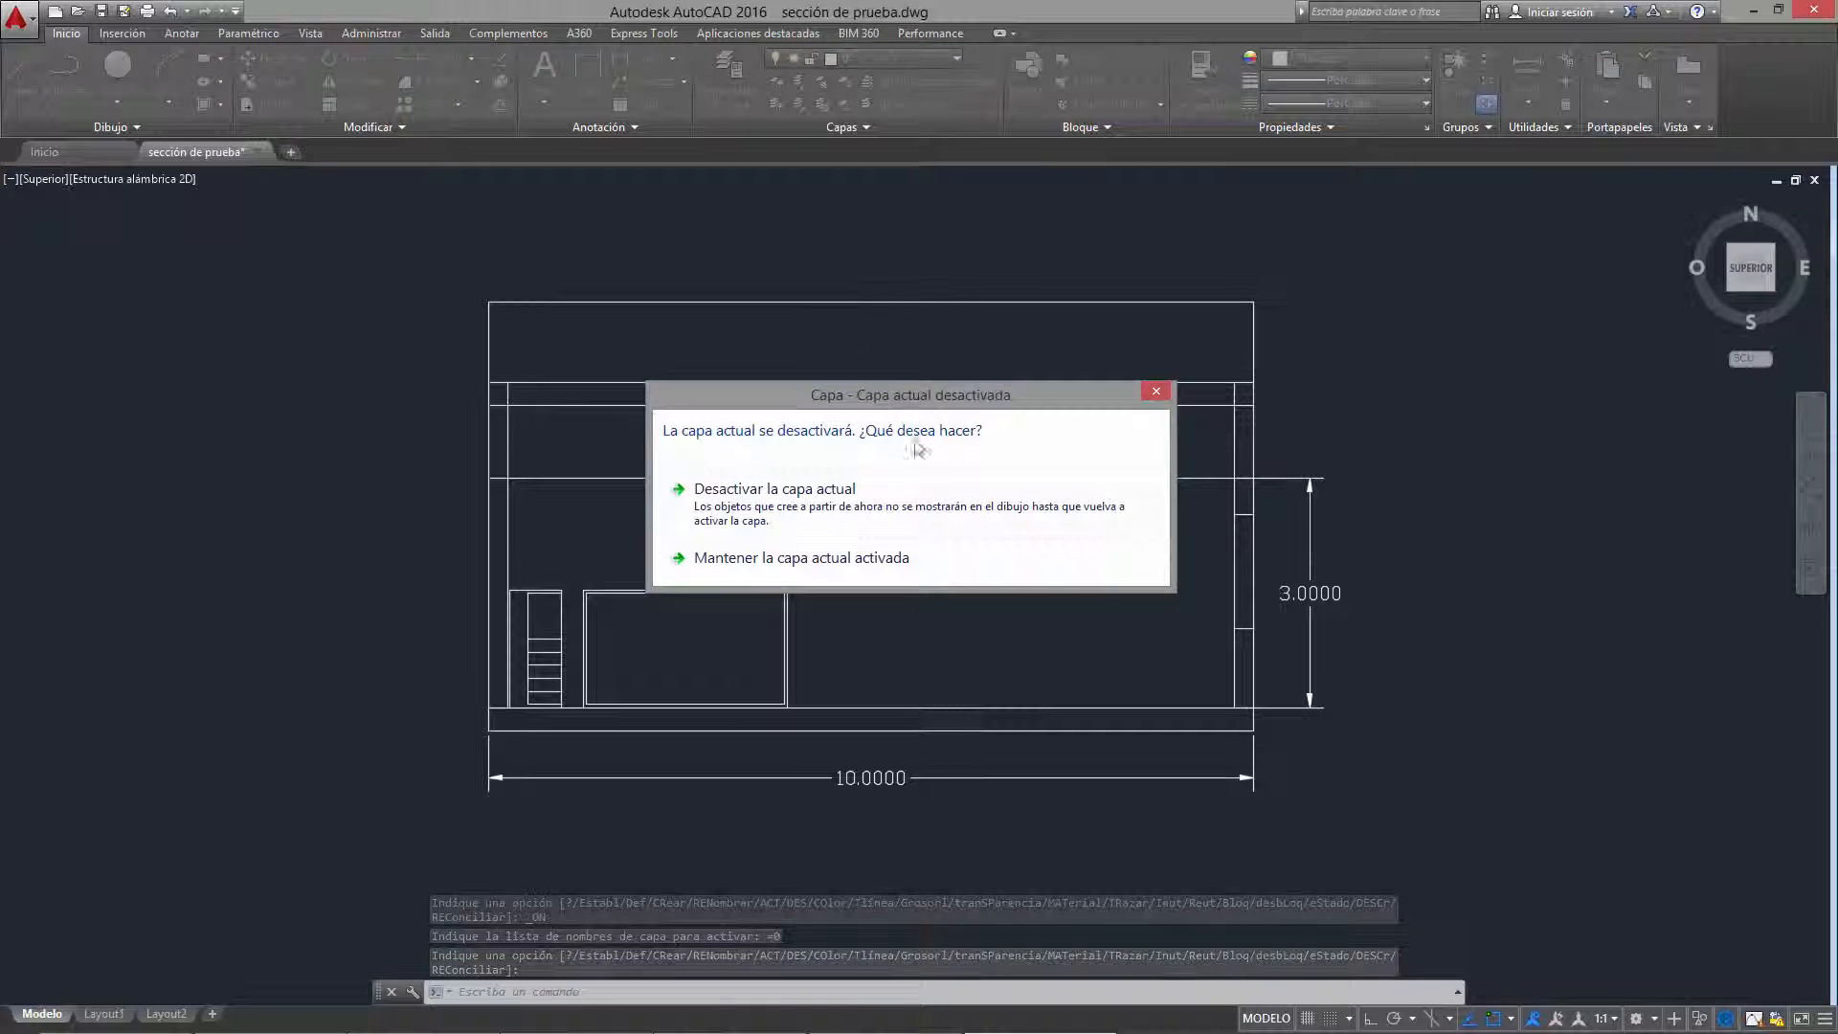
pyautogui.click(804, 496)
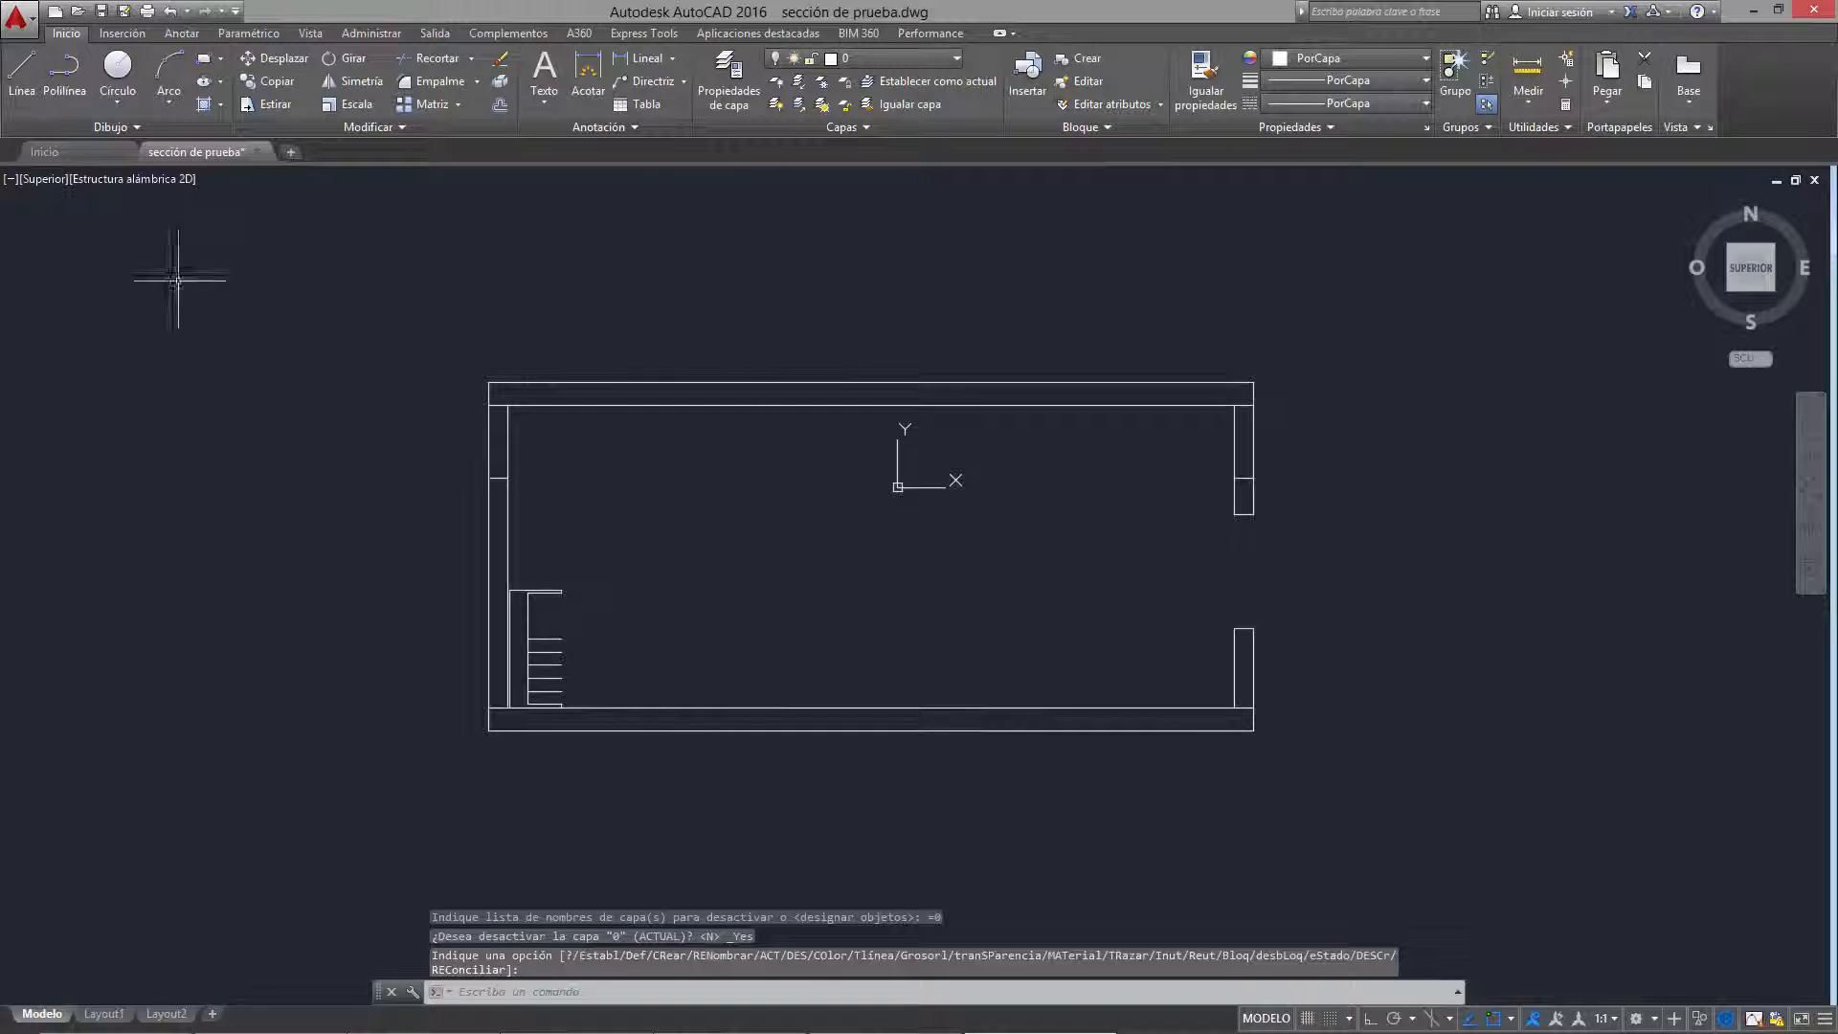
# Step: Select all the section cut edges and change their colour to dark red (153,27,30)
pyautogui.click(290, 271)
pyautogui.click(1388, 770)
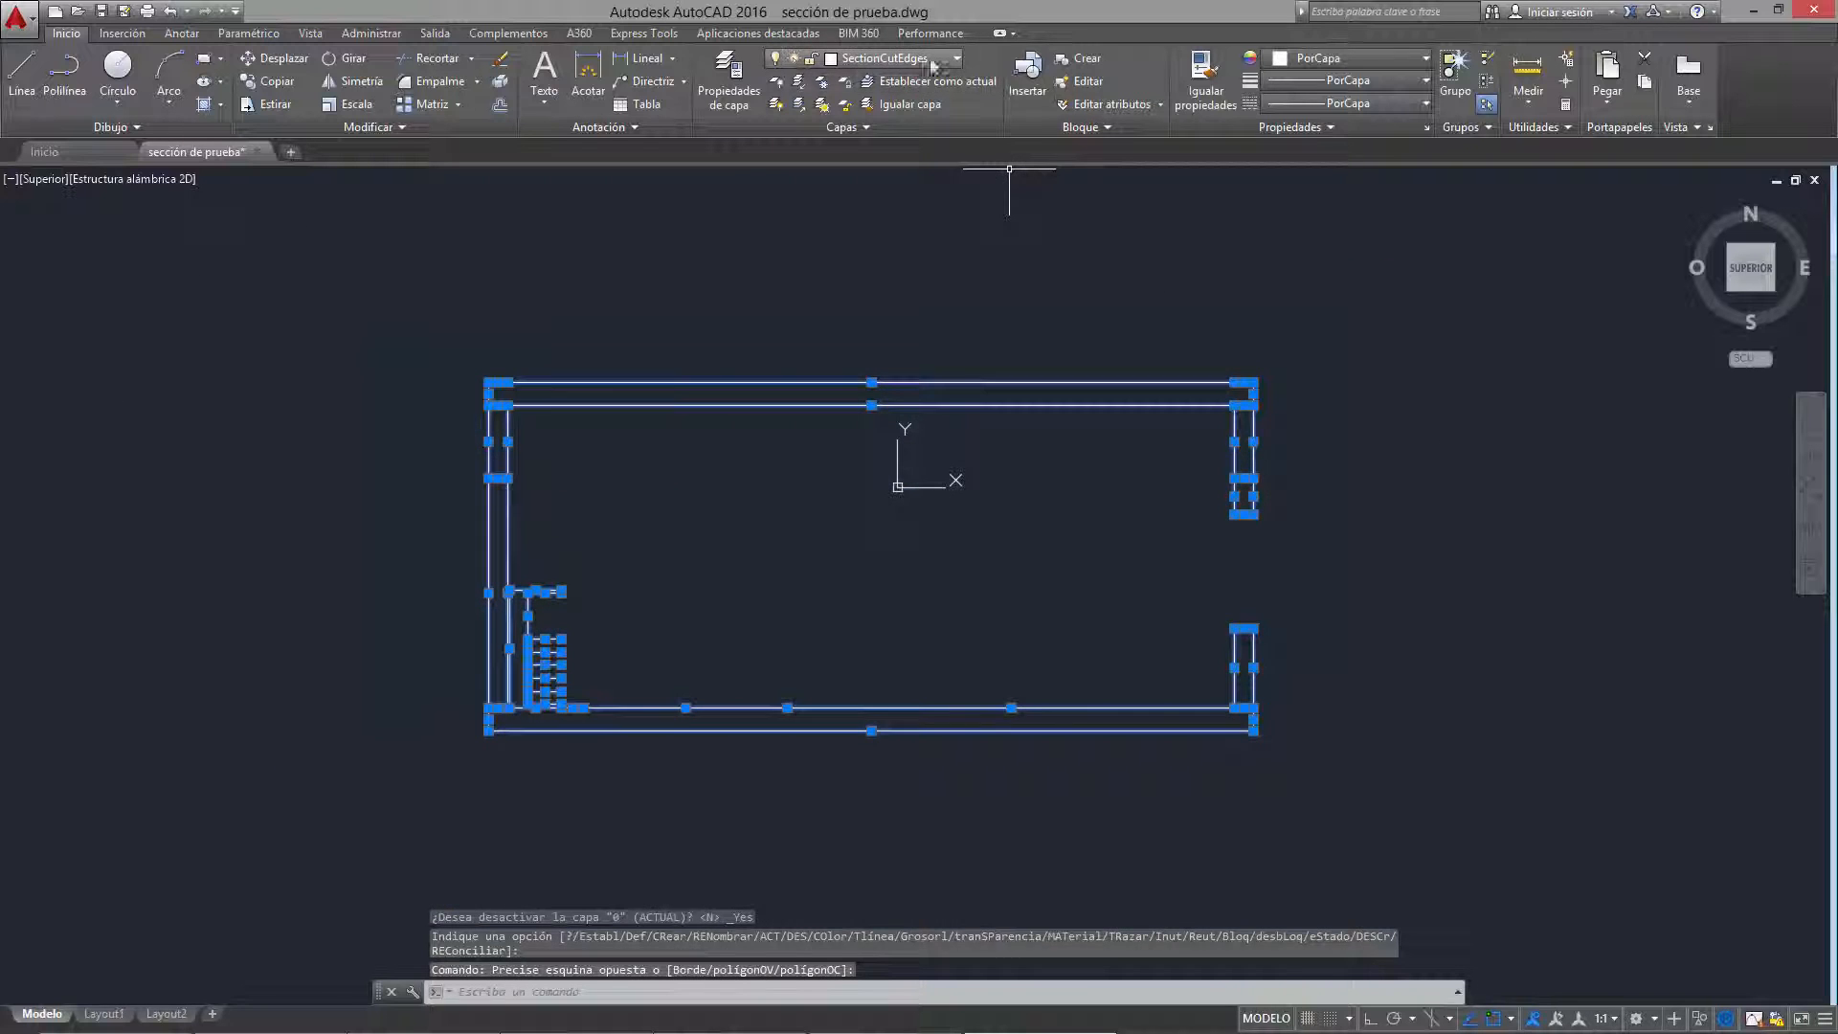
pyautogui.click(1331, 62)
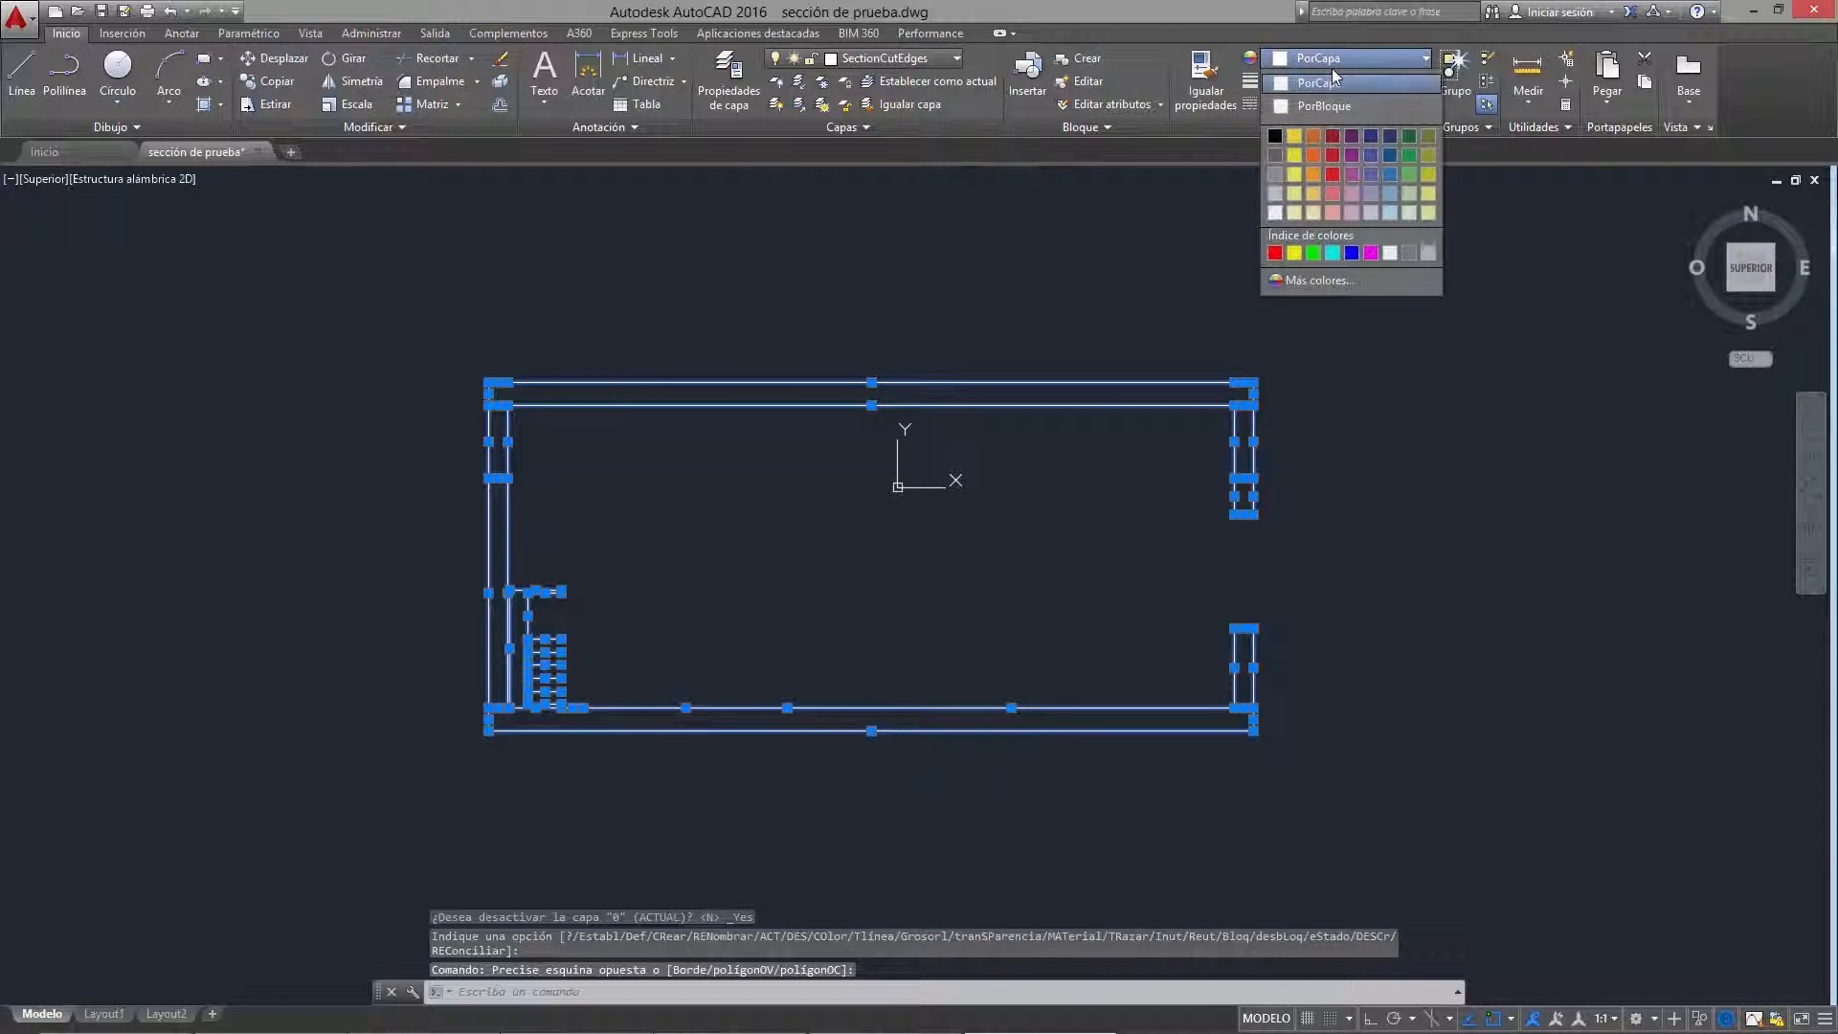
pyautogui.click(1327, 139)
pyautogui.click(769, 271)
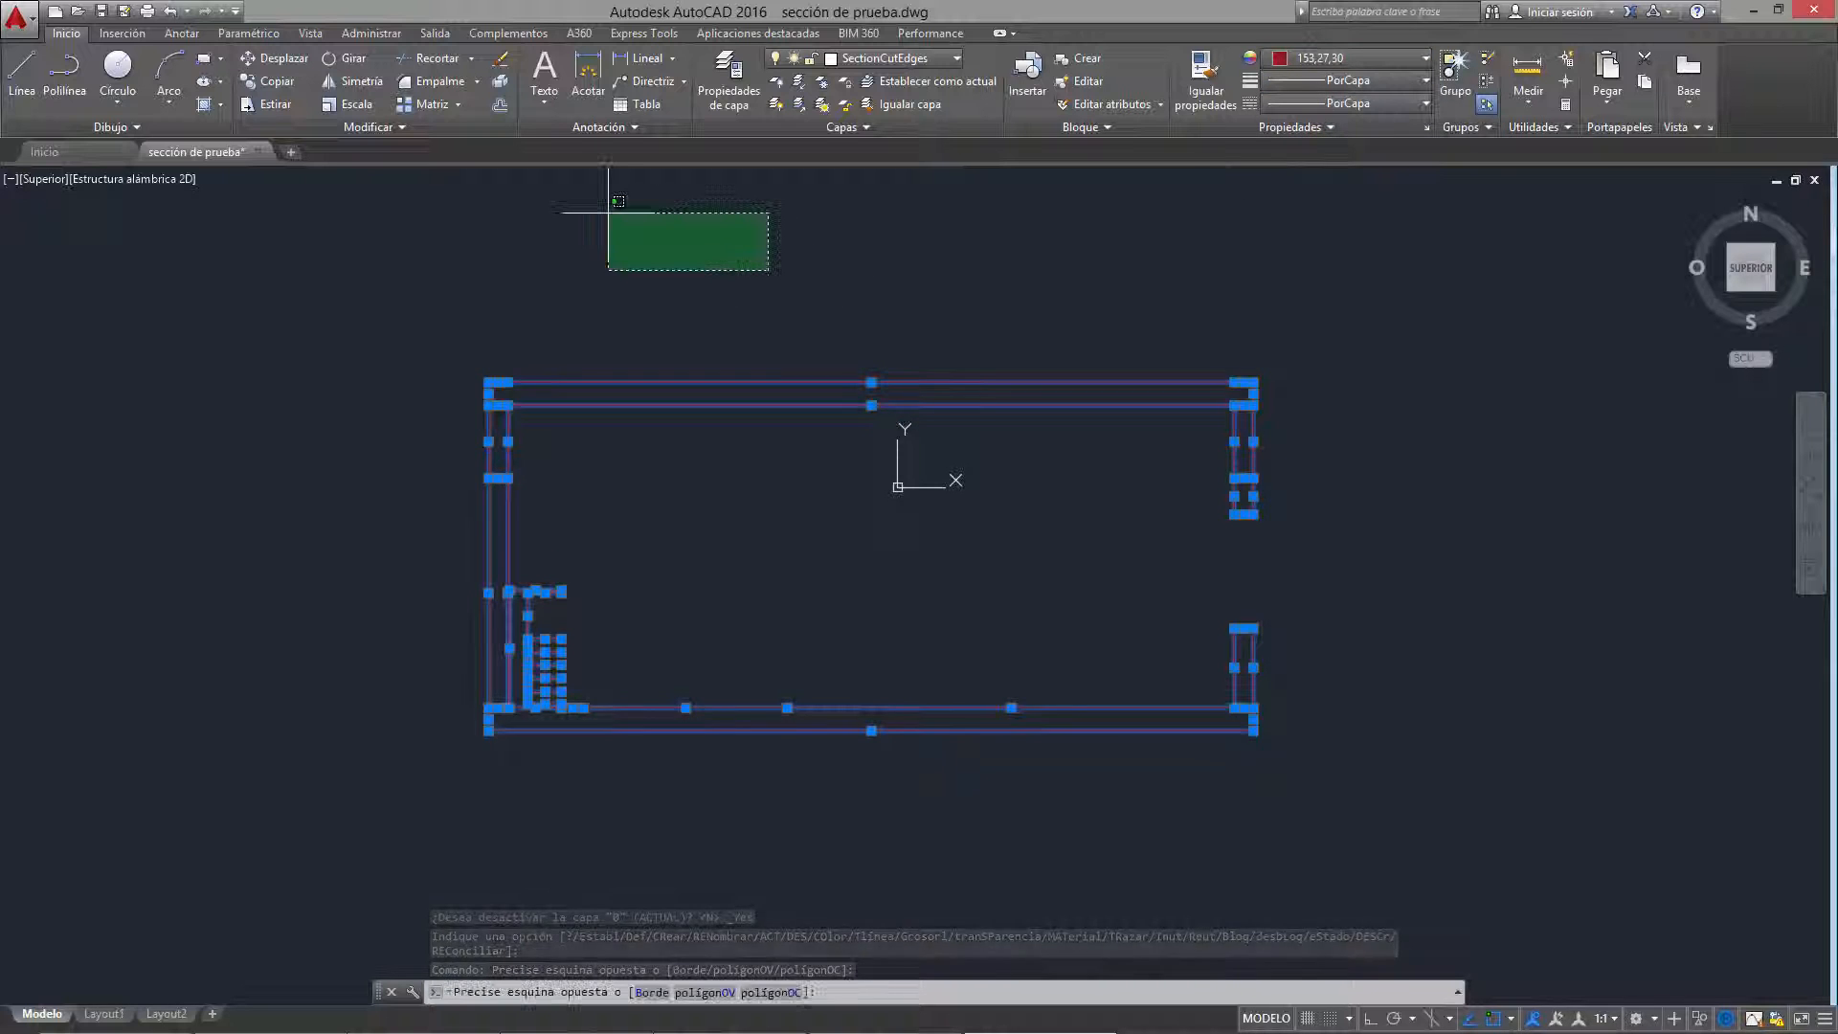
# Step: Clear the selection and turn layer 0 back on to see the red cut edges within the full drawing
pyautogui.click(611, 213)
pyautogui.press('Escape')
pyautogui.click(885, 69)
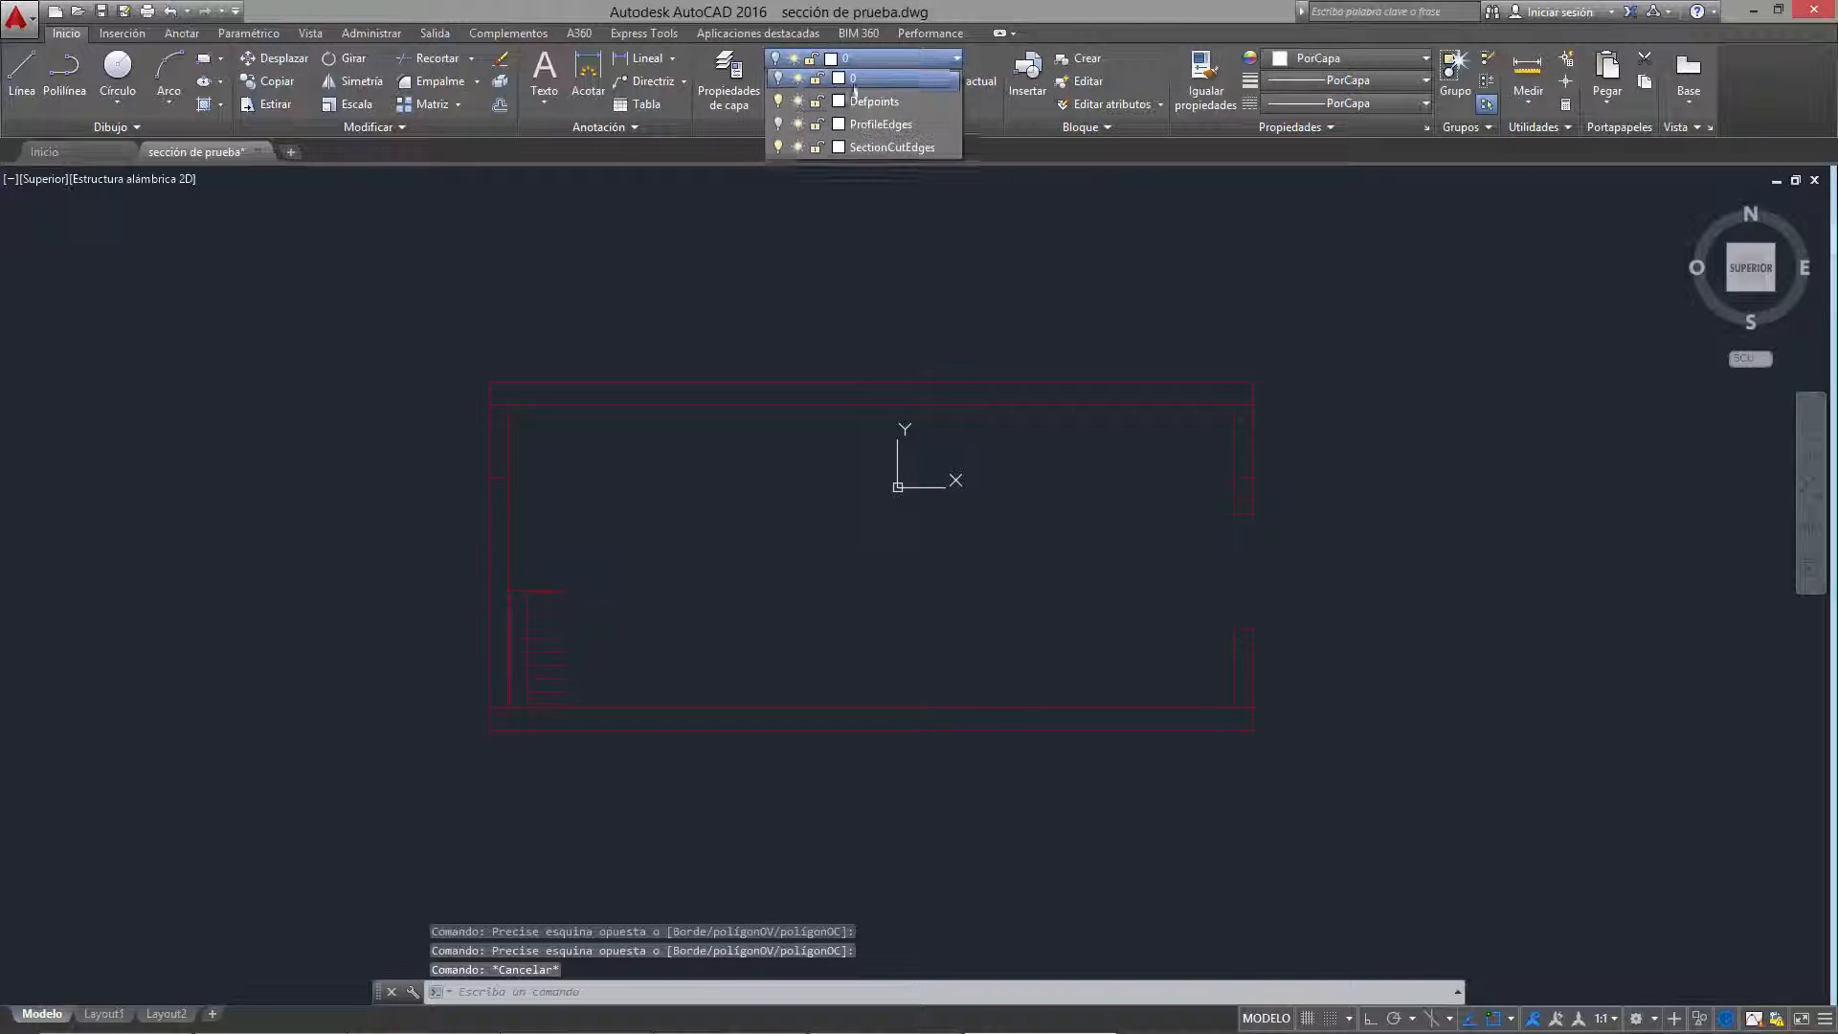
pyautogui.click(777, 81)
pyautogui.press('Escape')
pyautogui.scroll(-3, 895, 613)
pyautogui.scroll(3, 624, 624)
pyautogui.scroll(3, 416, 382)
pyautogui.scroll(-3, 415, 382)
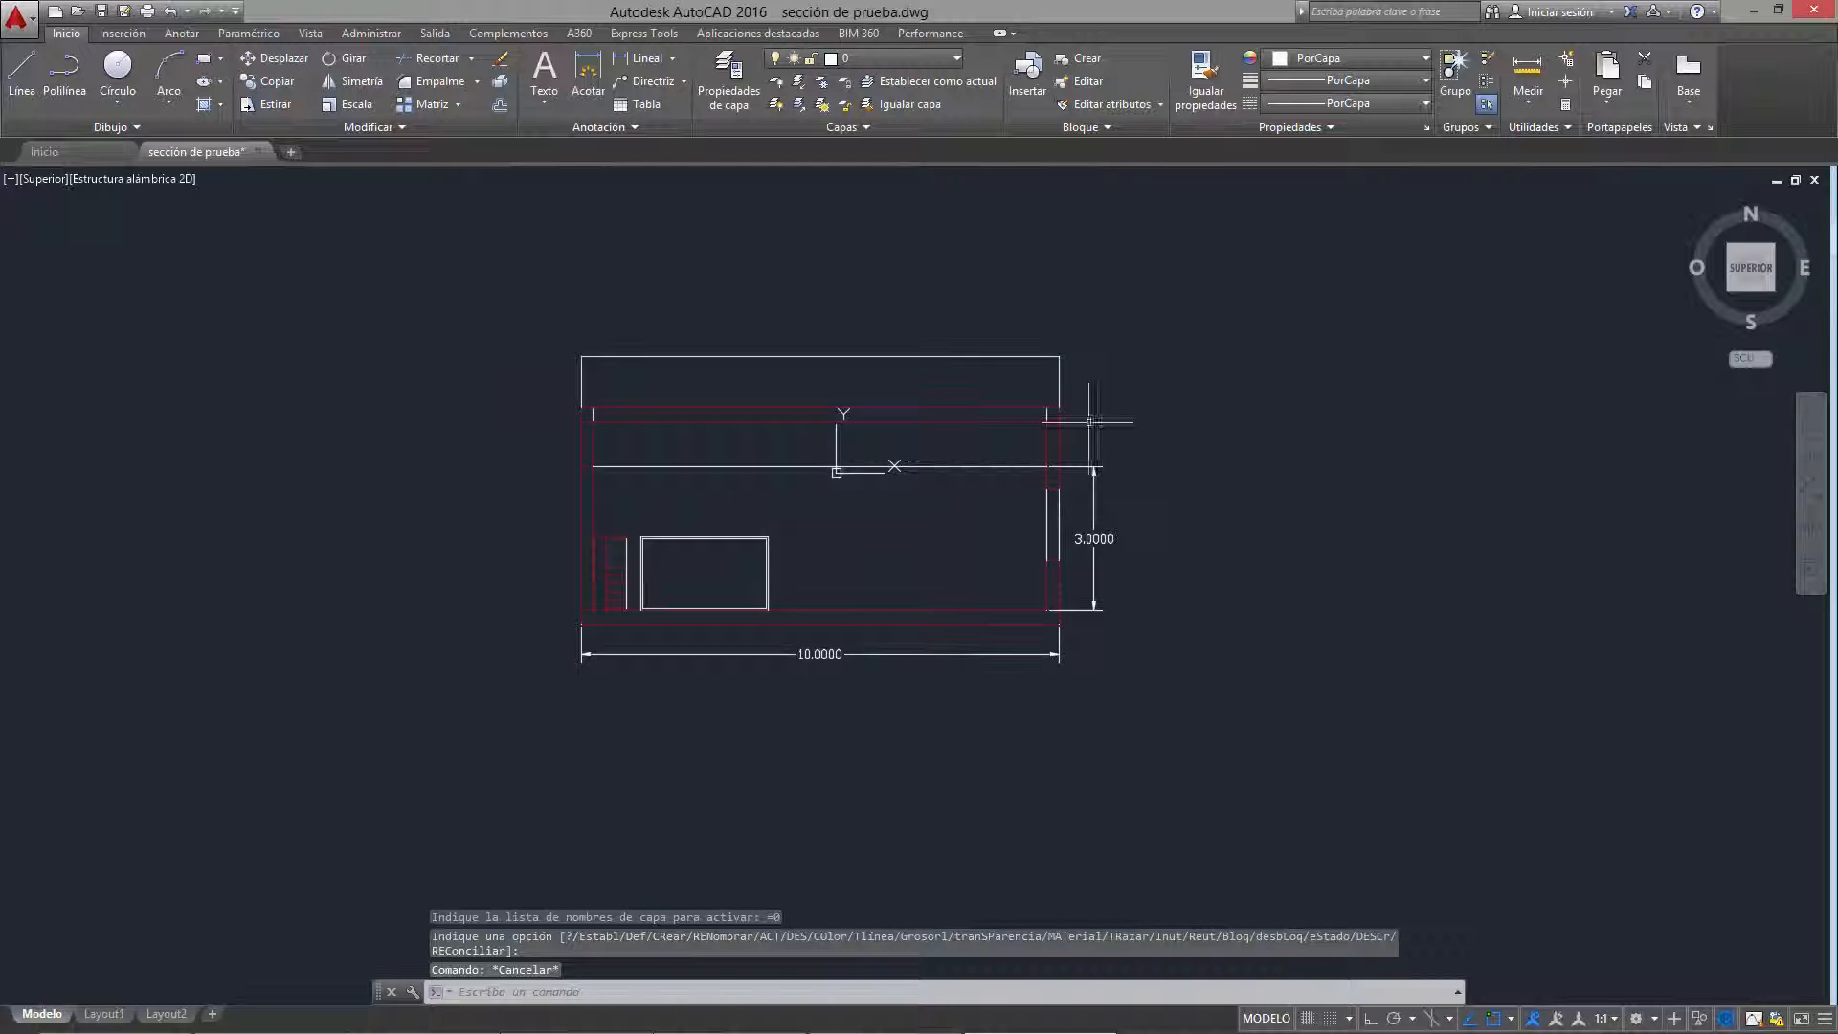
# Step: Switch to SketchUp and align the view with the horizontal section plane
pyautogui.click(1753, 10)
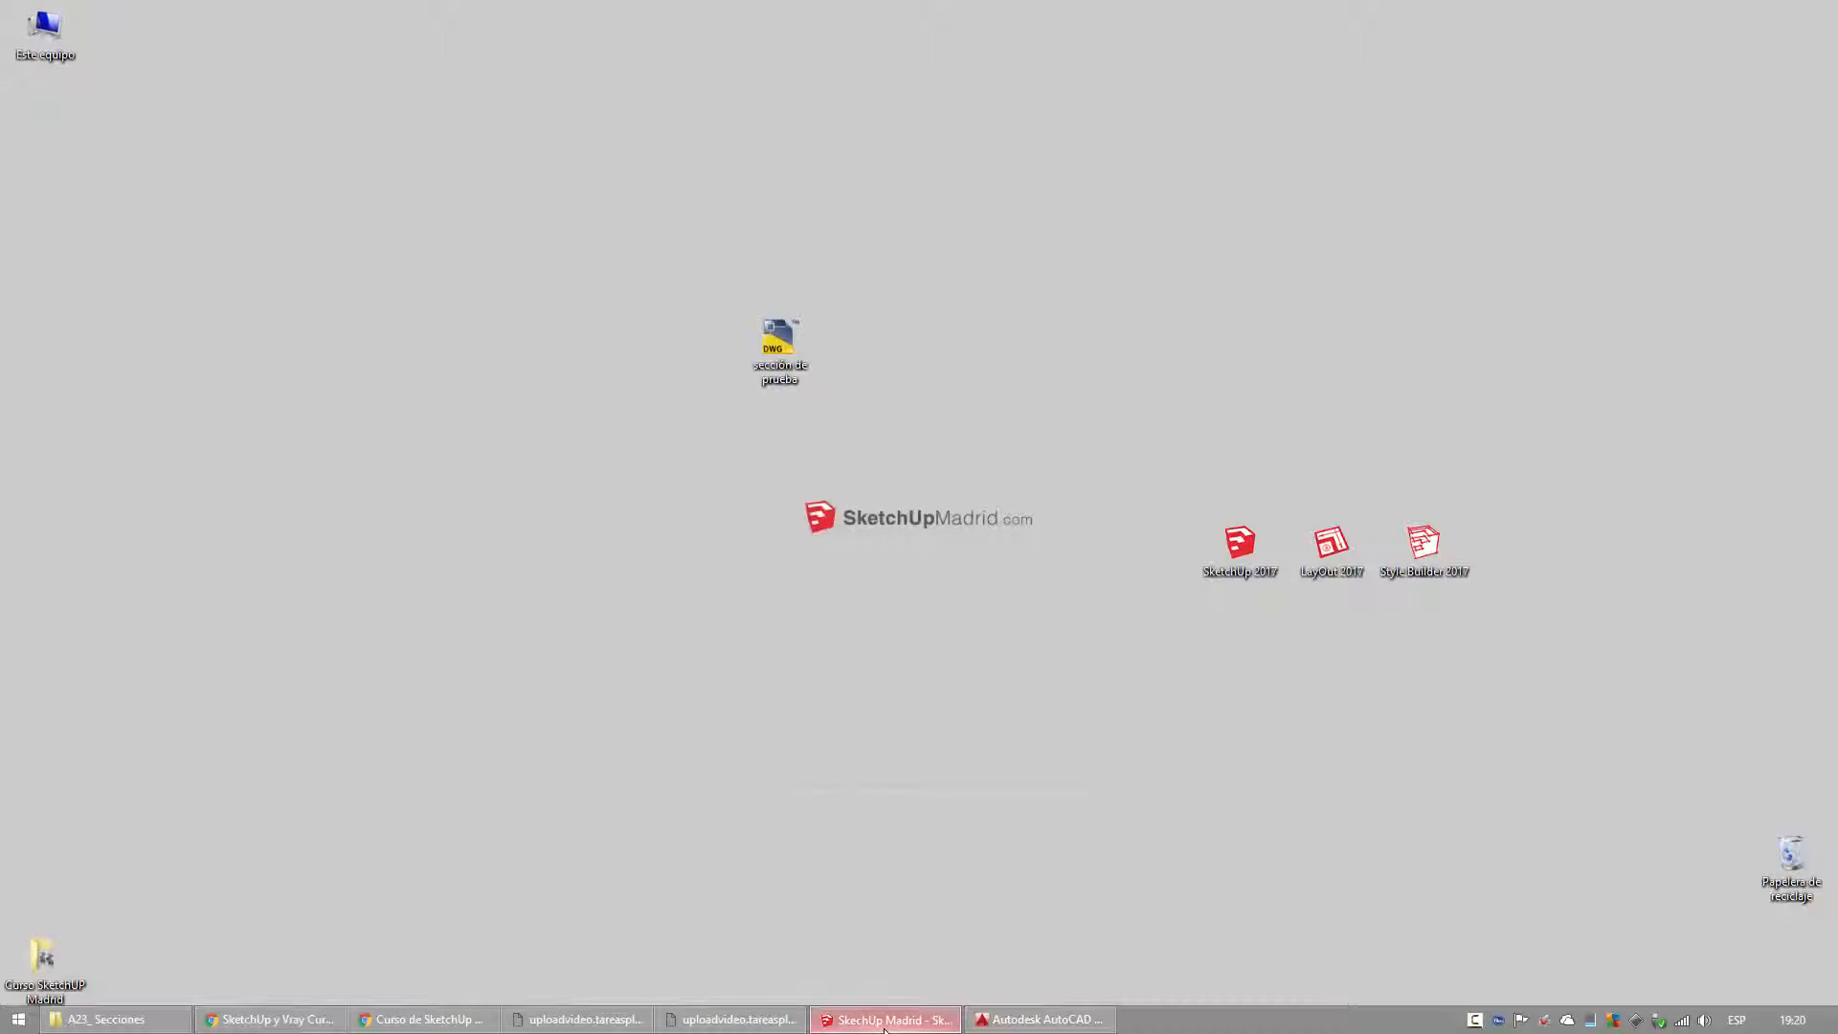
pyautogui.click(886, 1024)
pyautogui.moveTo(776, 498); pyautogui.dragTo(813, 845, button='middle')
pyautogui.scroll(-2, 815, 846)
pyautogui.rightClick(1090, 523)
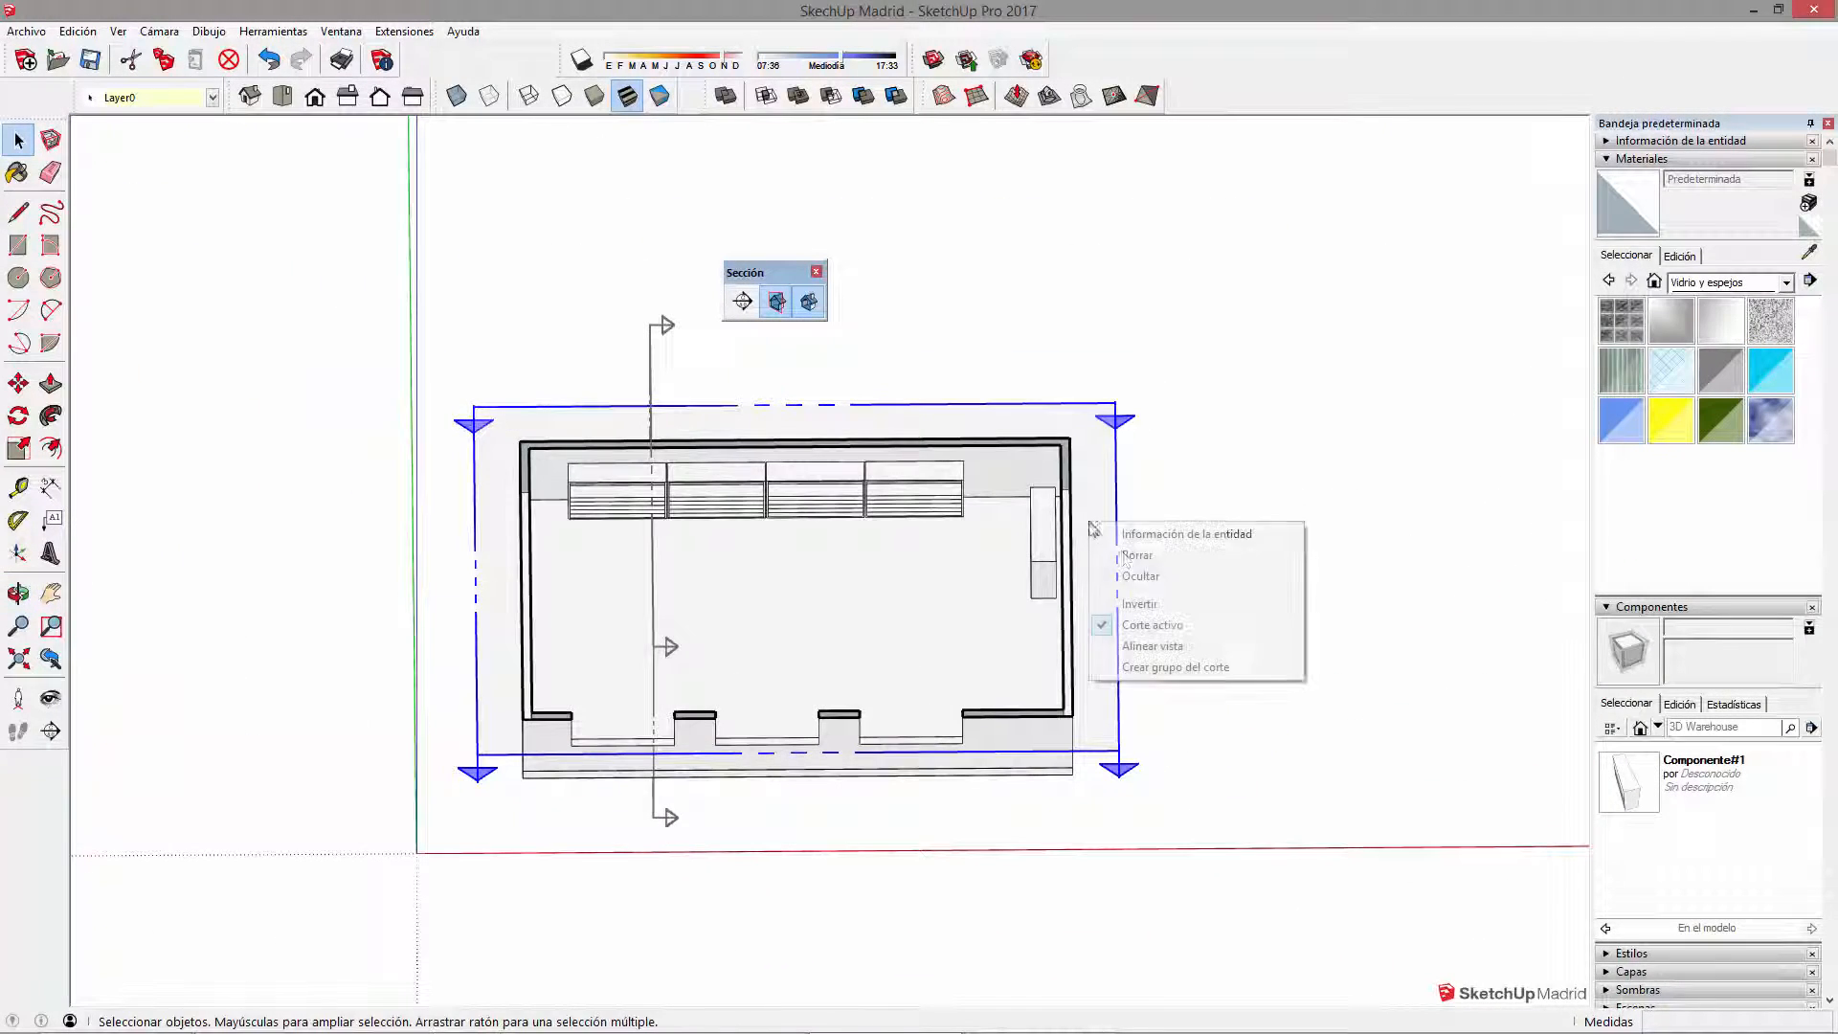
pyautogui.click(1178, 645)
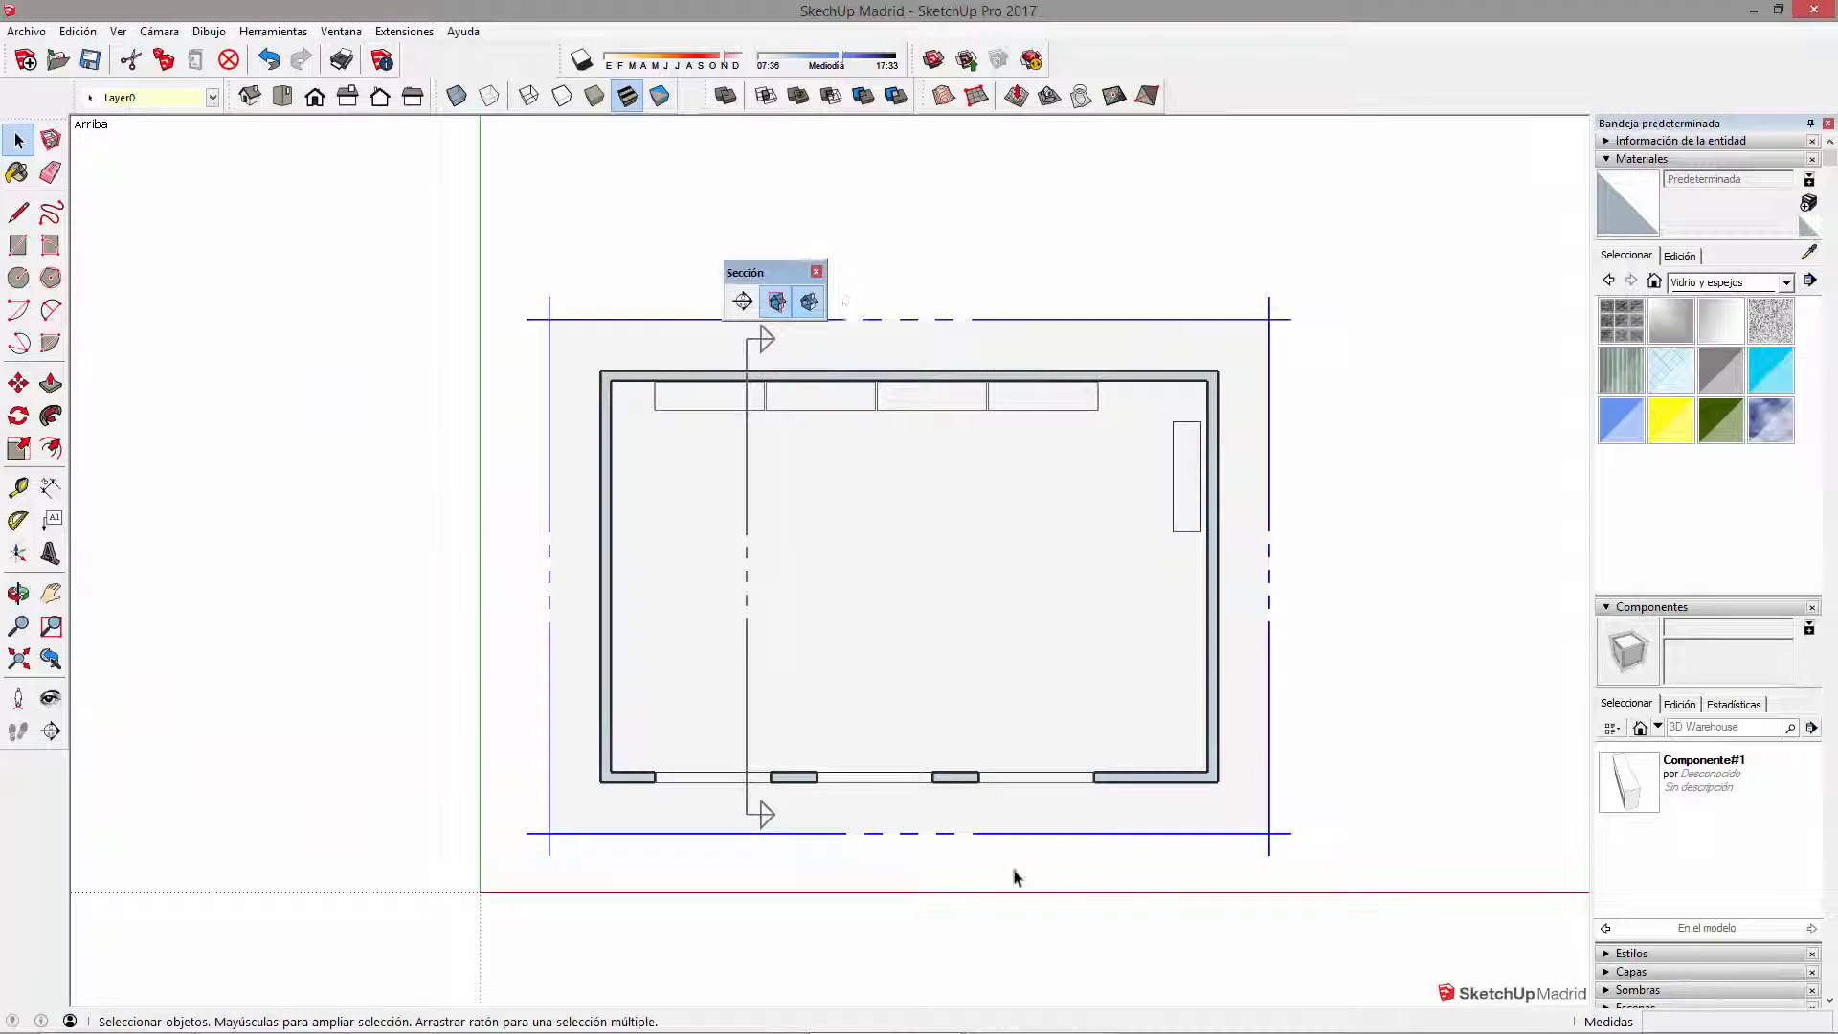
pyautogui.moveTo(1104, 595); pyautogui.dragTo(944, 636, button='middle')
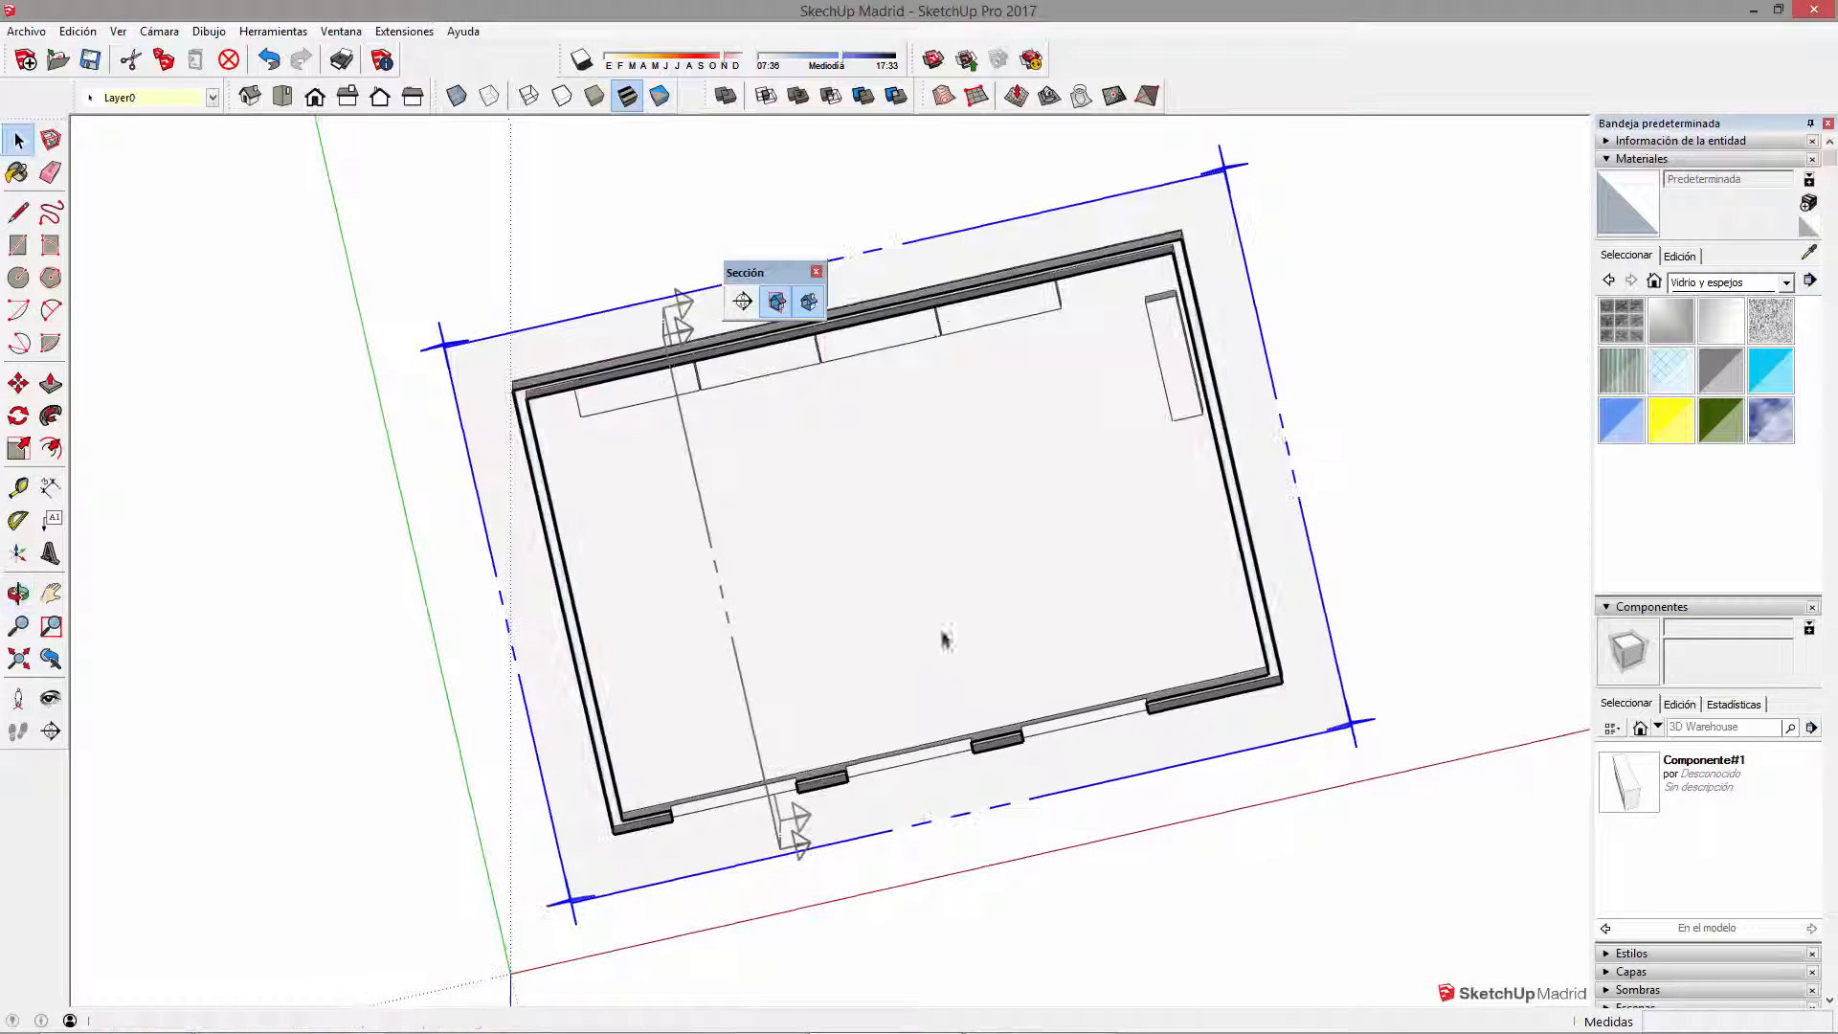
pyautogui.rightClick(1211, 249)
pyautogui.click(1265, 362)
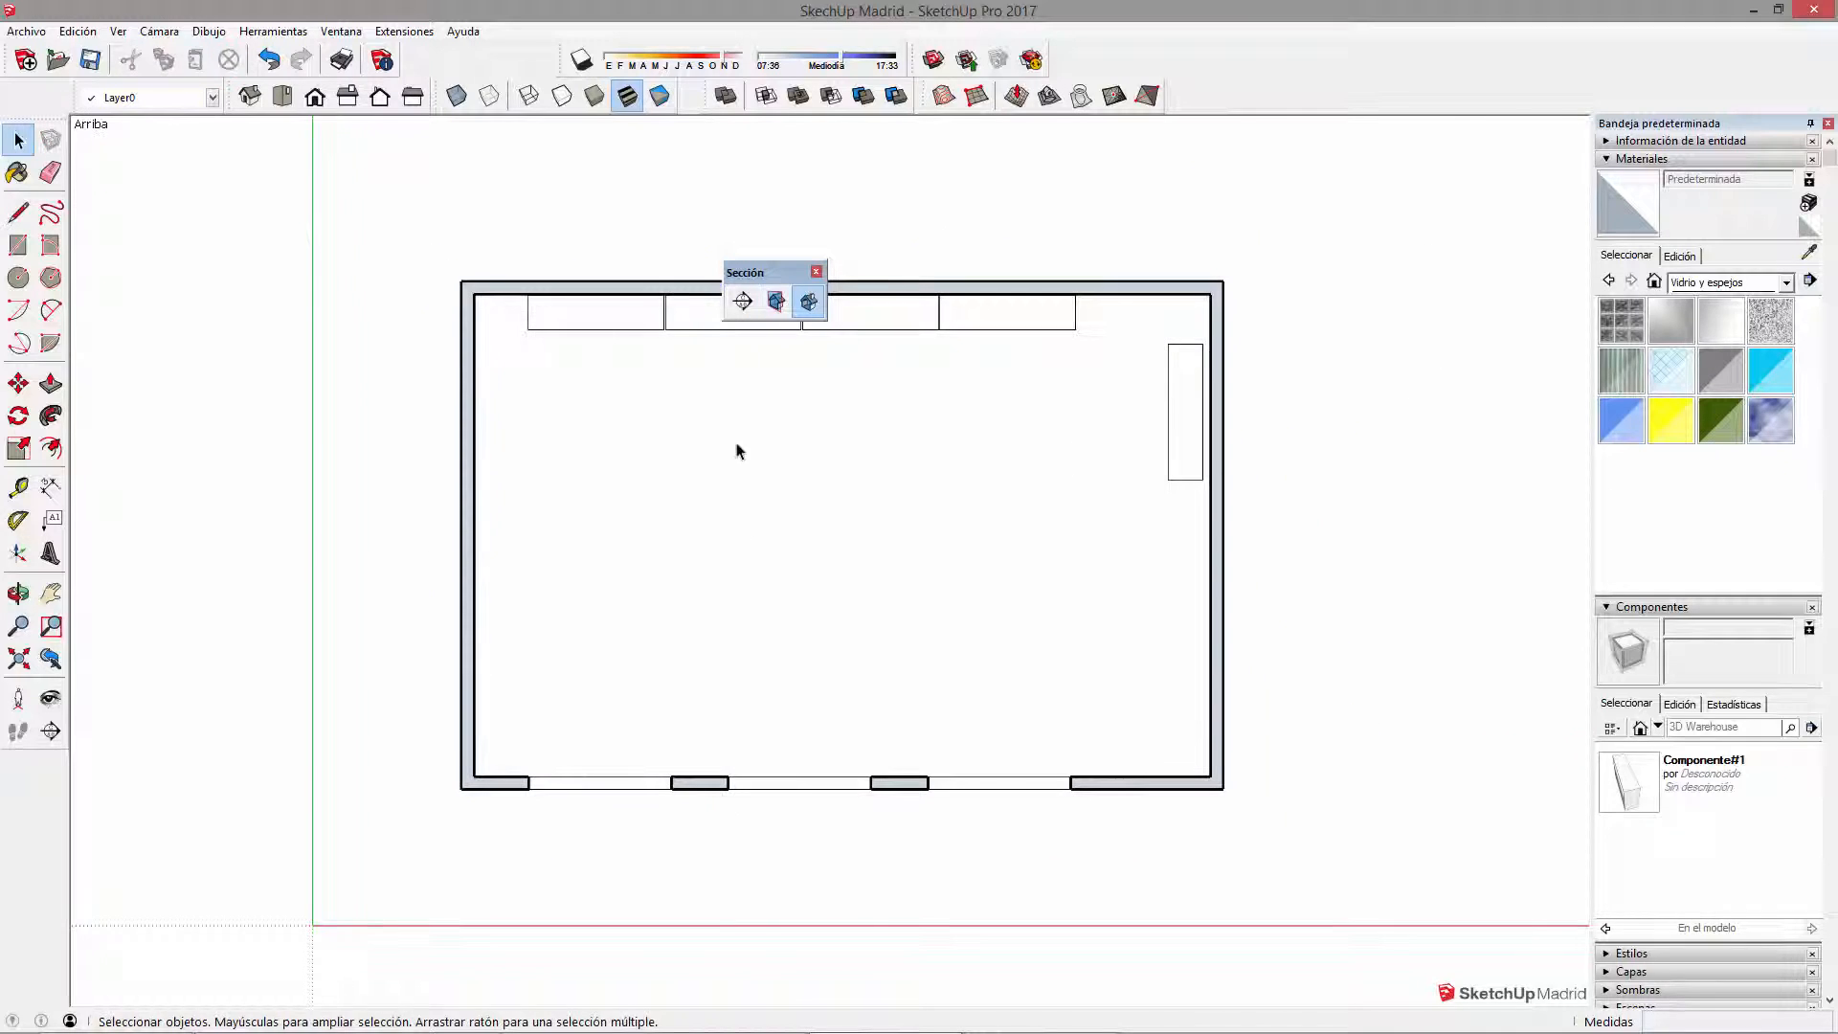
# Step: Set the camera to perspective and show the section planes again
pyautogui.moveTo(795, 260); pyautogui.dragTo(776, 178)
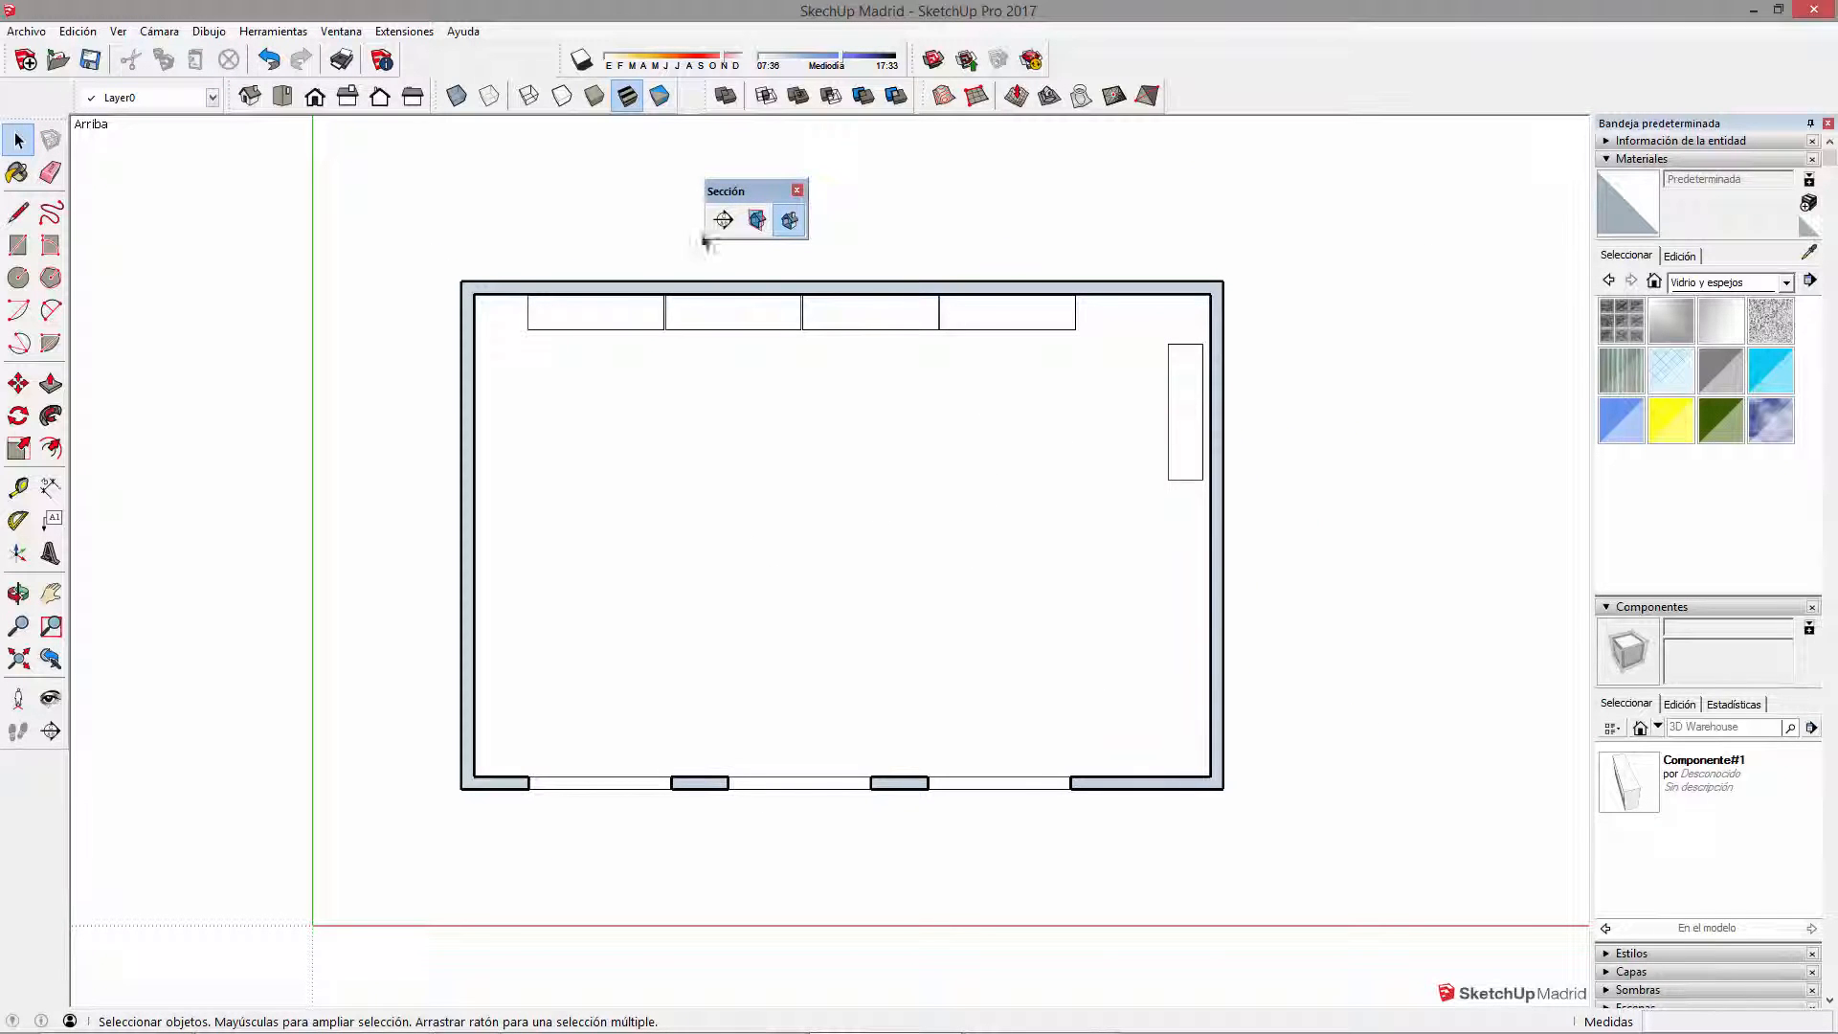
pyautogui.click(159, 31)
pyautogui.click(196, 145)
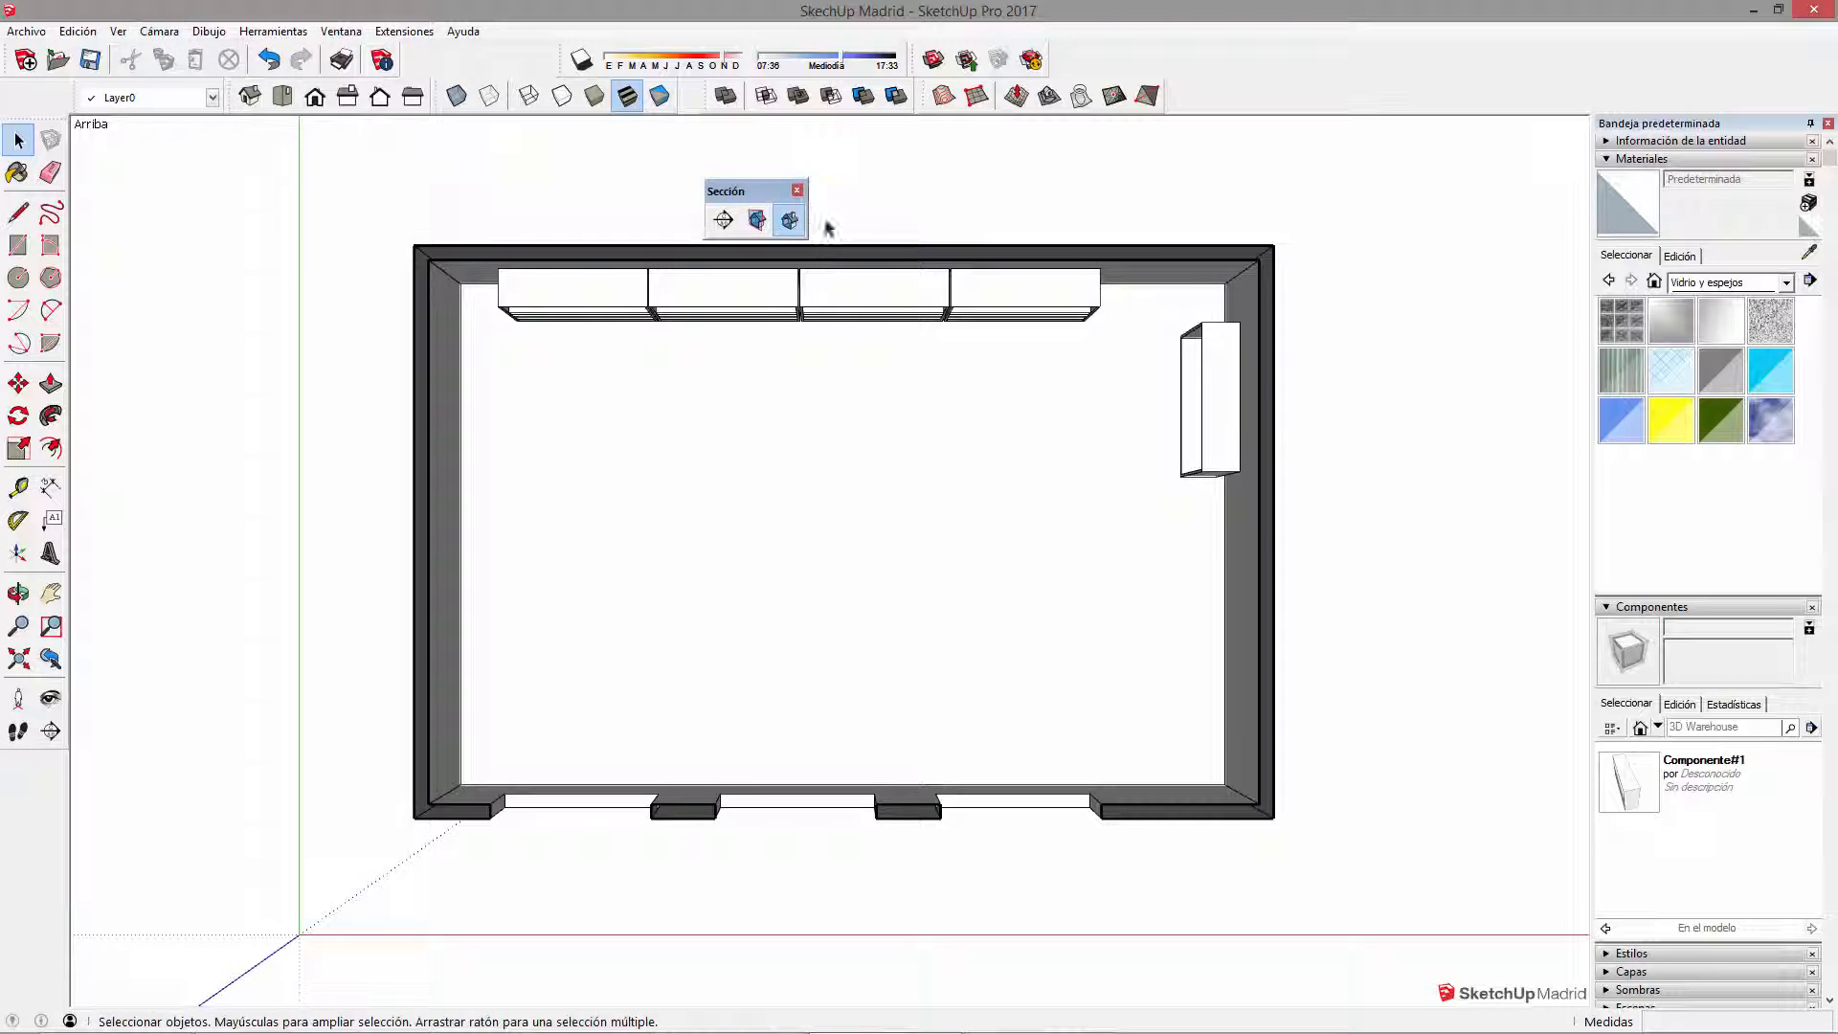
pyautogui.moveTo(1021, 546); pyautogui.dragTo(1139, 369, button='middle')
pyautogui.click(758, 225)
pyautogui.moveTo(869, 329); pyautogui.dragTo(476, 372, button='middle')
pyautogui.scroll(6, 780, 657)
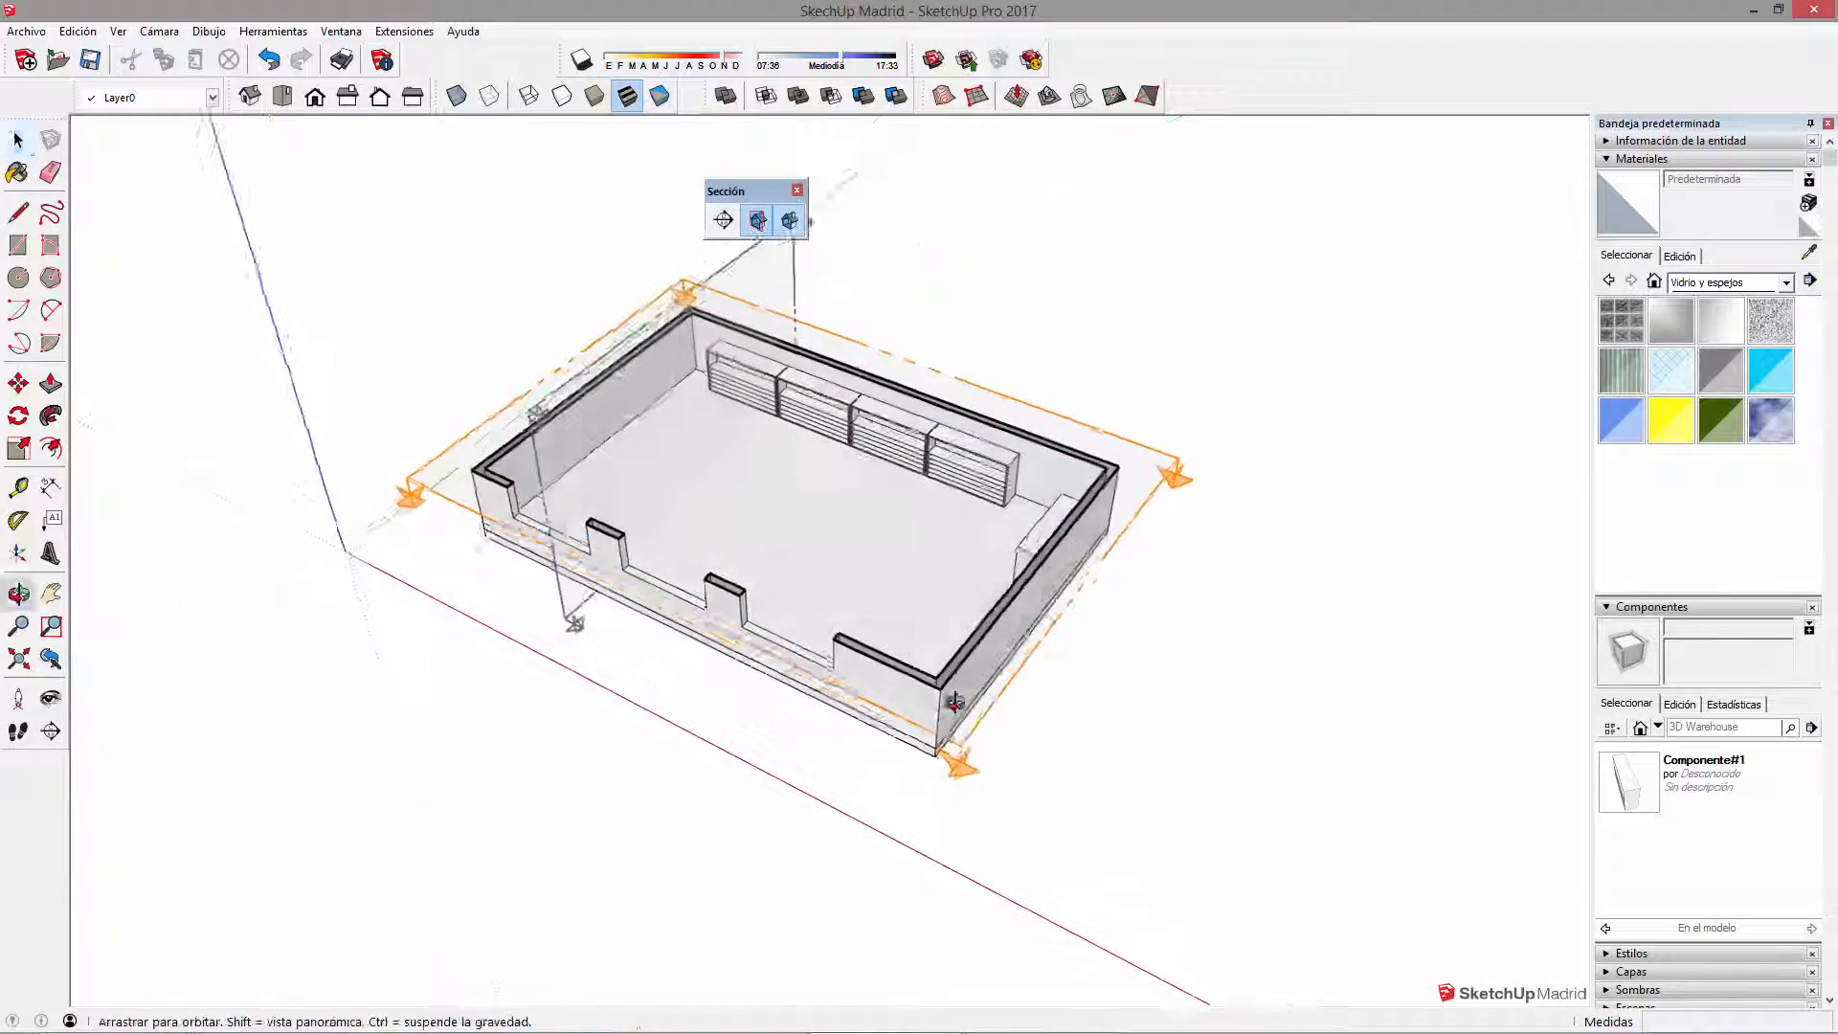
# Step: Draw a rectangle about 3.84 by 1.37 m beside the building and extrude it up through the horizontal section plane
pyautogui.scroll(2, 959, 809)
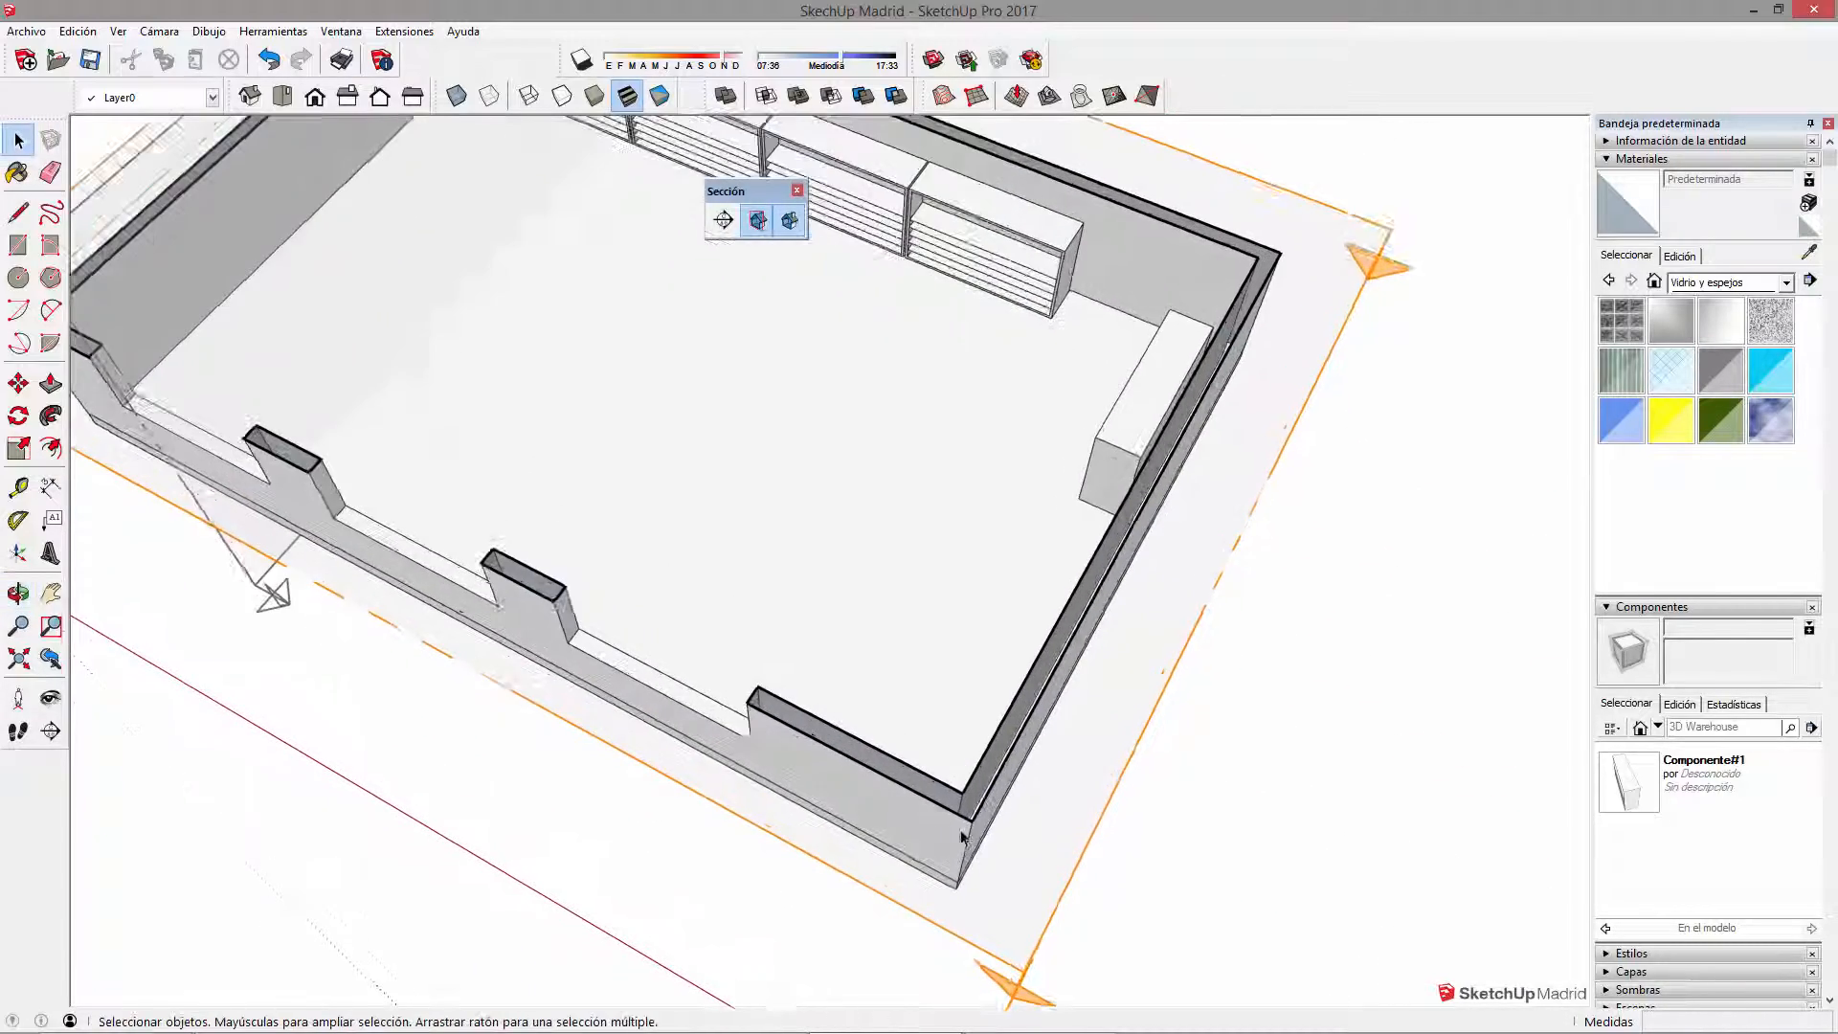
pyautogui.moveTo(976, 804); pyautogui.dragTo(878, 578, button='middle')
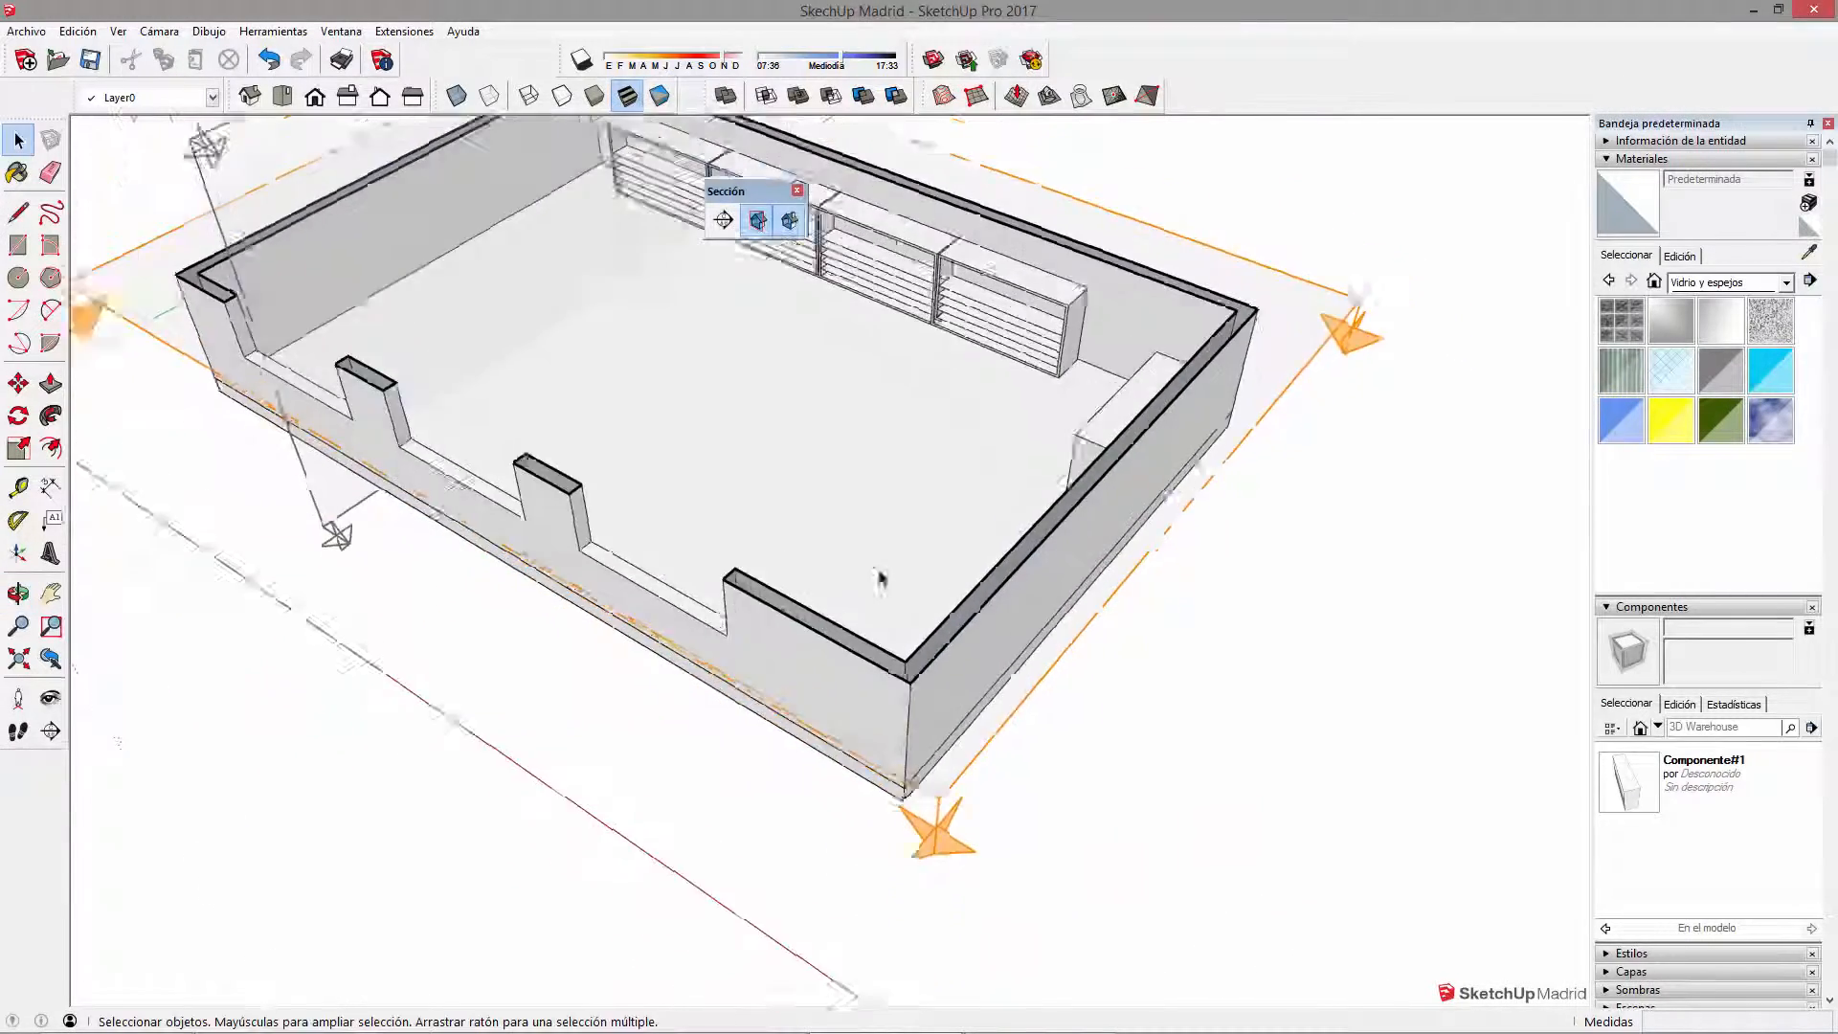
pyautogui.scroll(-4, 878, 578)
pyautogui.press('r')
pyautogui.click(1101, 663)
pyautogui.click(1228, 735)
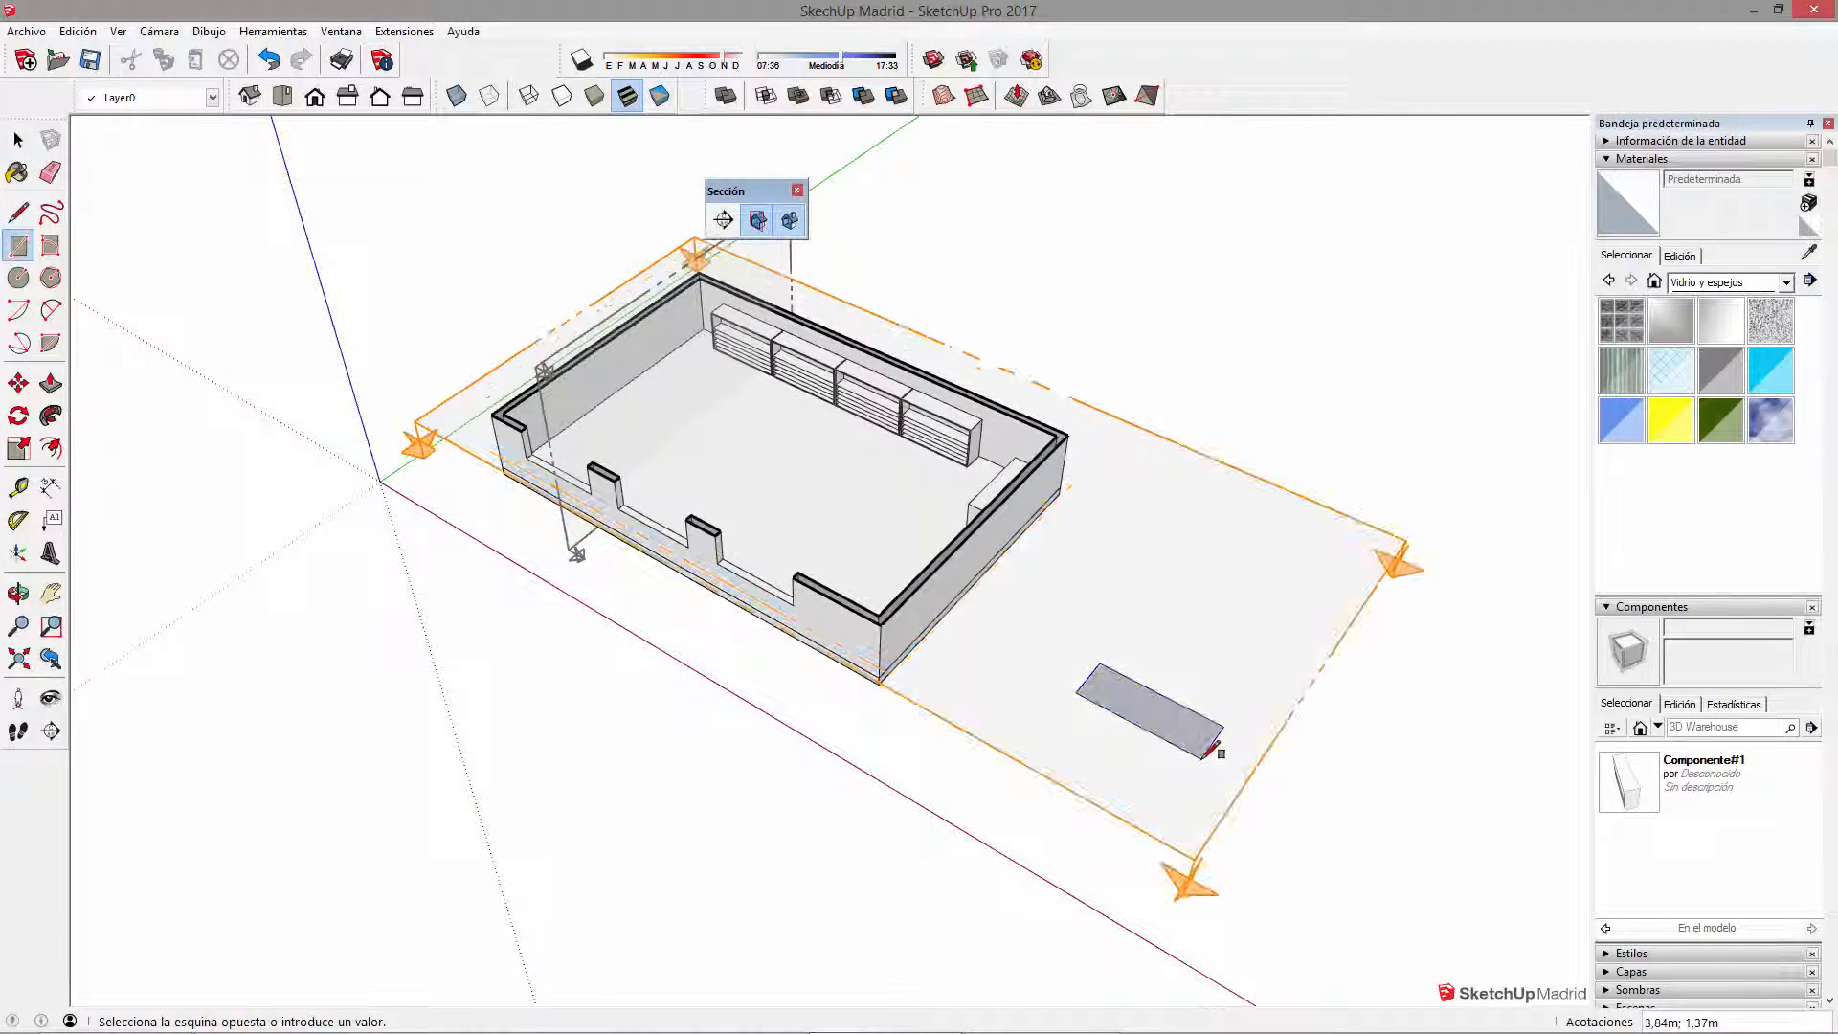
pyautogui.press('p')
pyautogui.click(1187, 742)
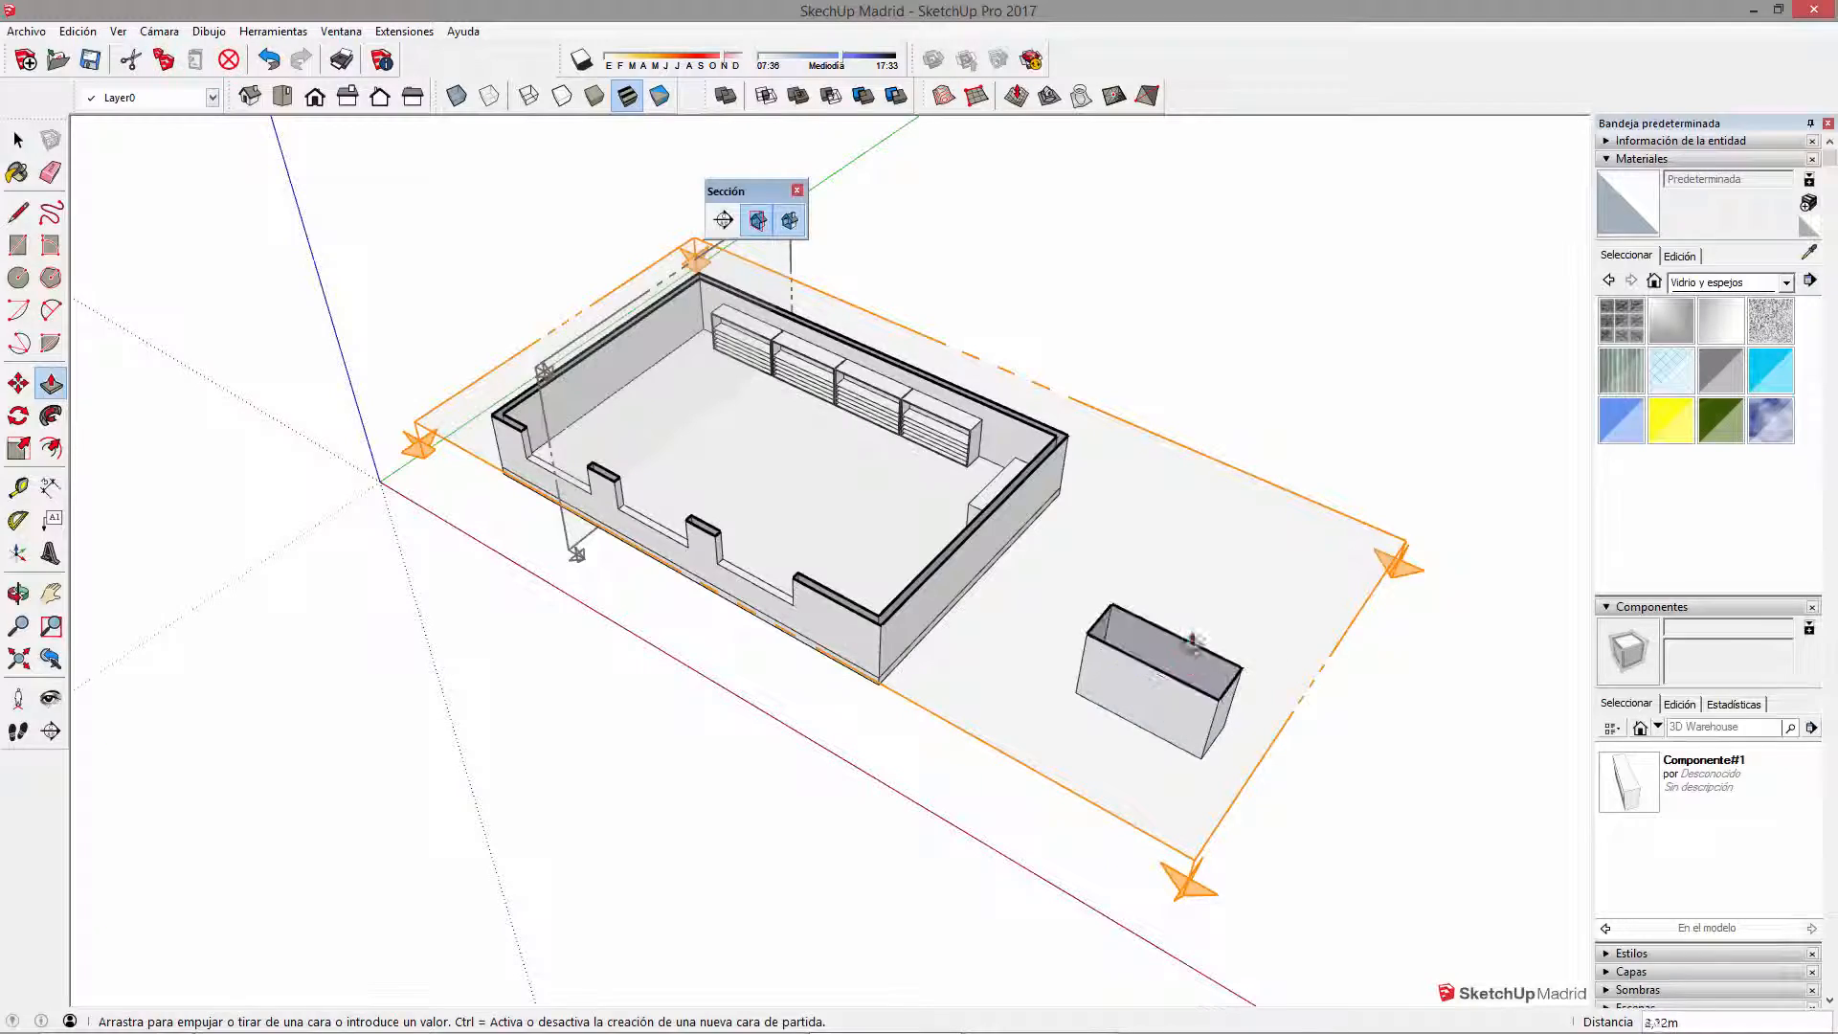
pyautogui.click(1191, 667)
# Step: Examine from several angles how the horizontal section cuts the building walls and the new box
pyautogui.moveTo(1190, 672); pyautogui.dragTo(1141, 825, button='middle')
pyautogui.scroll(3, 1272, 796)
pyautogui.moveTo(1184, 706); pyautogui.dragTo(1111, 823, button='middle')
pyautogui.press('space')
pyautogui.moveTo(967, 623); pyautogui.dragTo(791, 820, button='middle')
pyautogui.scroll(3, 651, 635)
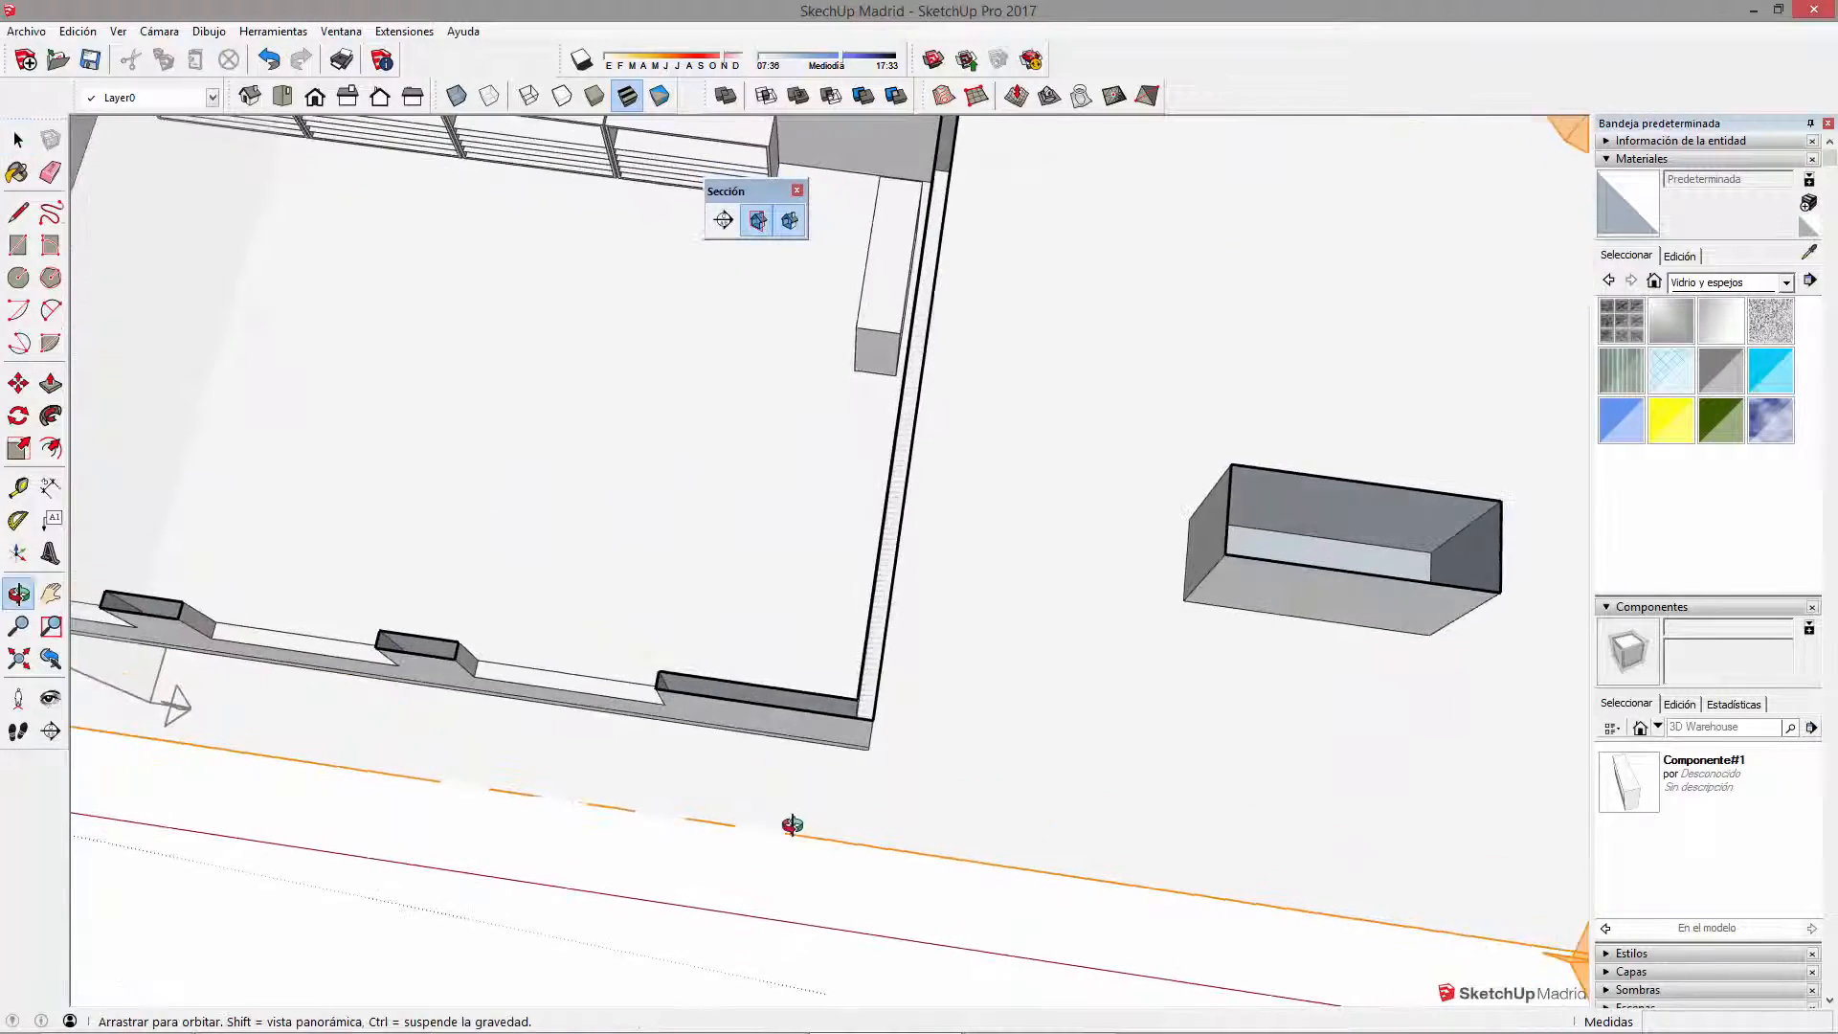
pyautogui.moveTo(874, 750); pyautogui.dragTo(773, 414, button='middle')
pyautogui.scroll(-4, 788, 486)
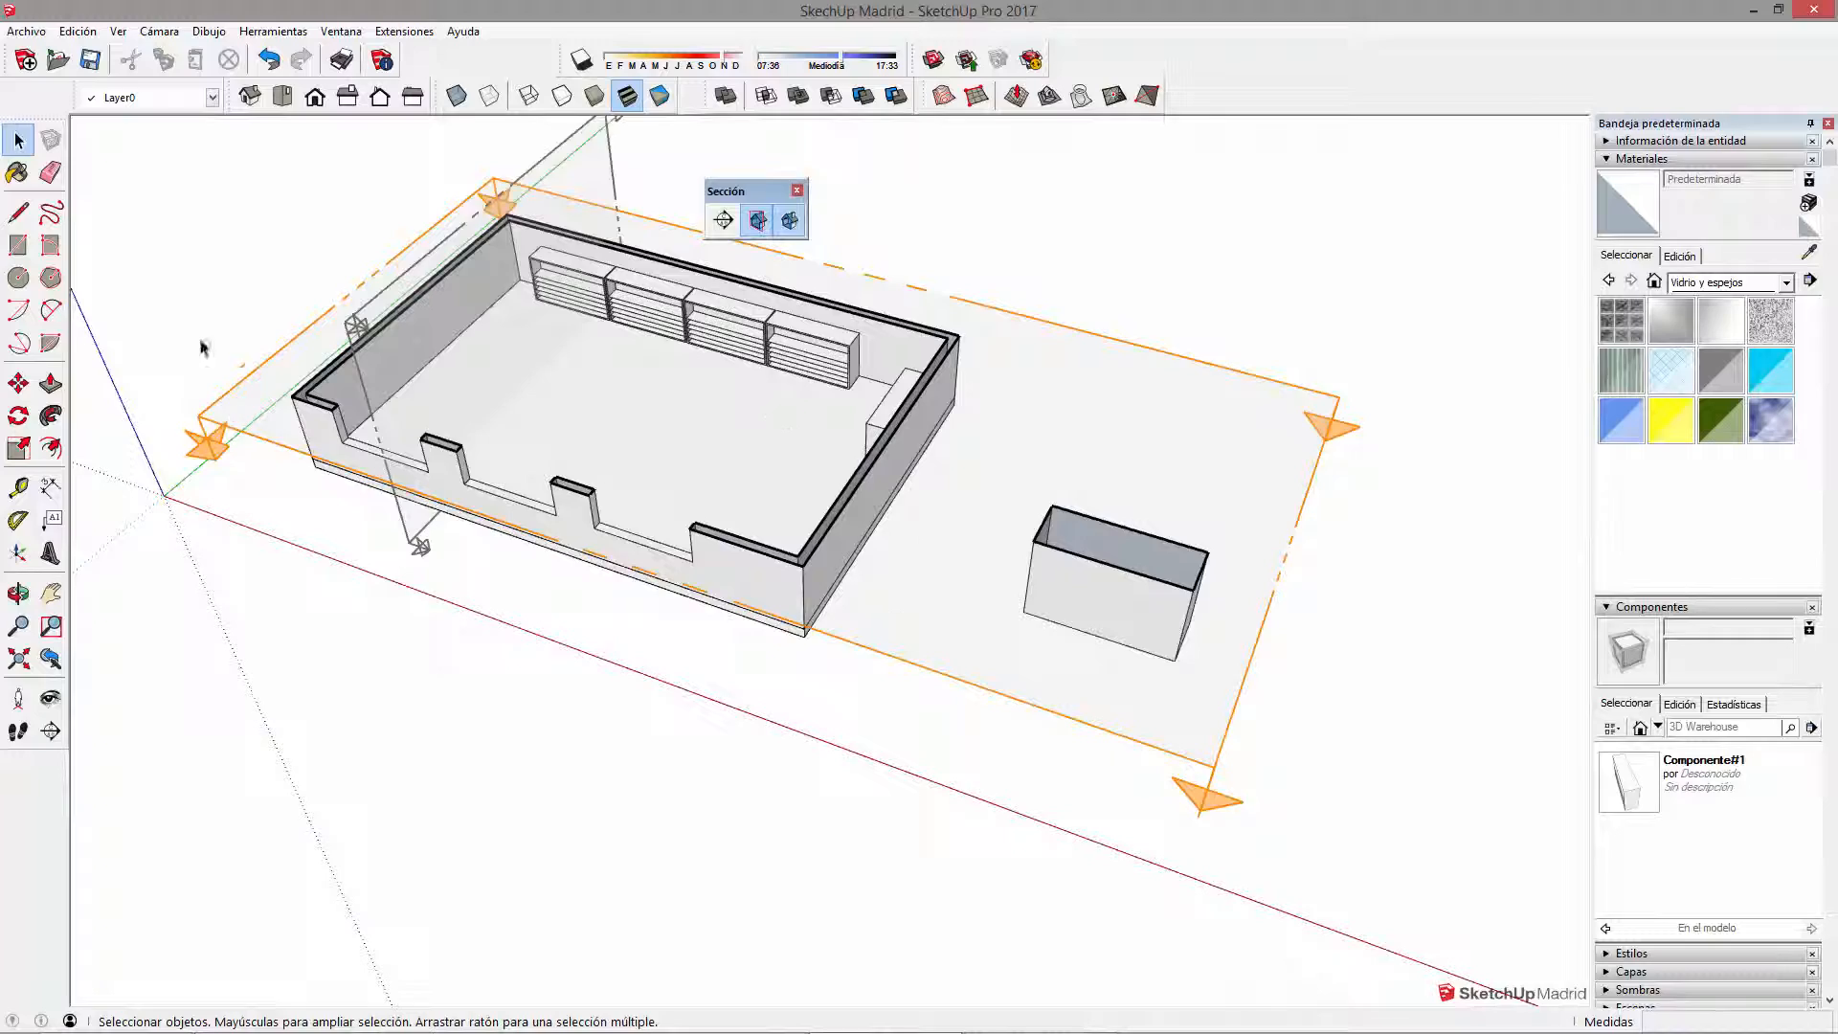
pyautogui.scroll(2, 644, 489)
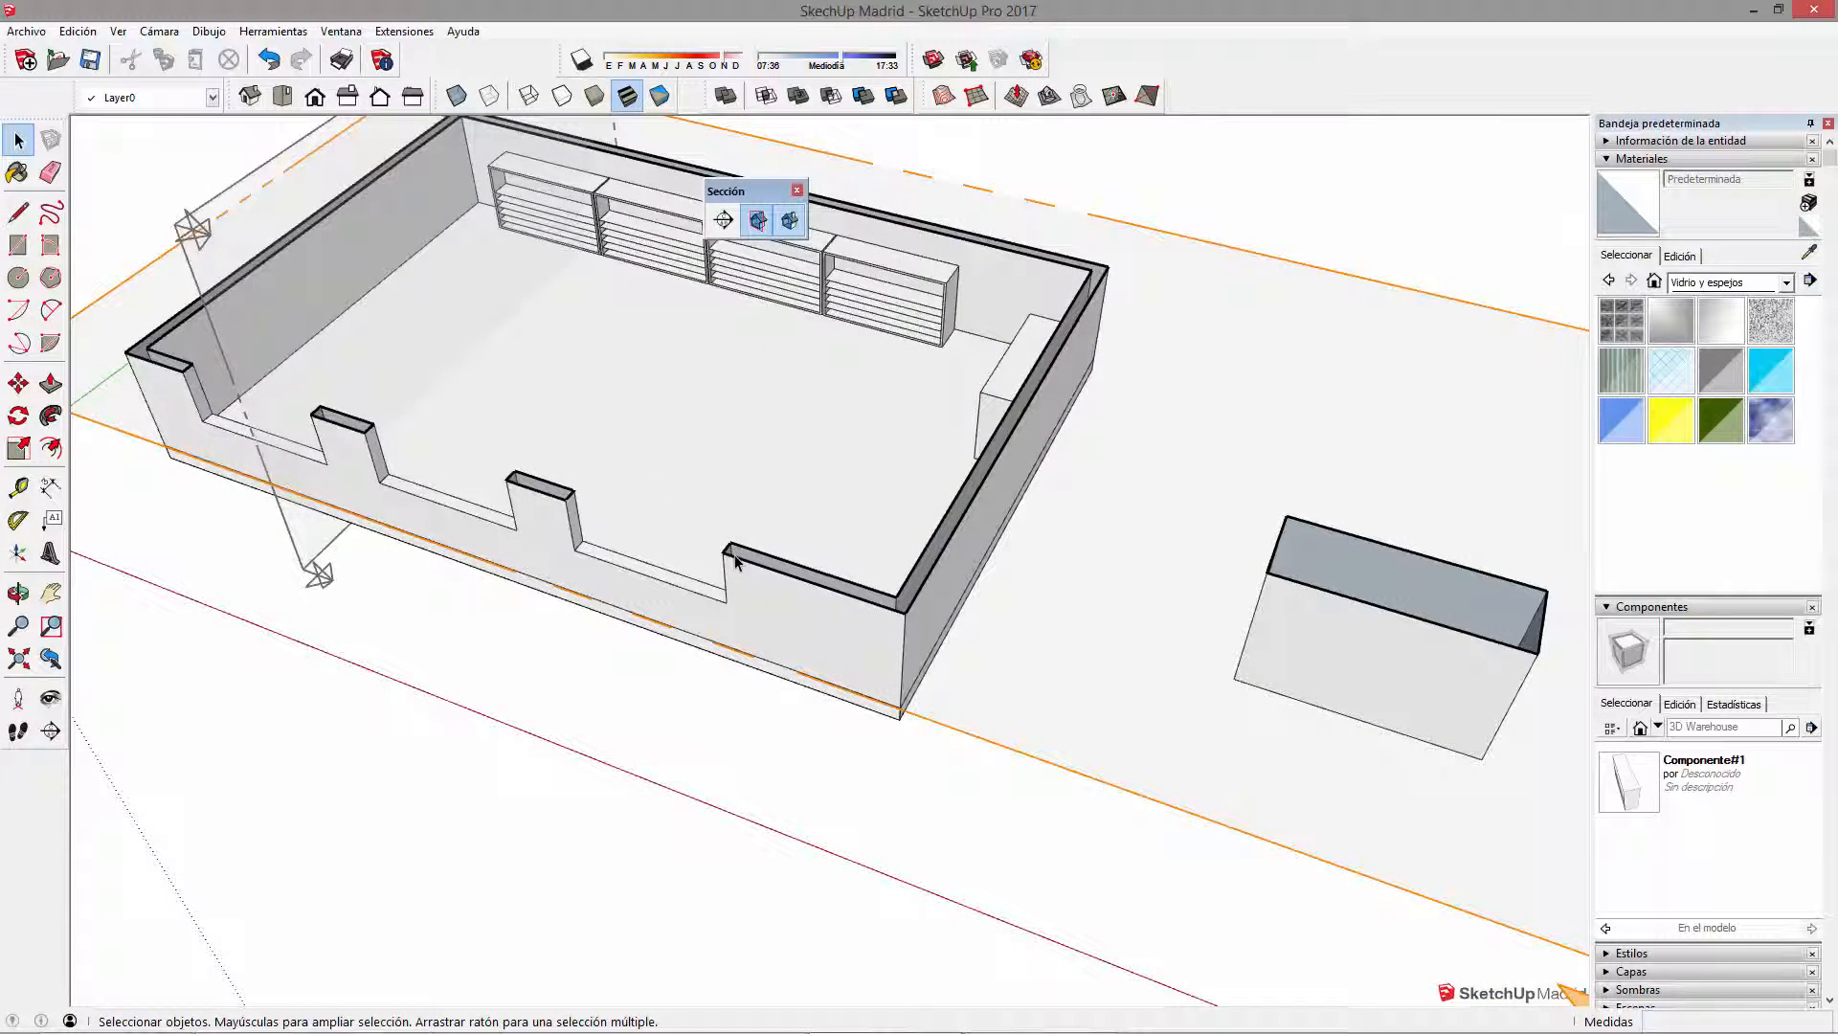
pyautogui.keyDown('shift'); pyautogui.moveTo(948, 386); pyautogui.dragTo(1088, 504, button='middle'); pyautogui.keyUp('shift')
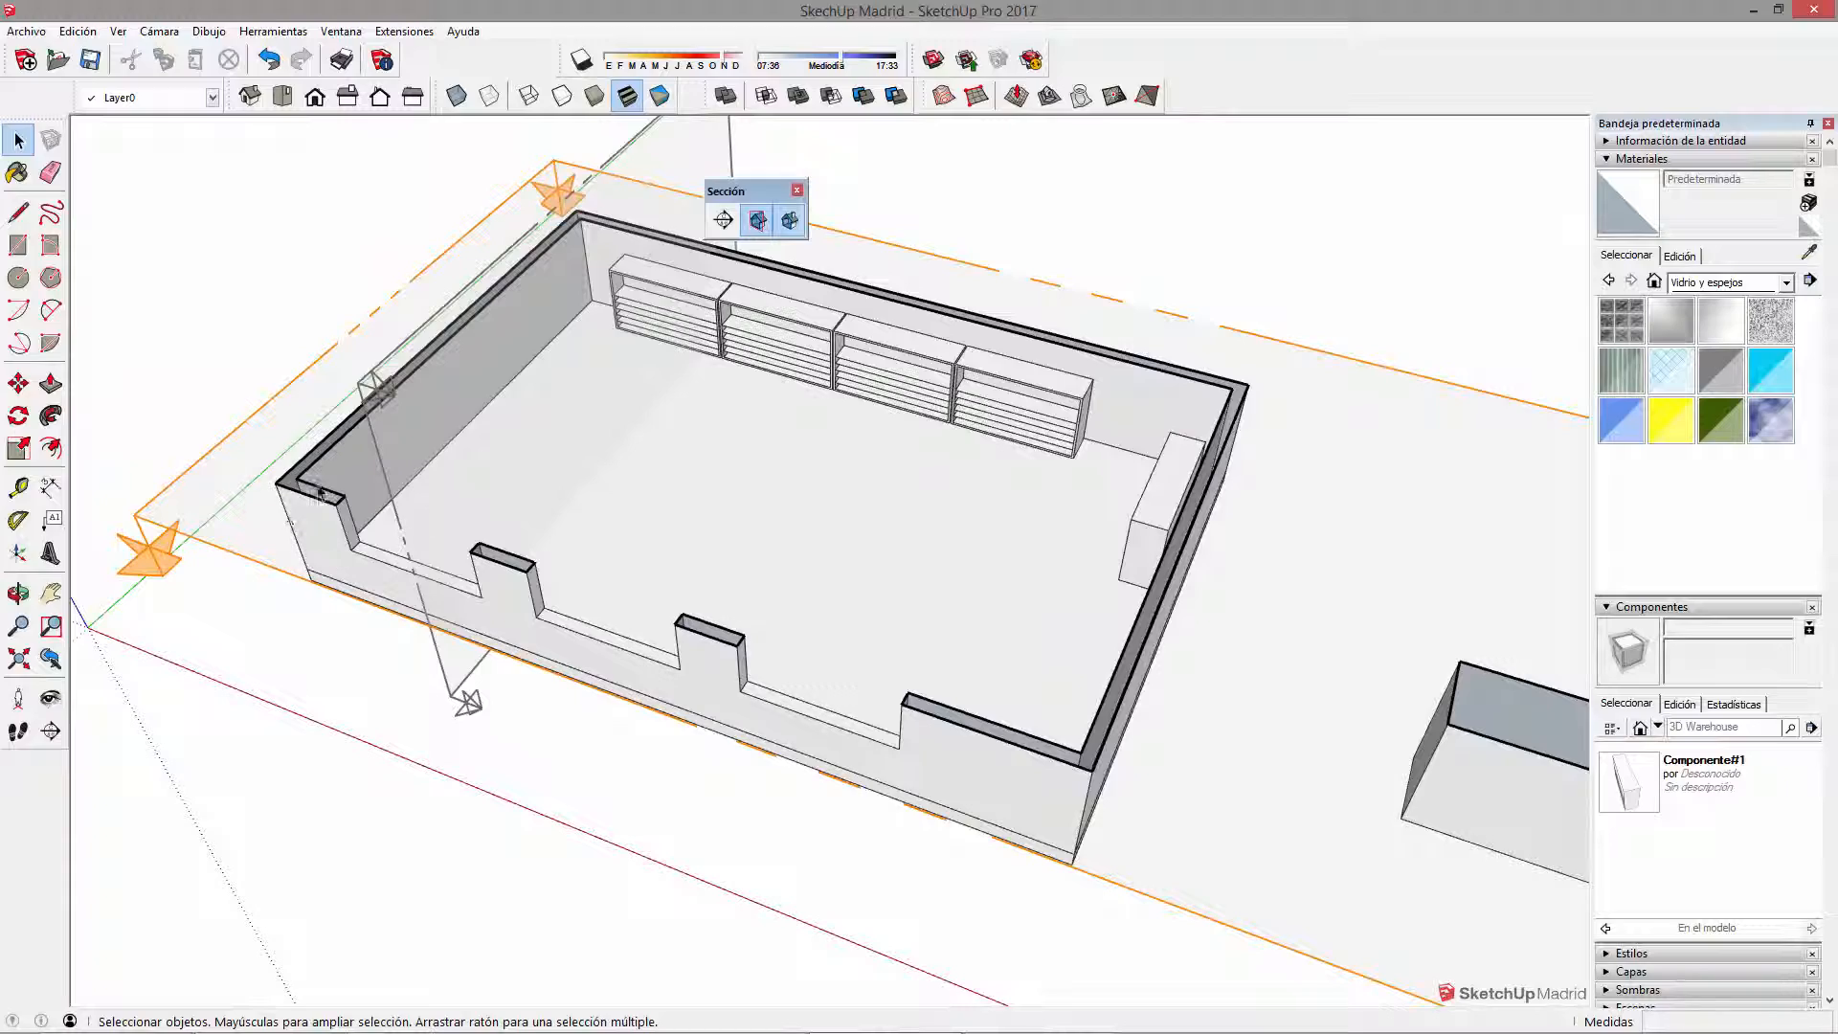
pyautogui.scroll(-2, 271, 490)
pyautogui.moveTo(783, 640); pyautogui.dragTo(687, 517, button='middle')
pyautogui.moveTo(788, 587)
pyautogui.mouseDown(button='middle')
pyautogui.moveTo(1063, 755)
pyautogui.moveTo(912, 586)
pyautogui.moveTo(680, 542)
pyautogui.moveTo(797, 620)
pyautogui.mouseUp(button='middle')
pyautogui.scroll(-1, 1063, 755)
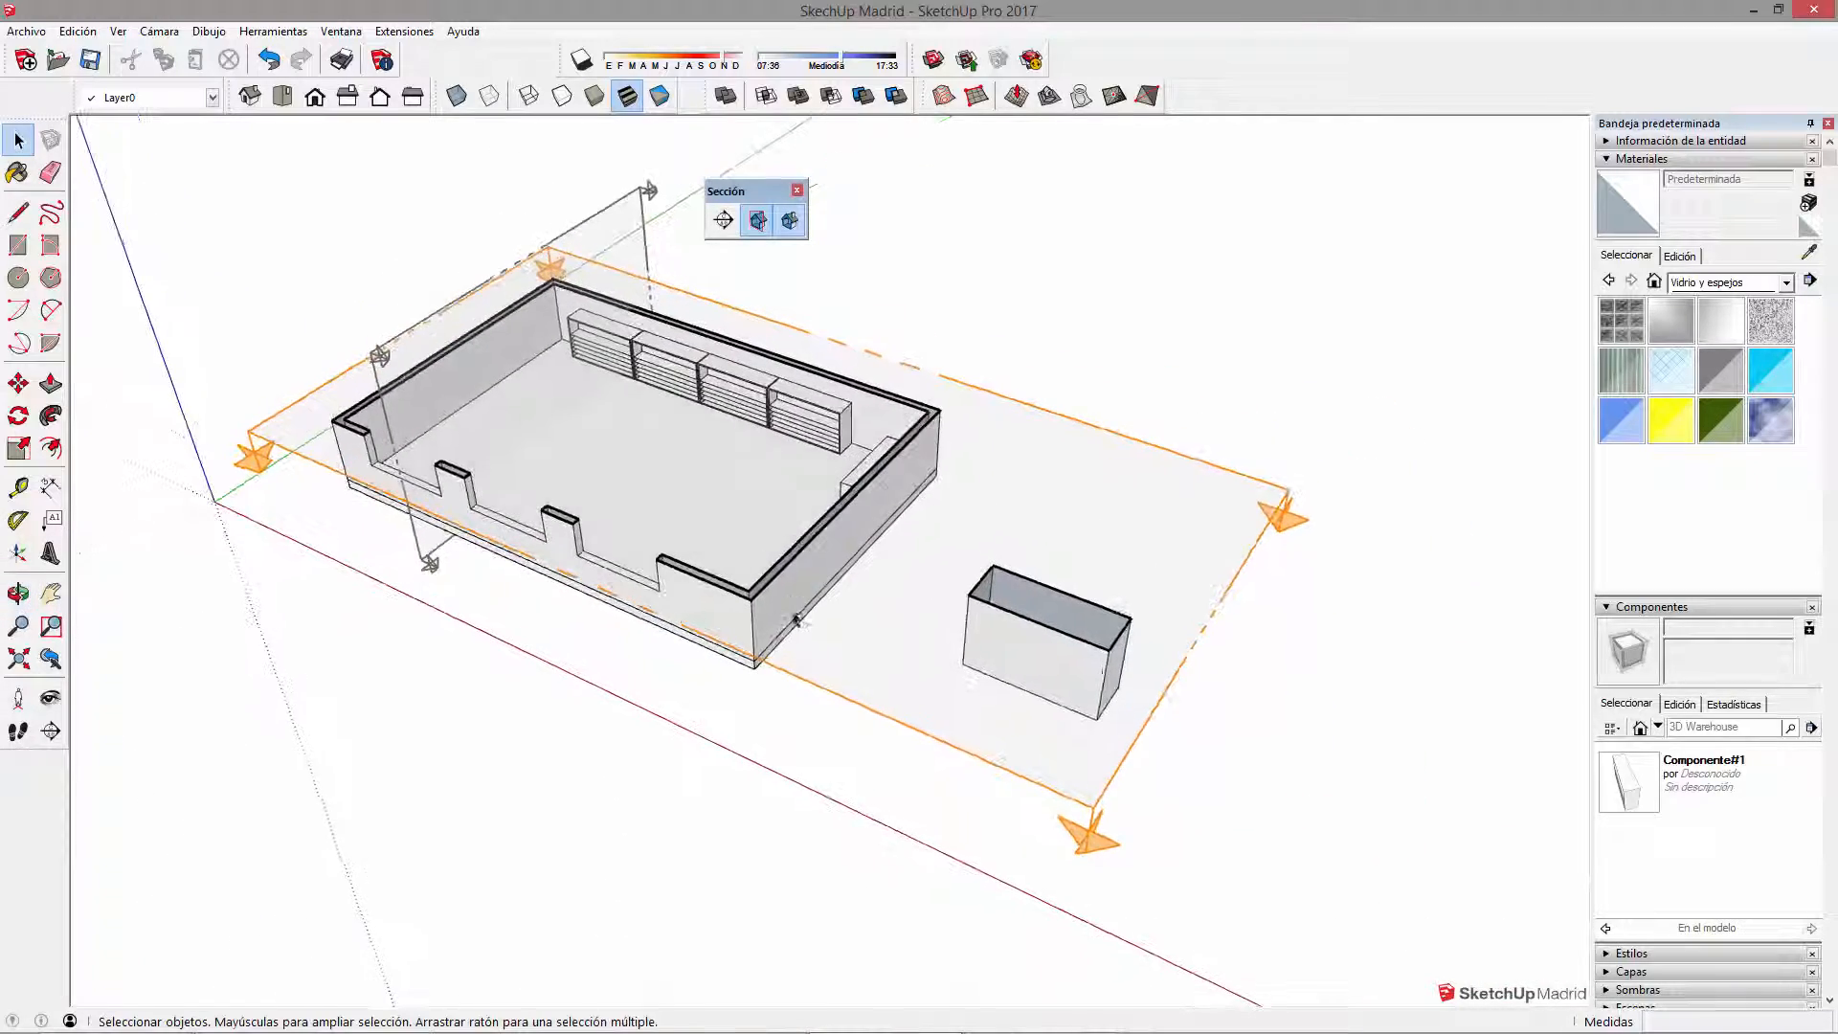
pyautogui.scroll(-2, 723, 610)
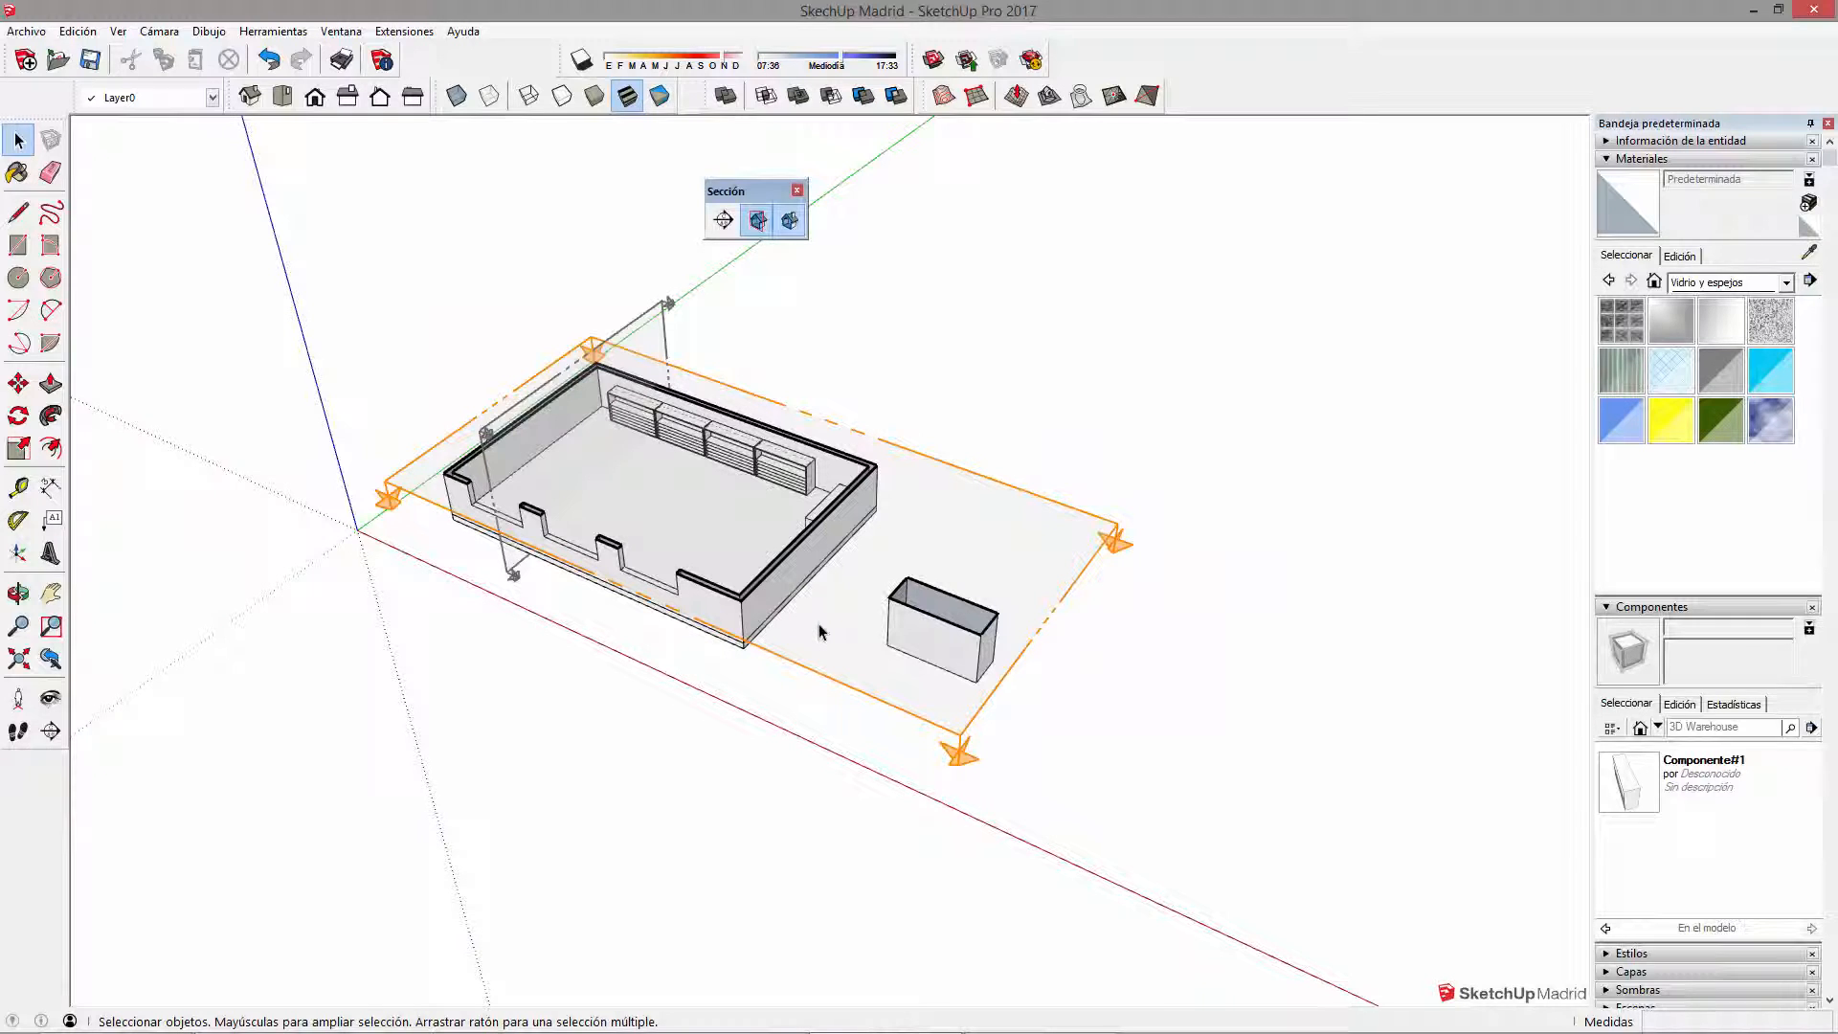
# Step: Create a group from the horizontal plane's section cut, and turn off the section cuts and section planes
pyautogui.click(819, 632)
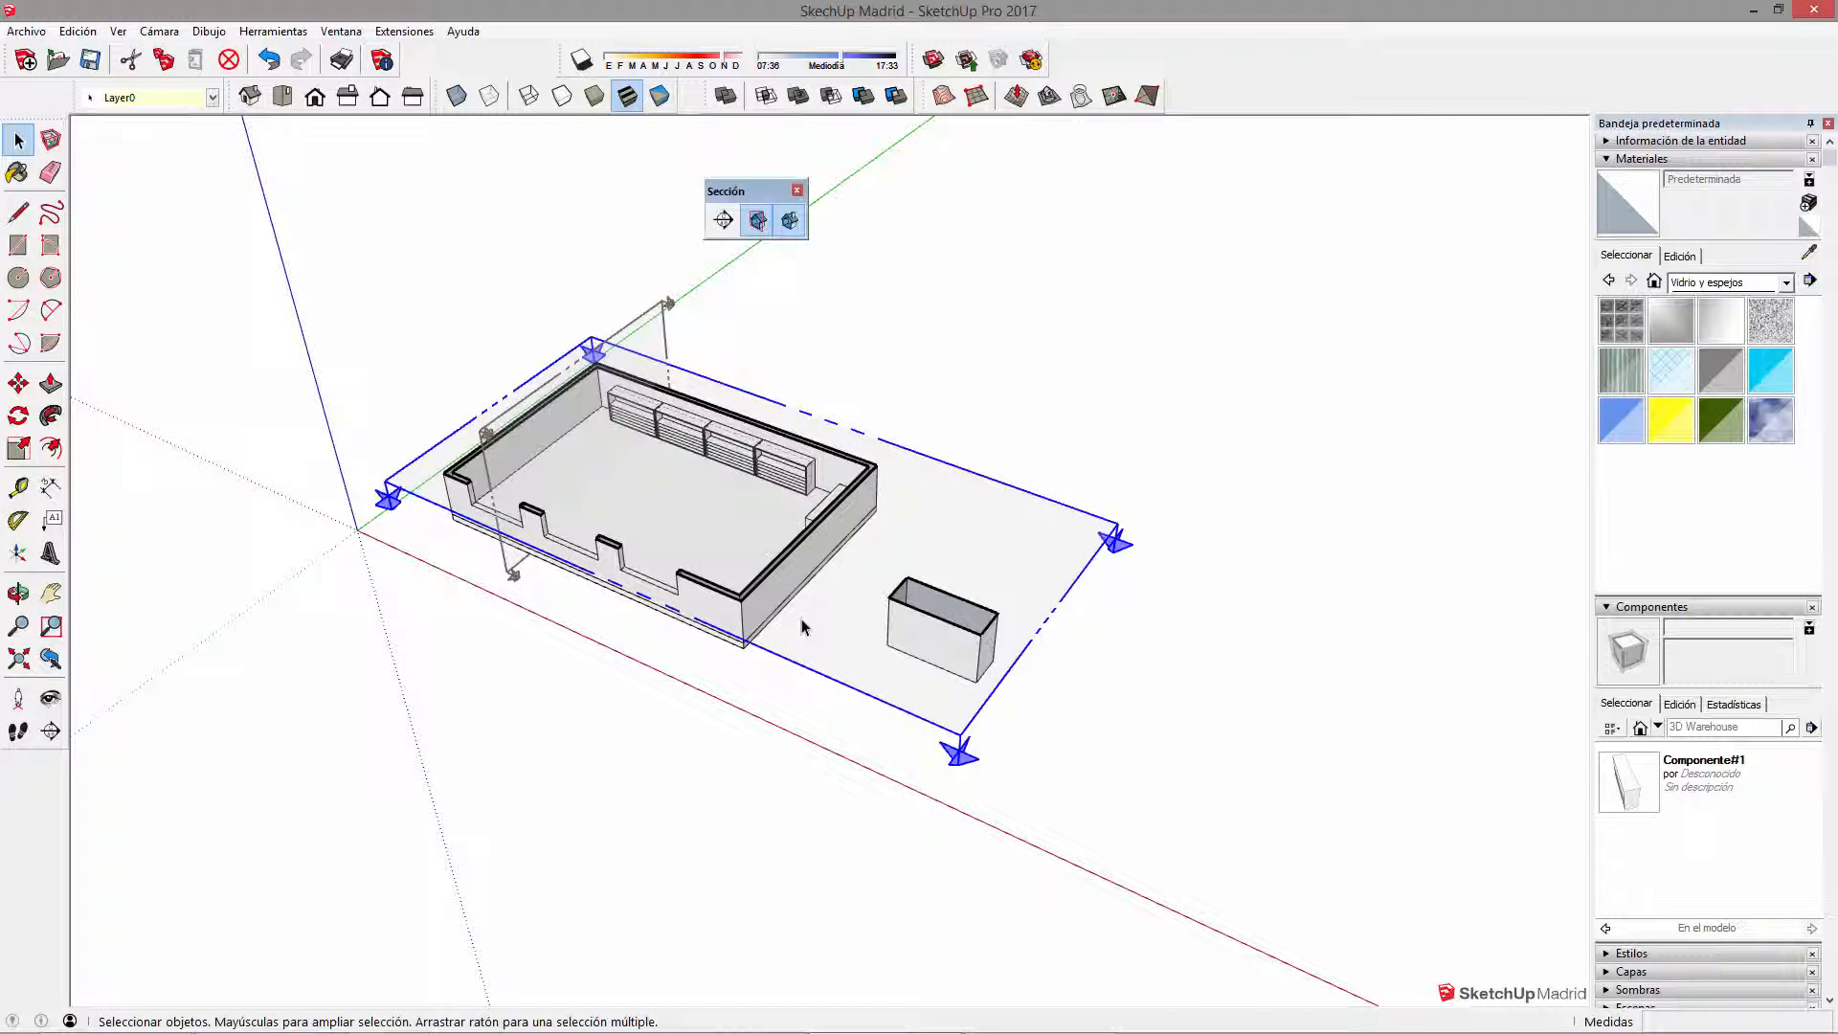
pyautogui.rightClick(804, 627)
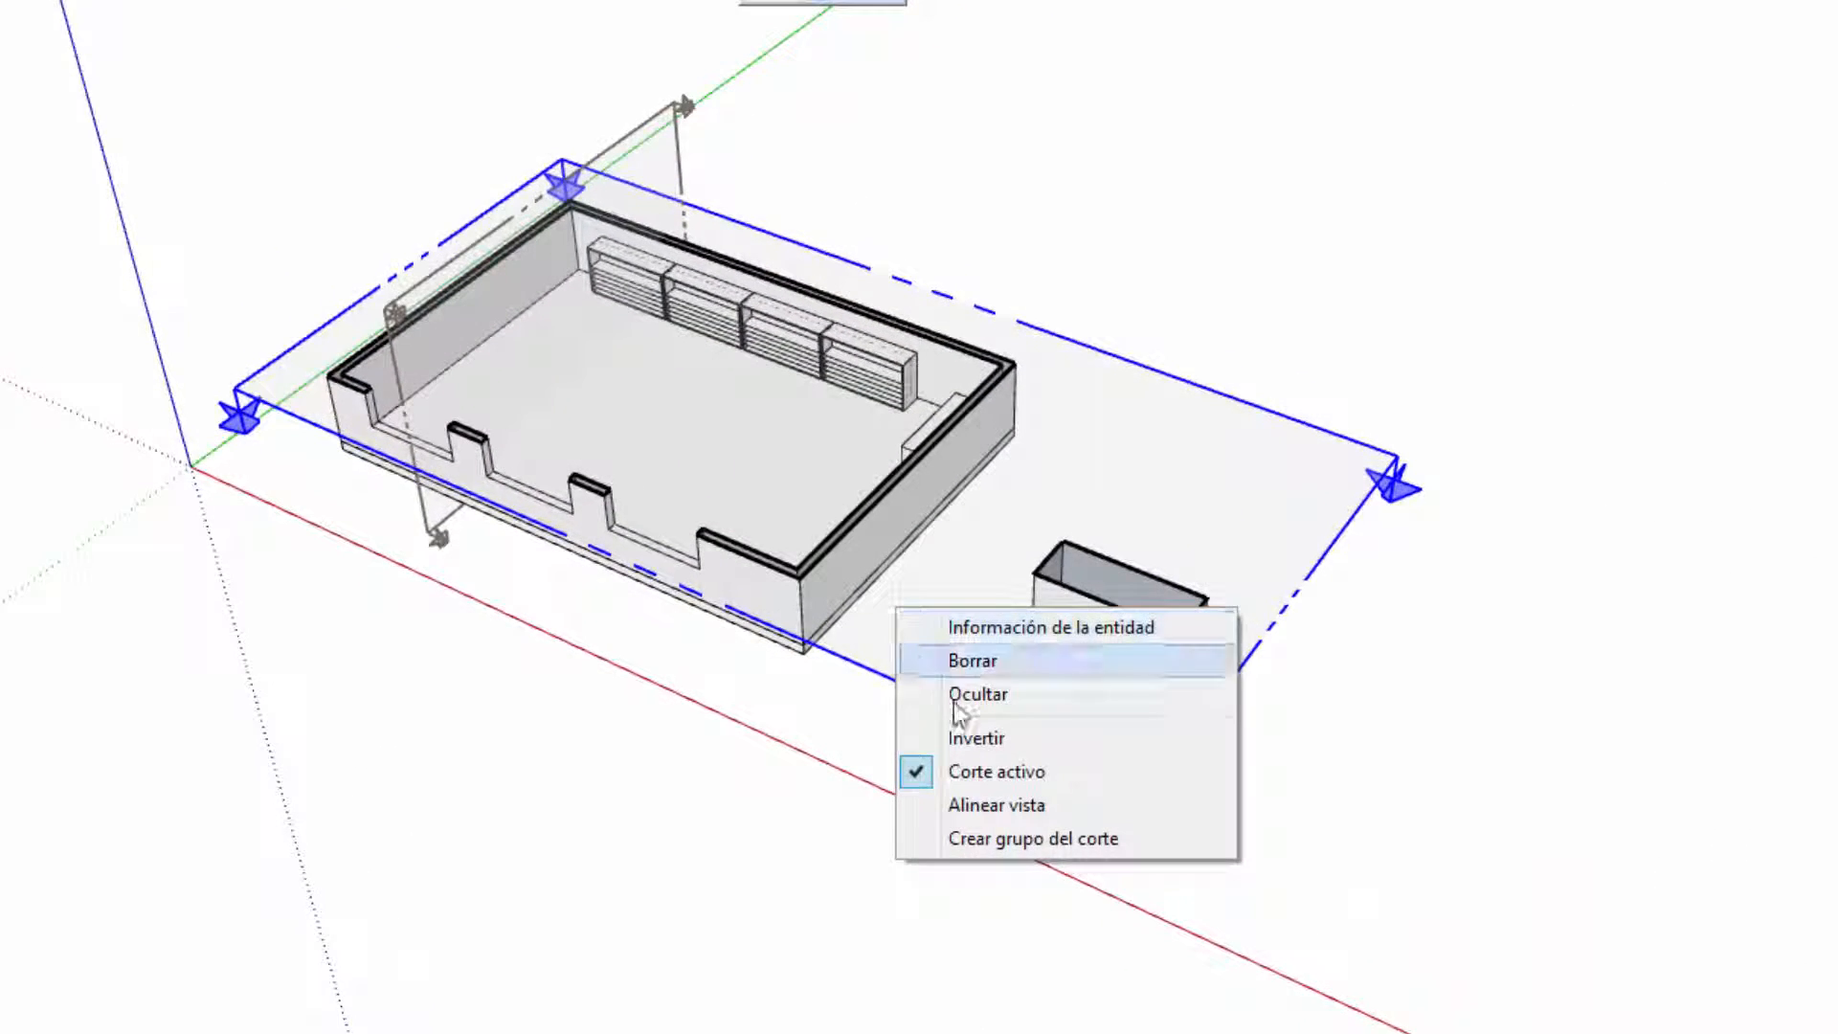
pyautogui.click(1016, 841)
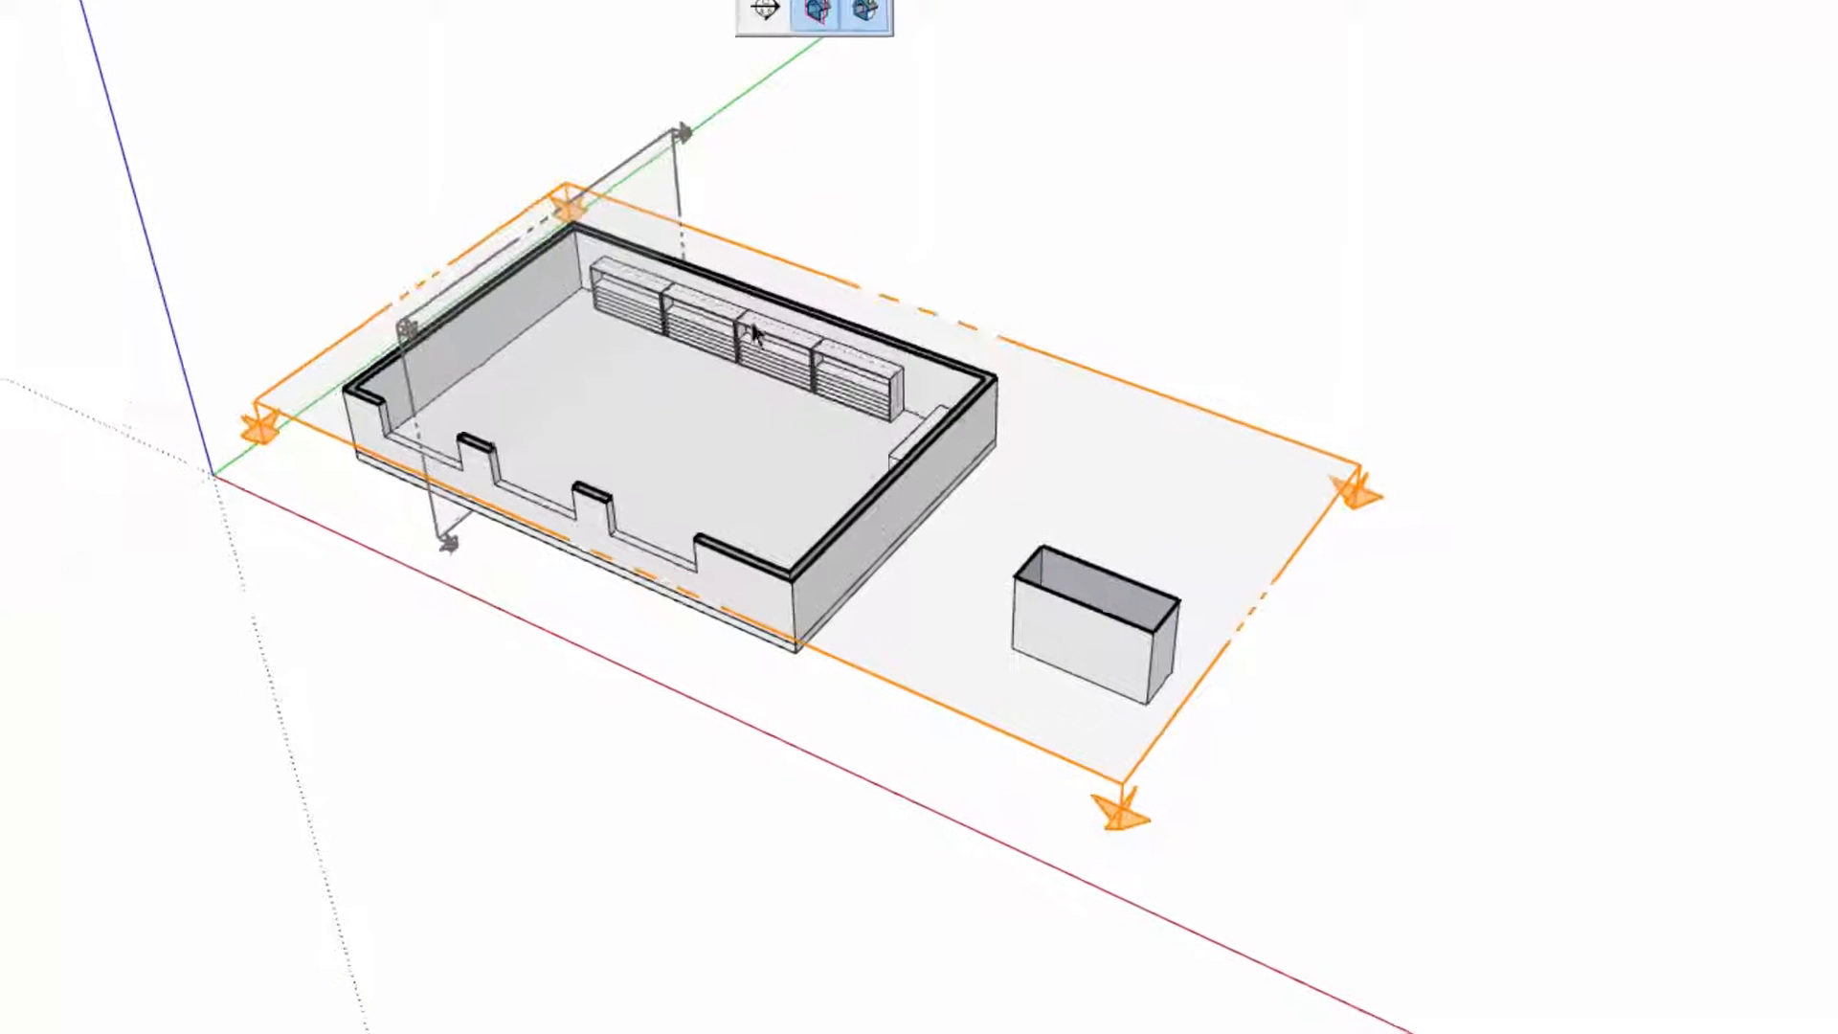
pyautogui.click(788, 222)
pyautogui.click(758, 222)
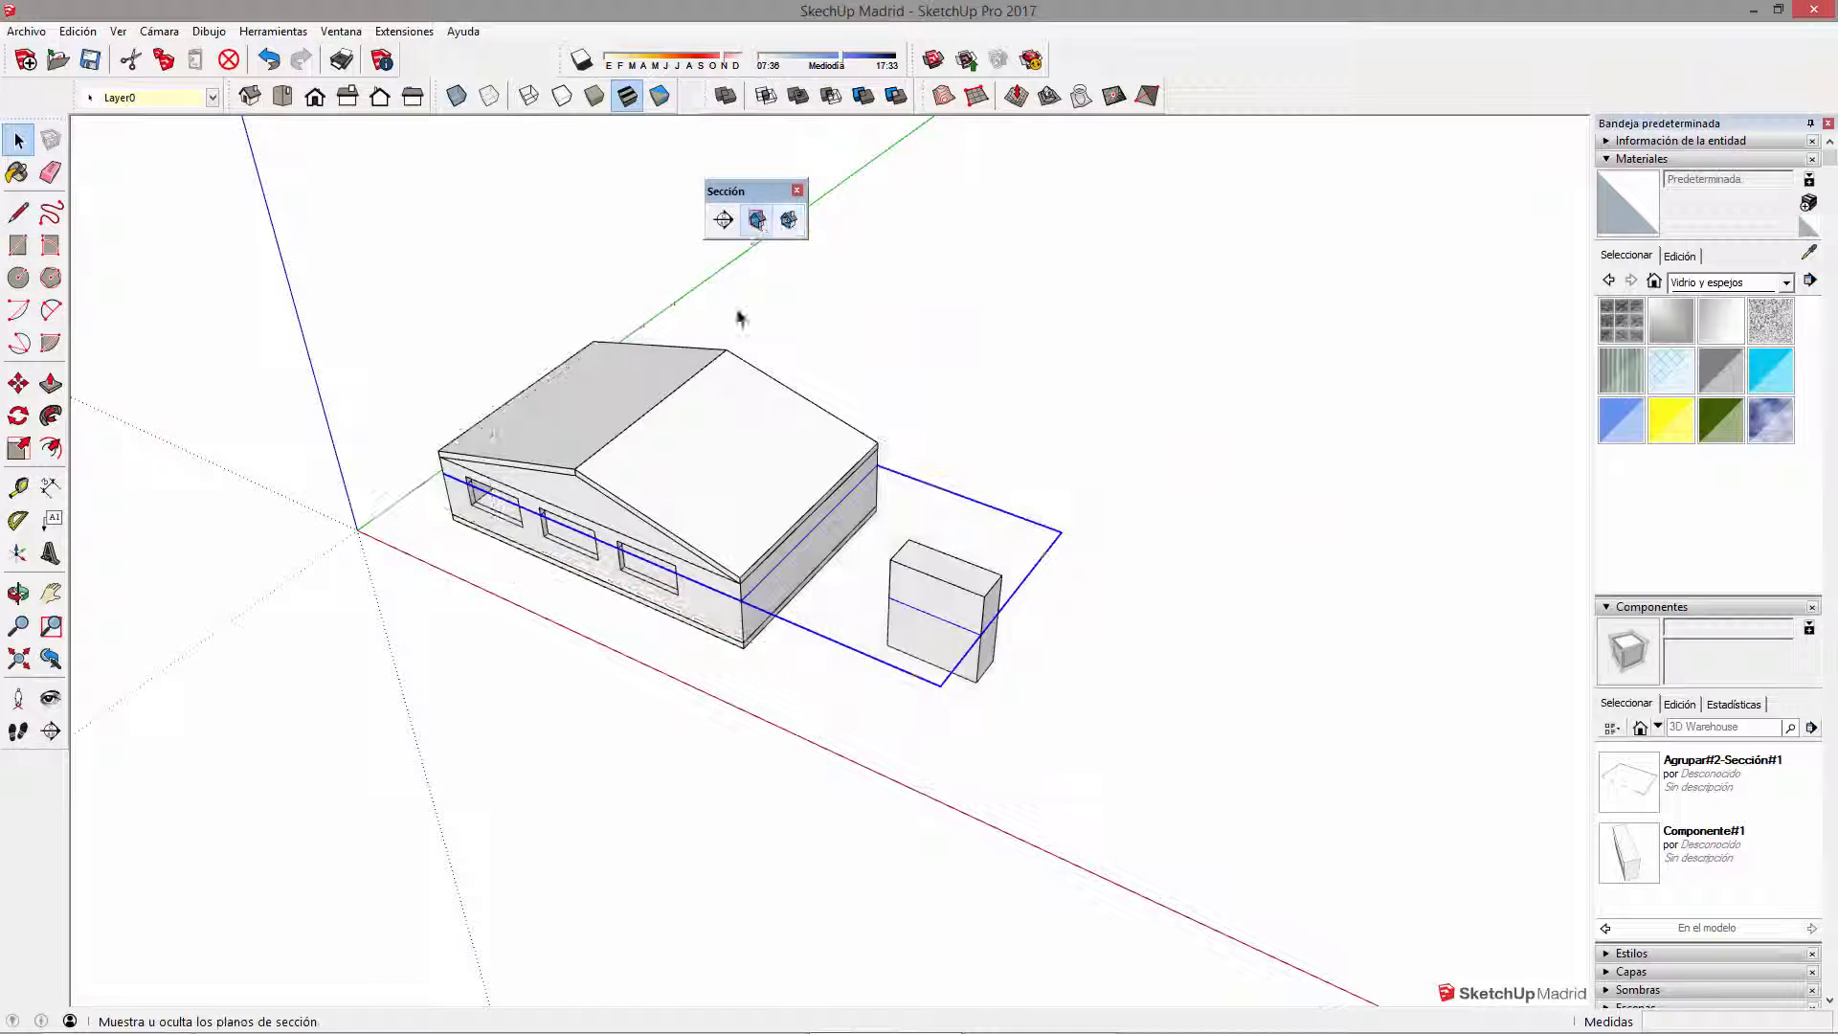
# Step: Select the section-cut group and copy it along the red axis to the clear area beyond the box
pyautogui.moveTo(745, 661); pyautogui.dragTo(772, 573, button='middle')
pyautogui.click(797, 660)
pyautogui.click(785, 581)
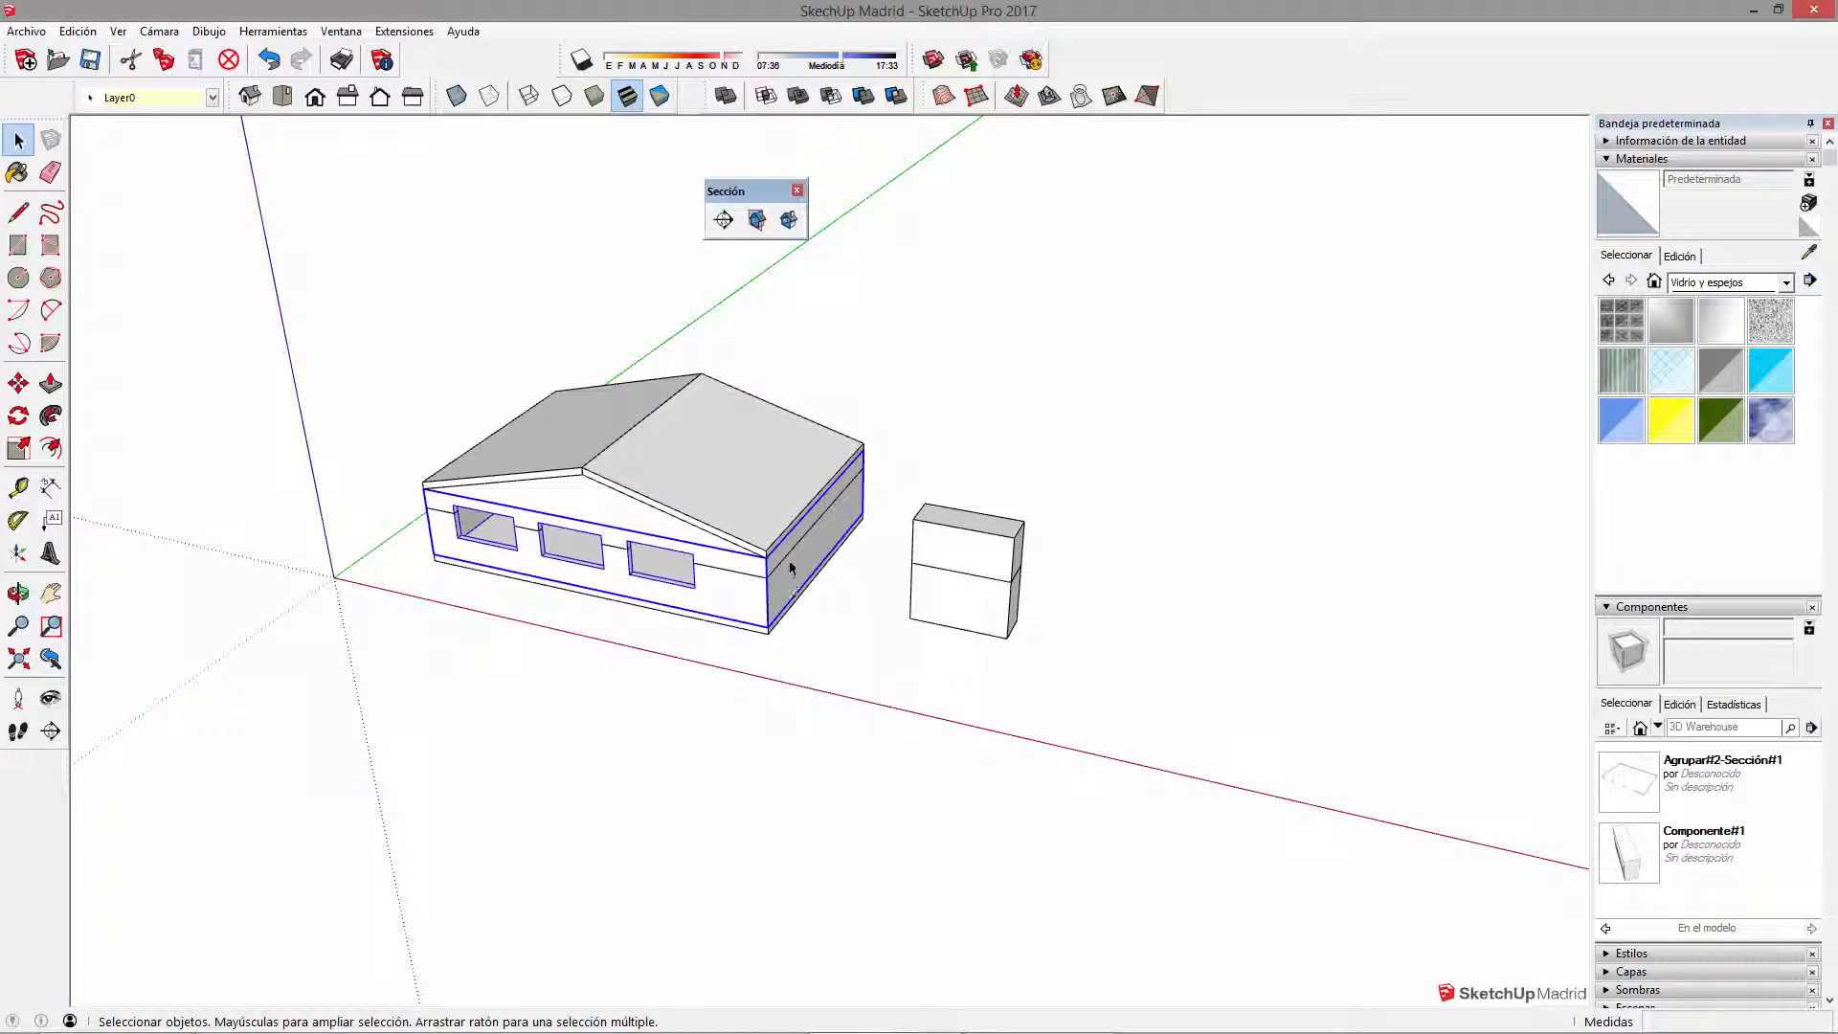
pyautogui.moveTo(794, 551); pyautogui.dragTo(706, 726, button='middle')
pyautogui.scroll(3, 737, 603)
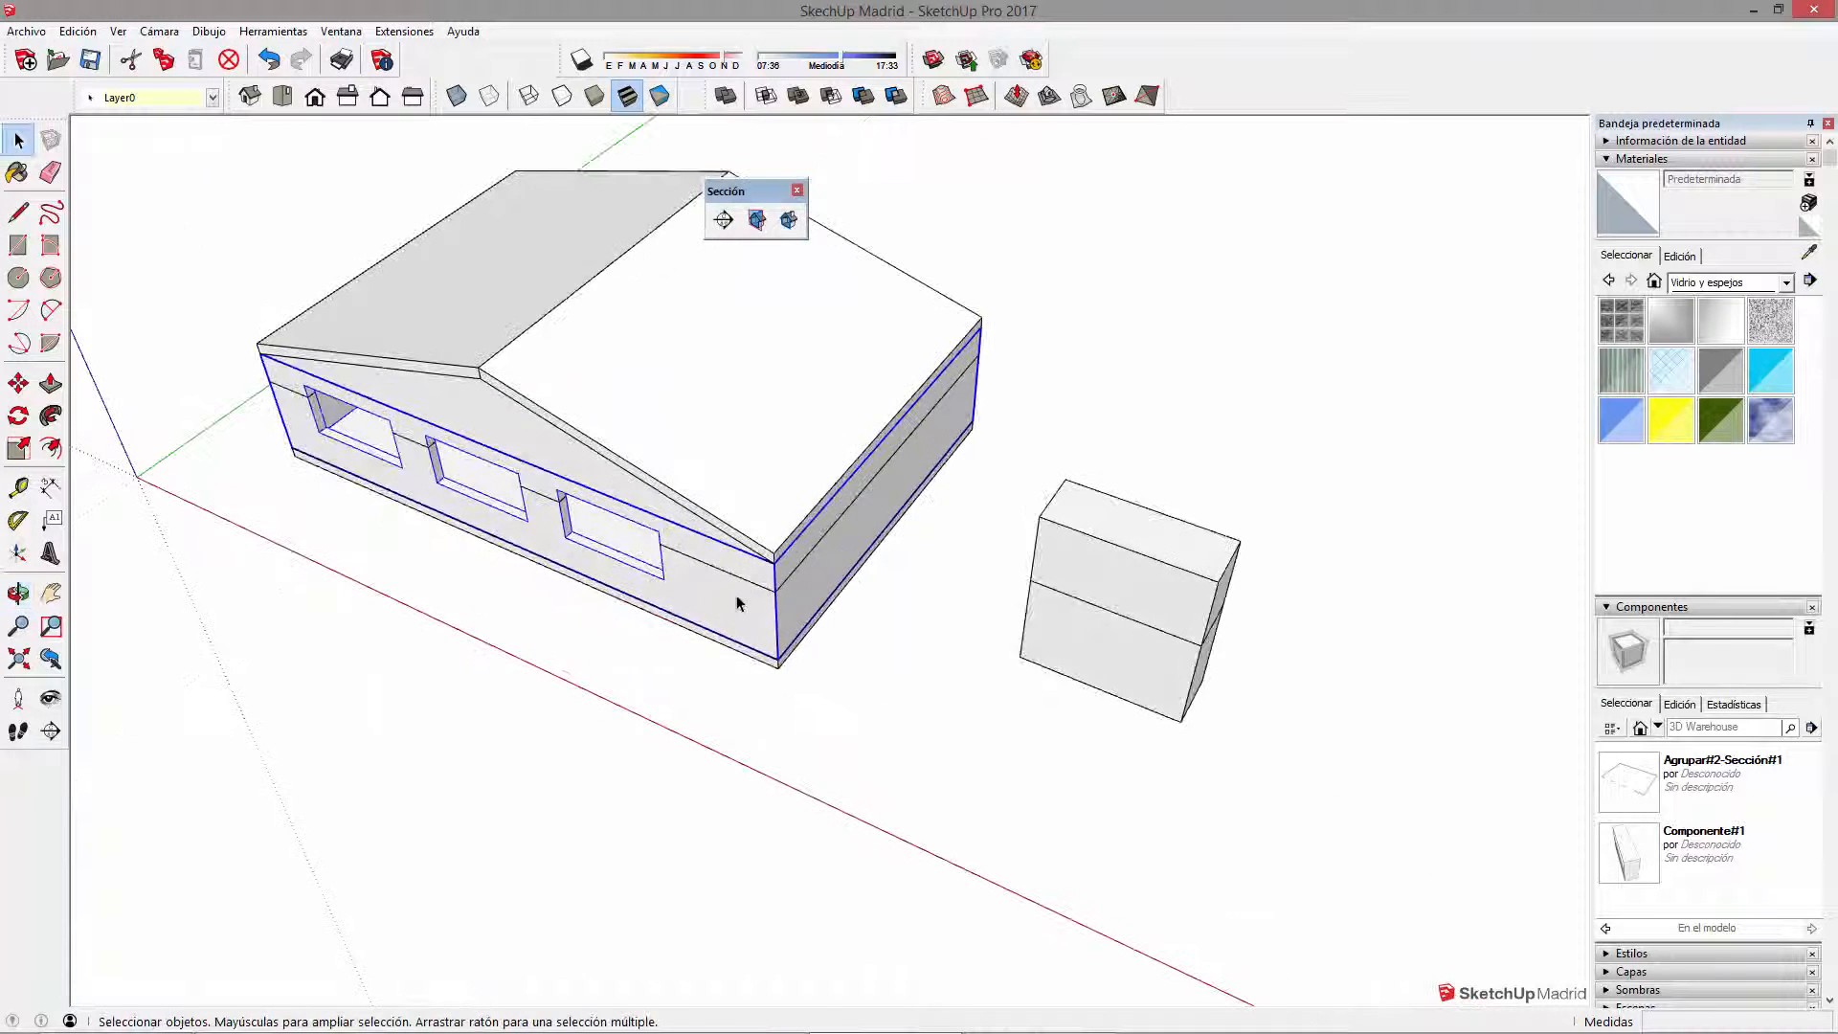
pyautogui.moveTo(785, 588); pyautogui.dragTo(906, 491, button='middle')
pyautogui.moveTo(900, 481); pyautogui.dragTo(900, 479)
pyautogui.keyDown('shift'); pyautogui.click(919, 496); pyautogui.keyUp('shift')
pyautogui.moveTo(995, 489); pyautogui.dragTo(828, 704, button='middle')
pyautogui.scroll(-3, 766, 694)
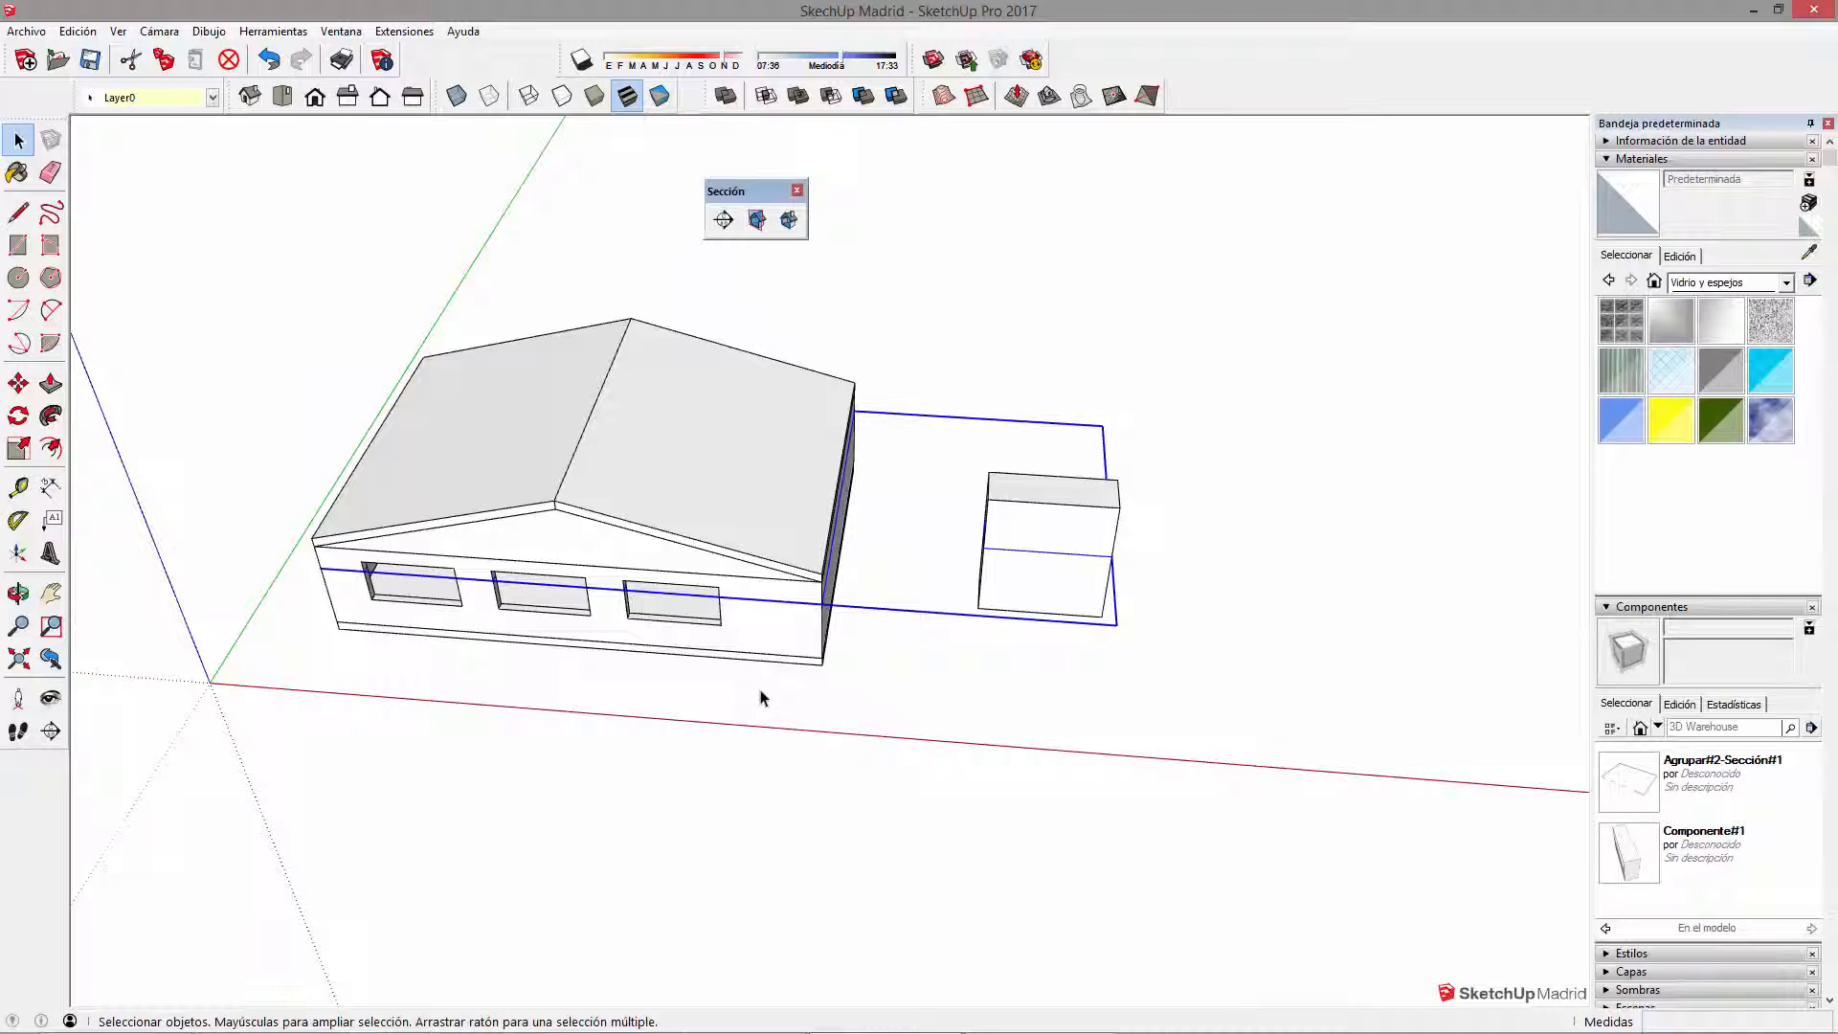
pyautogui.scroll(-2, 762, 704)
pyautogui.press('m')
pyautogui.click(747, 707)
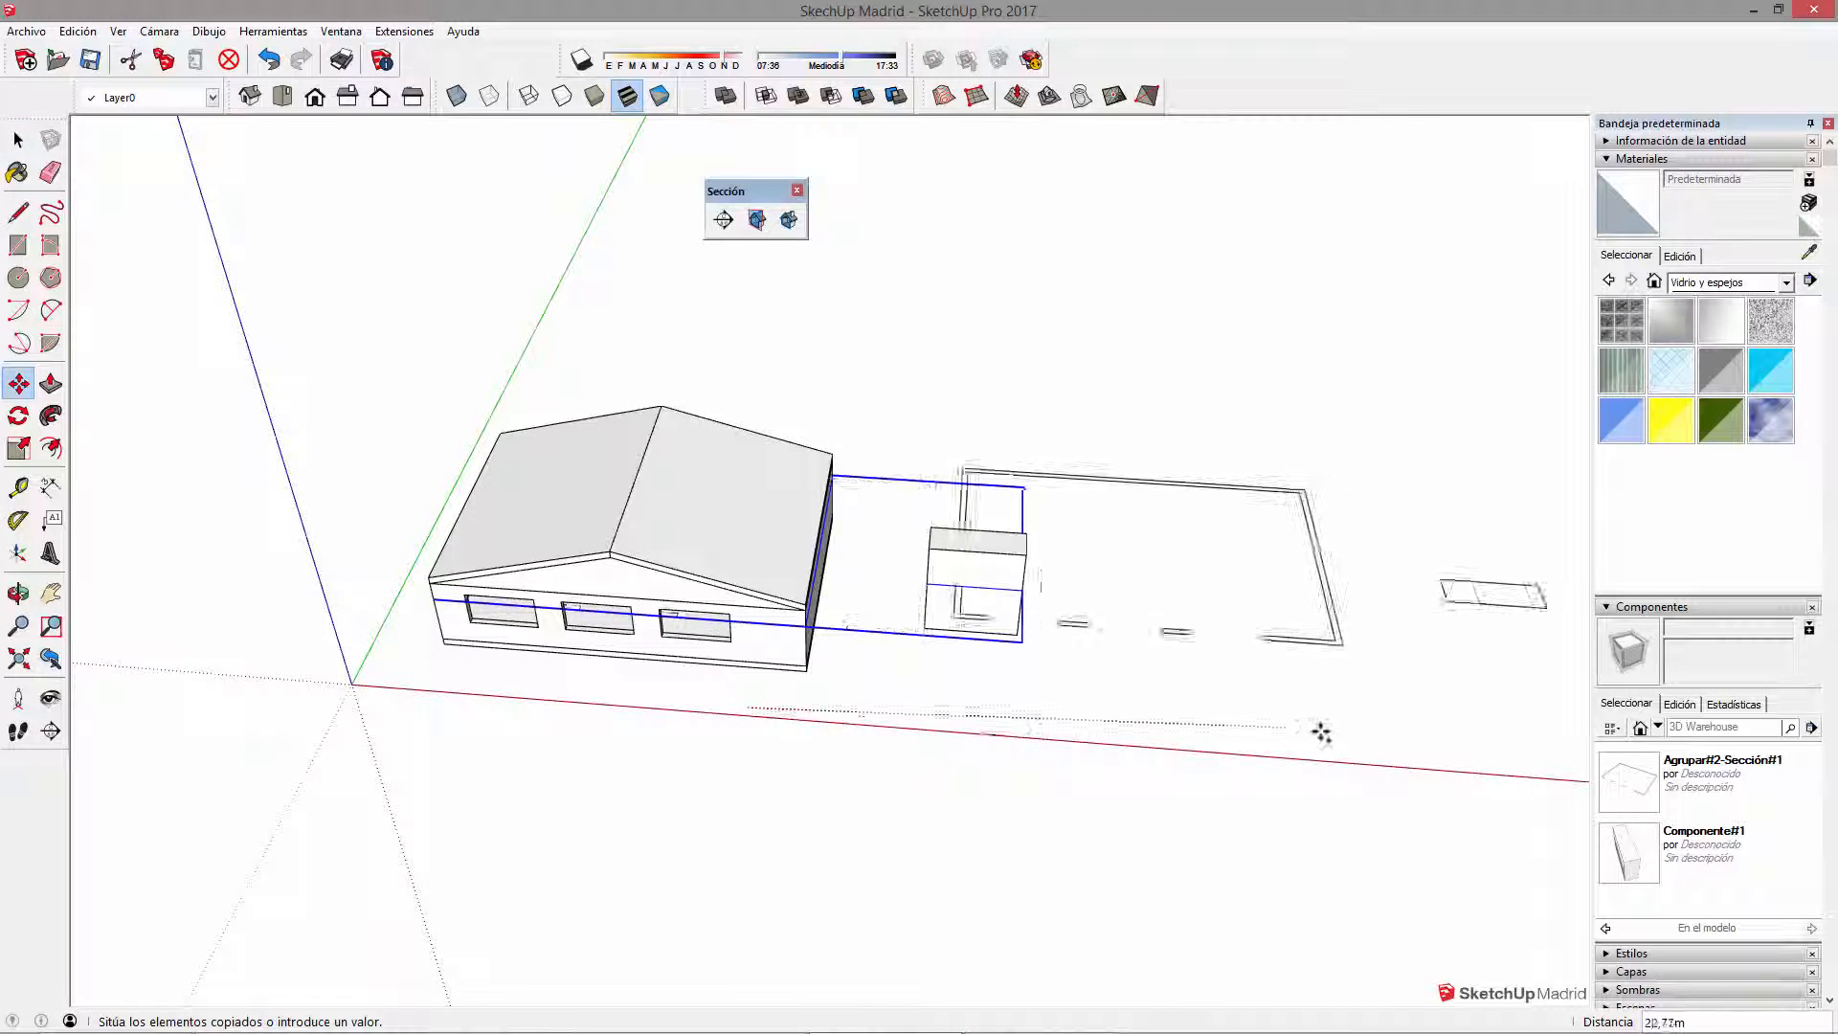
pyautogui.click(1427, 759)
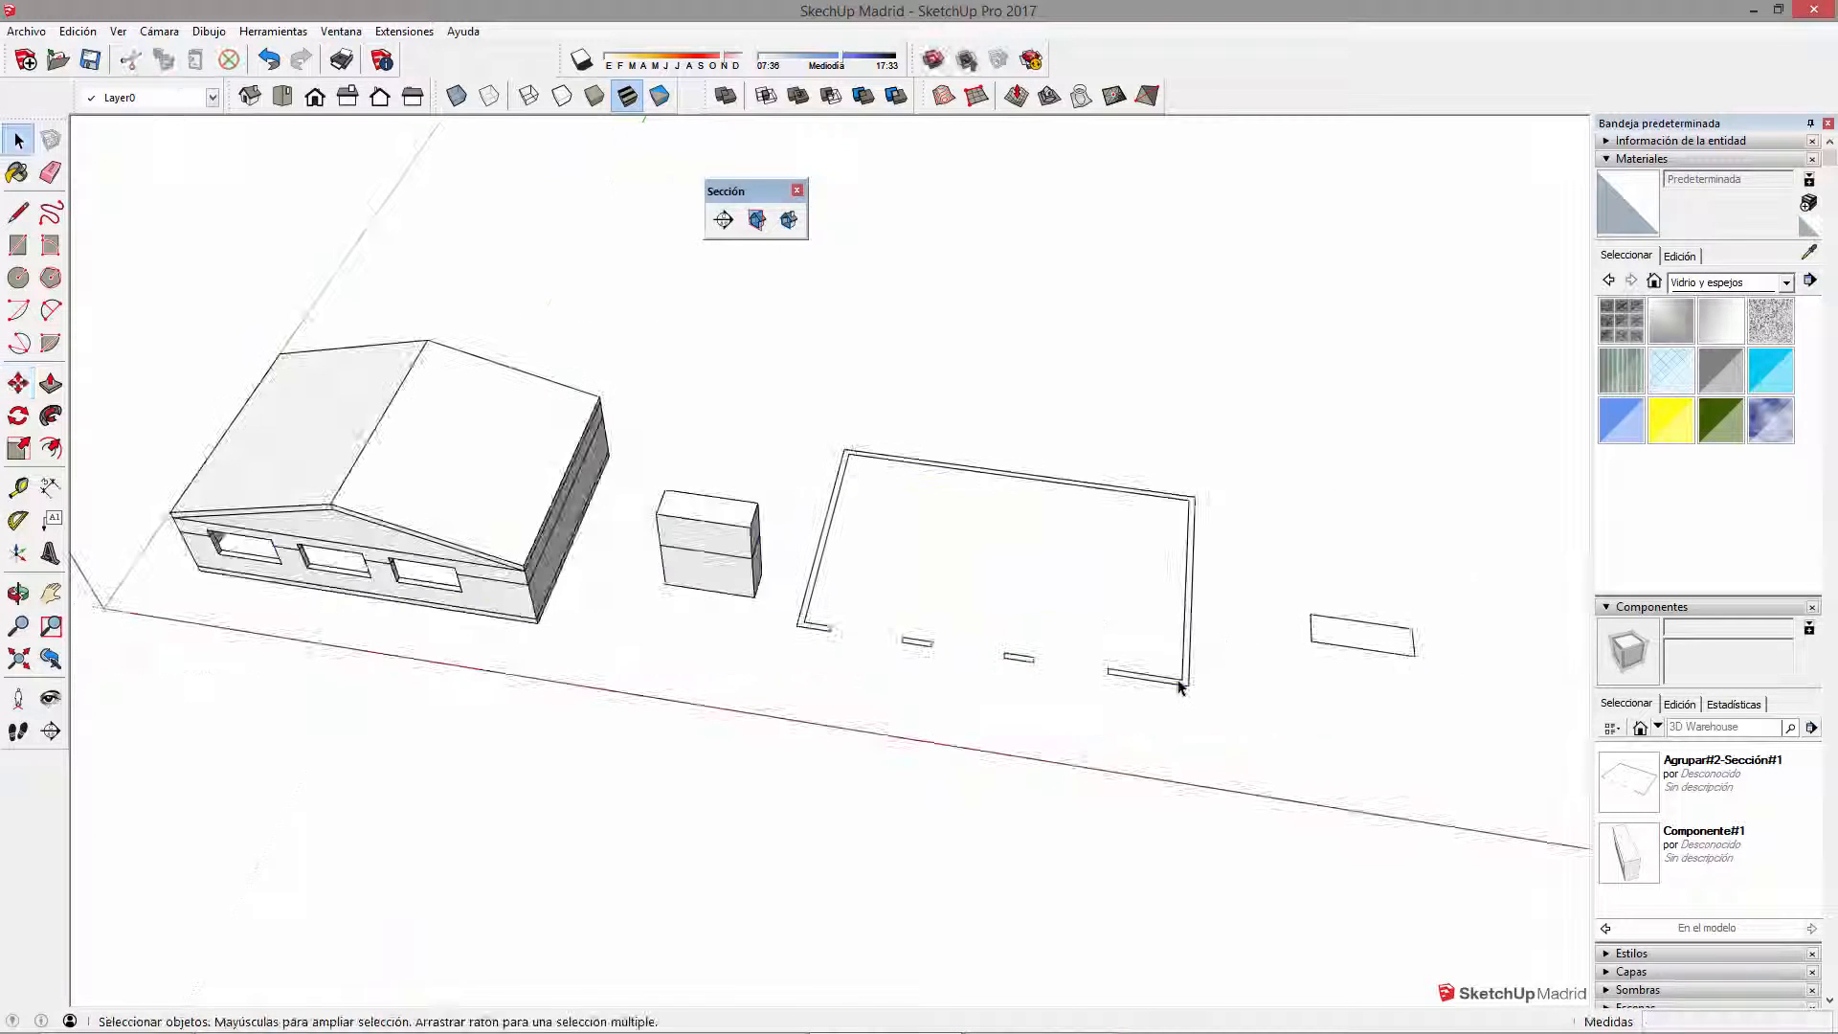
# Step: Open the copied section group and retrace an edge of the building's wall outline to form its face
pyautogui.doubleClick(1179, 686)
pyautogui.click(1179, 686)
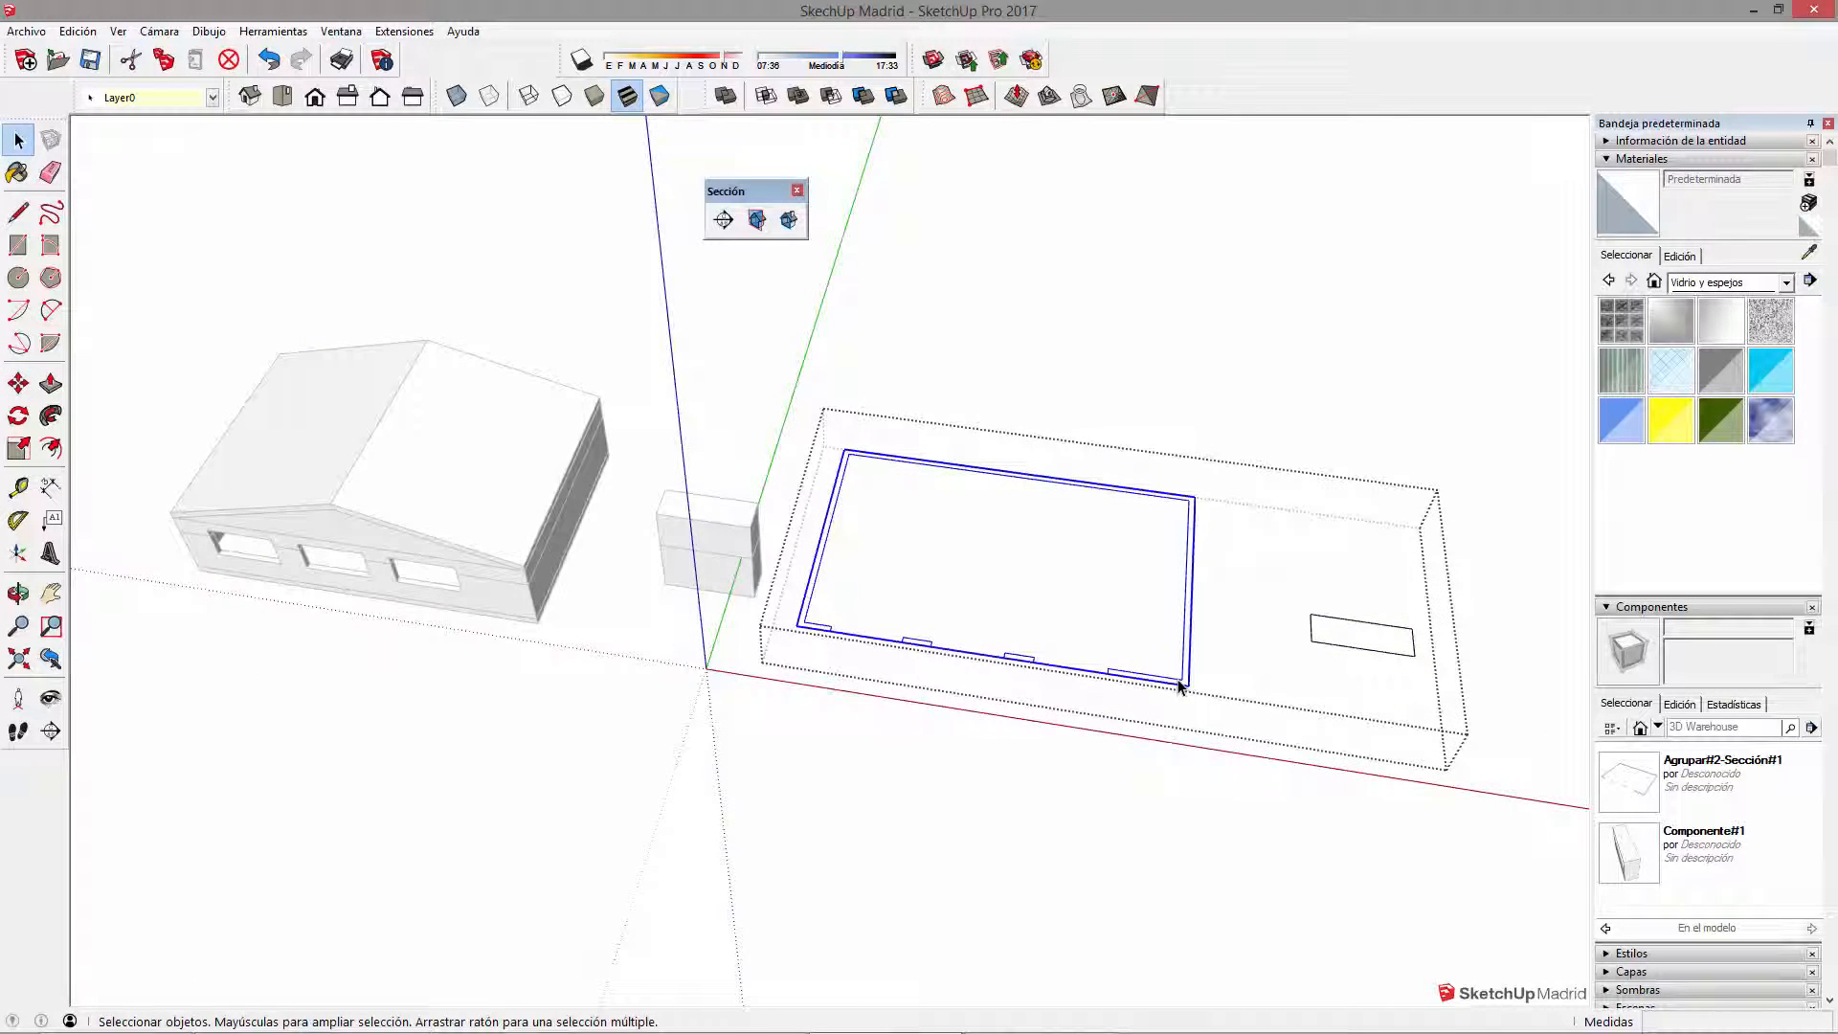
pyautogui.moveTo(1062, 571); pyautogui.dragTo(1101, 763, button='middle')
pyautogui.press('l')
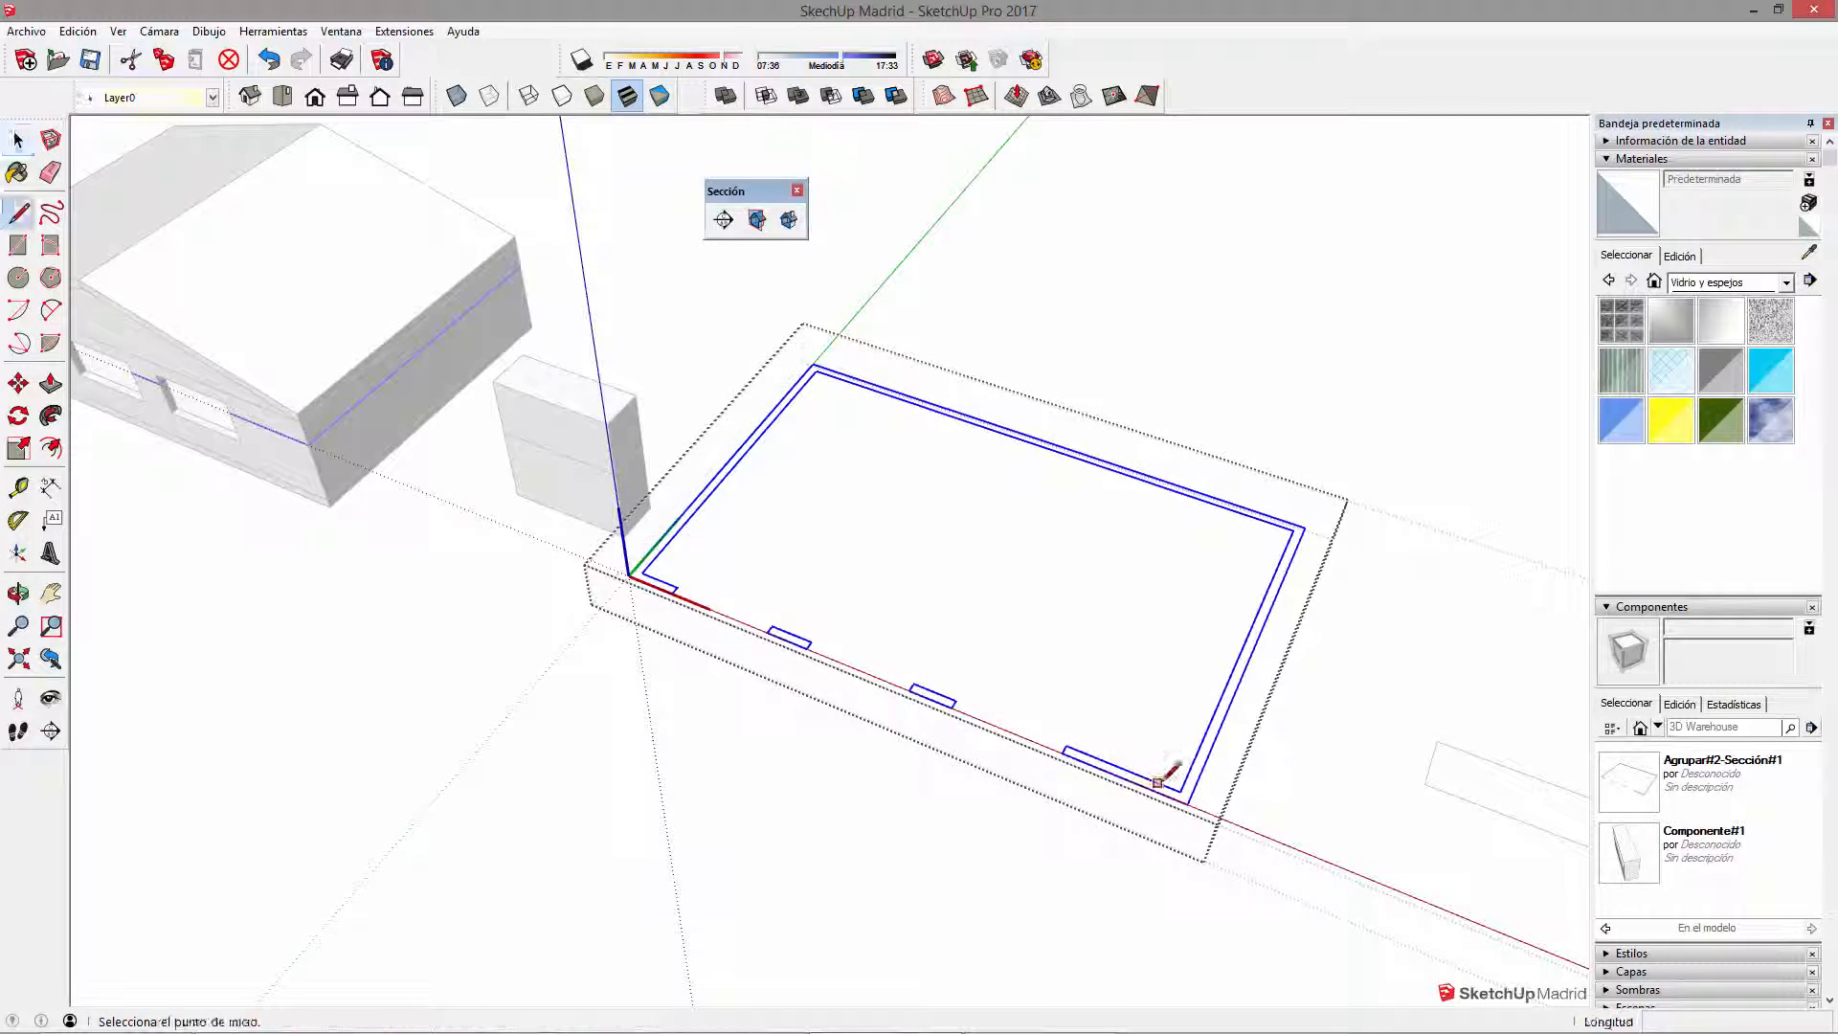
pyautogui.press('space')
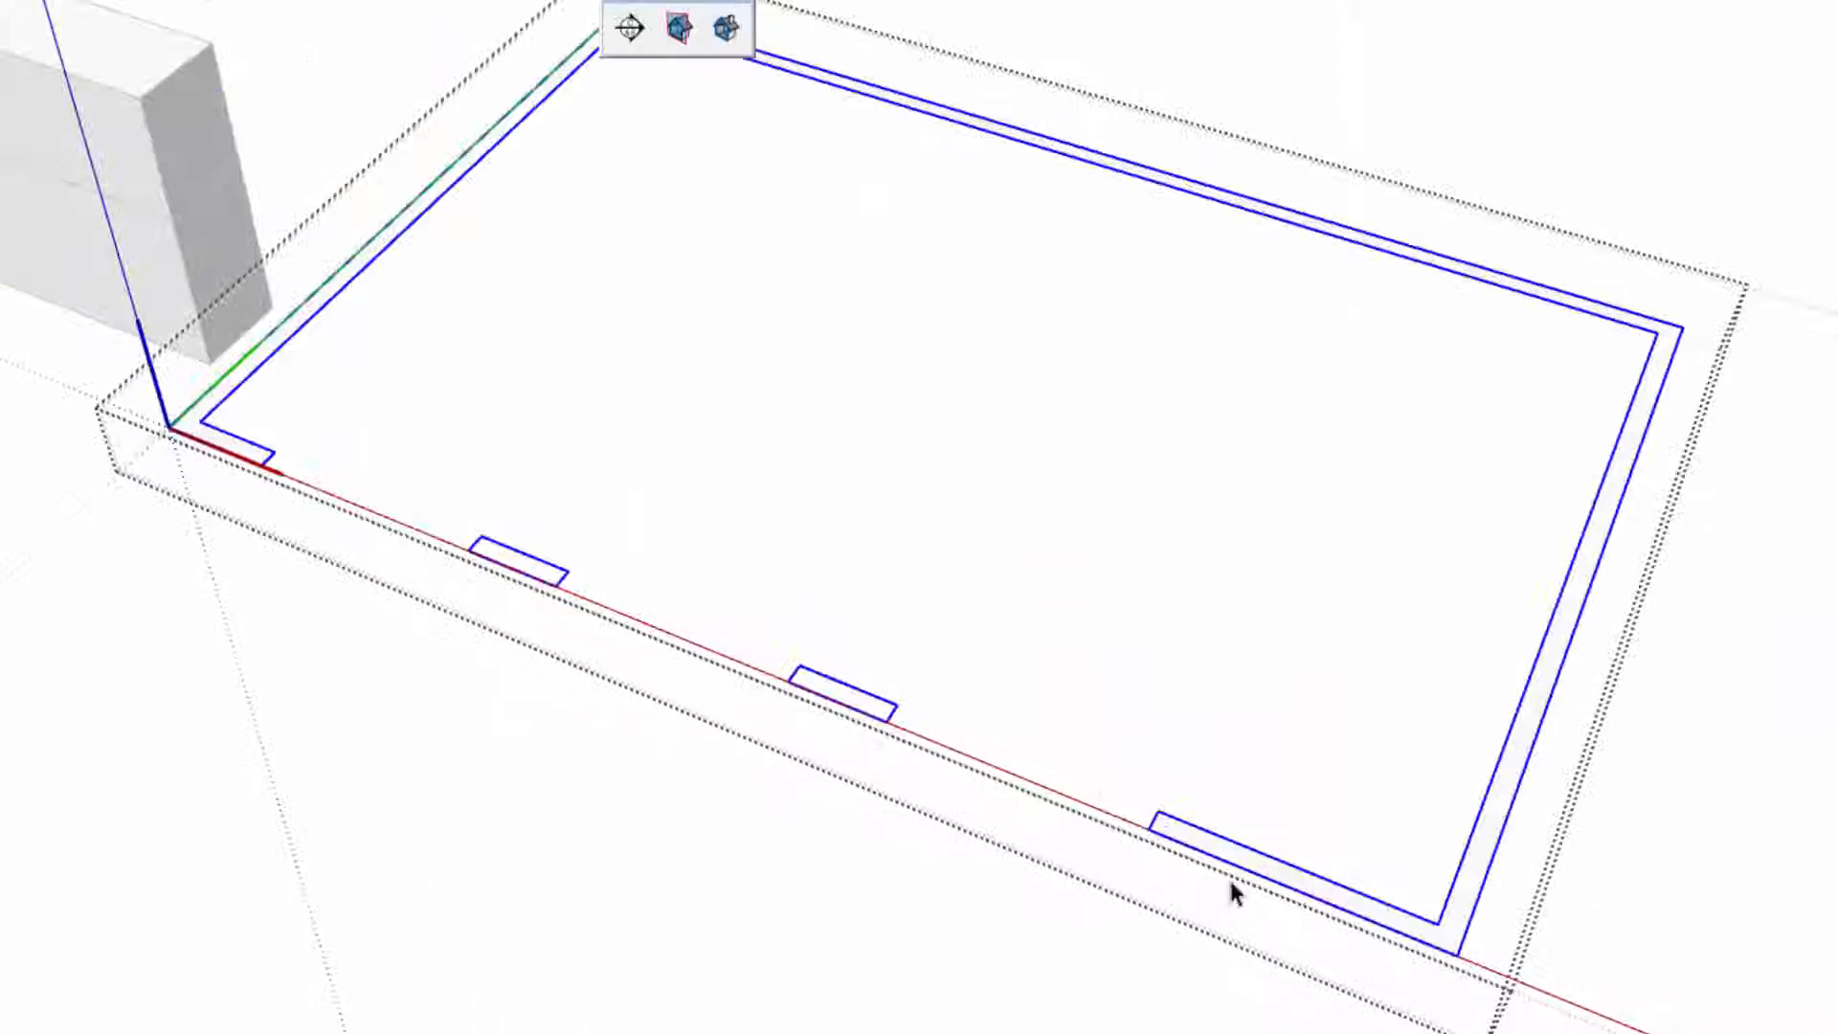
# Step: Paint the face of the main wall outline in the section group with Color B08 from the Colores collection
pyautogui.click(1110, 766)
pyautogui.press('b')
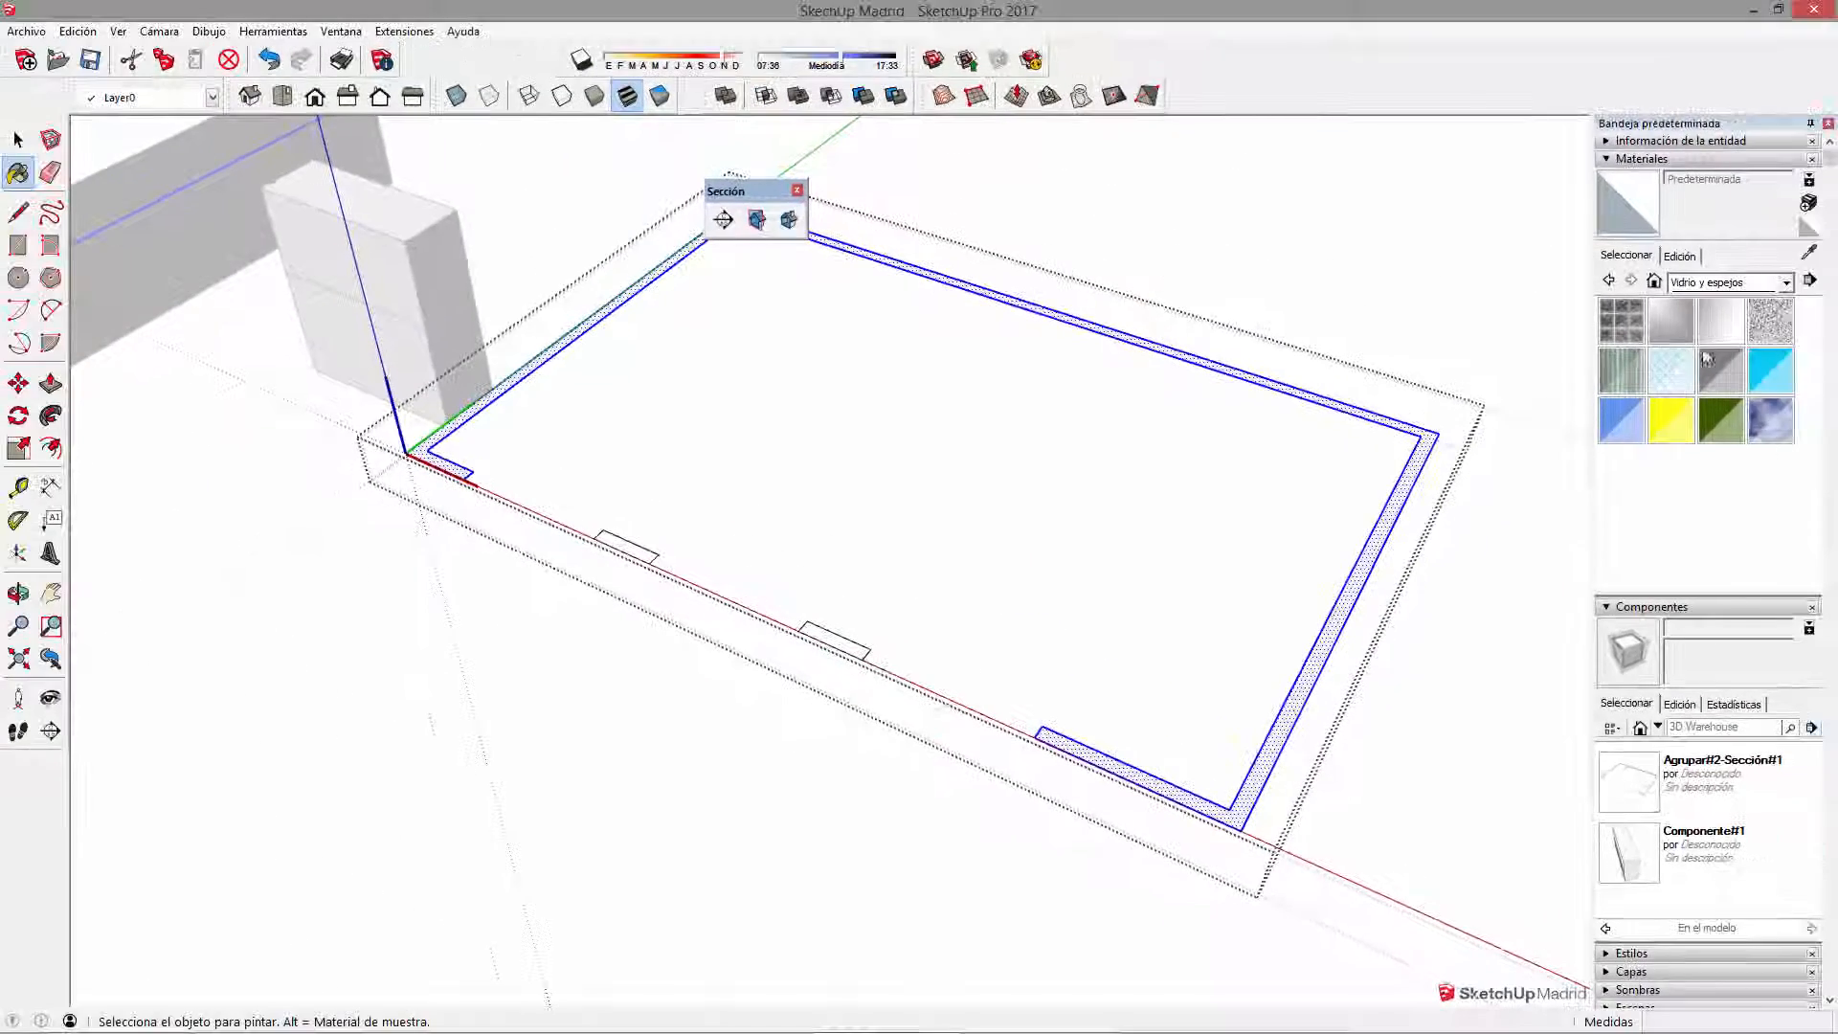
pyautogui.click(1723, 282)
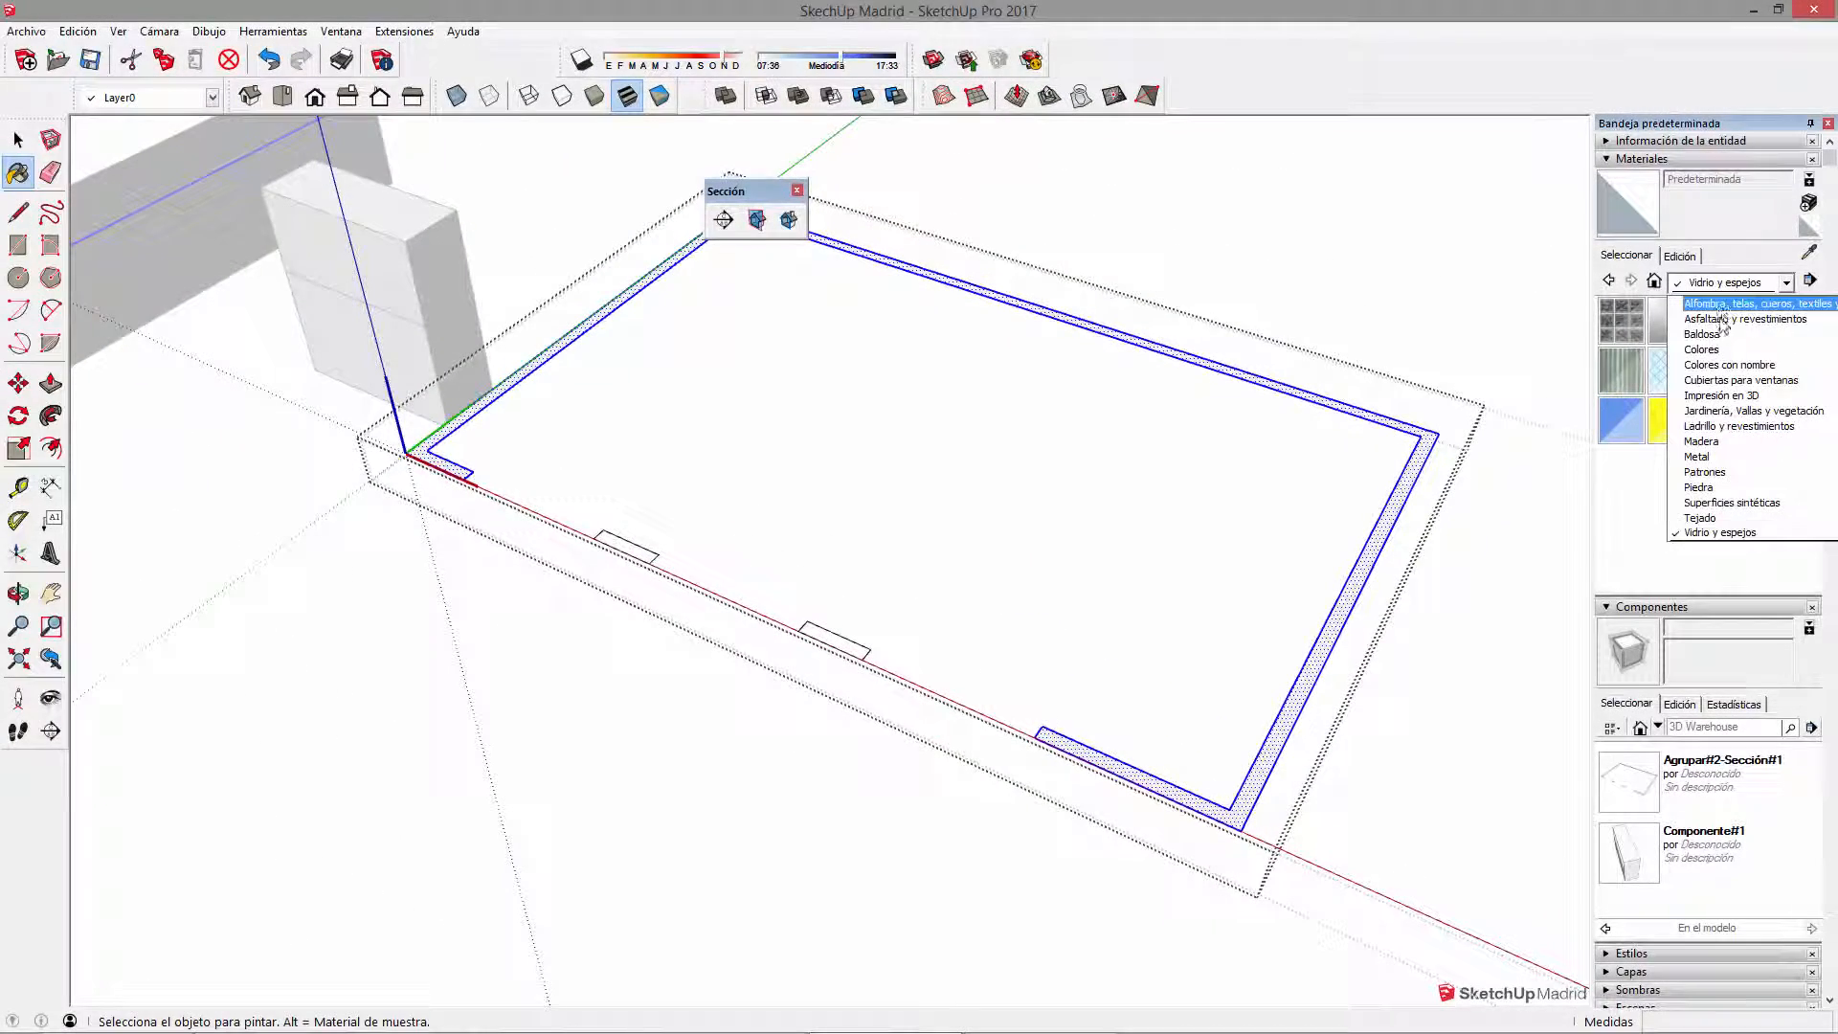
pyautogui.click(1698, 353)
pyautogui.click(1772, 471)
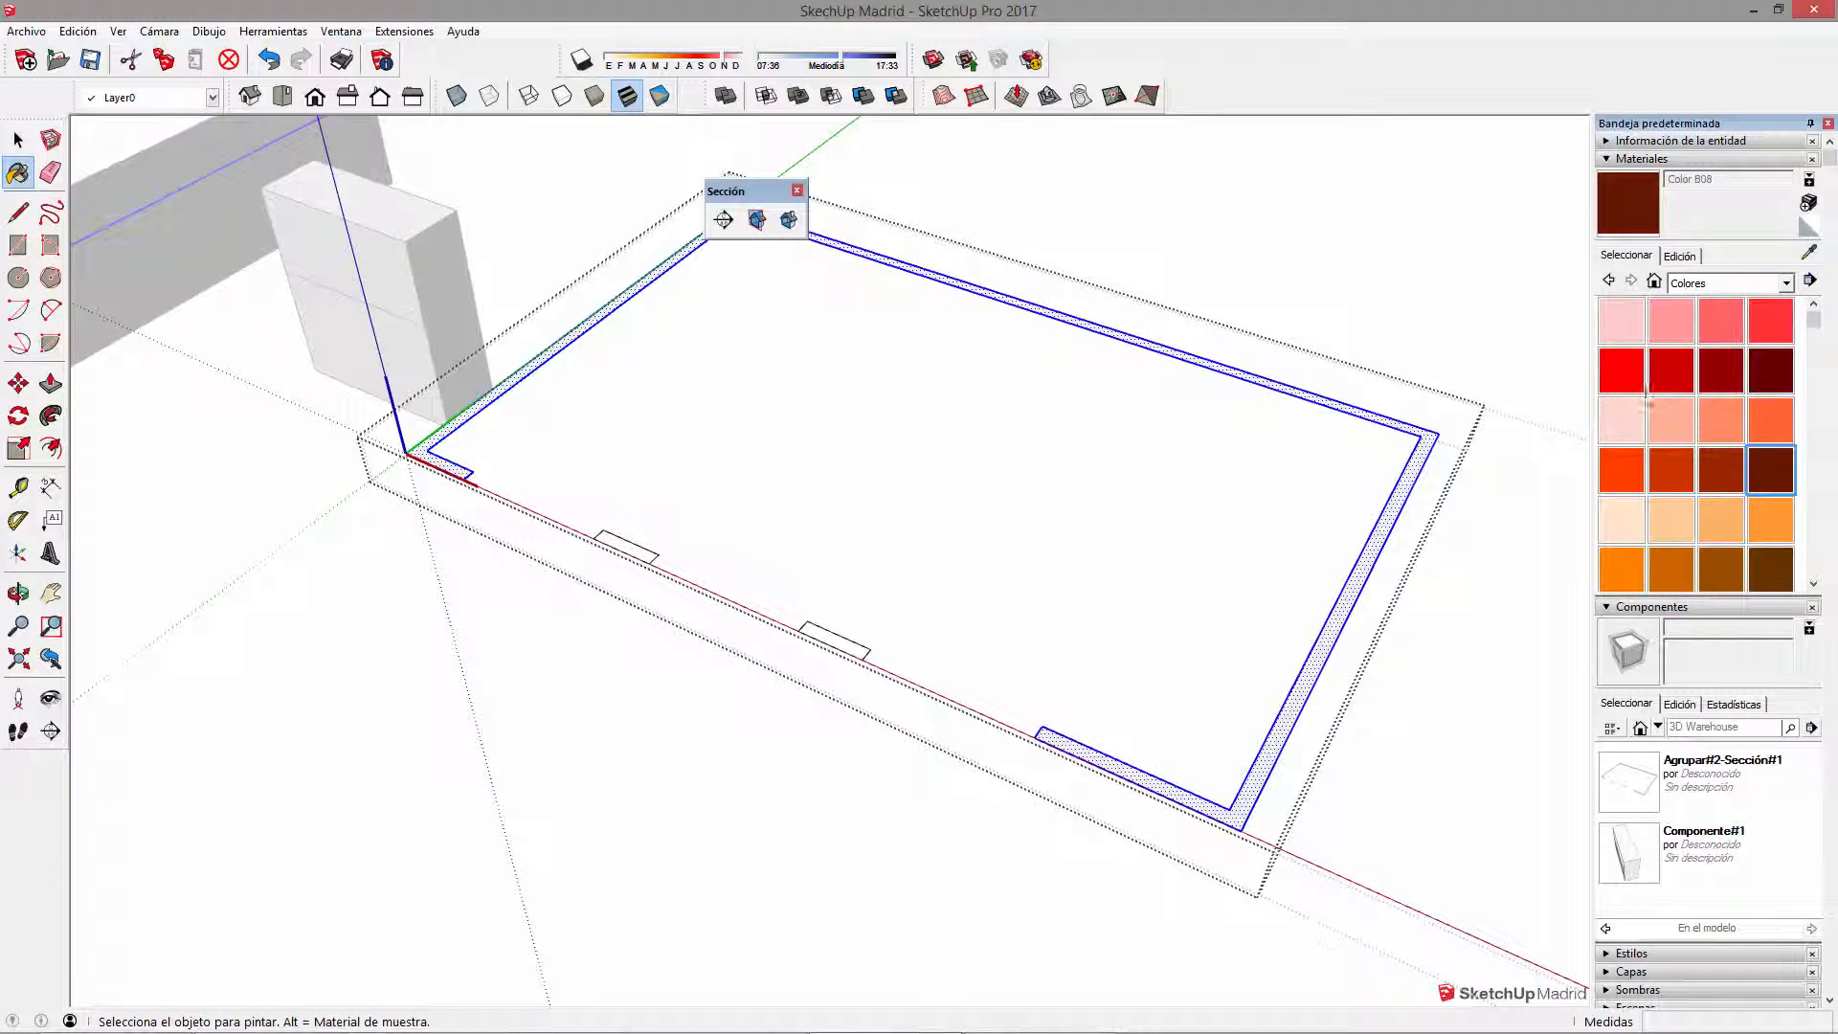
pyautogui.click(1208, 796)
# Step: Form a face in the middle wall pier's outline by retracing an edge, and paint it with Color B08
pyautogui.scroll(3, 800, 617)
pyautogui.press('r')
pyautogui.click(896, 654)
pyautogui.press('b')
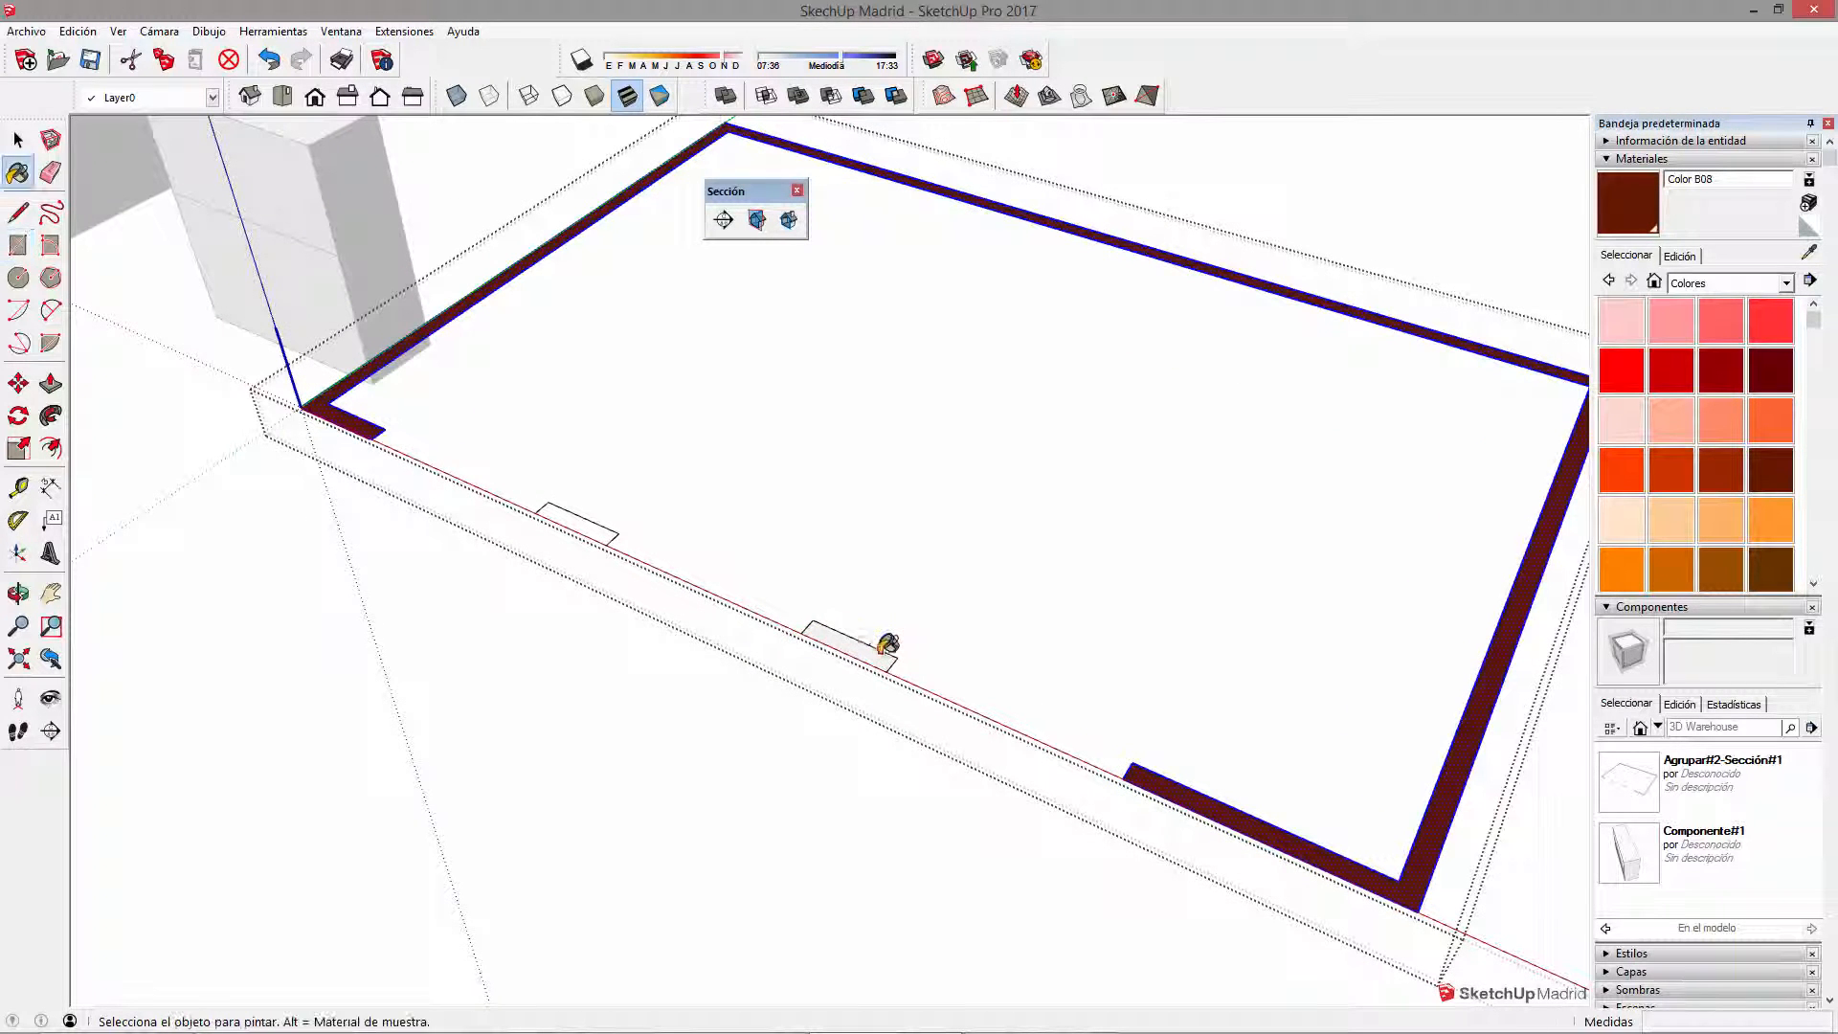
pyautogui.press('space')
# Step: Form a face in the remaining wall pier's outline, paint it with Color B08, and close the section group
pyautogui.moveTo(501, 440); pyautogui.dragTo(634, 588)
pyautogui.scroll(2, 549, 520)
pyautogui.moveTo(549, 519); pyautogui.dragTo(574, 644, button='middle')
pyautogui.scroll(2, 574, 644)
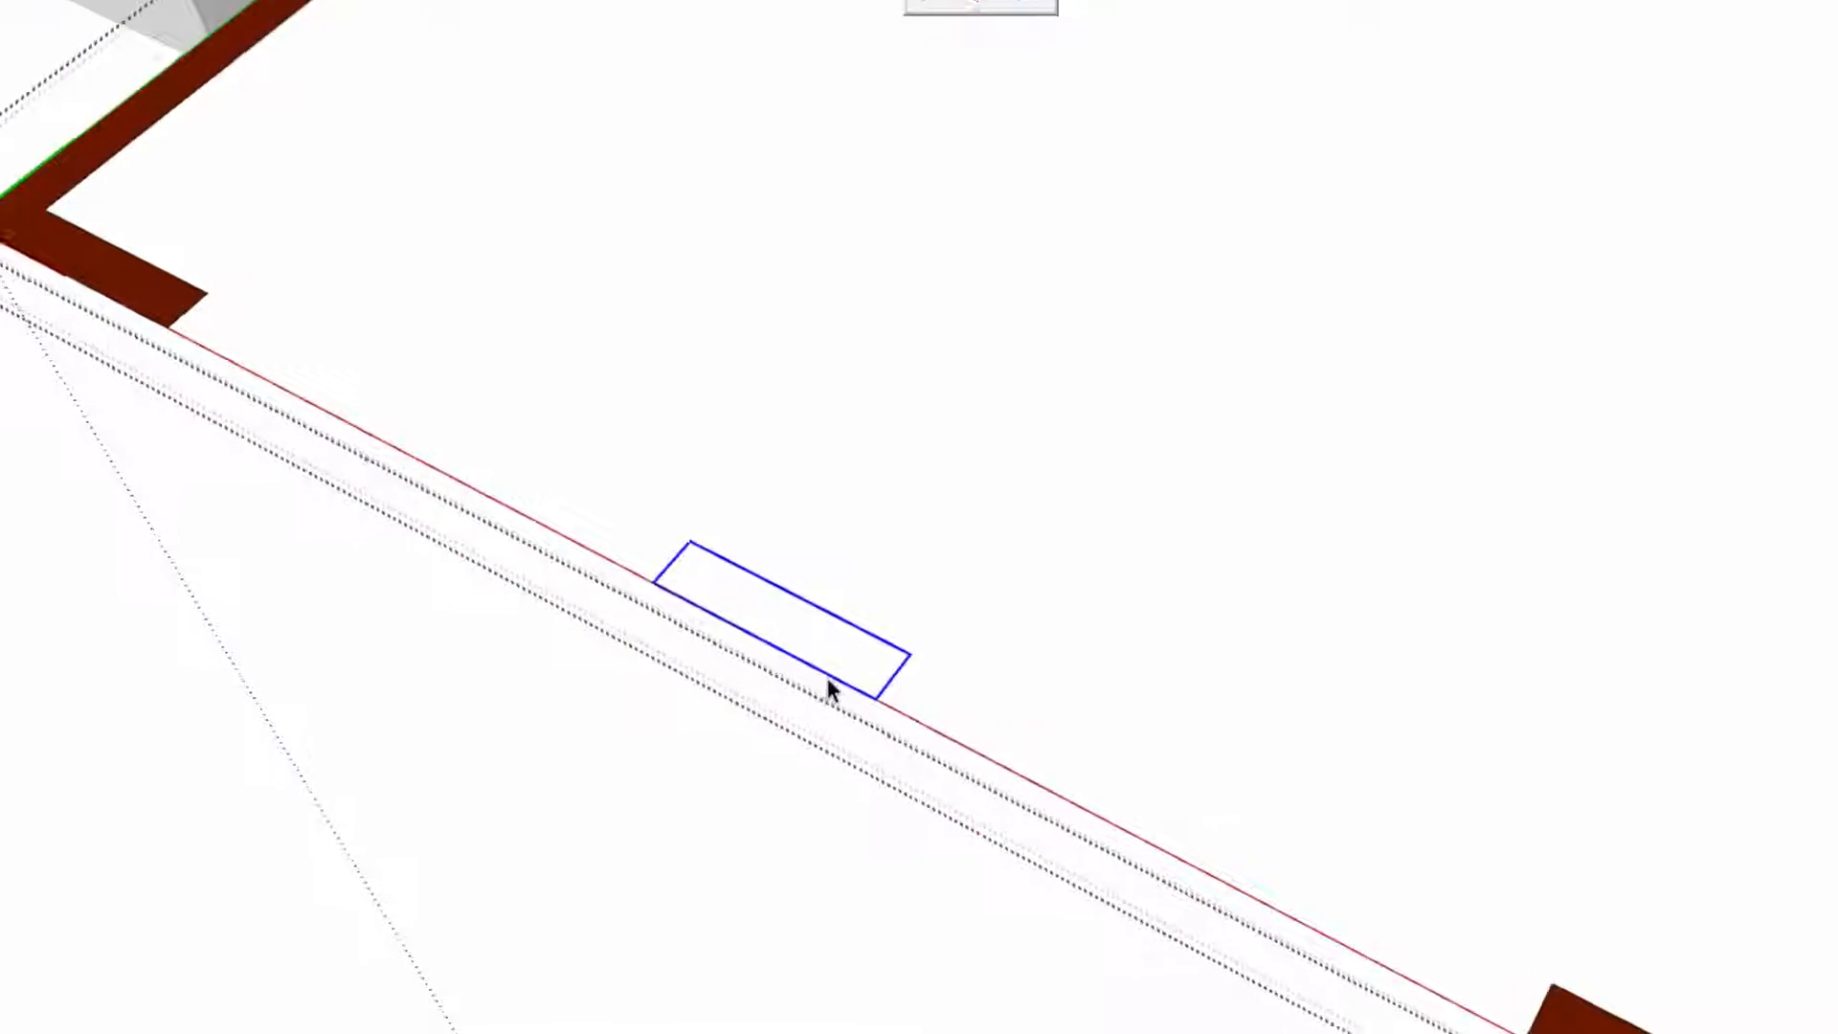
pyautogui.press('l')
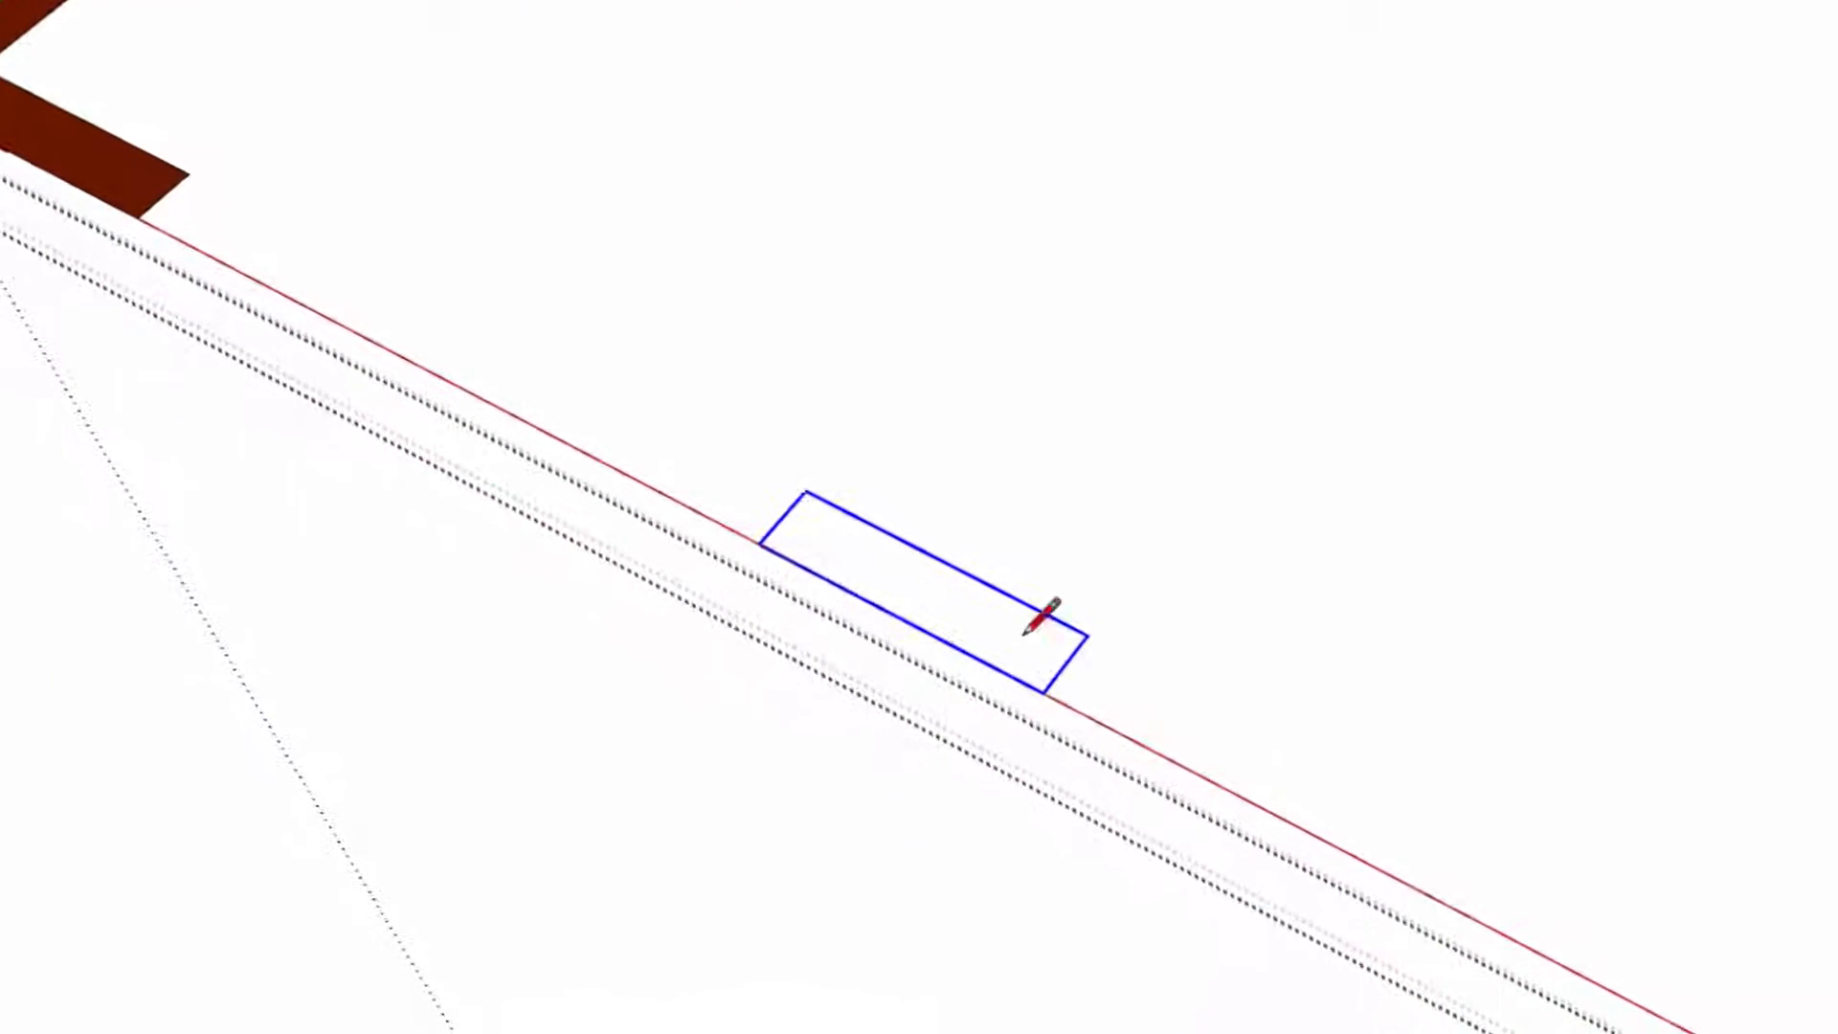
pyautogui.click(1028, 602)
pyautogui.press('space')
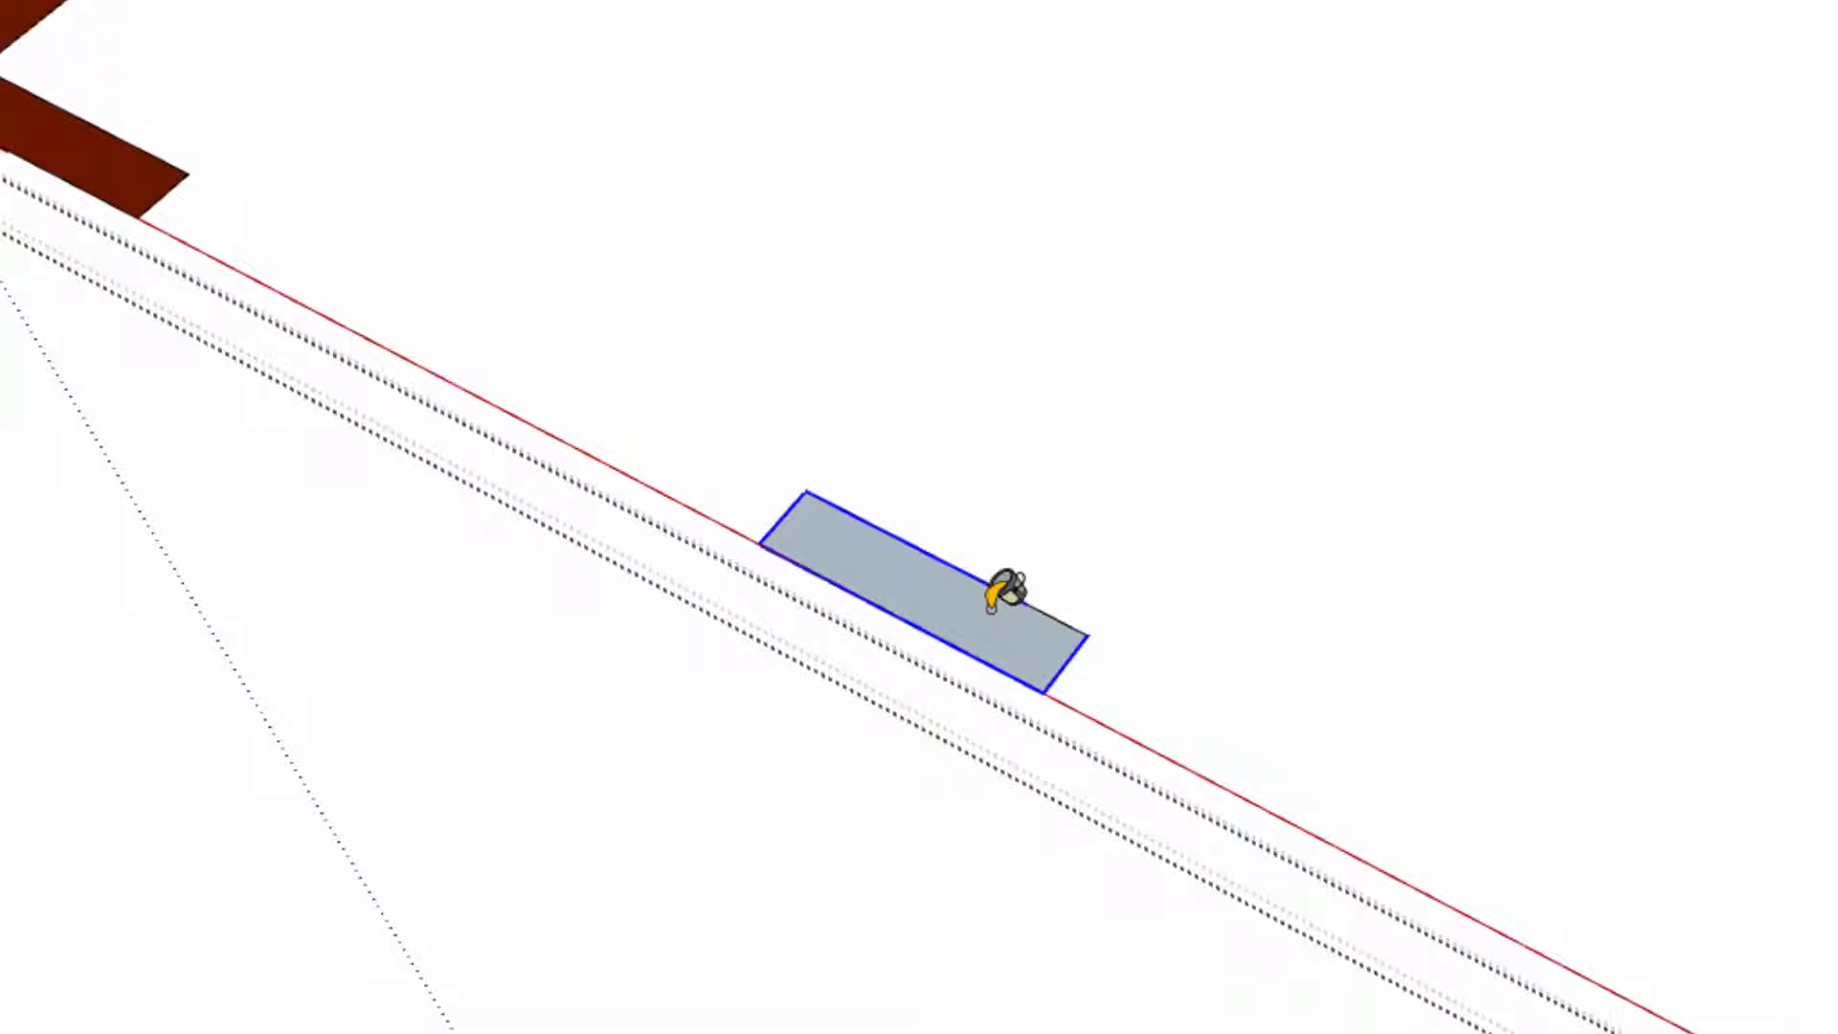
pyautogui.click(992, 609)
pyautogui.press('space')
pyautogui.scroll(-4, 992, 610)
pyautogui.moveTo(888, 627)
pyautogui.mouseDown(button='middle')
pyautogui.moveTo(939, 673)
pyautogui.moveTo(665, 538)
pyautogui.moveTo(777, 501)
pyautogui.moveTo(788, 648)
pyautogui.moveTo(965, 657)
pyautogui.mouseUp(button='middle')
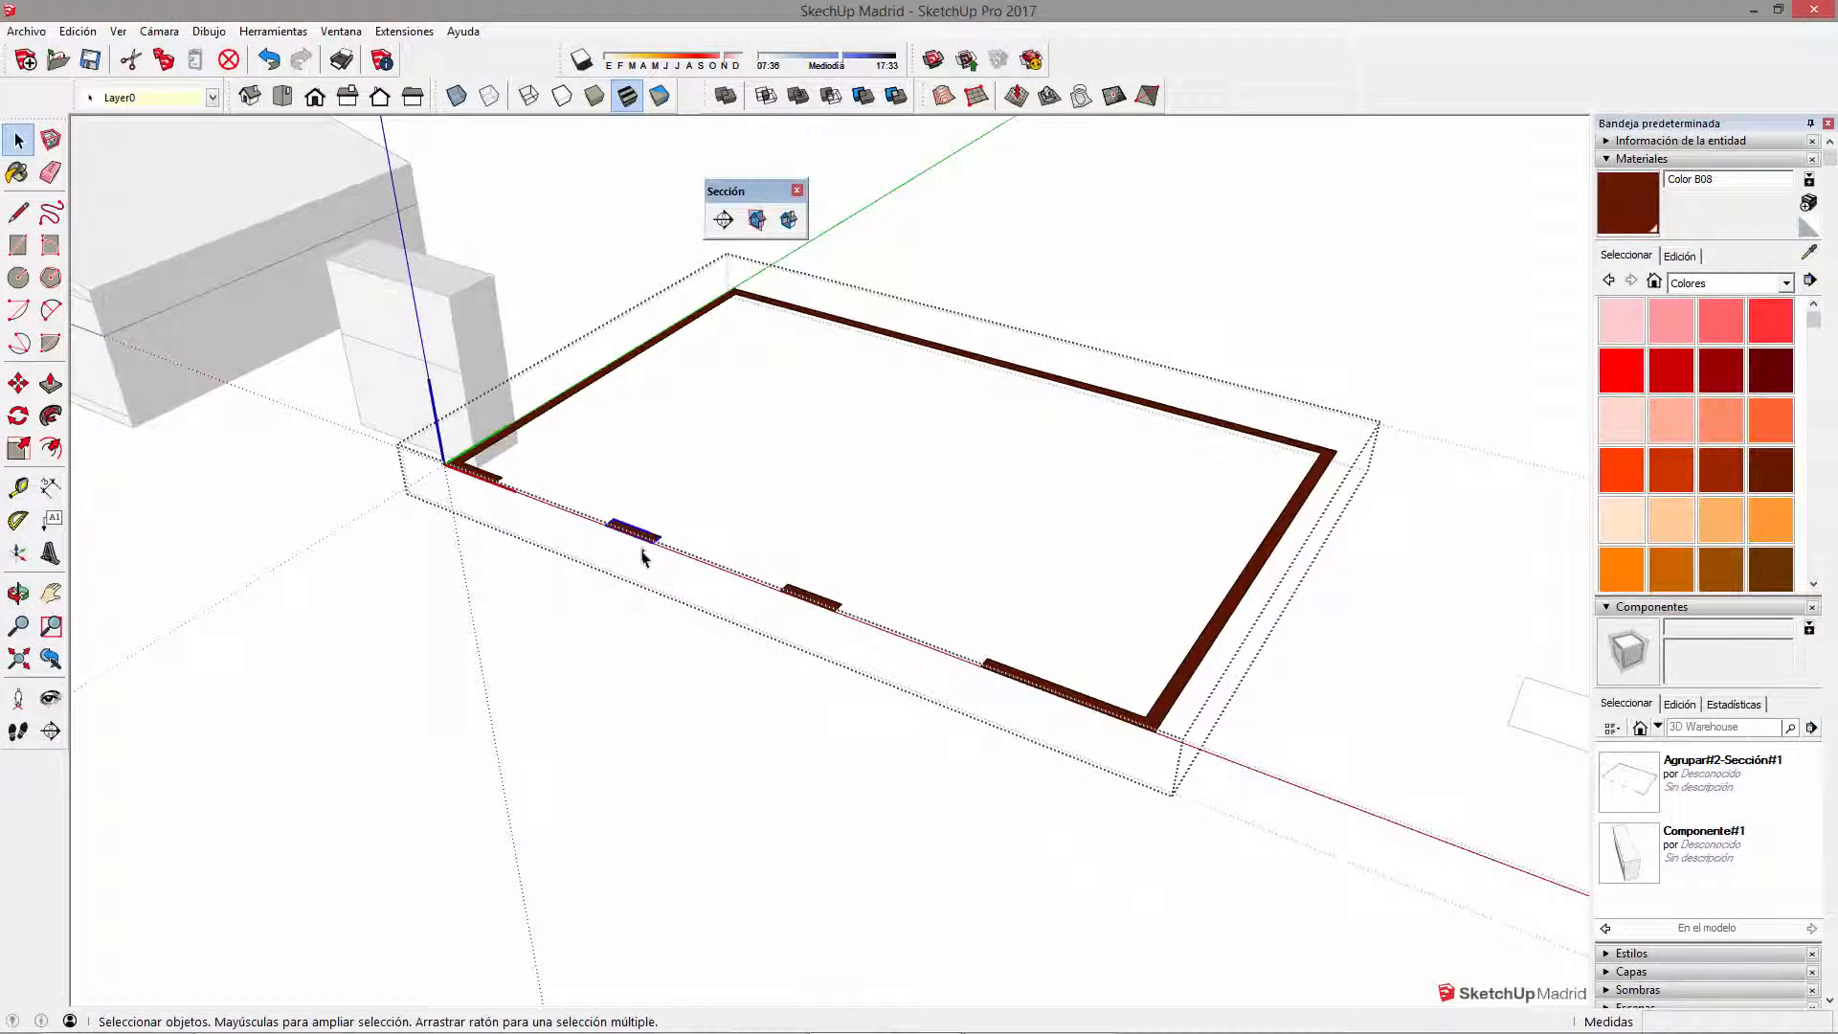
pyautogui.press('Escape')
# Step: Move the filled section group from its outer corner onto the matching corner of the building at the cut height
pyautogui.scroll(-3, 788, 648)
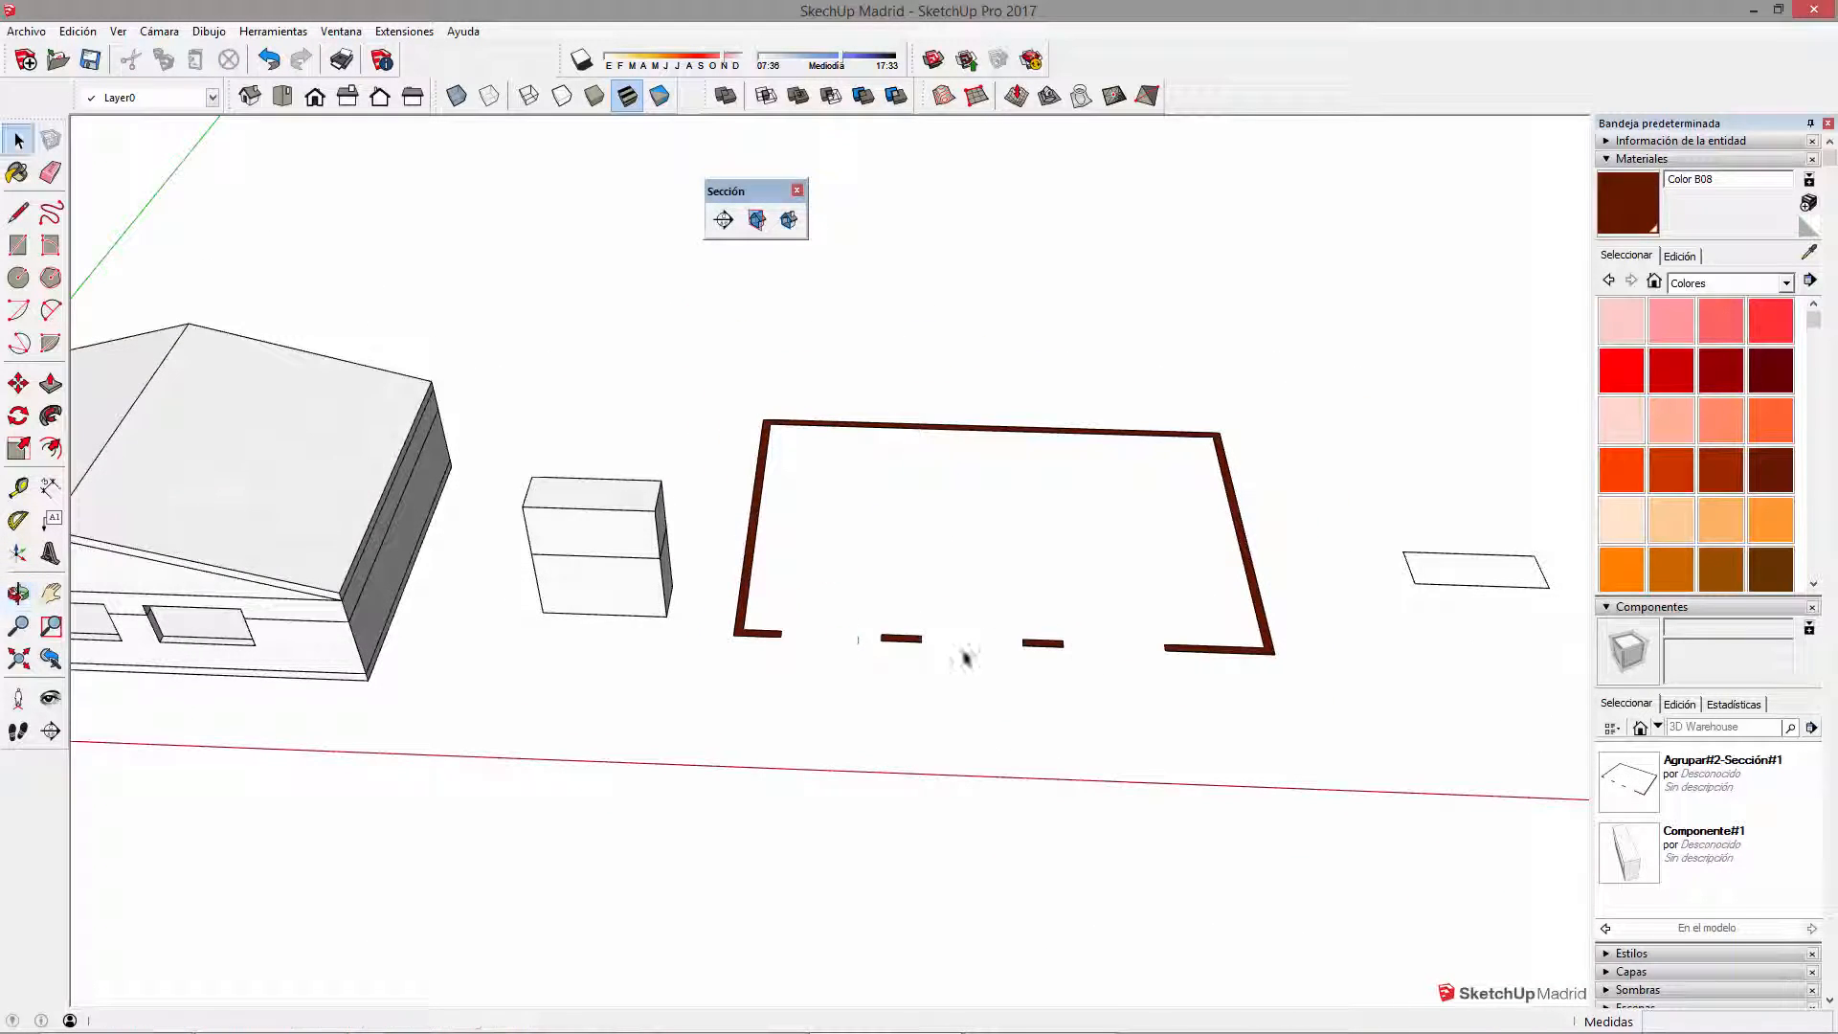
pyautogui.press('m')
pyautogui.click(1273, 655)
pyautogui.keyDown('shift'); pyautogui.moveTo(364, 651); pyautogui.dragTo(667, 402, button='middle'); pyautogui.keyUp('shift')
pyautogui.scroll(4, 708, 598)
pyautogui.click(710, 543)
pyautogui.scroll(3, 710, 544)
pyautogui.scroll(2, 666, 396)
pyautogui.click(668, 390)
pyautogui.scroll(-8, 668, 536)
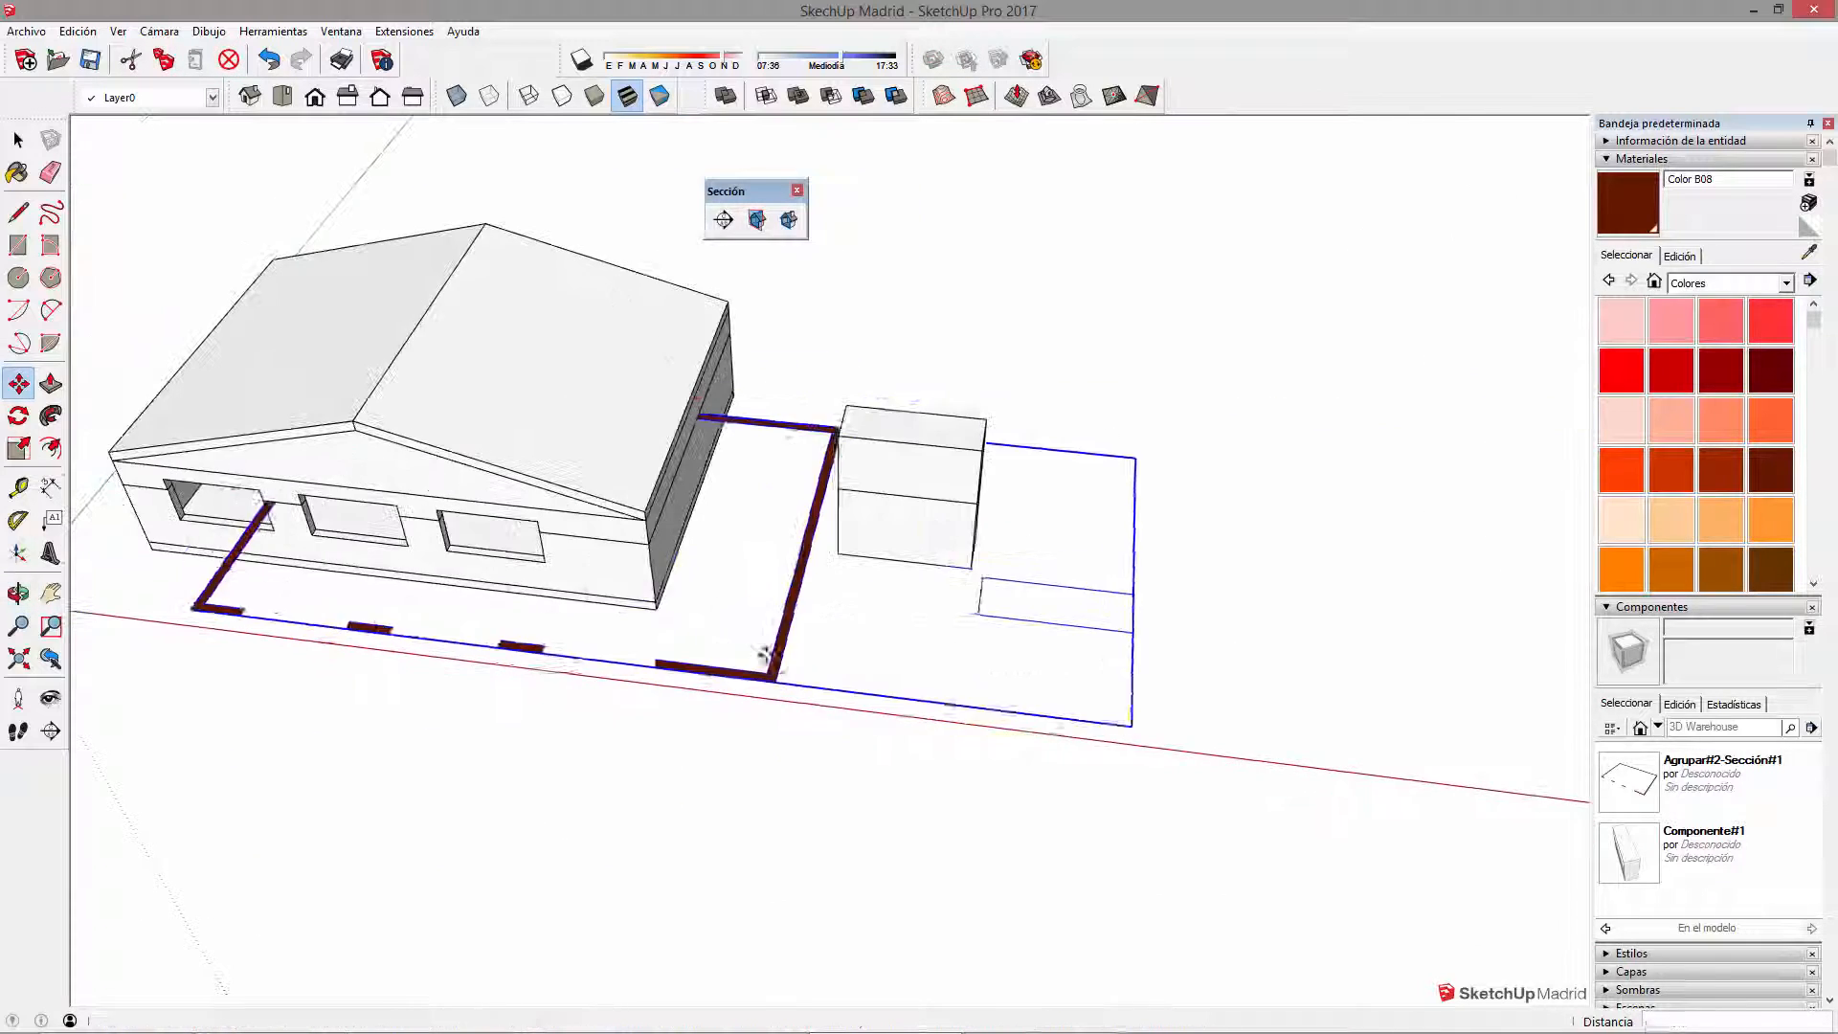
pyautogui.scroll(4, 659, 538)
pyautogui.click(657, 544)
# Step: Shift the section group about 0.03 m down along the building's corner edge
pyautogui.scroll(3, 655, 545)
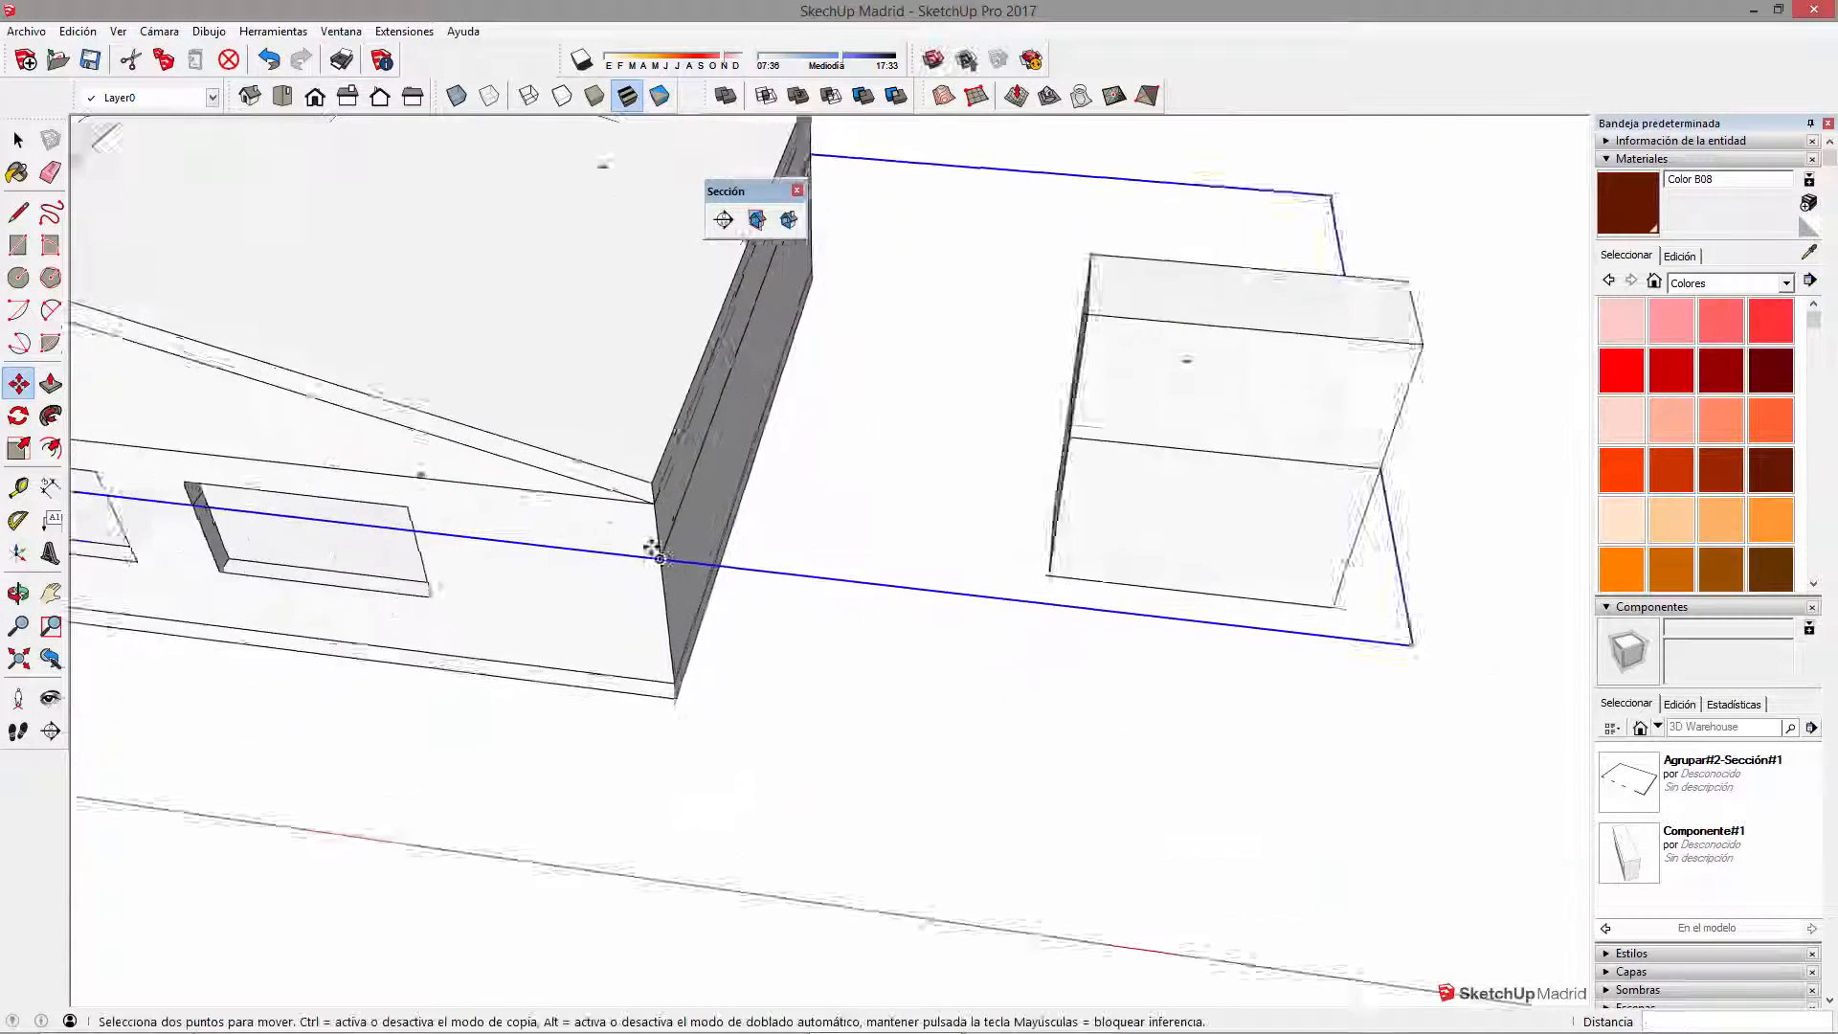
pyautogui.scroll(4, 657, 555)
pyautogui.moveTo(664, 580); pyautogui.dragTo(651, 422, button='middle')
pyautogui.scroll(3, 652, 422)
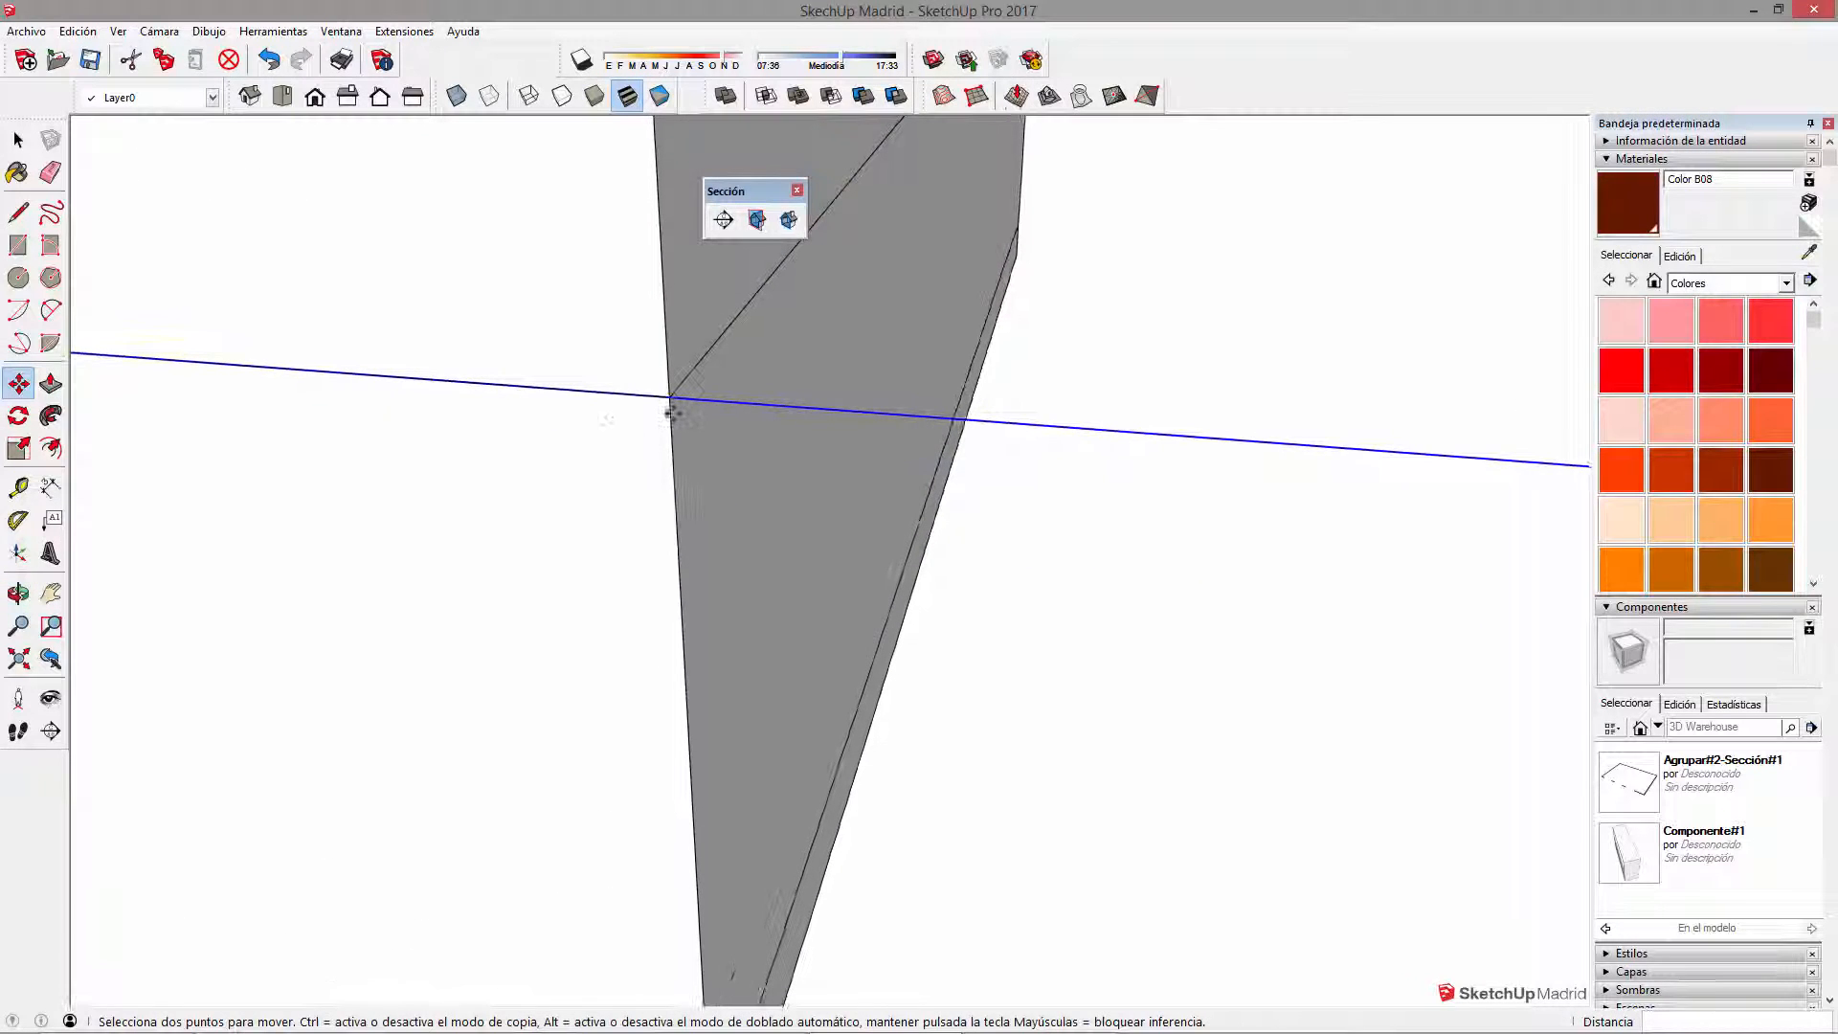
pyautogui.click(671, 416)
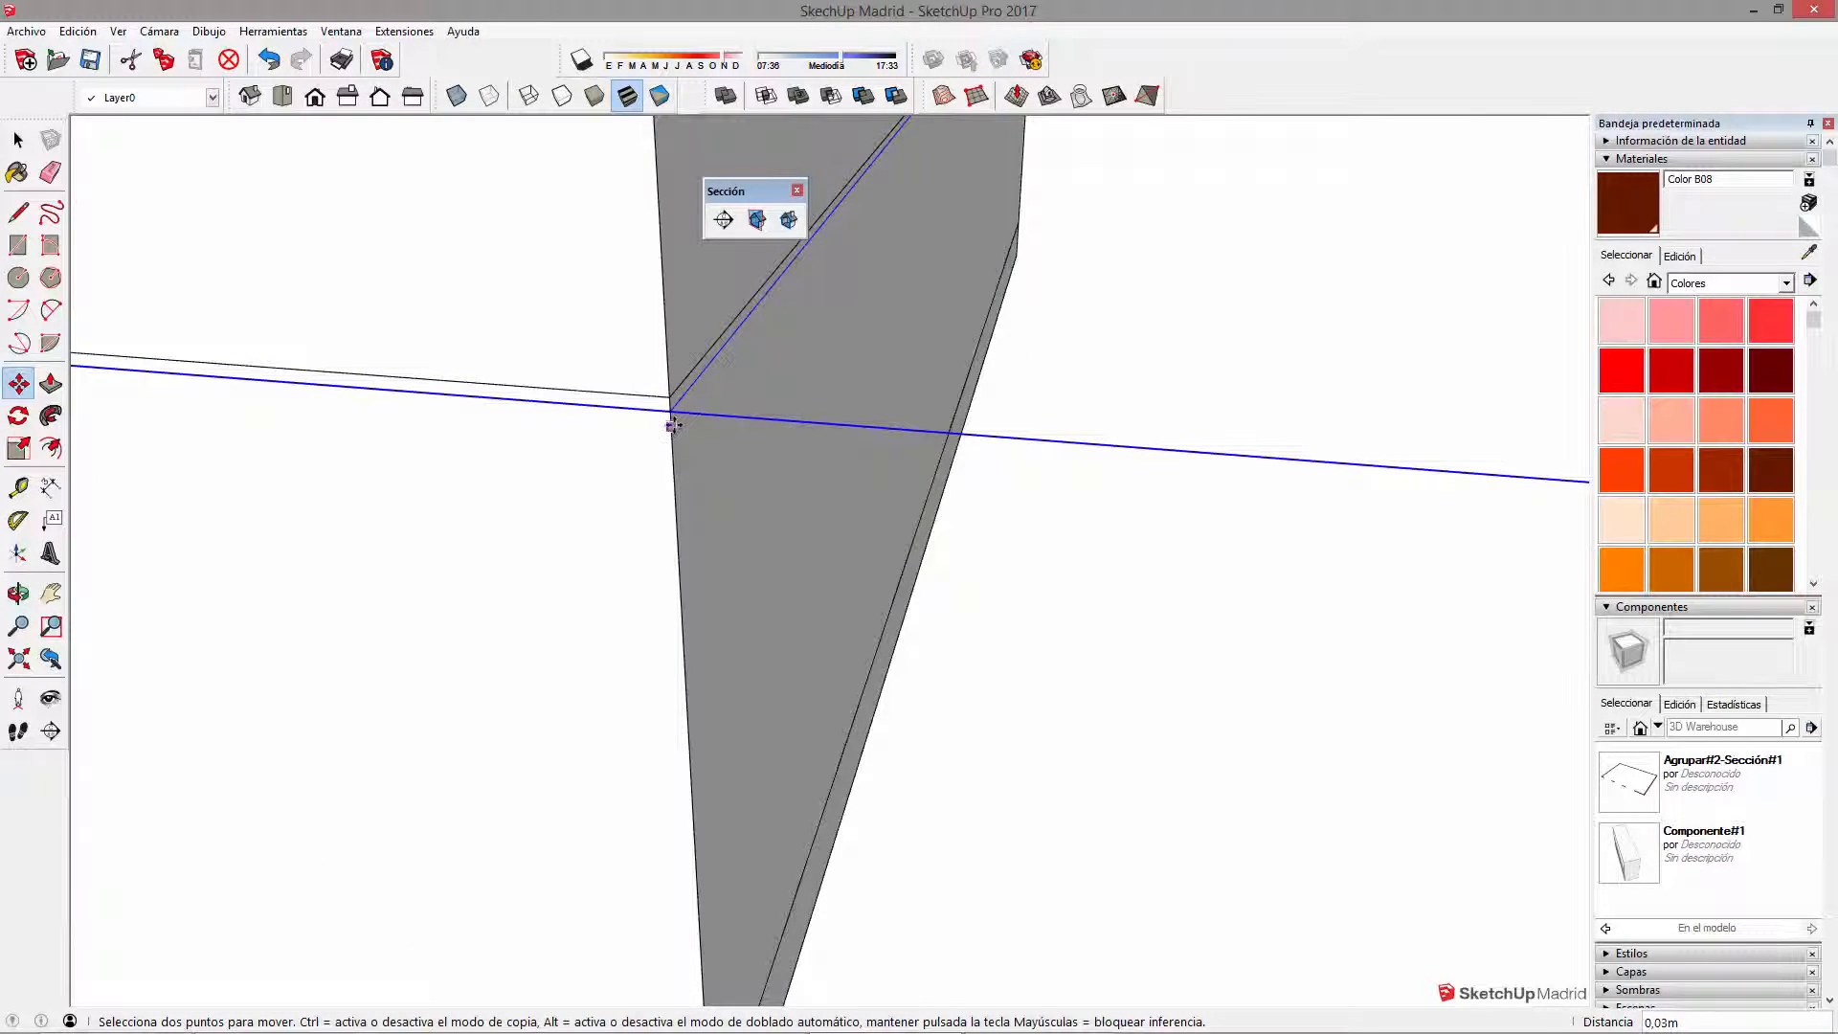
pyautogui.click(672, 422)
# Step: Turn on the section cuts and move the filled section group up to the inner corner of the cut walls
pyautogui.press('space')
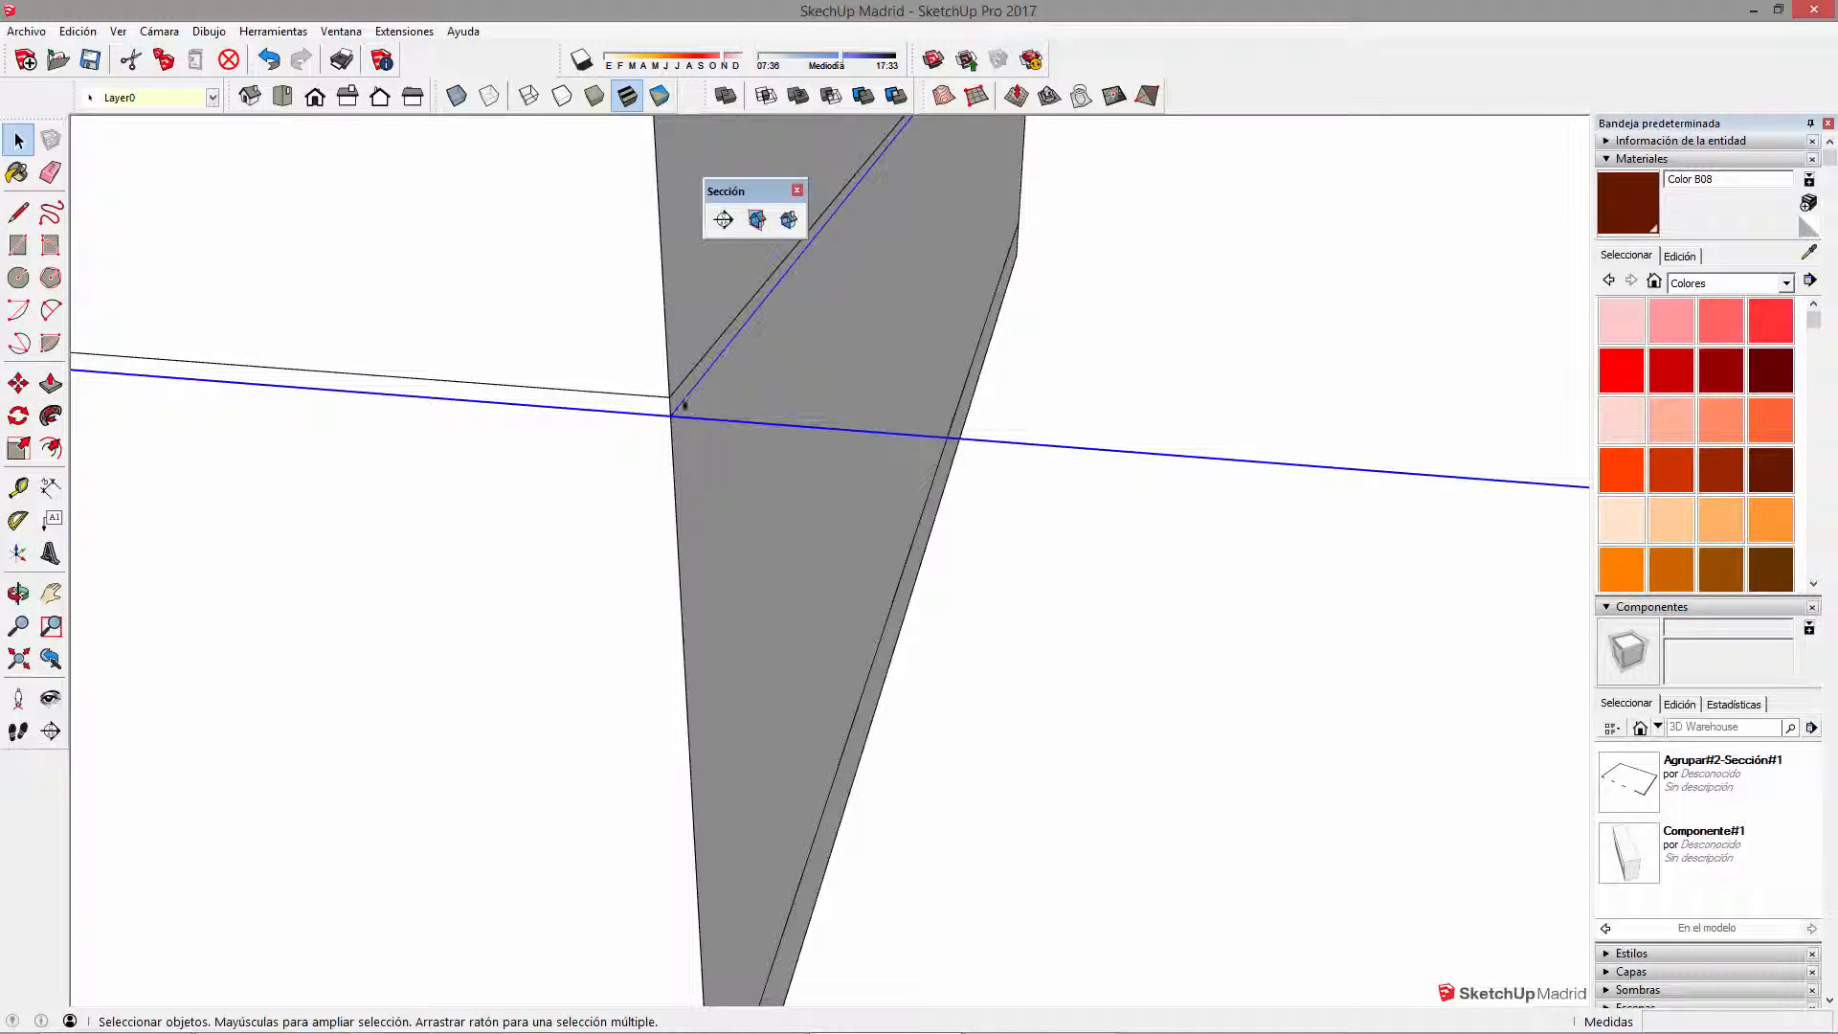
pyautogui.click(789, 221)
pyautogui.scroll(2, 633, 378)
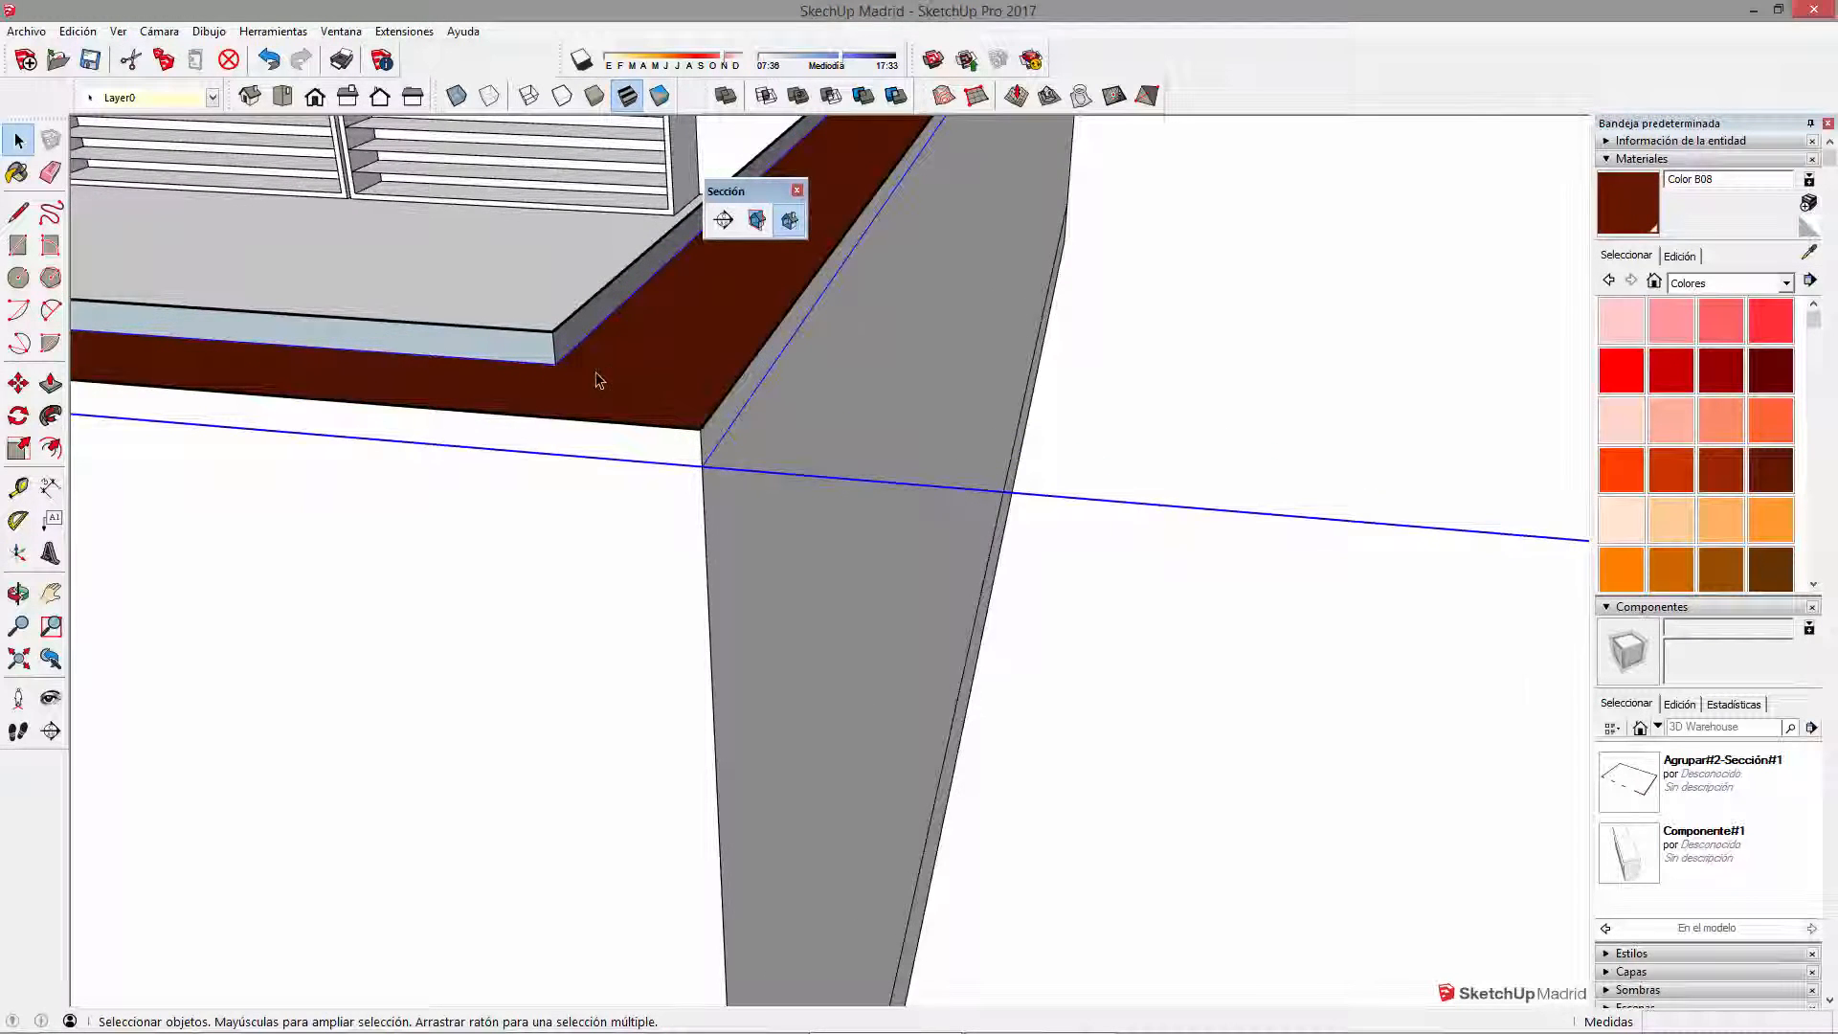
pyautogui.scroll(1, 598, 381)
pyautogui.press('m')
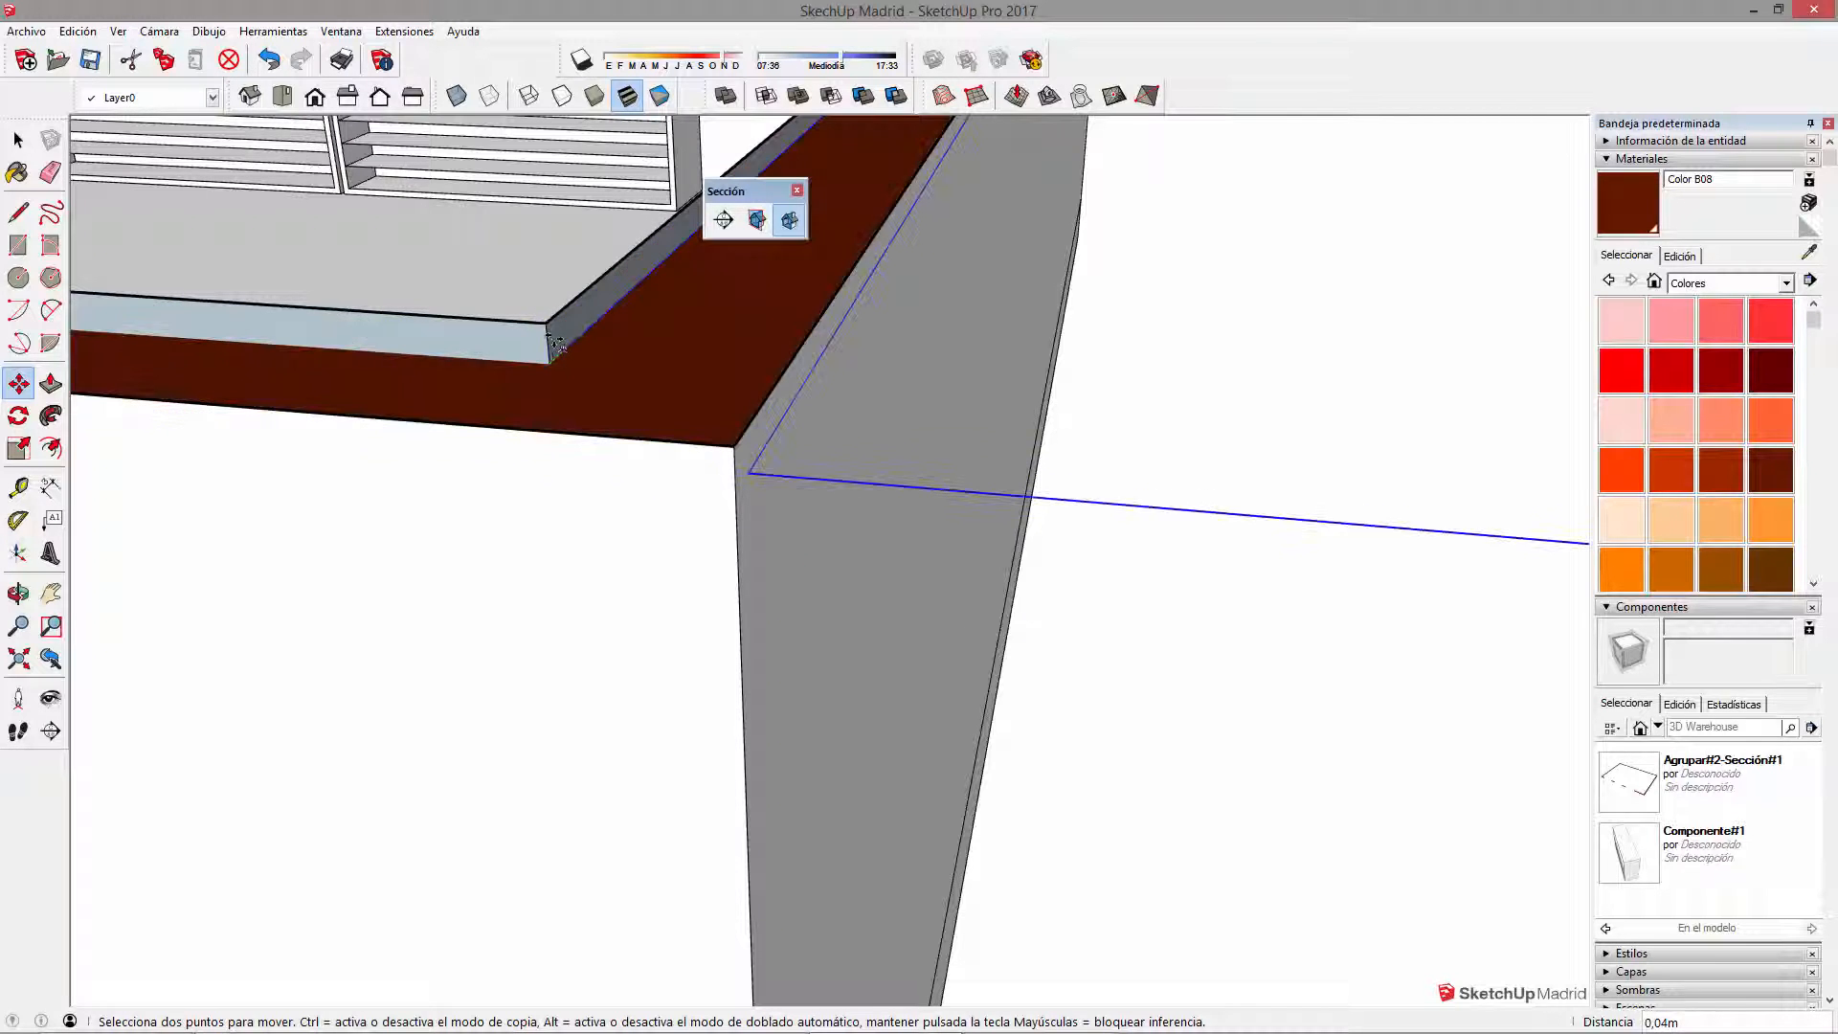
pyautogui.scroll(-1, 549, 334)
pyautogui.click(548, 334)
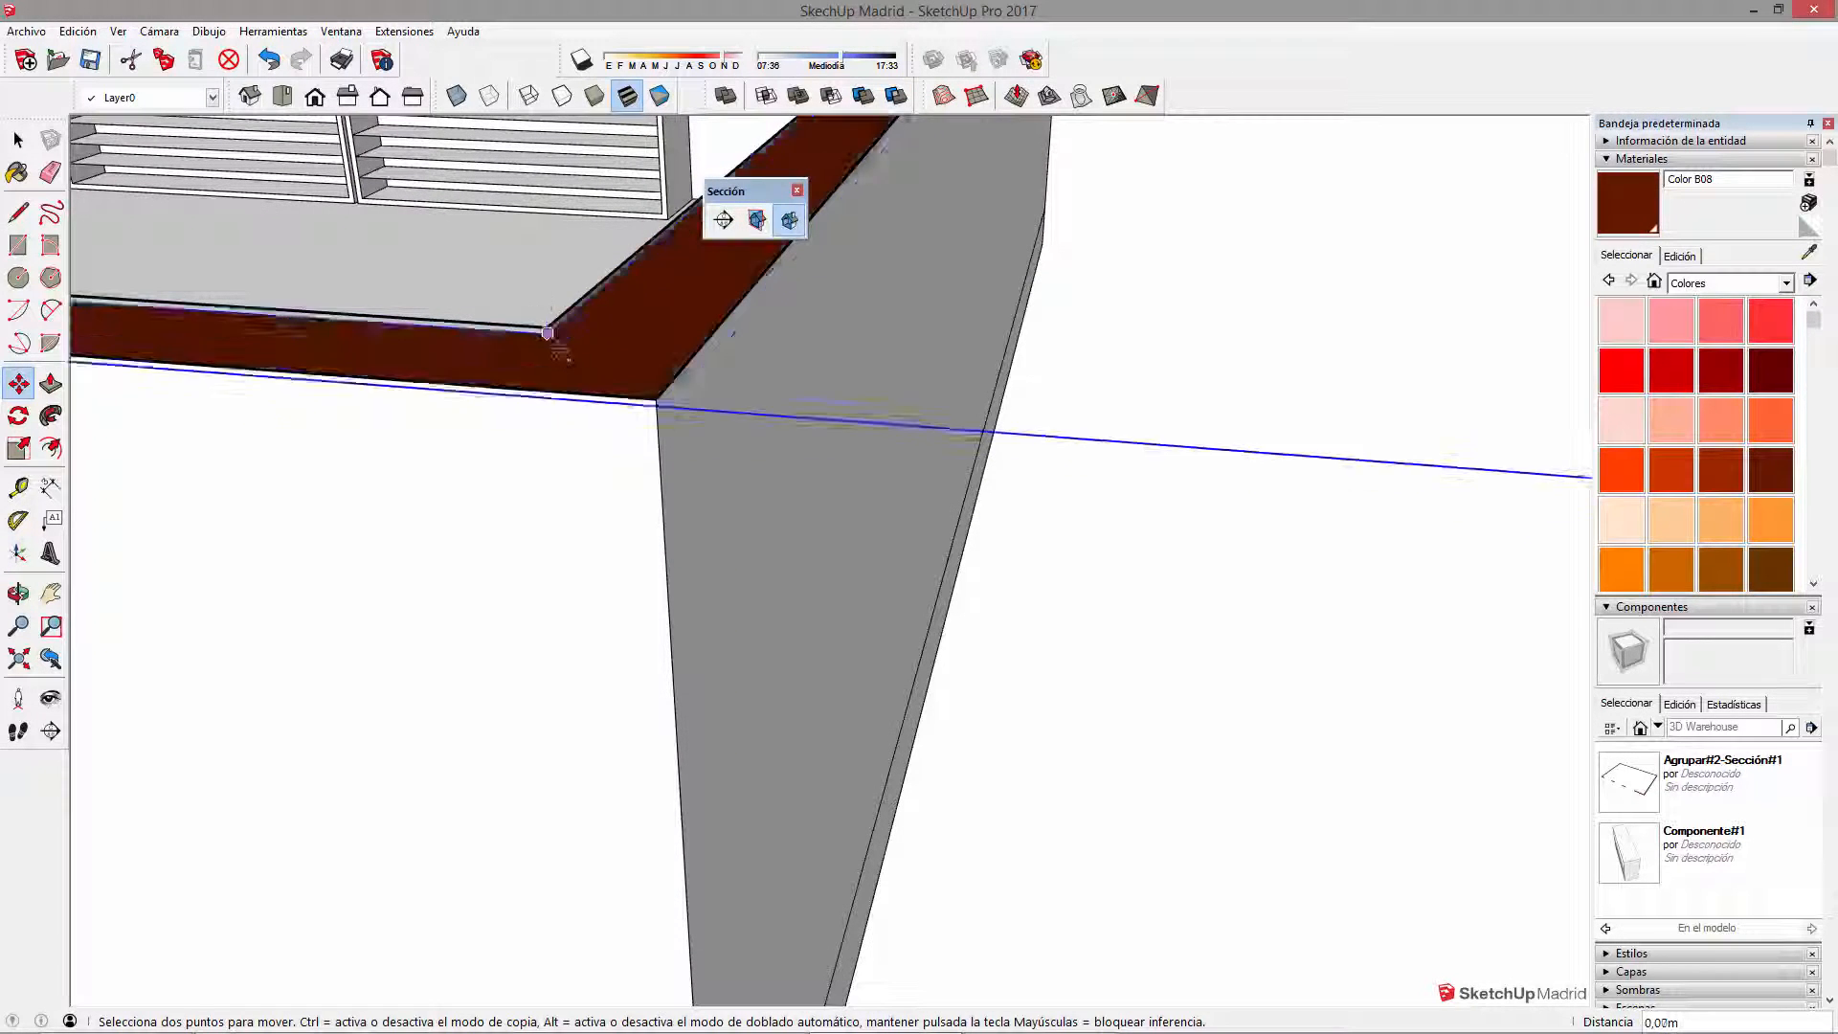
# Step: Examine from several angles how the filled section group fits the building's cut walls
pyautogui.moveTo(627, 479); pyautogui.dragTo(656, 368, button='middle')
pyautogui.moveTo(594, 285); pyautogui.dragTo(670, 493, button='middle')
pyautogui.scroll(-1, 718, 485)
pyautogui.scroll(-2, 720, 486)
pyautogui.press('space')
pyautogui.click(850, 459)
pyautogui.moveTo(804, 410); pyautogui.dragTo(742, 316, button='middle')
pyautogui.scroll(-5, 537, 488)
pyautogui.moveTo(537, 488); pyautogui.dragTo(584, 354, button='middle')
# Step: Show the section planes and delete the existing ones, including the horizontal plane
pyautogui.click(757, 220)
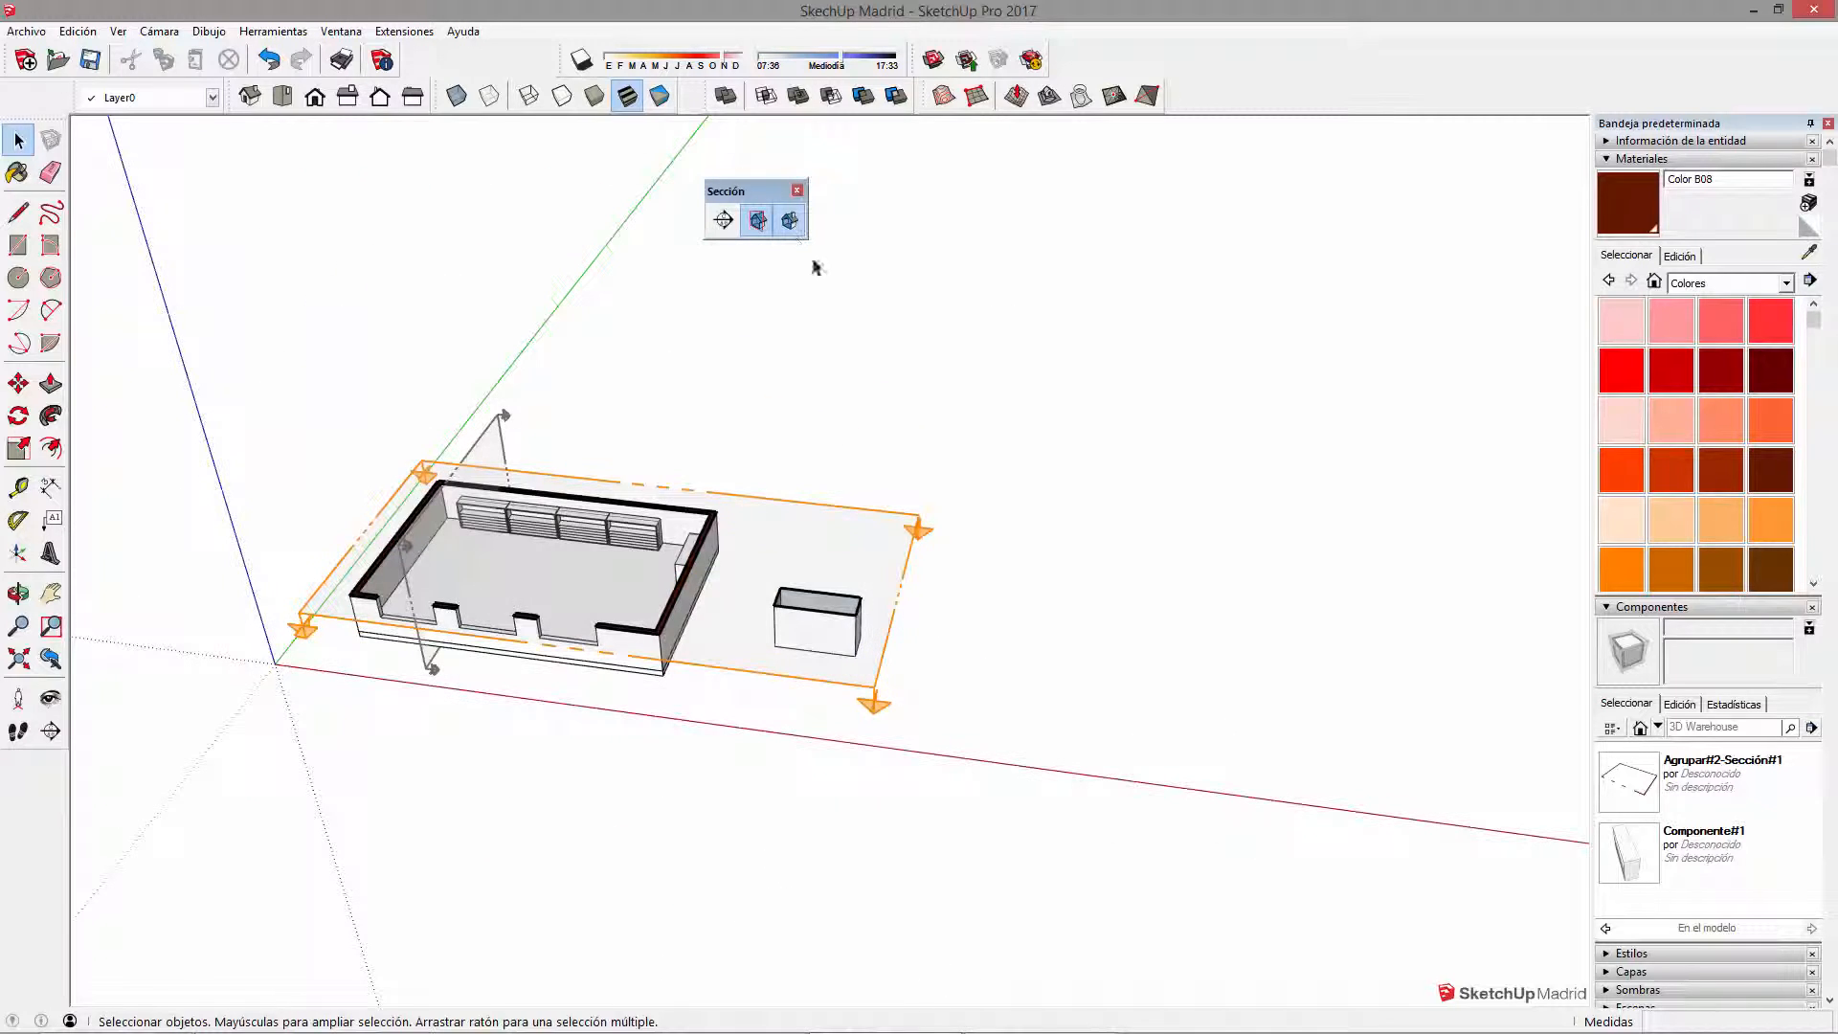
pyautogui.moveTo(794, 724); pyautogui.dragTo(776, 512, button='middle')
pyautogui.click(777, 553)
pyautogui.press('Delete')
pyautogui.press('Delete')
# Step: Place a new section plane aligned with the building's sloping roof face
pyautogui.moveTo(407, 634); pyautogui.dragTo(995, 506, button='middle')
pyautogui.click(723, 220)
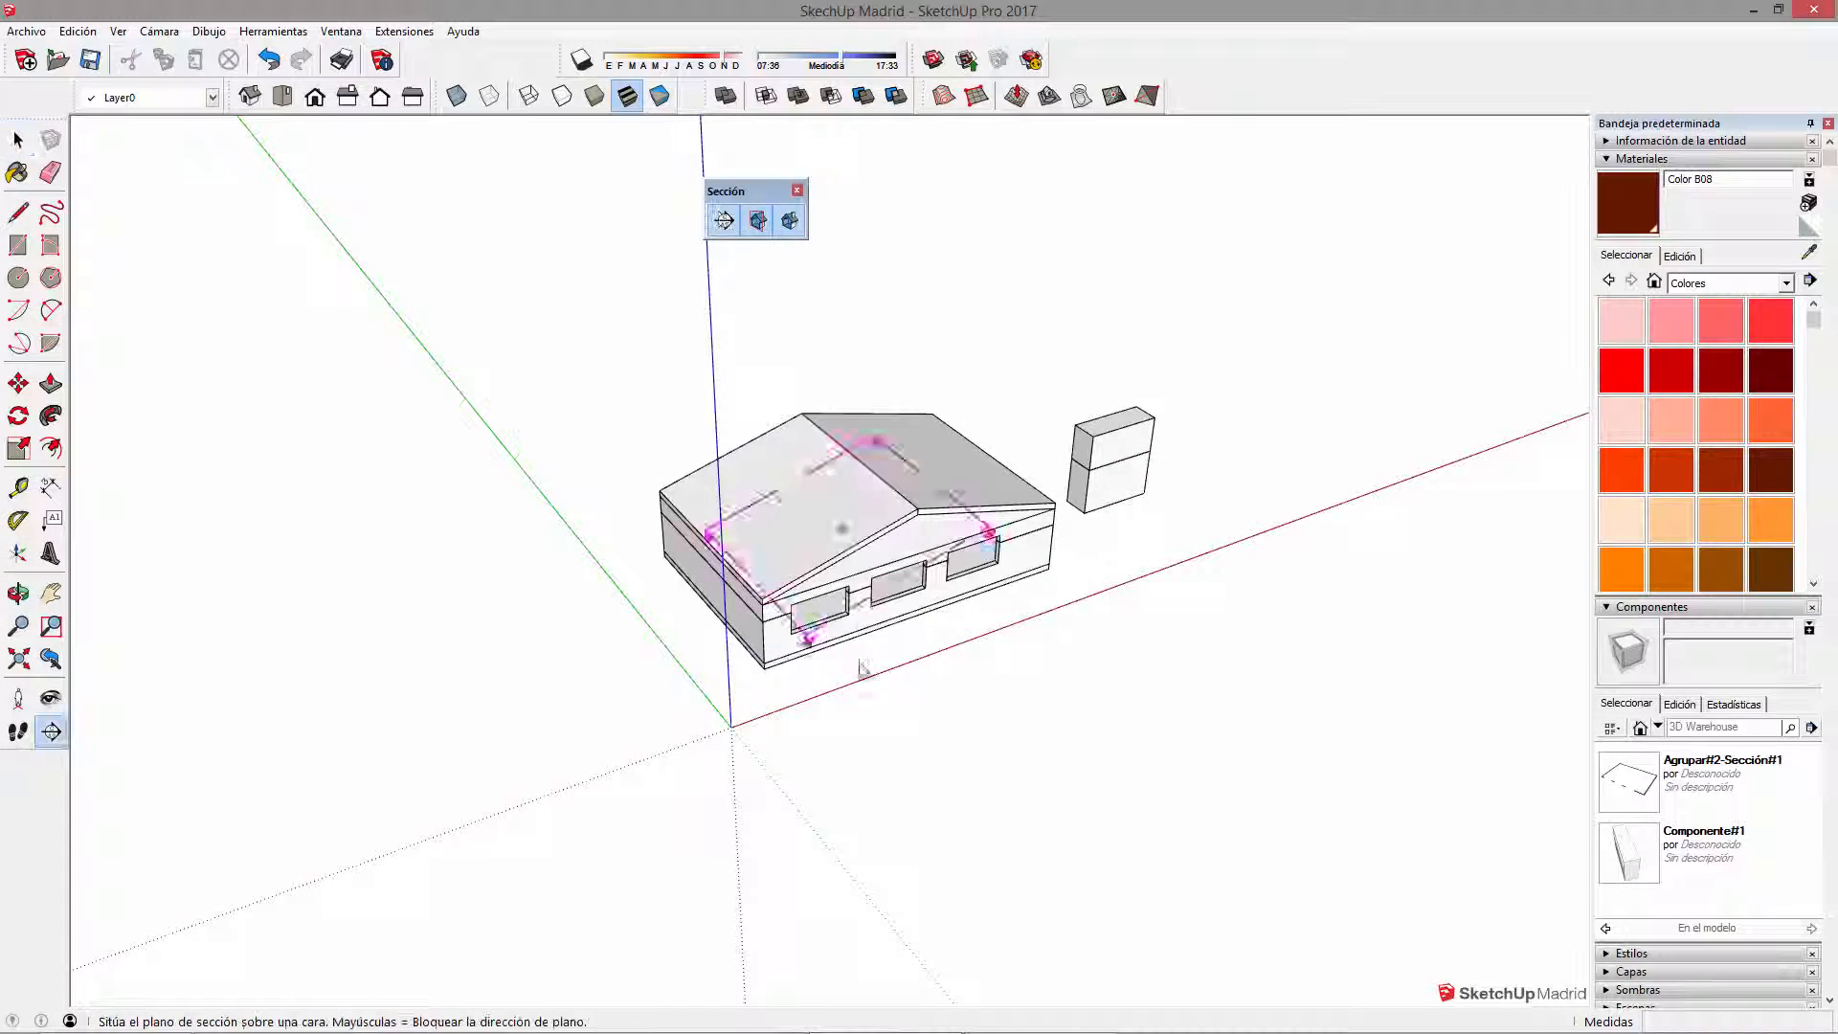
pyautogui.scroll(3, 766, 689)
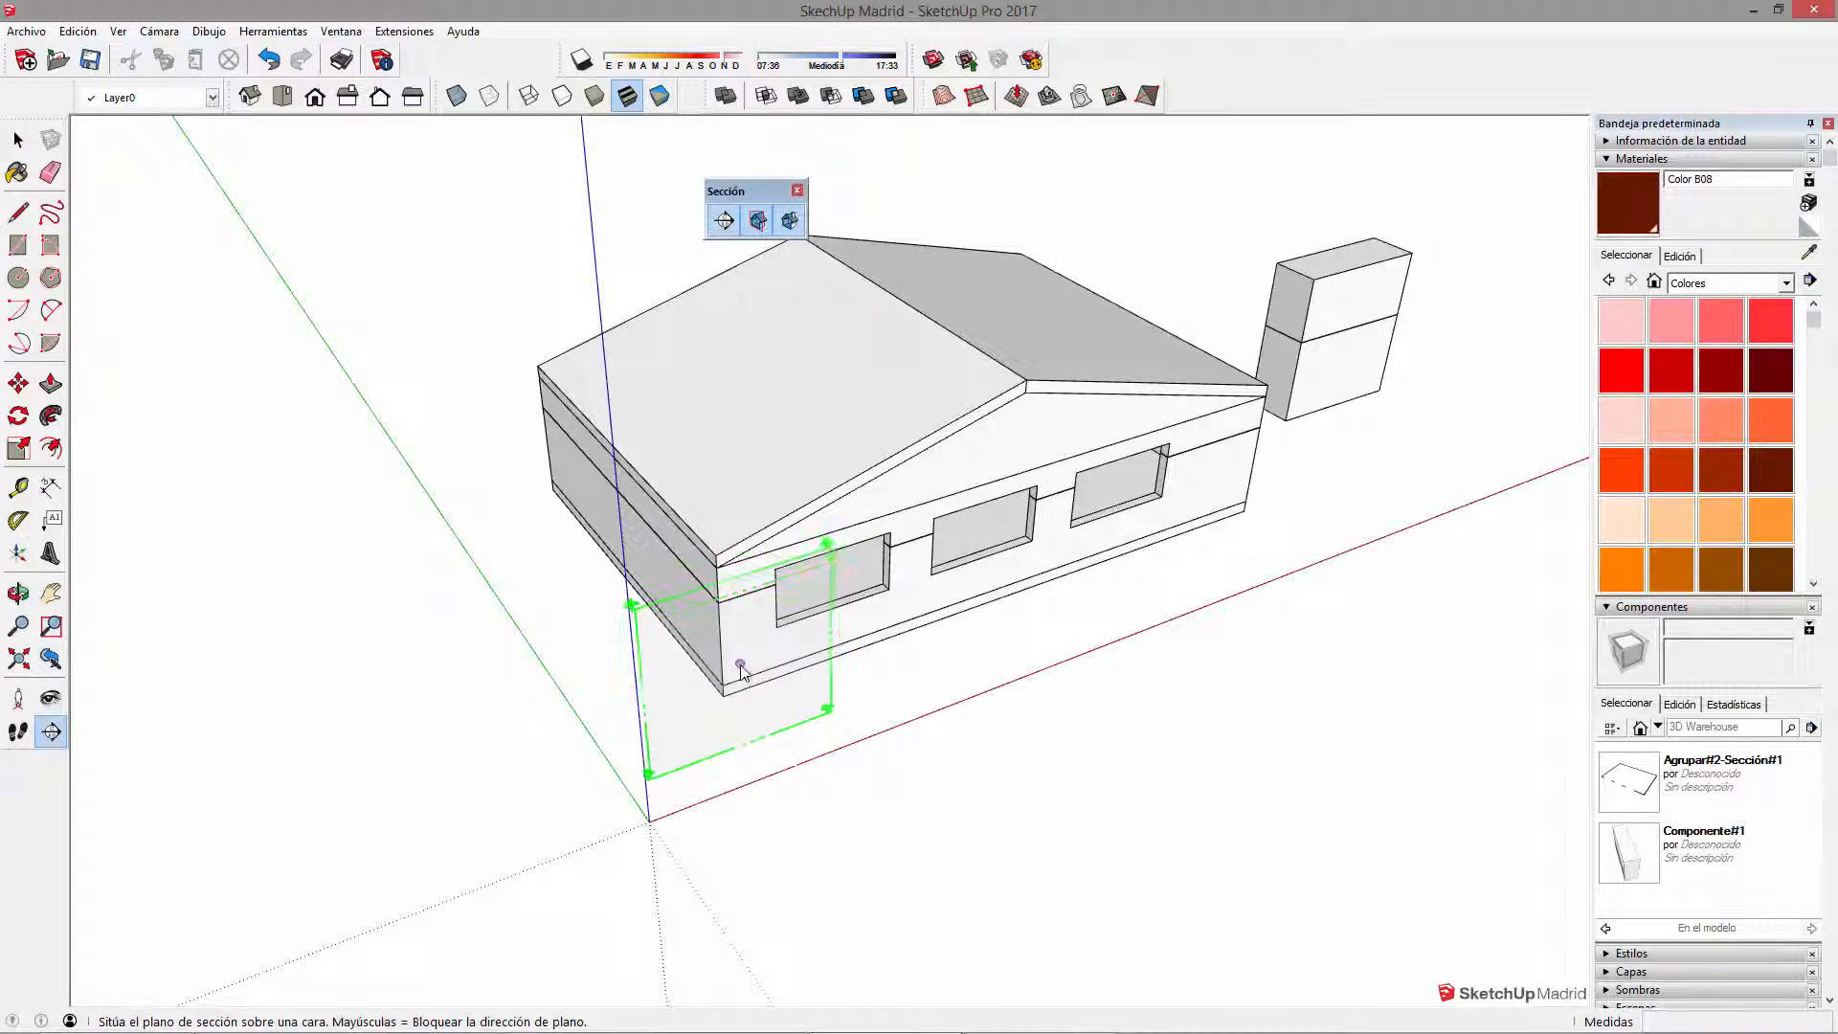
pyautogui.click(780, 410)
# Step: Select the sloped section plane and move it about 1.55 m down through the building
pyautogui.click(660, 613)
pyautogui.moveTo(660, 612); pyautogui.dragTo(483, 543, button='middle')
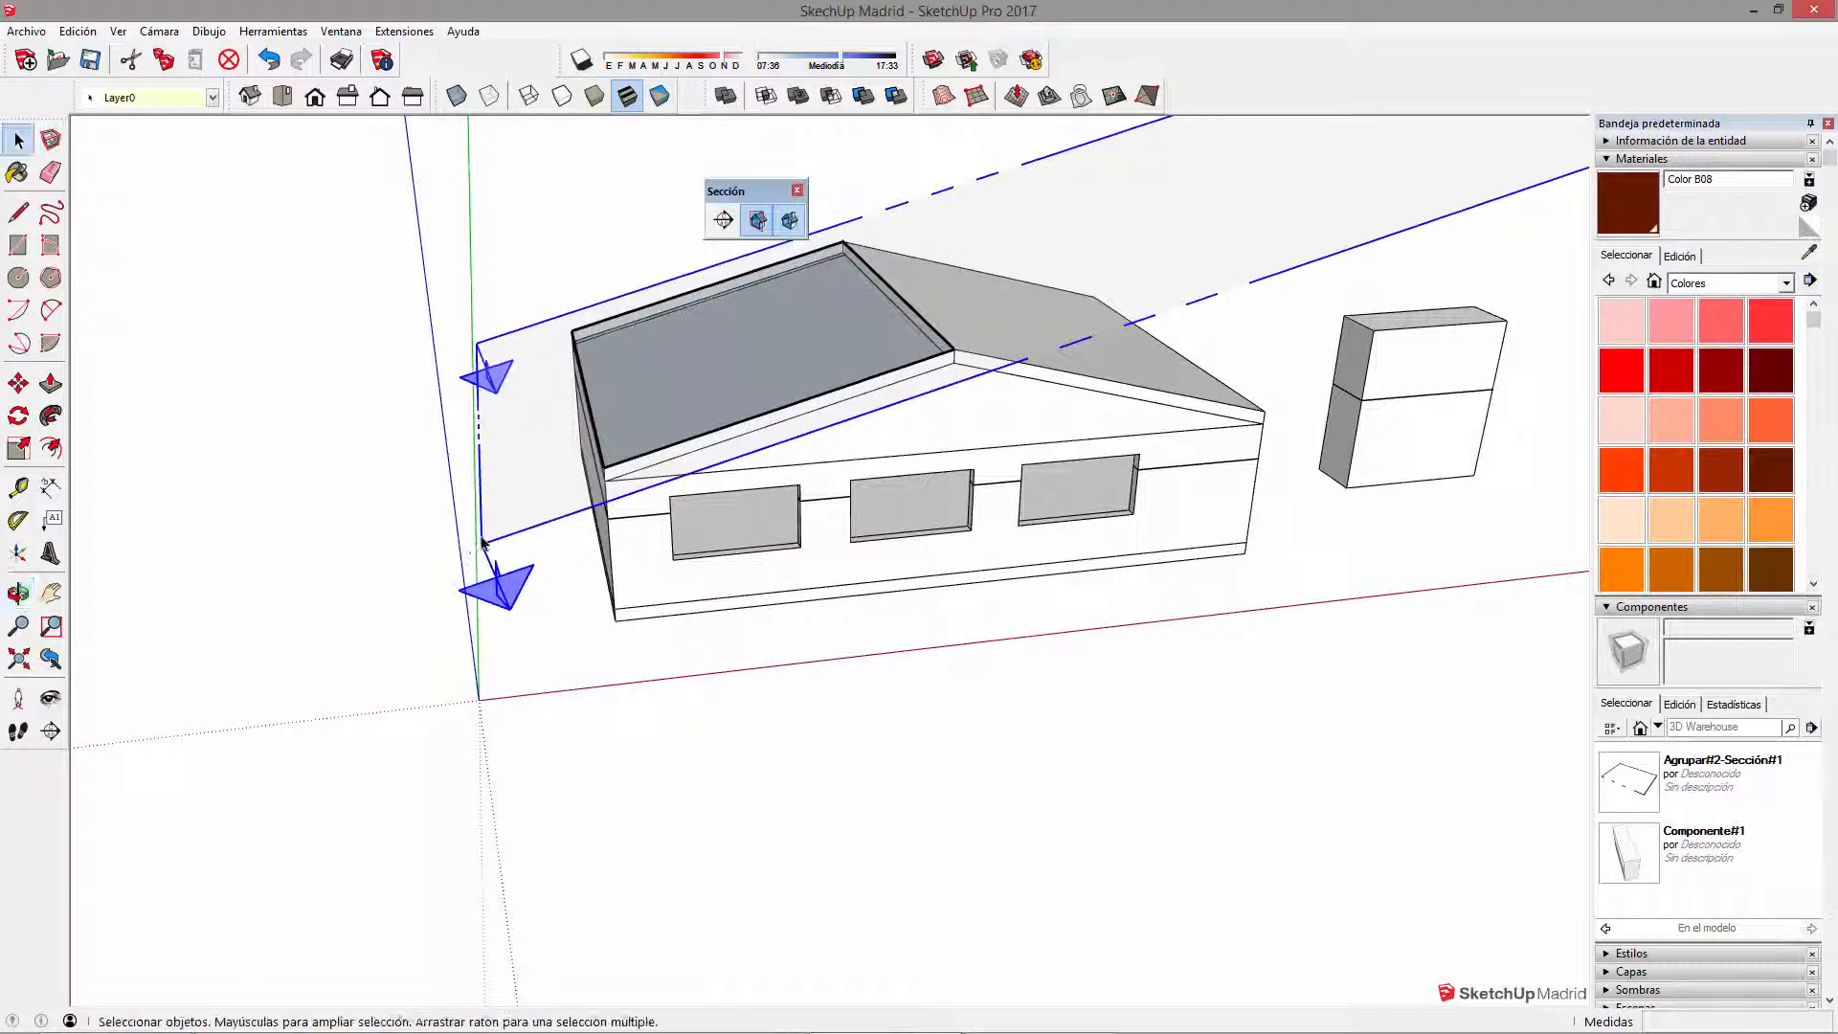
pyautogui.press('m')
pyautogui.click(518, 497)
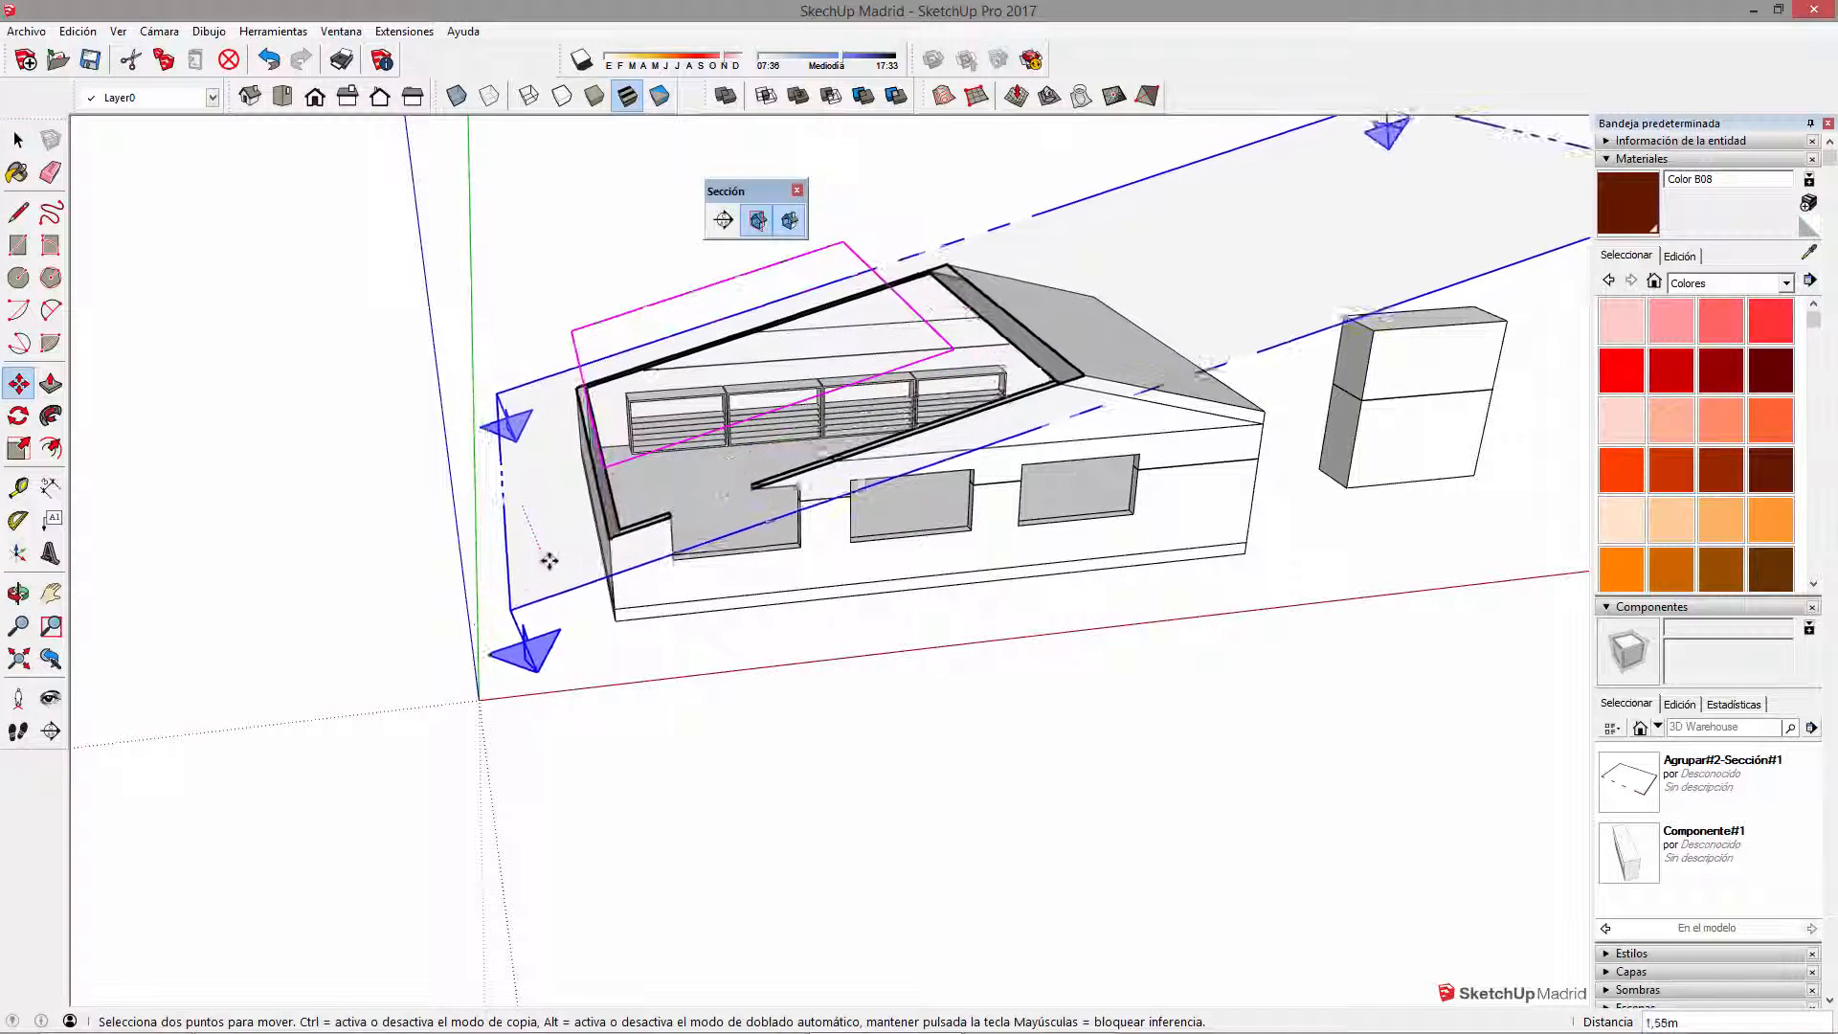
pyautogui.click(550, 564)
pyautogui.press('space')
# Step: Create a group from the sloped plane's section cut, and turn off the section cuts and section planes
pyautogui.scroll(-2, 613, 560)
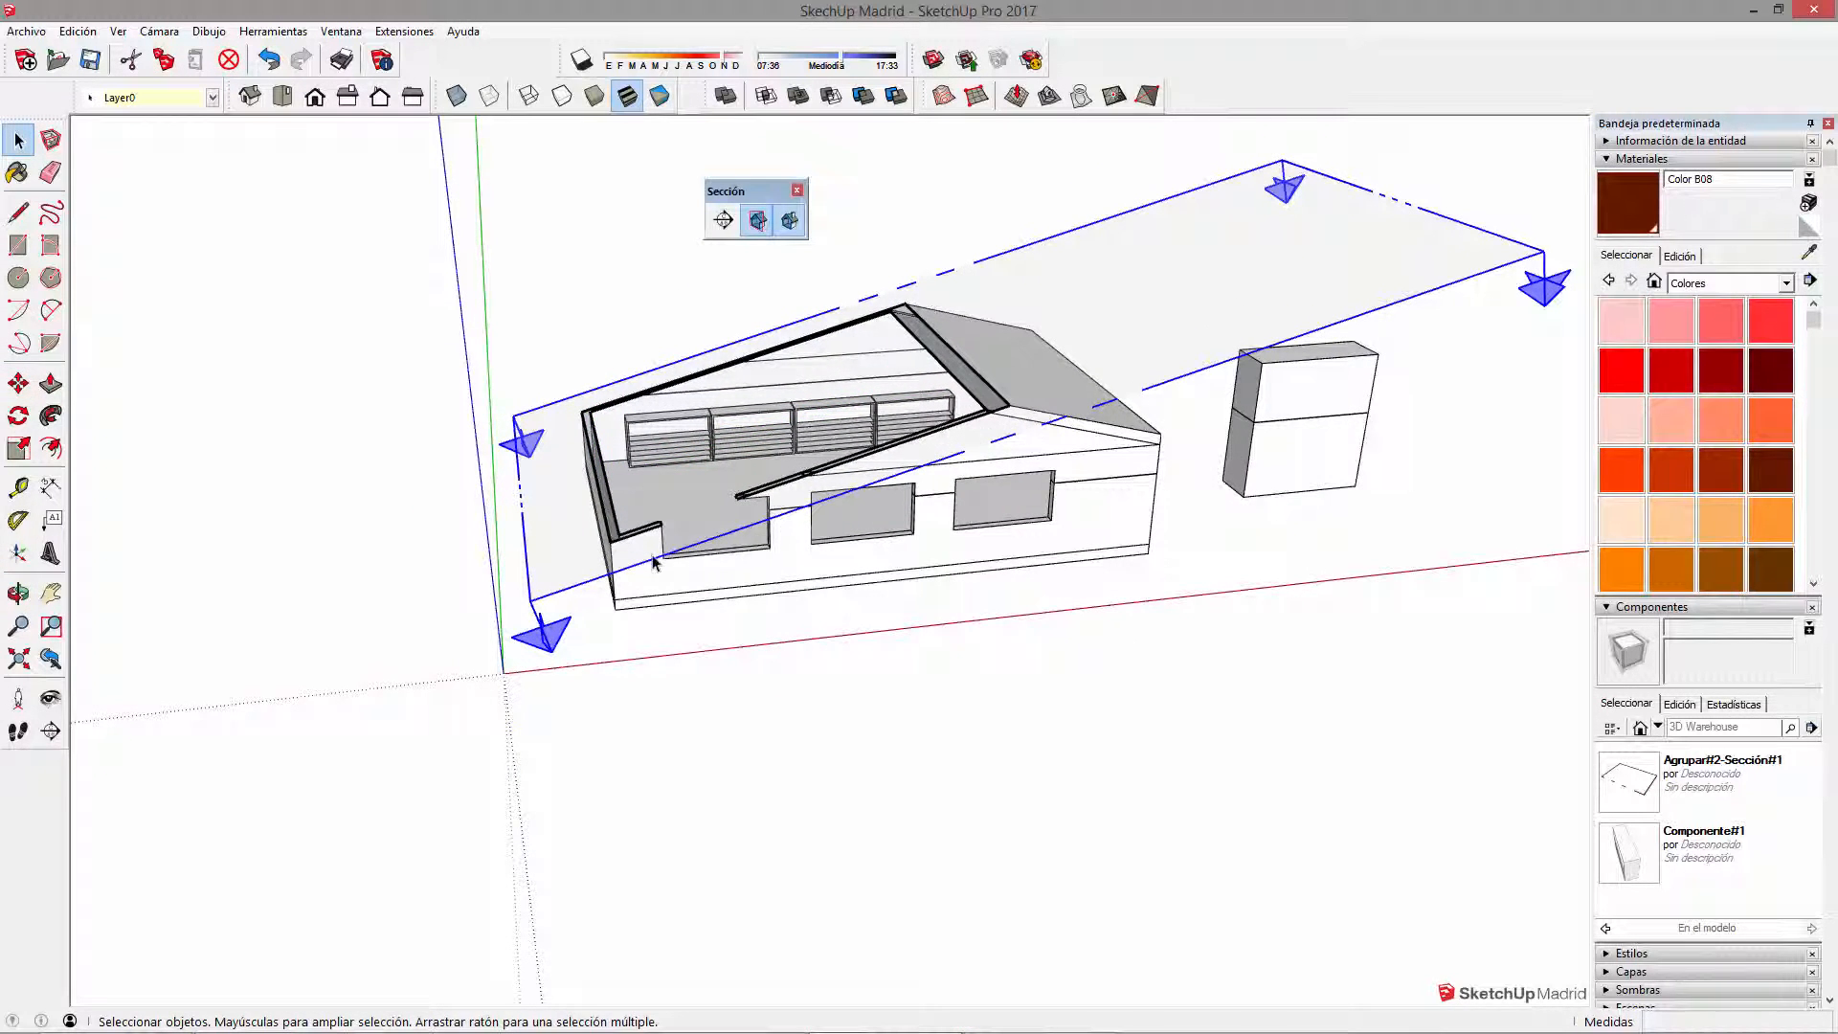
pyautogui.scroll(3, 613, 359)
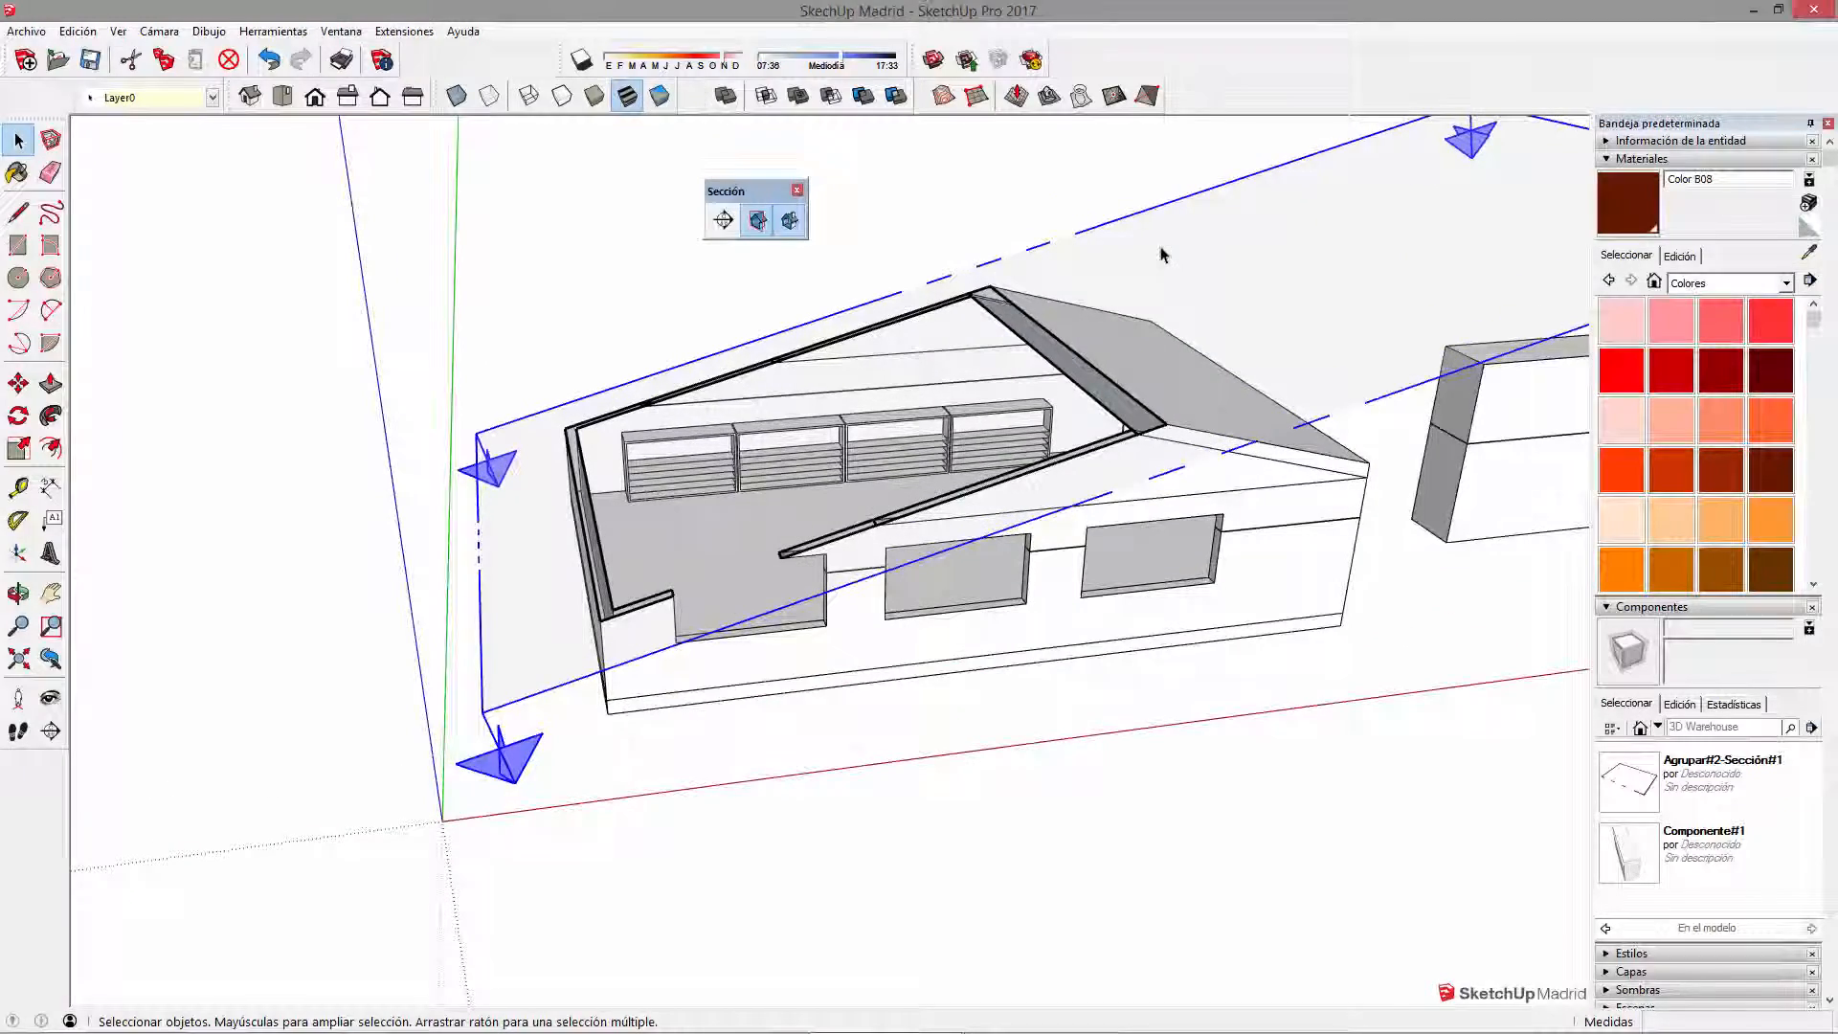
pyautogui.rightClick(1161, 254)
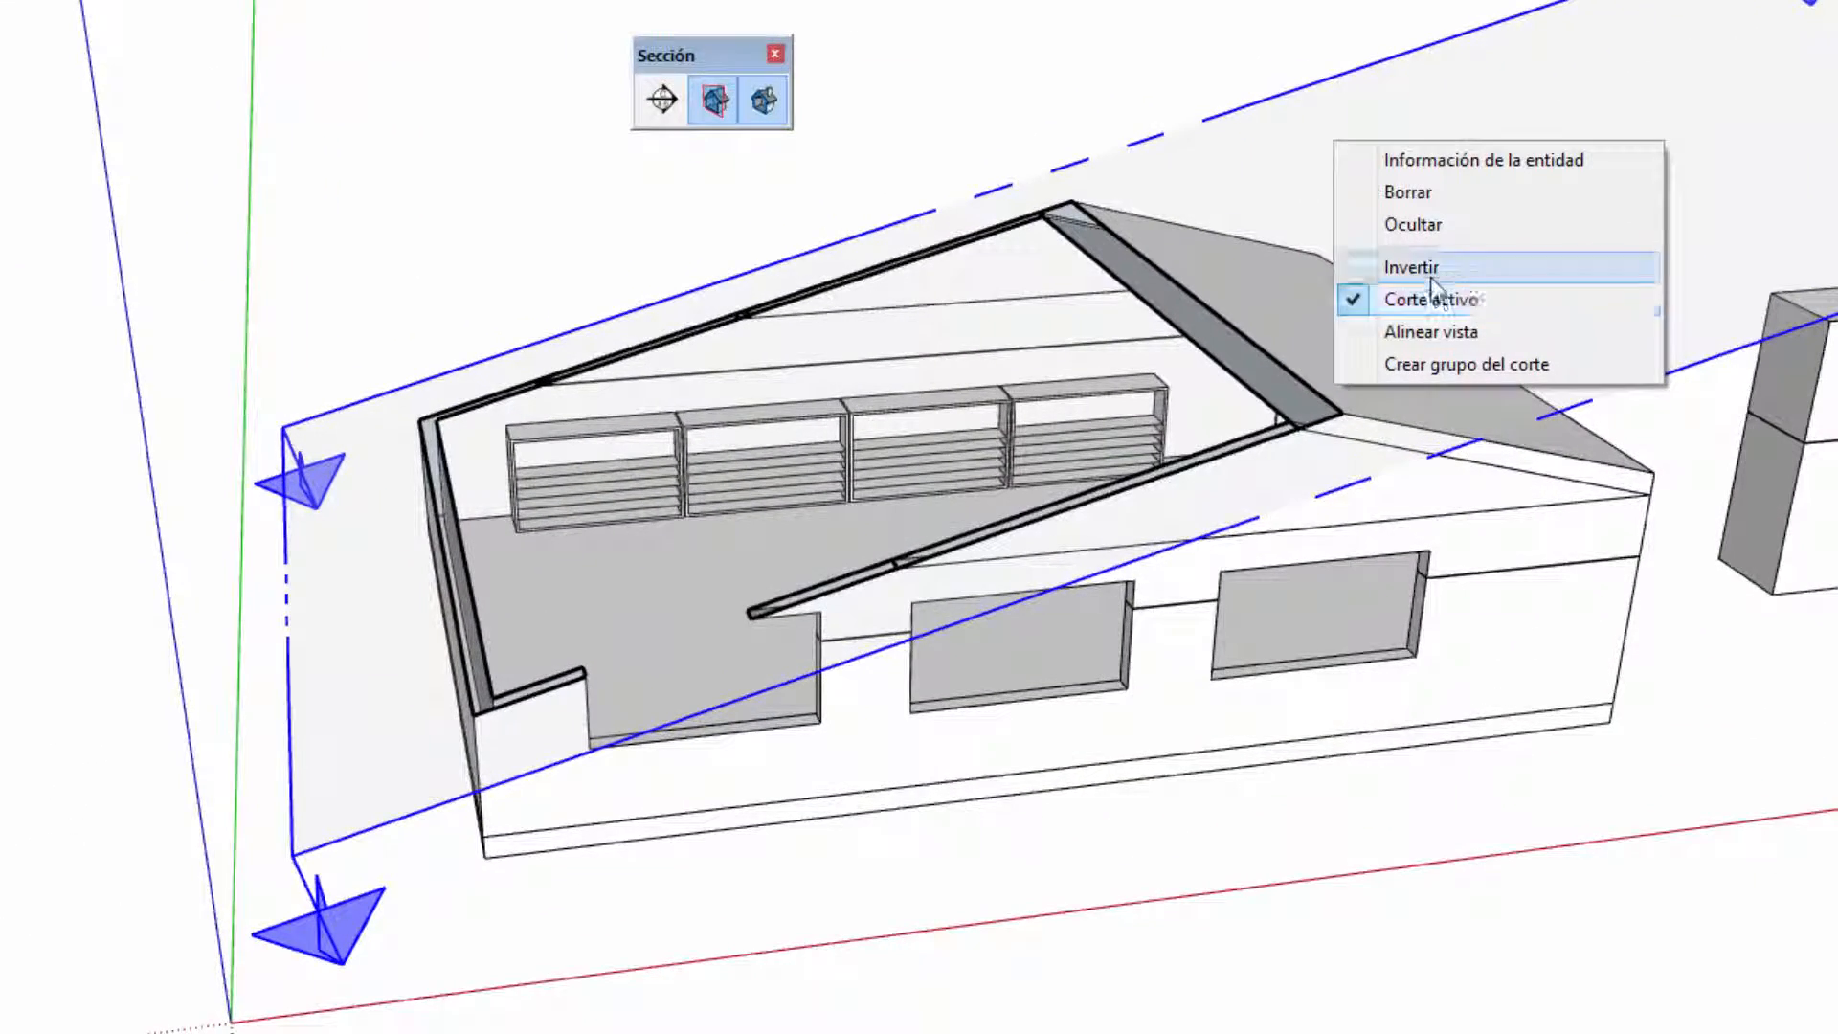
pyautogui.click(1440, 366)
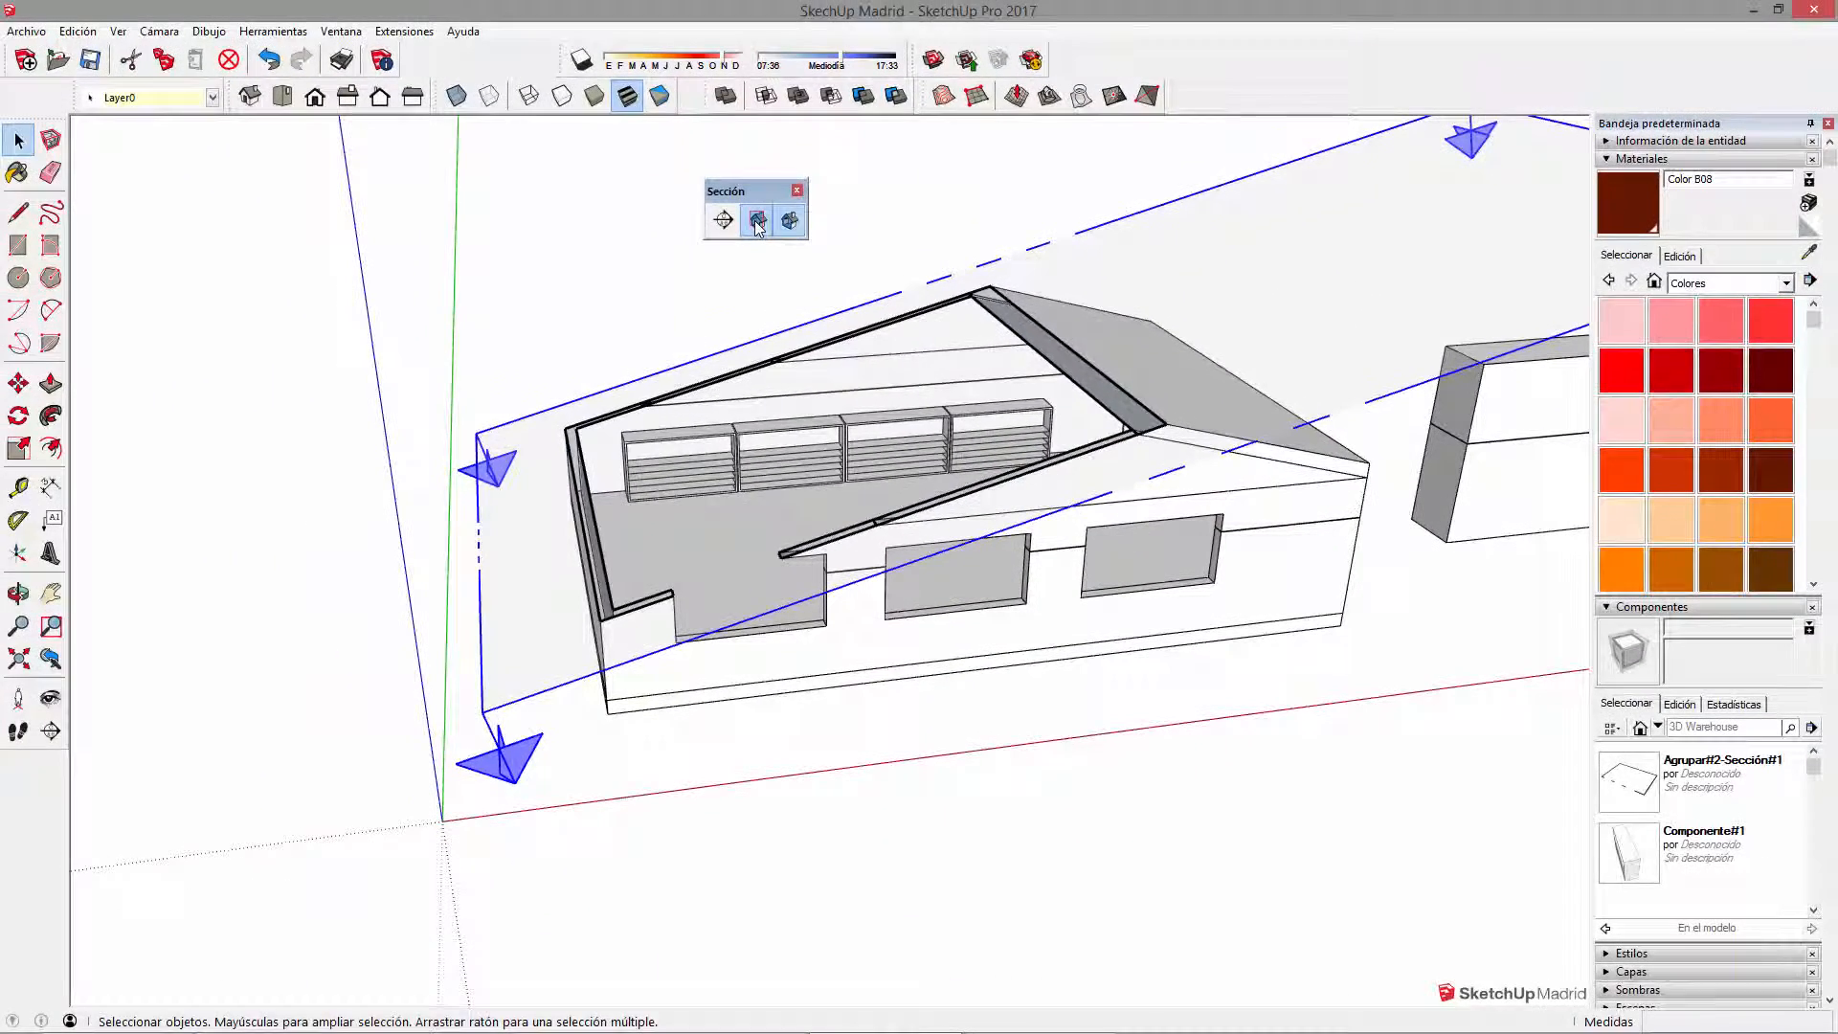
pyautogui.click(713, 100)
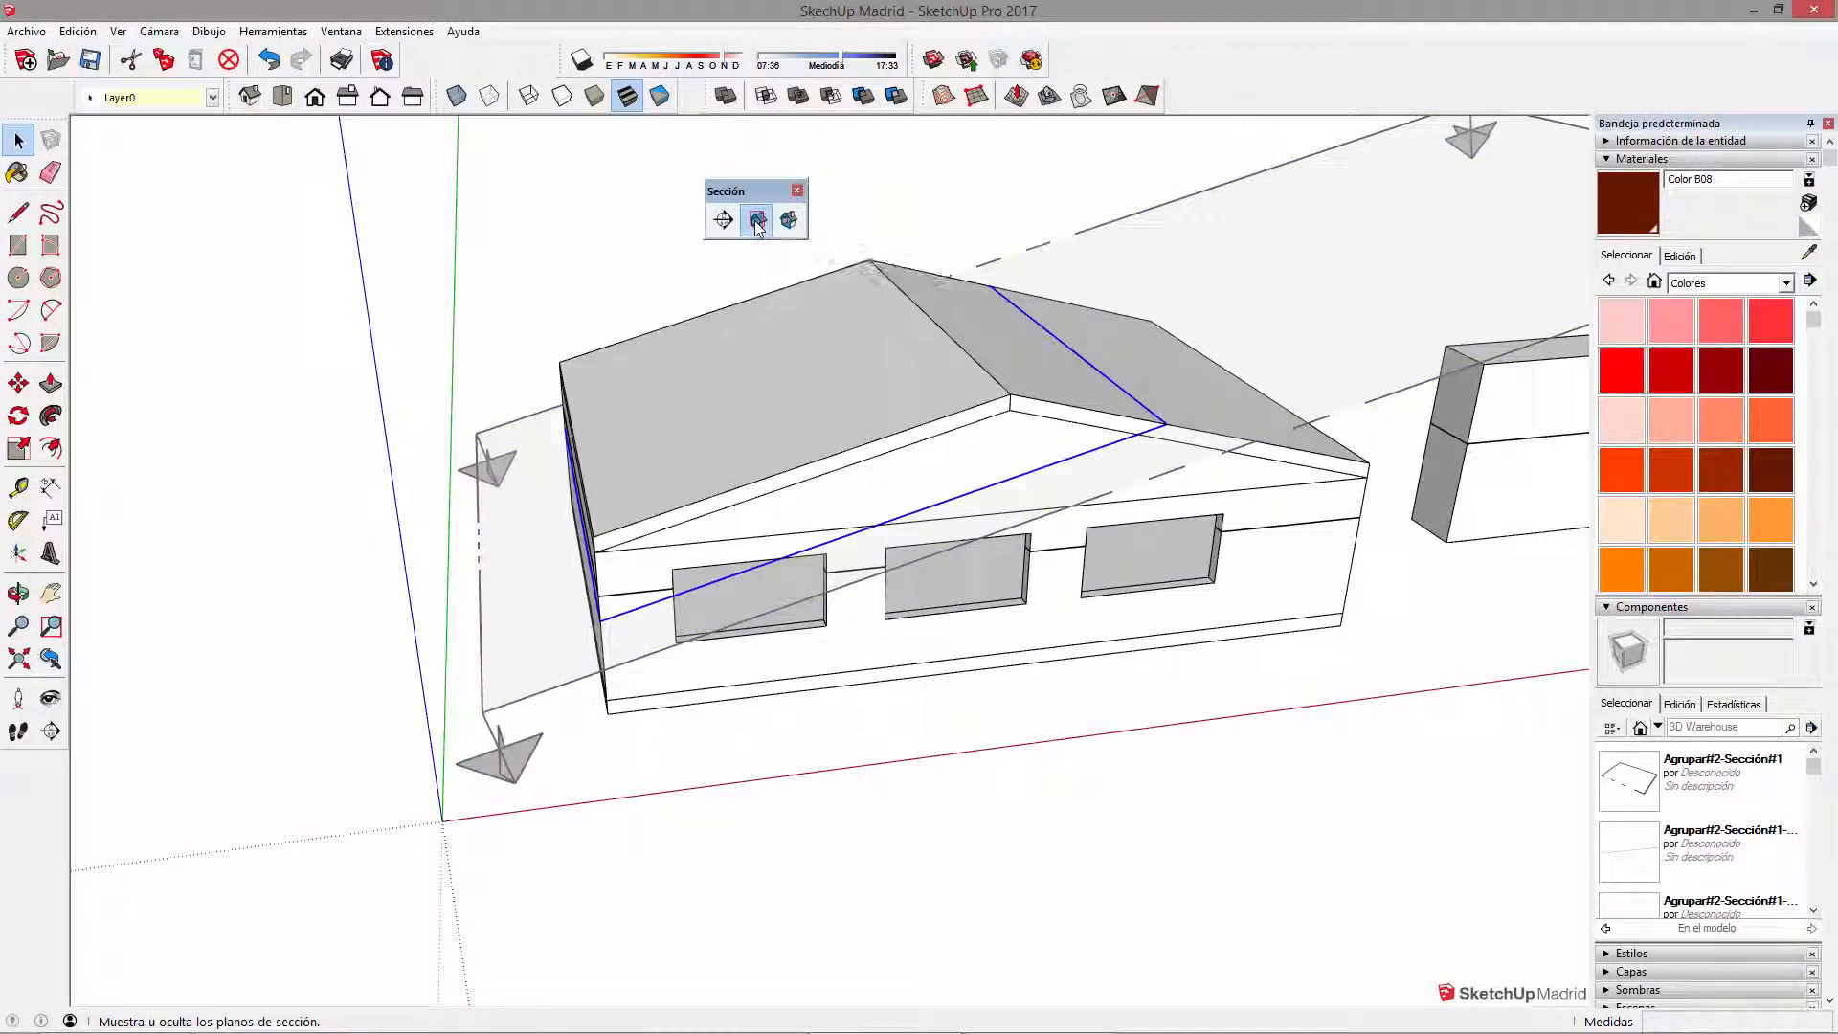
pyautogui.click(757, 222)
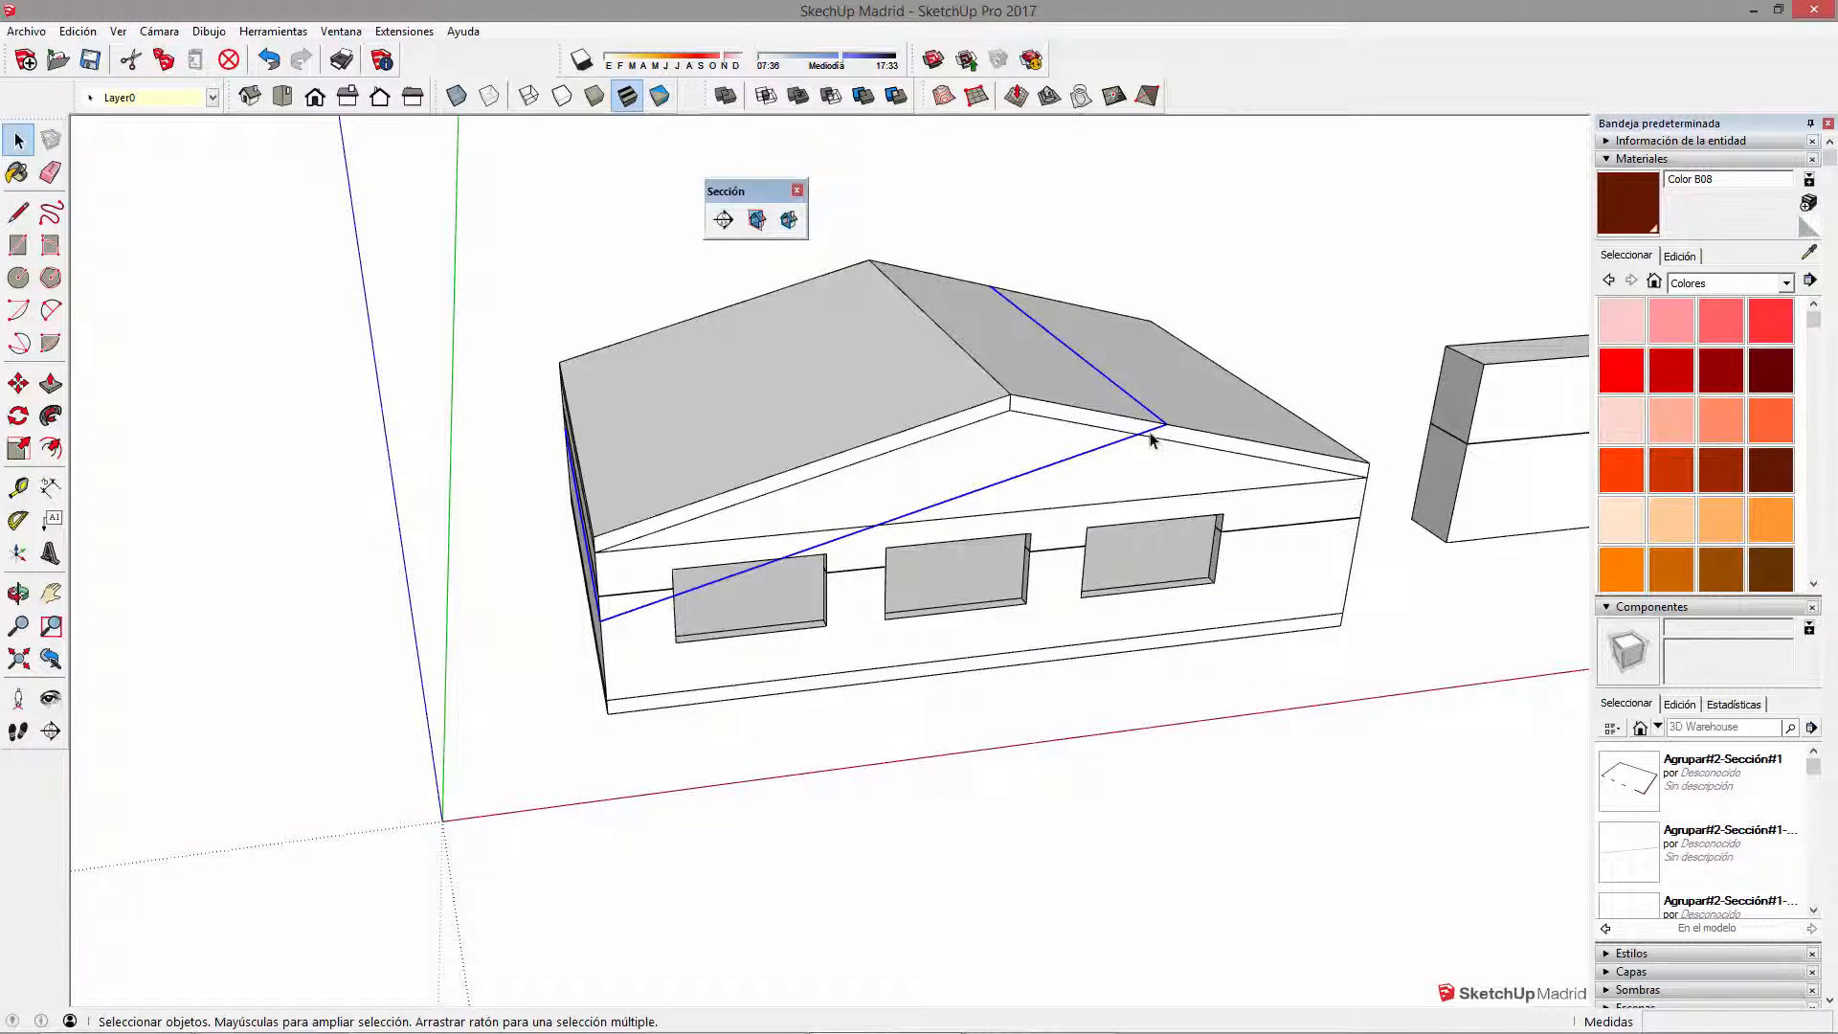
# Step: Move the sloped section-cut group to the clear area beside the building and open it for editing
pyautogui.press('m')
pyautogui.scroll(-2, 1034, 536)
pyautogui.moveTo(1012, 647); pyautogui.dragTo(603, 750)
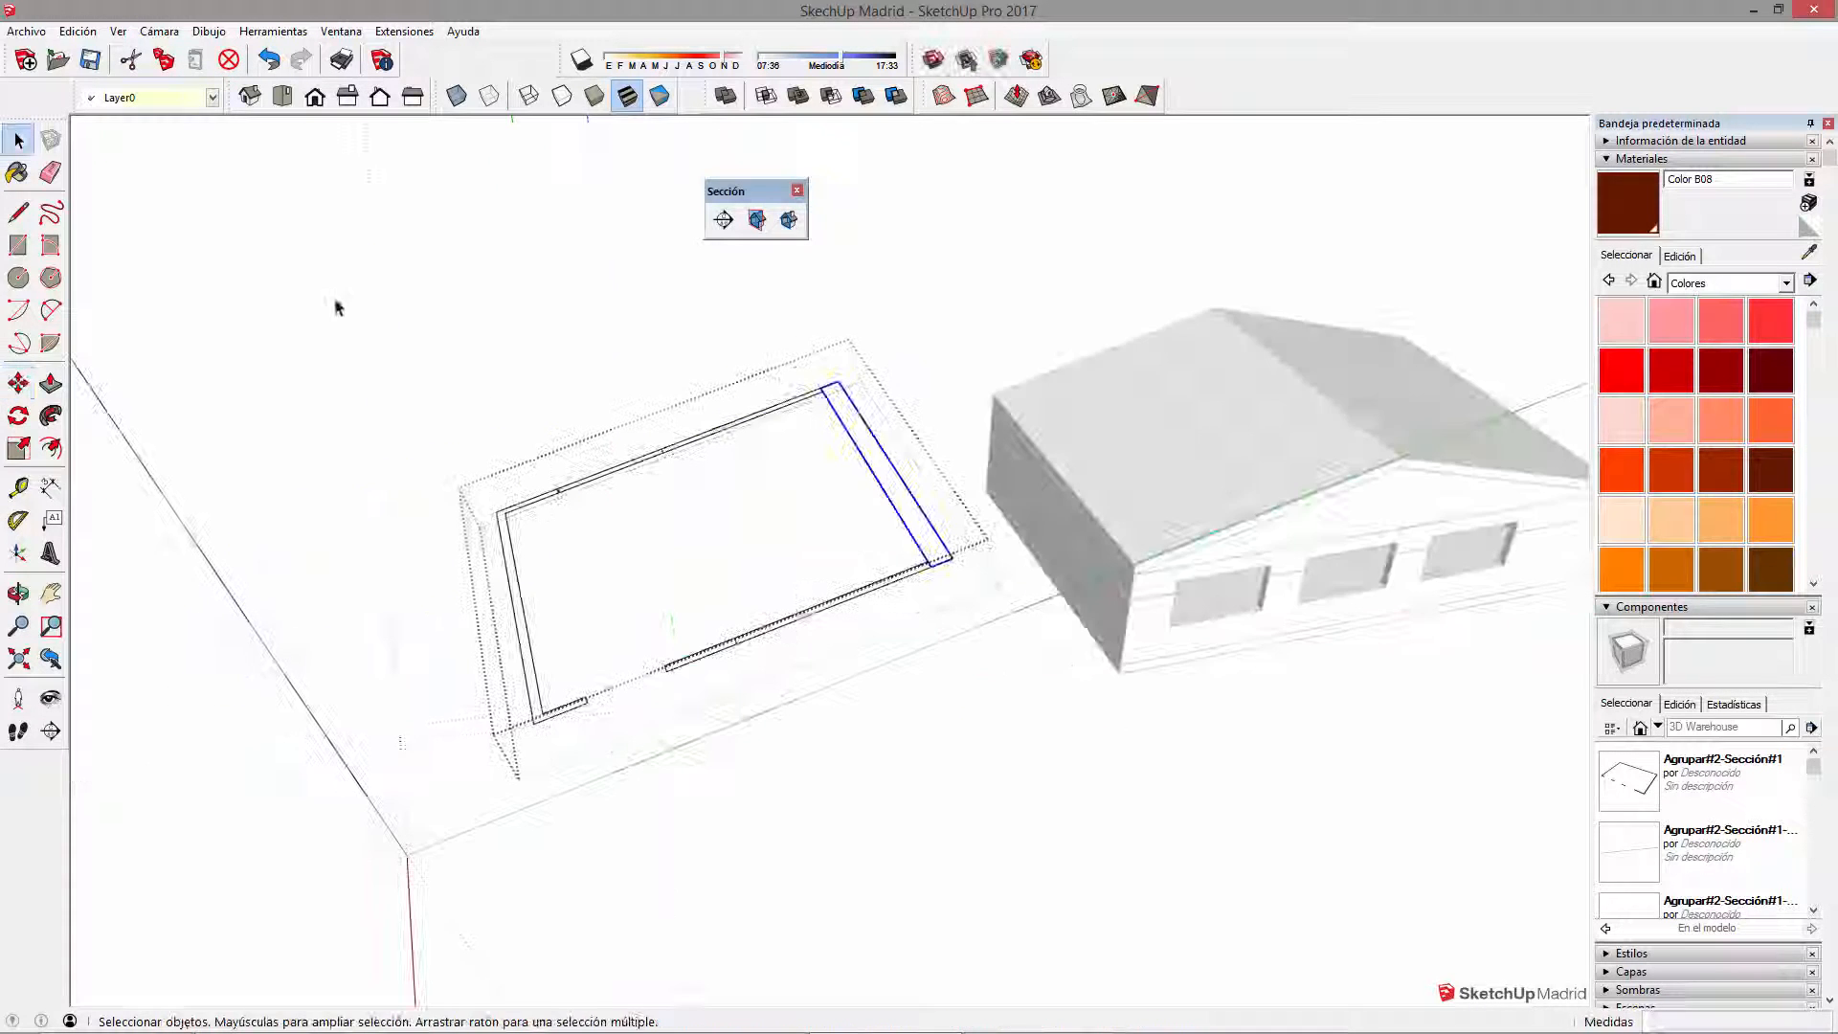
# Step: Try to form a face in the sloped section group by retracing part of the wall outline's outer edge
pyautogui.moveTo(336, 304); pyautogui.dragTo(1066, 888)
pyautogui.scroll(5, 882, 886)
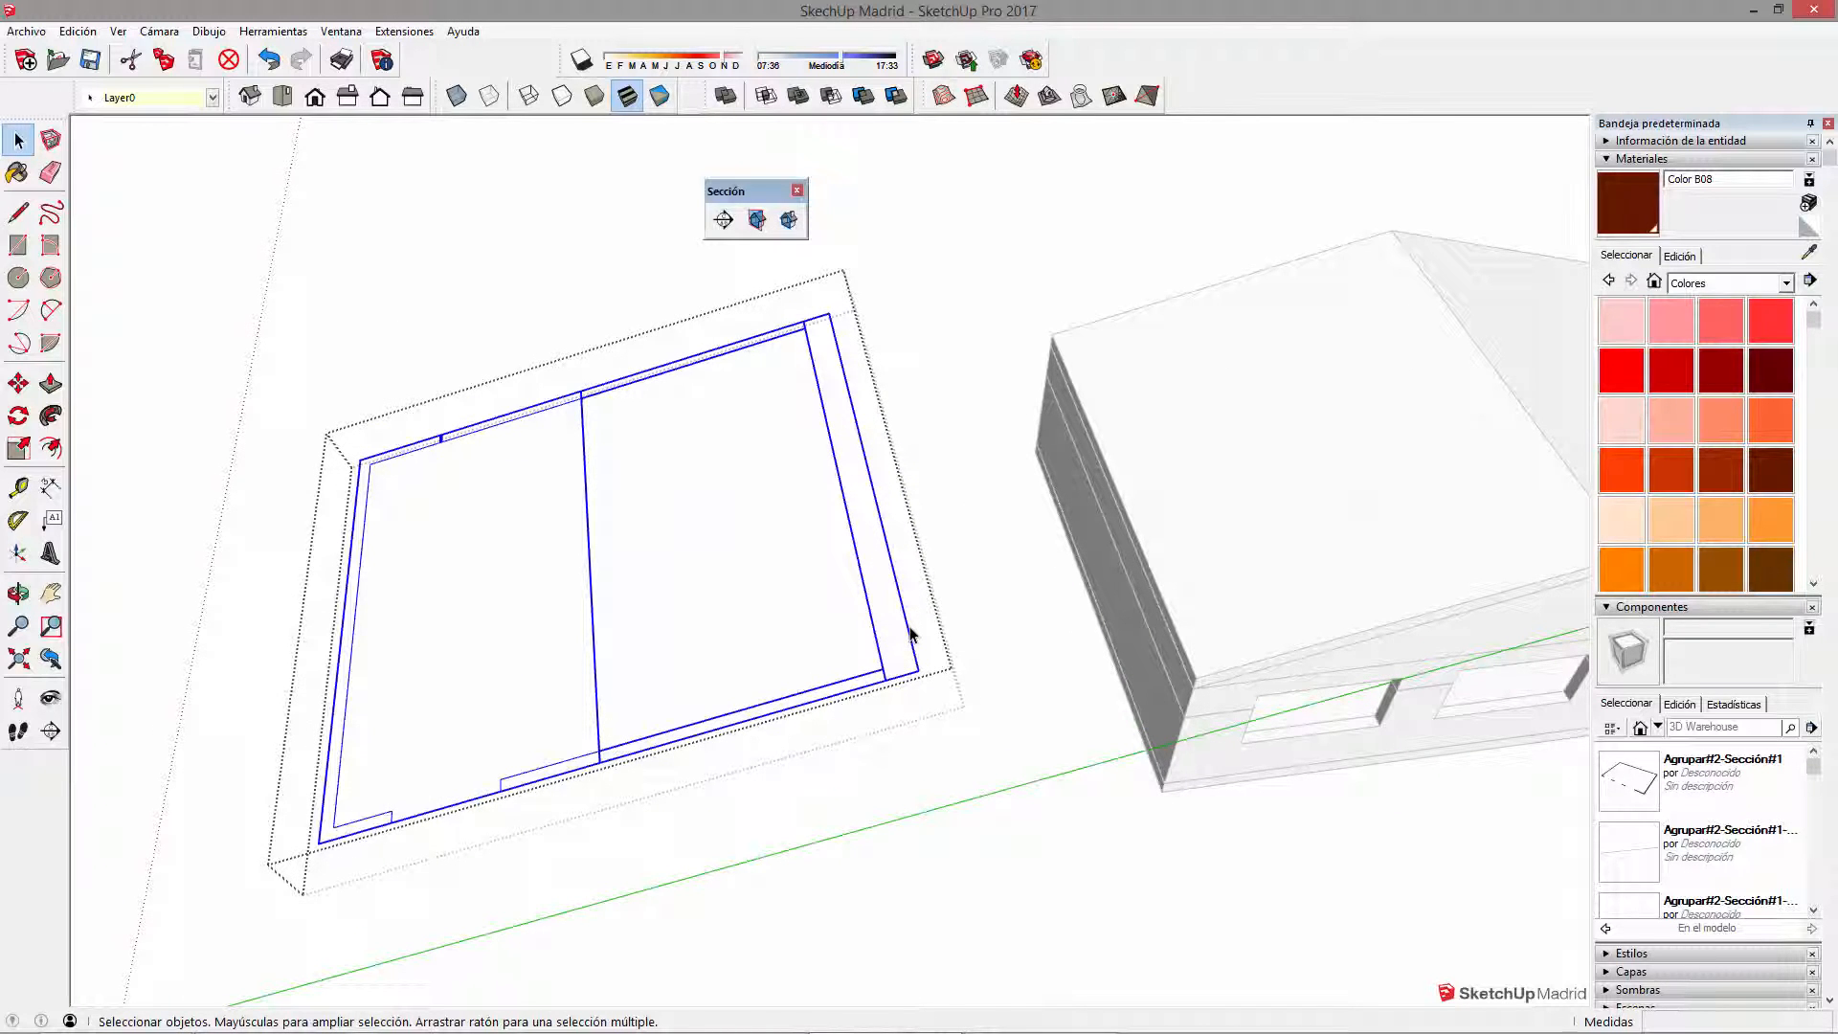
pyautogui.press('l')
pyautogui.click(909, 628)
pyautogui.press('space')
pyautogui.click(900, 603)
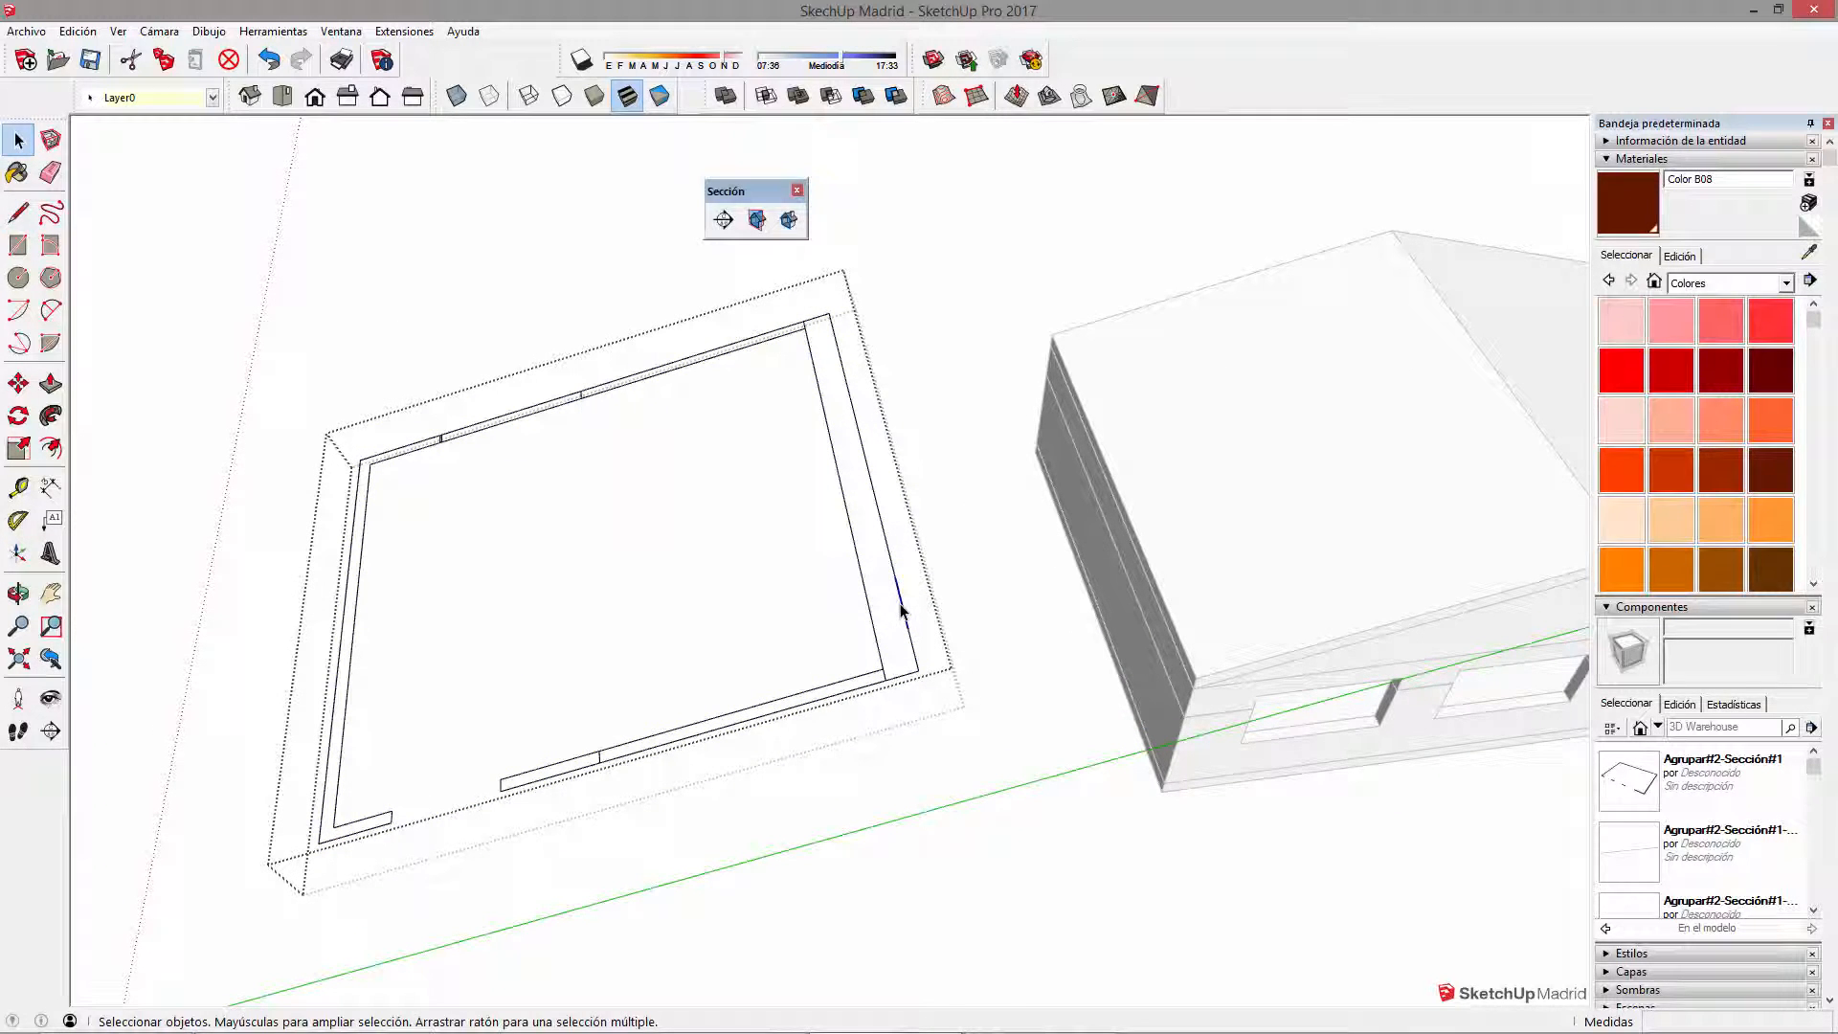
pyautogui.press('Escape')
pyautogui.doubleClick(906, 620)
pyautogui.click(908, 624)
pyautogui.scroll(-1, 914, 660)
pyautogui.click(872, 679)
pyautogui.click(496, 673)
# Step: Select everything inside the sloped section group and explode the nested groups
pyautogui.moveTo(367, 292); pyautogui.dragTo(1034, 809)
pyautogui.rightClick(915, 663)
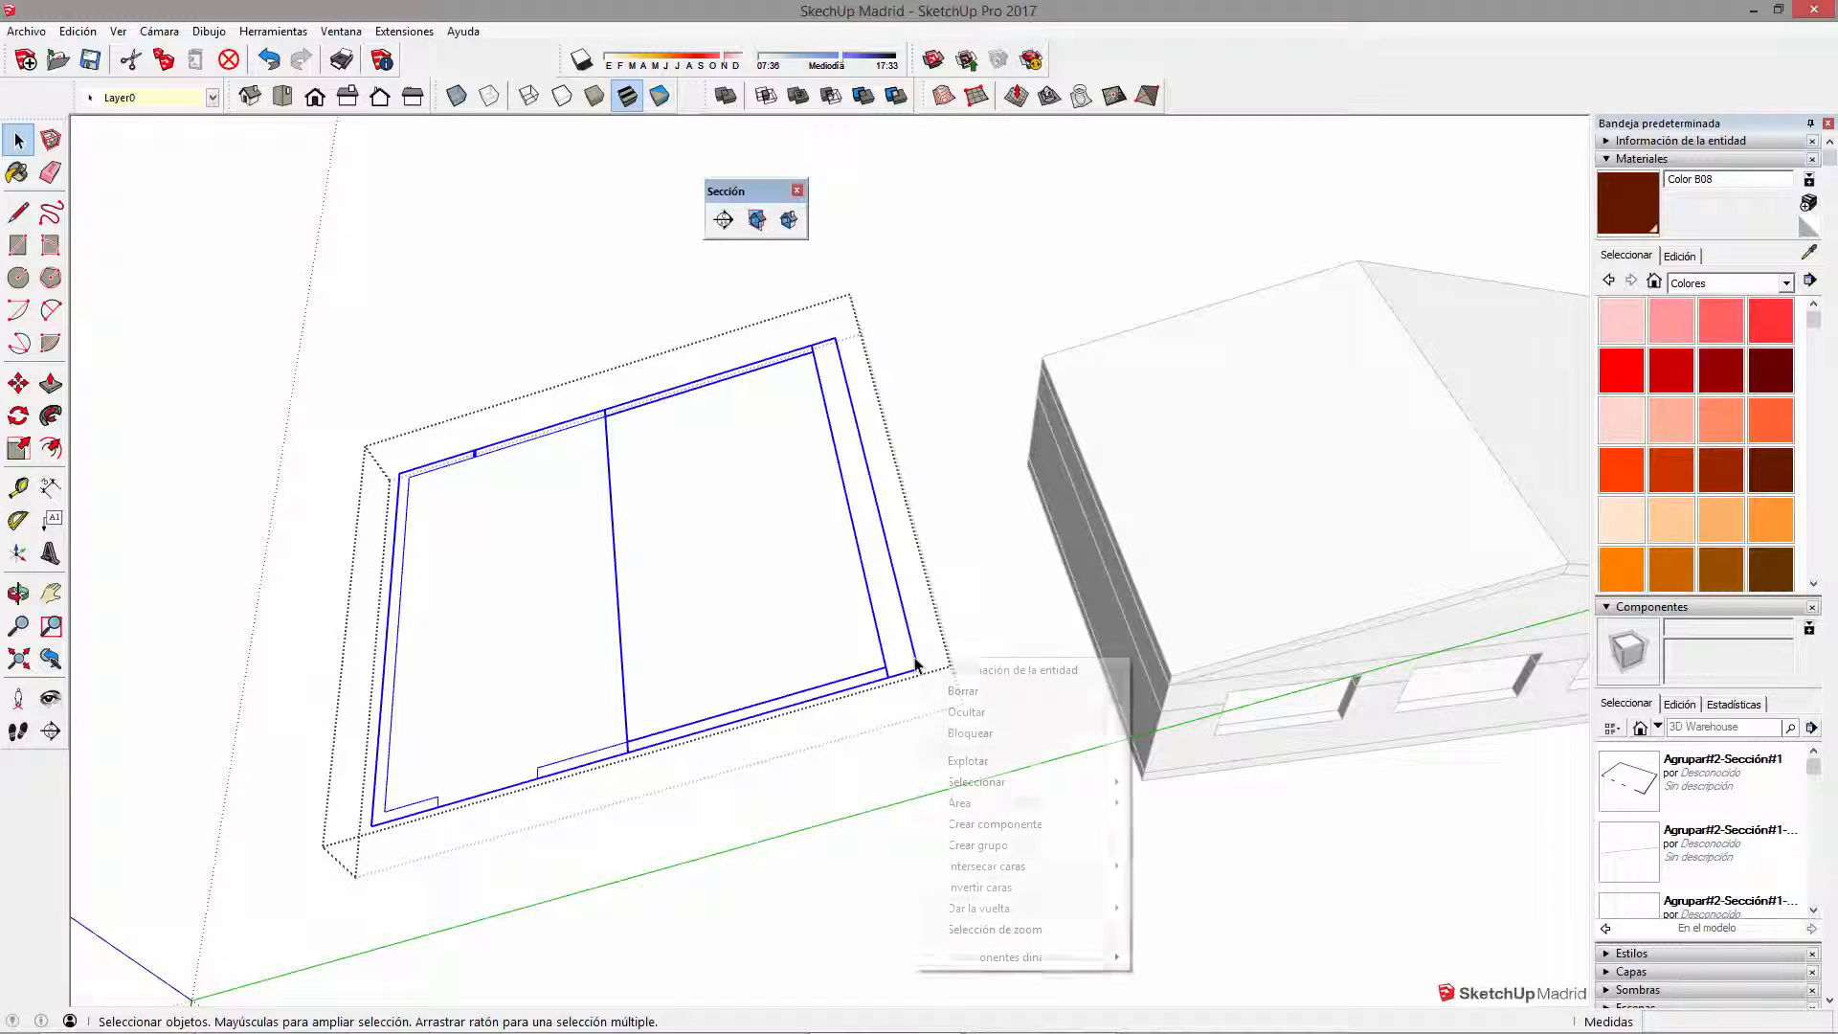
pyautogui.click(948, 755)
pyautogui.click(892, 647)
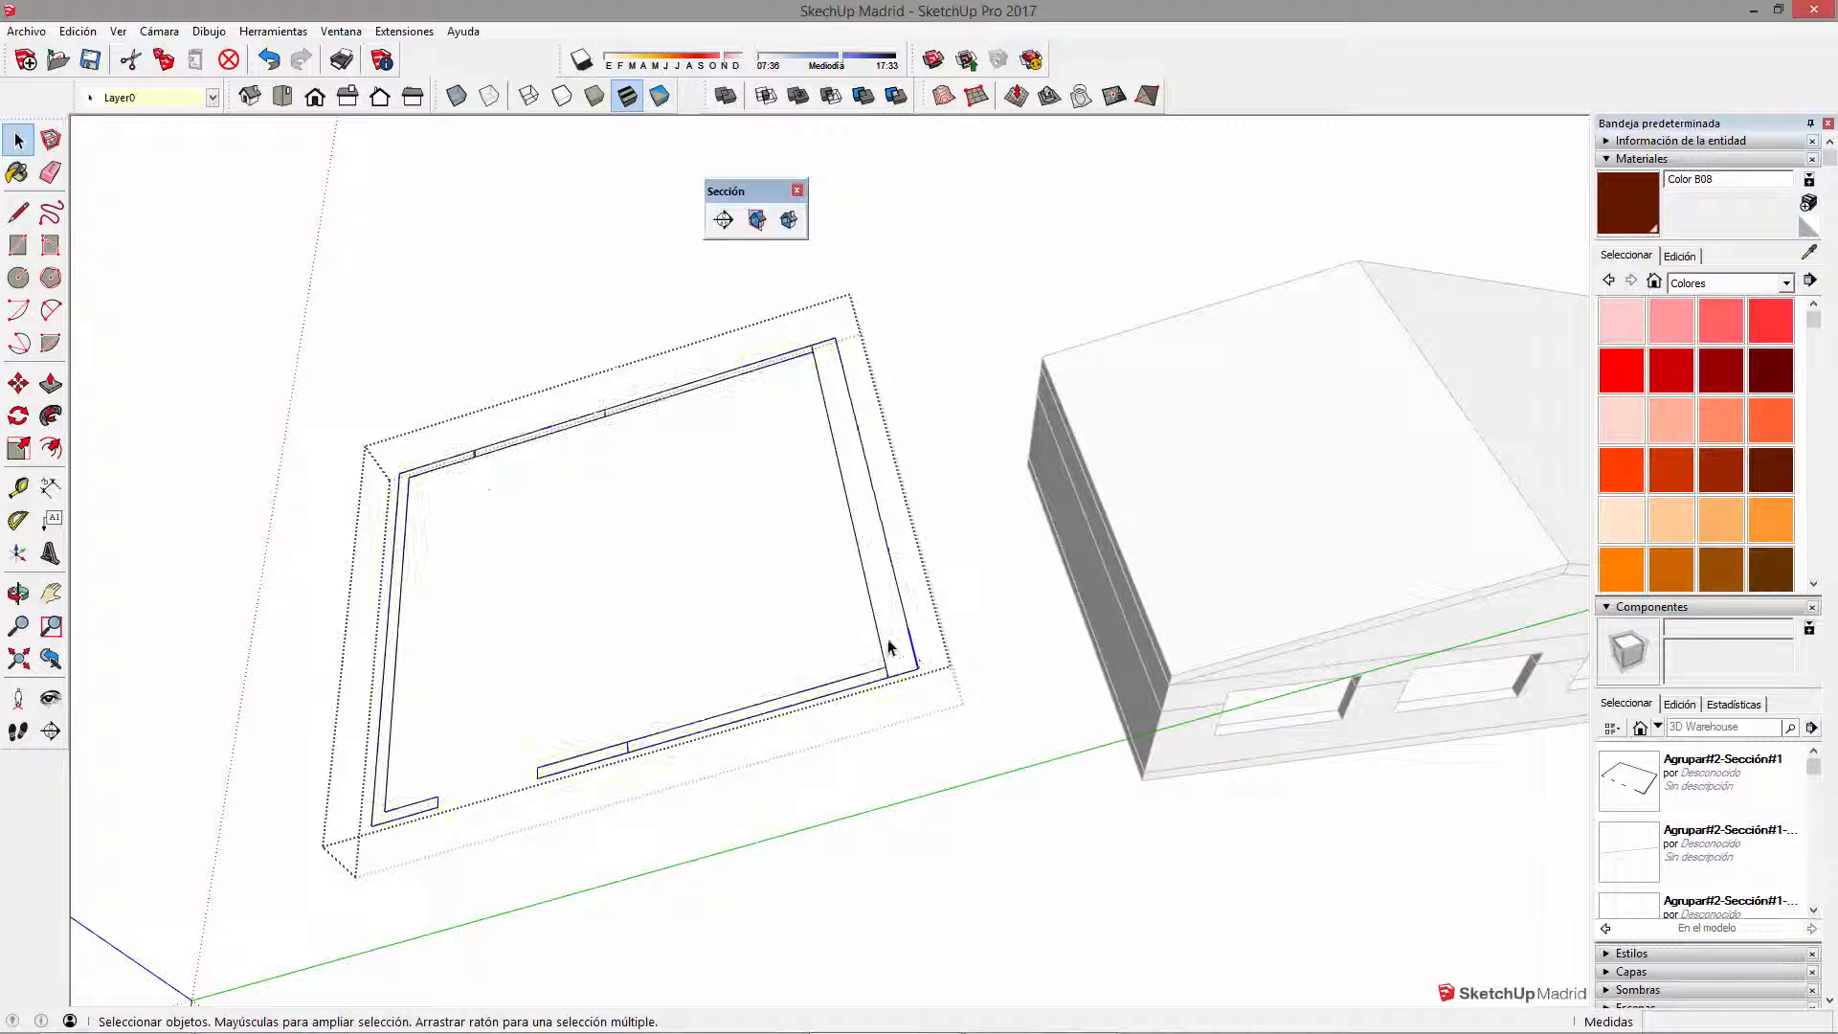
# Step: Retrace part of the wide wall strip's outer edge to form its face, and select that face with its edges
pyautogui.moveTo(231, 292)
pyautogui.mouseDown()
pyautogui.moveTo(1100, 1005)
pyautogui.moveTo(970, 719)
pyautogui.mouseUp()
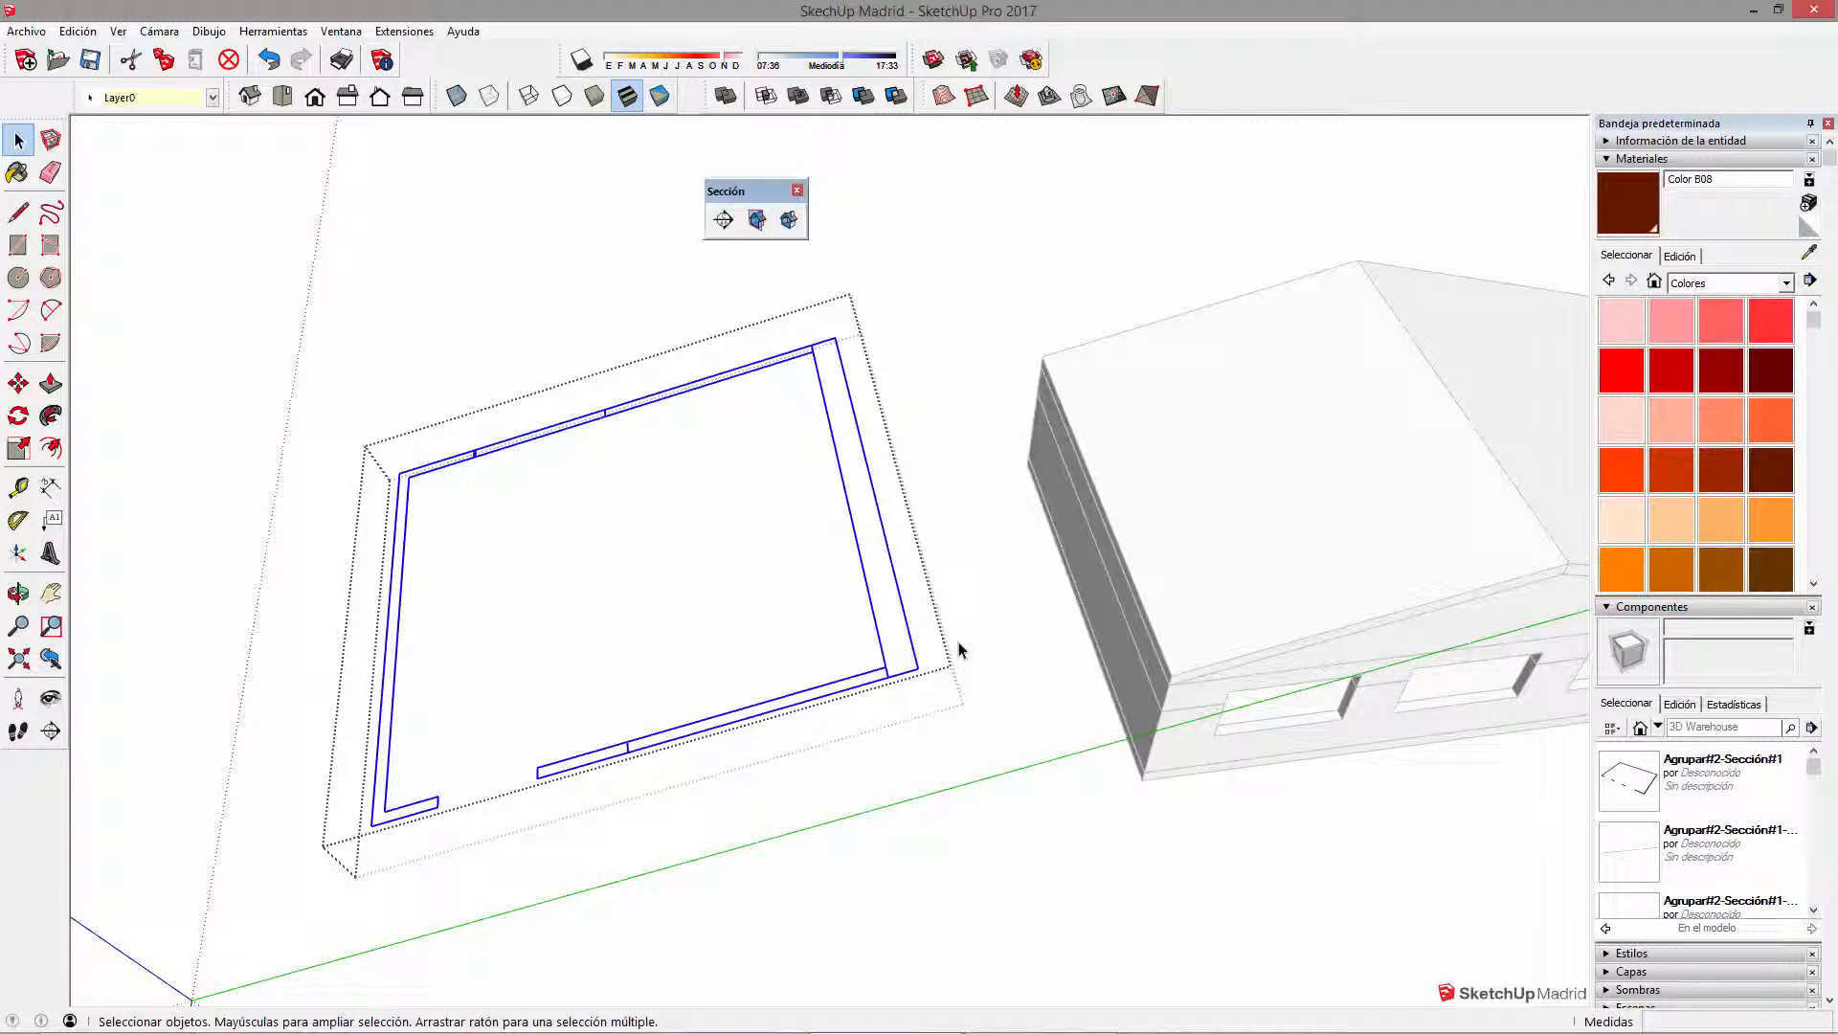
pyautogui.press('l')
pyautogui.click(916, 655)
pyautogui.click(907, 632)
pyautogui.press('space')
pyautogui.doubleClick(886, 619)
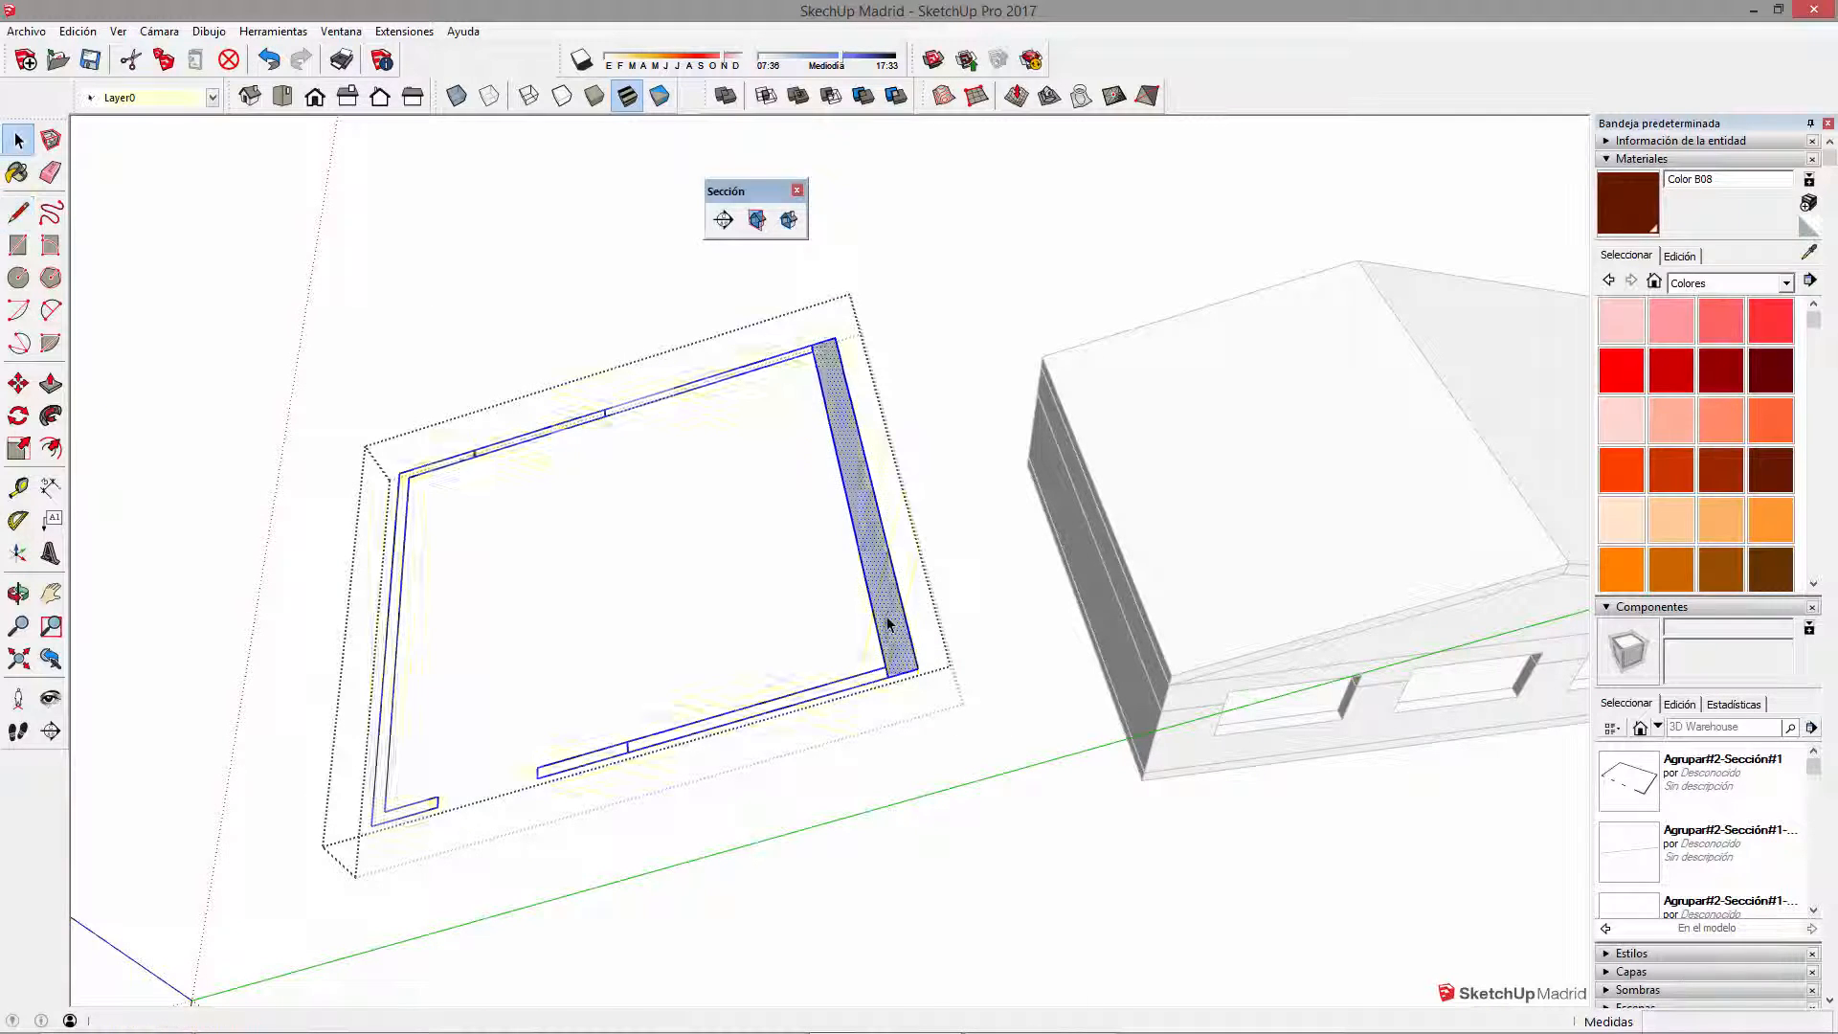
# Step: Paint the wide wall strip's face with the dark brown Color B08
pyautogui.press('b')
pyautogui.click(895, 657)
pyautogui.press('space')
pyautogui.moveTo(894, 668); pyautogui.dragTo(890, 677, button='middle')
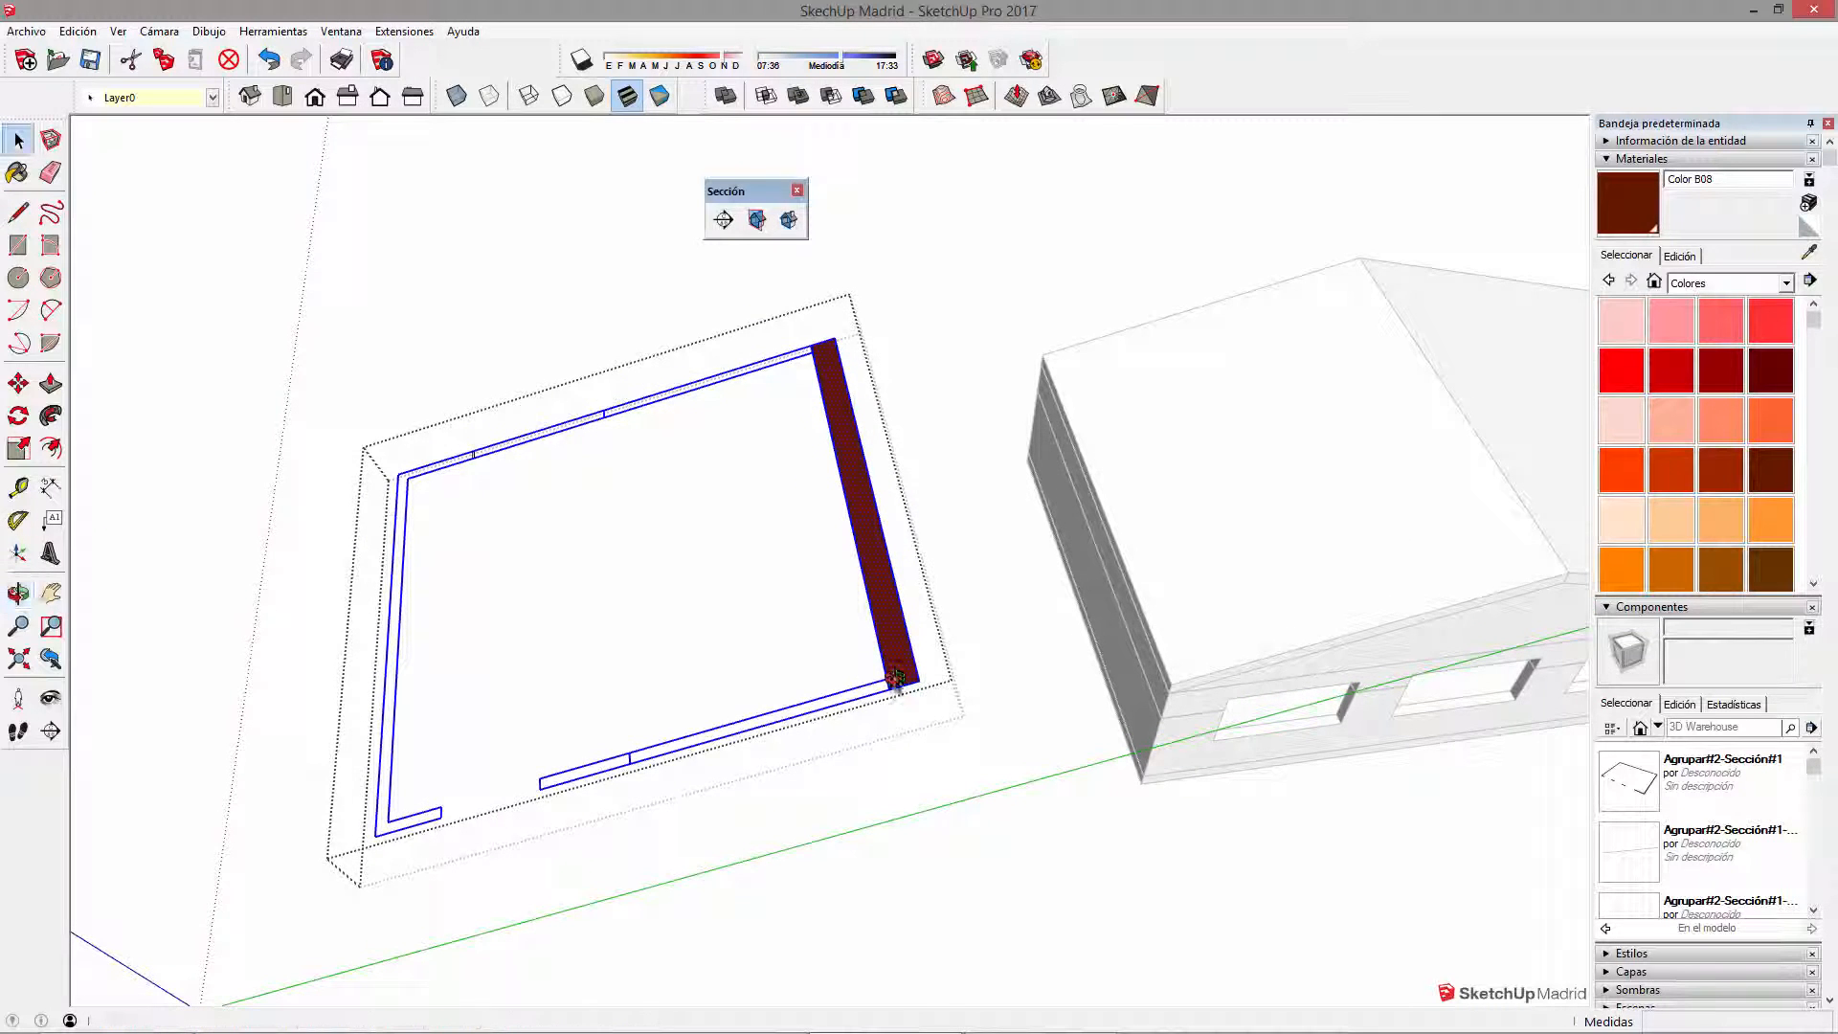
# Step: Retrace edges of the remaining thin wall strips in the group to form their faces
pyautogui.press('l')
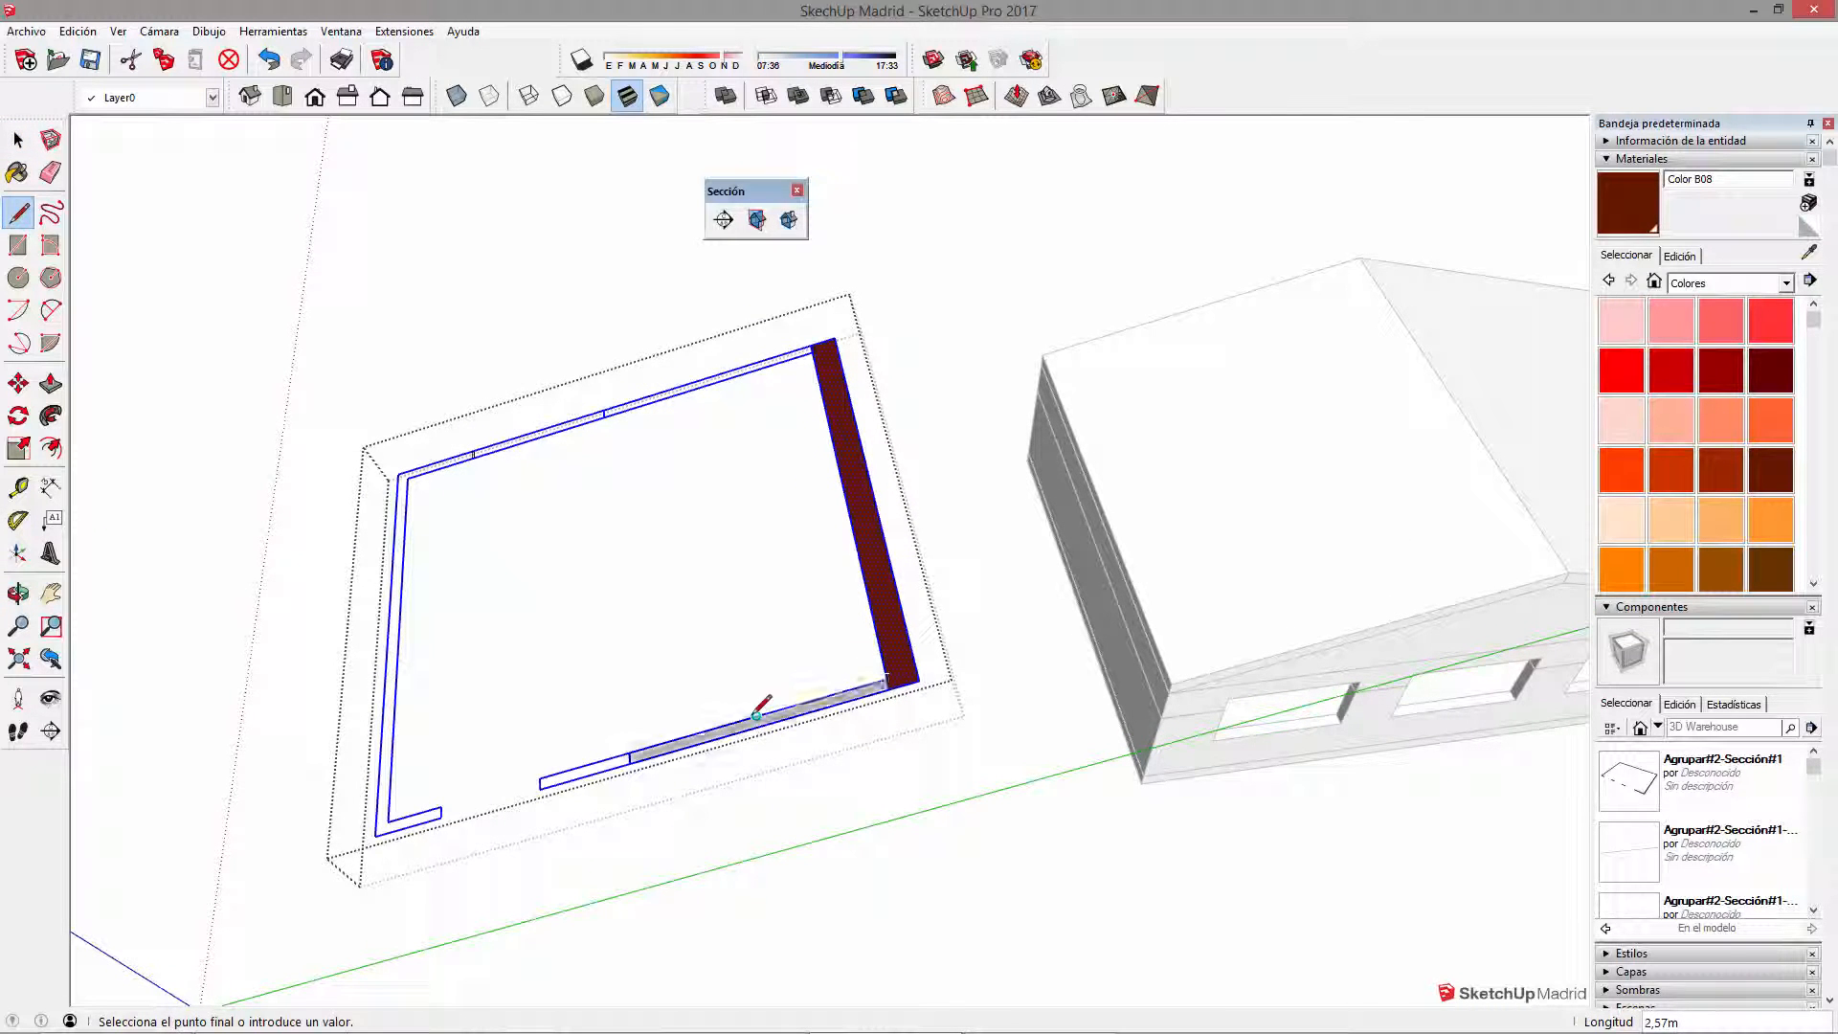
pyautogui.click(435, 464)
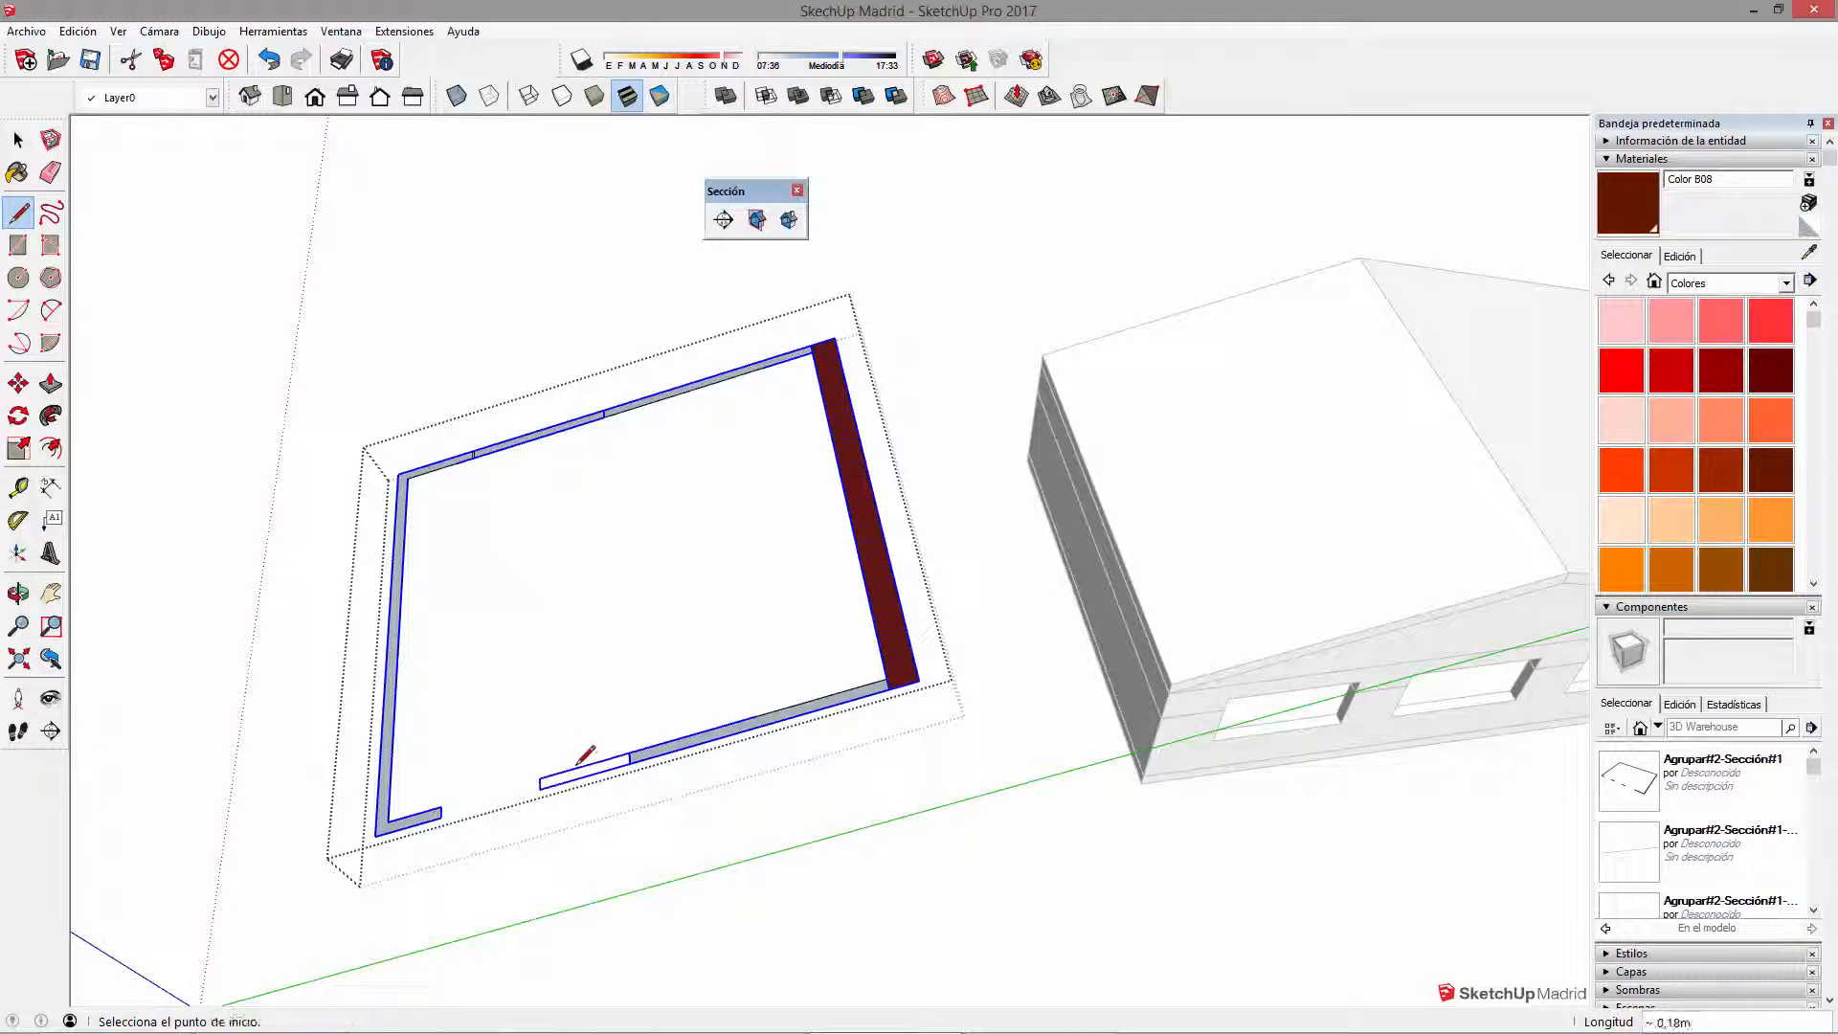
pyautogui.click(629, 757)
# Step: Select all the connected wall faces, paint them with Color B08 and leave the group
pyautogui.press('space')
pyautogui.tripleClick(905, 674)
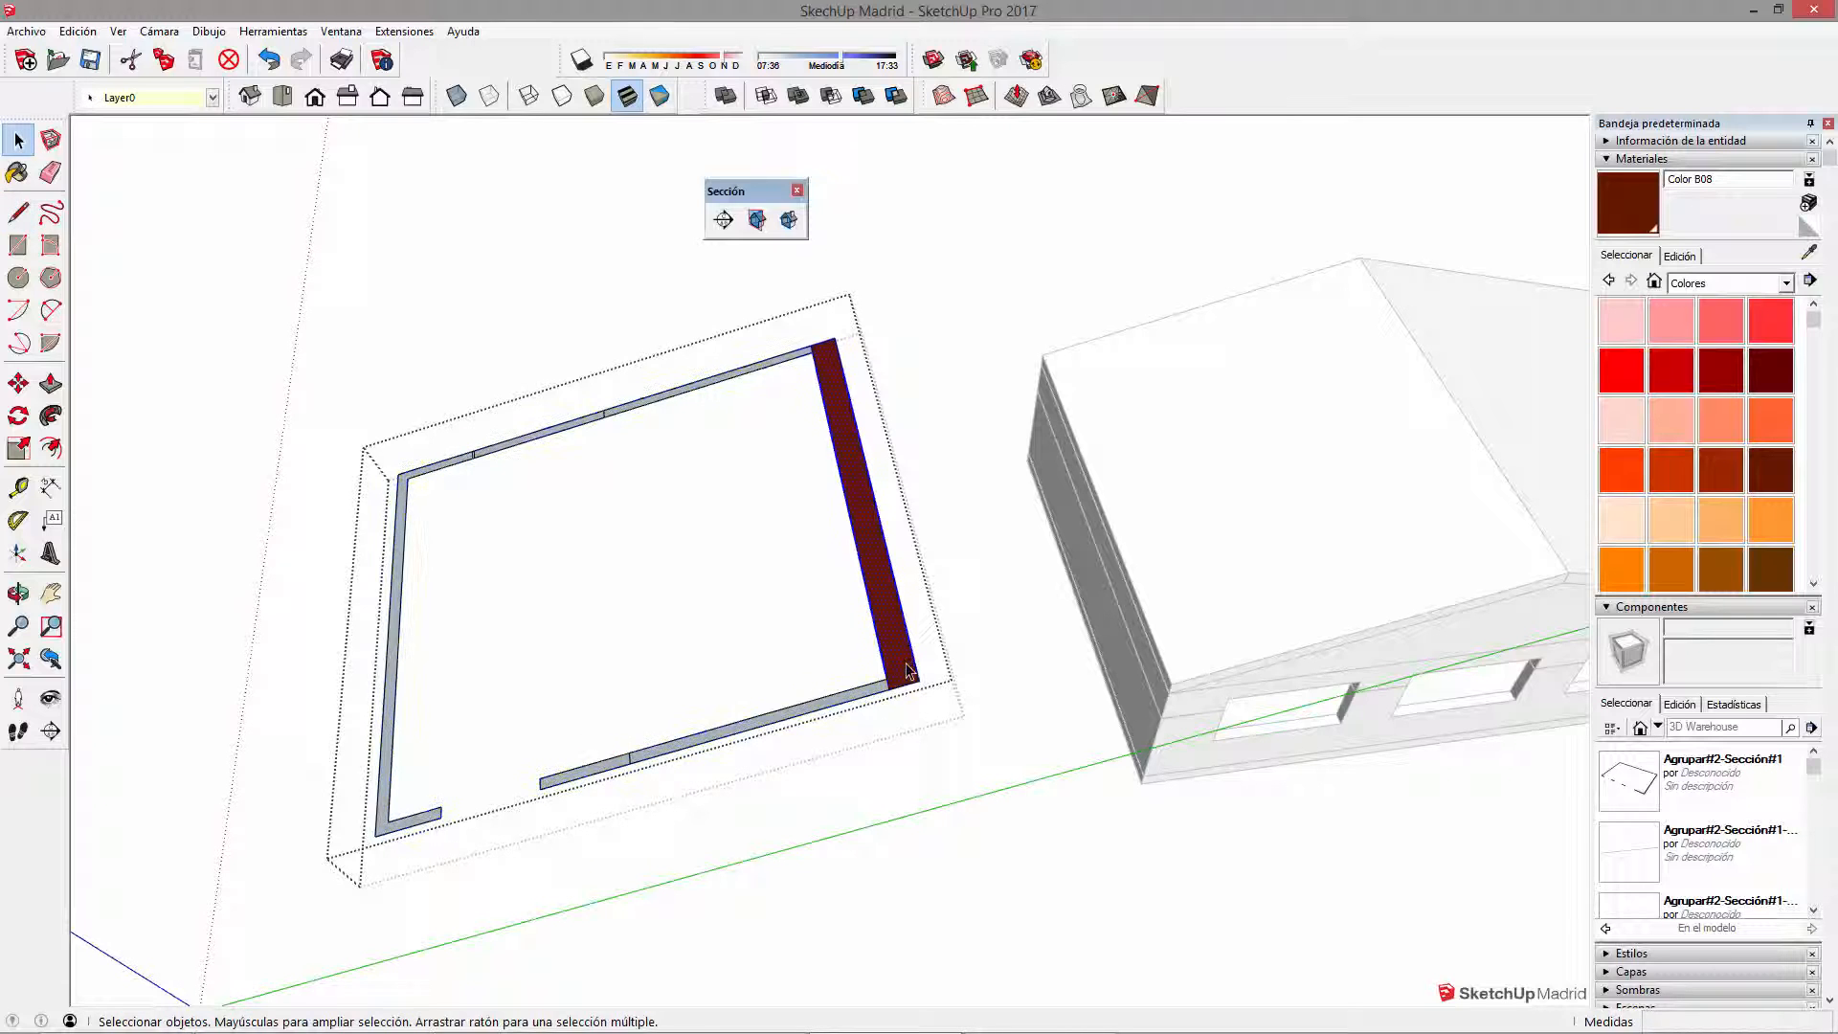
pyautogui.press('b')
pyautogui.click(891, 673)
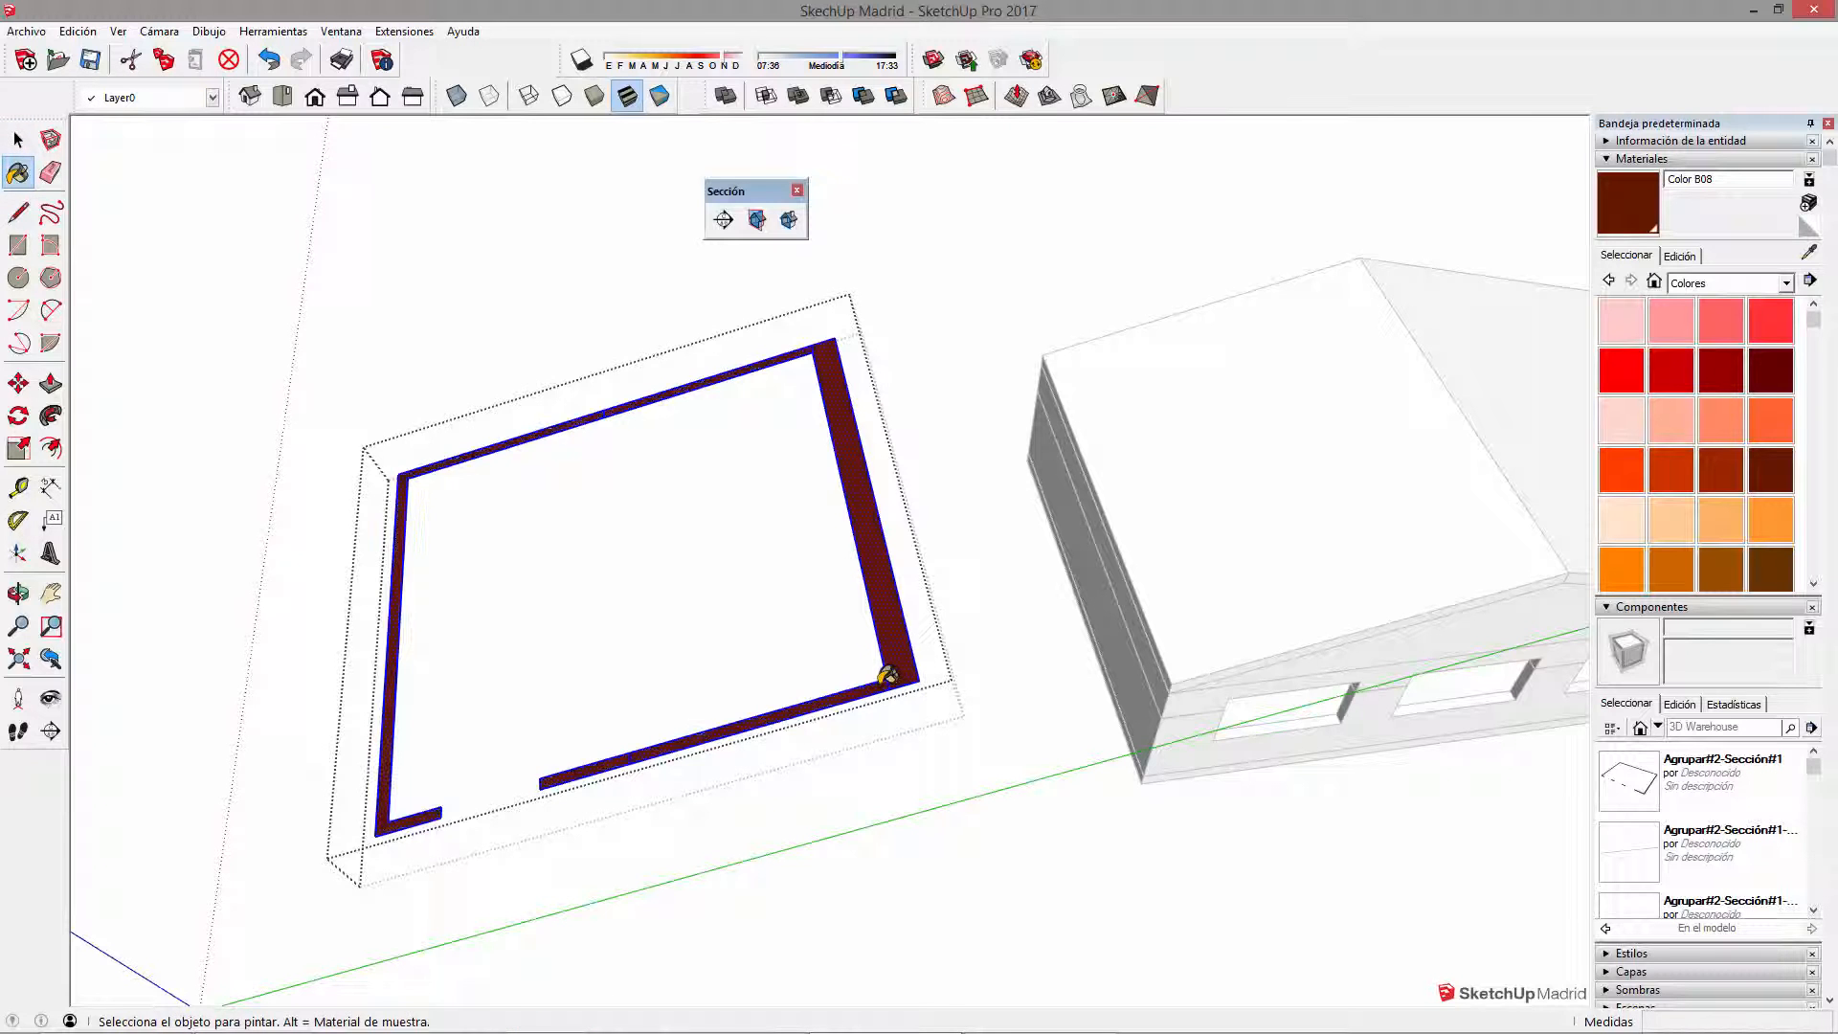
pyautogui.scroll(-3, 889, 673)
pyautogui.press('space')
pyautogui.click(919, 784)
# Step: Place a vertical section plane on the building's end wall and delete the earlier sloped section plane
pyautogui.moveTo(919, 793); pyautogui.dragTo(824, 476, button='middle')
pyautogui.moveTo(1059, 476); pyautogui.dragTo(878, 348, button='middle')
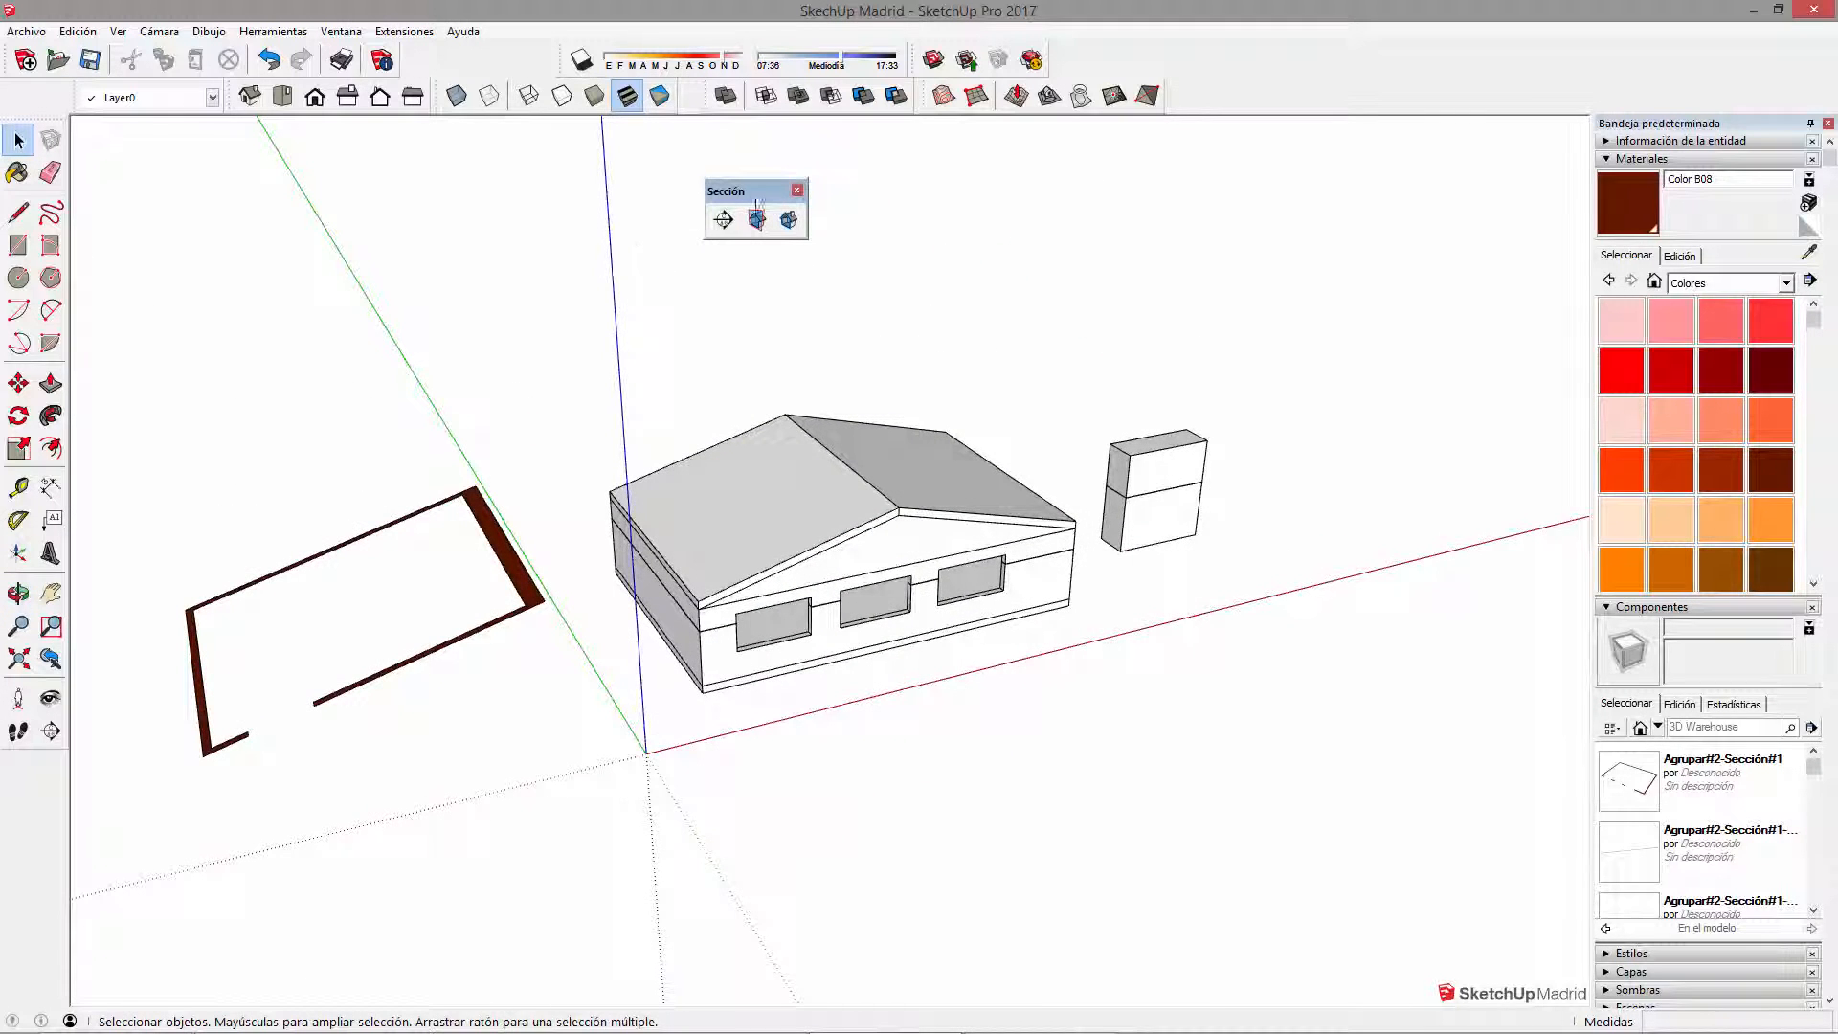
pyautogui.moveTo(745, 191); pyautogui.dragTo(703, 199)
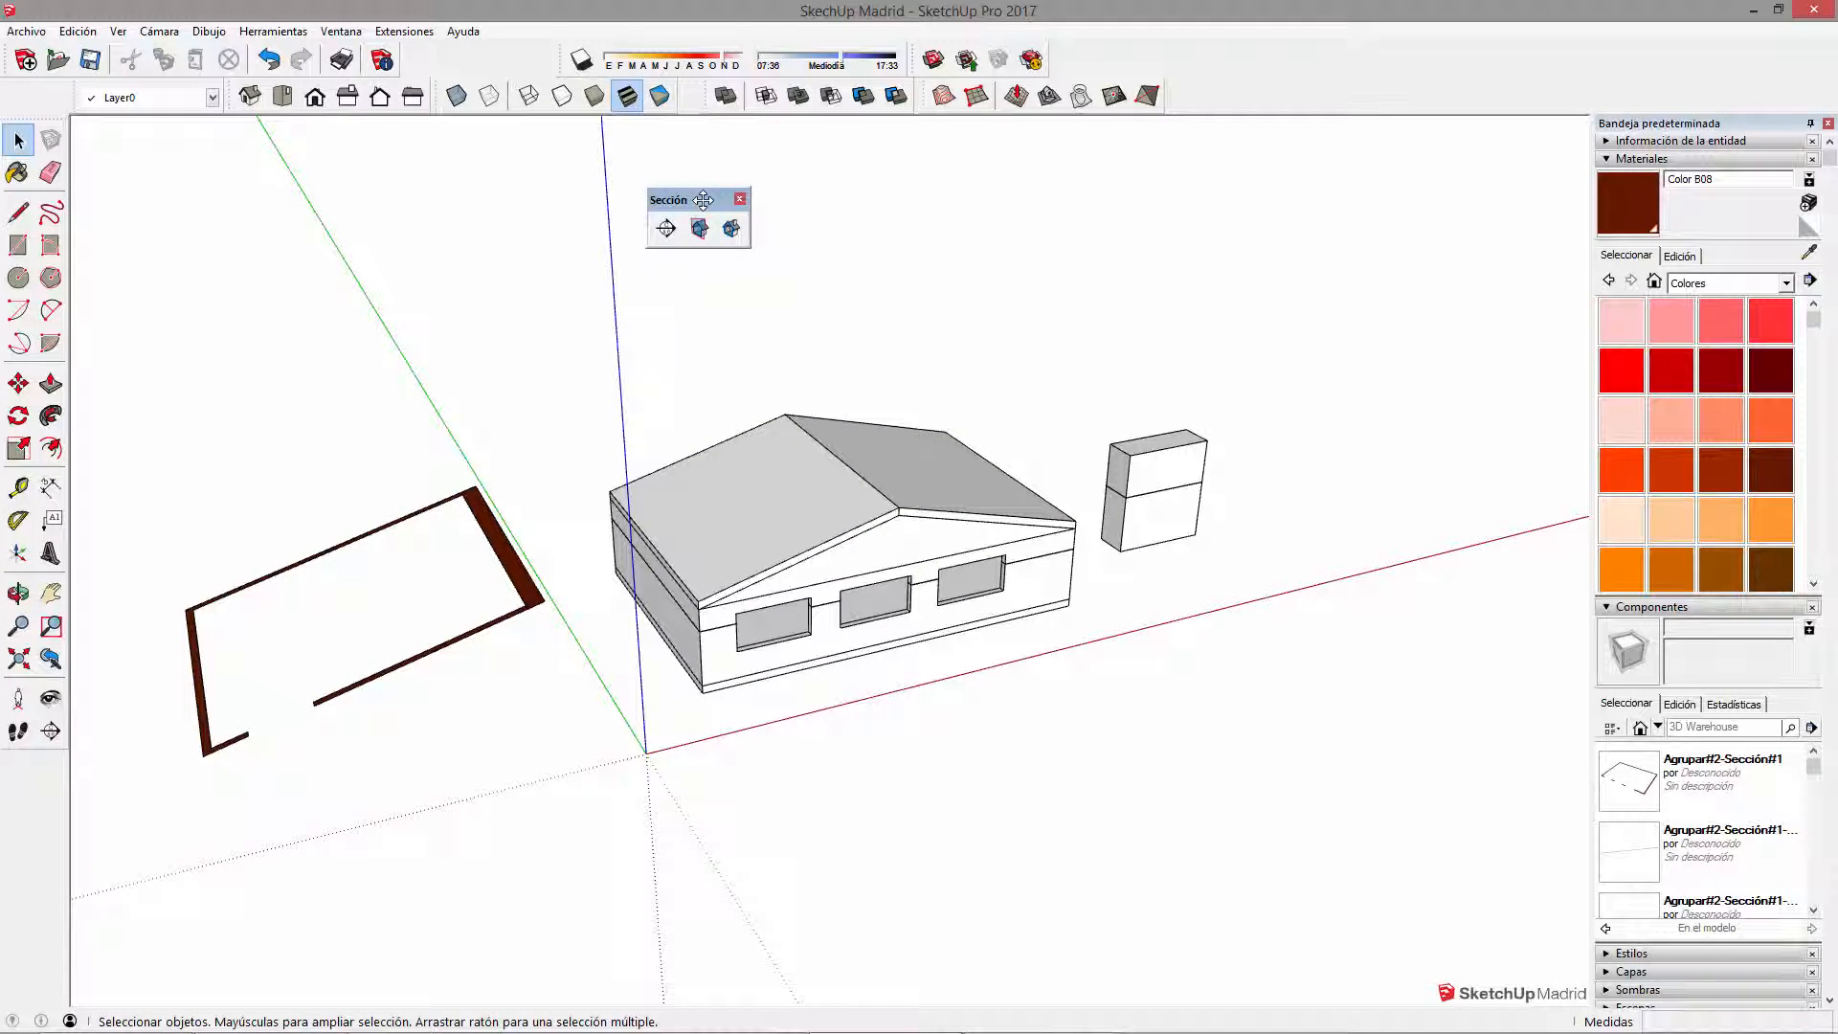
pyautogui.moveTo(777, 312); pyautogui.dragTo(657, 267, button='middle')
pyautogui.click(666, 227)
pyautogui.moveTo(648, 414); pyautogui.dragTo(840, 588, button='middle')
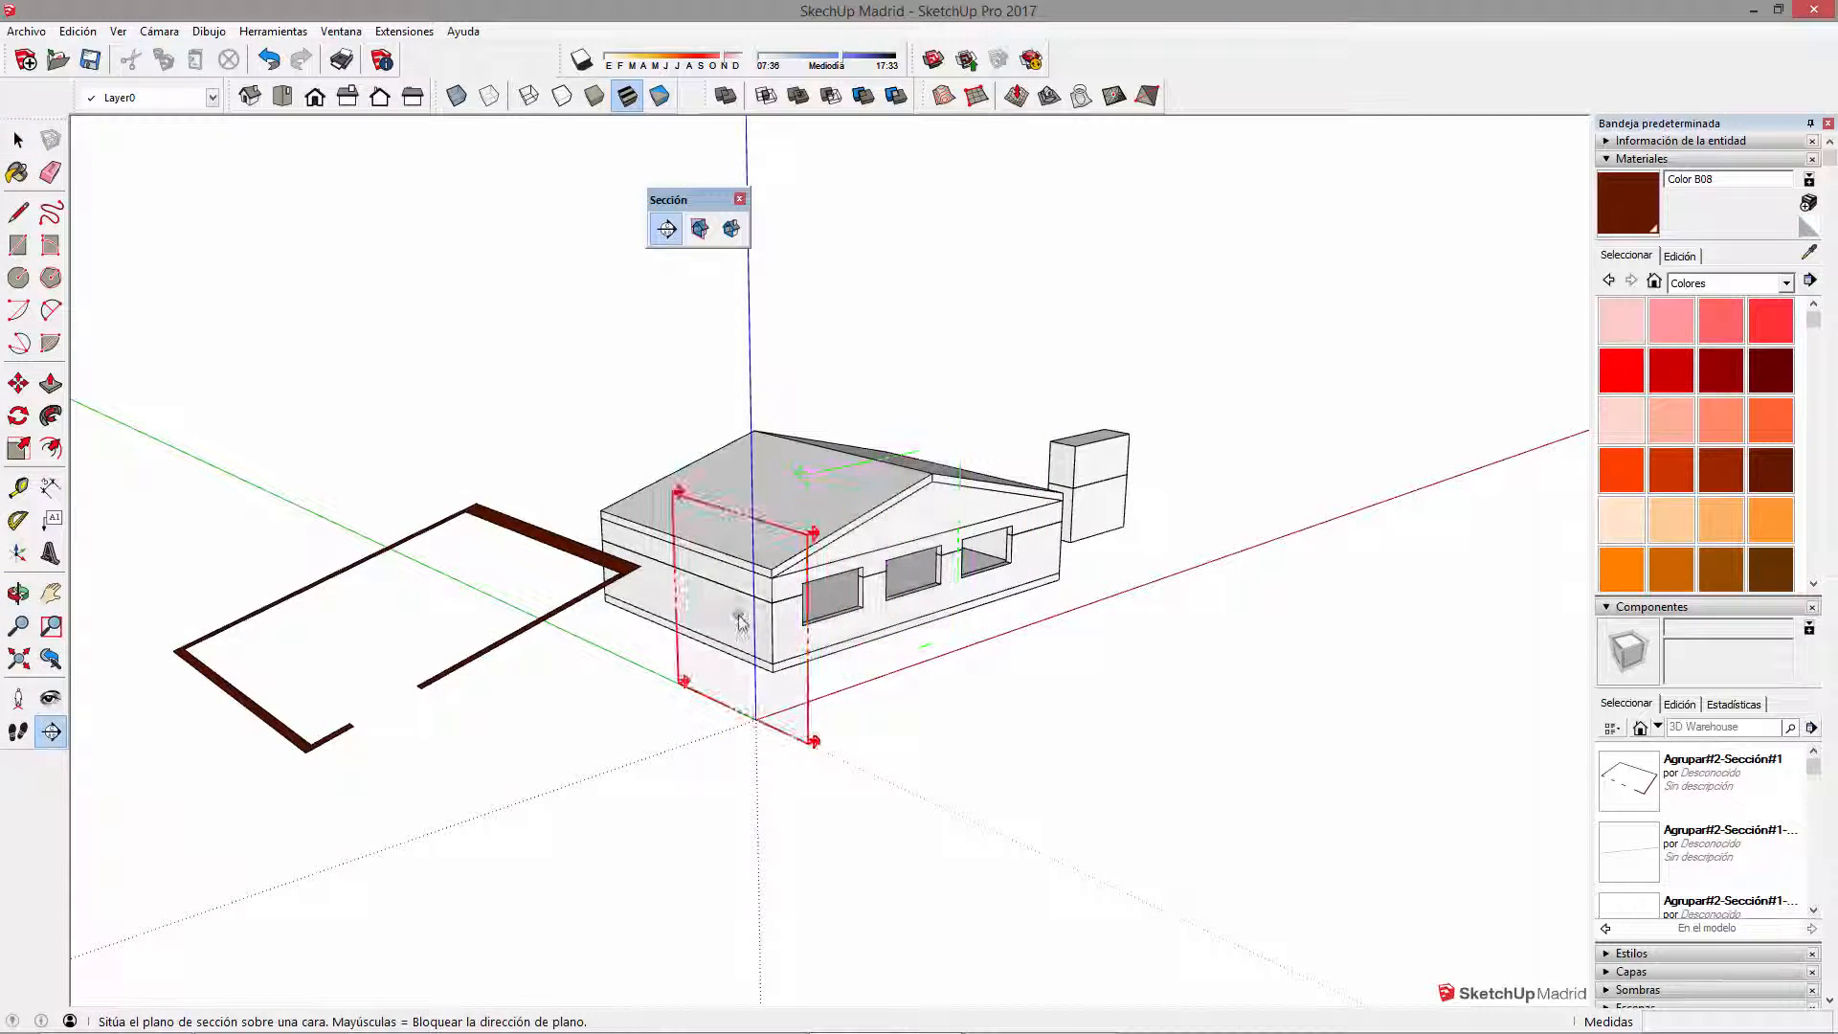
pyautogui.click(771, 669)
pyautogui.click(789, 696)
pyautogui.click(1057, 356)
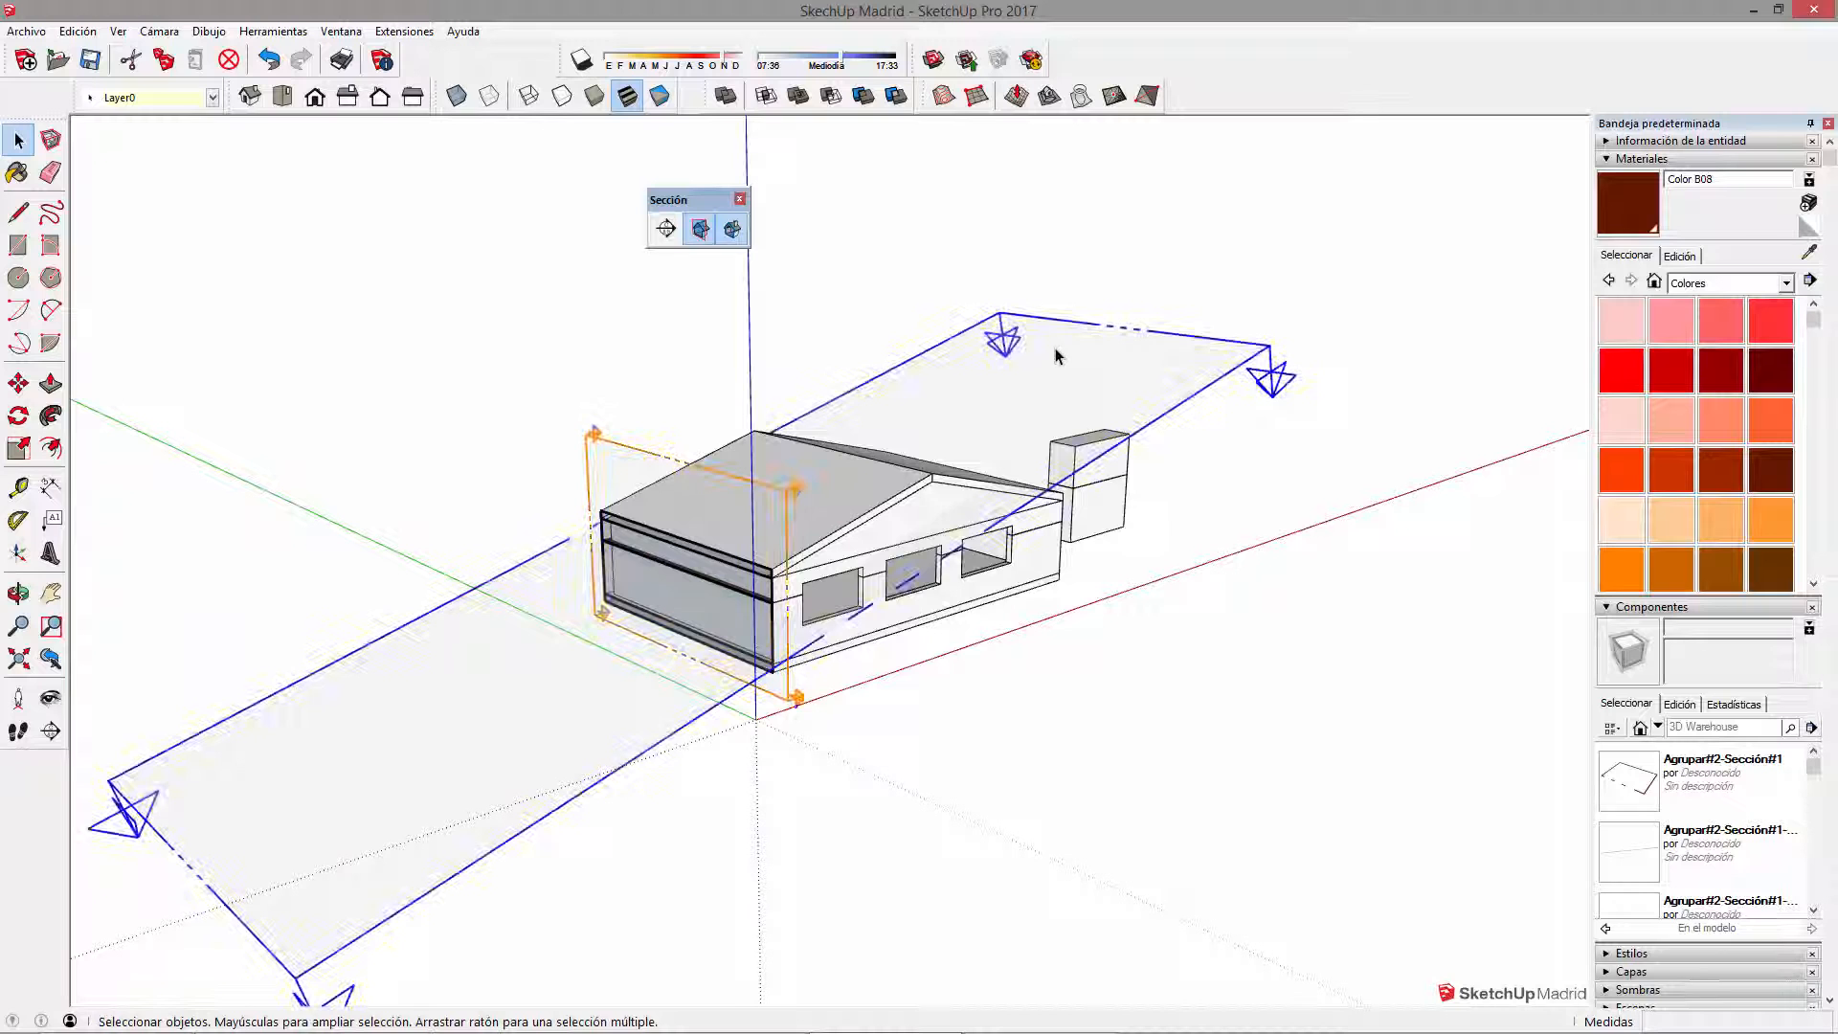
pyautogui.press('Delete')
# Step: Move the vertical section plane along the building's length so it cuts through the first window bay
pyautogui.click(605, 488)
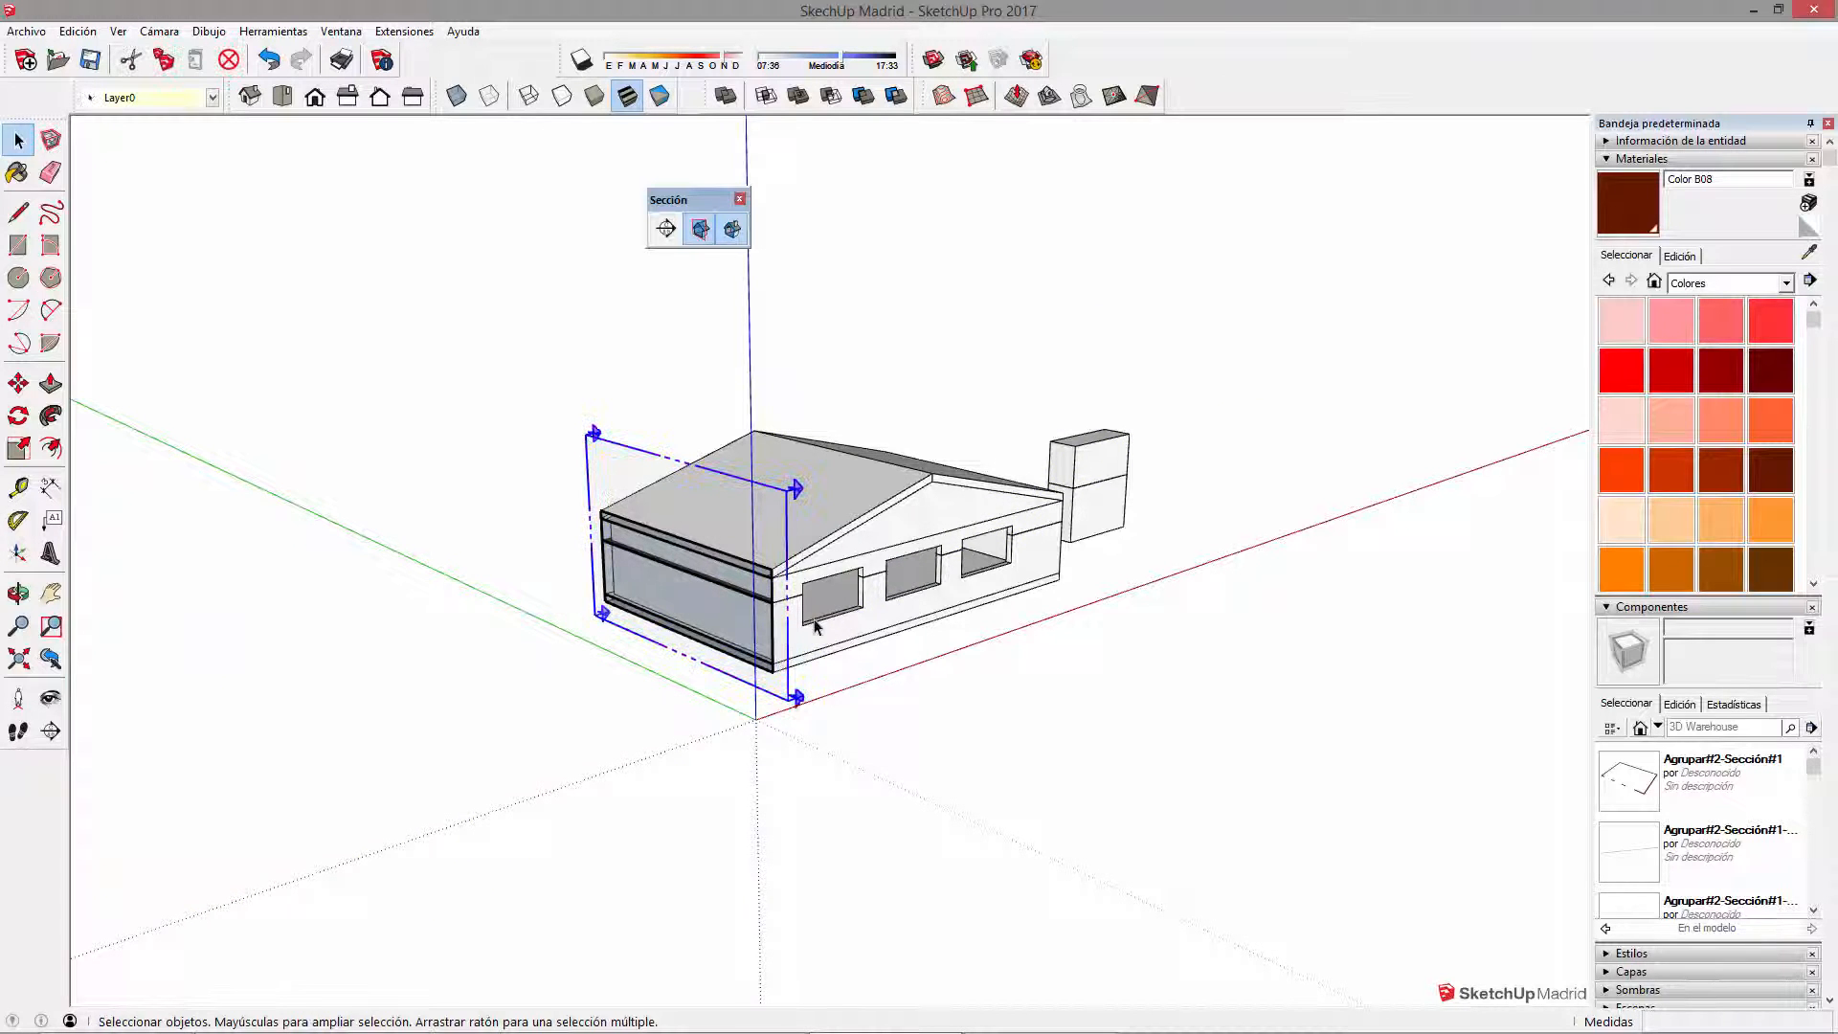
pyautogui.moveTo(605, 488); pyautogui.dragTo(743, 766, button='middle')
pyautogui.press('m')
pyautogui.click(744, 770)
pyautogui.click(860, 712)
pyautogui.moveTo(861, 712); pyautogui.dragTo(742, 737, button='middle')
pyautogui.press('space')
# Step: Place a horizontal section plane on top of the detached block and lower it to cut through the building's walls
pyautogui.click(667, 230)
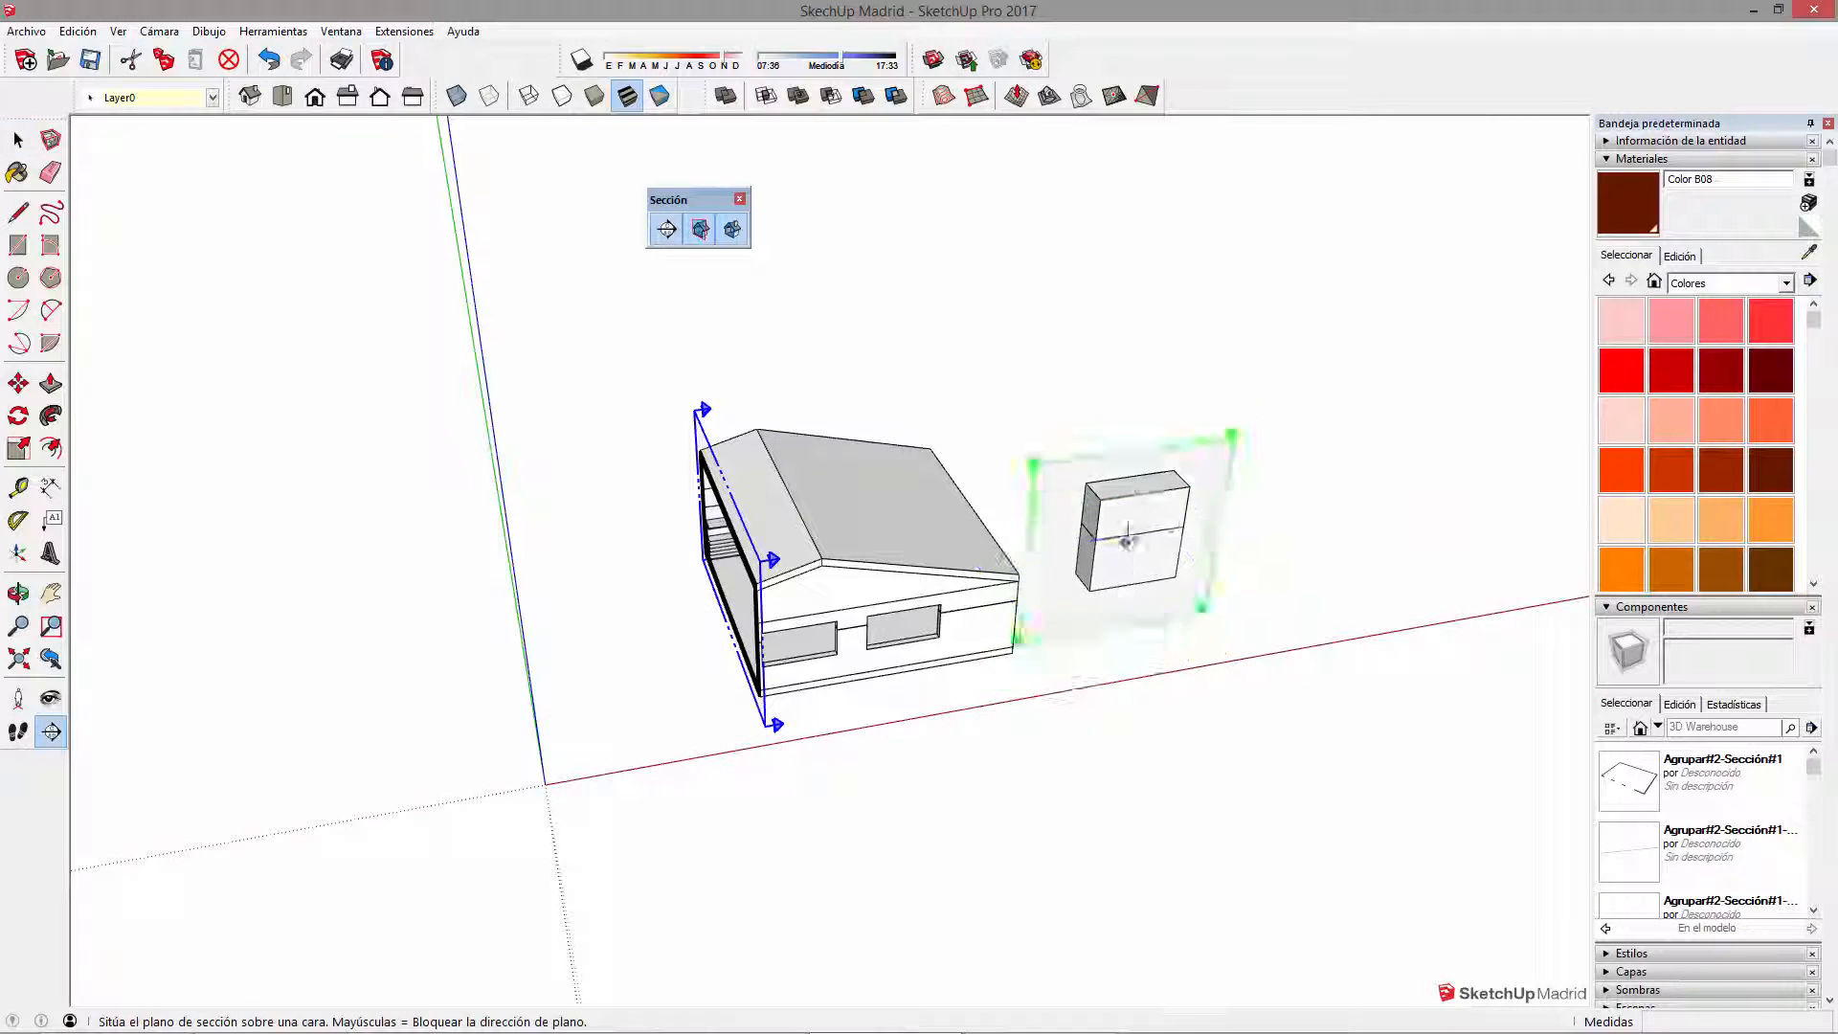
pyautogui.click(1135, 483)
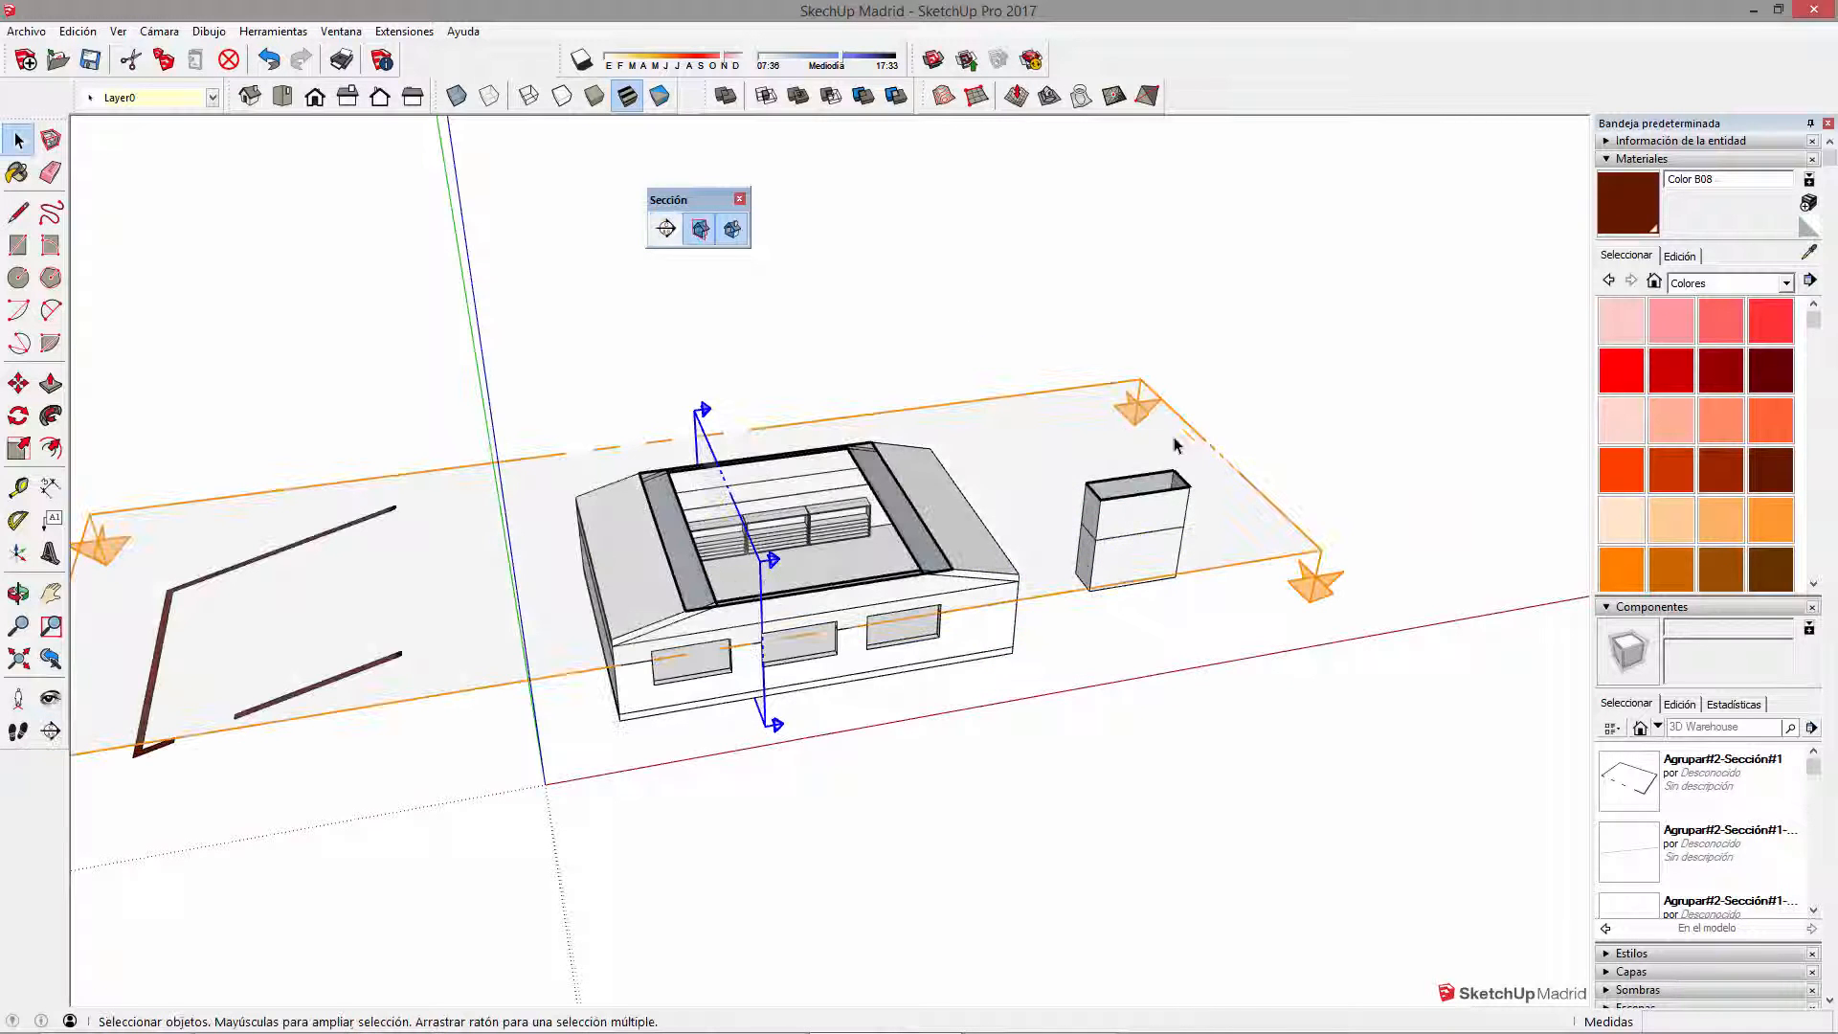
pyautogui.press('m')
pyautogui.click(1015, 440)
pyautogui.click(1021, 470)
pyautogui.press('space')
pyautogui.click(1034, 803)
# Step: Activate the vertical plane's section cut, and switch the active cut back to the horizontal plane
pyautogui.moveTo(885, 603); pyautogui.dragTo(693, 459, button='middle')
pyautogui.click(693, 459)
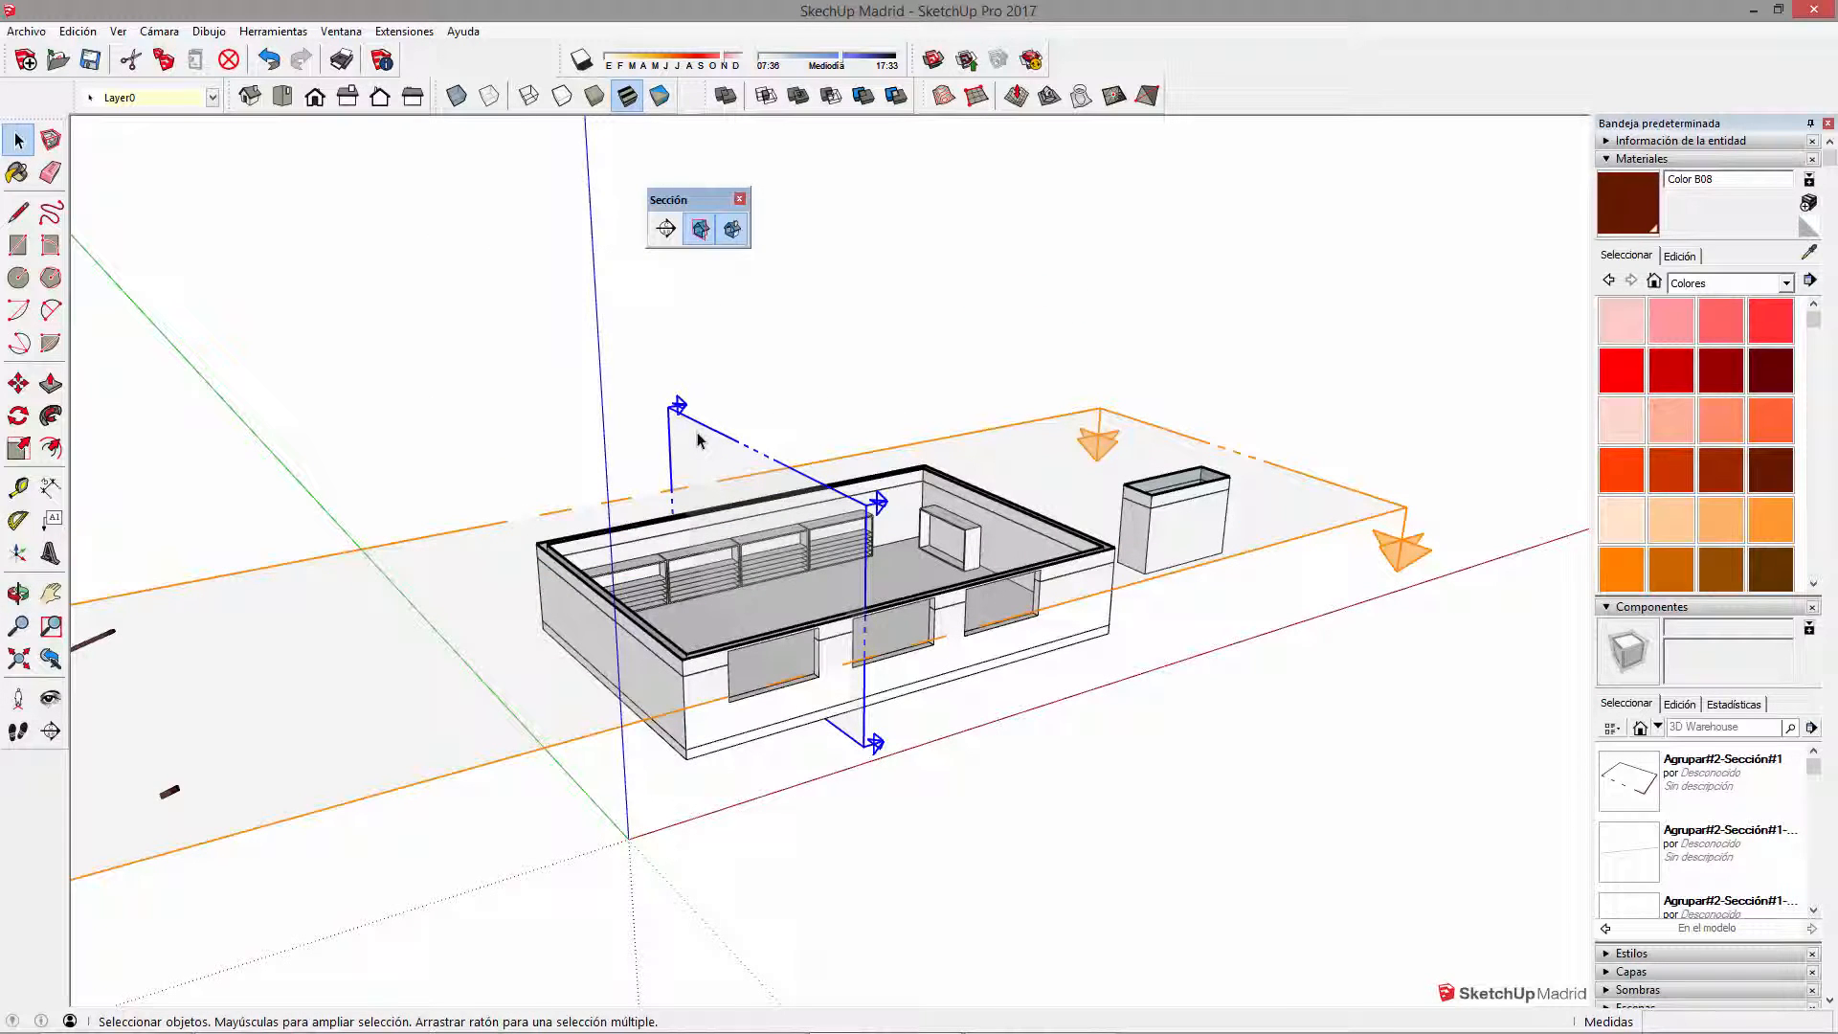
pyautogui.doubleClick(687, 444)
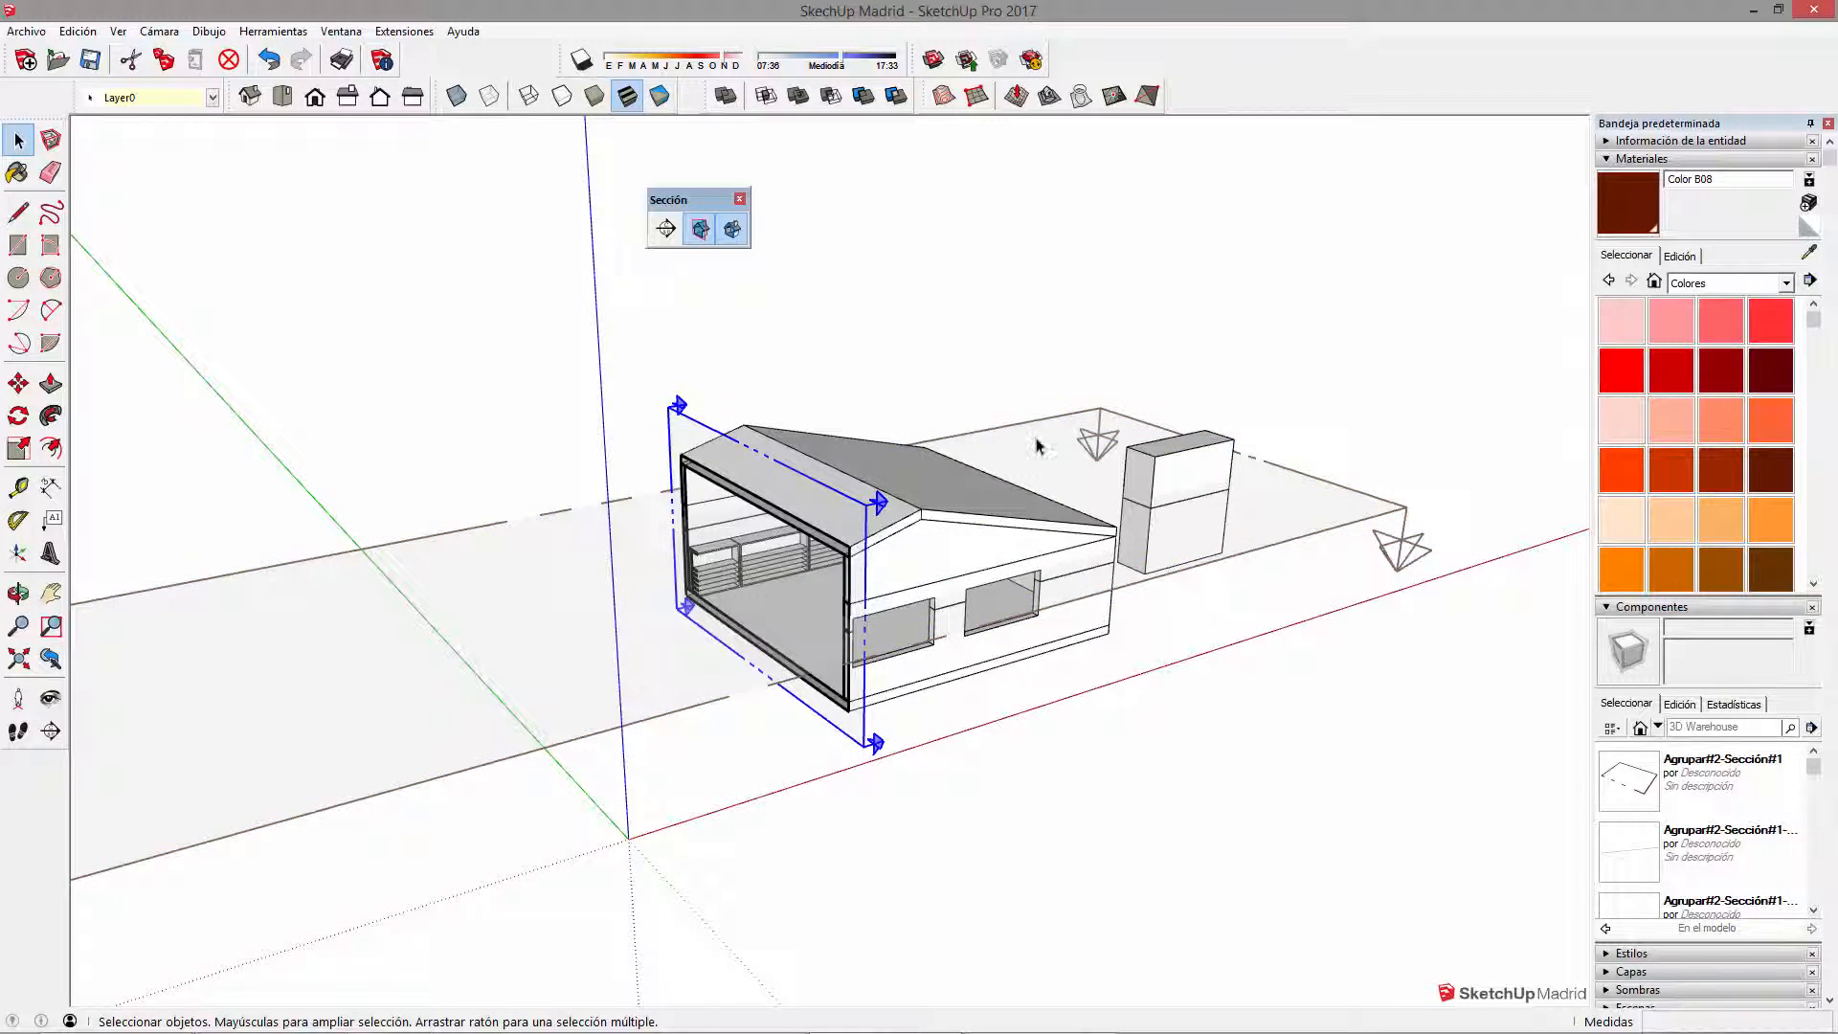
pyautogui.doubleClick(1037, 446)
pyautogui.click(1398, 599)
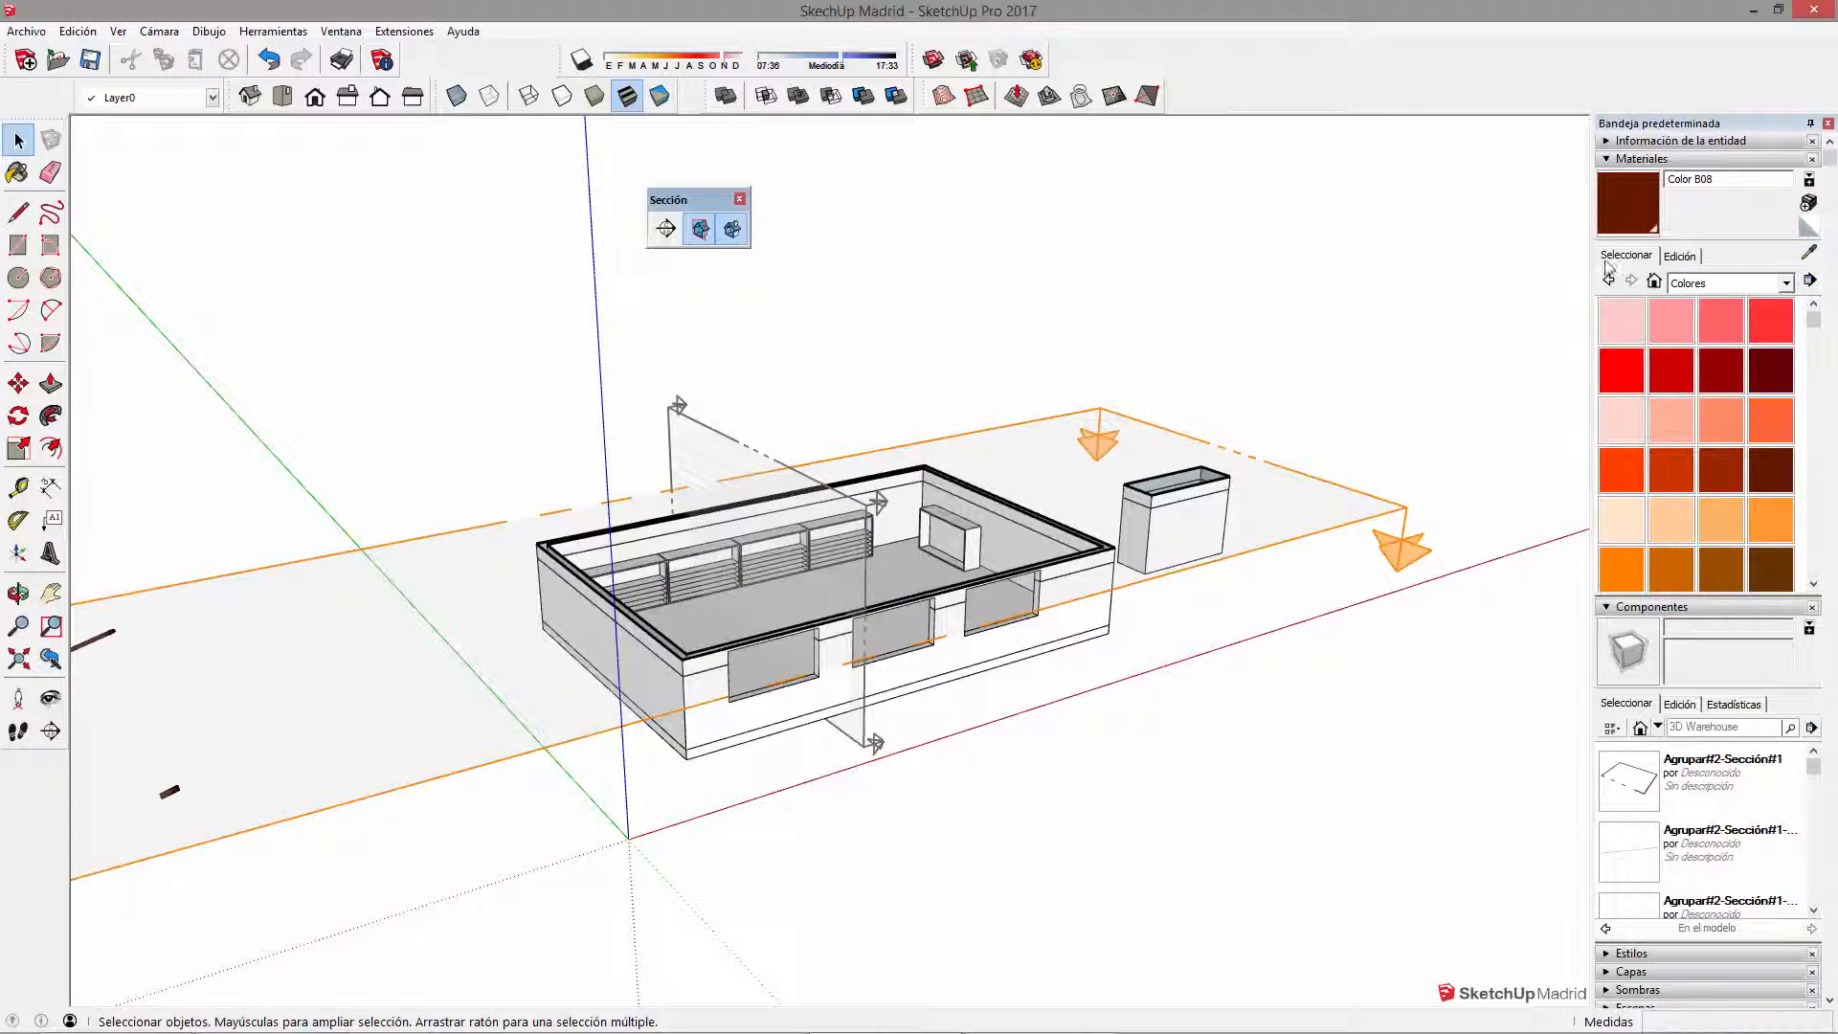
# Step: Collapse the Materials and Components sections of the tray and expand Scenes (Escenas)
pyautogui.click(1612, 159)
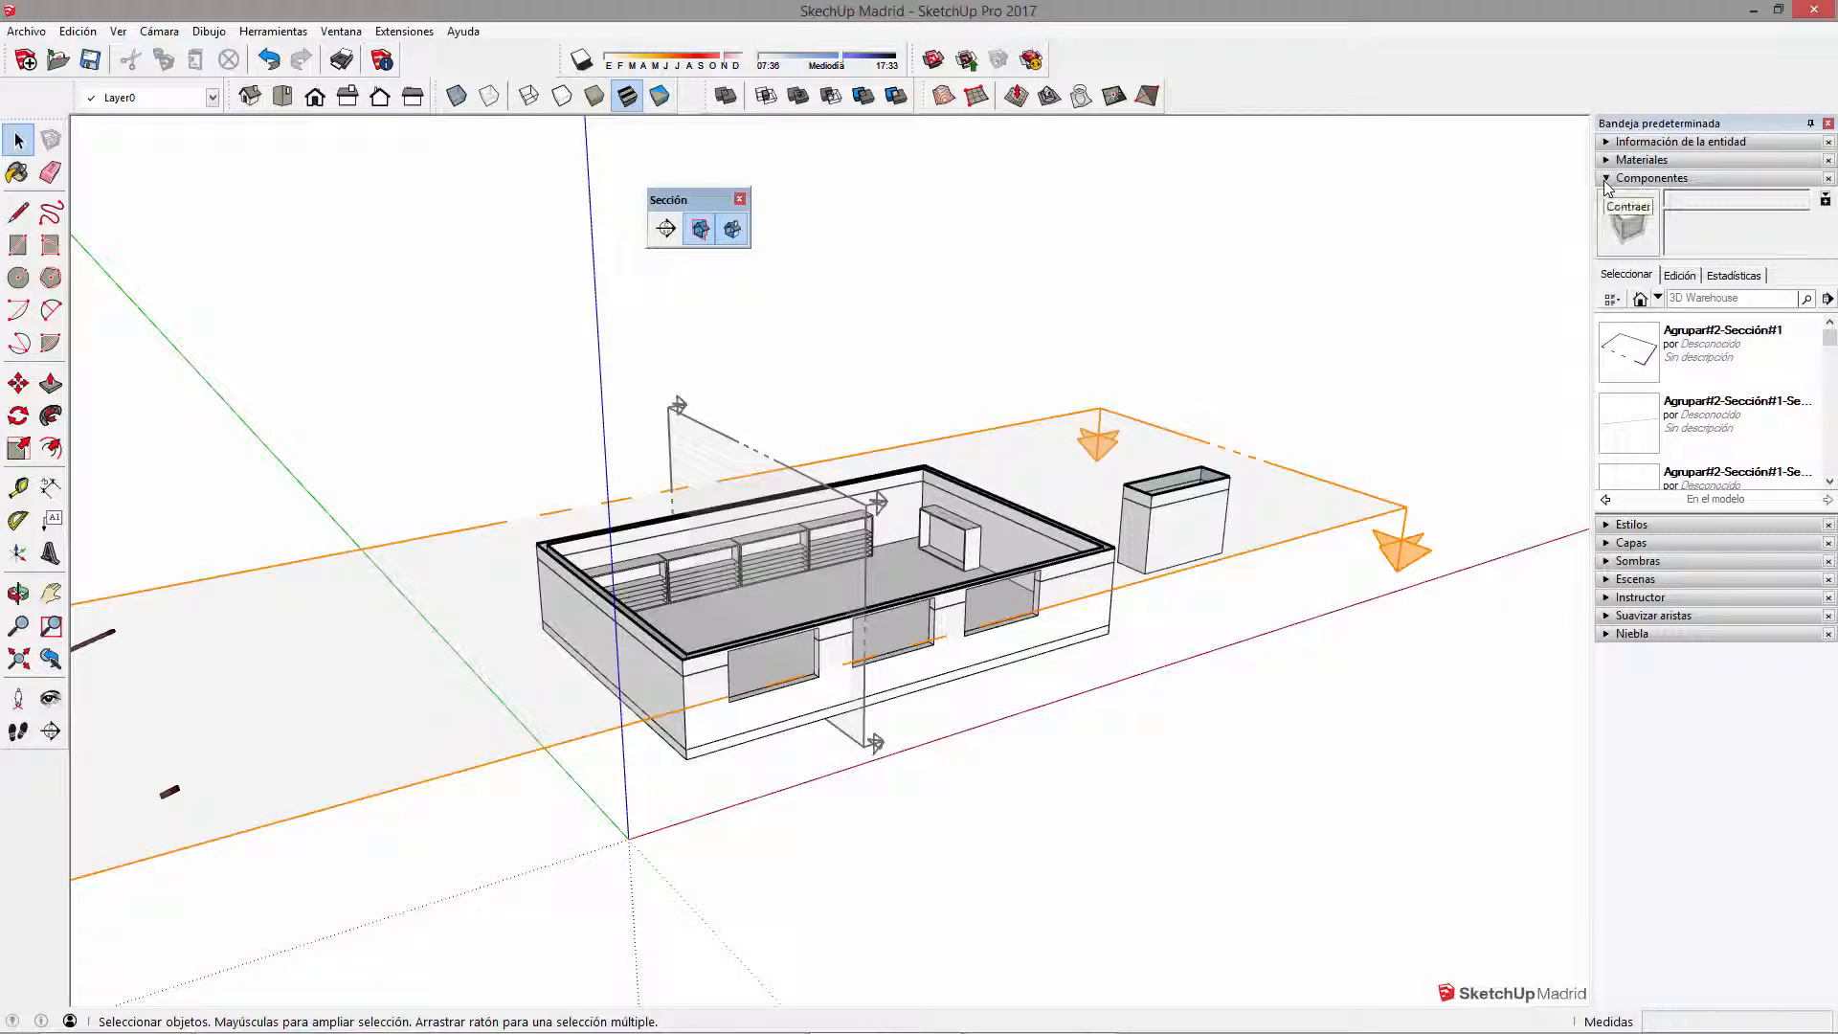
pyautogui.click(1608, 179)
pyautogui.click(1608, 253)
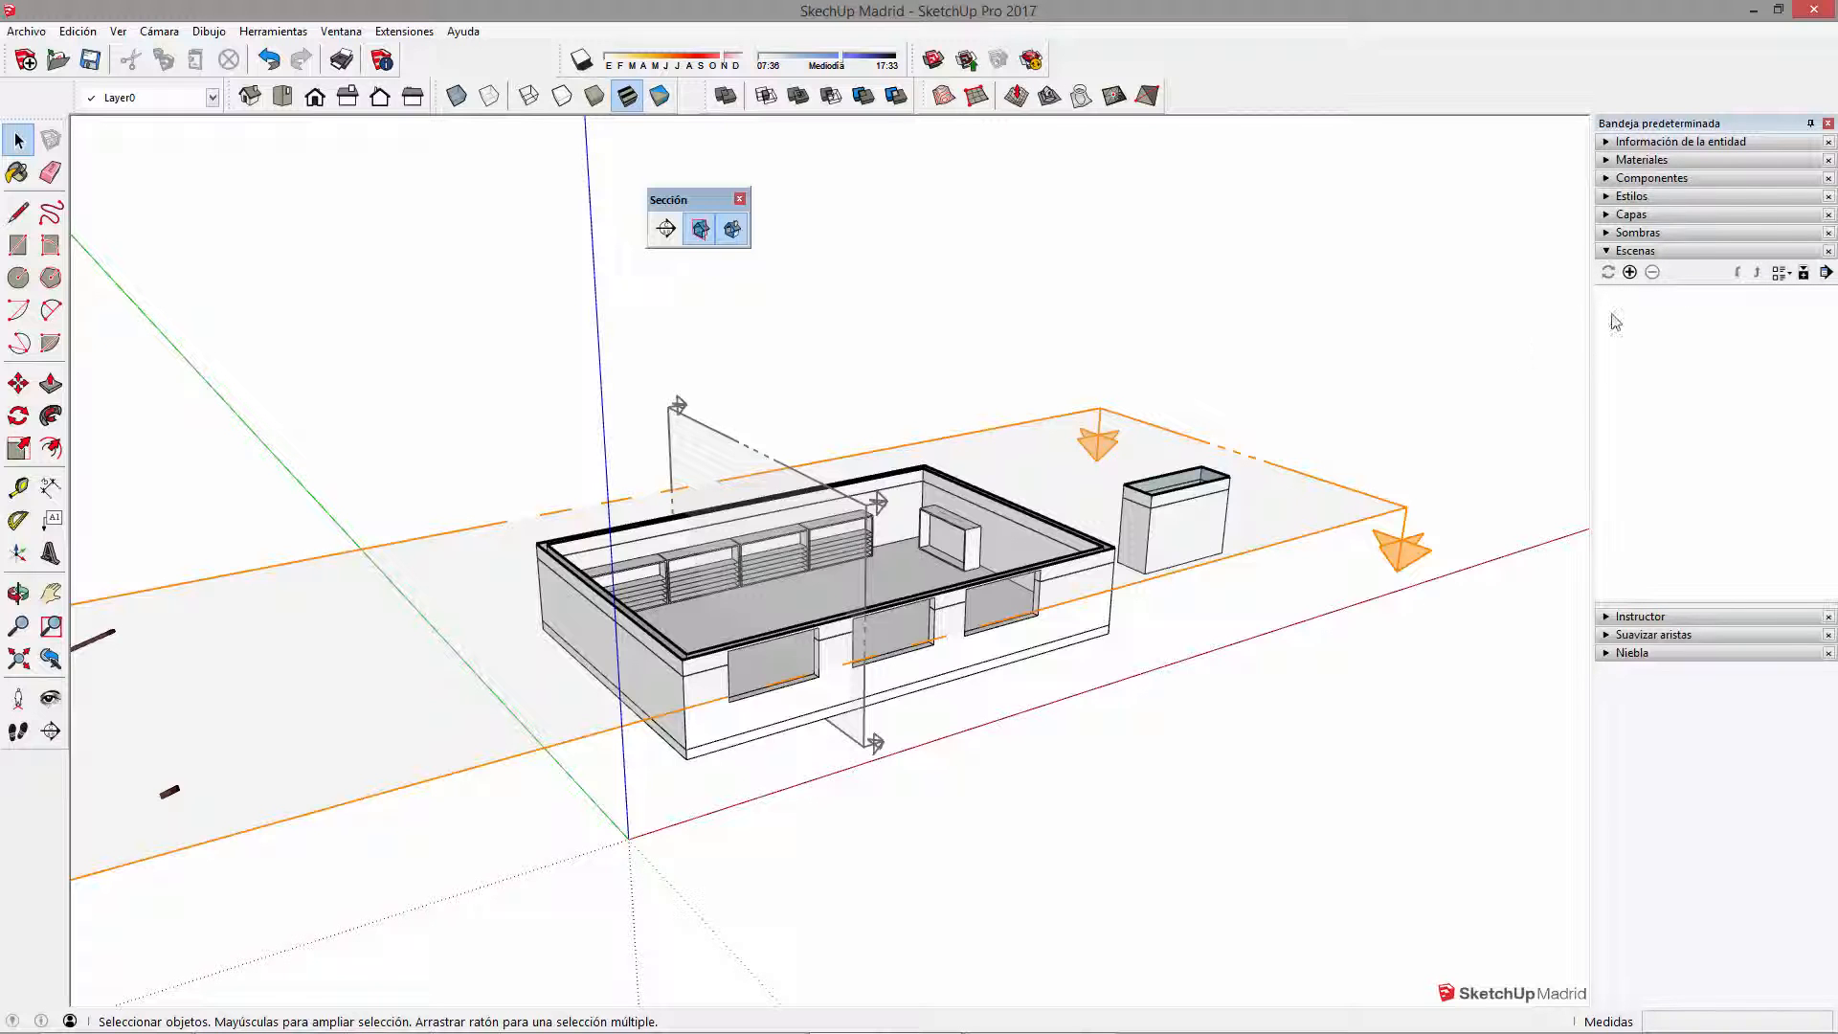
# Step: Make the vertical section plane the active cut of the building
pyautogui.moveTo(837, 490); pyautogui.dragTo(919, 480, button='middle')
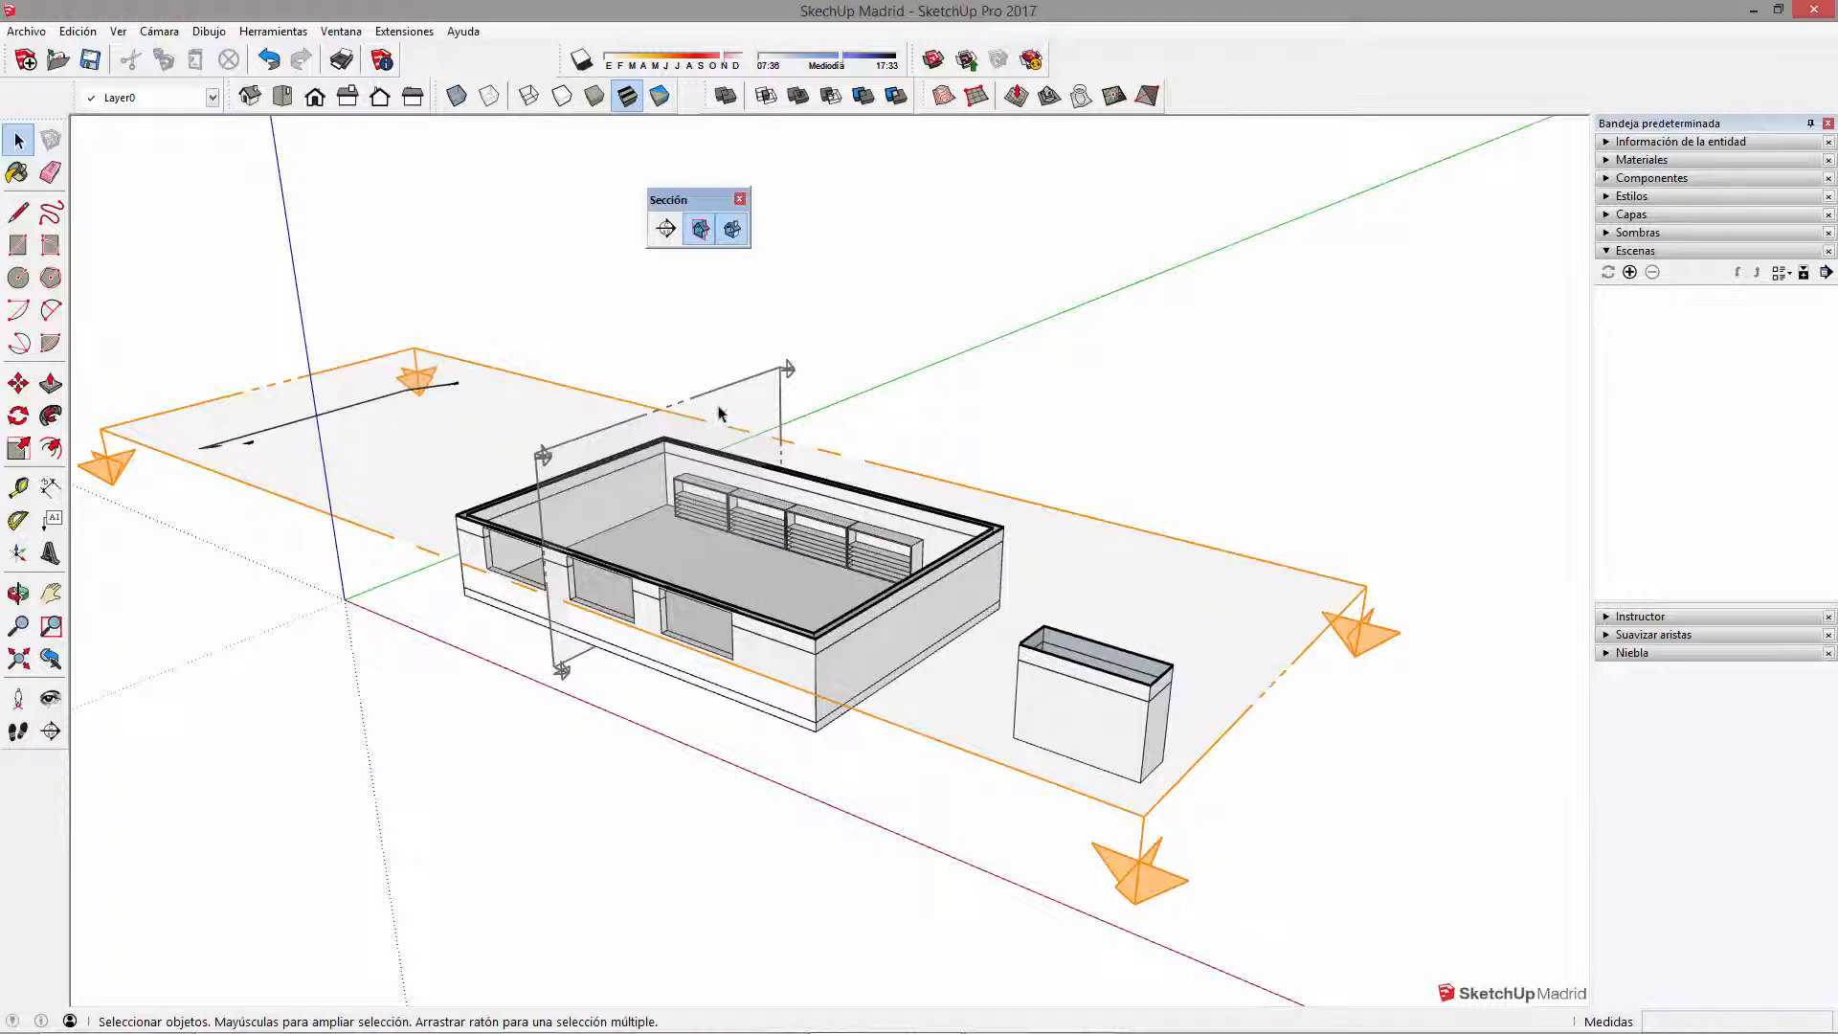
pyautogui.doubleClick(781, 398)
pyautogui.moveTo(783, 492); pyautogui.dragTo(609, 769)
pyautogui.moveTo(610, 769); pyautogui.dragTo(450, 766, button='middle')
pyautogui.keyDown('shift'); pyautogui.moveTo(1046, 533); pyautogui.dragTo(1143, 603, button='middle'); pyautogui.keyUp('shift')
pyautogui.click(1165, 756)
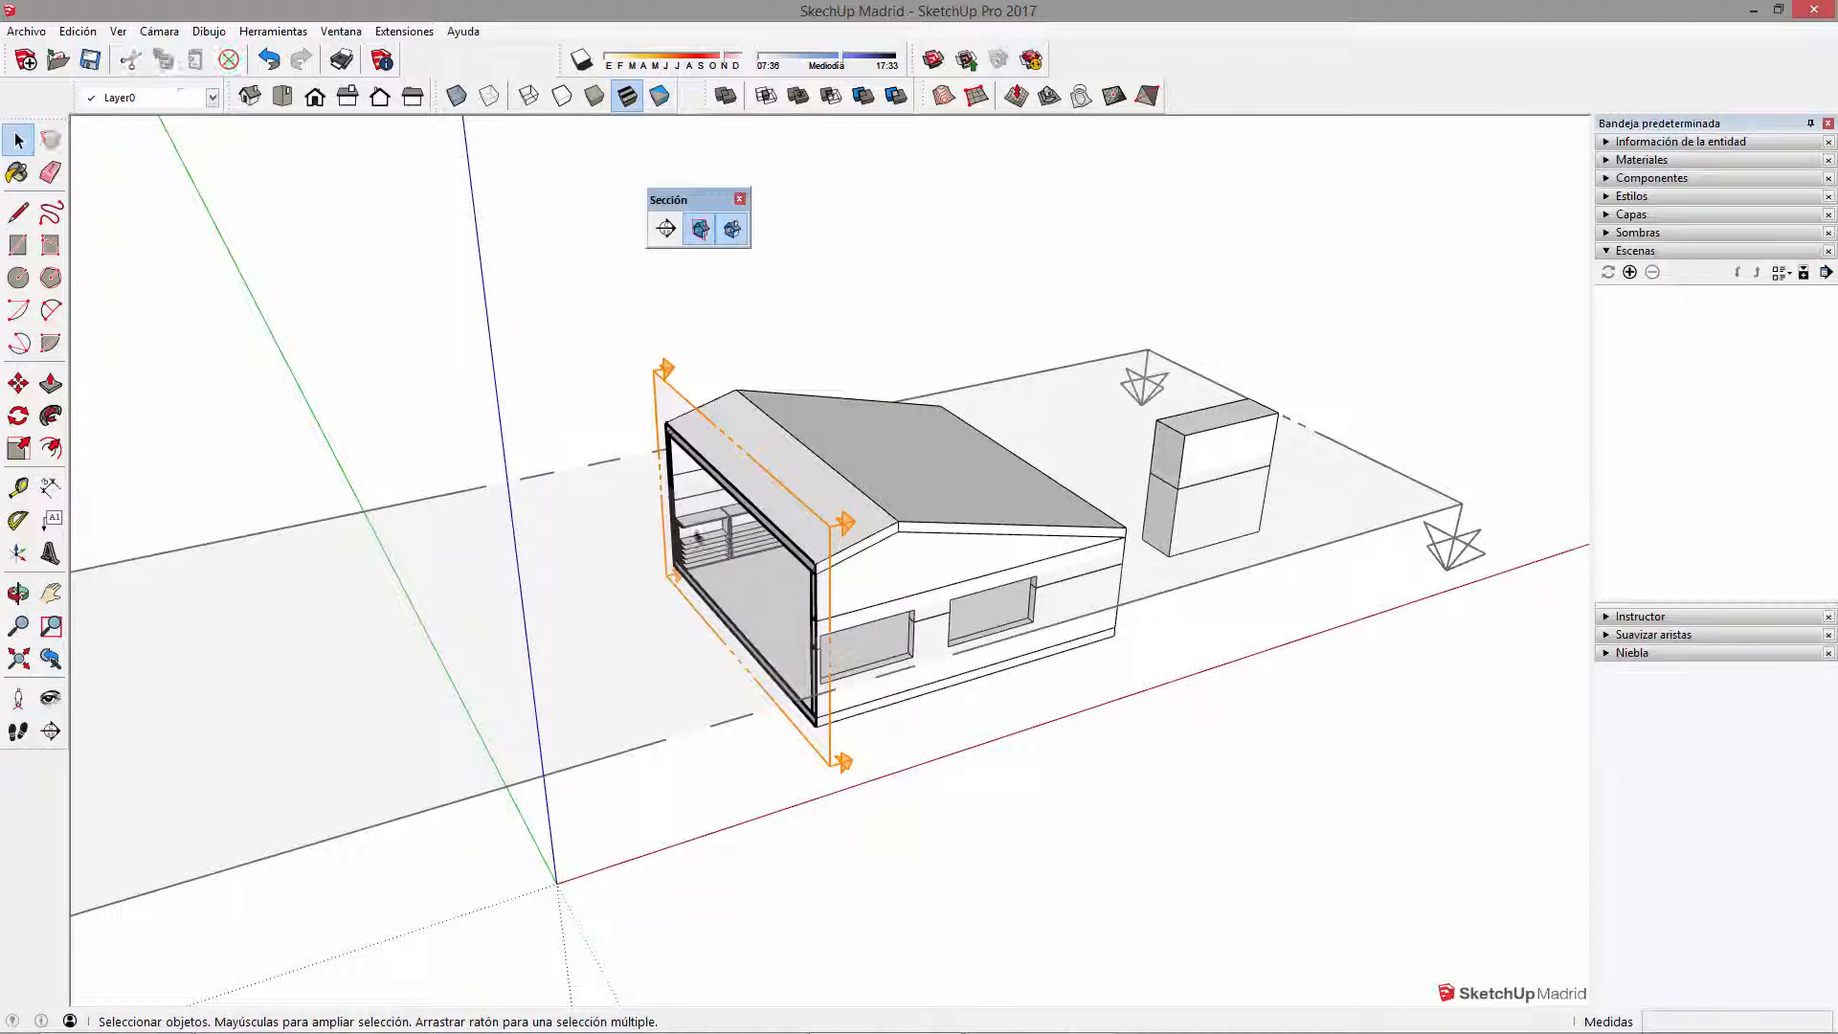
pyautogui.moveTo(1235, 732); pyautogui.dragTo(861, 635, button='middle')
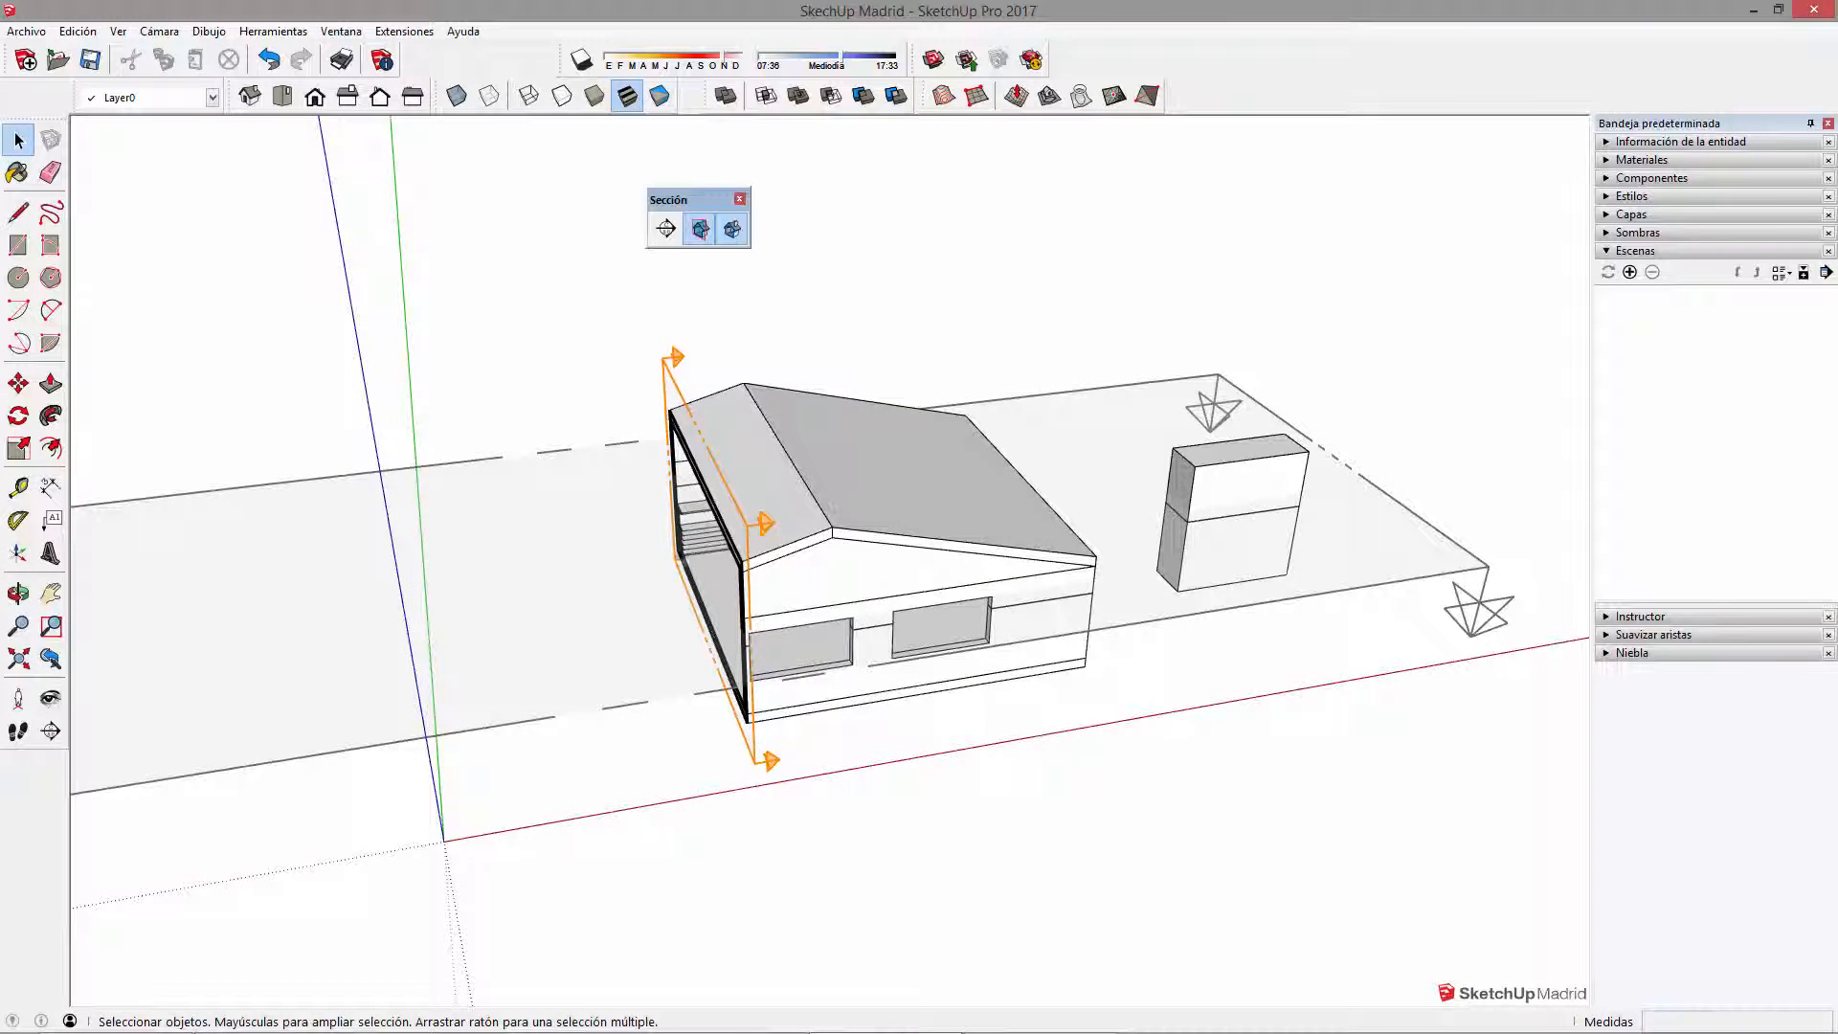
# Step: Turn off the display of section planes and section cuts, and turn only the cuts back on
pyautogui.click(1128, 613)
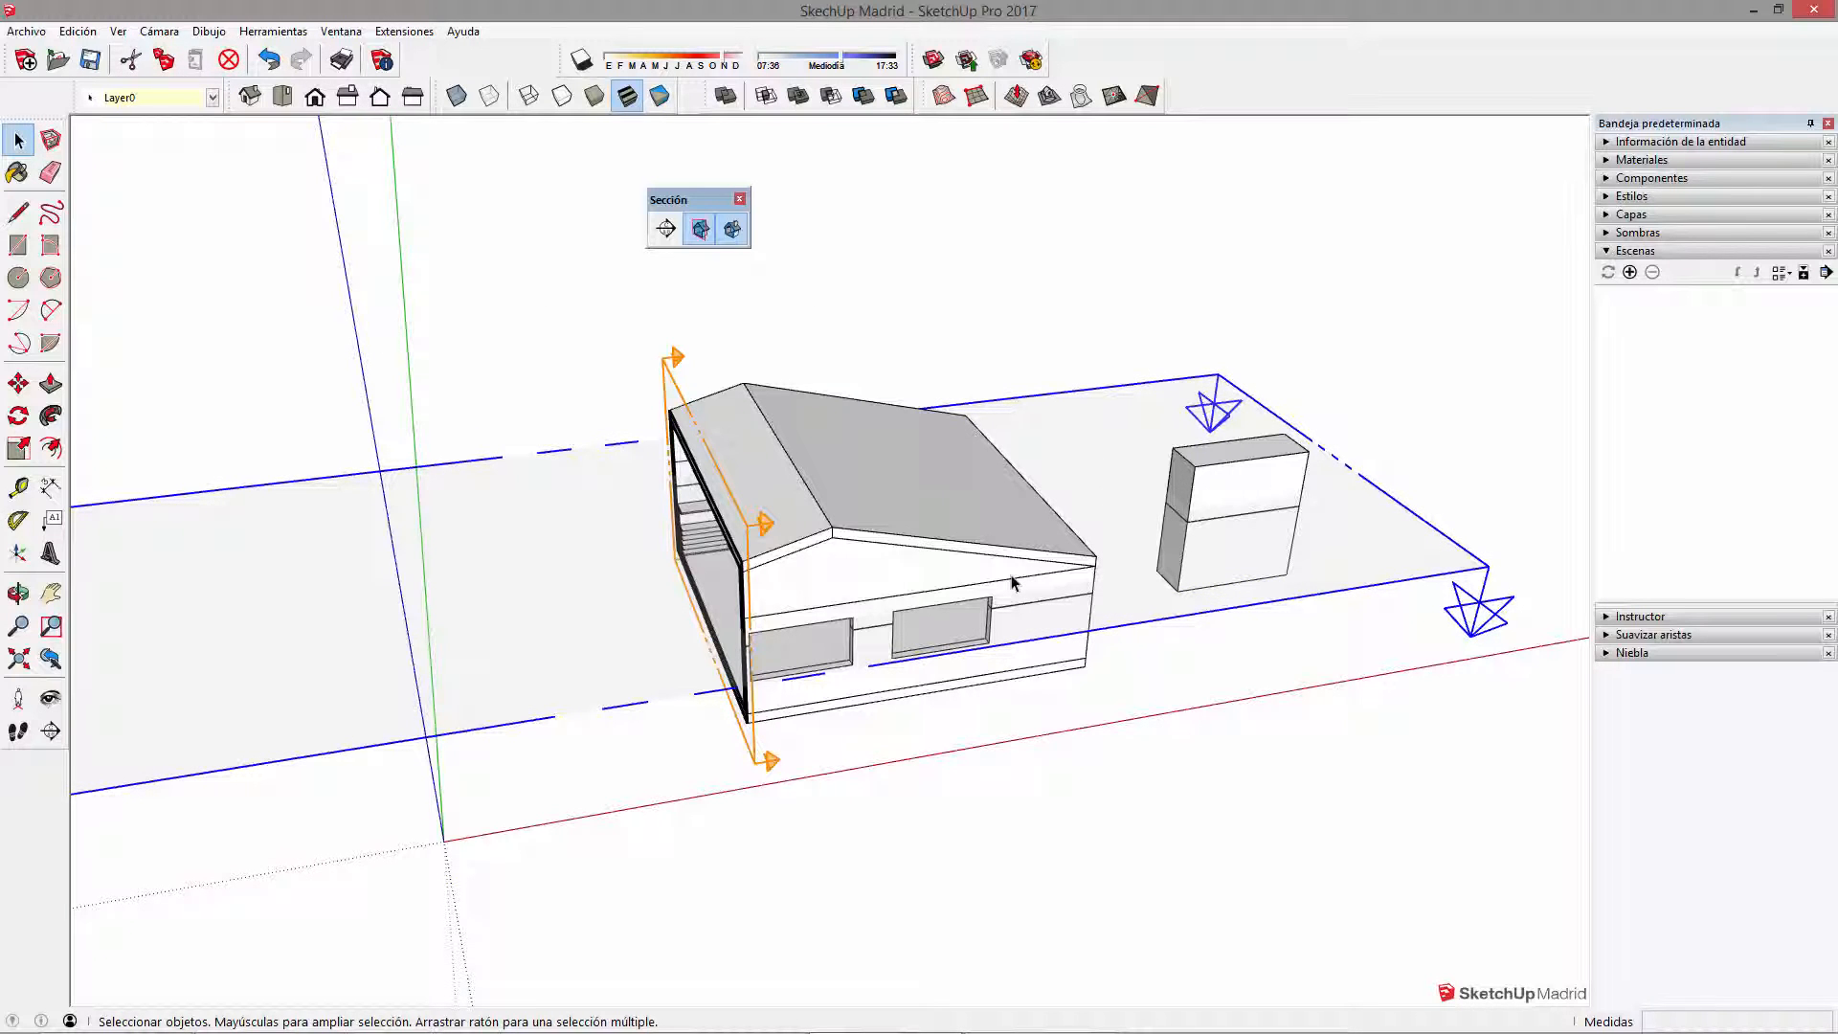
pyautogui.moveTo(1012, 582); pyautogui.dragTo(990, 460, button='middle')
pyautogui.click(702, 231)
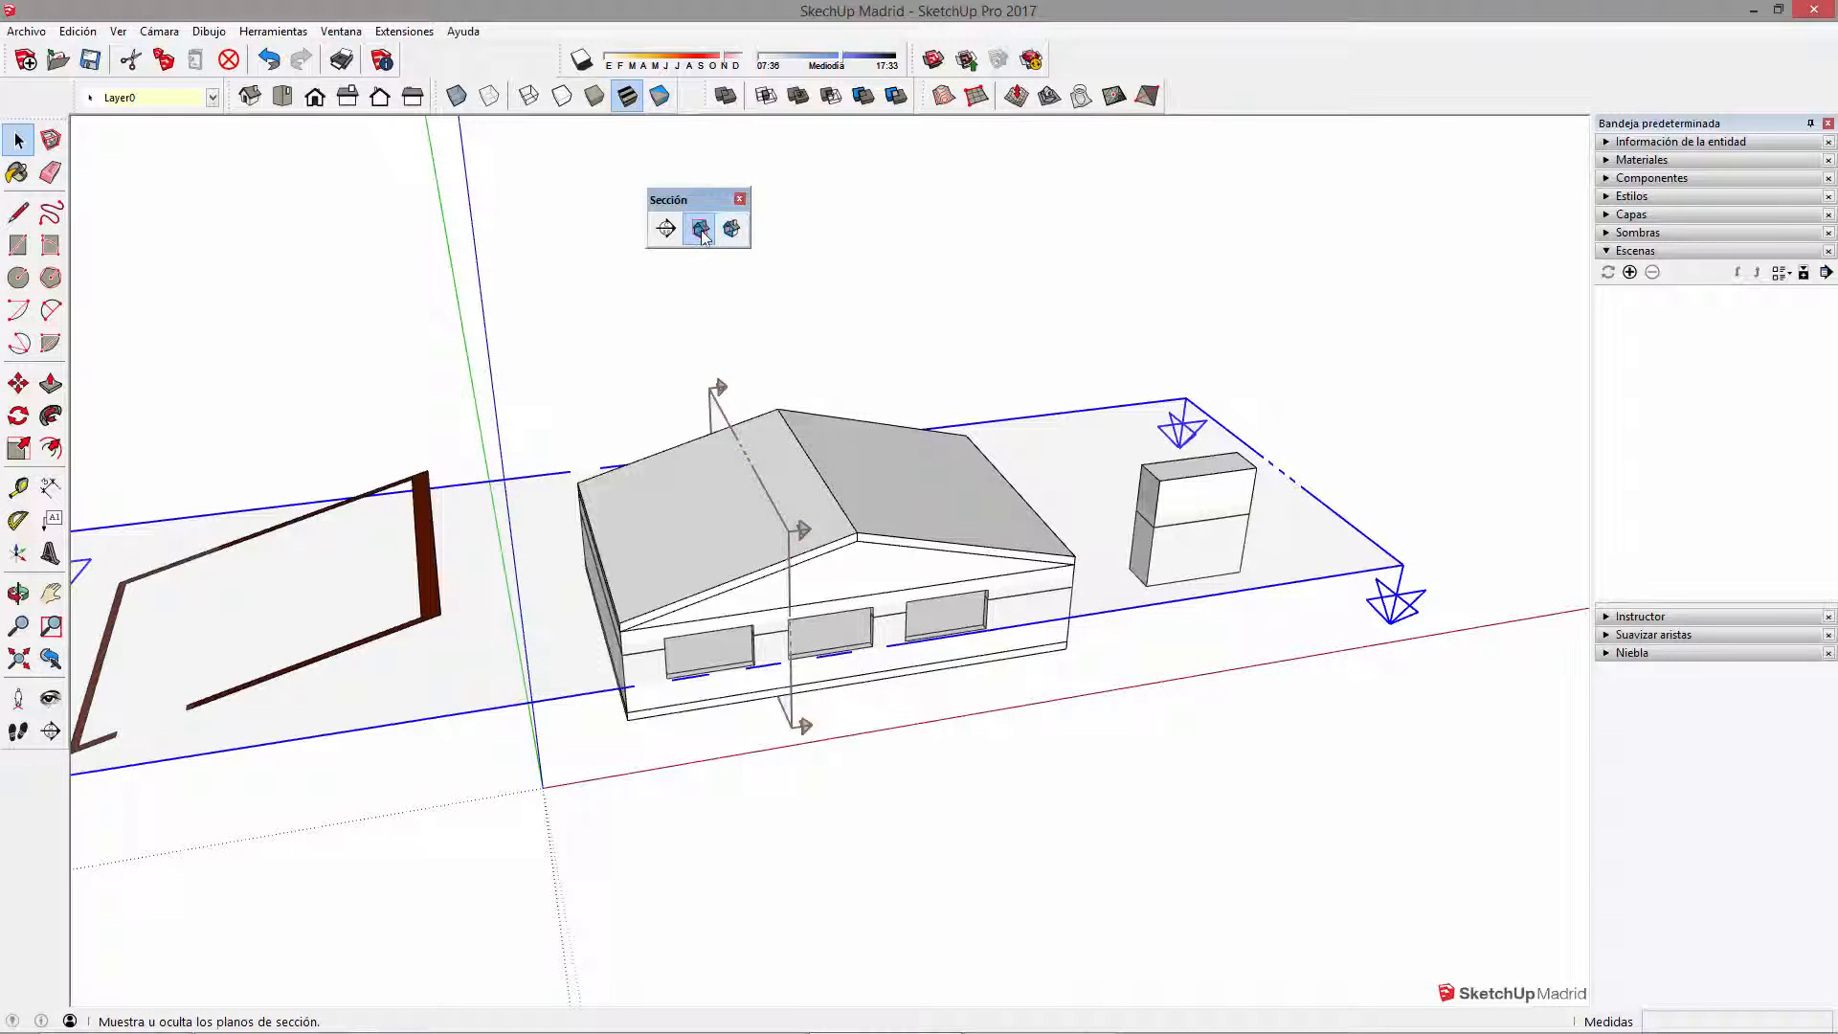
pyautogui.moveTo(910, 402); pyautogui.dragTo(888, 622, button='middle')
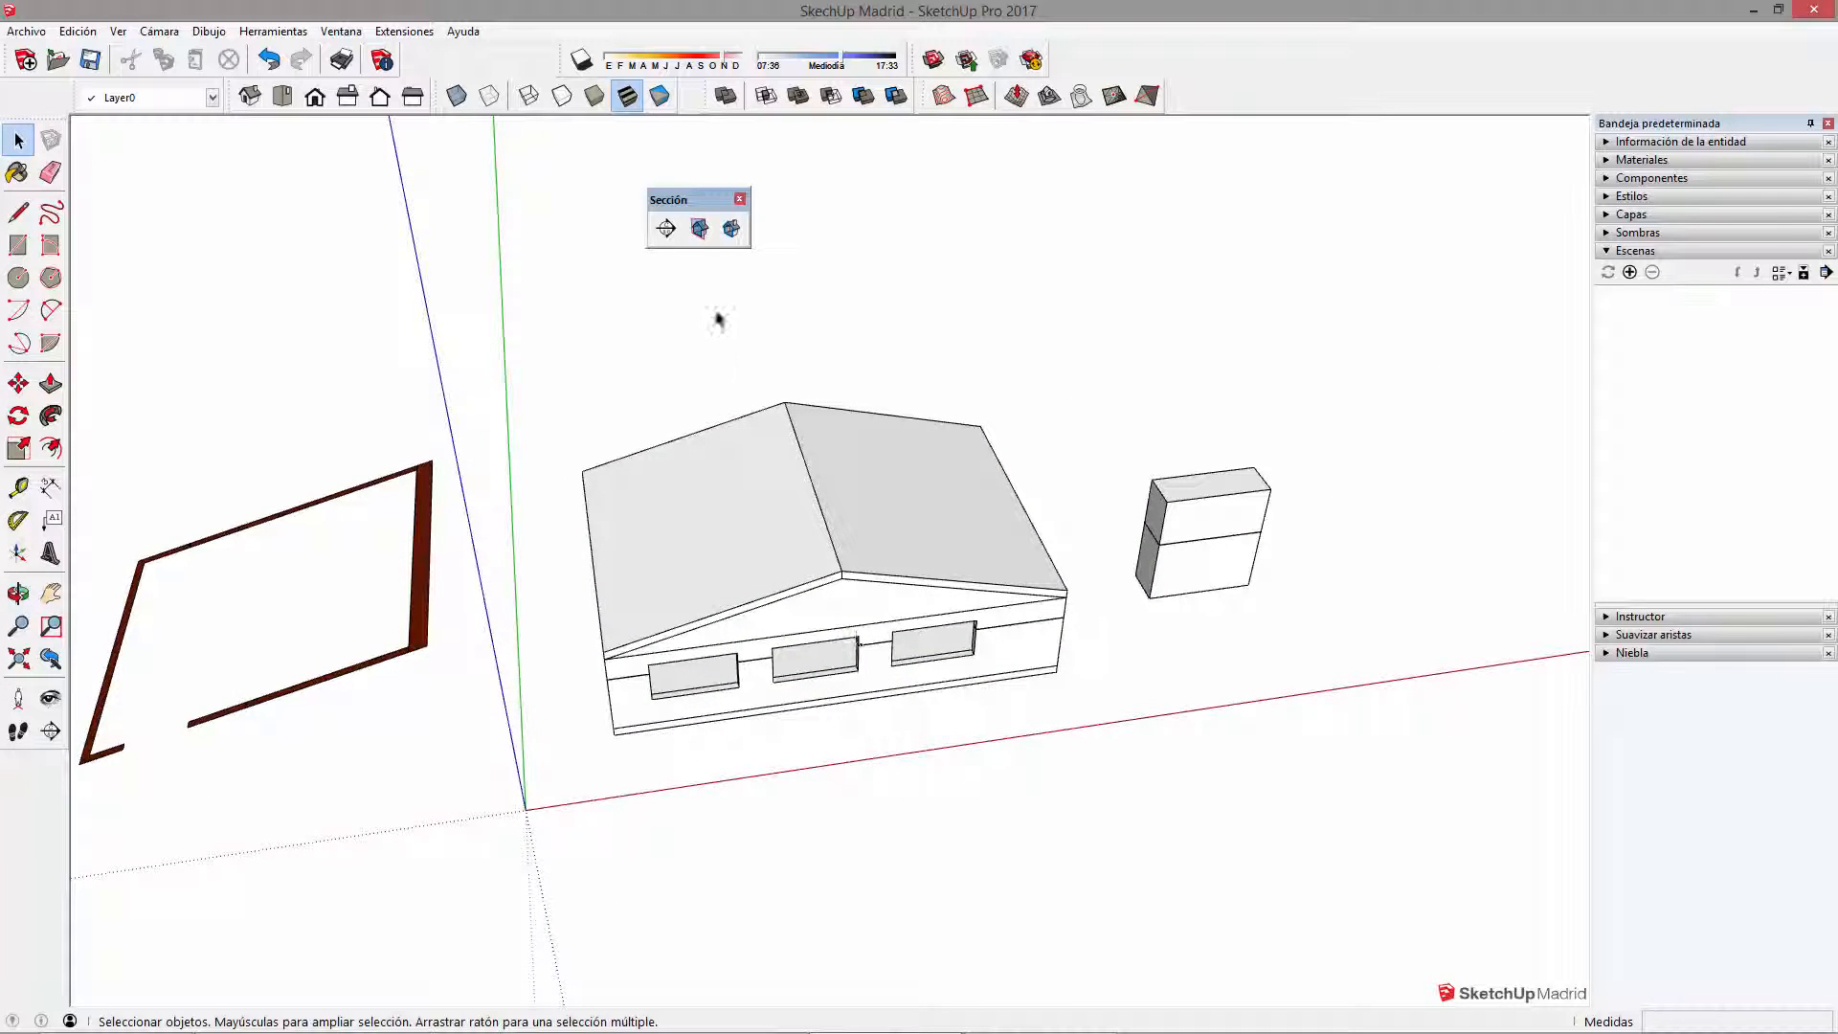
pyautogui.click(700, 228)
pyautogui.click(700, 228)
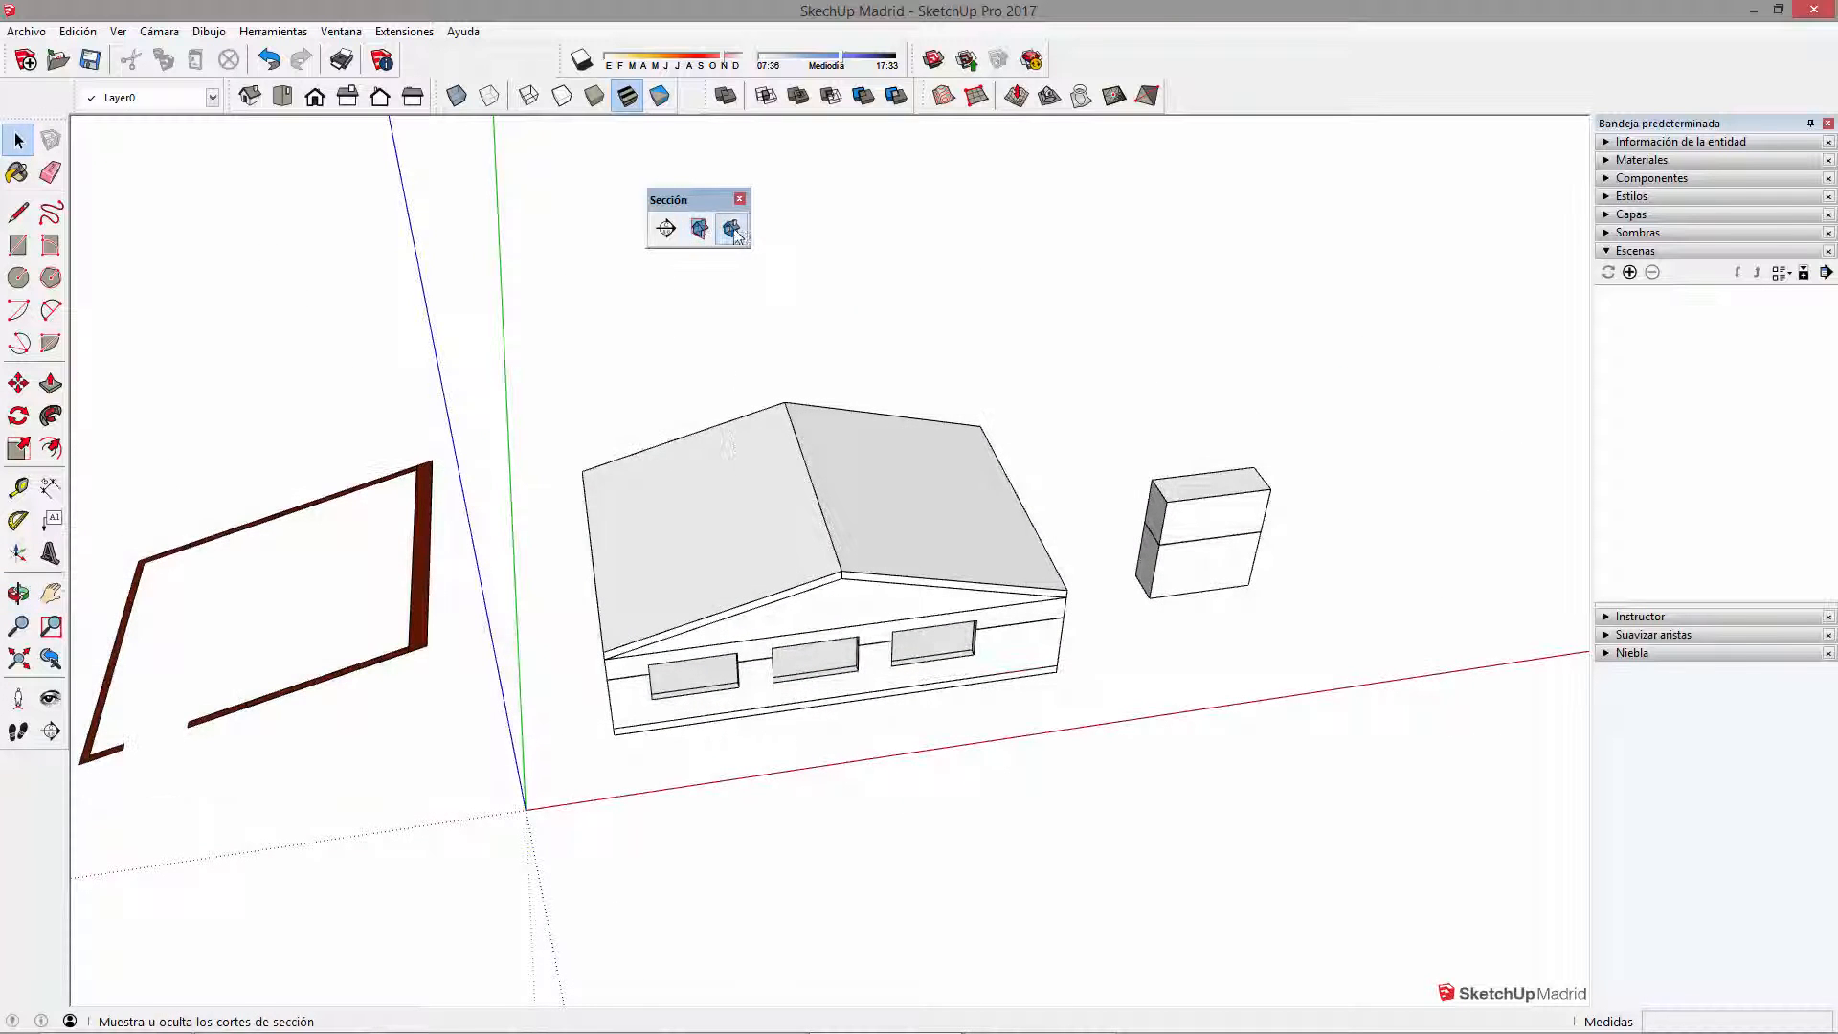
pyautogui.click(732, 228)
# Step: Examine the vertically cut building from both sides, including the shelving and the window inside
pyautogui.moveTo(938, 670); pyautogui.dragTo(820, 656, button='middle')
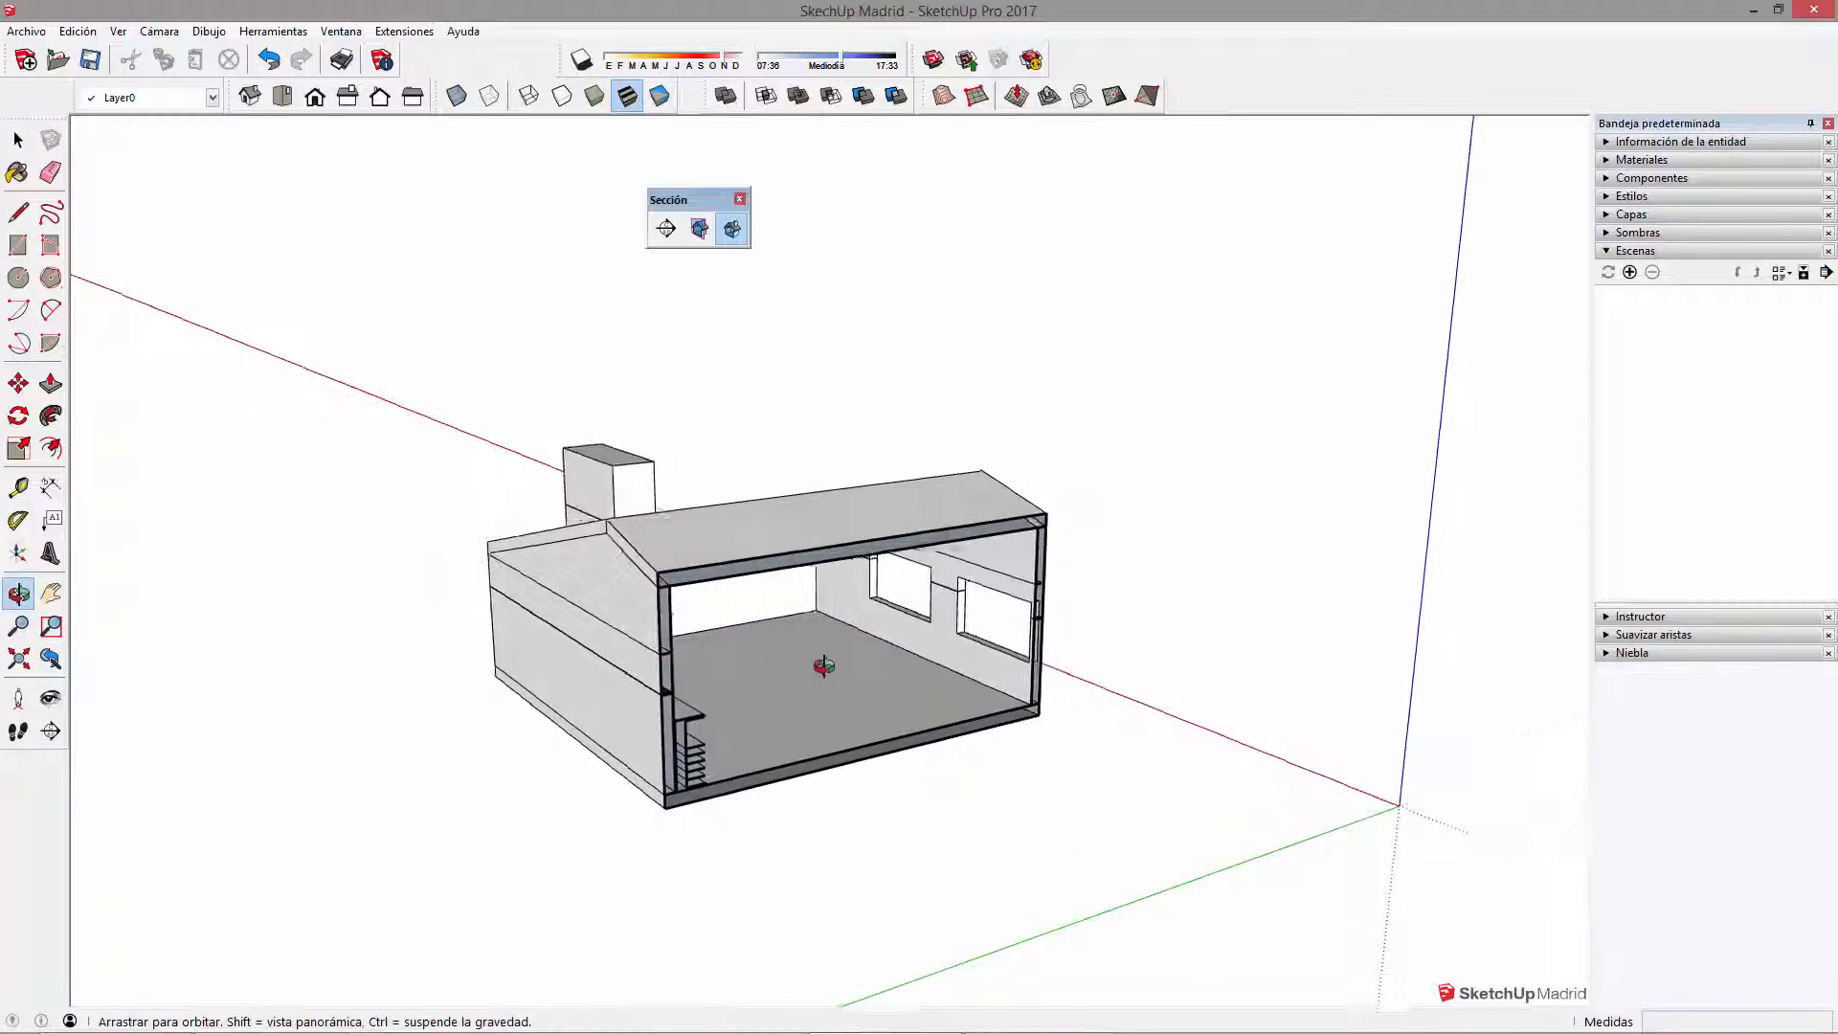
pyautogui.scroll(4, 777, 705)
pyautogui.moveTo(900, 712); pyautogui.dragTo(407, 620, button='middle')
pyautogui.scroll(4, 402, 618)
pyautogui.scroll(4, 402, 618)
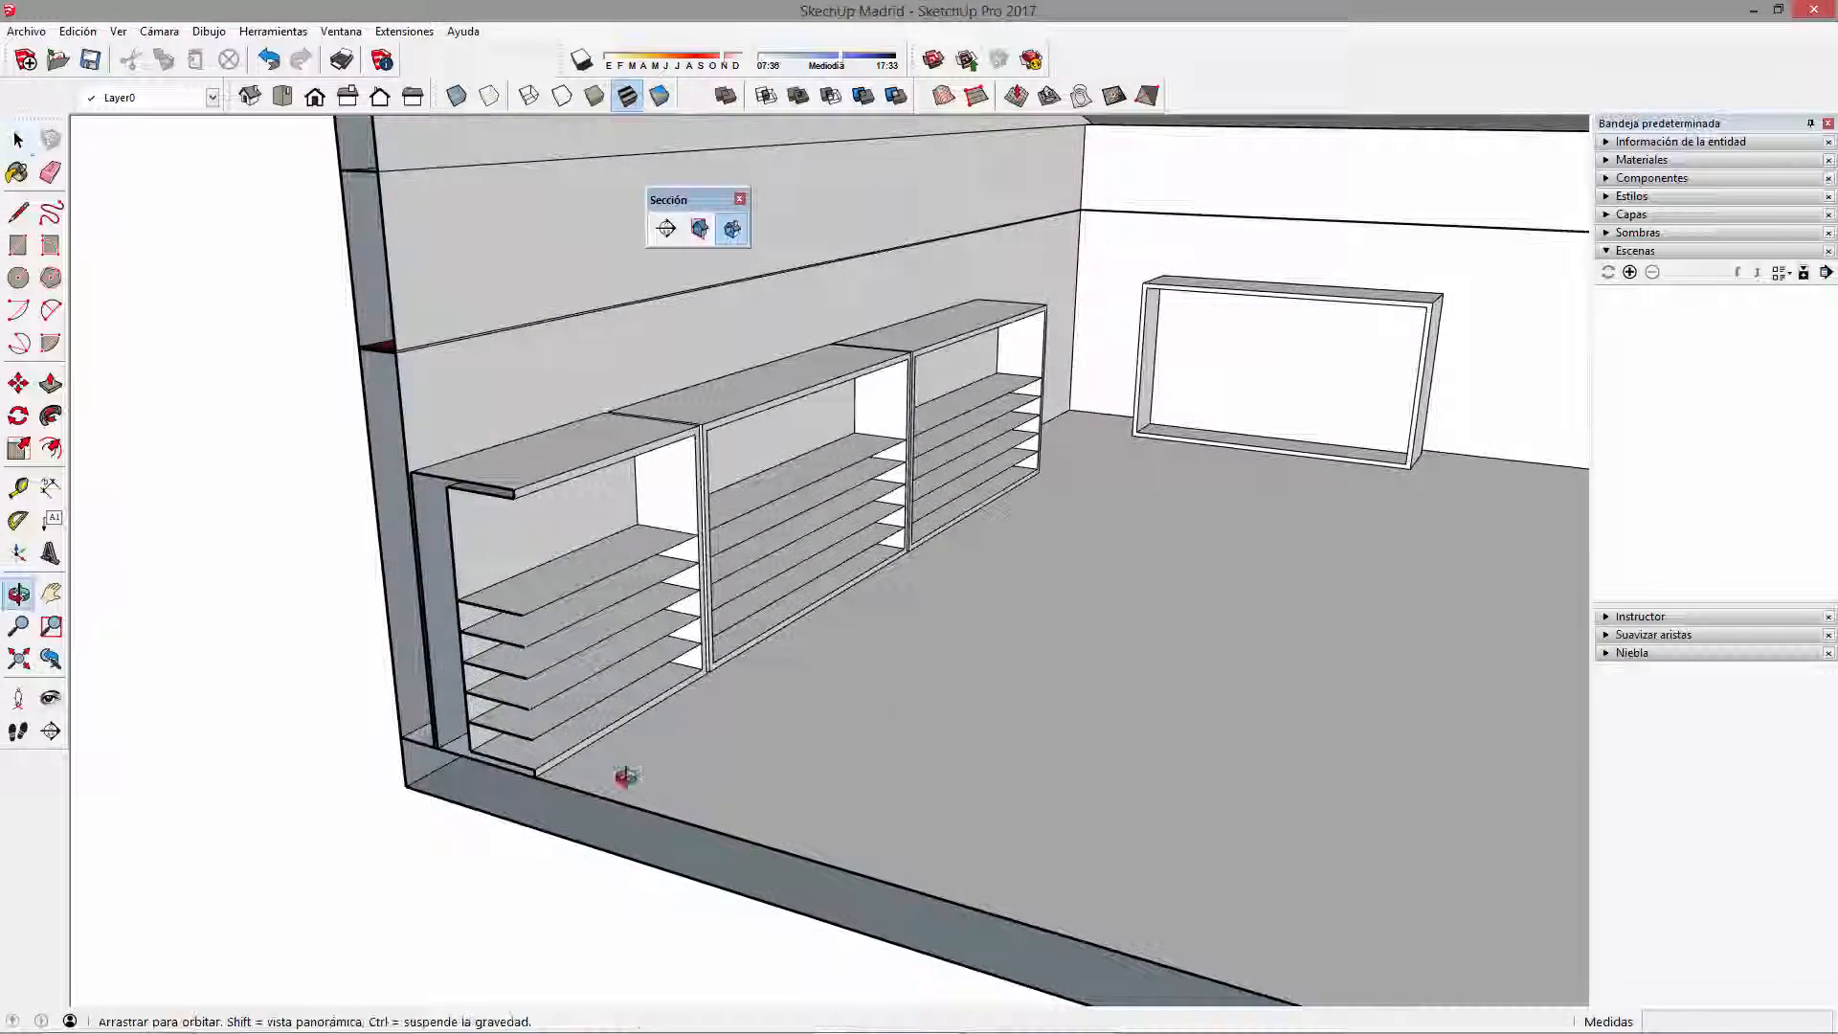
pyautogui.moveTo(624, 775); pyautogui.dragTo(751, 754, button='middle')
pyautogui.moveTo(864, 621); pyautogui.dragTo(743, 623, button='middle')
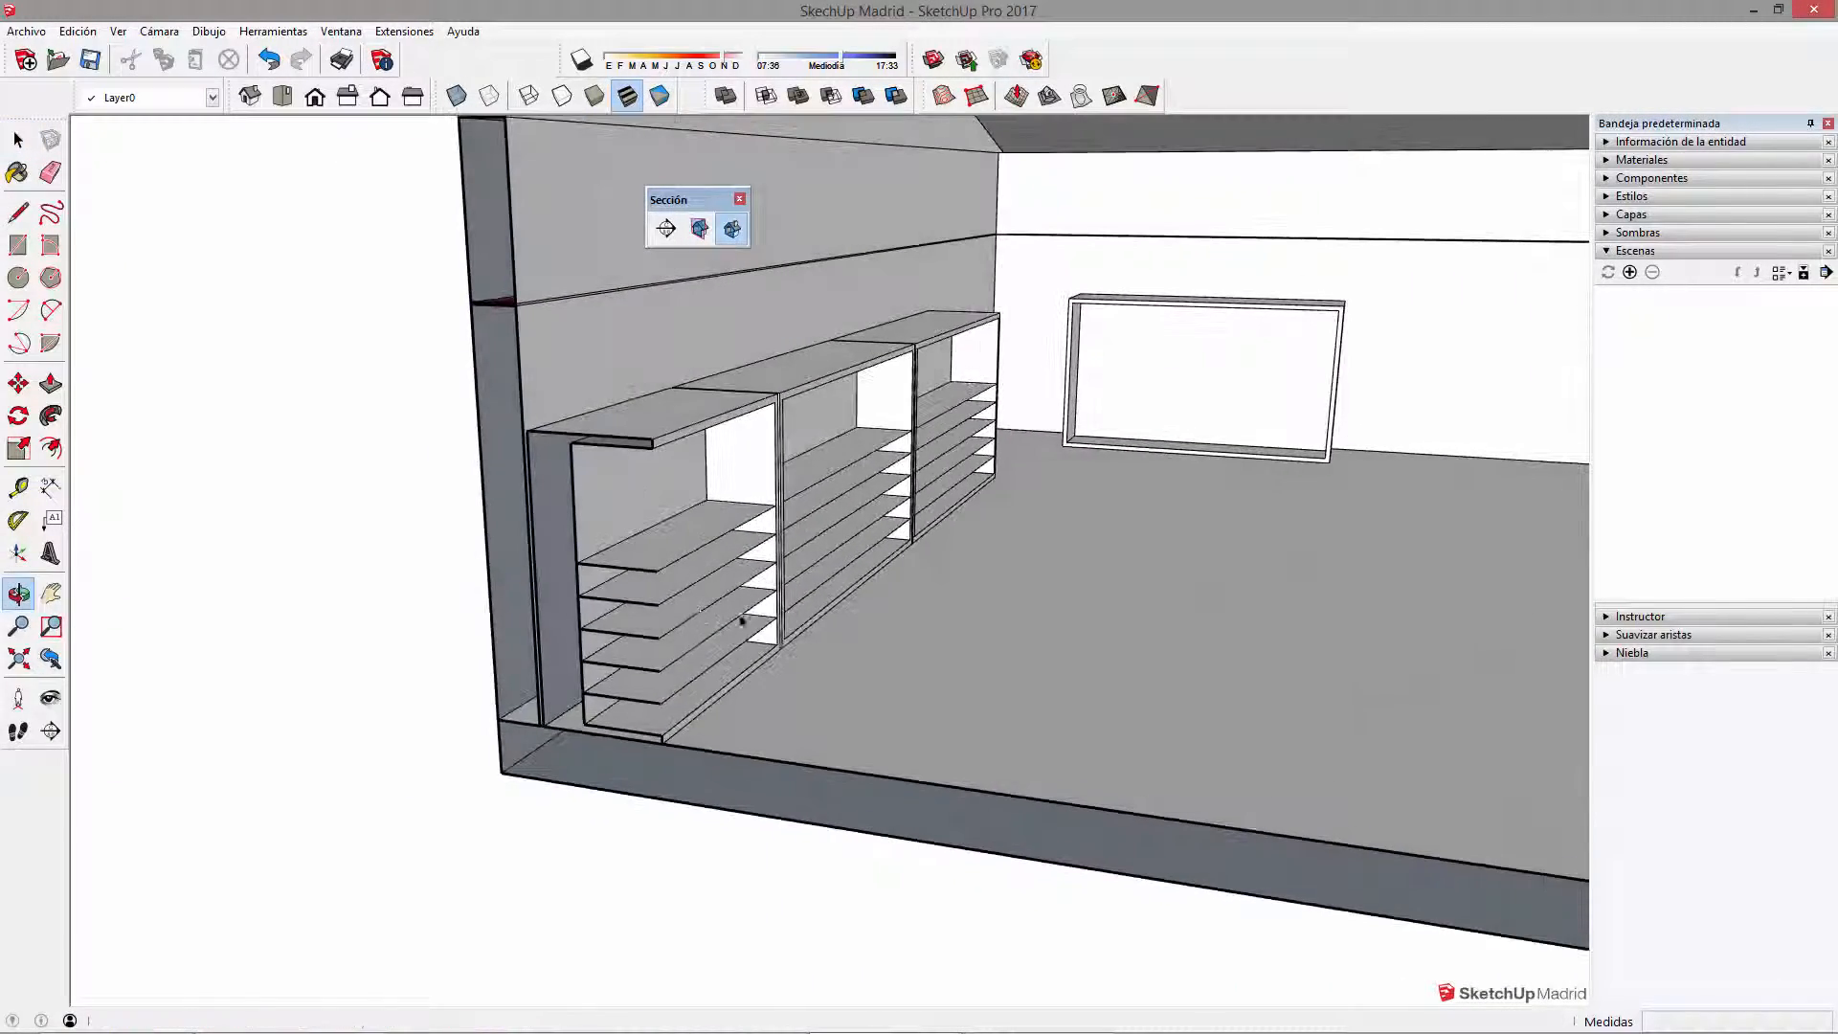
pyautogui.scroll(-7, 554, 648)
pyautogui.moveTo(899, 574); pyautogui.dragTo(714, 653, button='middle')
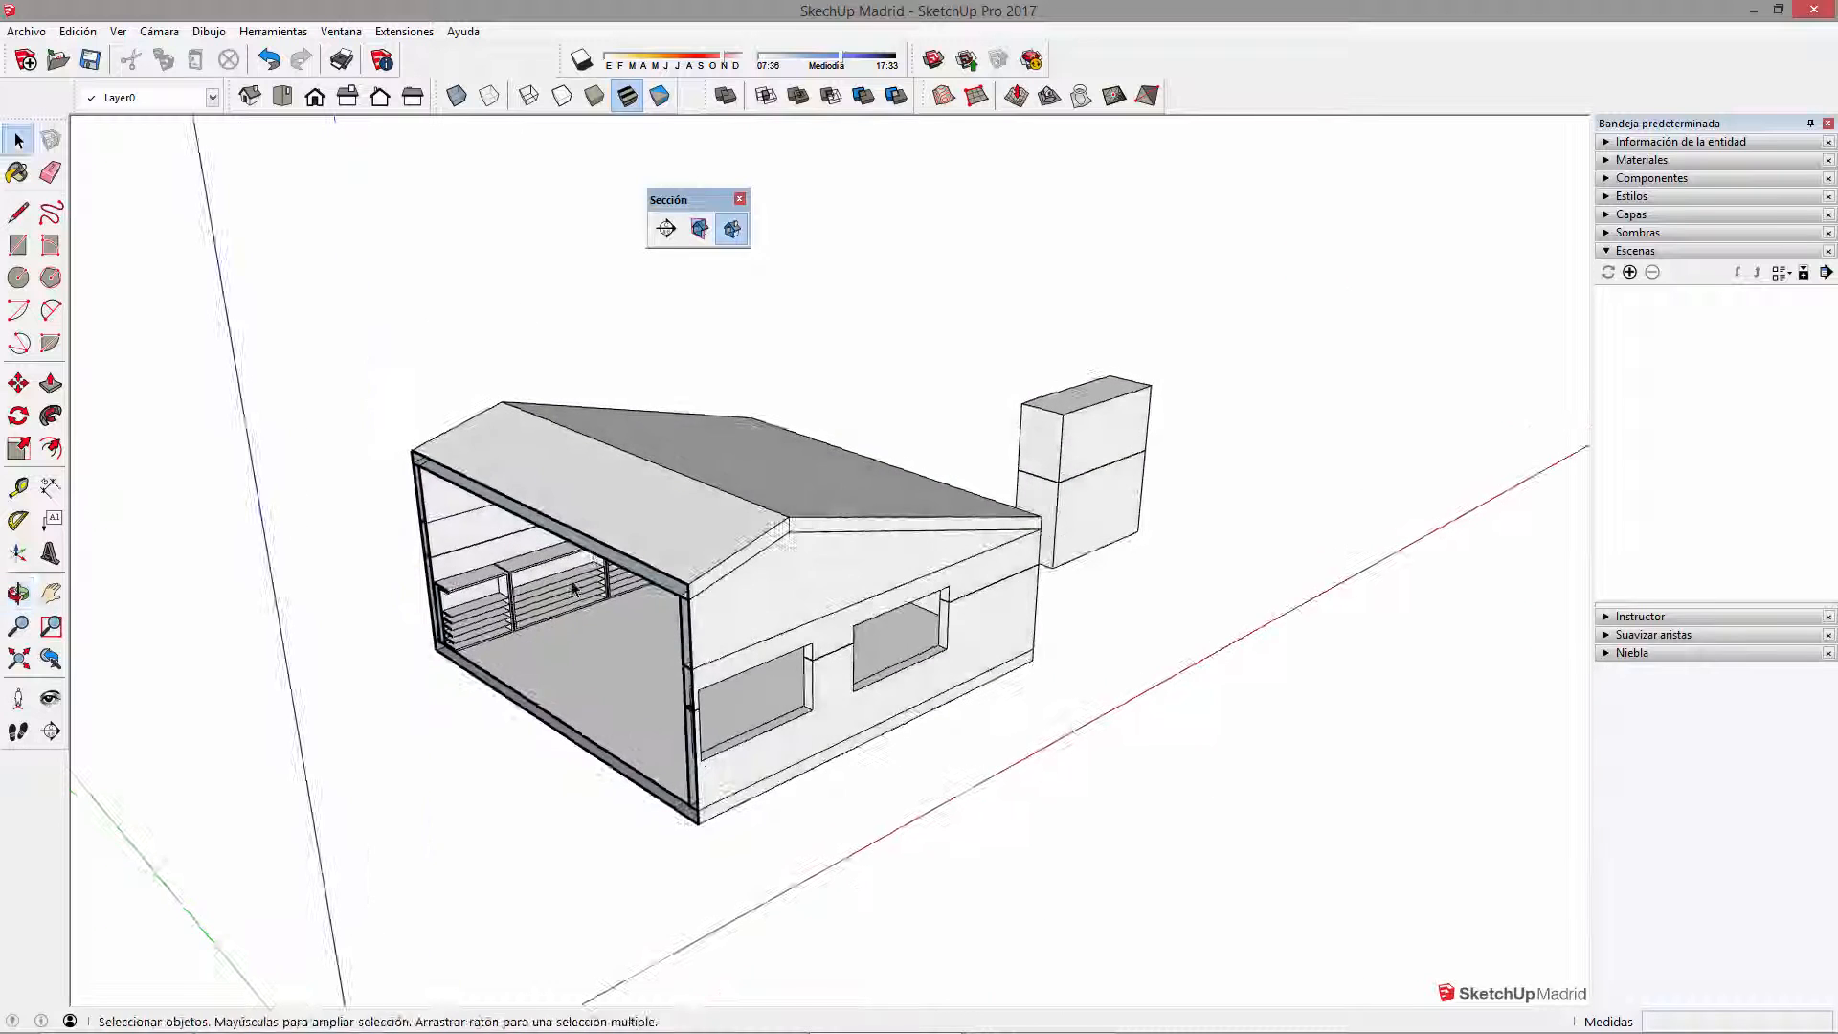
# Step: Show the section planes again together with the active vertical cut
pyautogui.keyDown('shift'); pyautogui.moveTo(653, 575); pyautogui.dragTo(865, 597, button='middle'); pyautogui.keyUp('shift')
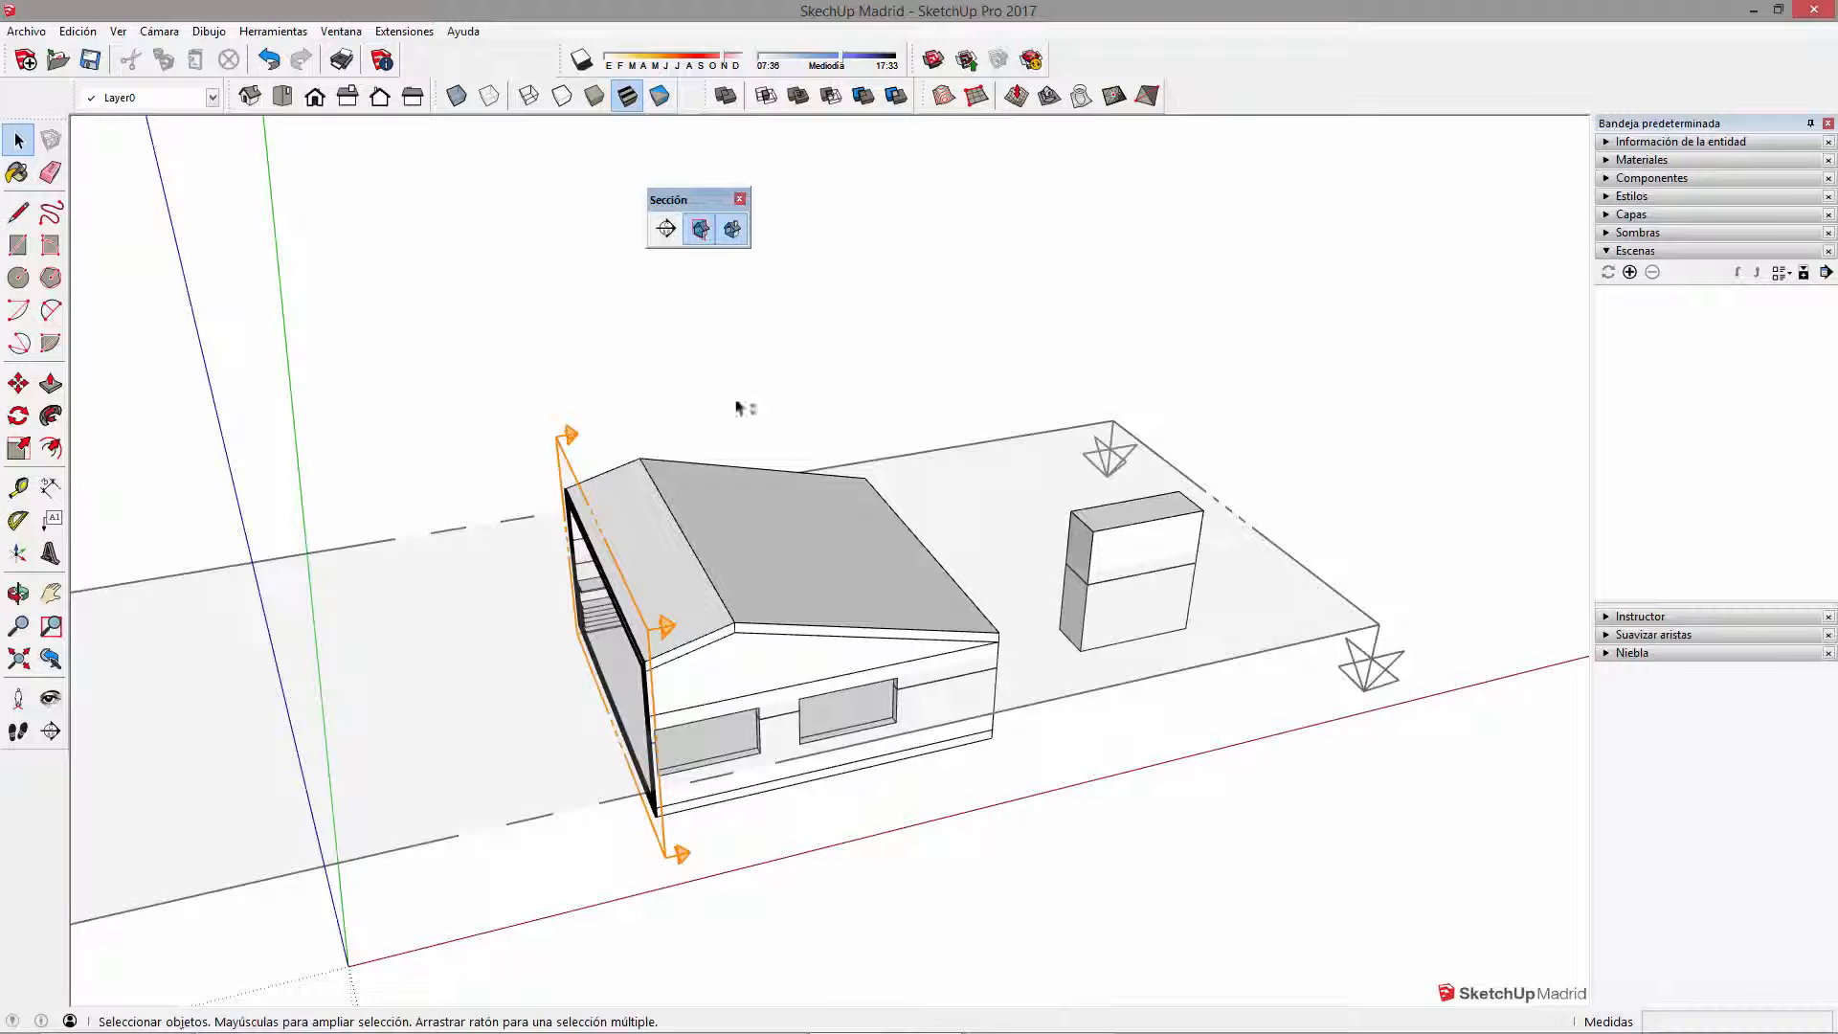
pyautogui.keyDown('shift'); pyautogui.moveTo(737, 409); pyautogui.dragTo(833, 346, button='middle'); pyautogui.keyUp('shift')
pyautogui.scroll(-3, 834, 348)
pyautogui.keyDown('shift'); pyautogui.moveTo(924, 557); pyautogui.dragTo(704, 562, button='middle'); pyautogui.keyUp('shift')
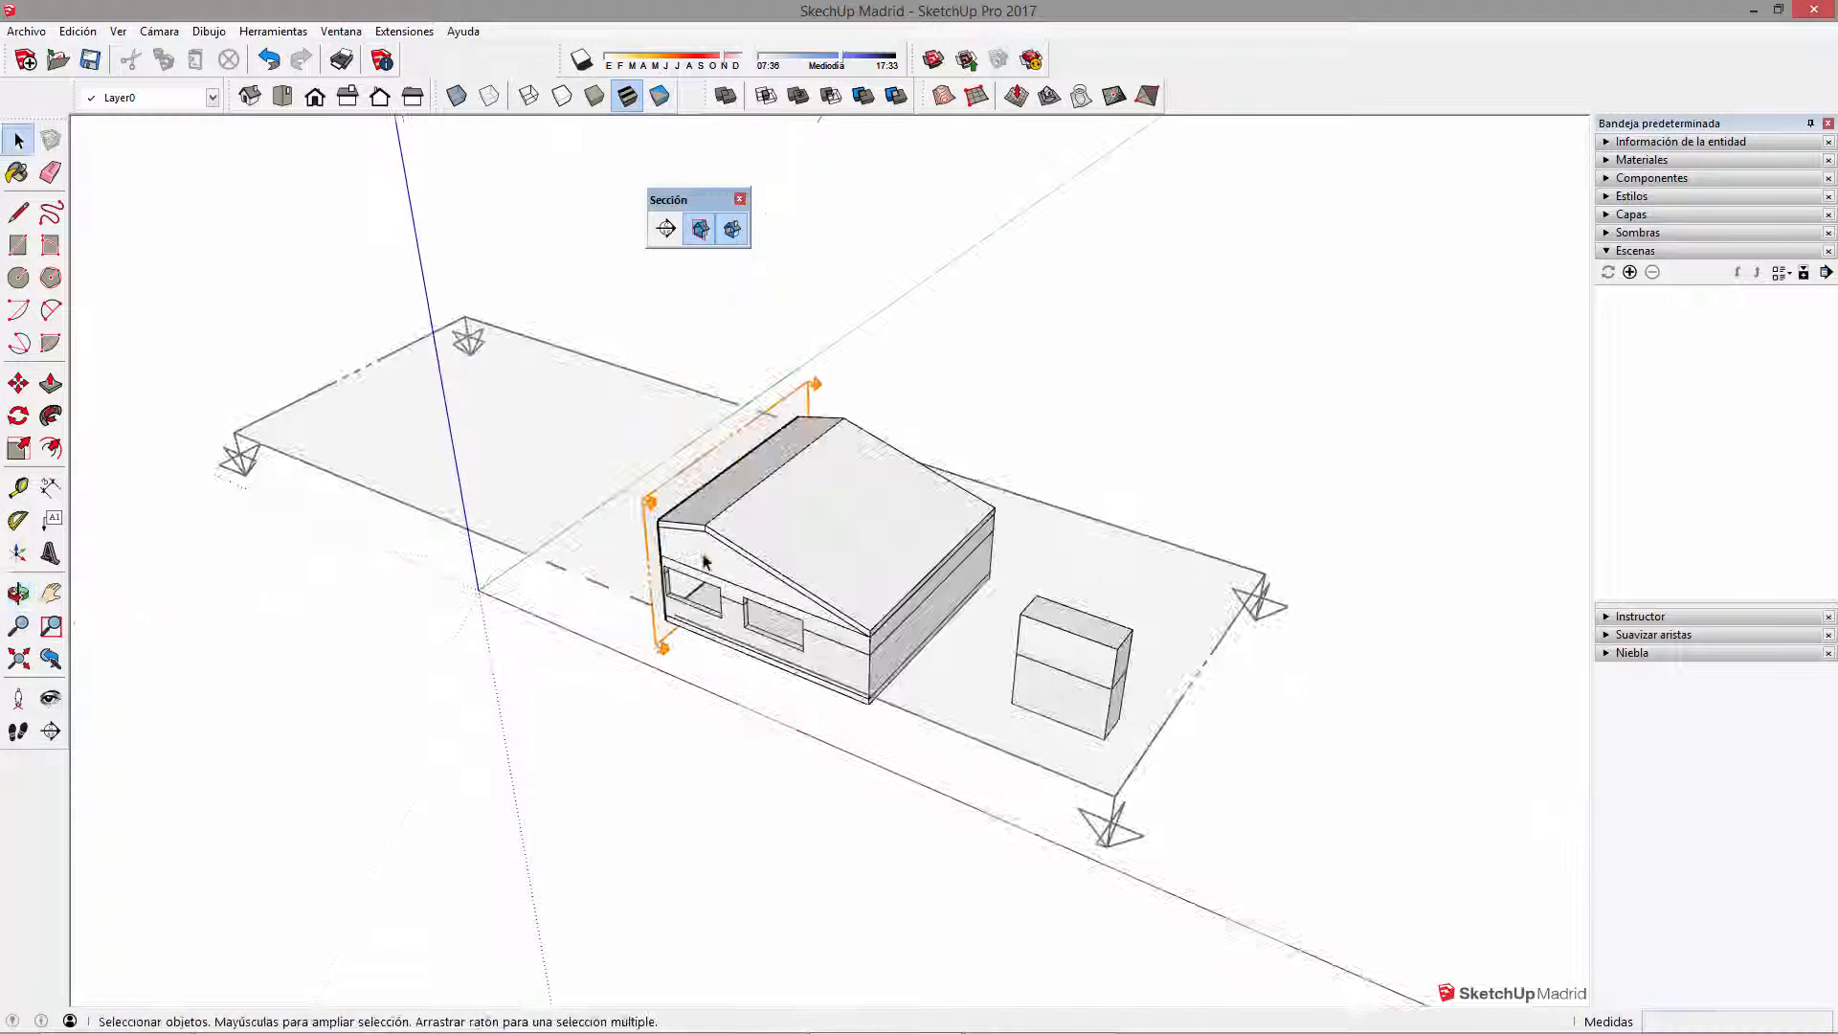
pyautogui.scroll(-2, 704, 562)
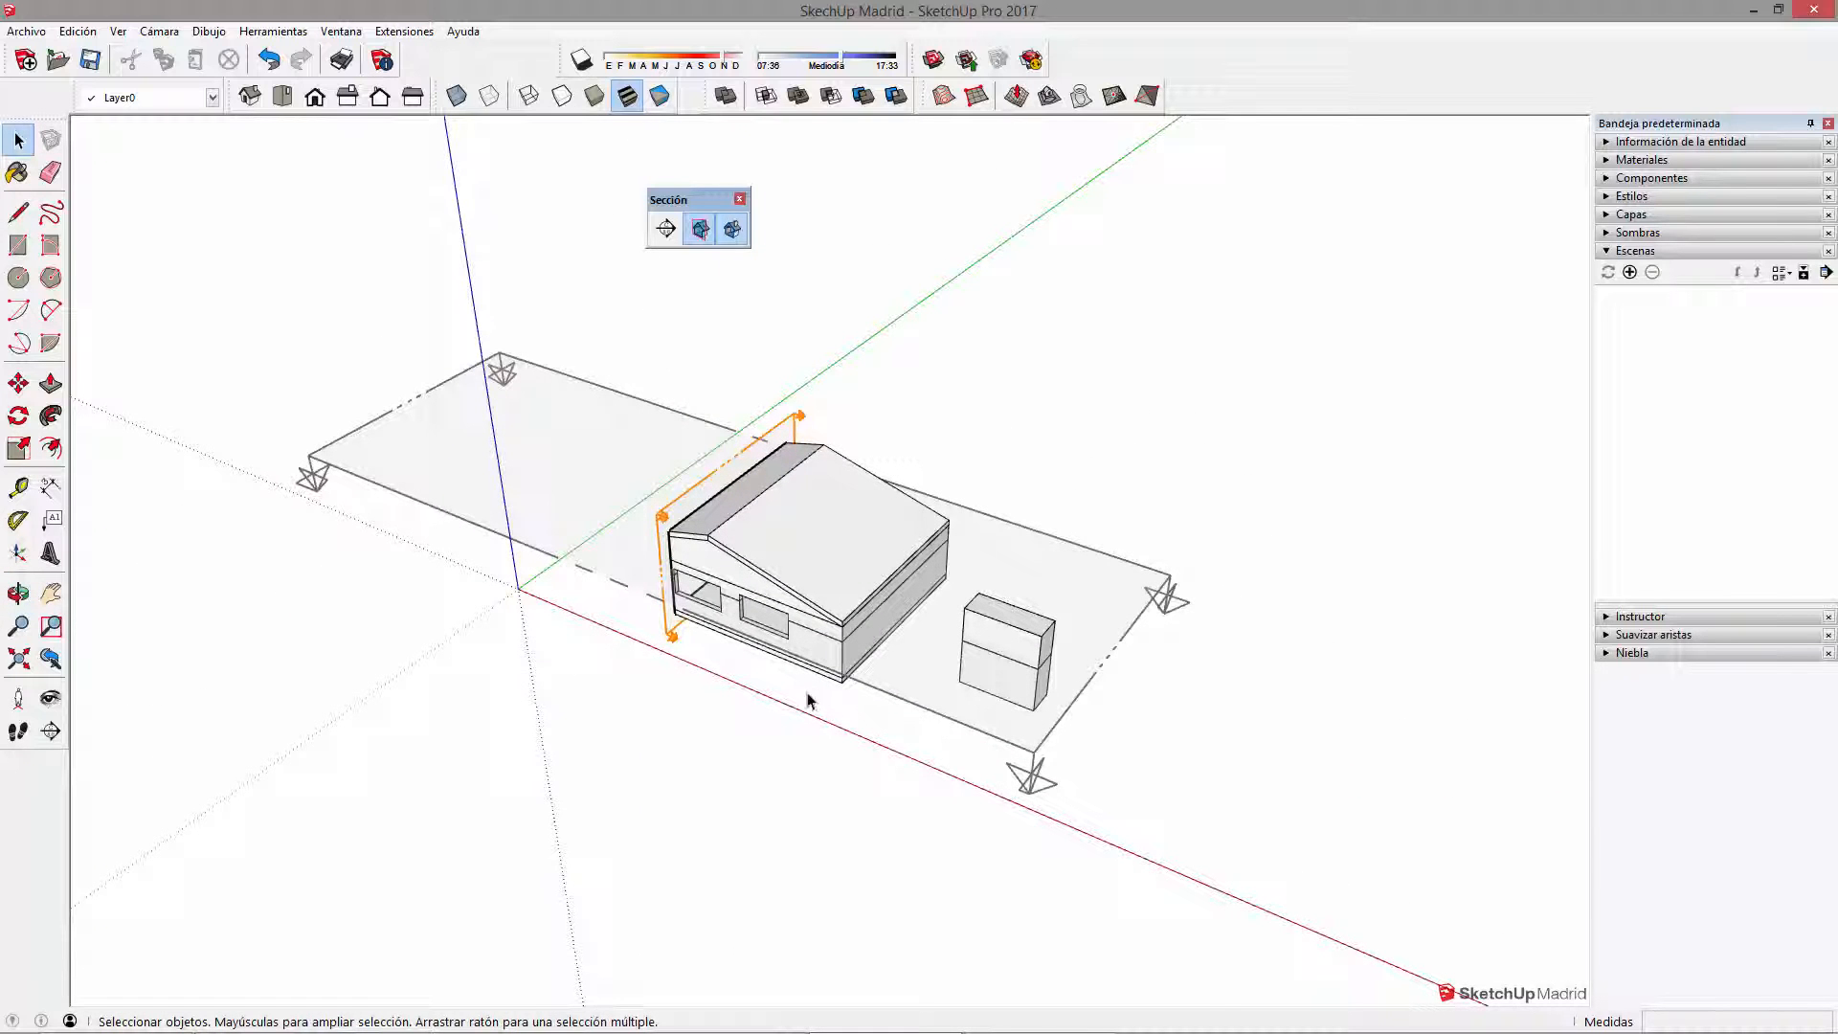